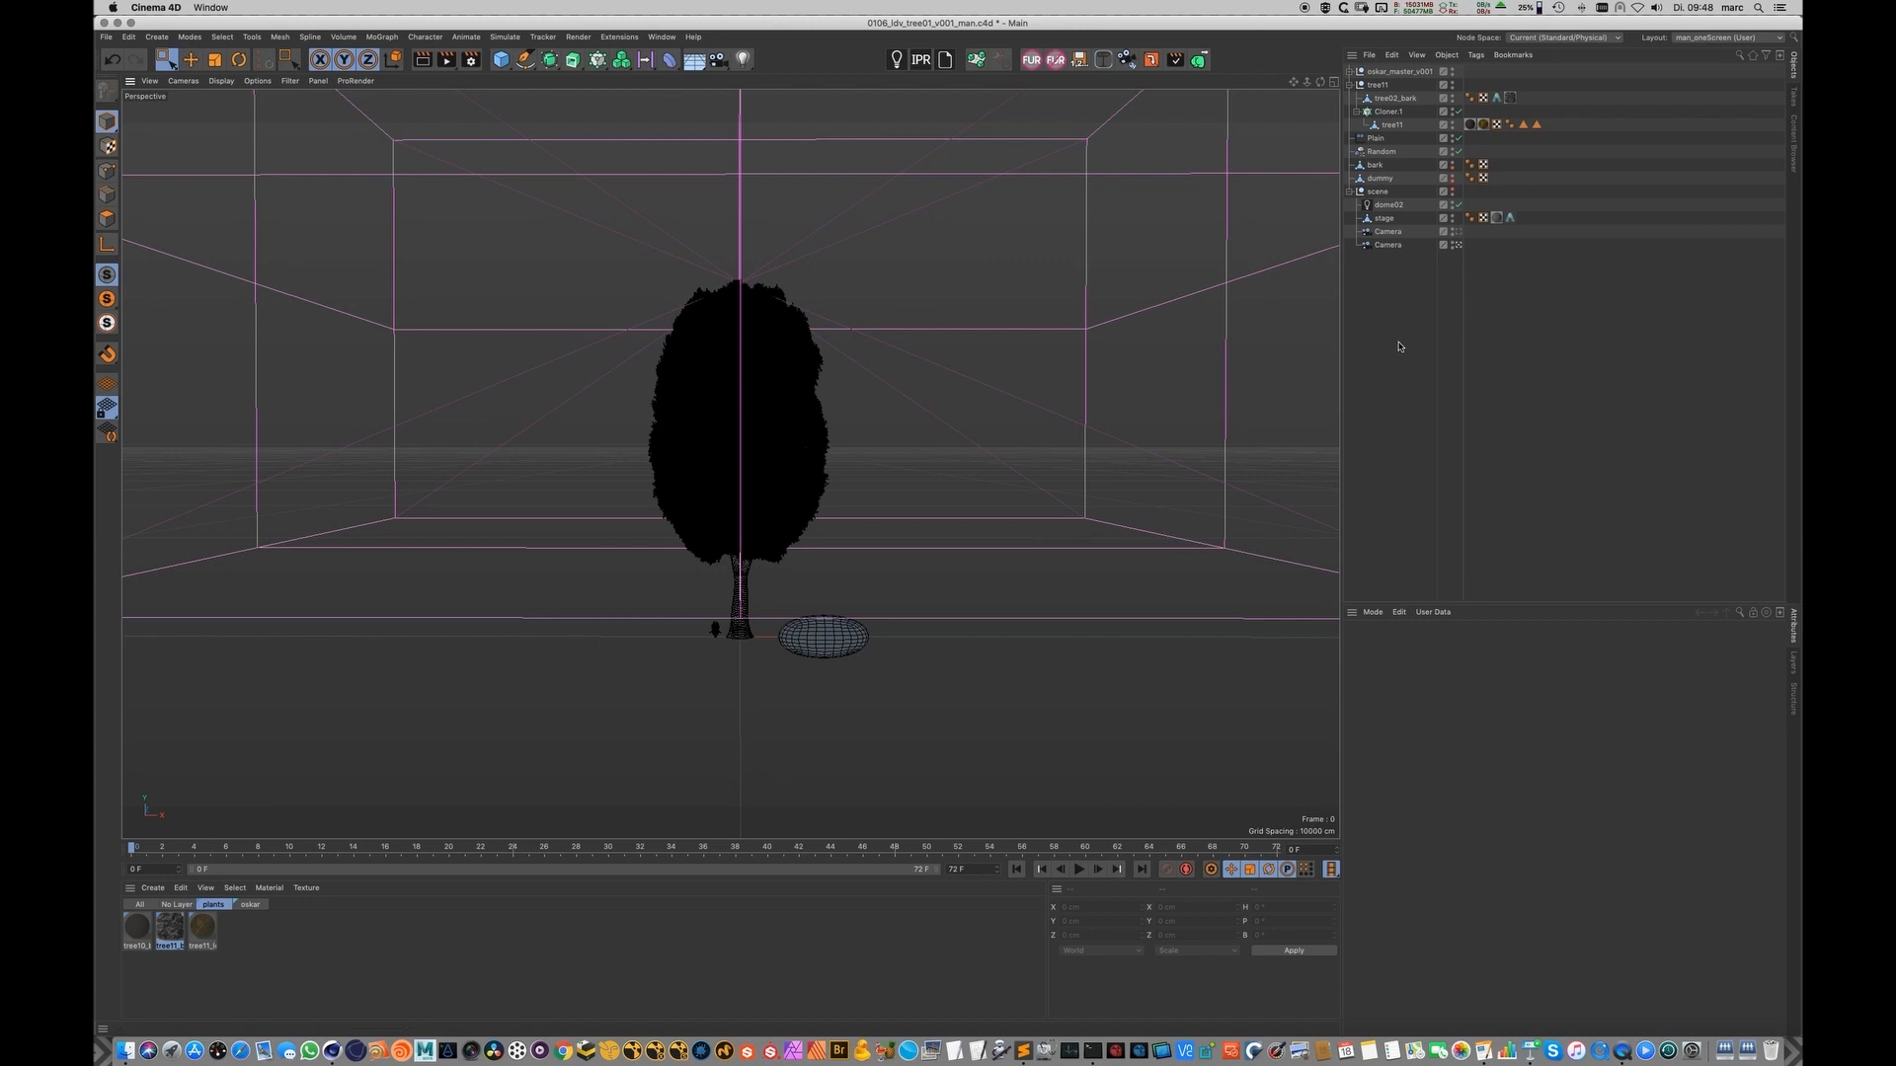
# Step: Disable Cloner.1 to take the tree's foliage clones out of the viewport
pyautogui.click(1457, 112)
pyautogui.click(860, 621)
pyautogui.keyDown('alt'); pyautogui.moveTo(857, 640); pyautogui.dragTo(868, 571, button='right'); pyautogui.keyUp('alt')
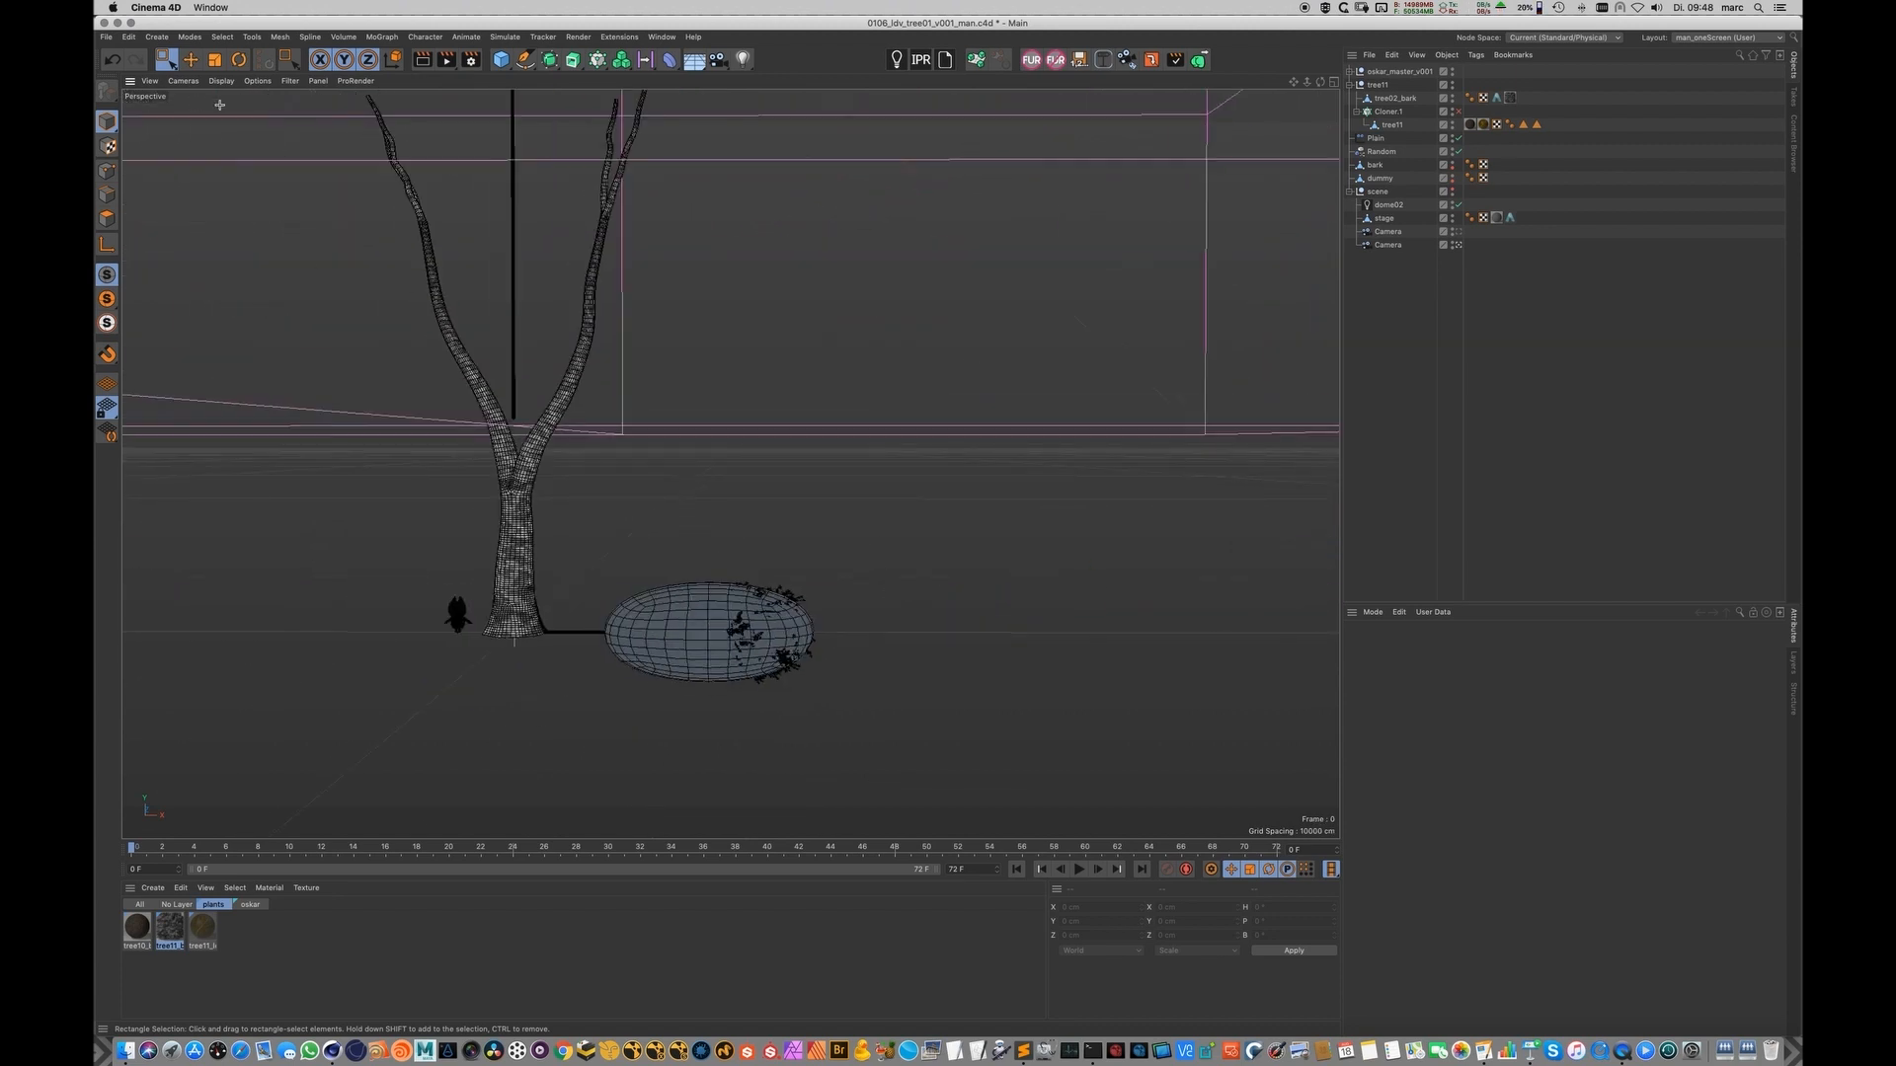
# Step: Select the dummy ellipsoid beside the trunk with Live Selection and hide it in the editor
pyautogui.click(184, 76)
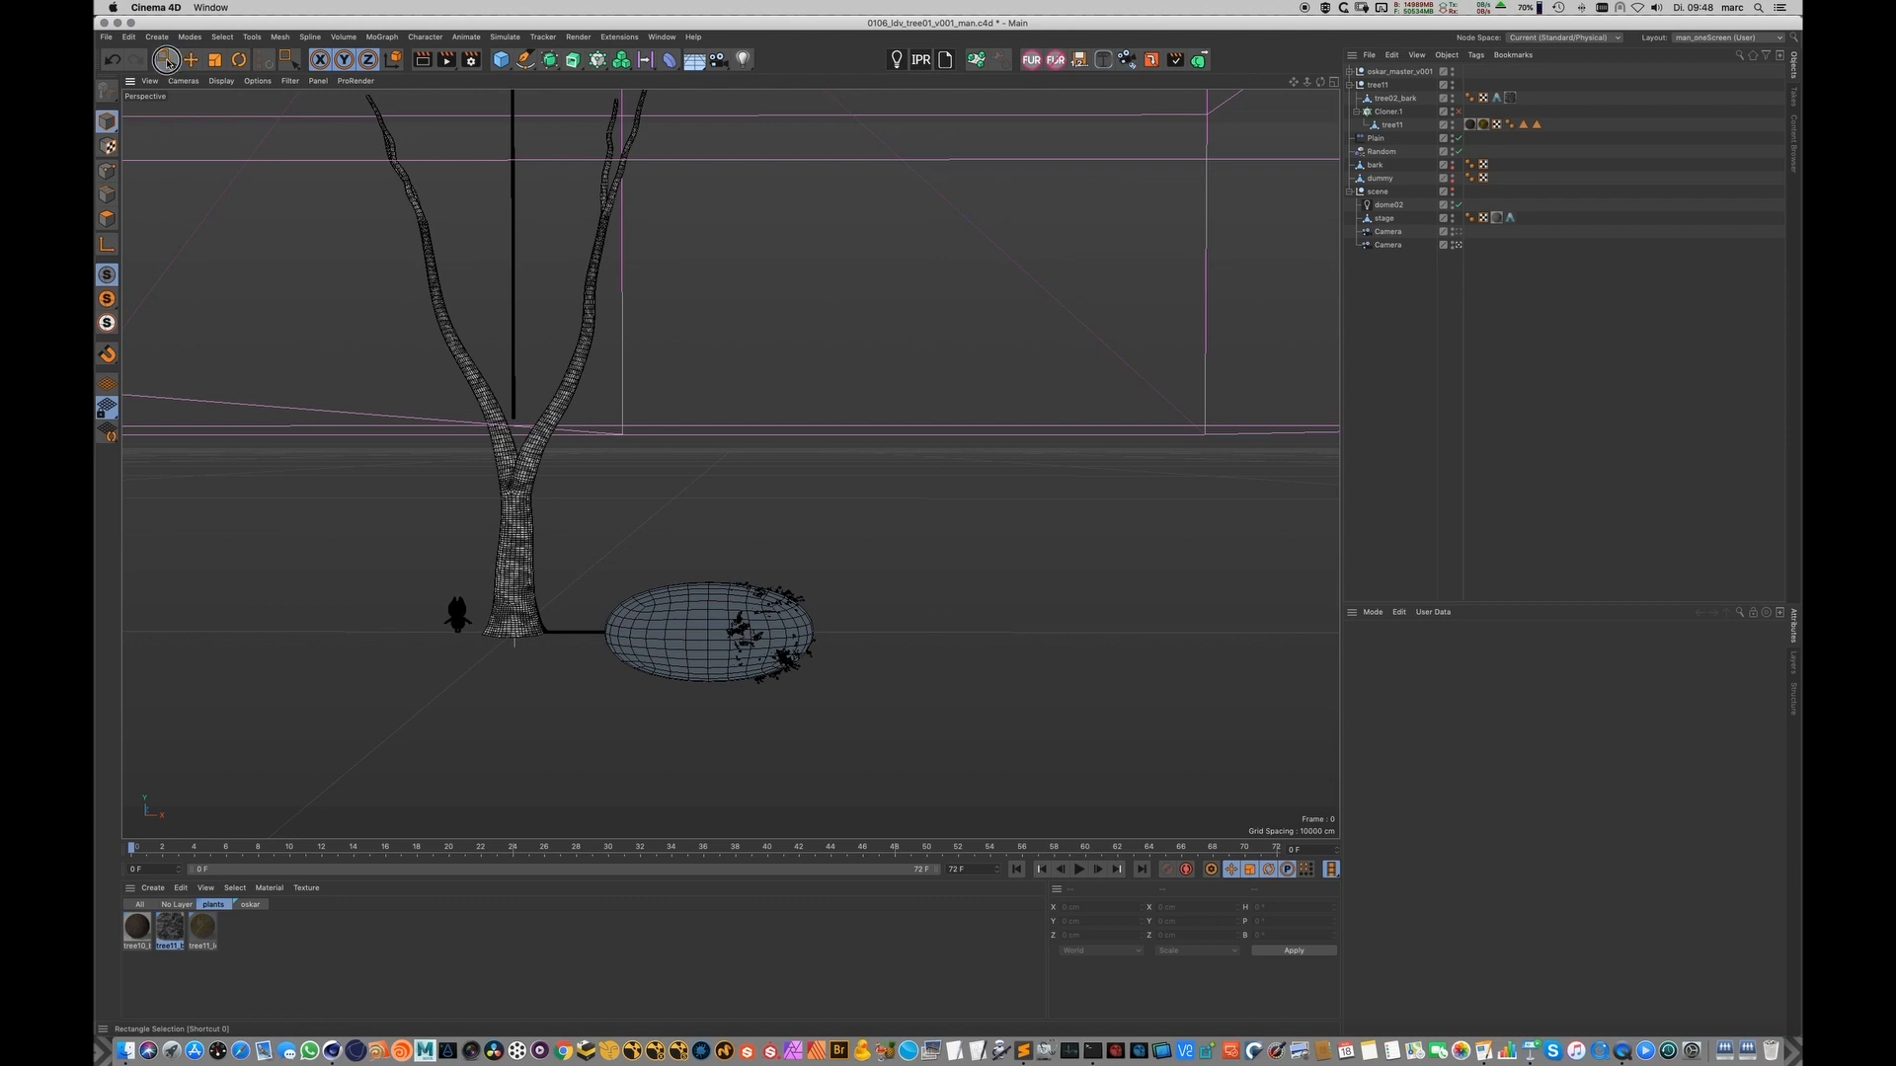
pyautogui.click(216, 73)
pyautogui.click(685, 599)
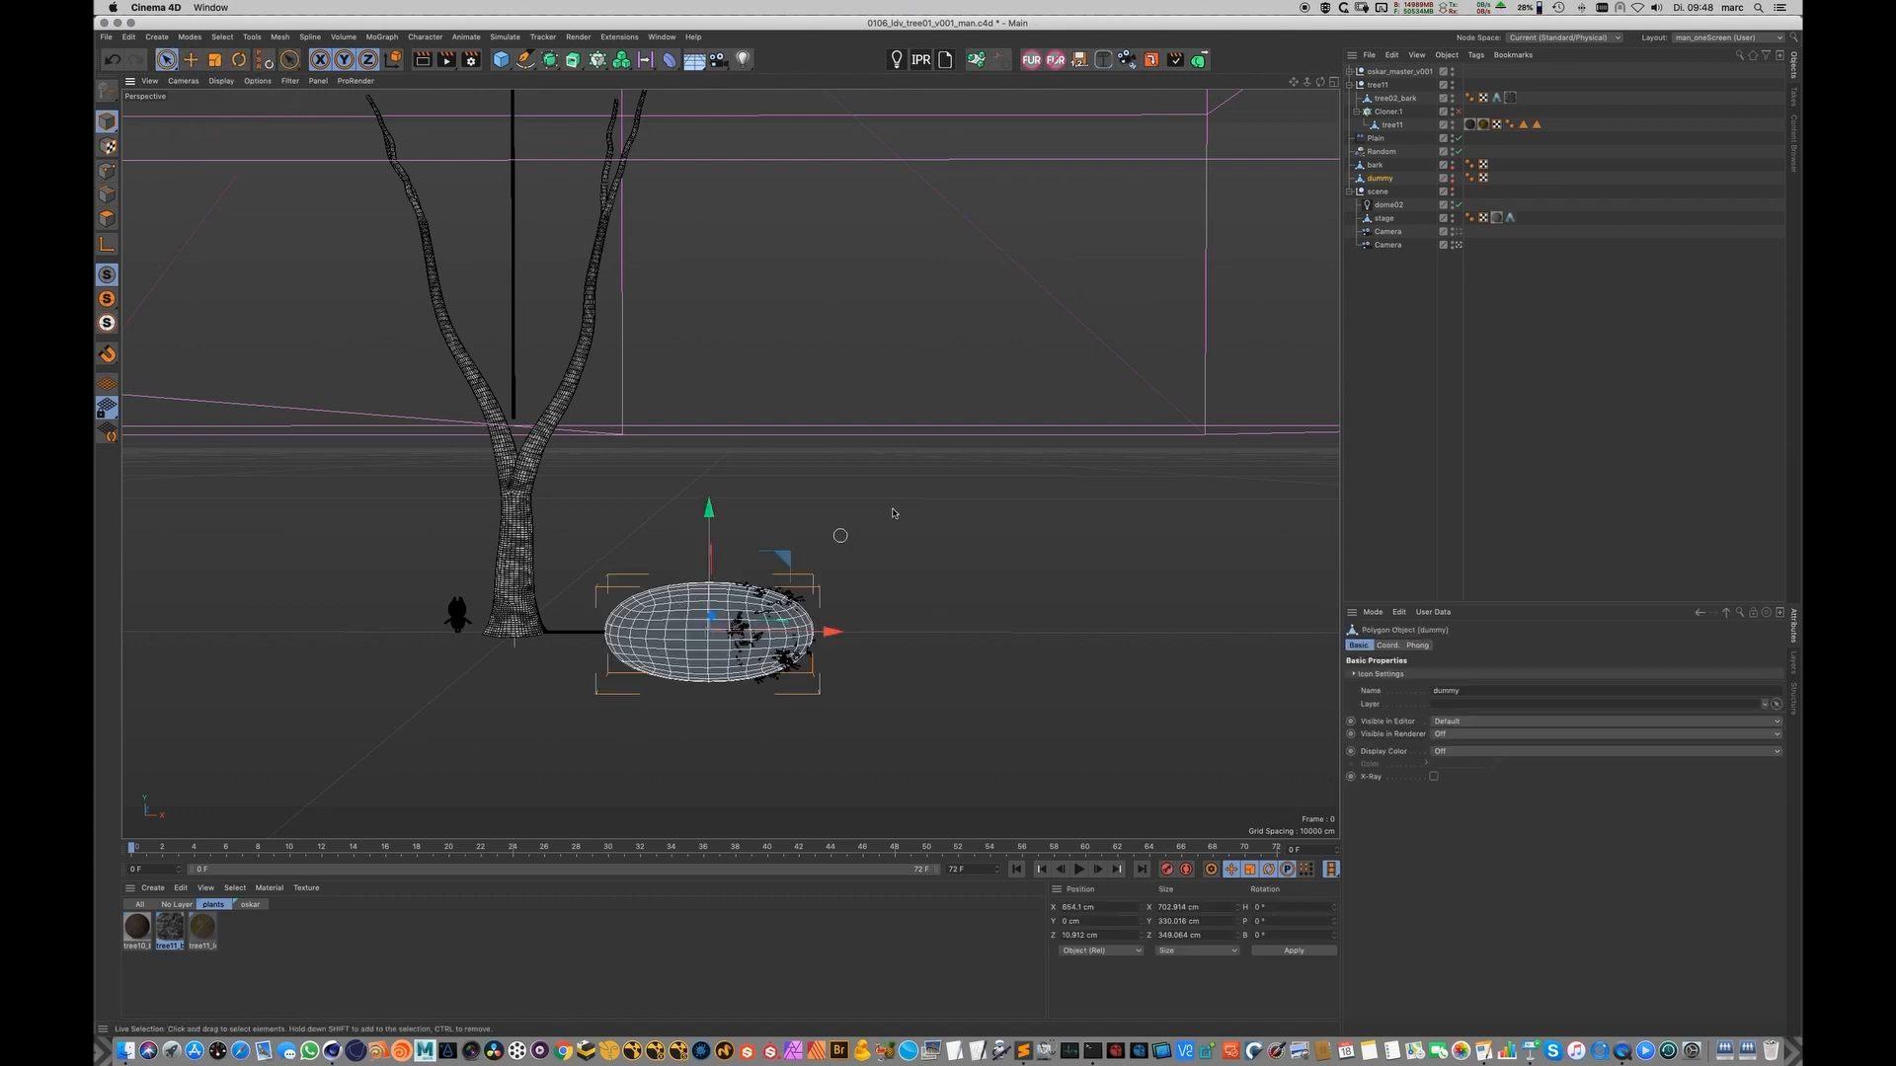
pyautogui.click(1454, 174)
pyautogui.click(1454, 176)
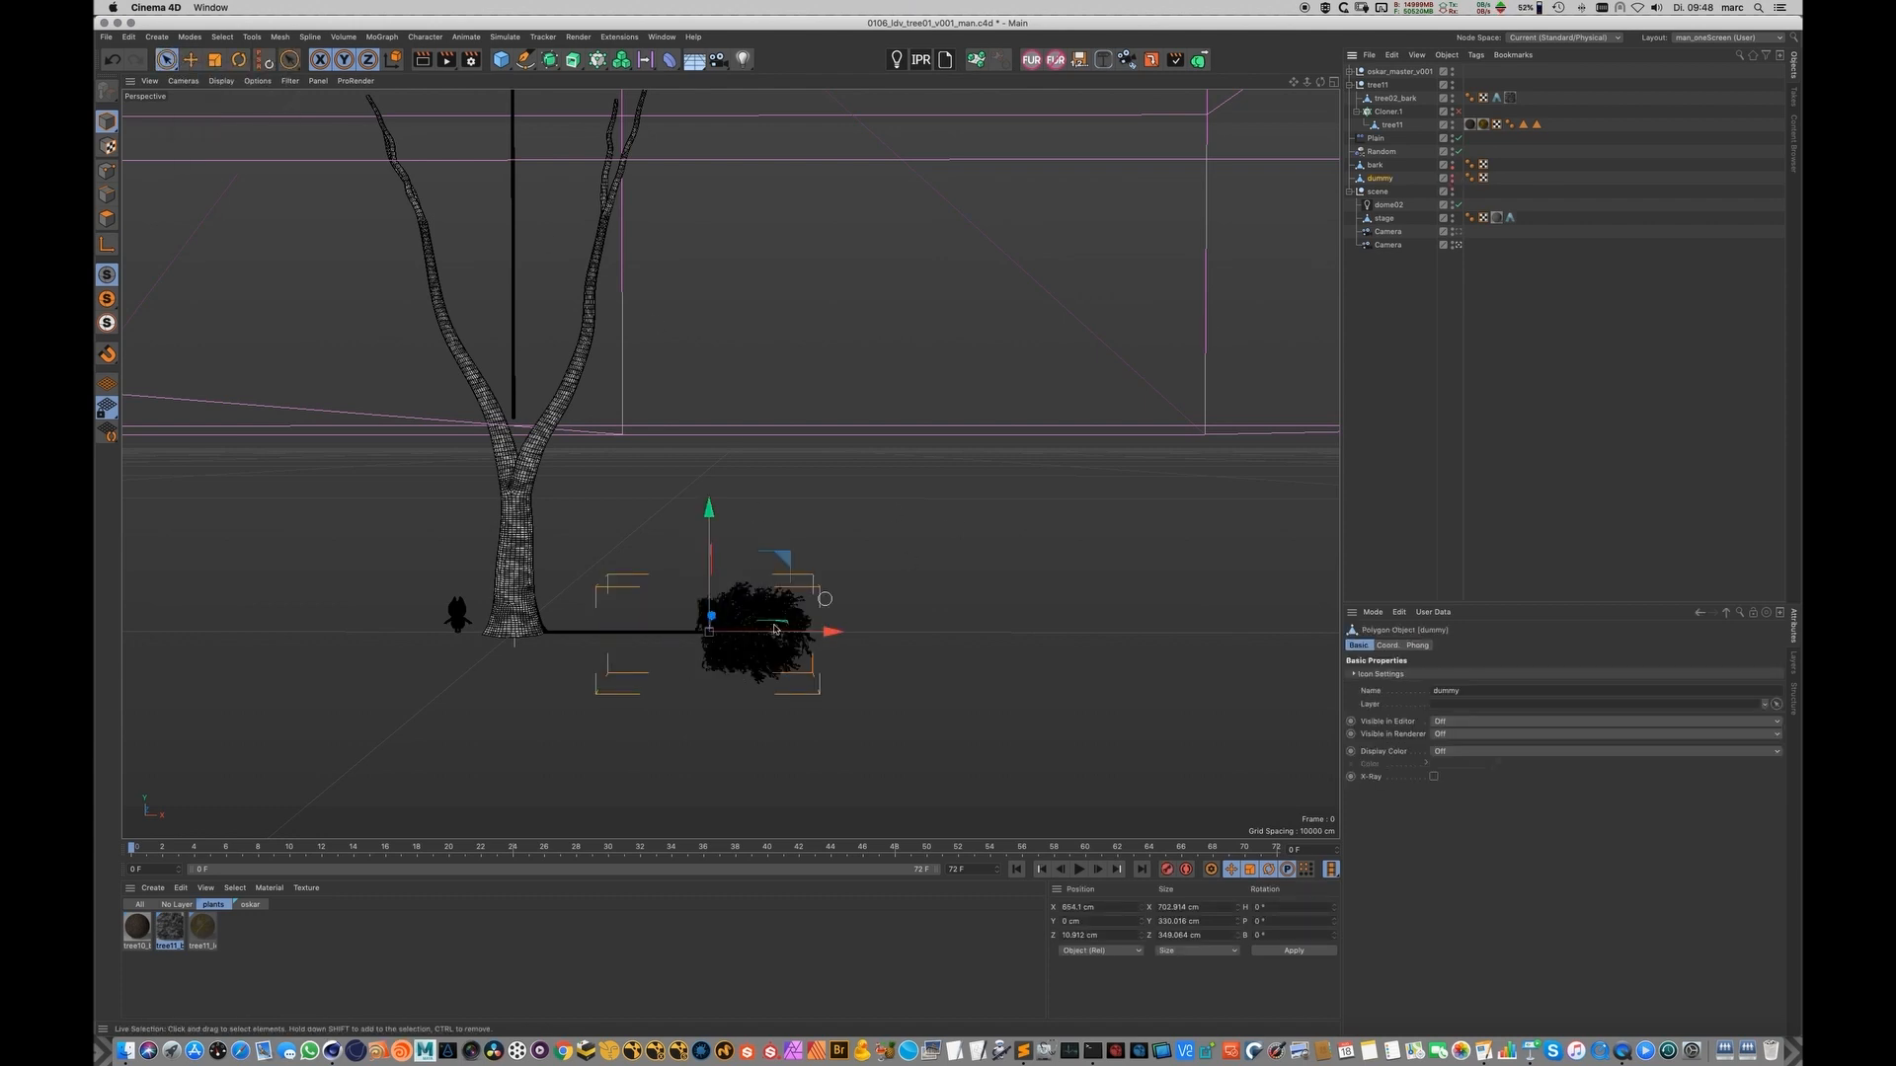
# Step: Examine the tree without its foliage, inspecting the vertical bark object, the Cloner.1 settings and the Random effector
pyautogui.scroll(5, 587, 622)
pyautogui.keyDown('alt'); pyautogui.moveTo(586, 622); pyautogui.dragTo(635, 618); pyautogui.keyUp('alt')
pyautogui.keyDown('alt'); pyautogui.moveTo(664, 620); pyautogui.dragTo(558, 556, button='right'); pyautogui.keyUp('alt')
pyautogui.keyDown('alt'); pyautogui.moveTo(558, 555); pyautogui.dragTo(728, 457, button='middle'); pyautogui.keyUp('alt')
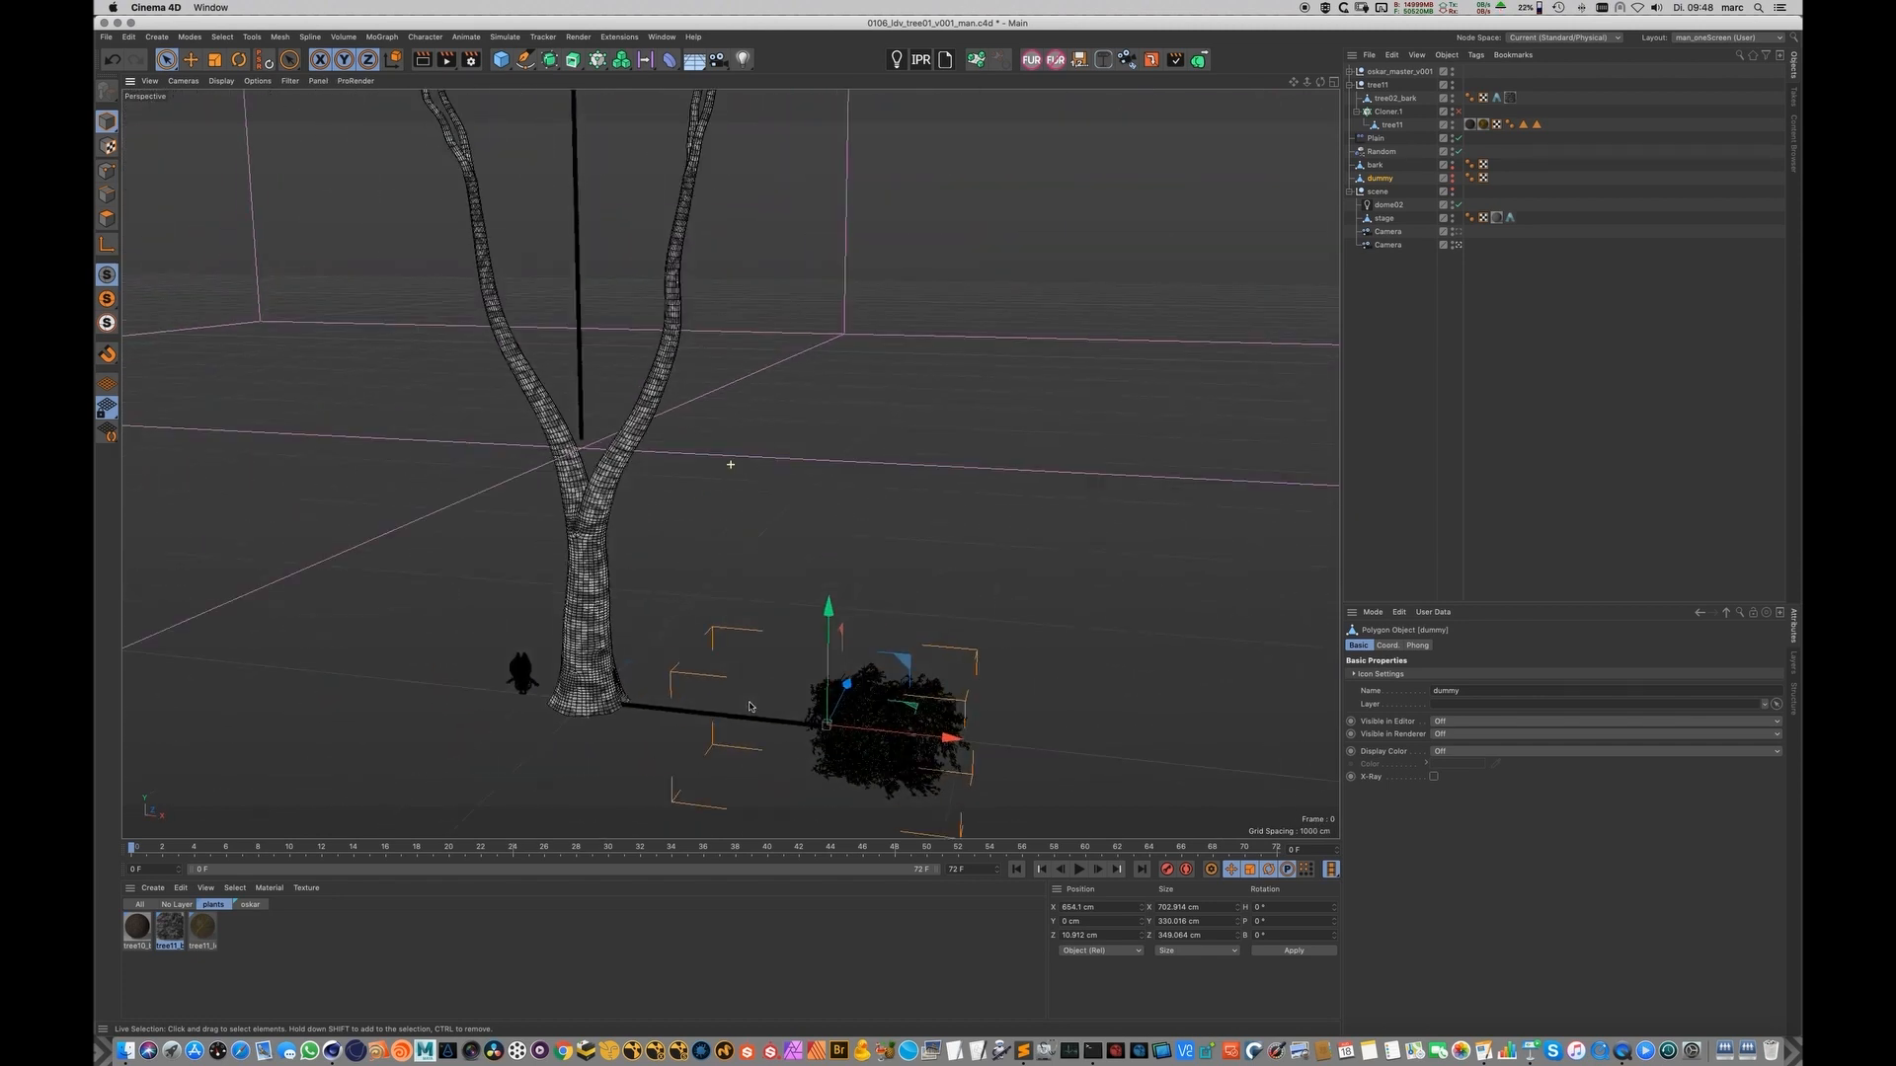
pyautogui.click(586, 340)
pyautogui.keyDown('alt'); pyautogui.moveTo(635, 287); pyautogui.dragTo(665, 399); pyautogui.keyUp('alt')
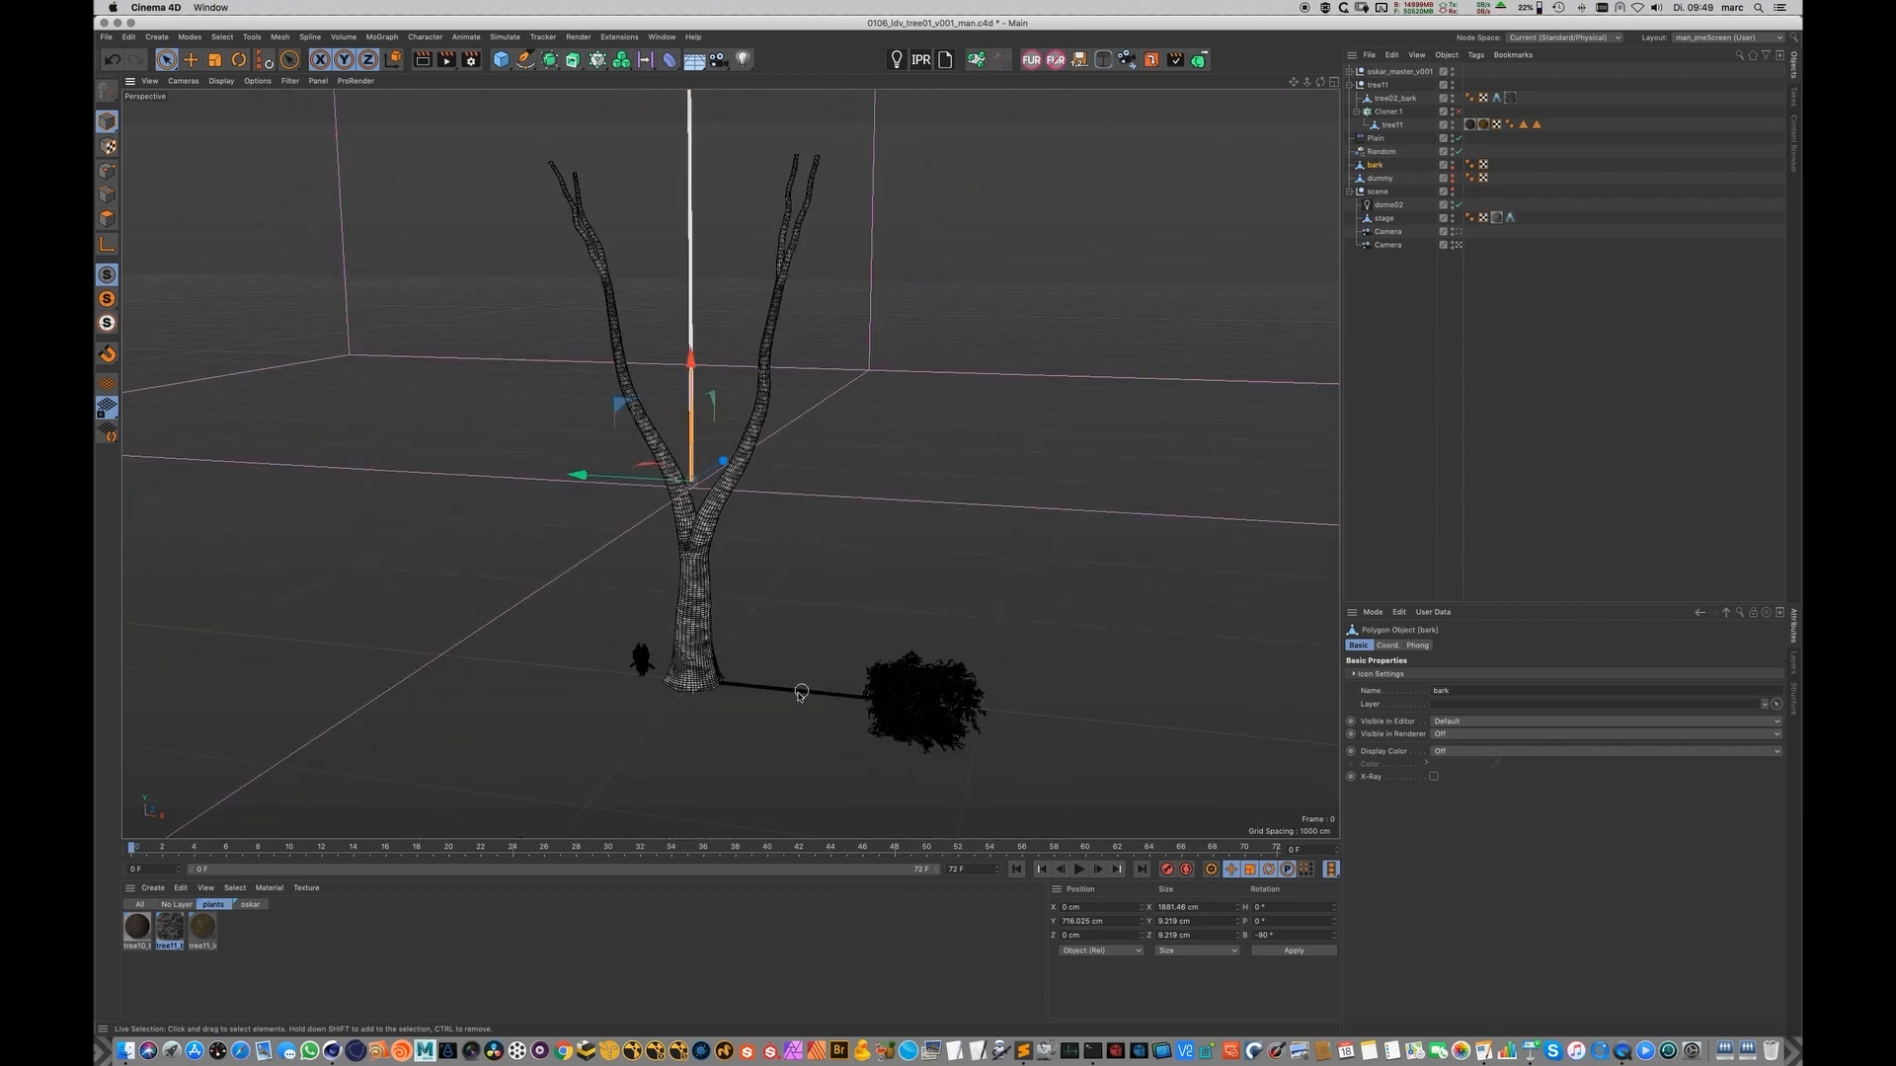
pyautogui.keyDown('alt'); pyautogui.moveTo(835, 655); pyautogui.dragTo(798, 508); pyautogui.keyUp('alt')
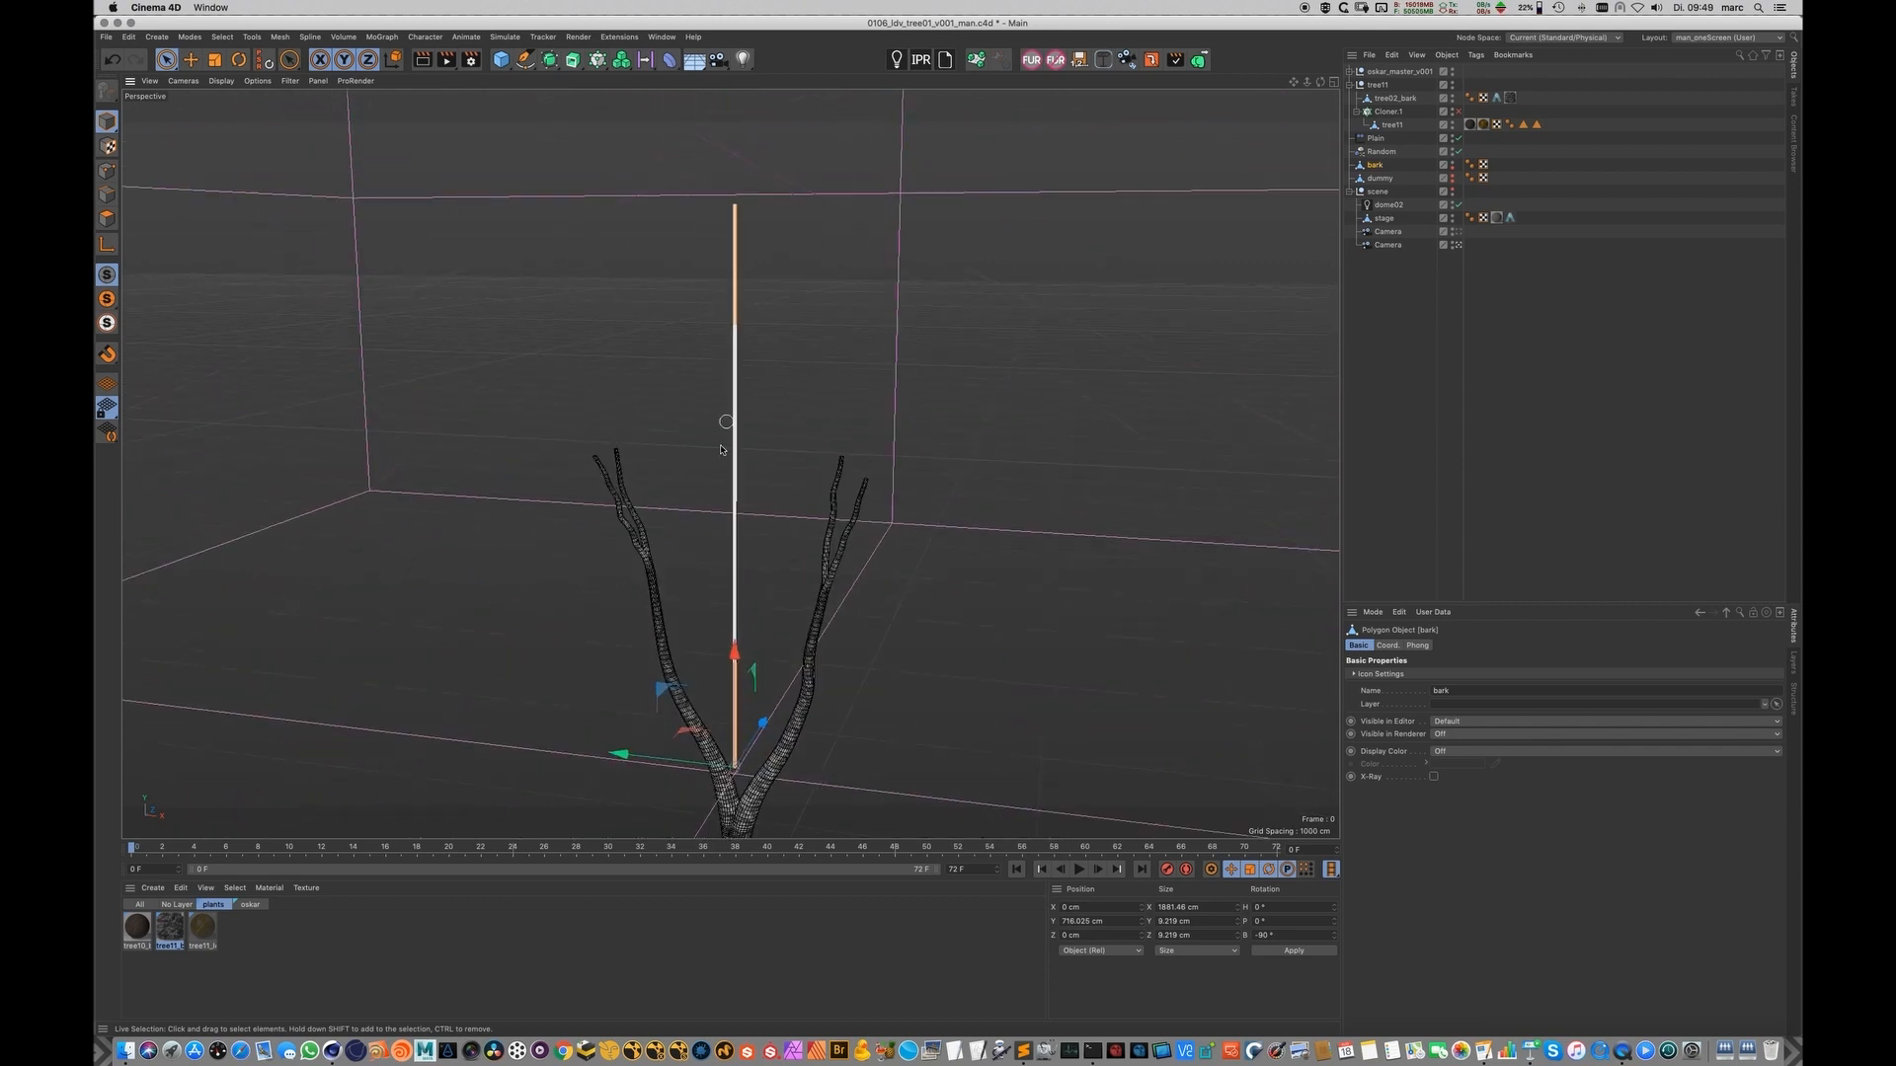
pyautogui.keyDown('alt'); pyautogui.moveTo(1100, 448); pyautogui.dragTo(1135, 237); pyautogui.keyUp('alt')
pyautogui.click(1420, 112)
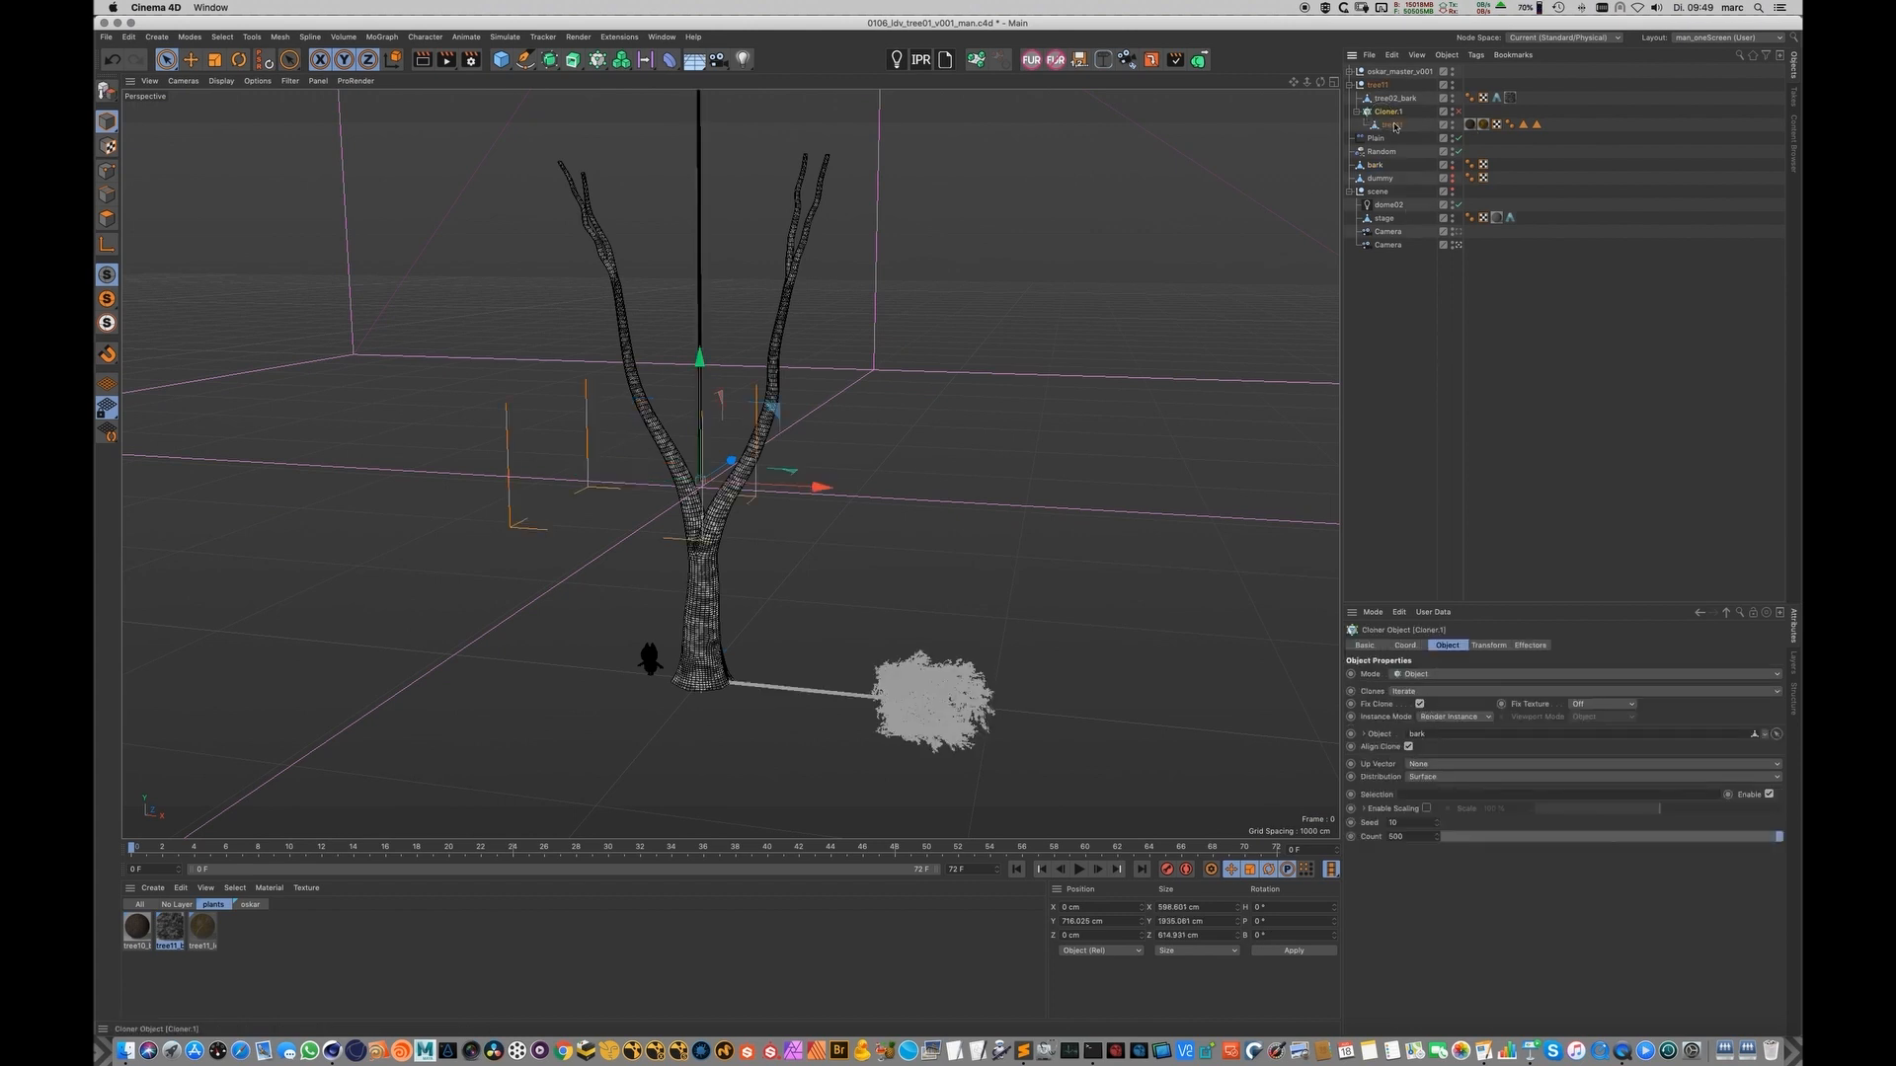
pyautogui.click(1391, 153)
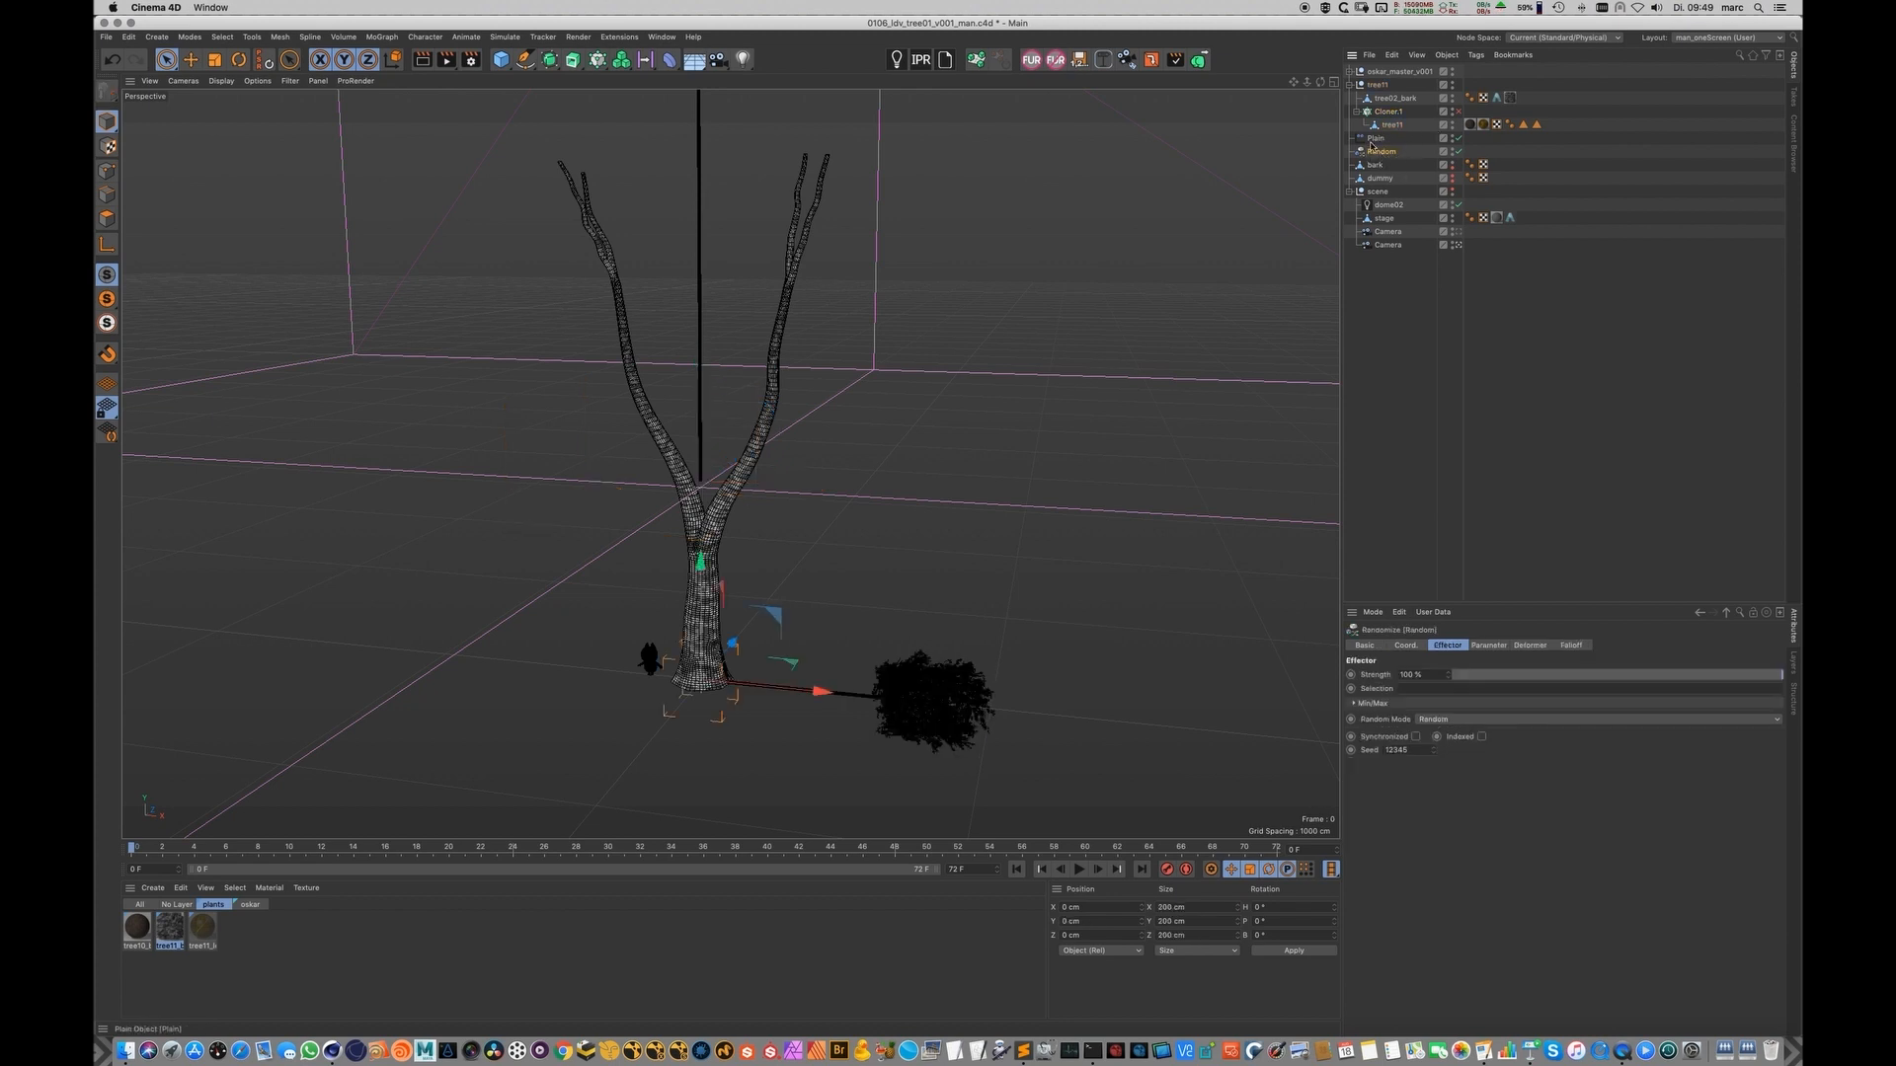
# Step: Re-enable Cloner.1 and view the full foliage crown
pyautogui.click(1459, 111)
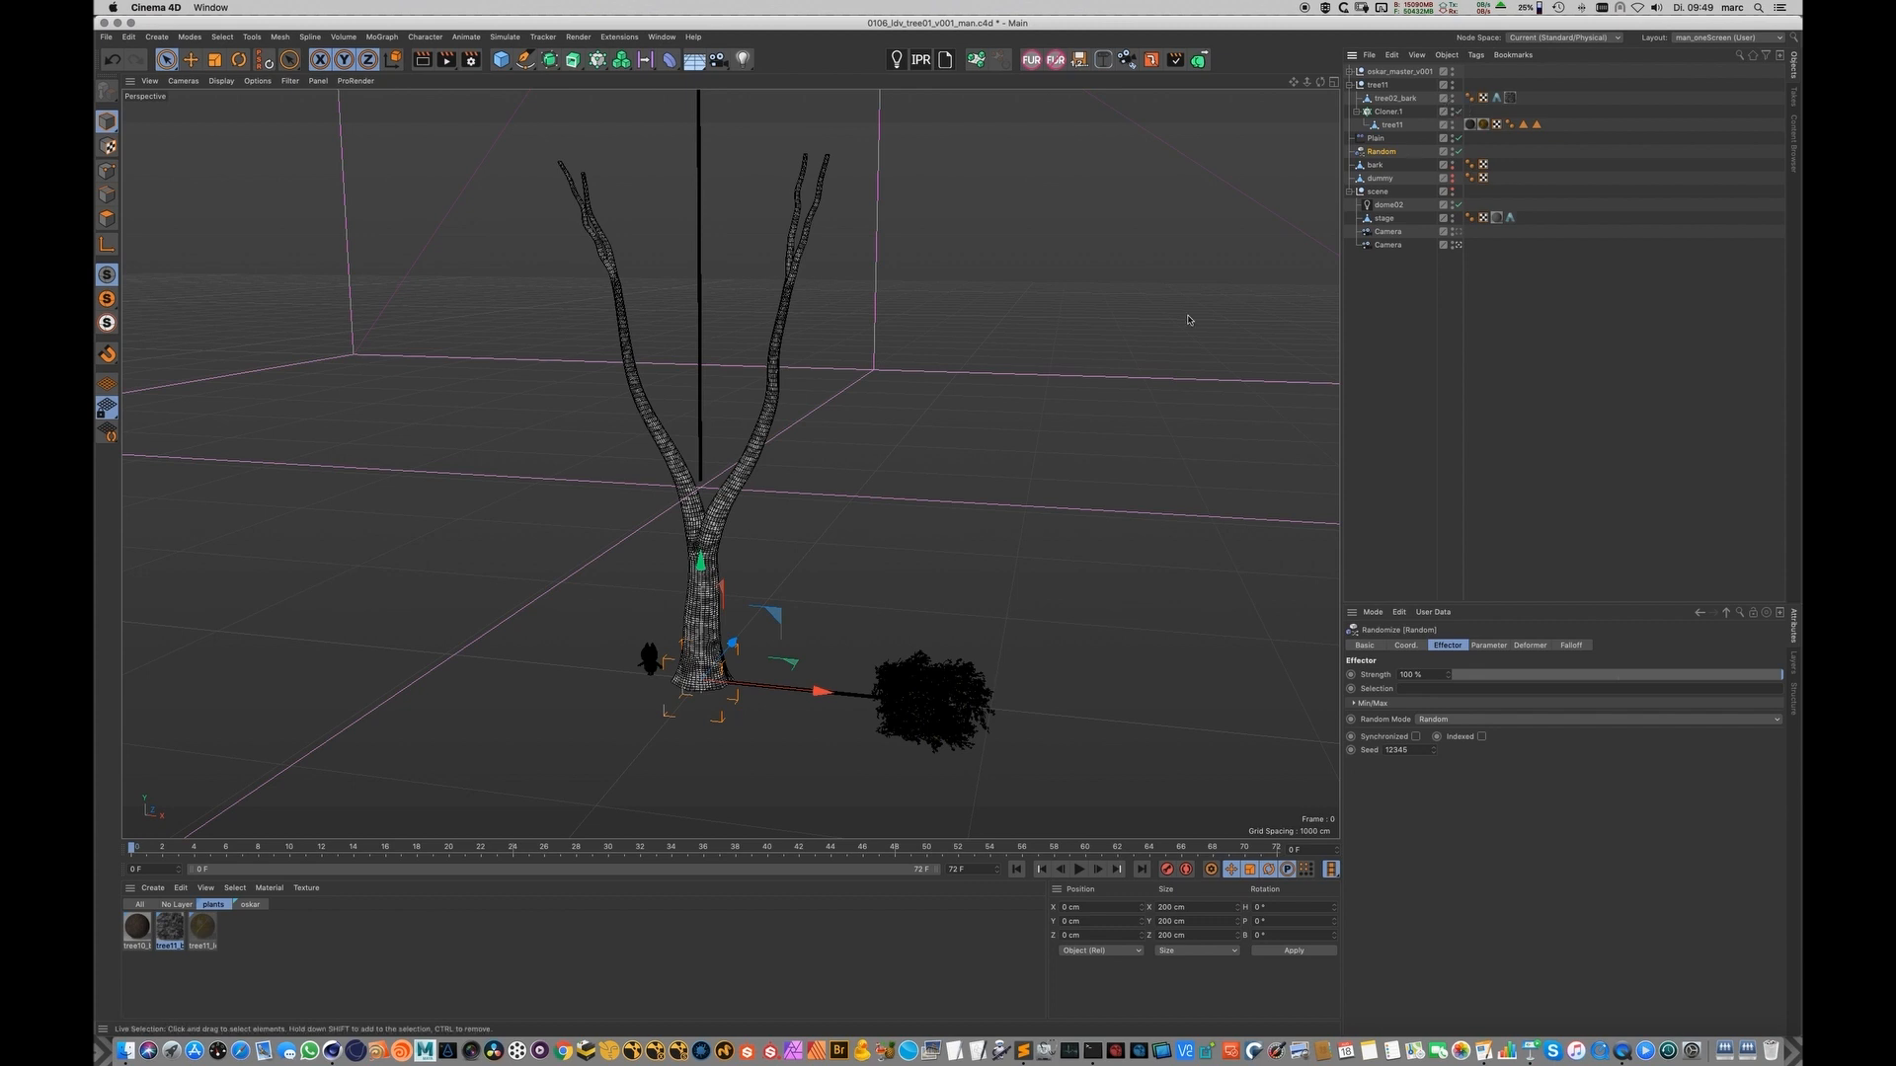
pyautogui.click(717, 352)
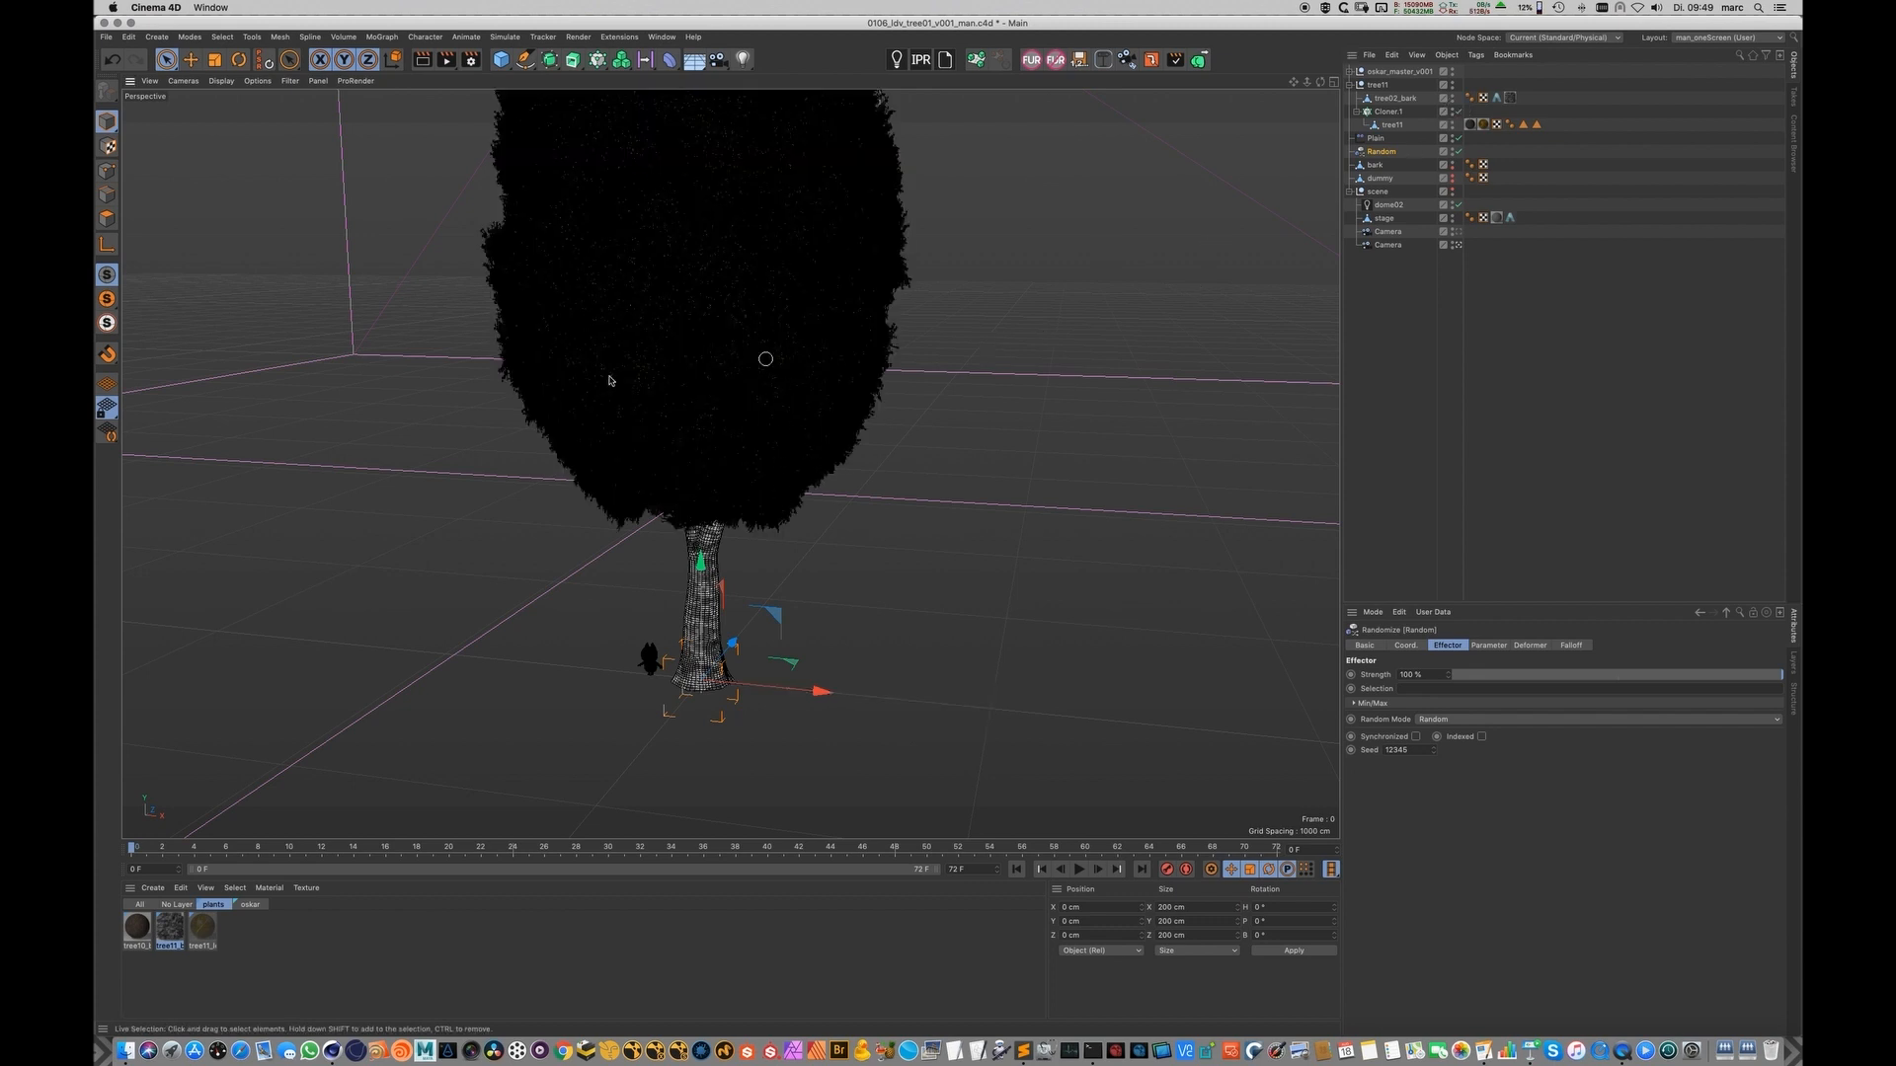
pyautogui.keyDown('alt'); pyautogui.moveTo(895, 376); pyautogui.dragTo(902, 491); pyautogui.keyUp('alt')
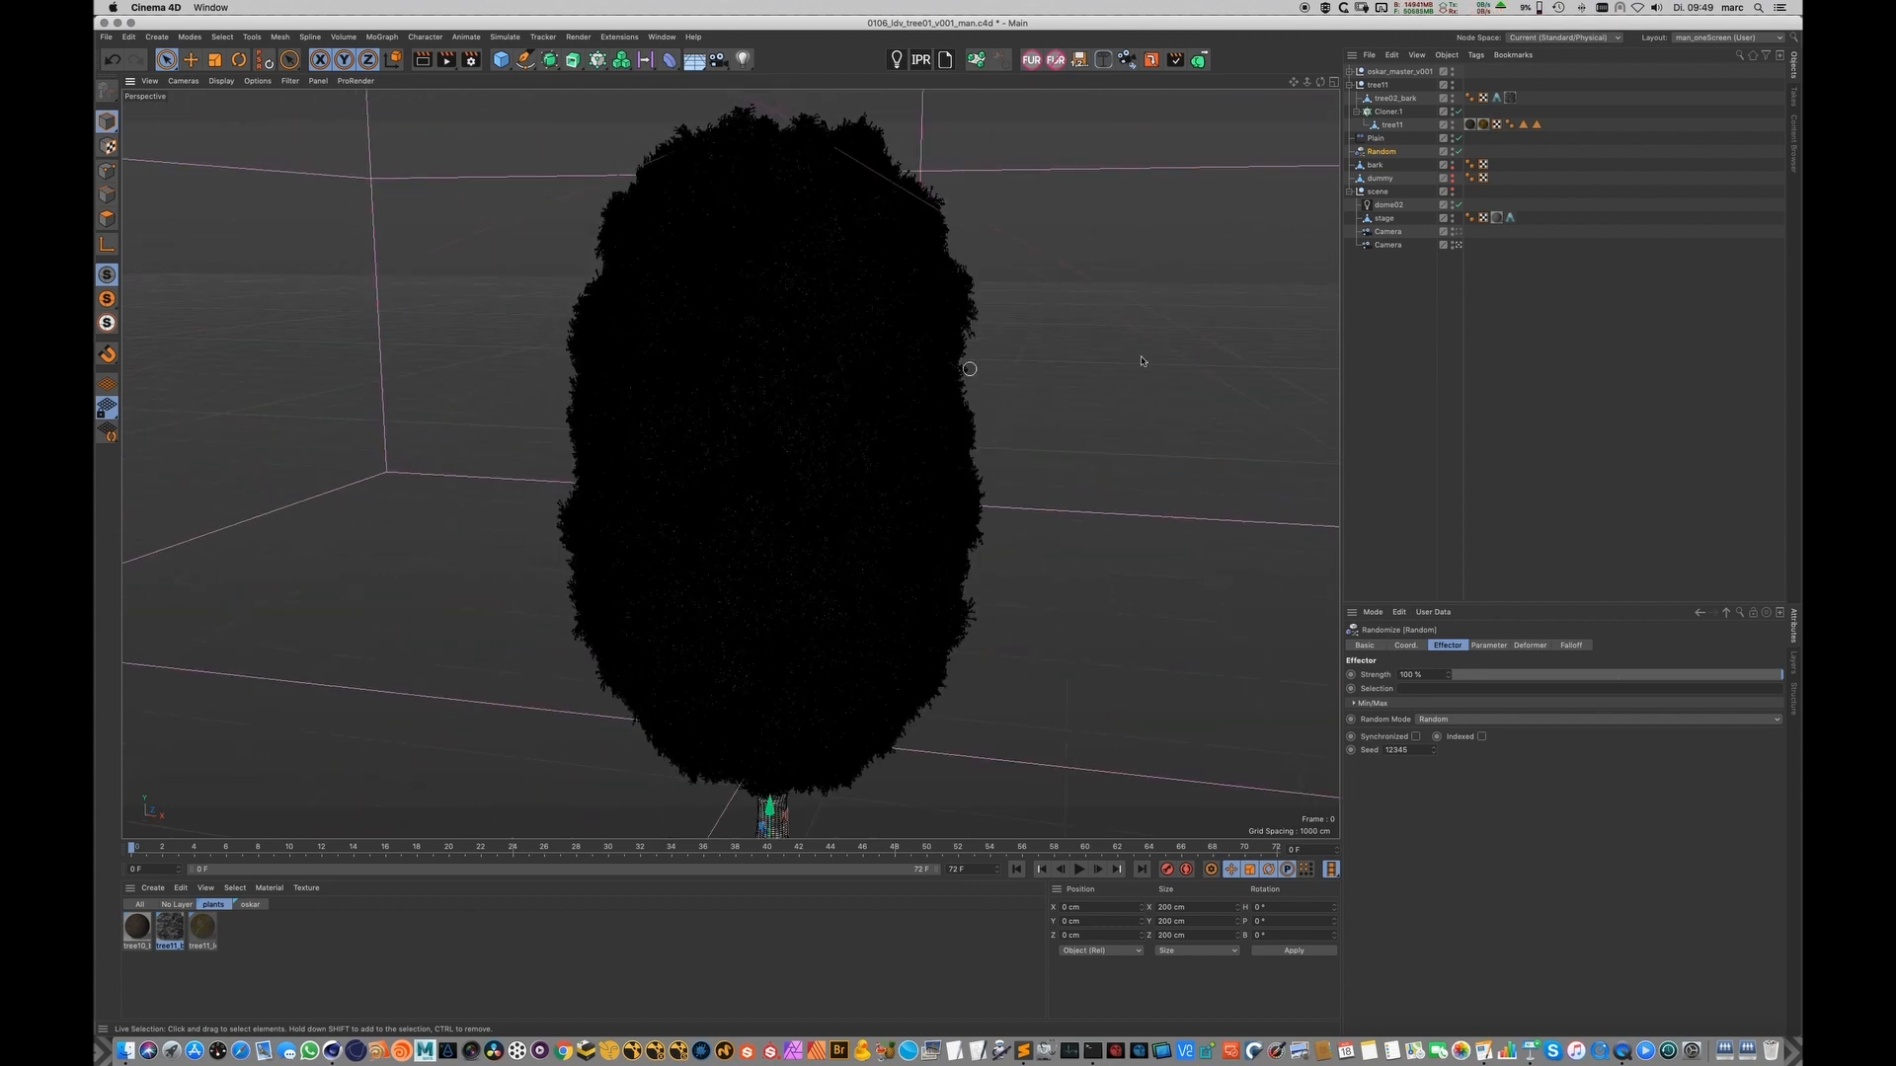
# Step: Slim the tree crown by lowering the two inner points of the Plain effector's falloff spline
pyautogui.click(1376, 139)
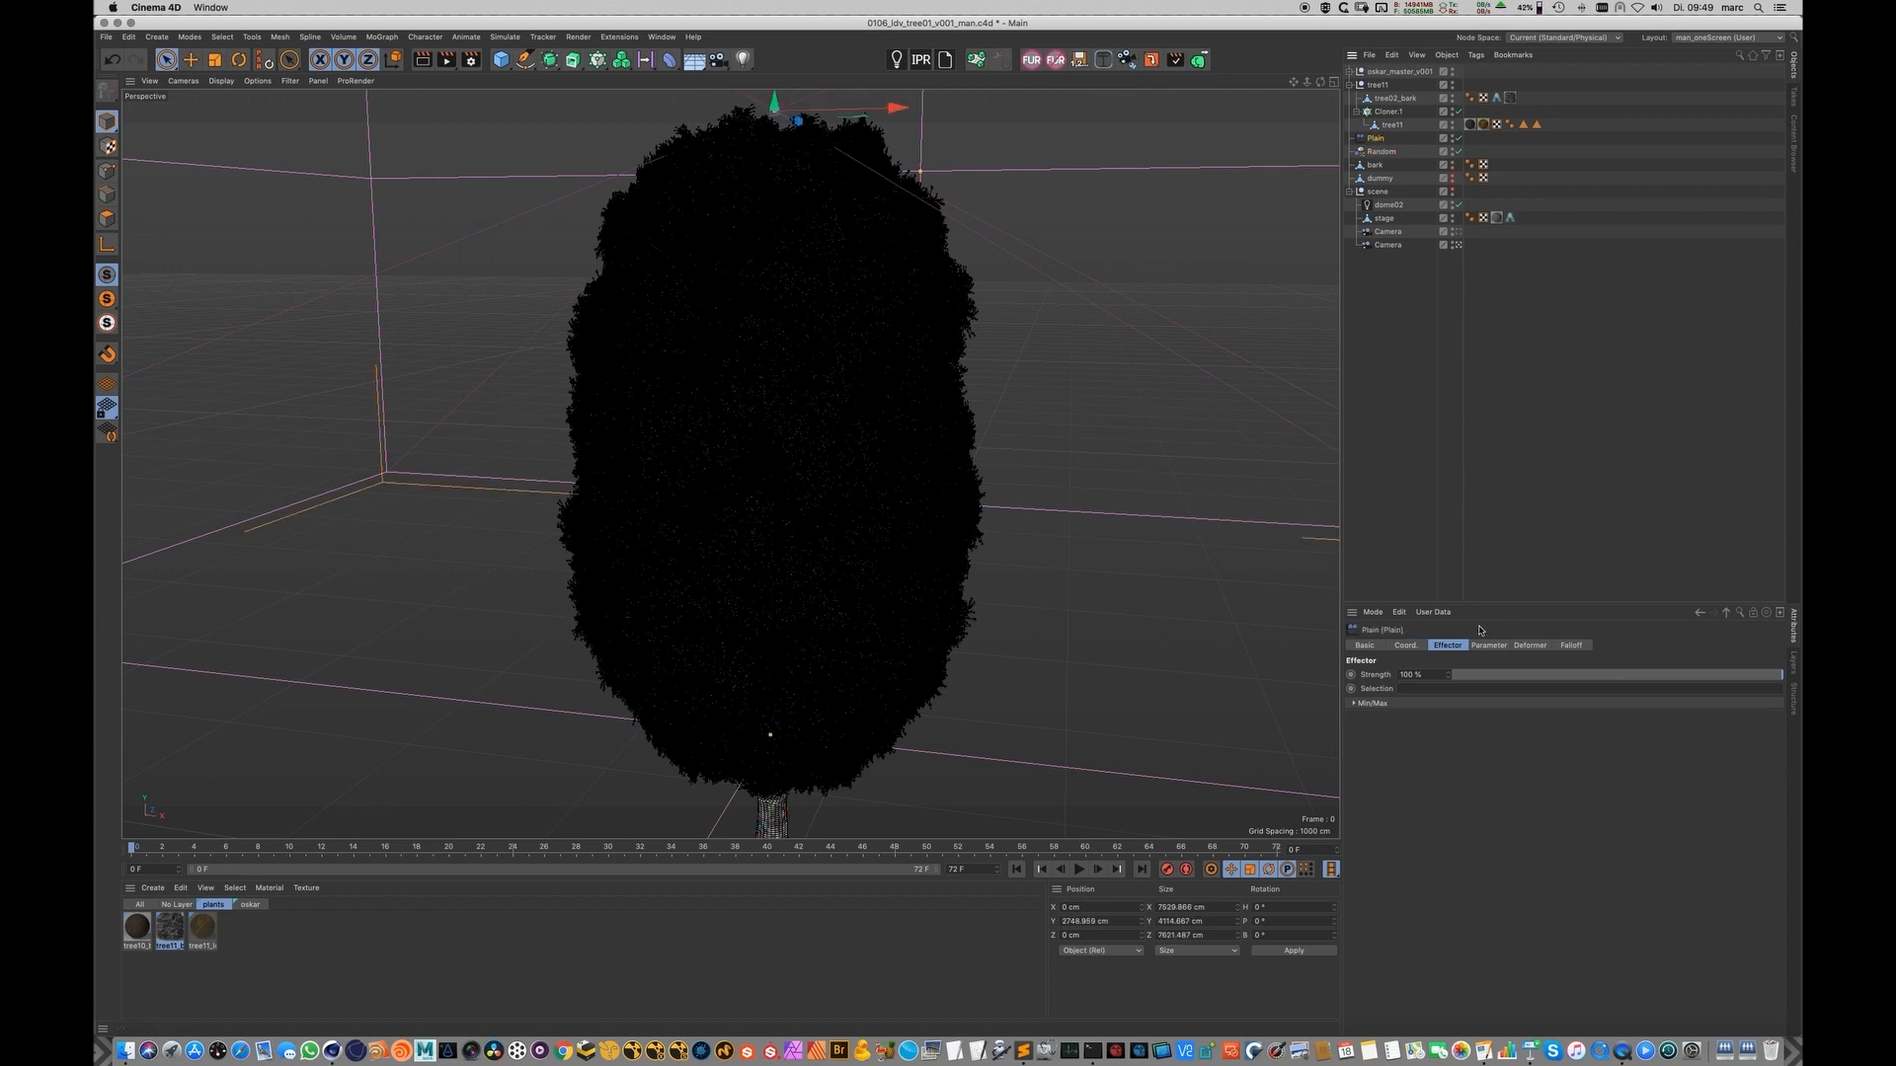
pyautogui.click(1572, 646)
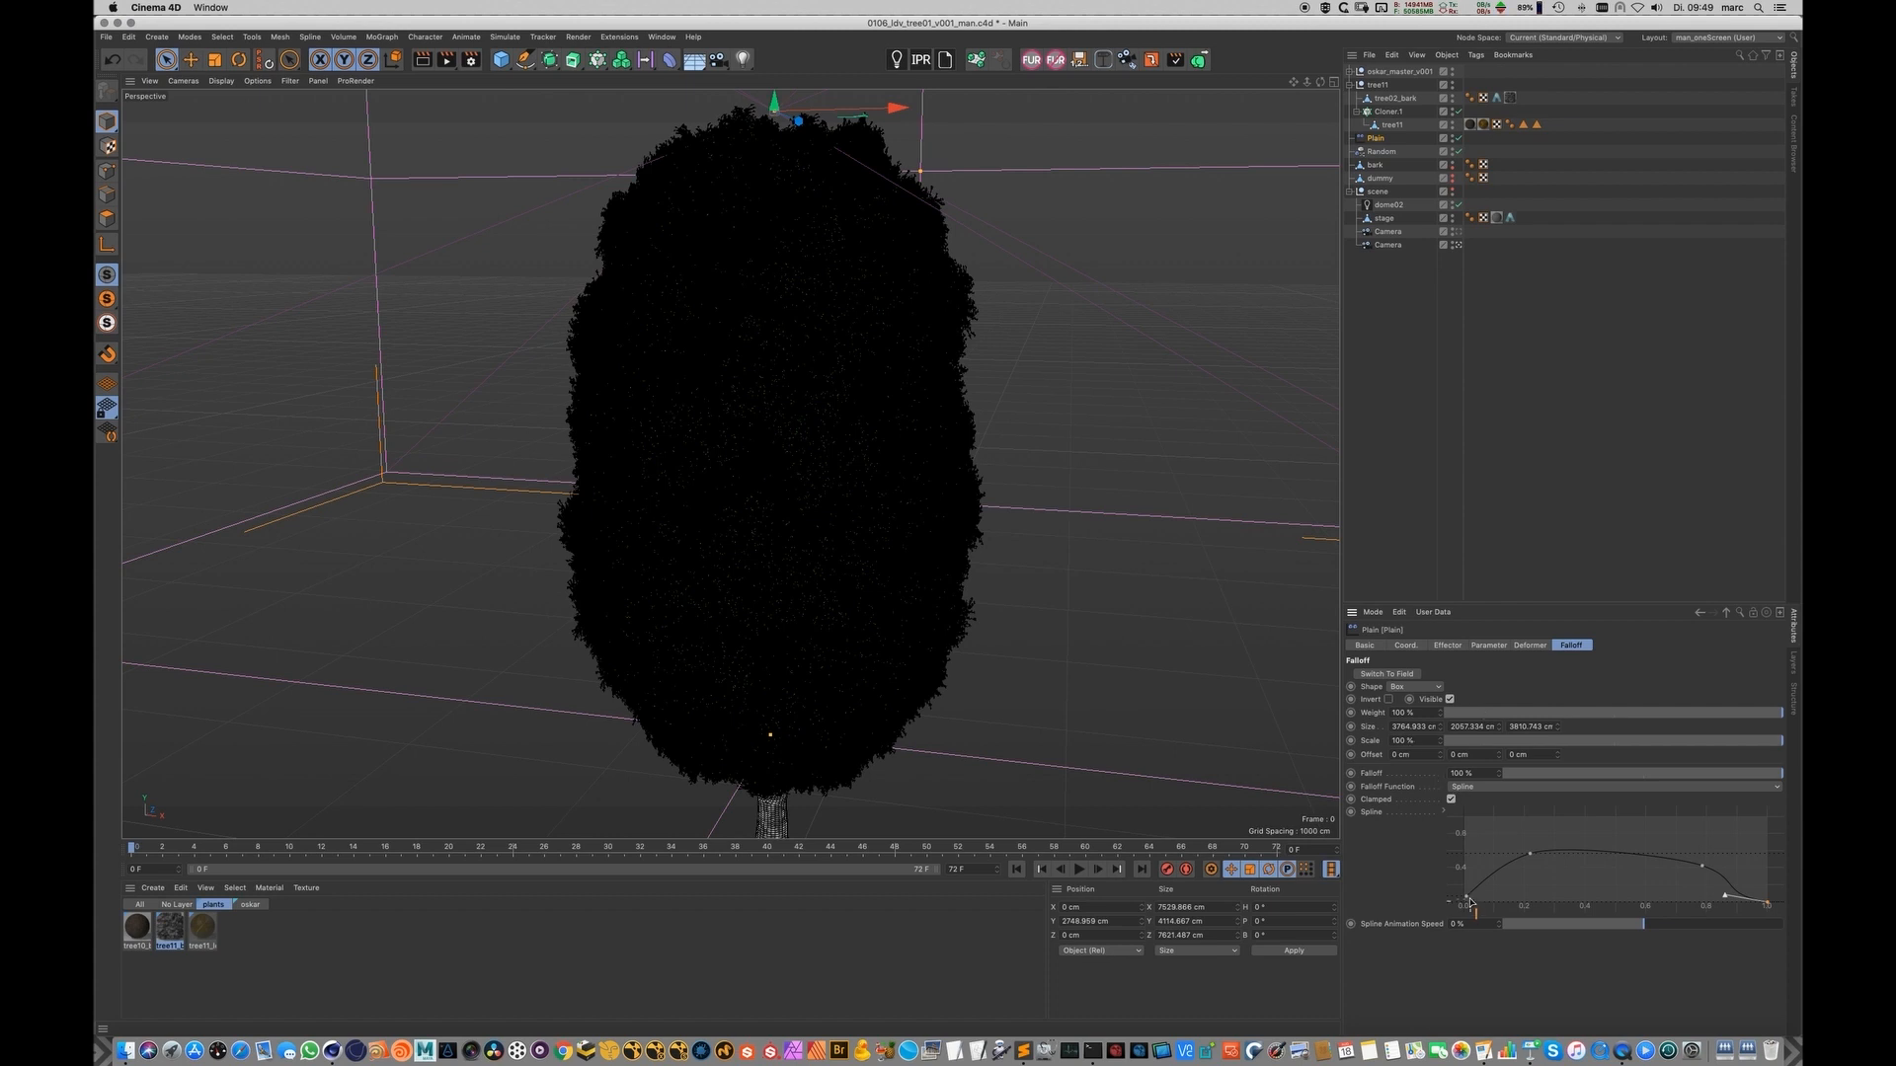
pyautogui.keyDown('alt'); pyautogui.moveTo(861, 500); pyautogui.dragTo(801, 505, button='right'); pyautogui.keyUp('alt')
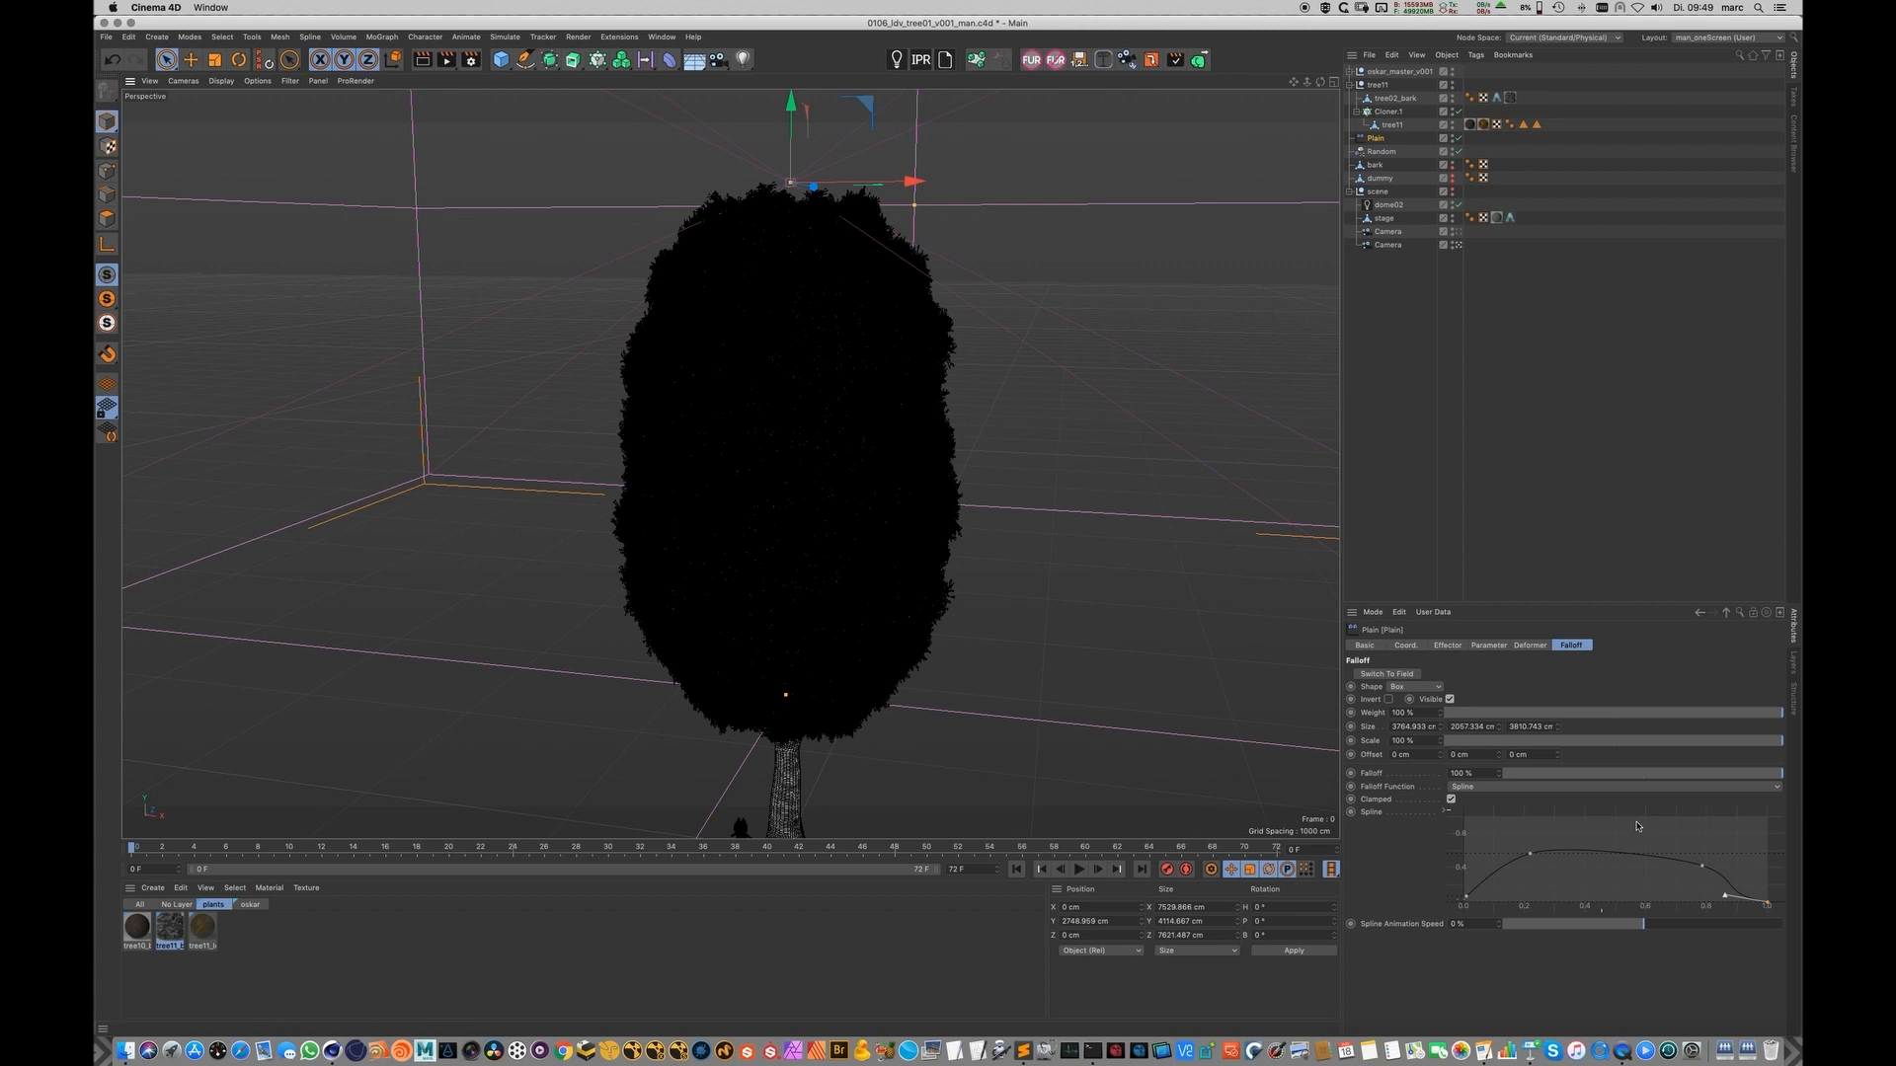
pyautogui.moveTo(1703, 872)
pyautogui.mouseDown()
pyautogui.moveTo(1708, 851)
pyautogui.moveTo(1714, 867)
pyautogui.moveTo(1681, 869)
pyautogui.mouseUp()
pyautogui.moveTo(1531, 855); pyautogui.dragTo(1532, 870)
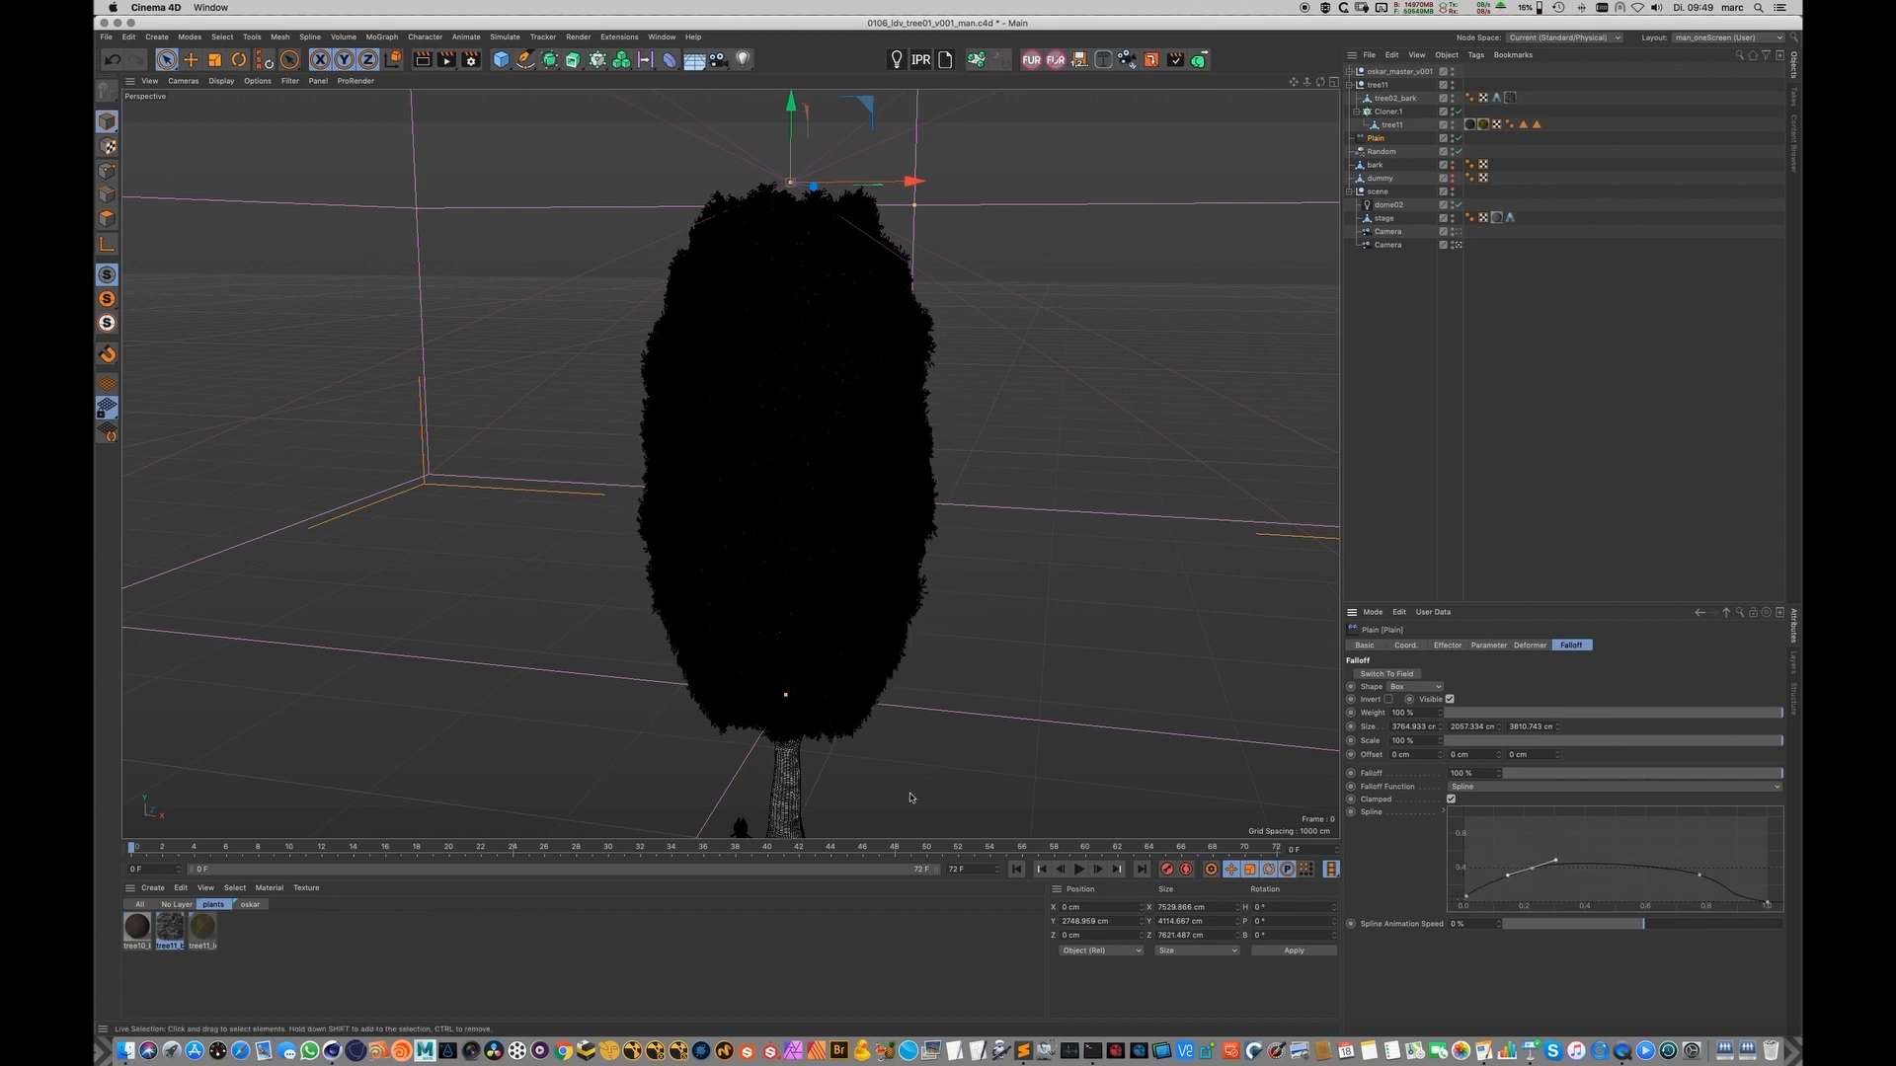
pyautogui.moveTo(1700, 878)
pyautogui.mouseDown()
pyautogui.moveTo(1697, 857)
pyautogui.moveTo(1697, 881)
pyautogui.mouseUp()
pyautogui.moveTo(786, 638); pyautogui.dragTo(855, 626)
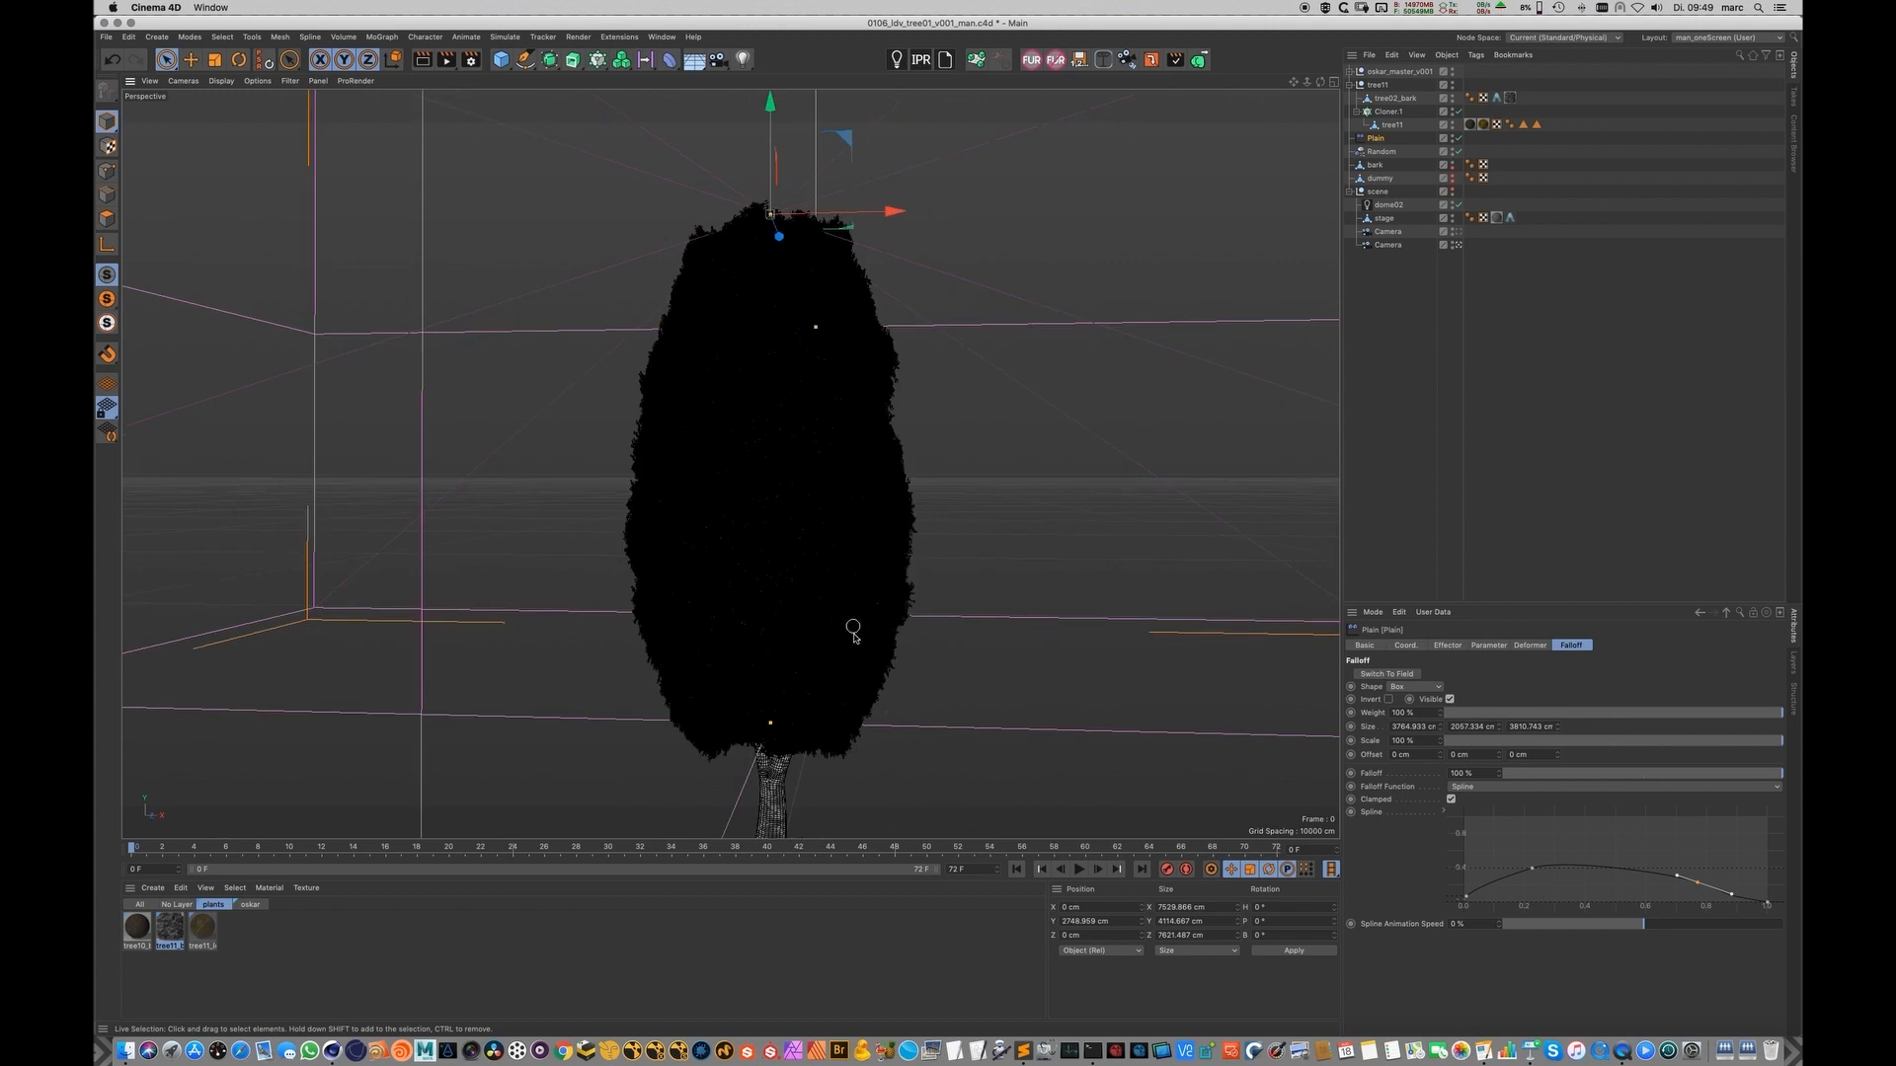
pyautogui.click(851, 584)
pyautogui.click(697, 617)
pyautogui.click(878, 649)
# Step: Switch to the open project 0106_rnd_010-0060_v001_man.c4d
pyautogui.press('v')
pyautogui.moveTo(987, 434)
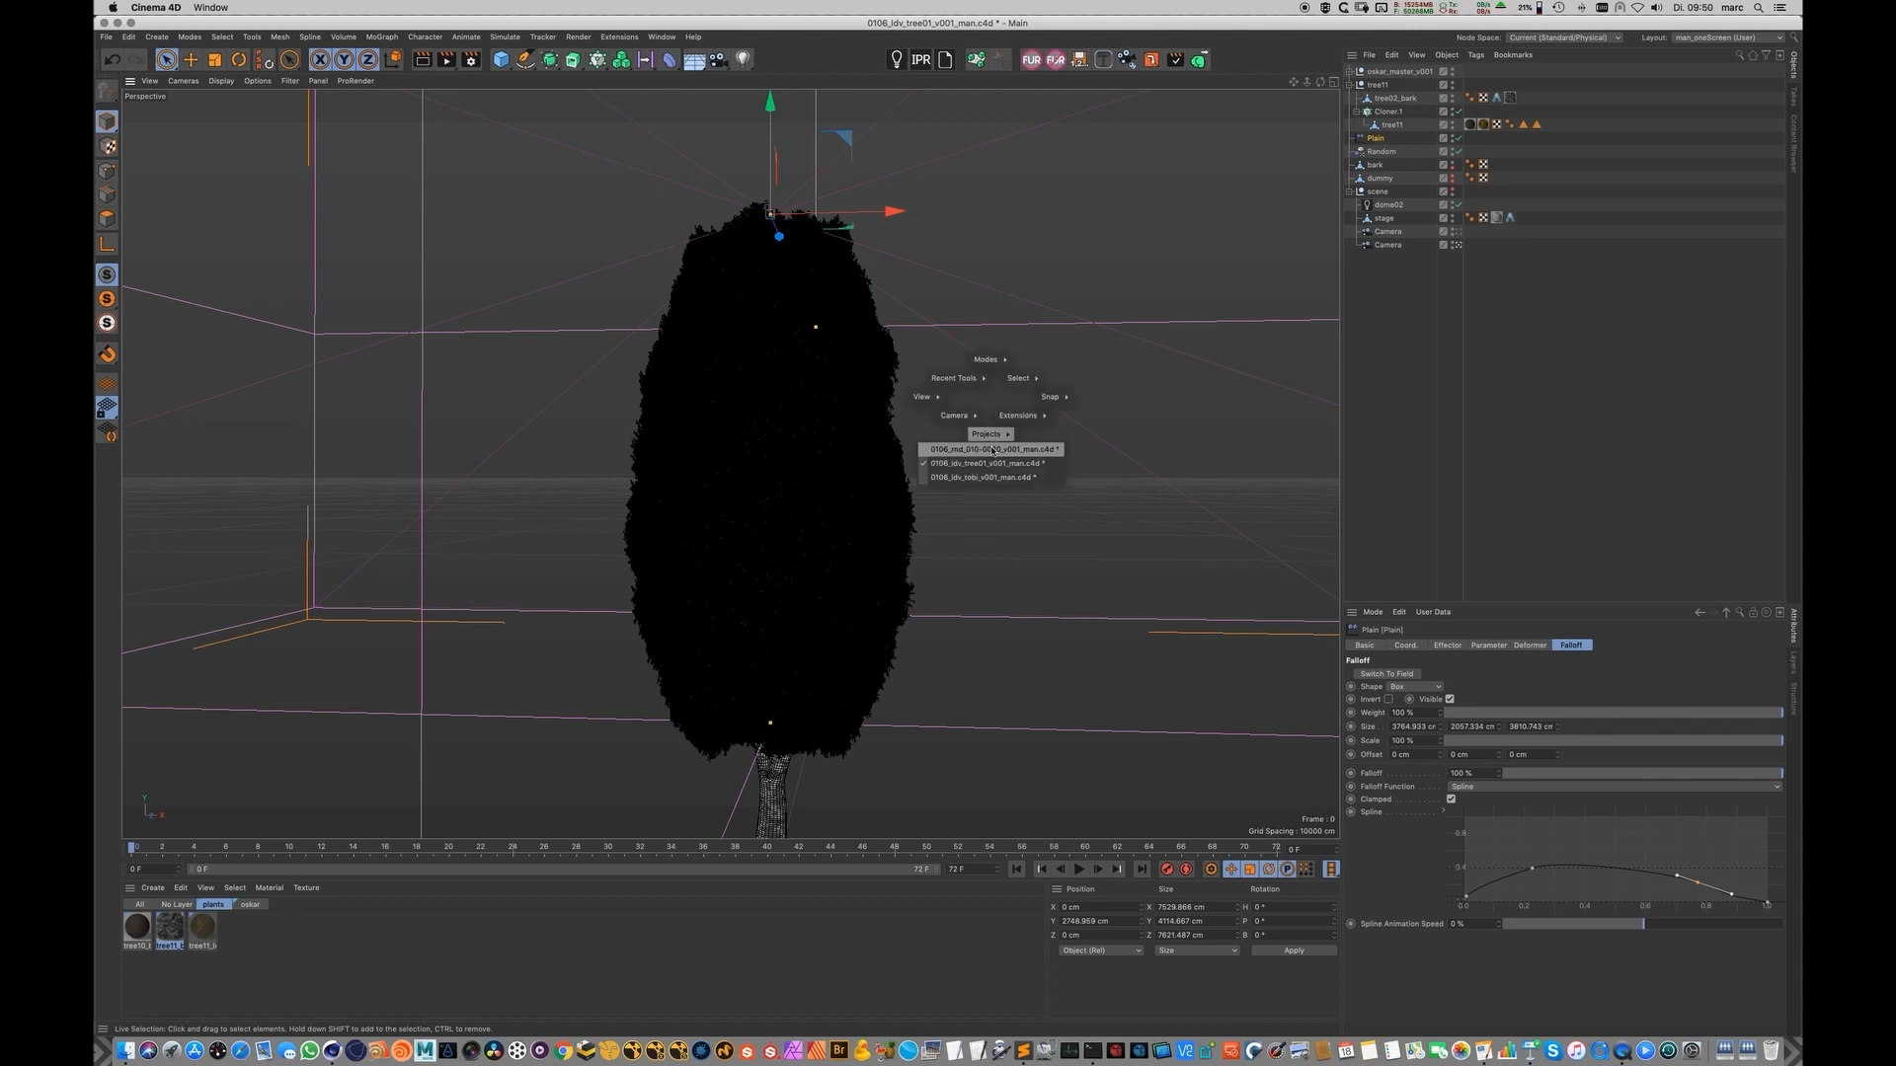
pyautogui.click(993, 449)
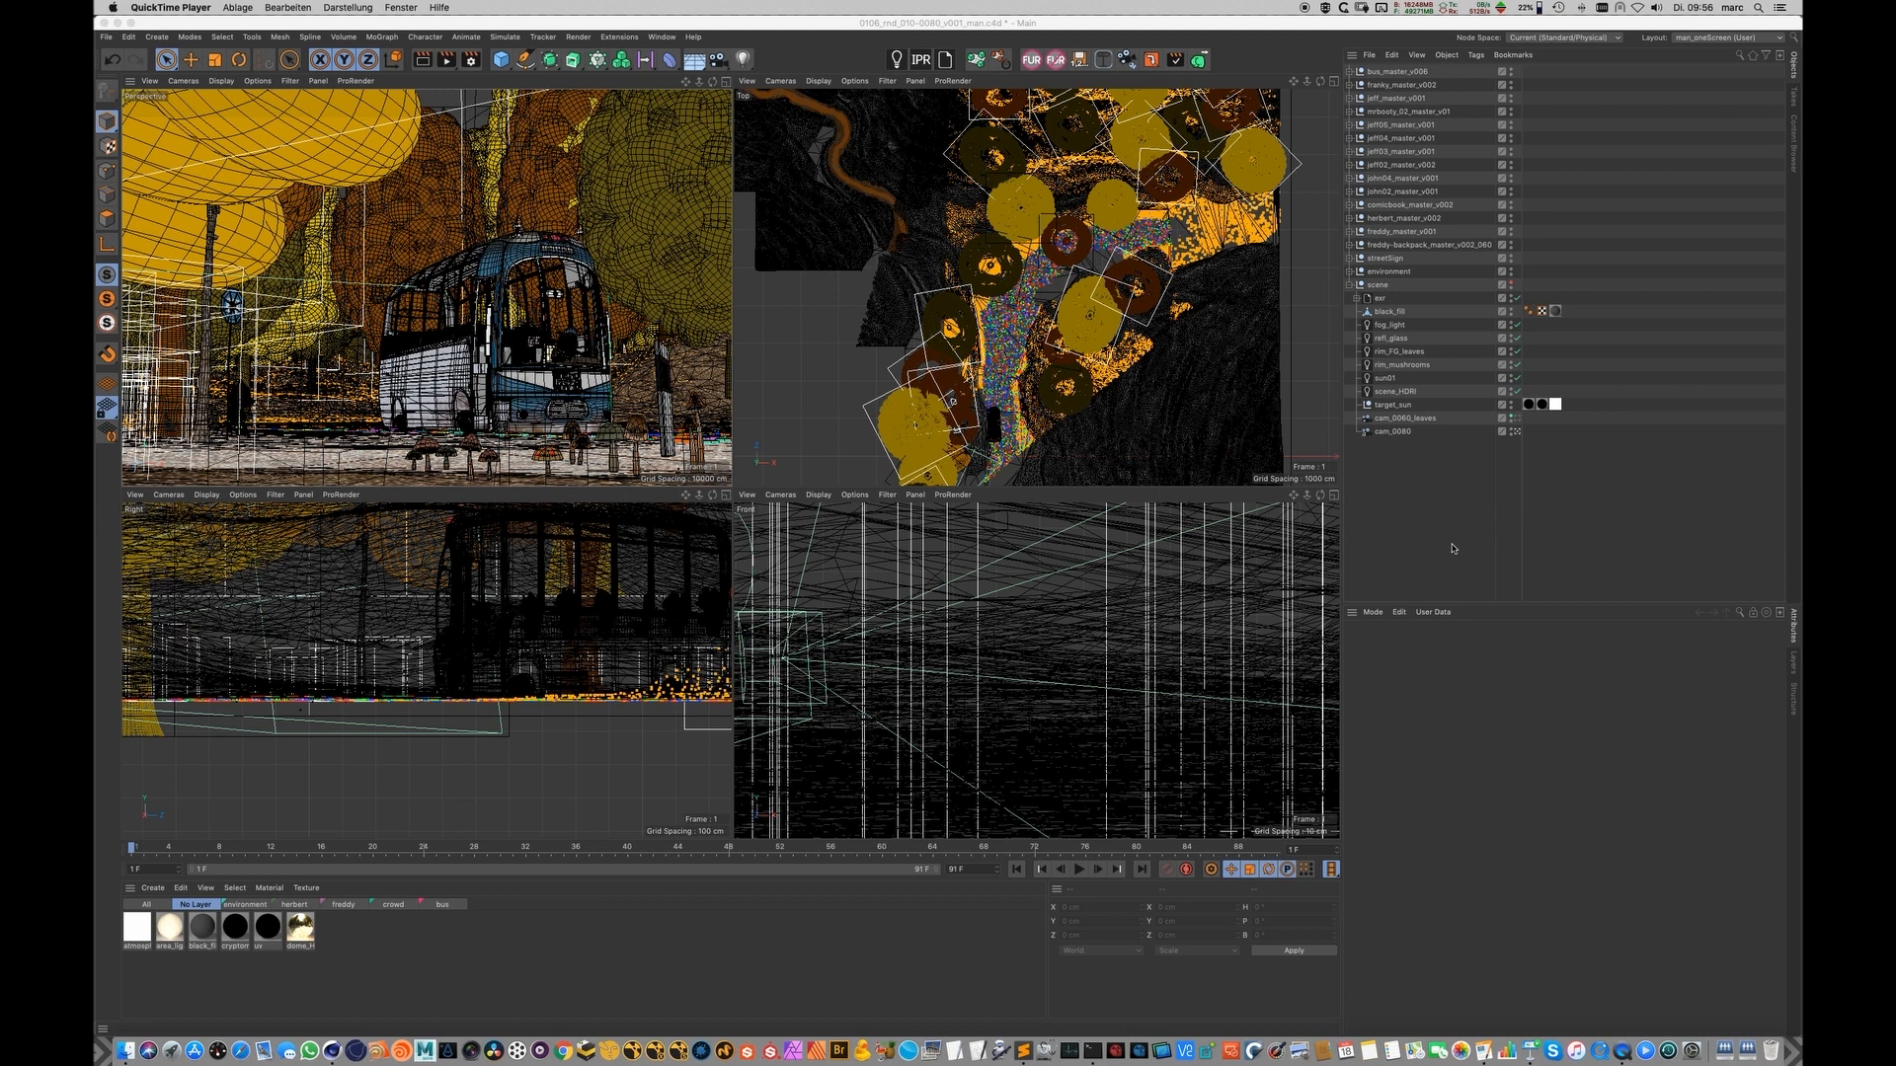
# Step: Examine the layout of the trees and scattered ground leaves around the bus and along the path in the top view
pyautogui.scroll(10, 1160, 388)
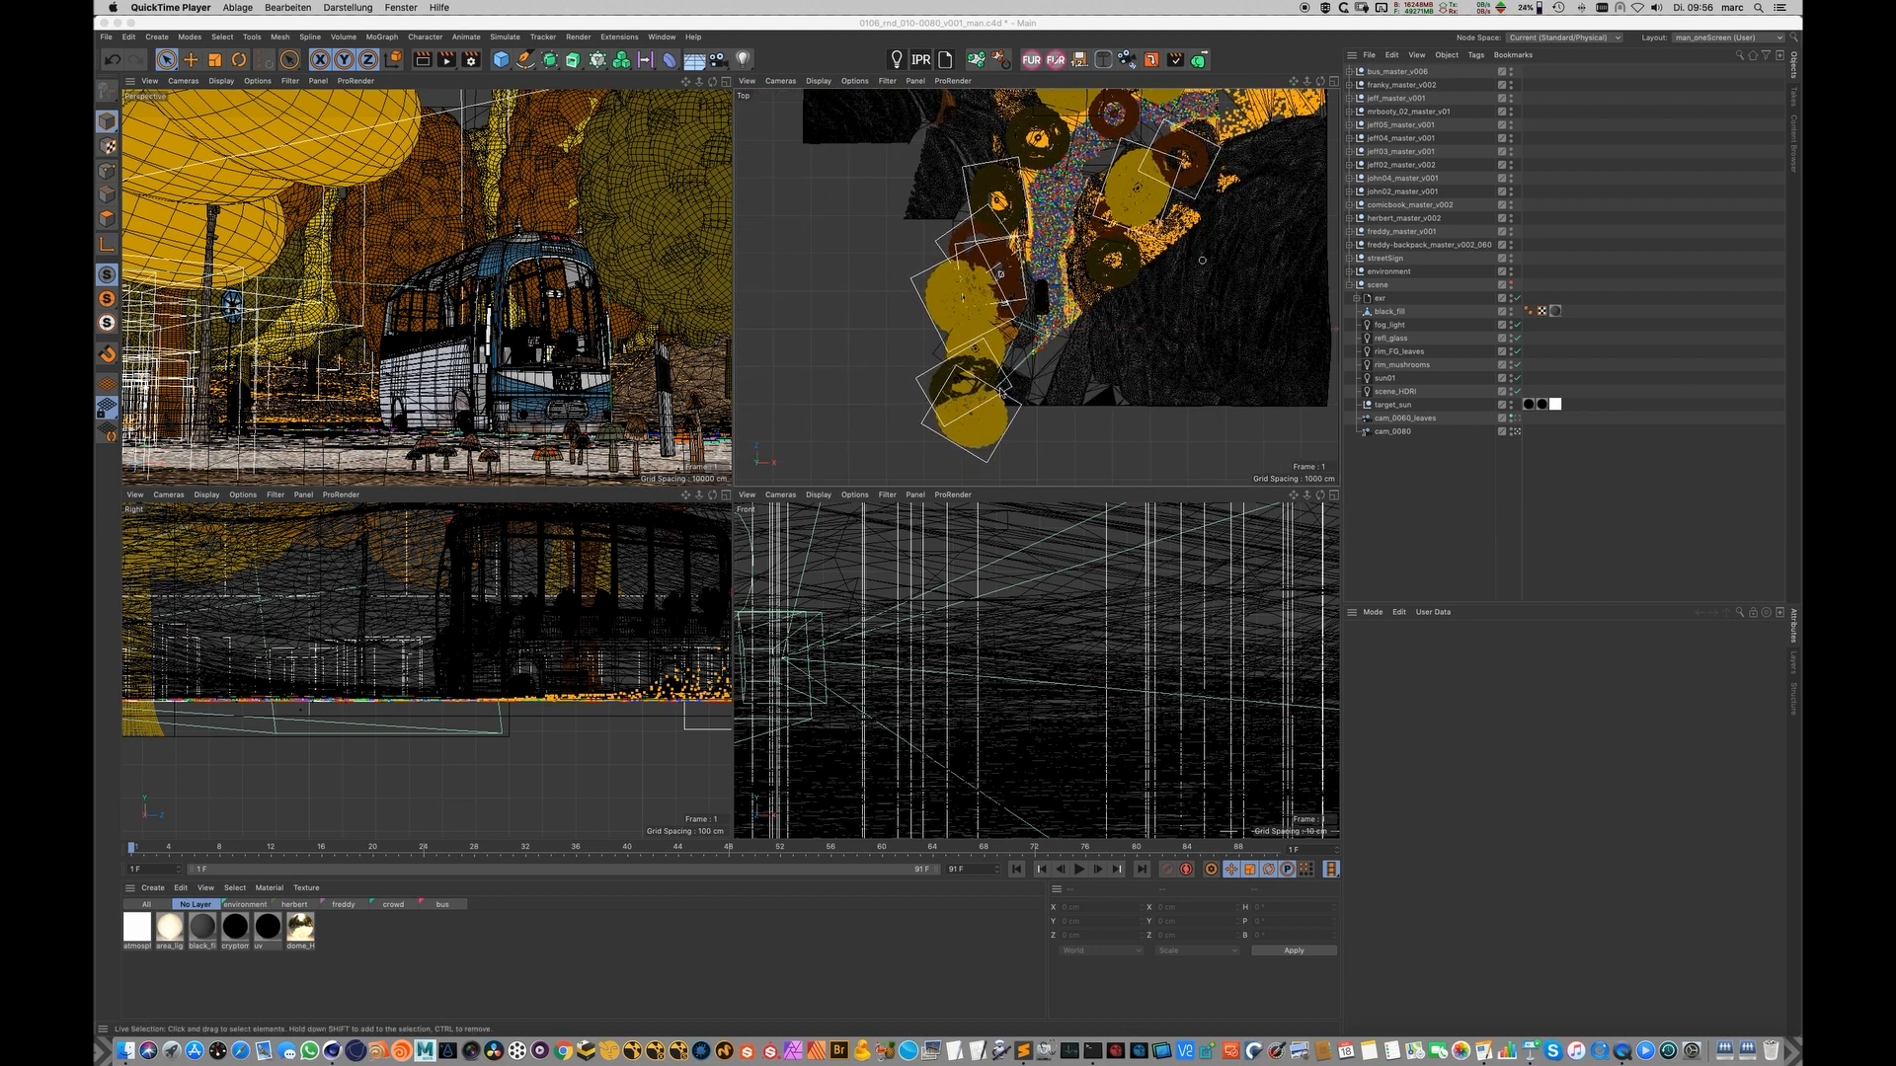
pyautogui.keyDown('alt'); pyautogui.moveTo(1118, 270); pyautogui.dragTo(987, 457, button='middle'); pyautogui.keyUp('alt')
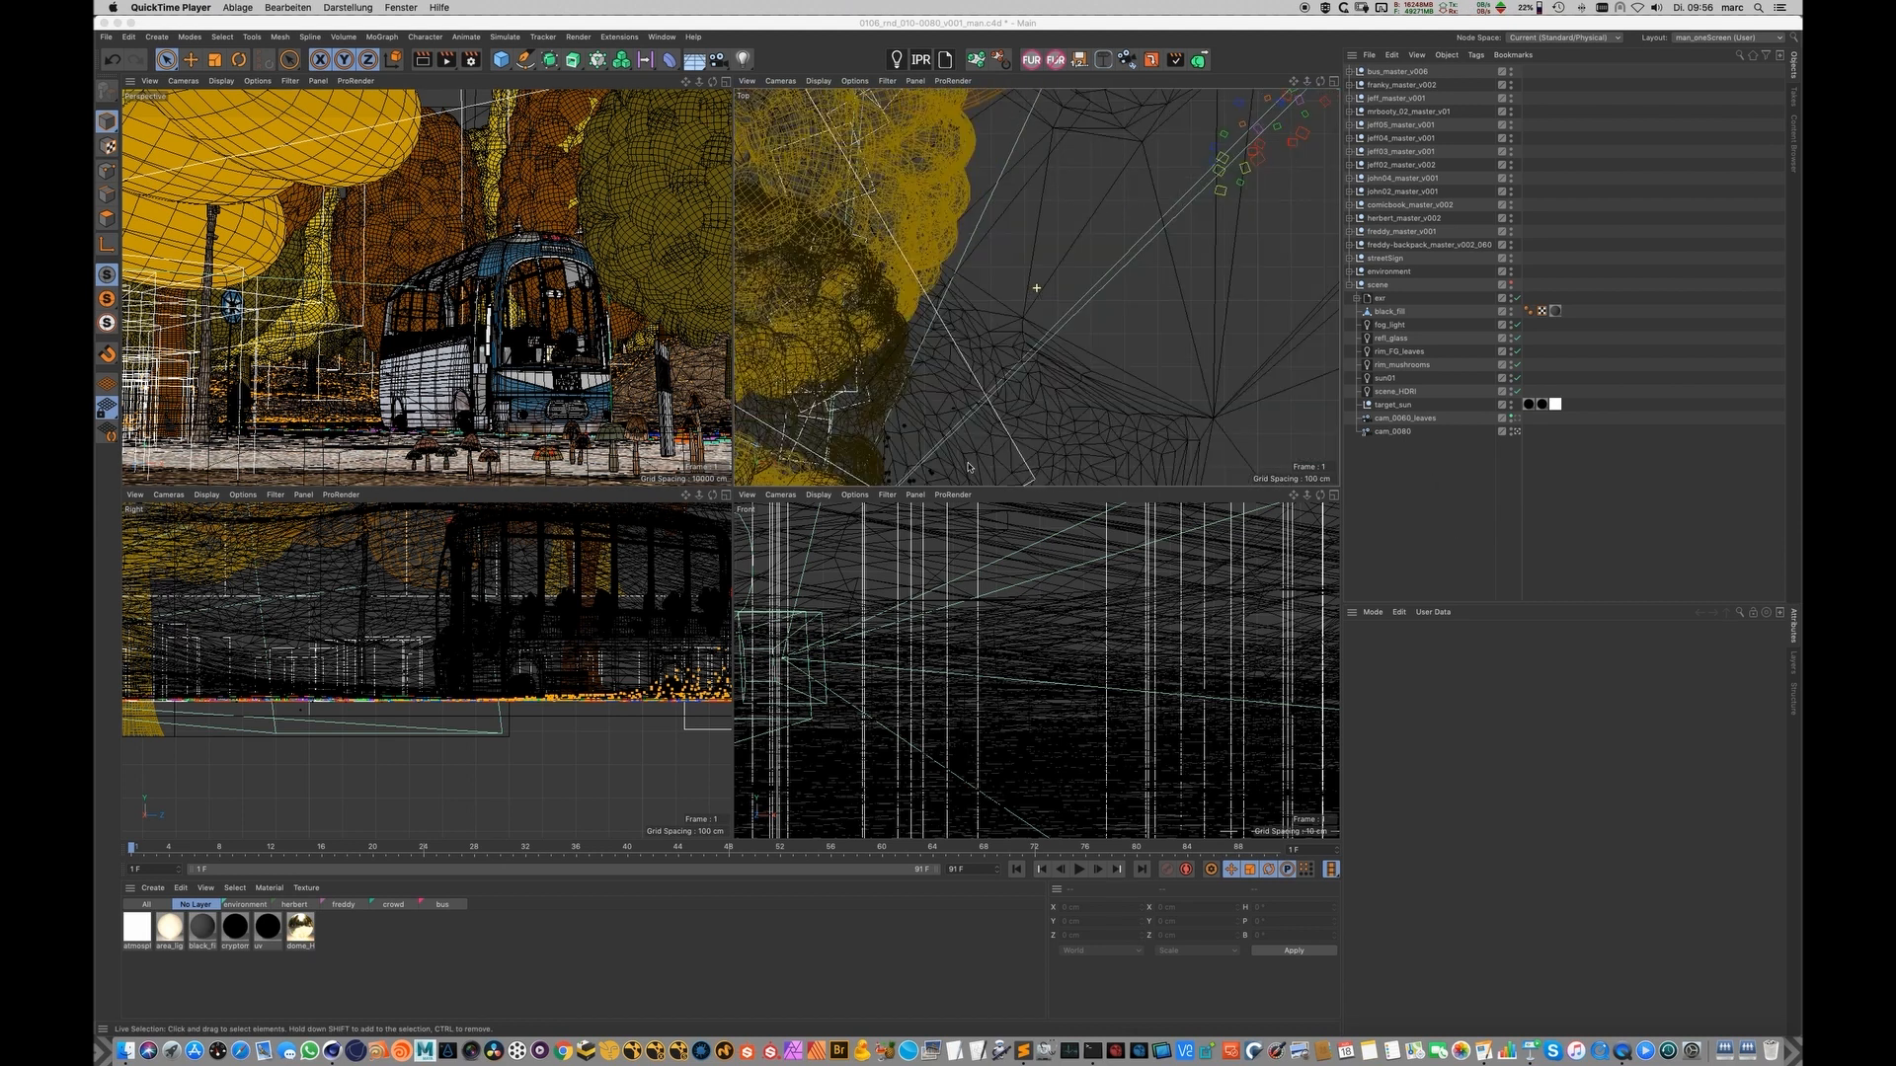
pyautogui.keyDown('alt'); pyautogui.moveTo(1131, 208); pyautogui.dragTo(1027, 375, button='middle'); pyautogui.keyUp('alt')
pyautogui.keyDown('alt'); pyautogui.moveTo(1126, 129); pyautogui.dragTo(1071, 297, button='middle'); pyautogui.keyUp('alt')
pyautogui.scroll(-3, 1042, 214)
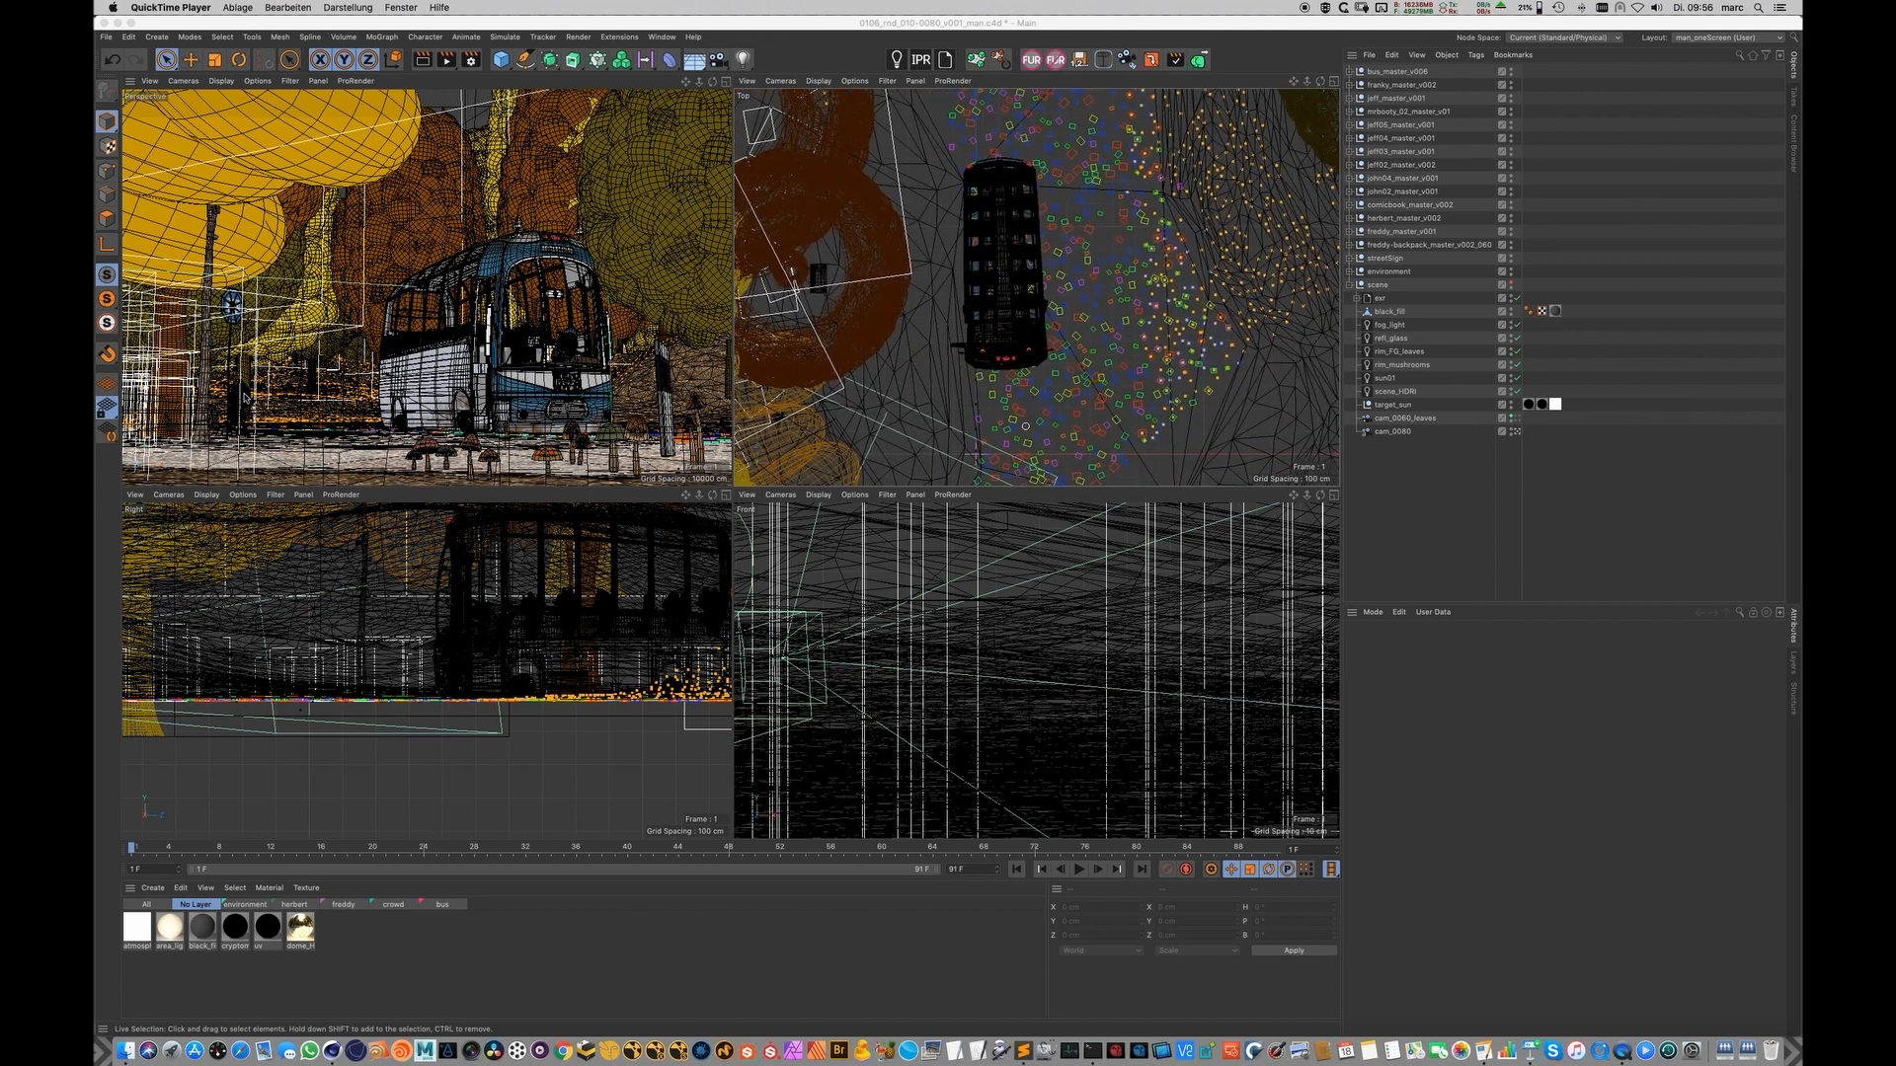
pyautogui.keyDown('alt'); pyautogui.moveTo(1098, 346); pyautogui.dragTo(992, 387, button='right'); pyautogui.keyUp('alt')
pyautogui.keyDown('alt'); pyautogui.moveTo(1127, 318); pyautogui.dragTo(1033, 426, button='middle'); pyautogui.keyUp('alt')
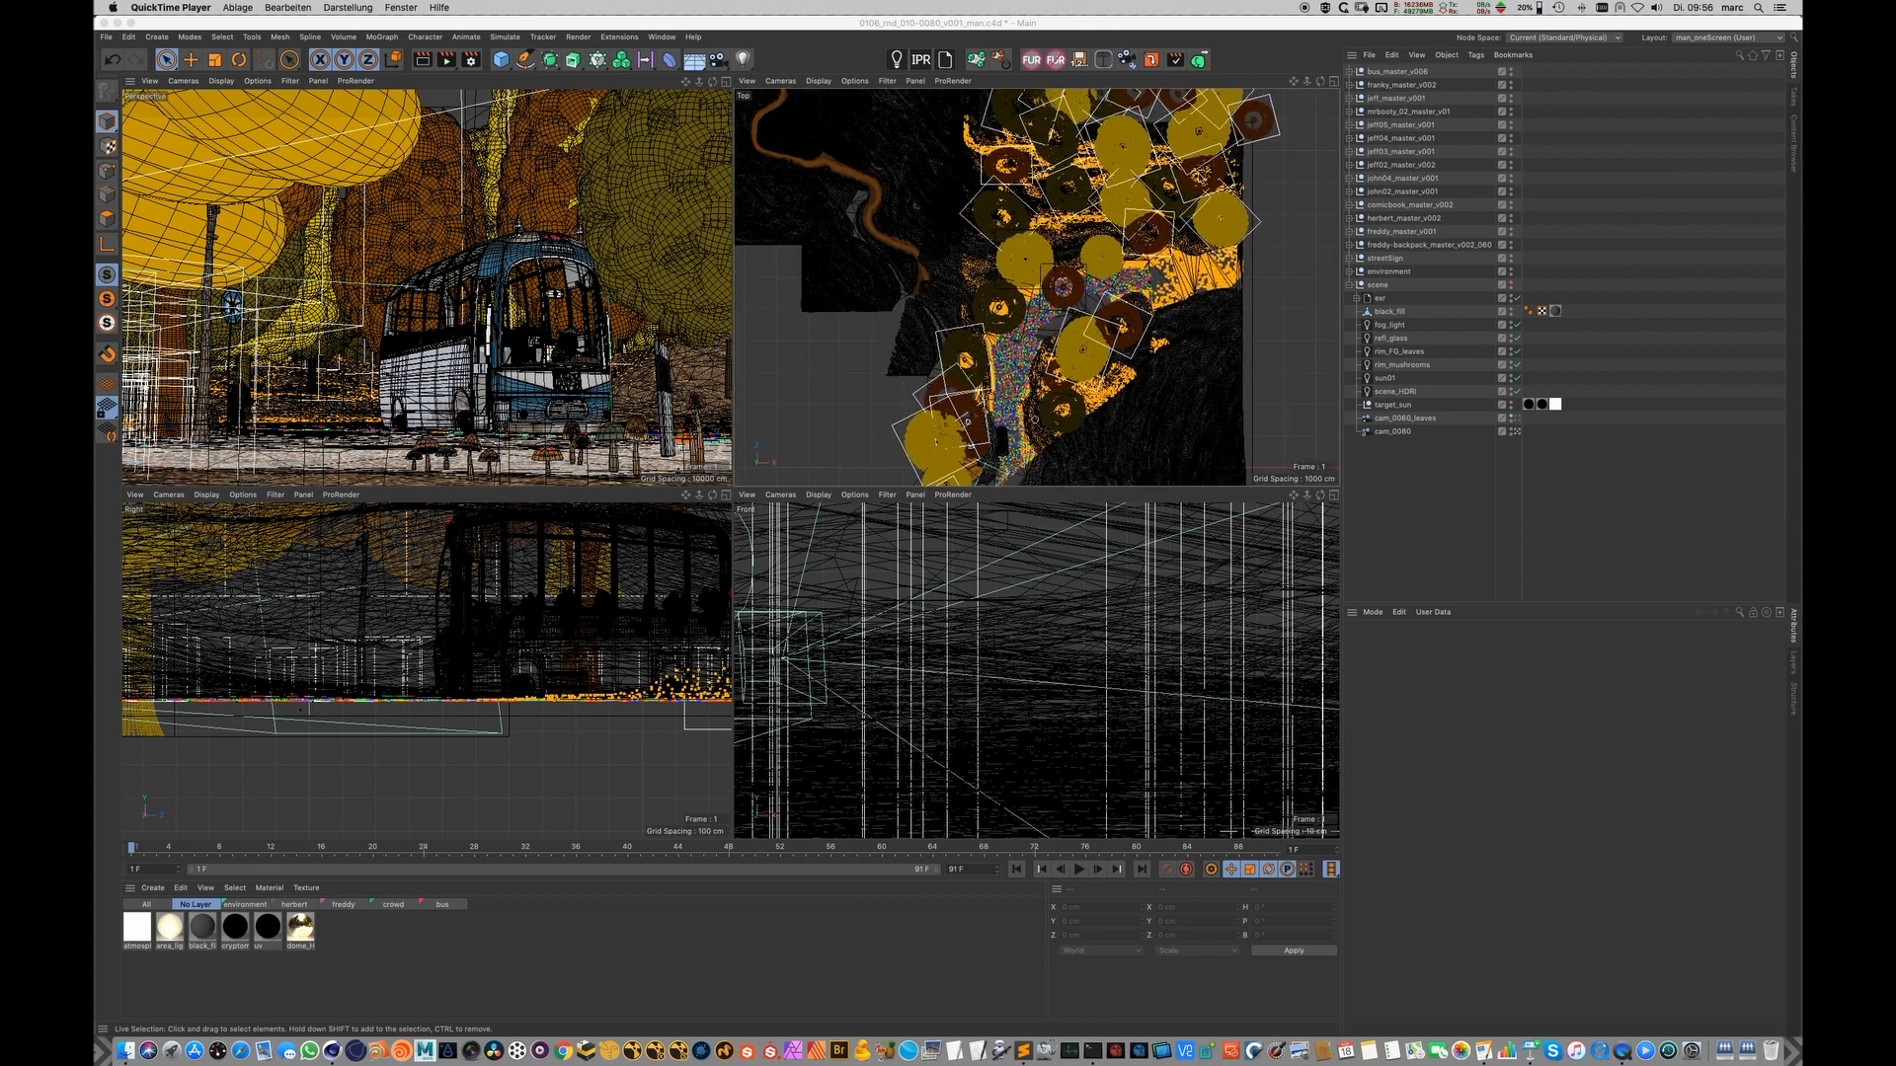
pyautogui.keyDown('alt'); pyautogui.moveTo(1122, 267); pyautogui.dragTo(1067, 205, button='middle'); pyautogui.keyUp('alt')
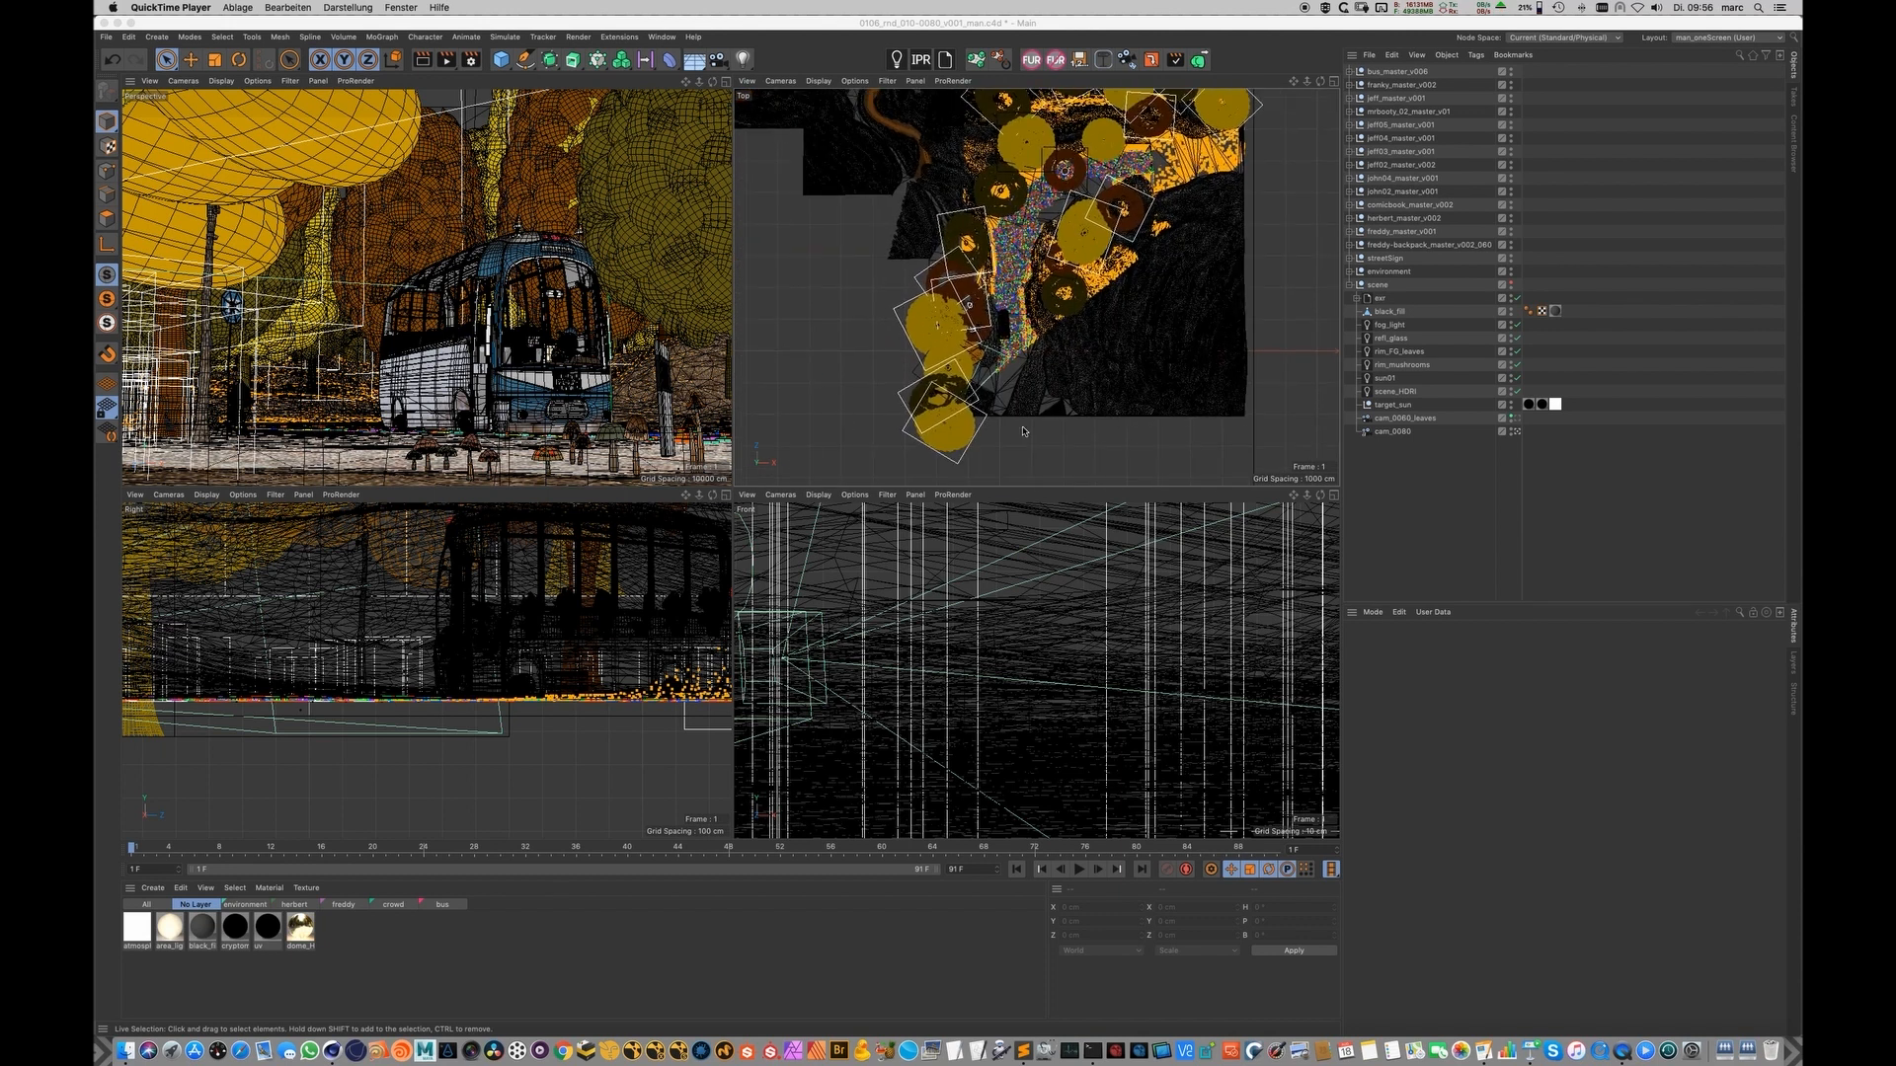
pyautogui.scroll(5, 1015, 339)
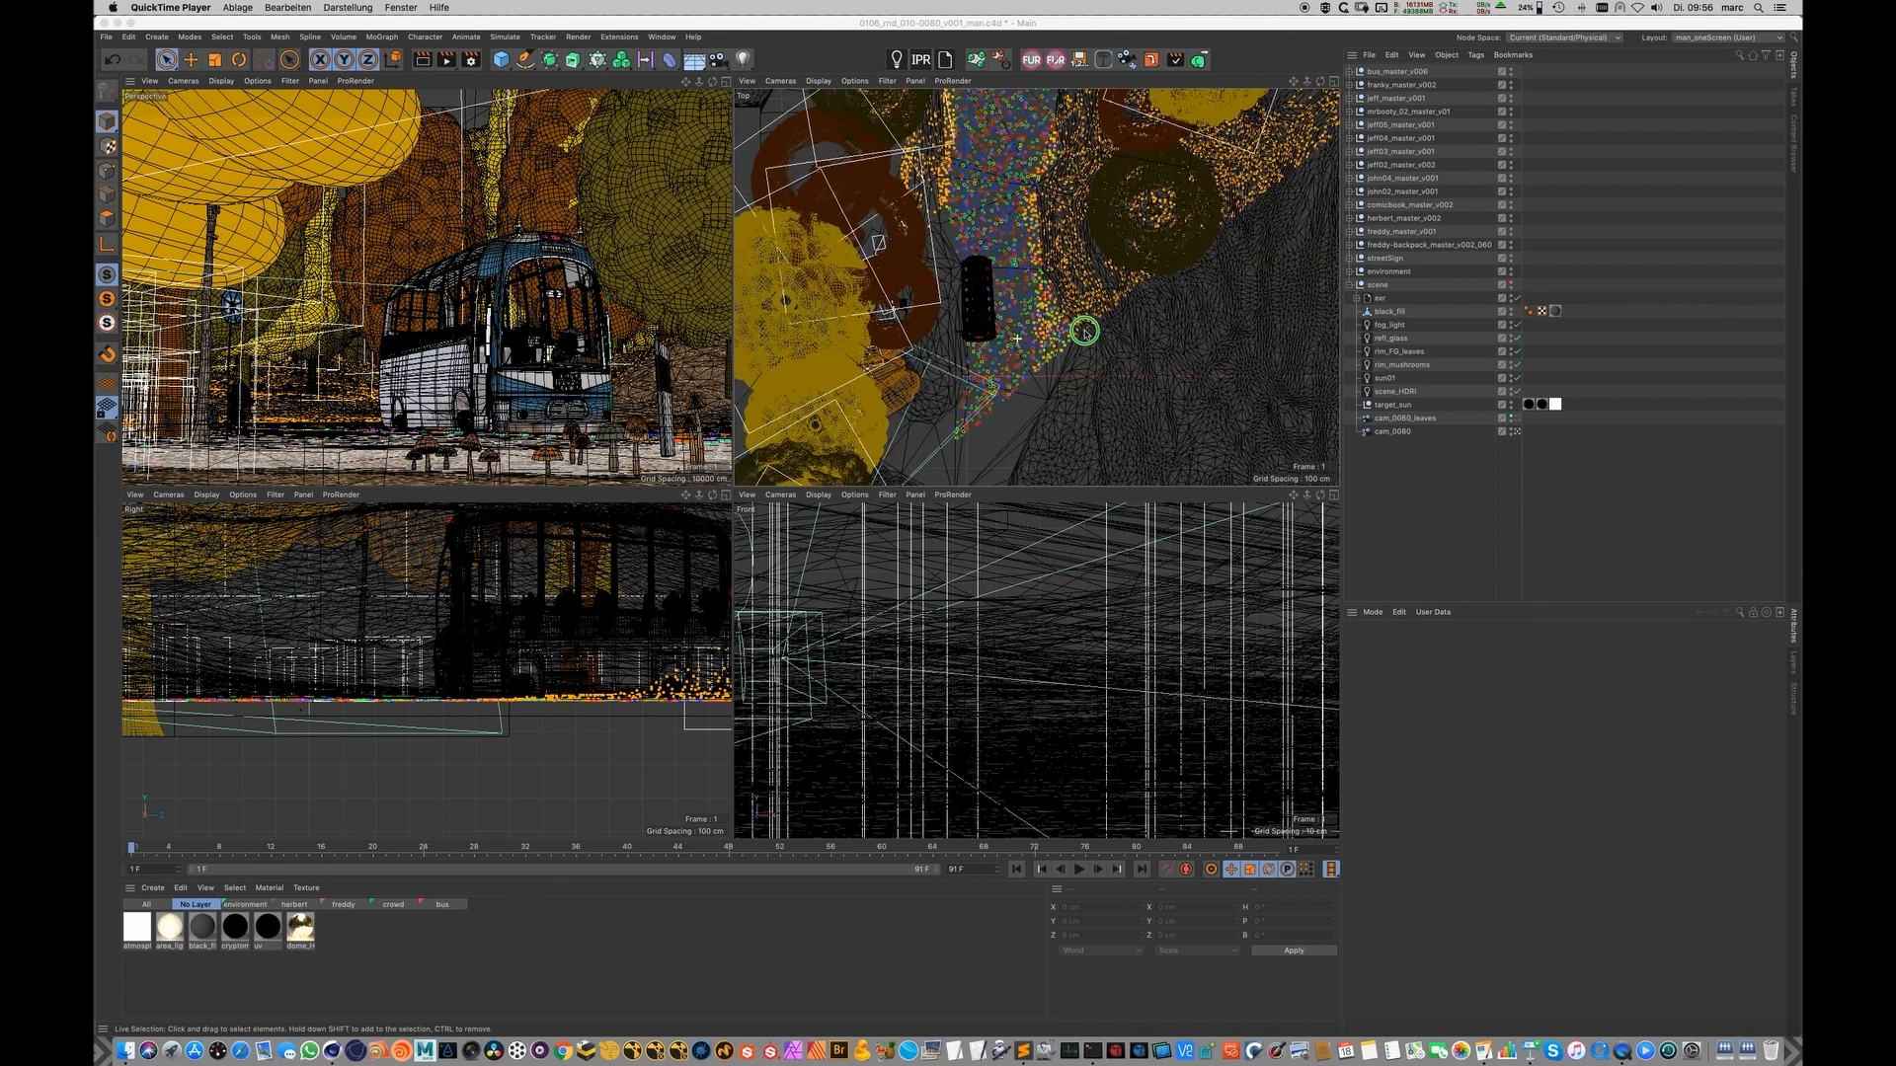
pyautogui.scroll(-5, 1096, 321)
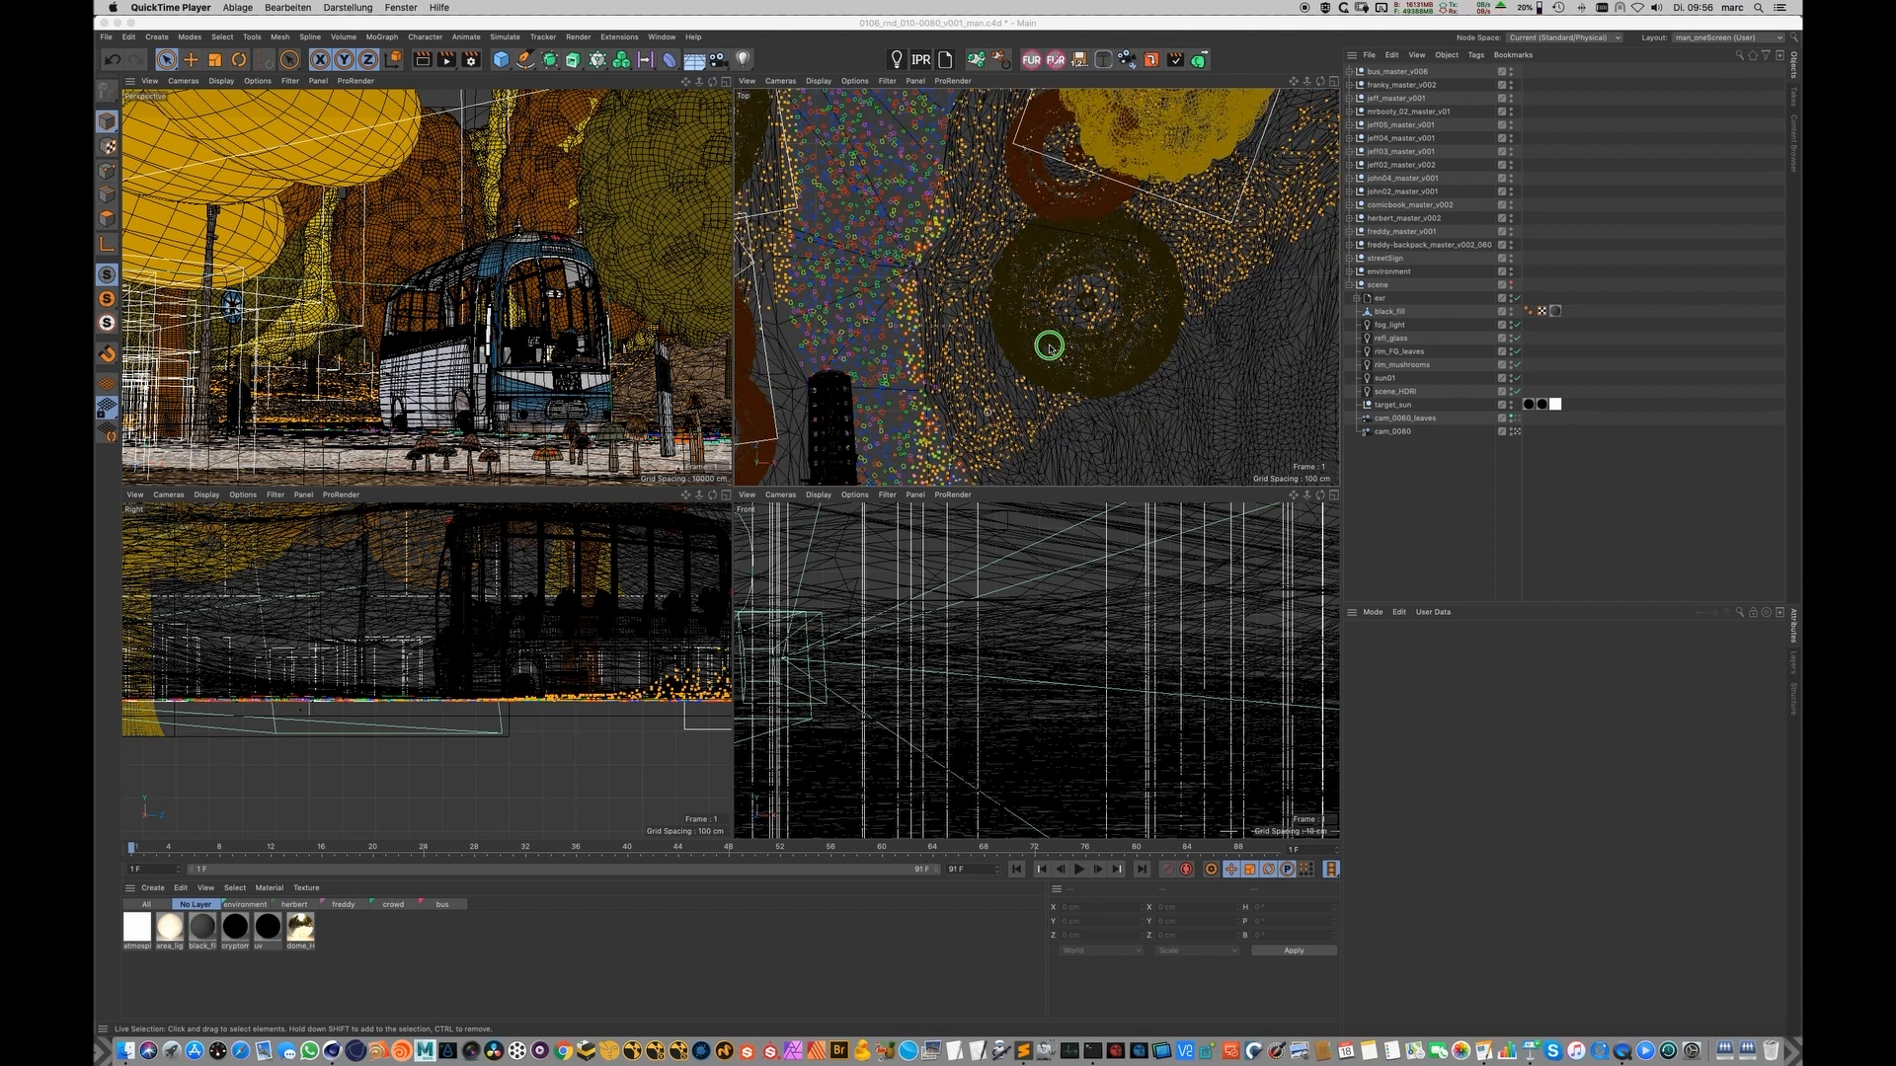
pyautogui.moveTo(1031, 304)
pyautogui.keyDown('alt'); pyautogui.mouseDown(button='middle')
pyautogui.moveTo(1049, 267)
pyautogui.moveTo(1059, 311)
pyautogui.moveTo(1035, 336)
pyautogui.mouseUp(button='middle'); pyautogui.keyUp('alt')
pyautogui.scroll(-4, 1035, 336)
pyautogui.keyDown('alt'); pyautogui.moveTo(1020, 166); pyautogui.dragTo(961, 316, button='middle'); pyautogui.keyUp('alt')
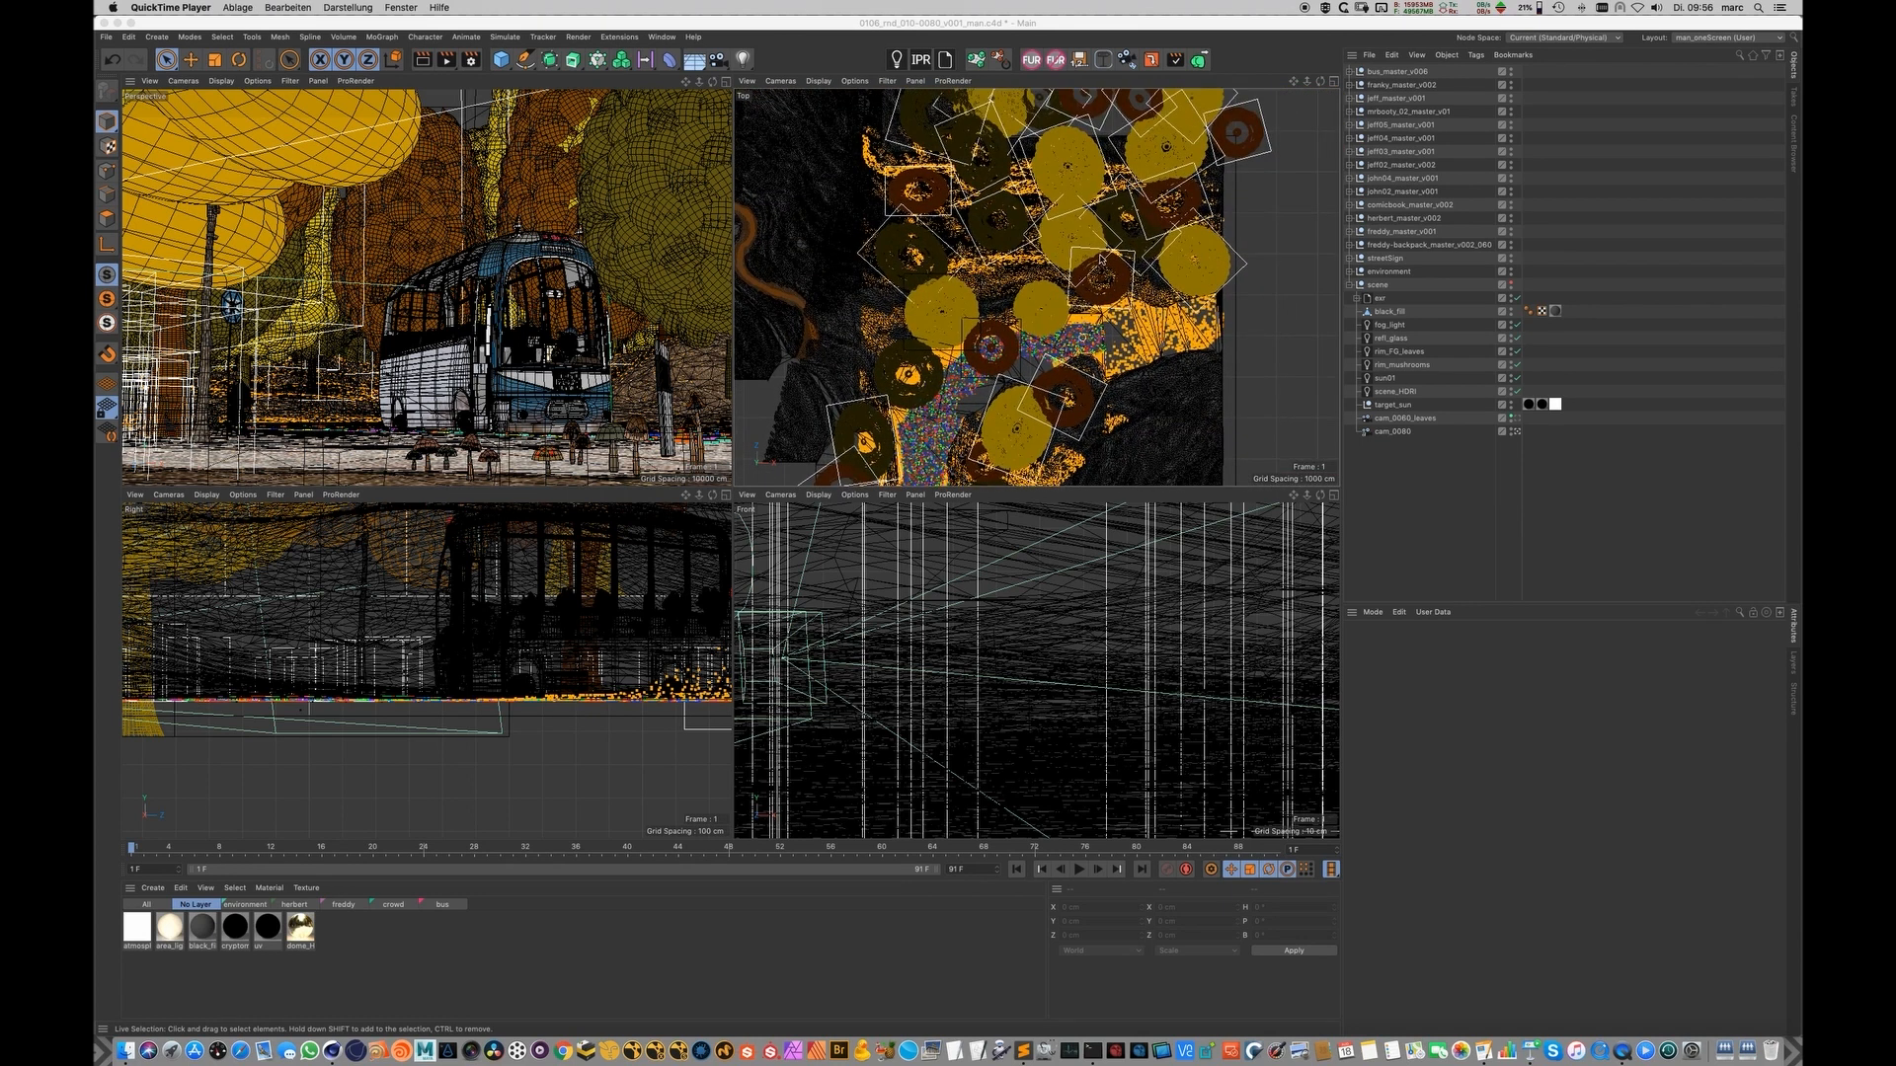
pyautogui.scroll(3, 998, 223)
pyautogui.scroll(3, 973, 262)
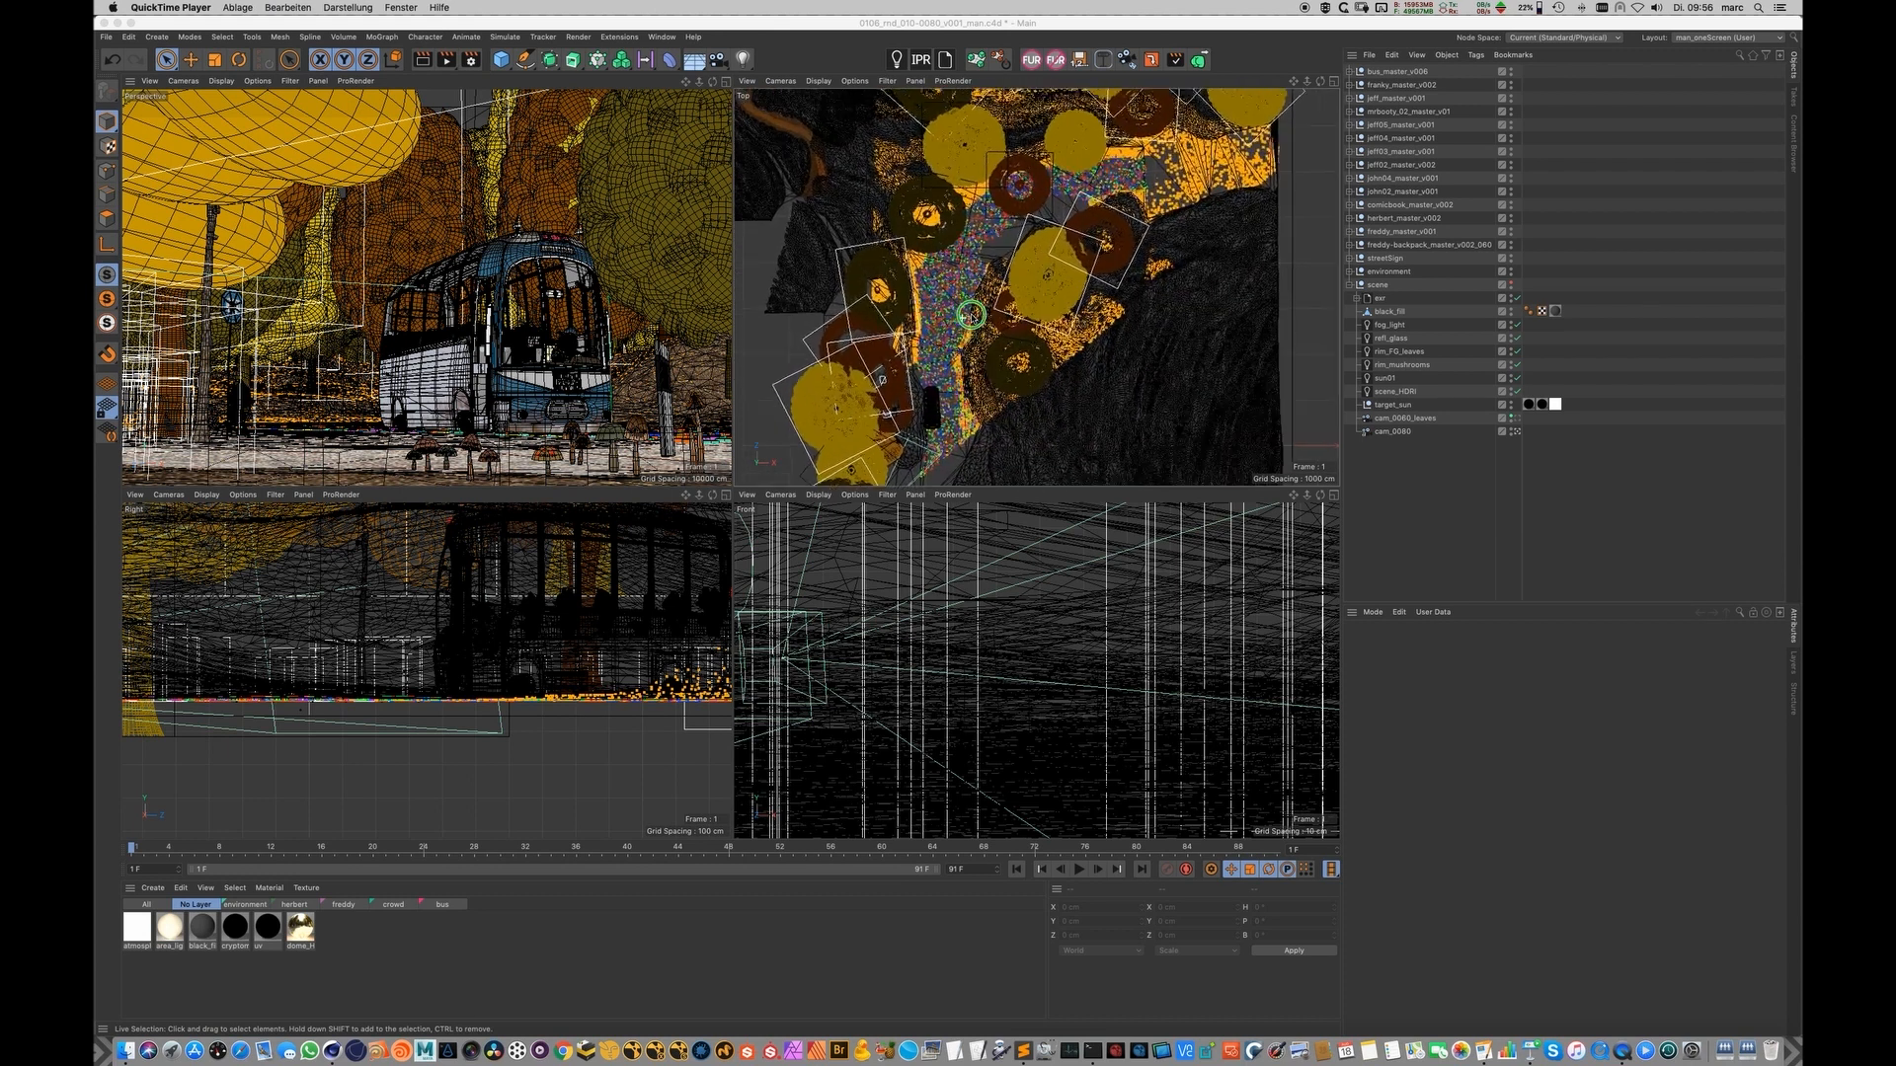
pyautogui.keyDown('alt'); pyautogui.moveTo(998, 384); pyautogui.dragTo(1076, 282, button='middle'); pyautogui.keyUp('alt')
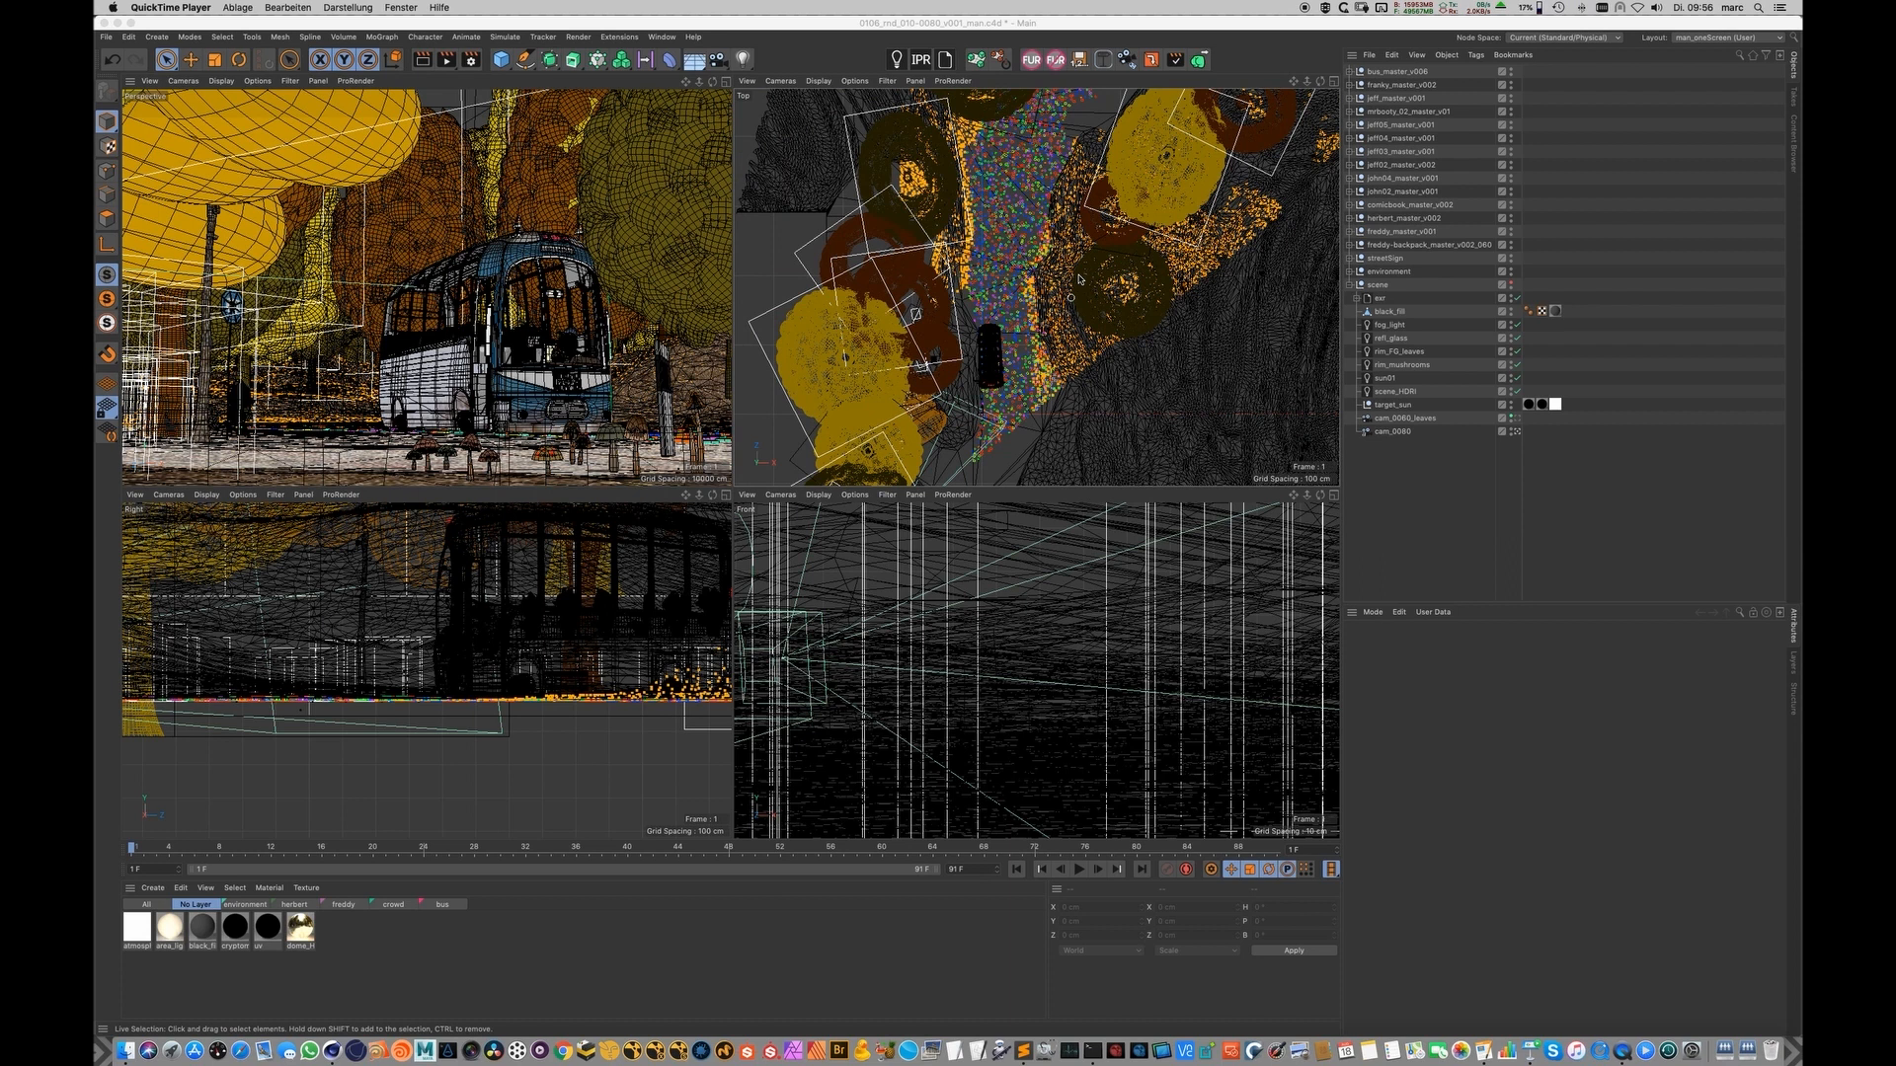
pyautogui.scroll(5, 1079, 280)
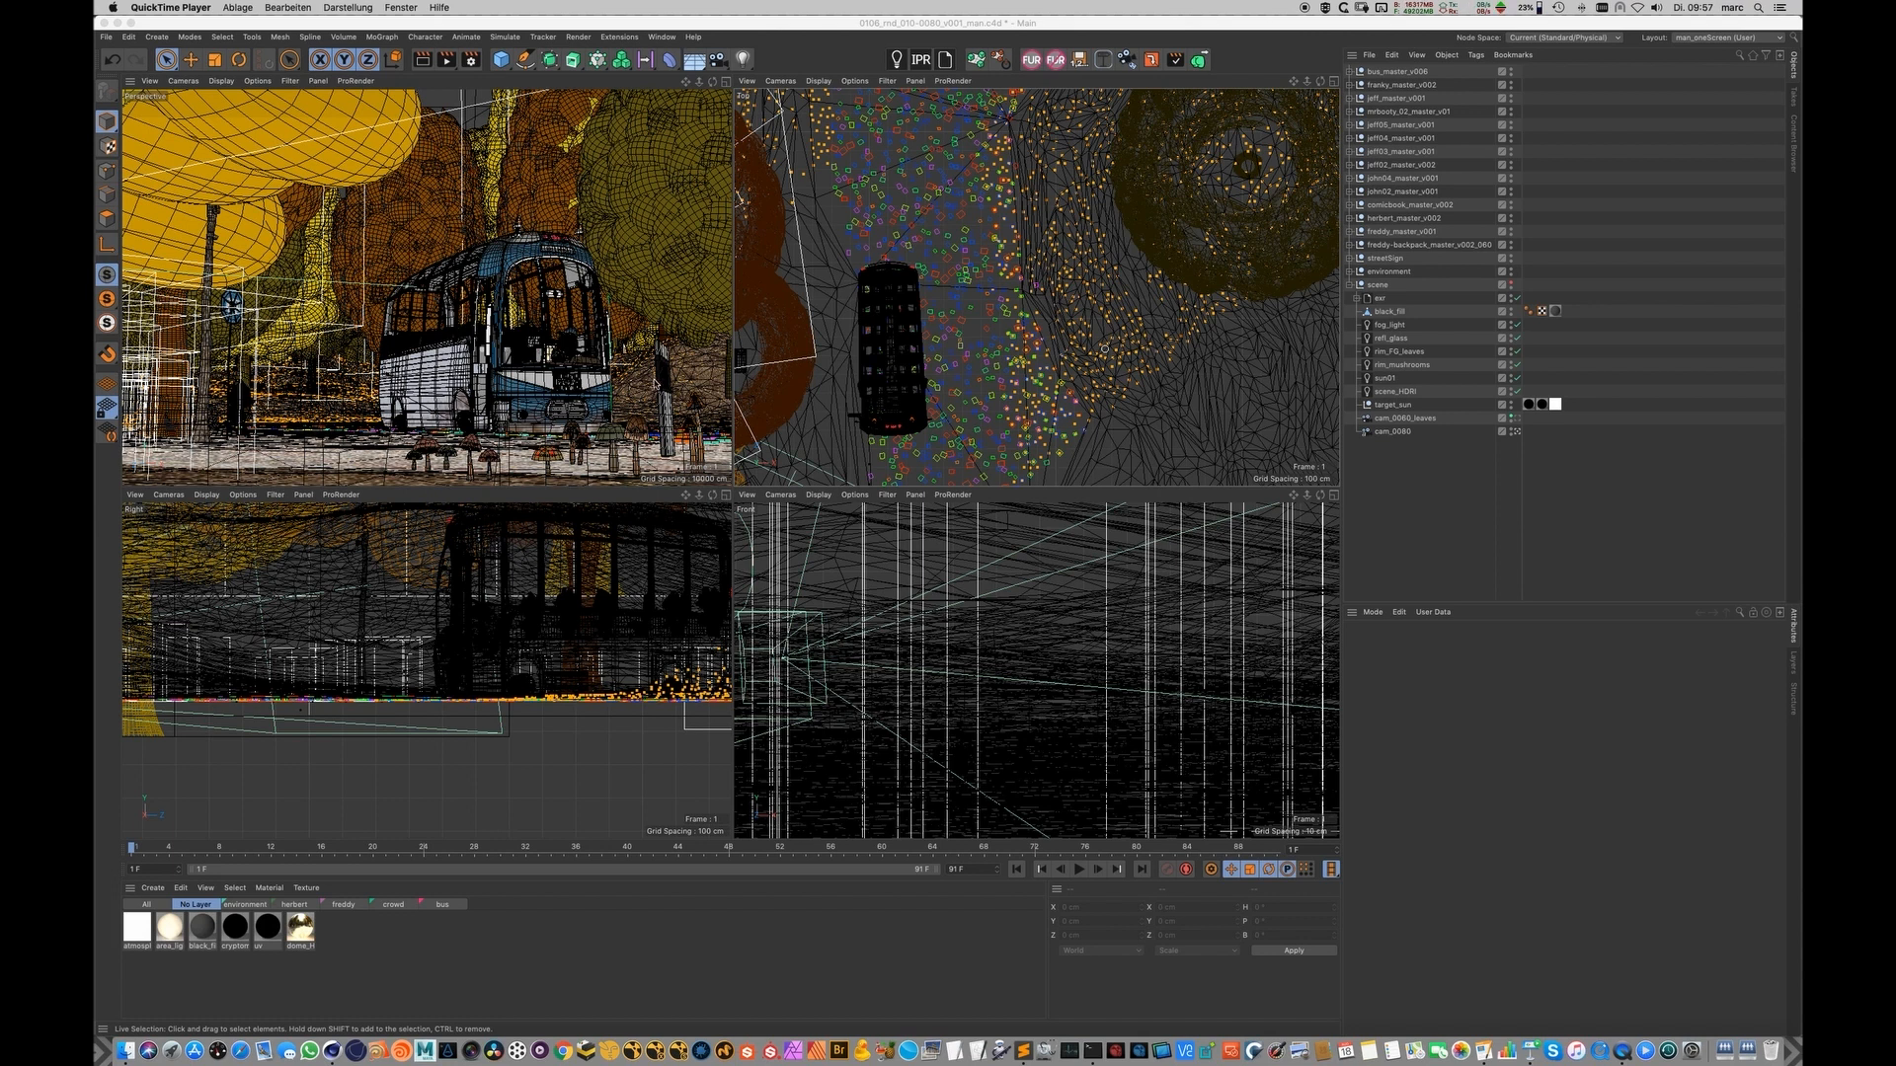
pyautogui.scroll(-5, 1060, 370)
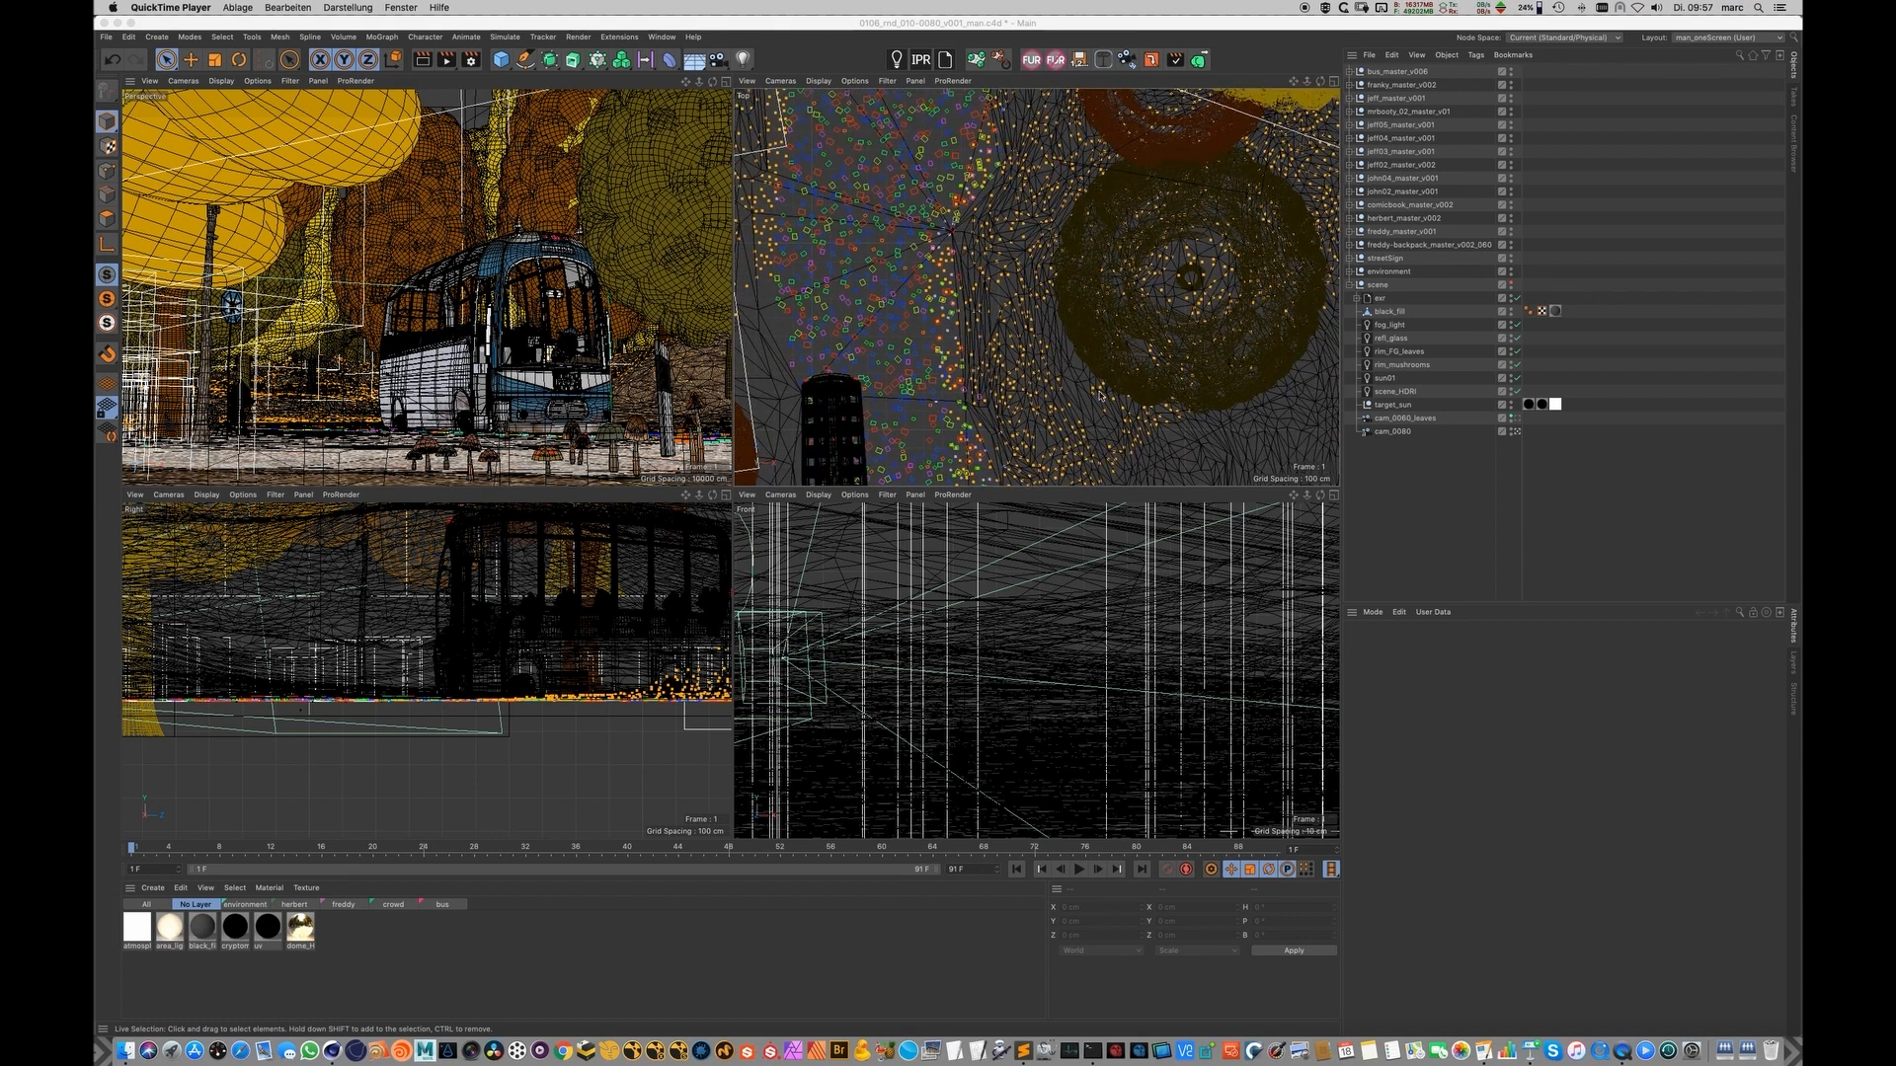
pyautogui.scroll(-5, 1107, 362)
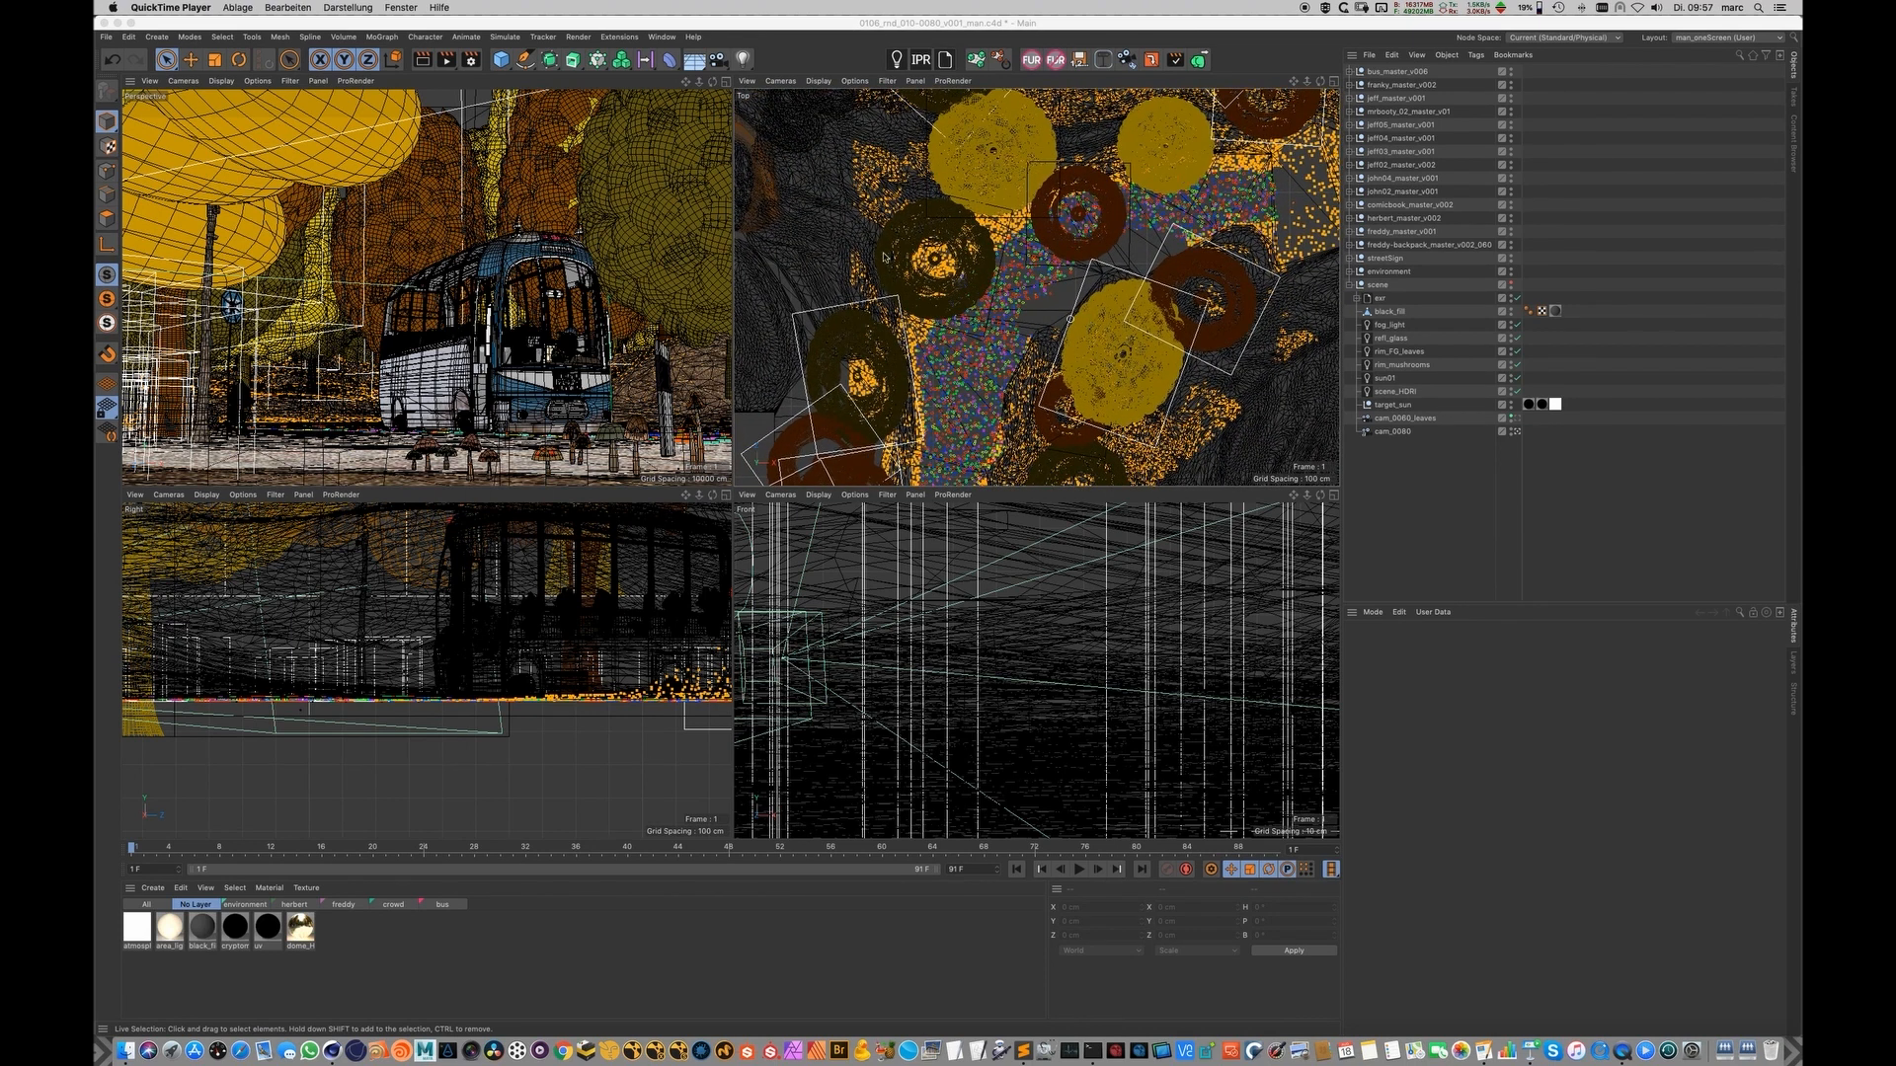
pyautogui.keyDown('alt'); pyautogui.moveTo(1171, 295); pyautogui.dragTo(1039, 274, button='middle'); pyautogui.keyUp('alt')
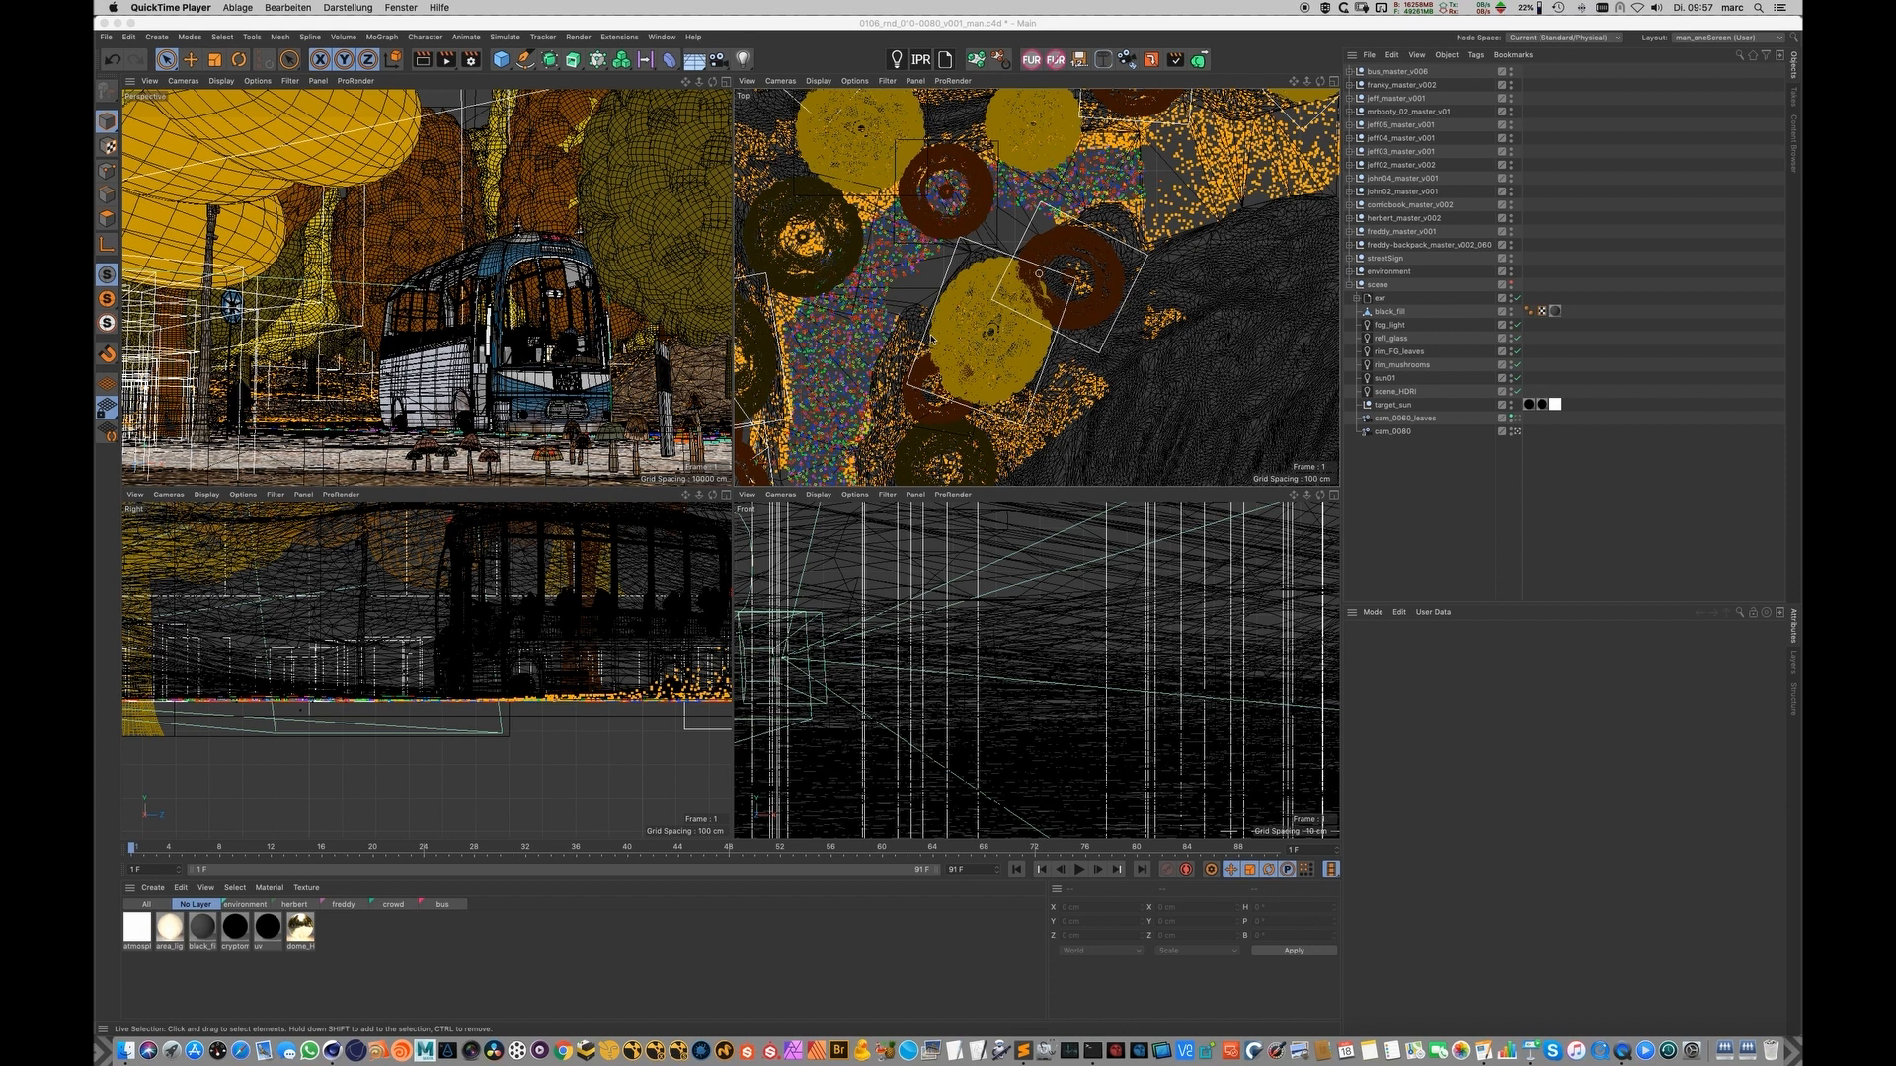
pyautogui.scroll(-4, 1133, 336)
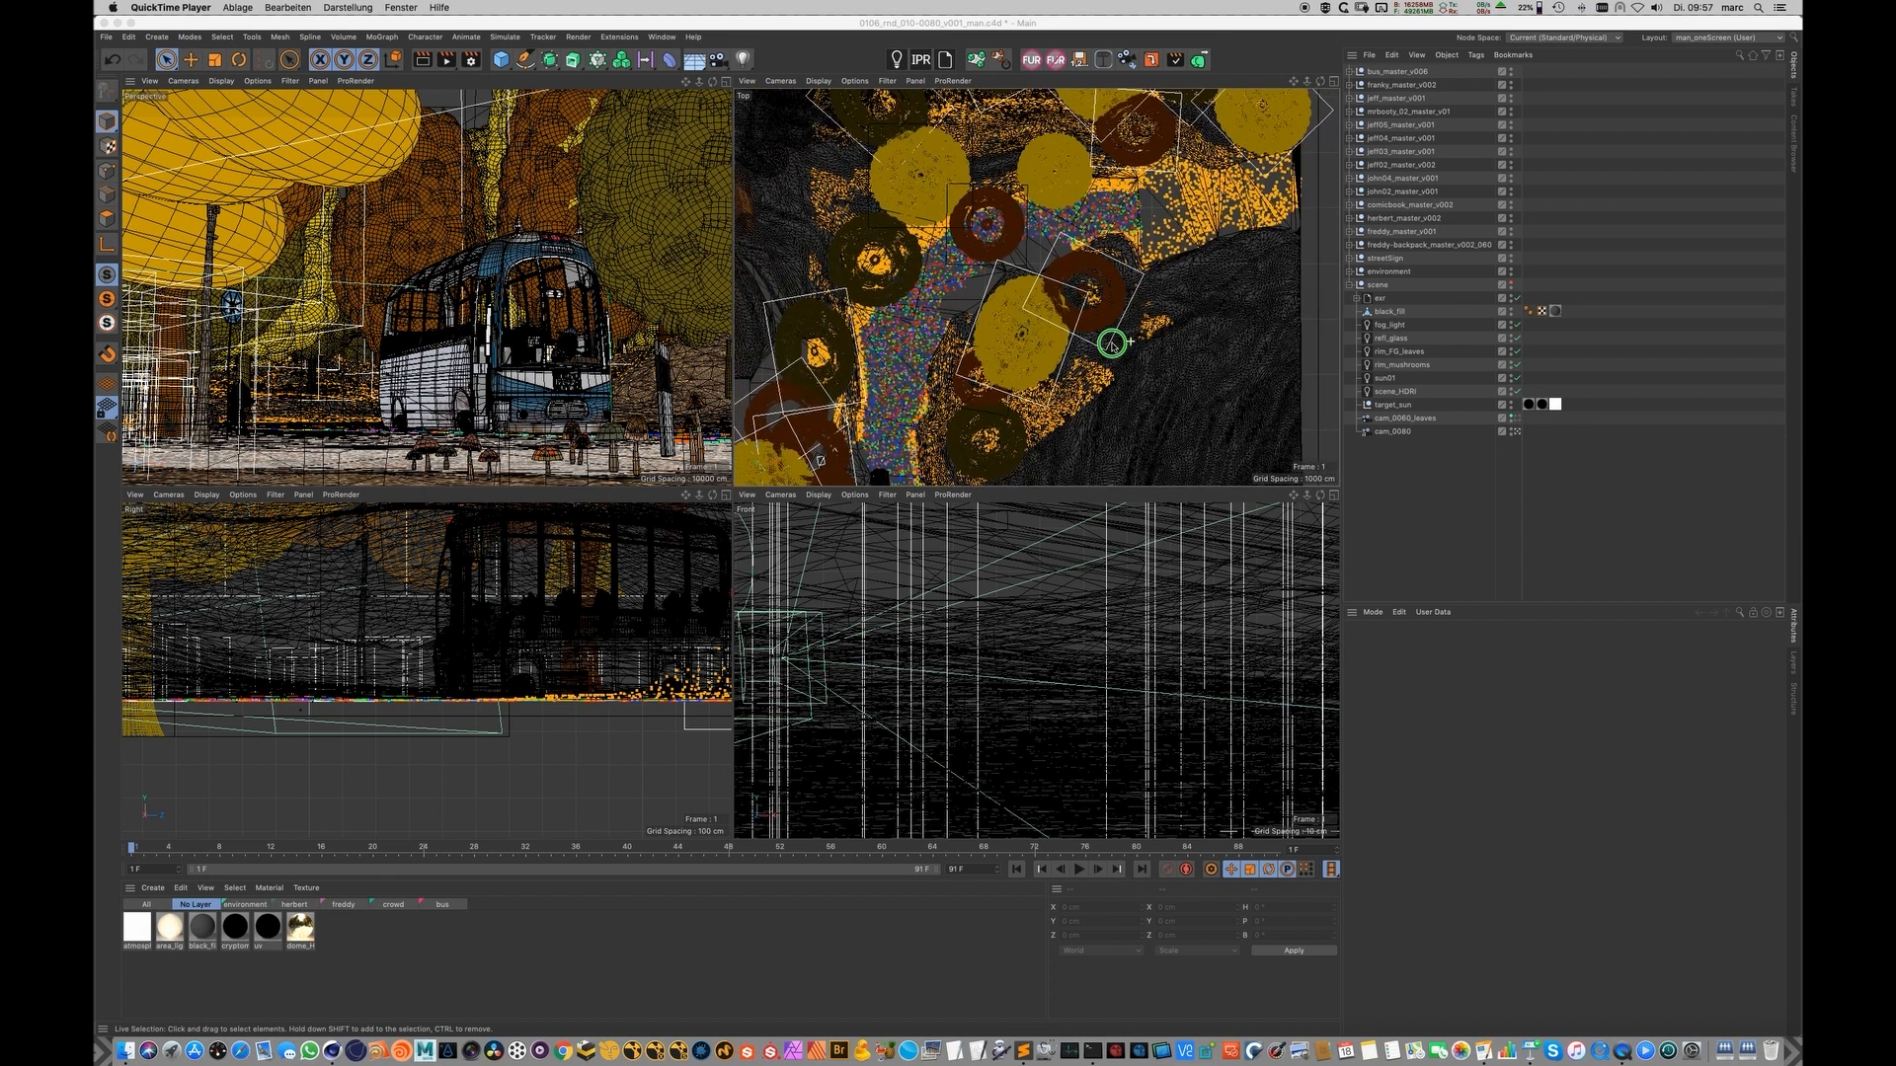
pyautogui.scroll(-5, 1128, 331)
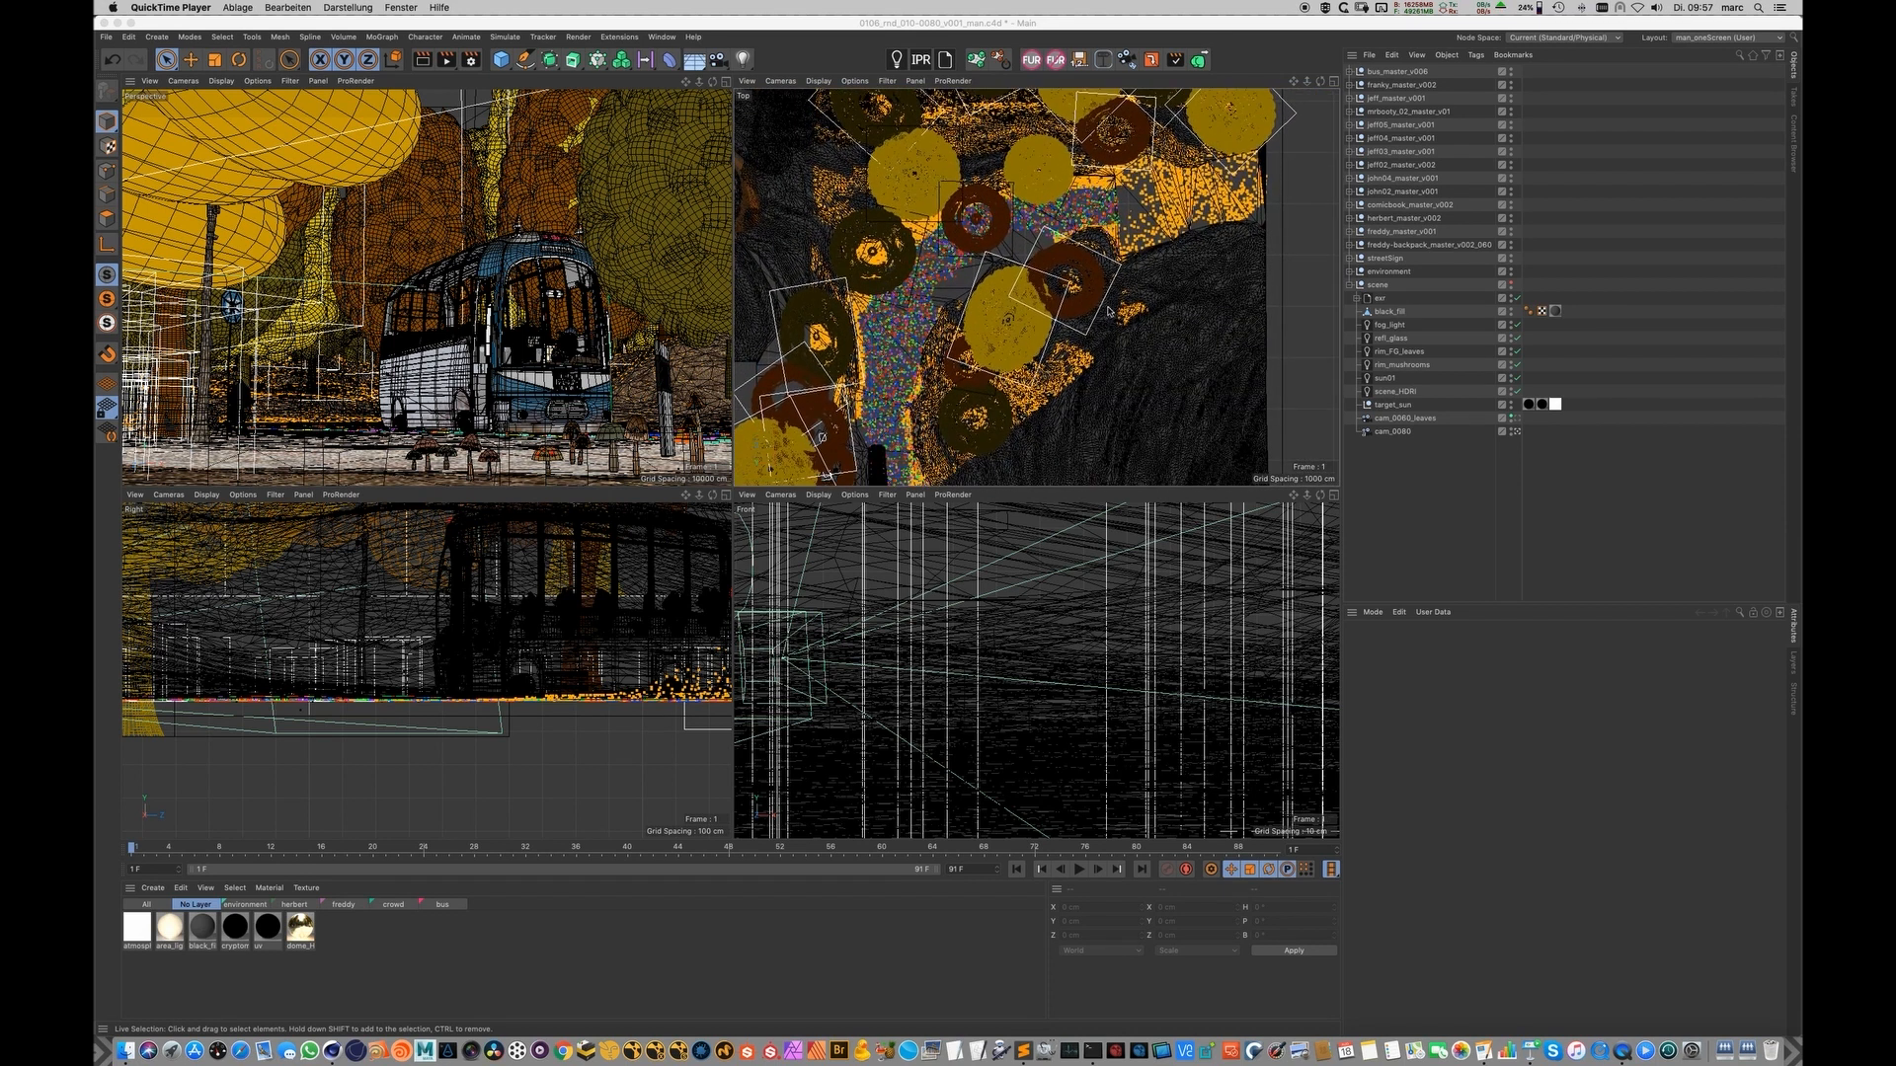
# Step: Inspect the tree crowns and ground leaves up close and in overview, comparing their spread across the path and surrounding terrain
pyautogui.keyDown('alt'); pyautogui.moveTo(990, 413); pyautogui.dragTo(996, 343, button='middle'); pyautogui.keyUp('alt')
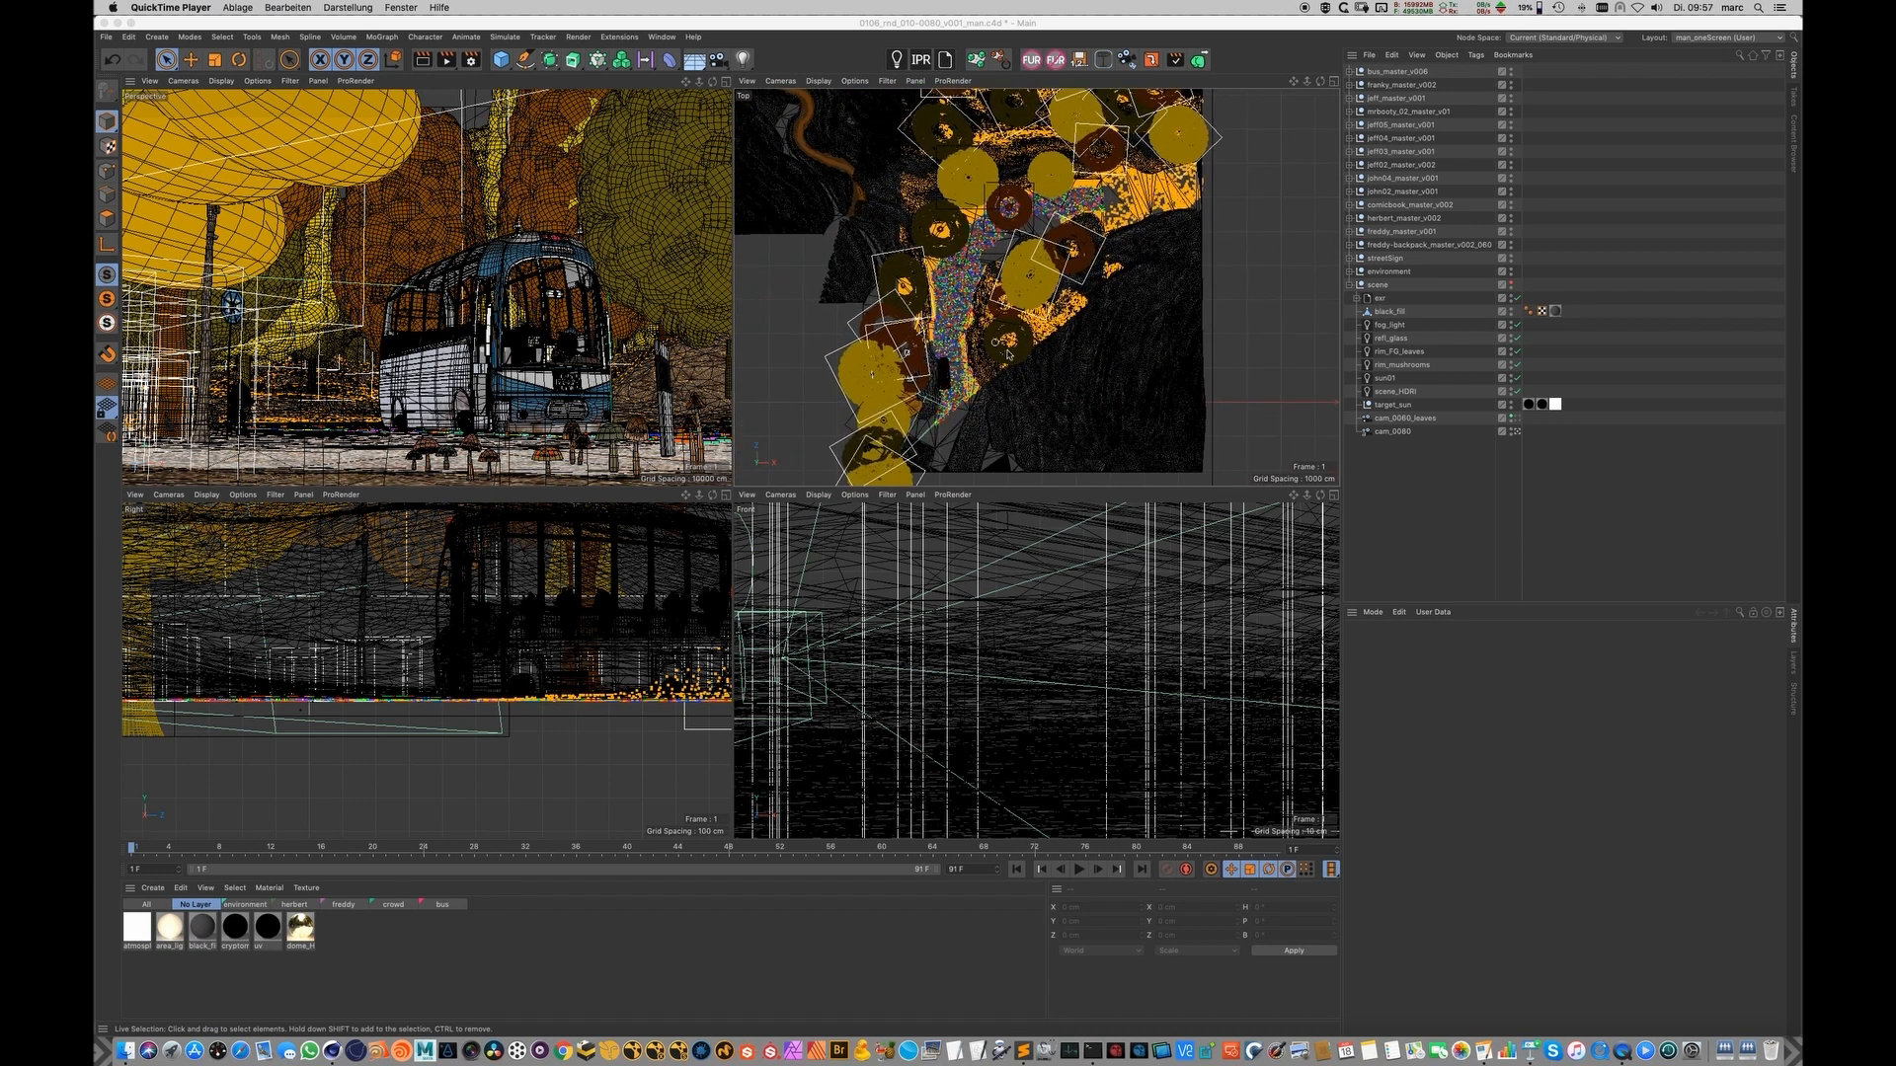
pyautogui.keyDown('alt'); pyautogui.moveTo(1001, 275); pyautogui.dragTo(944, 449, button='middle'); pyautogui.keyUp('alt')
pyautogui.keyDown('alt'); pyautogui.moveTo(944, 226); pyautogui.dragTo(1052, 219, button='right'); pyautogui.keyUp('alt')
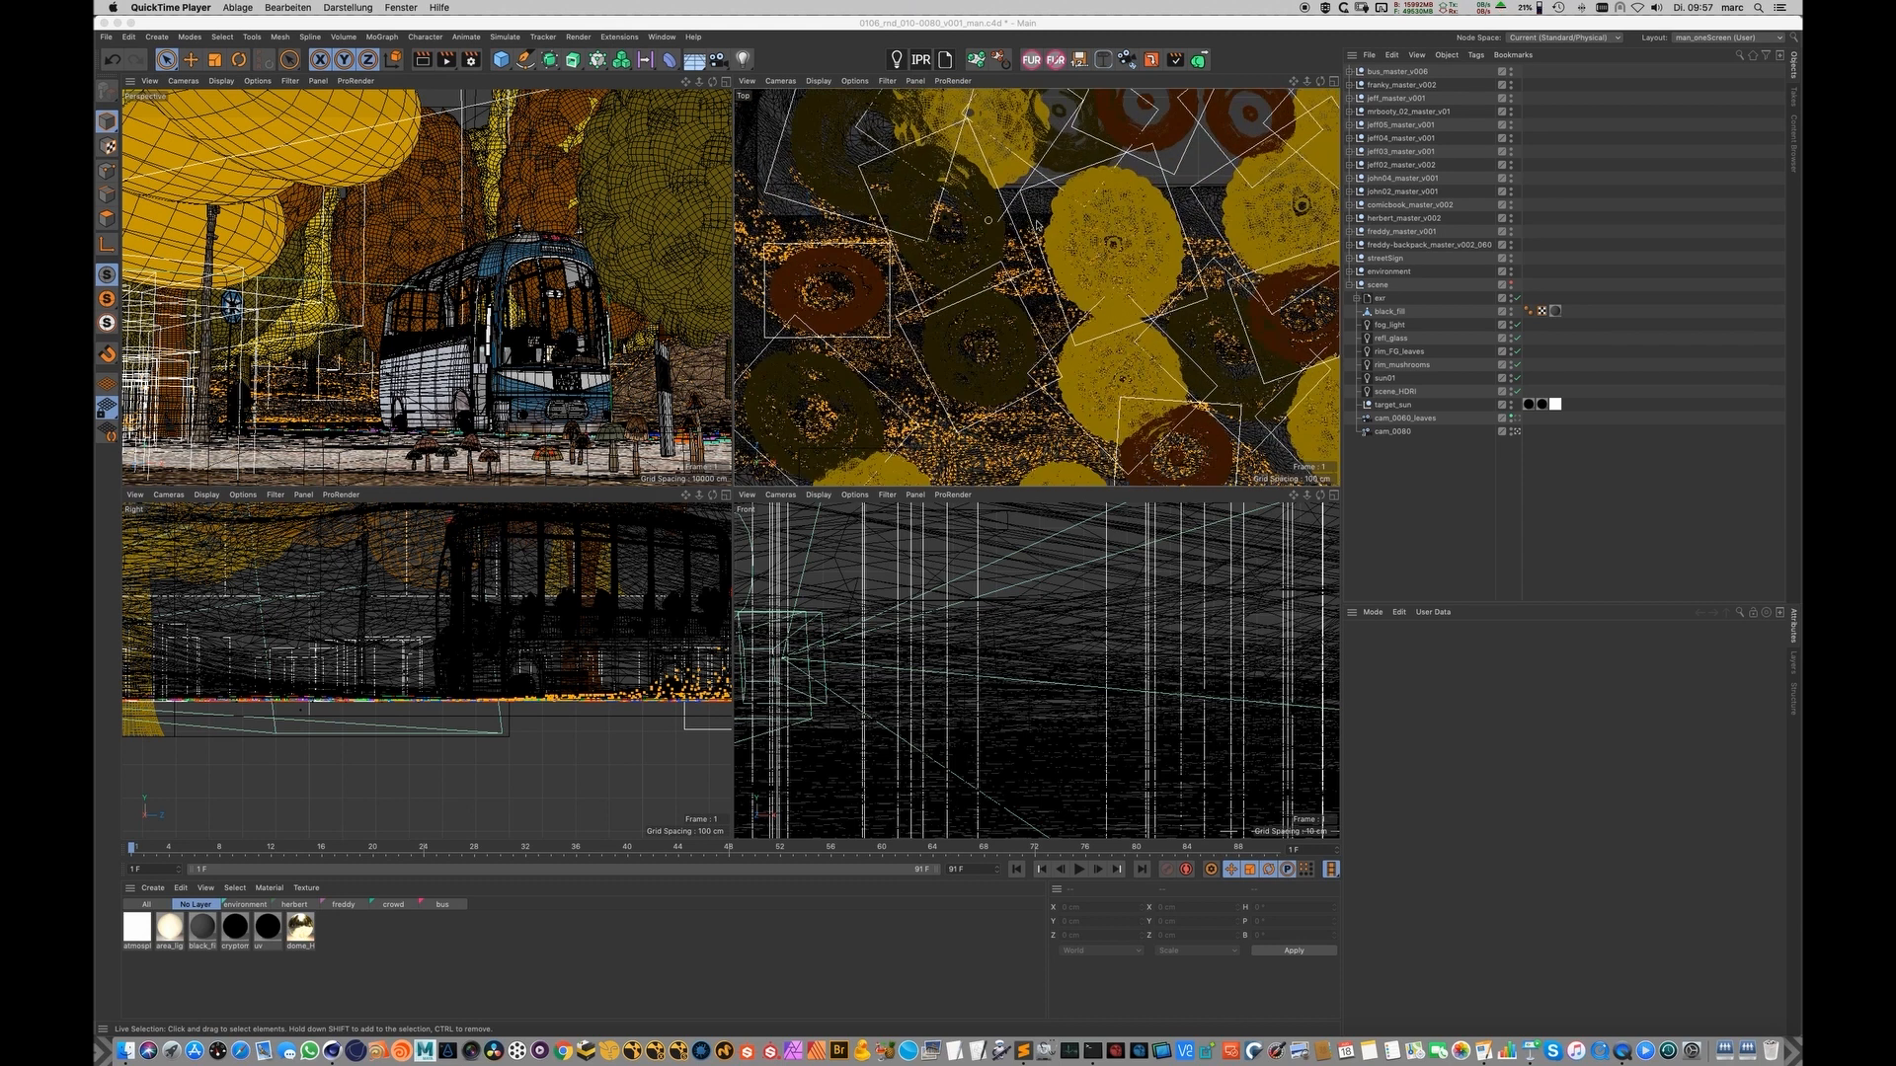
pyautogui.keyDown('alt'); pyautogui.moveTo(1108, 298); pyautogui.dragTo(999, 308, button='right'); pyautogui.keyUp('alt')
pyautogui.keyDown('alt'); pyautogui.moveTo(1064, 380); pyautogui.dragTo(1032, 247, button='middle'); pyautogui.keyUp('alt')
pyautogui.keyDown('alt'); pyautogui.moveTo(1032, 237); pyautogui.dragTo(1097, 238, button='right'); pyautogui.keyUp('alt')
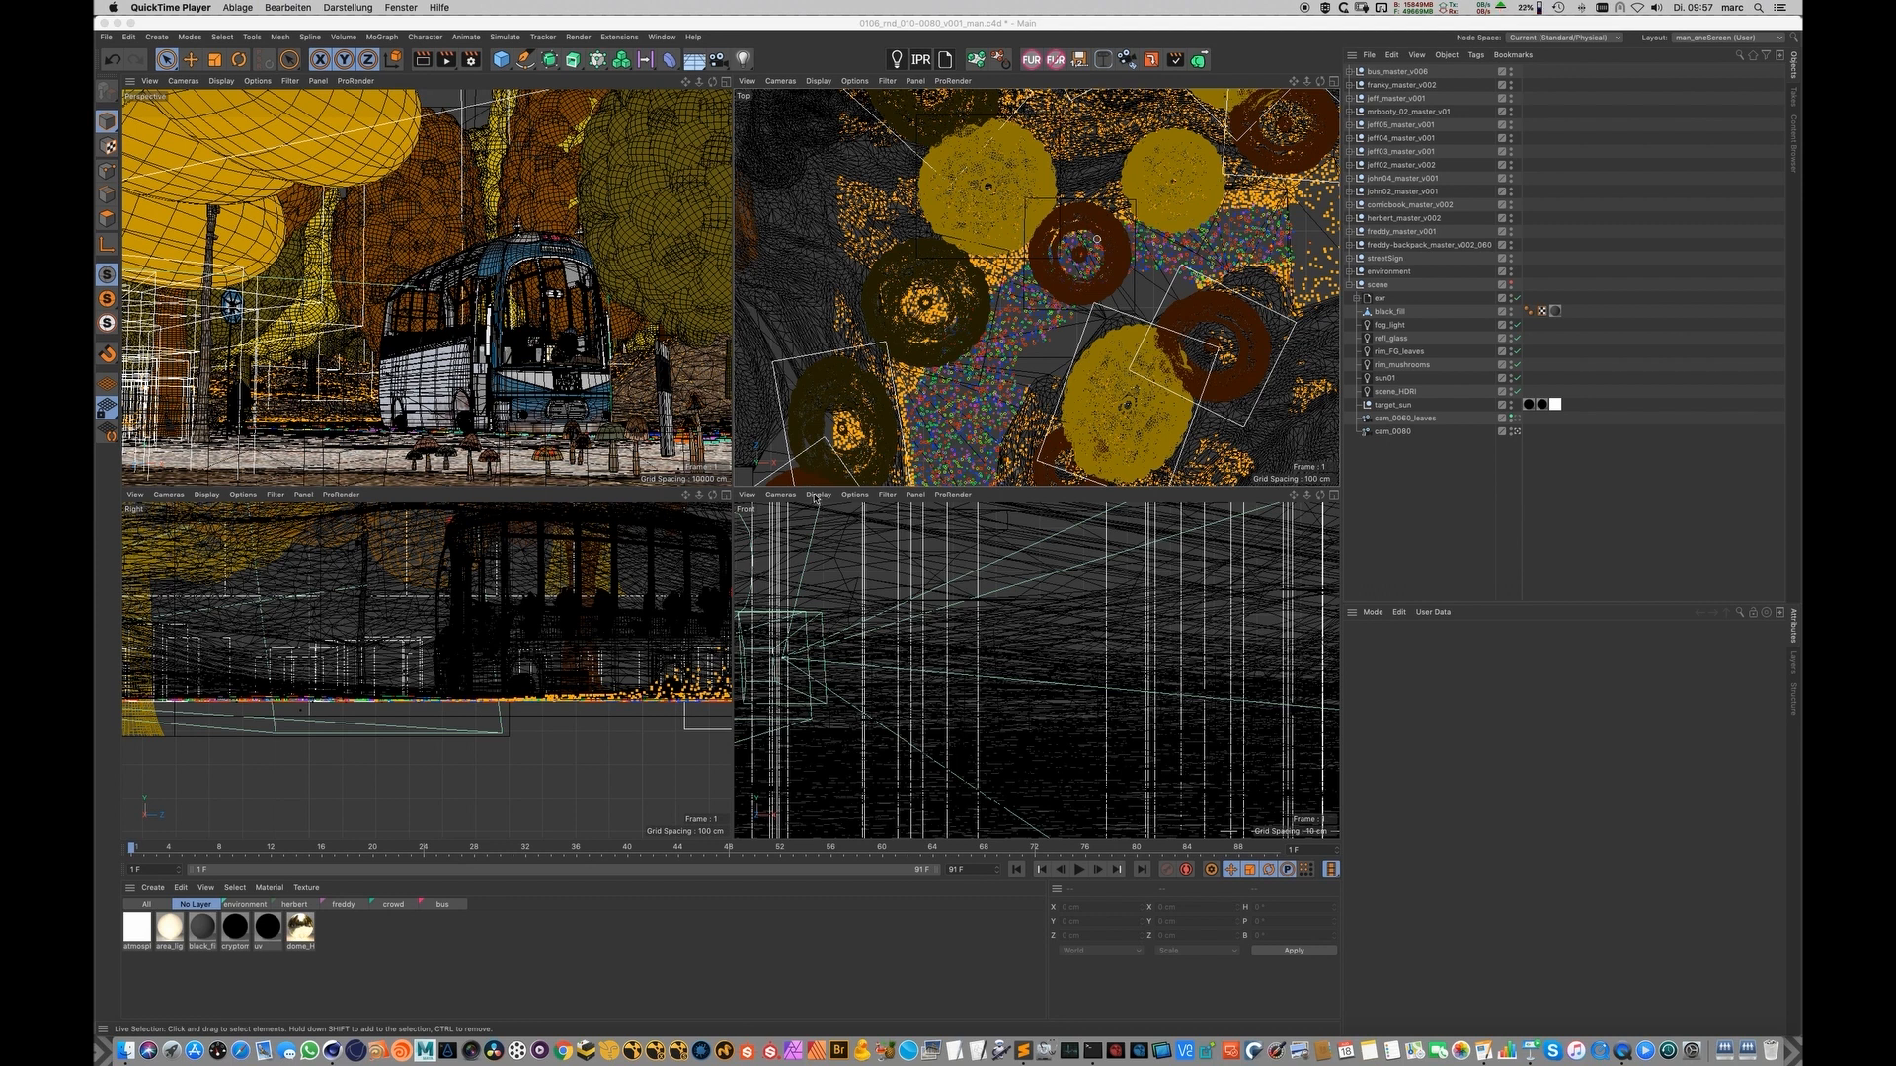
pyautogui.keyDown('alt'); pyautogui.moveTo(1011, 405); pyautogui.dragTo(1032, 173, button='middle'); pyautogui.keyUp('alt')
pyautogui.keyDown('alt'); pyautogui.moveTo(962, 411); pyautogui.dragTo(933, 415, button='right'); pyautogui.keyUp('alt')
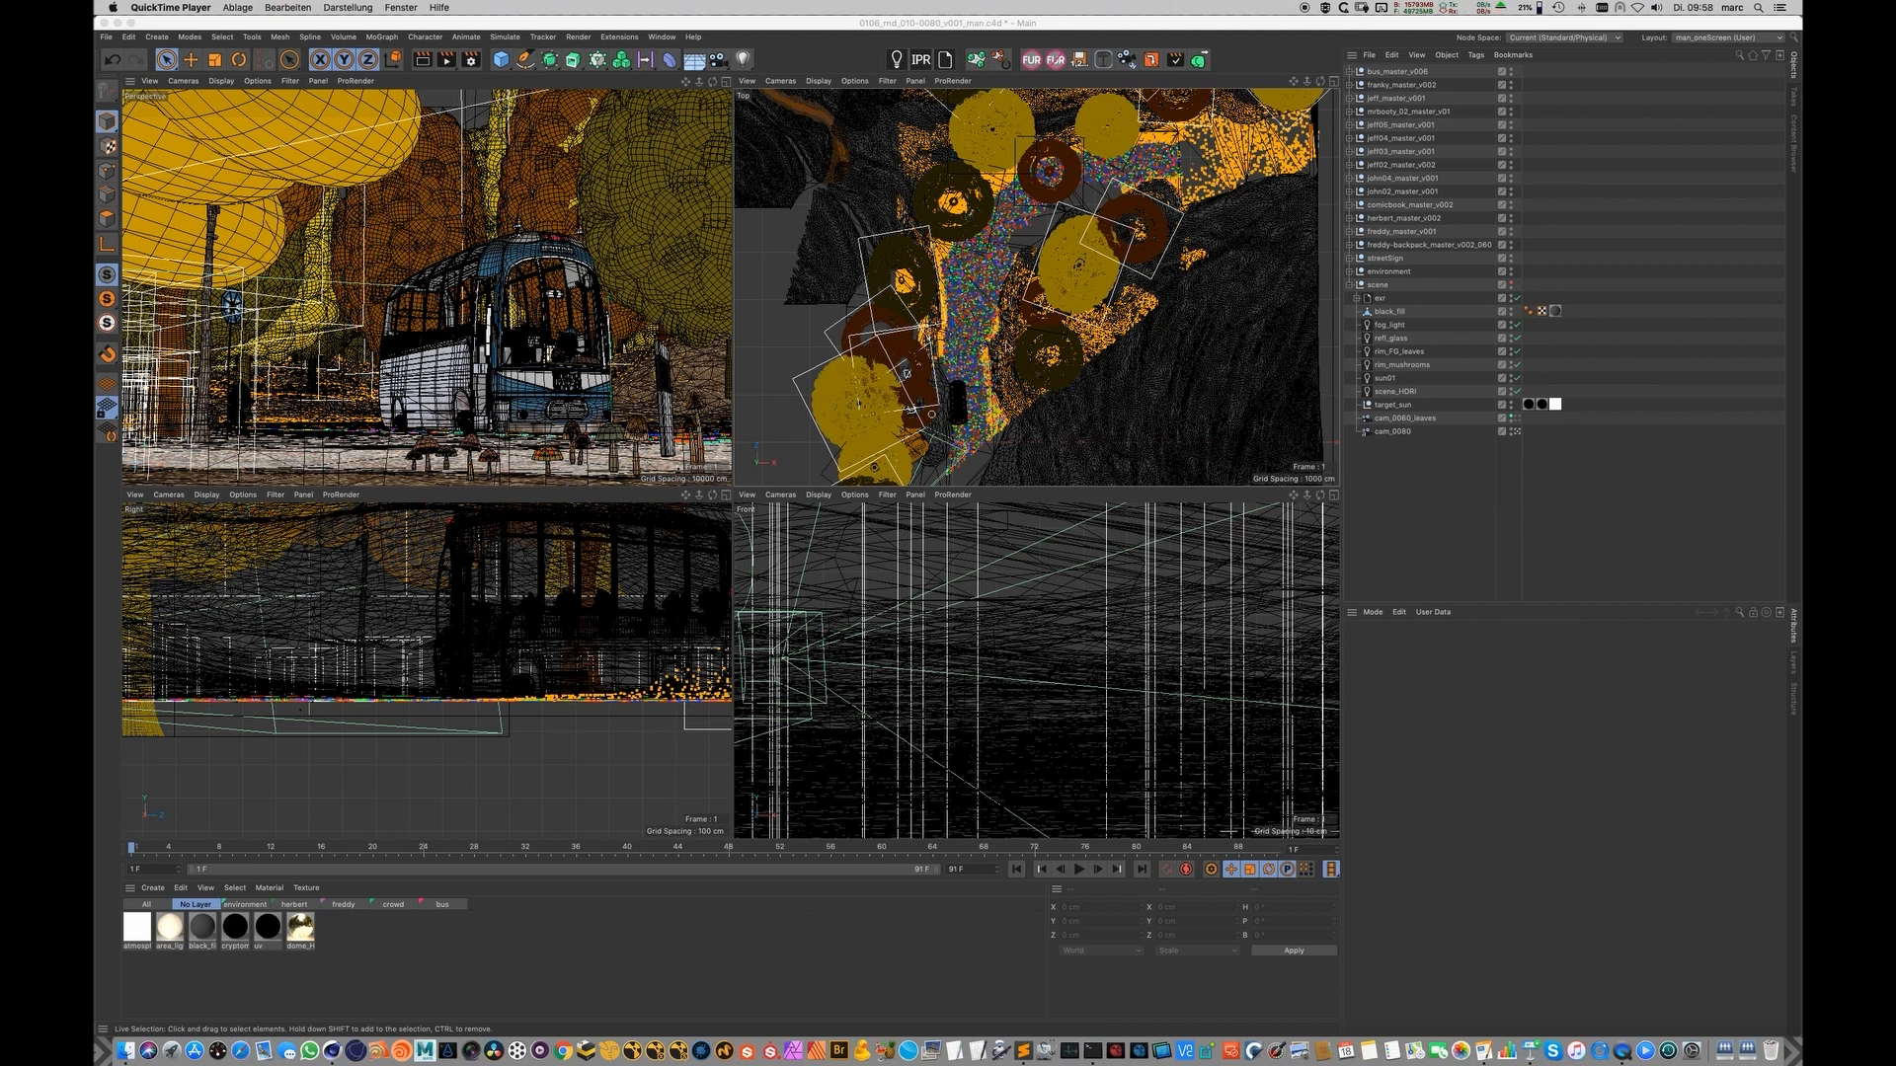
# Step: Review the object settings of the leaves SurfaceSPREAD object inside the environment group and collapse the group again
pyautogui.click(1348, 273)
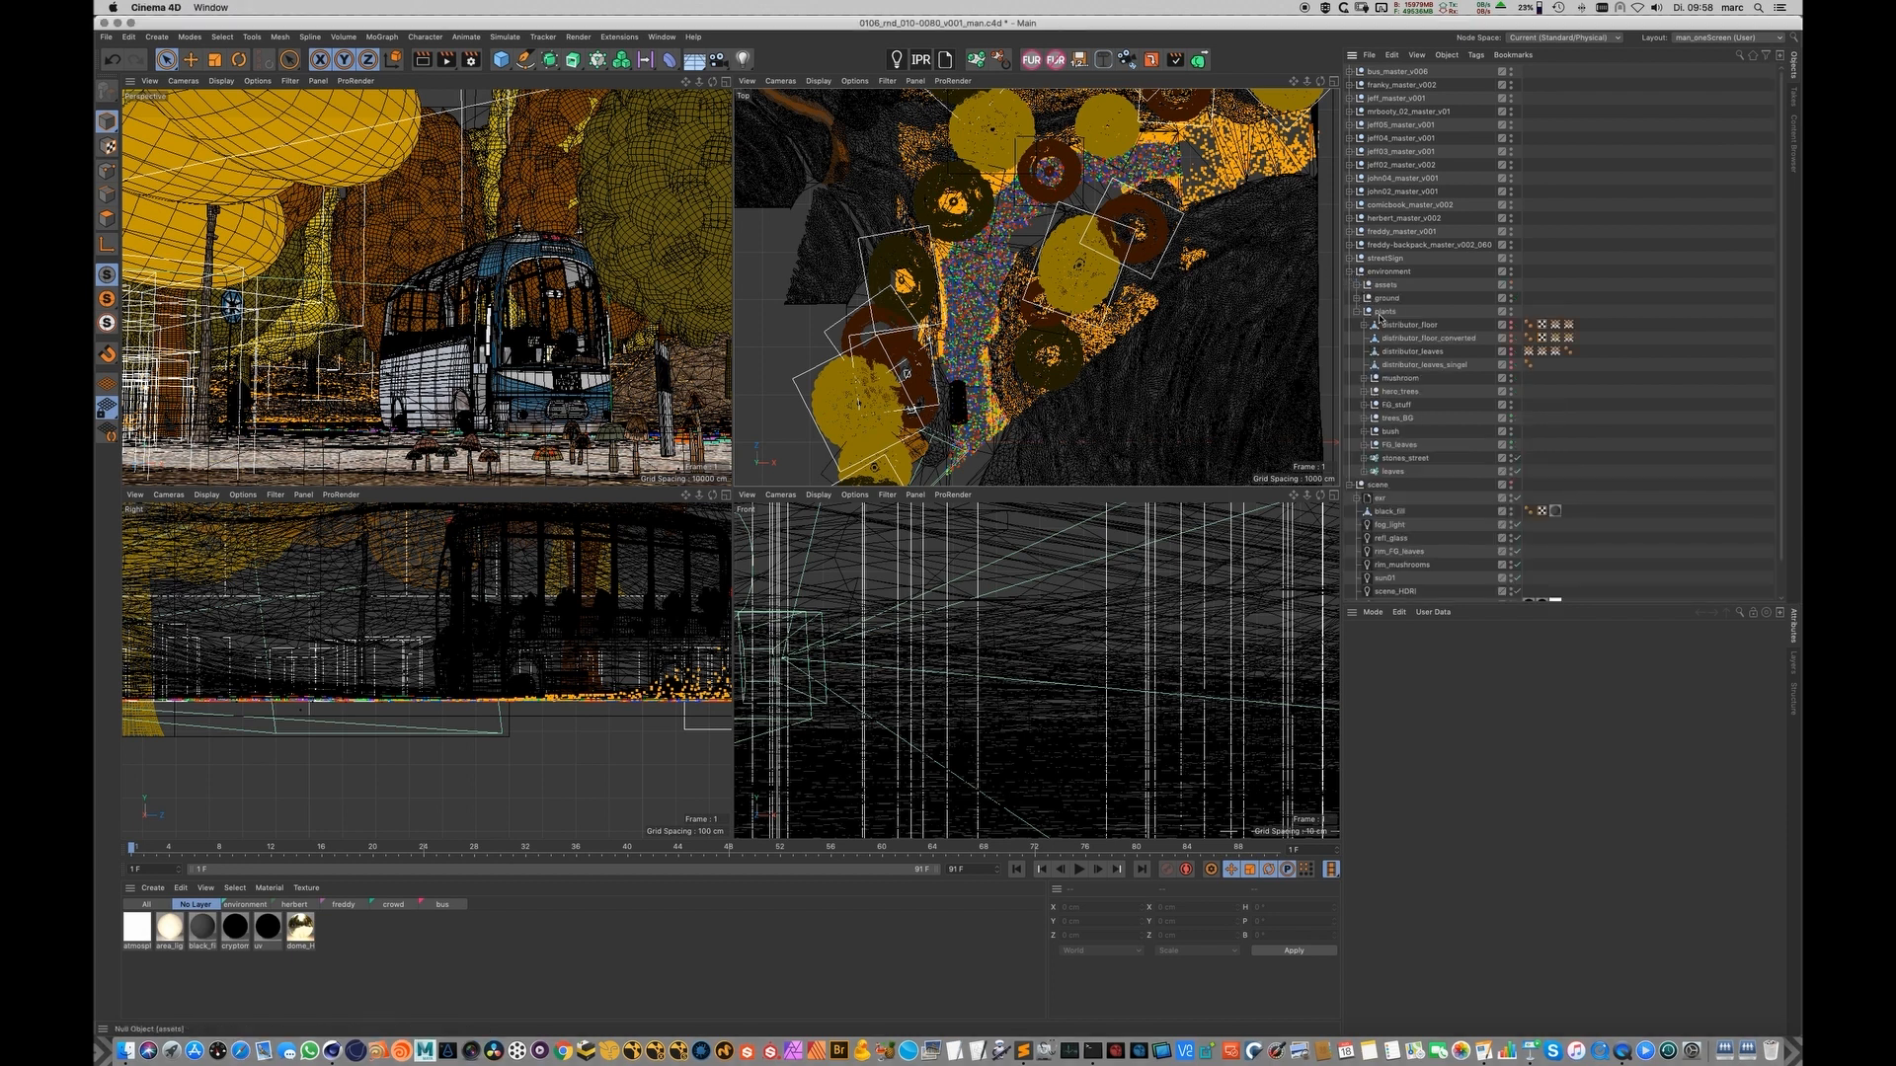
pyautogui.click(1394, 471)
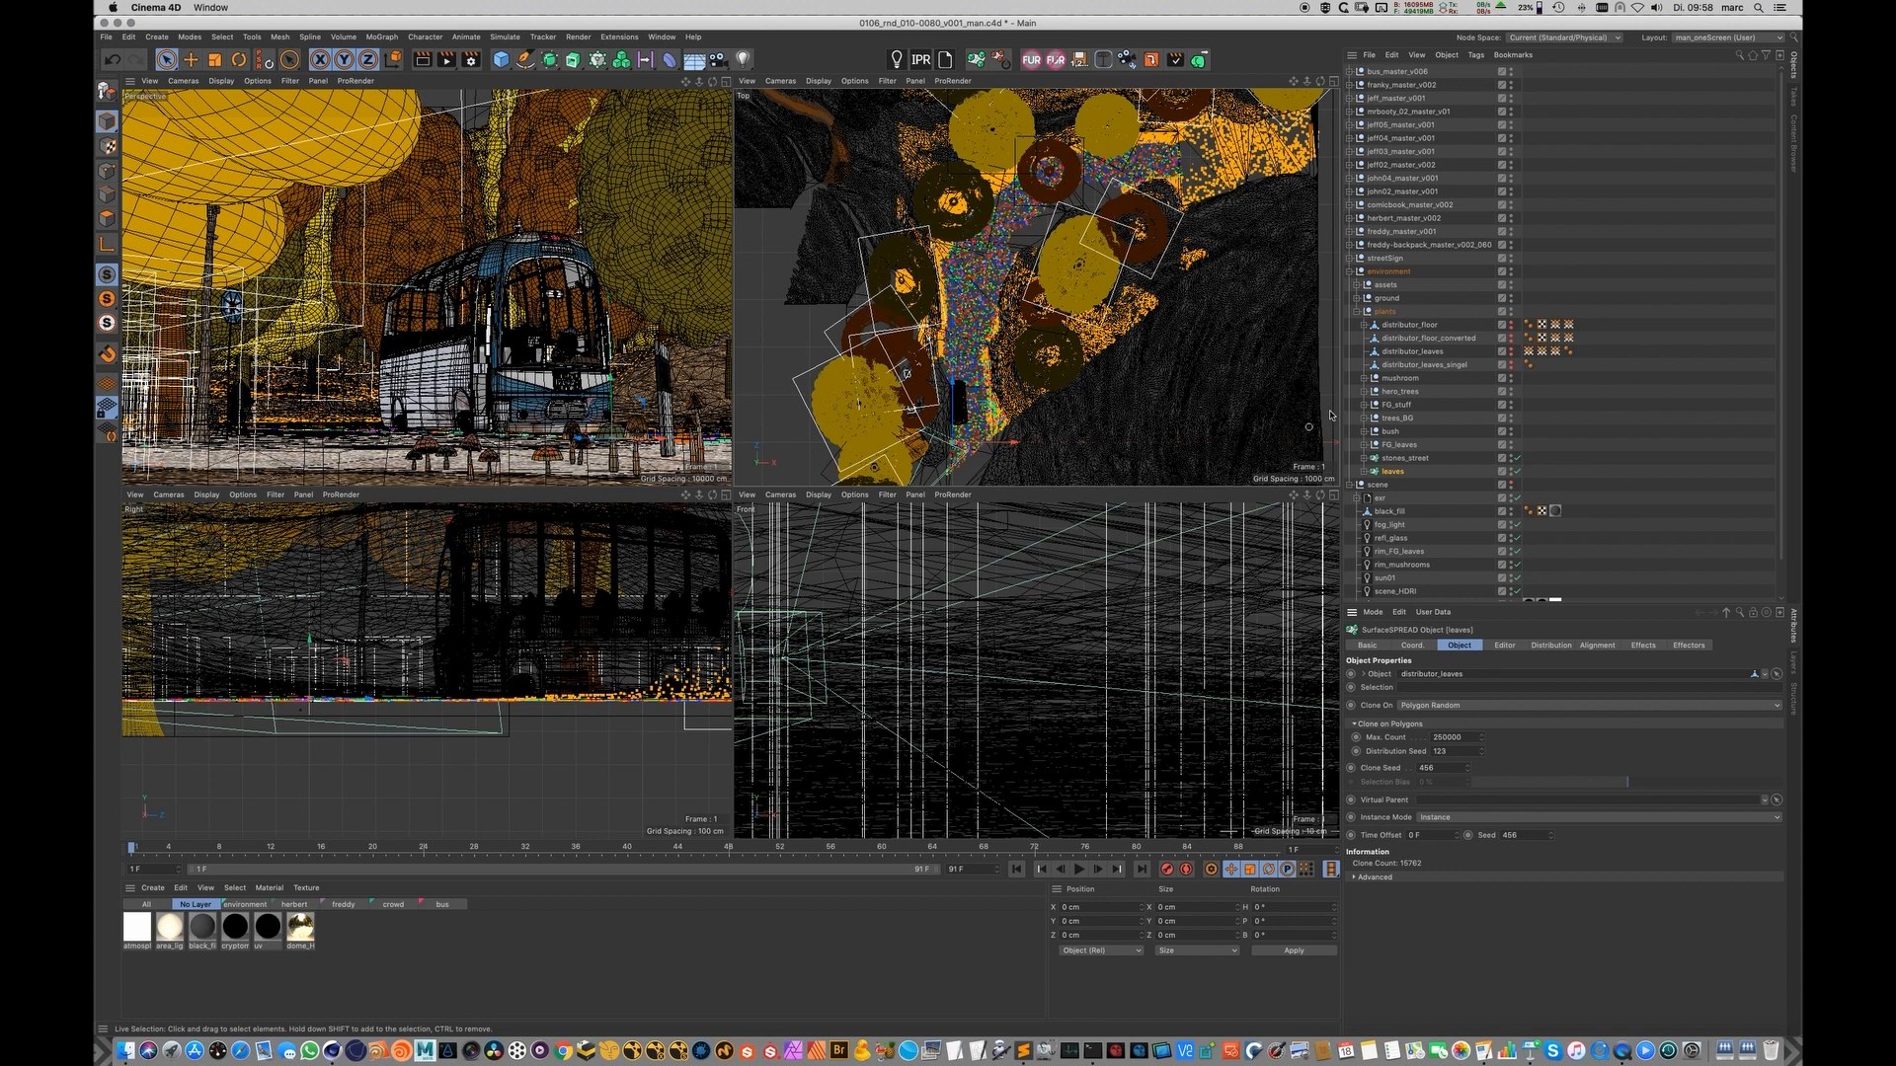
pyautogui.click(1358, 312)
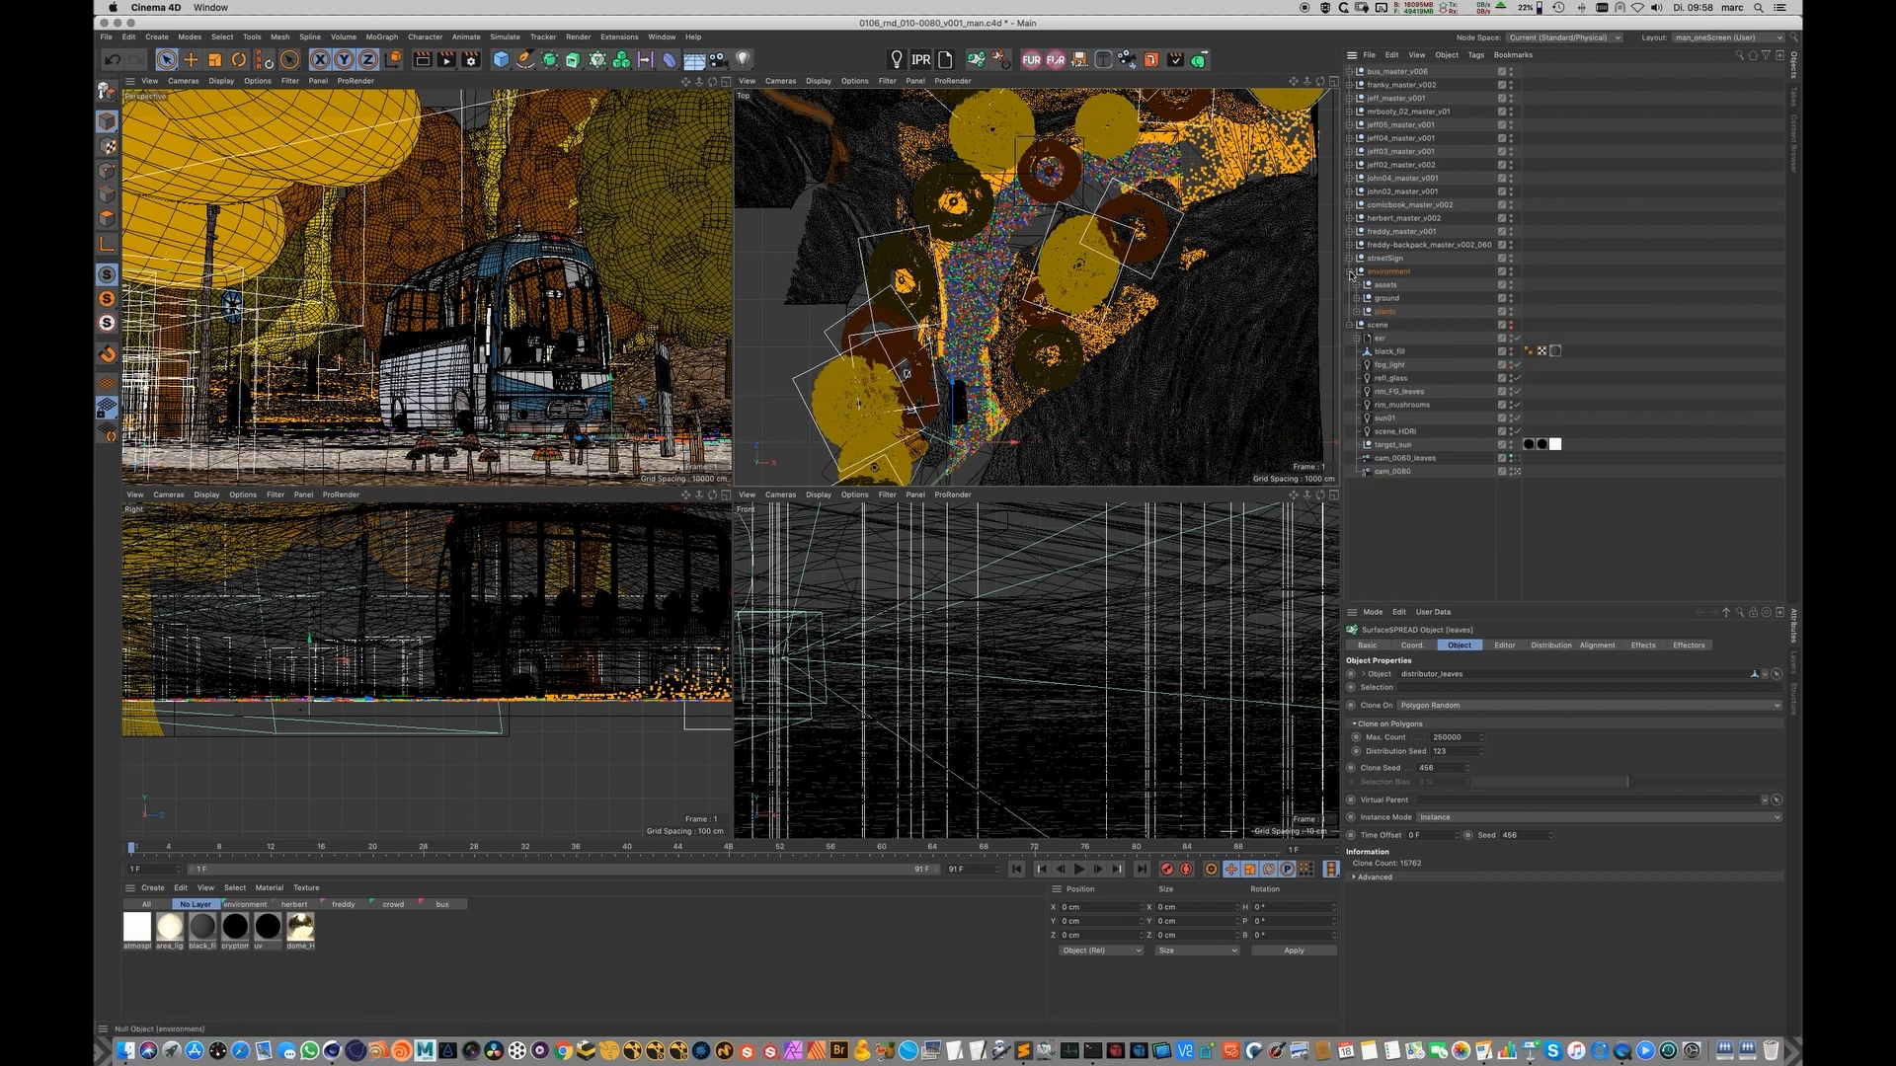
pyautogui.click(1350, 271)
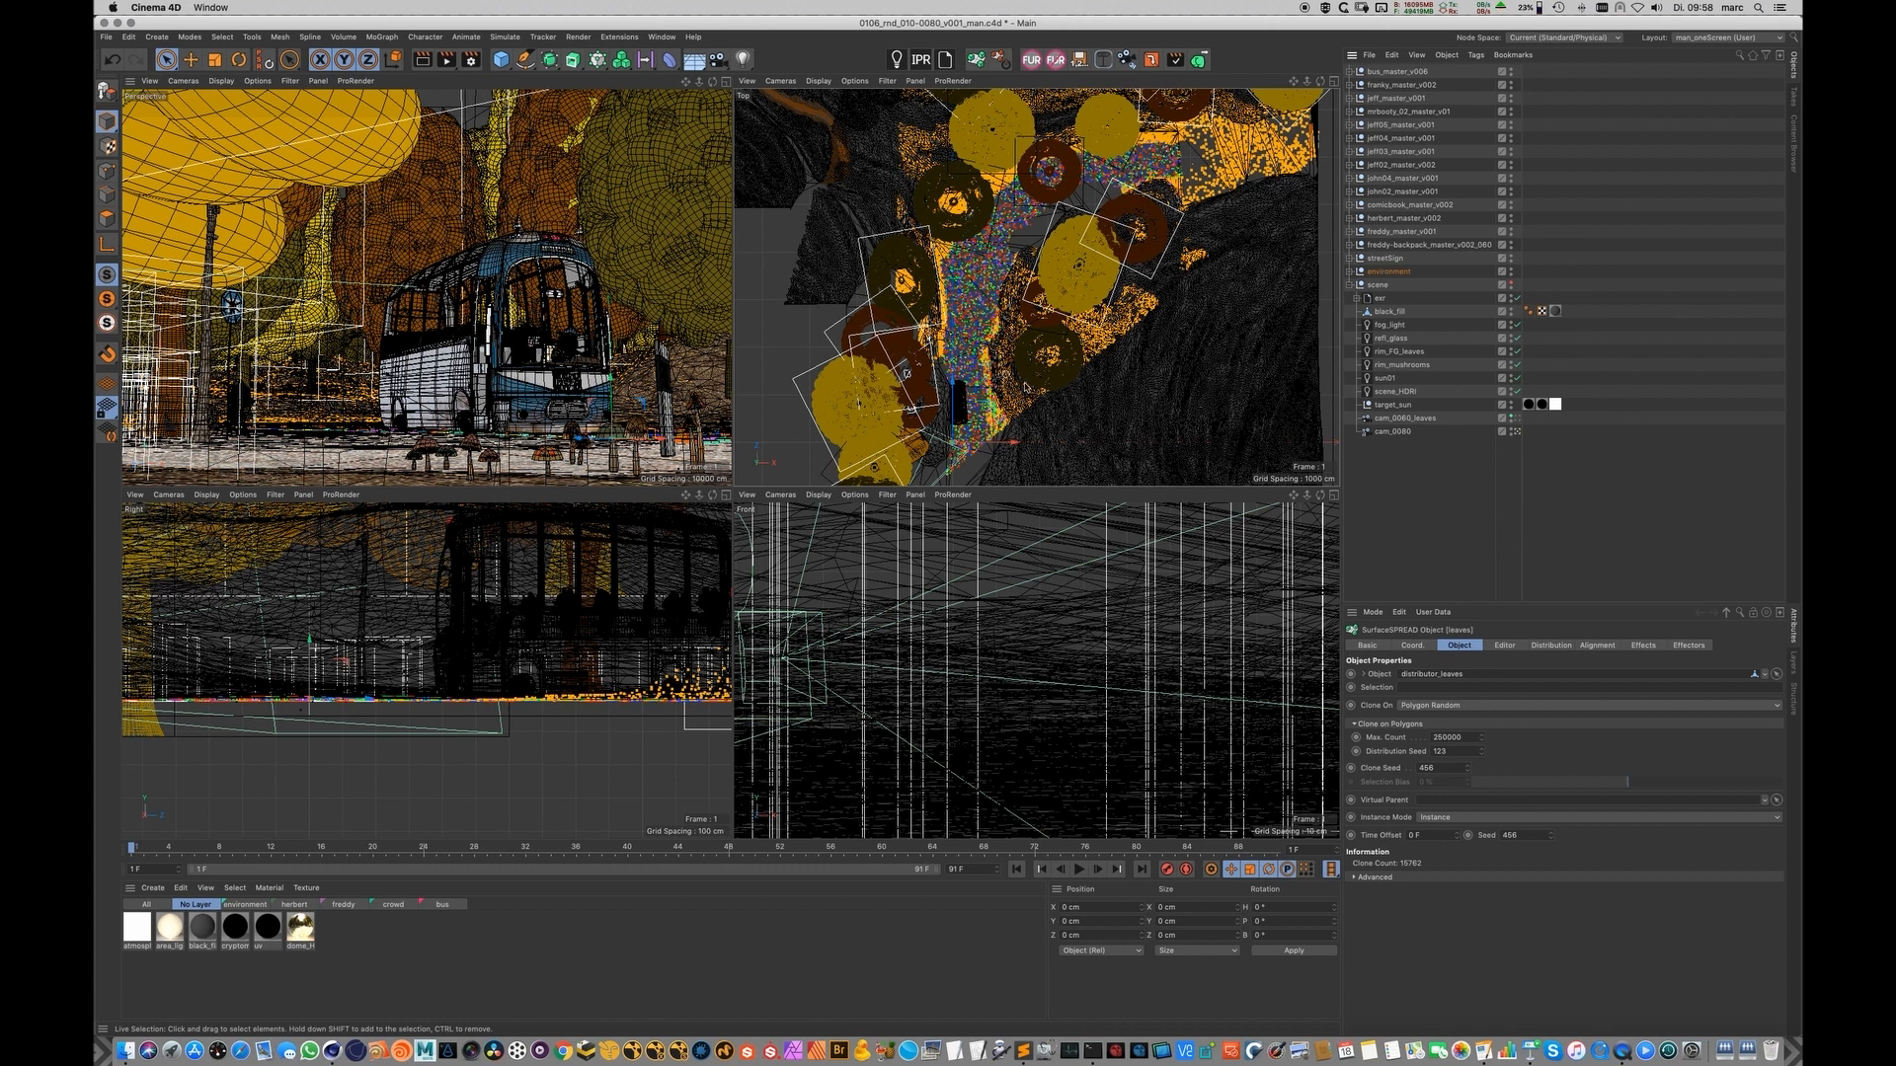
pyautogui.scroll(-5, 1025, 387)
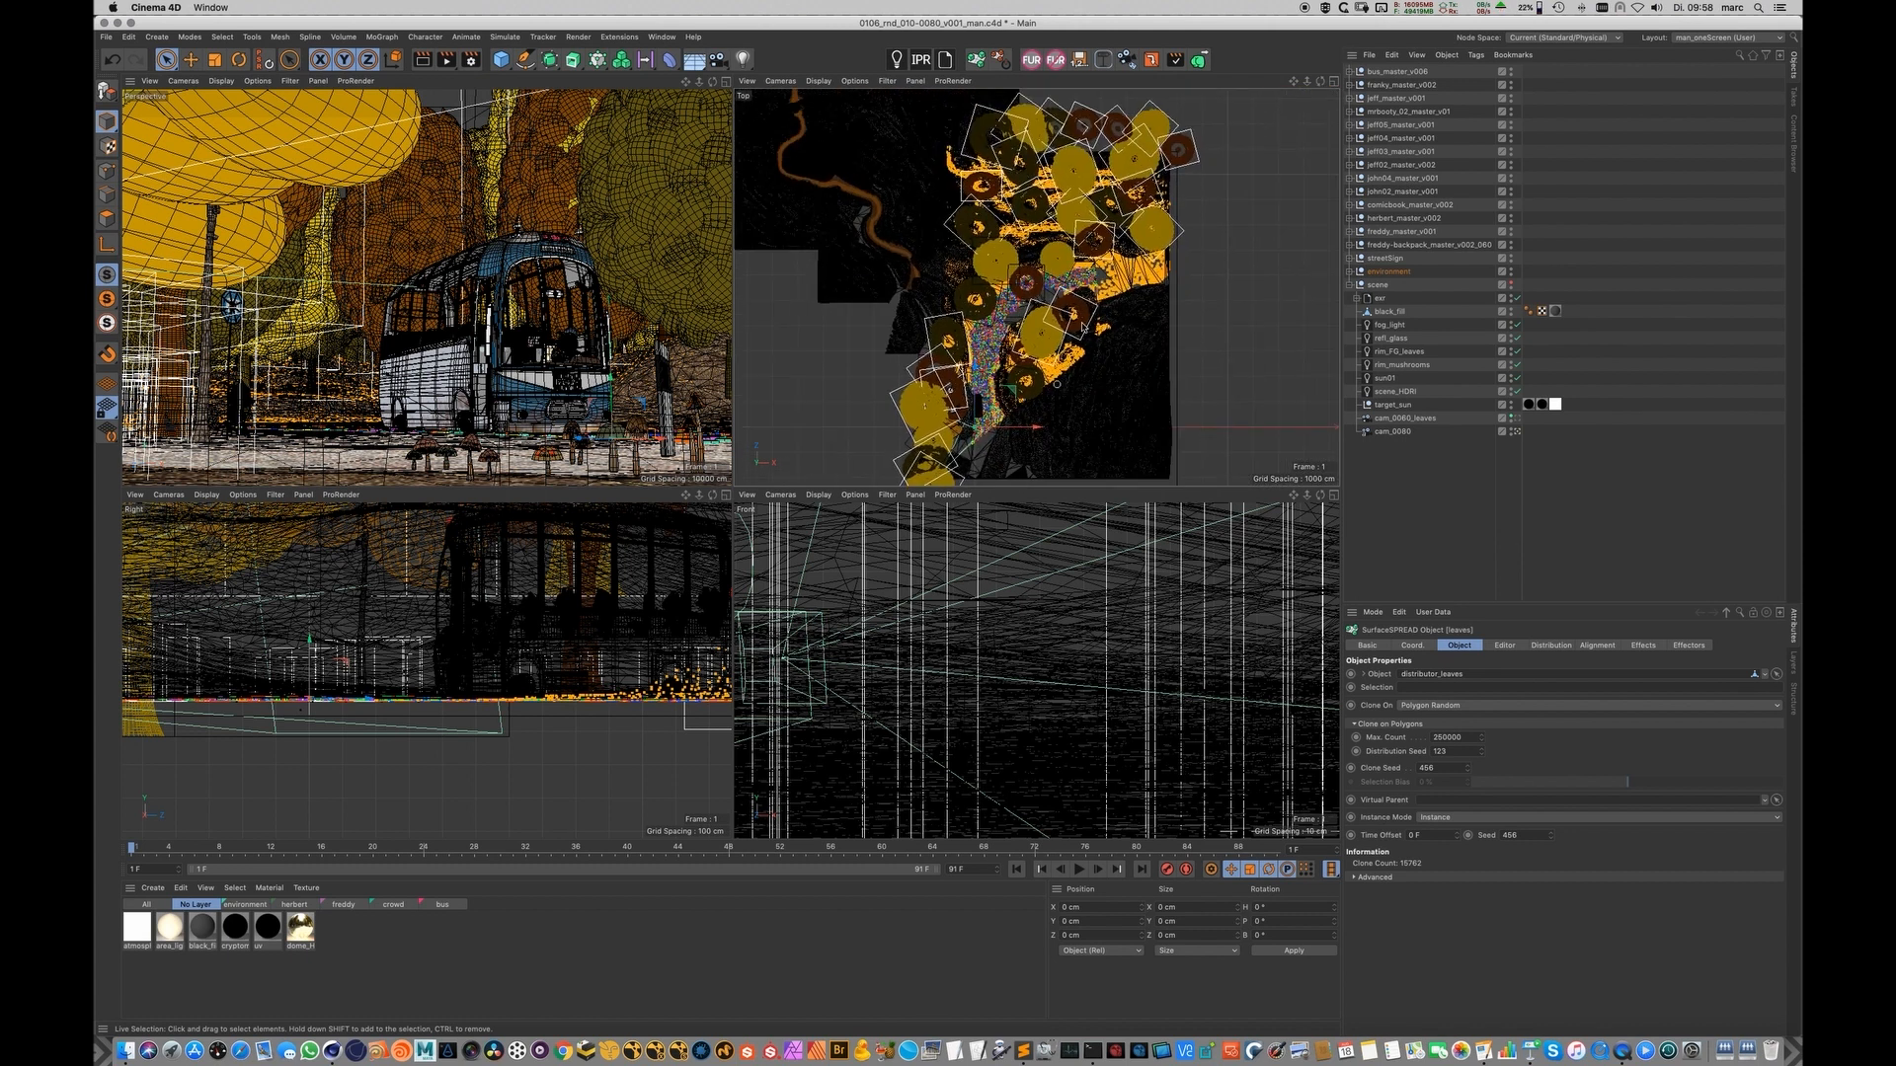
# Step: Start a new project and add a cube, a platonic and a pyramid primitive
pyautogui.press('super+n')
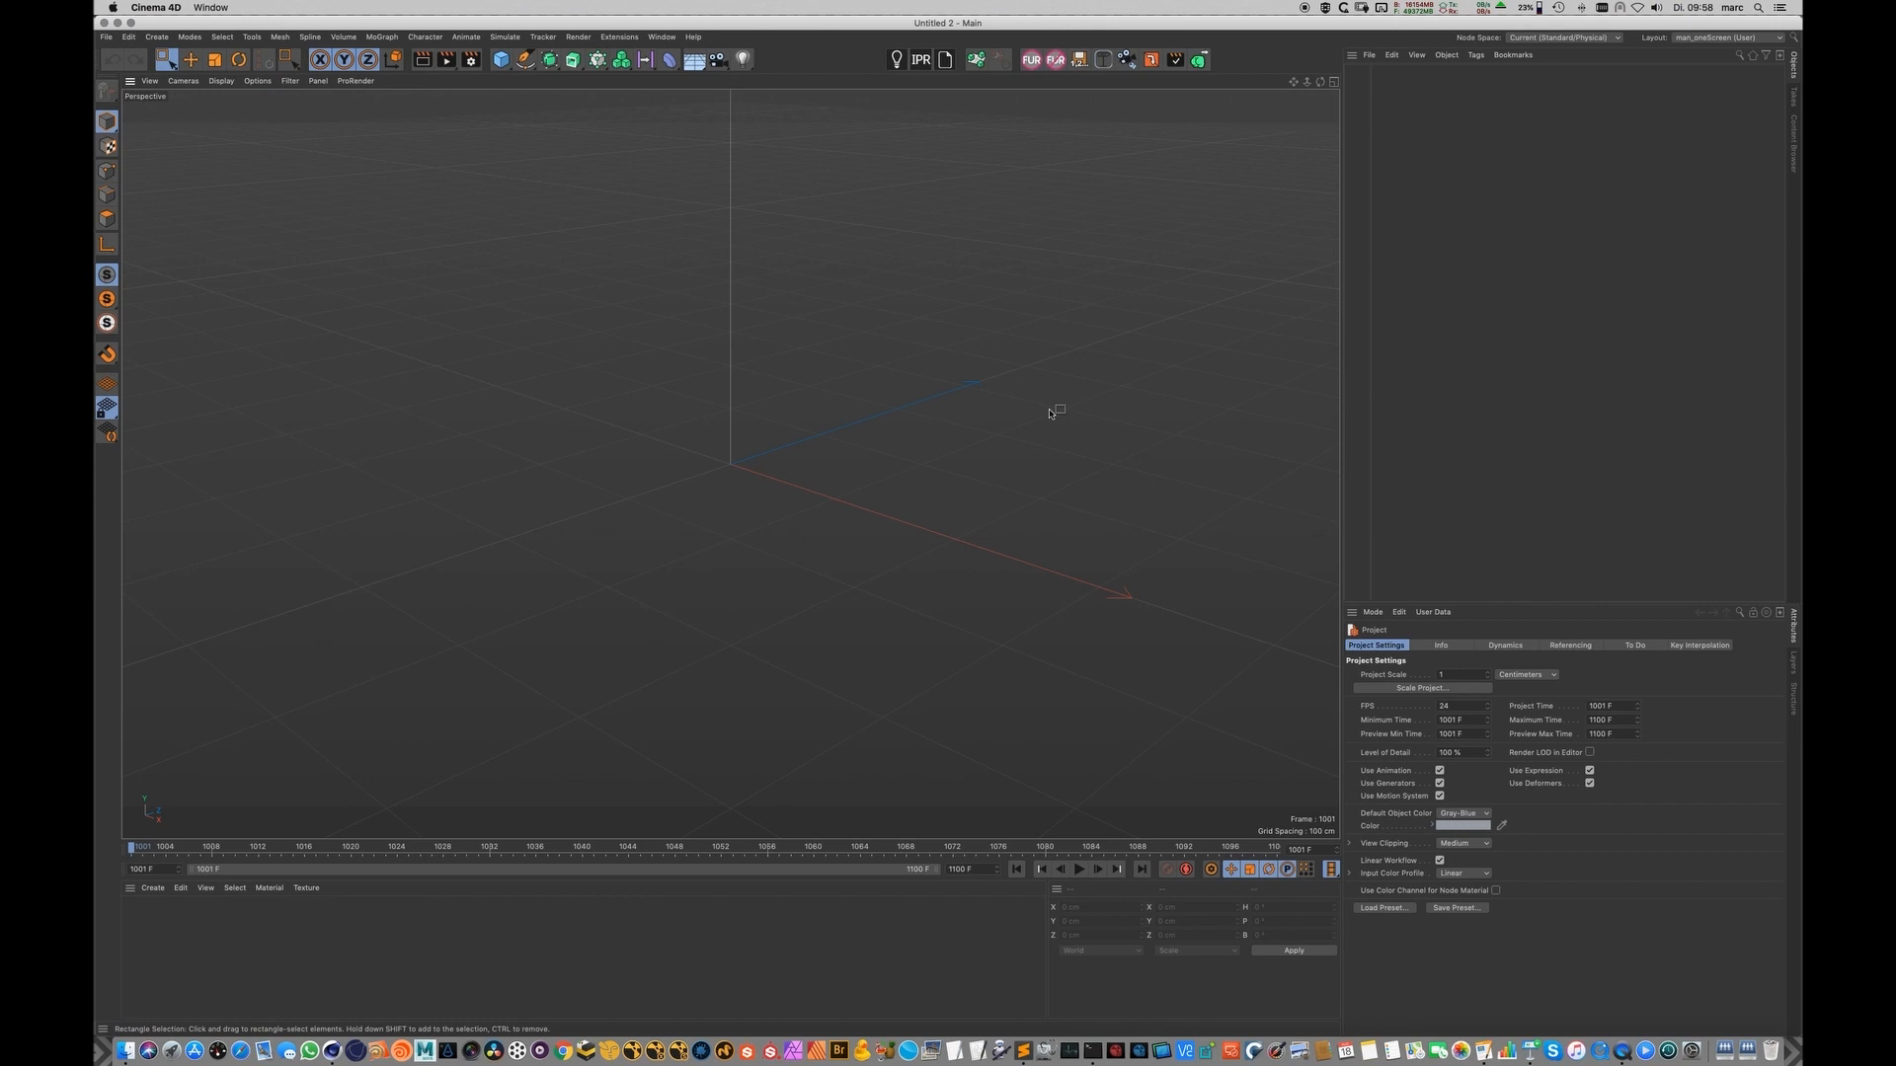
pyautogui.keyDown('alt'); pyautogui.moveTo(853, 243); pyautogui.dragTo(677, 421); pyautogui.keyUp('alt')
pyautogui.moveTo(501, 59); pyautogui.dragTo(560, 146)
pyautogui.click(1369, 162)
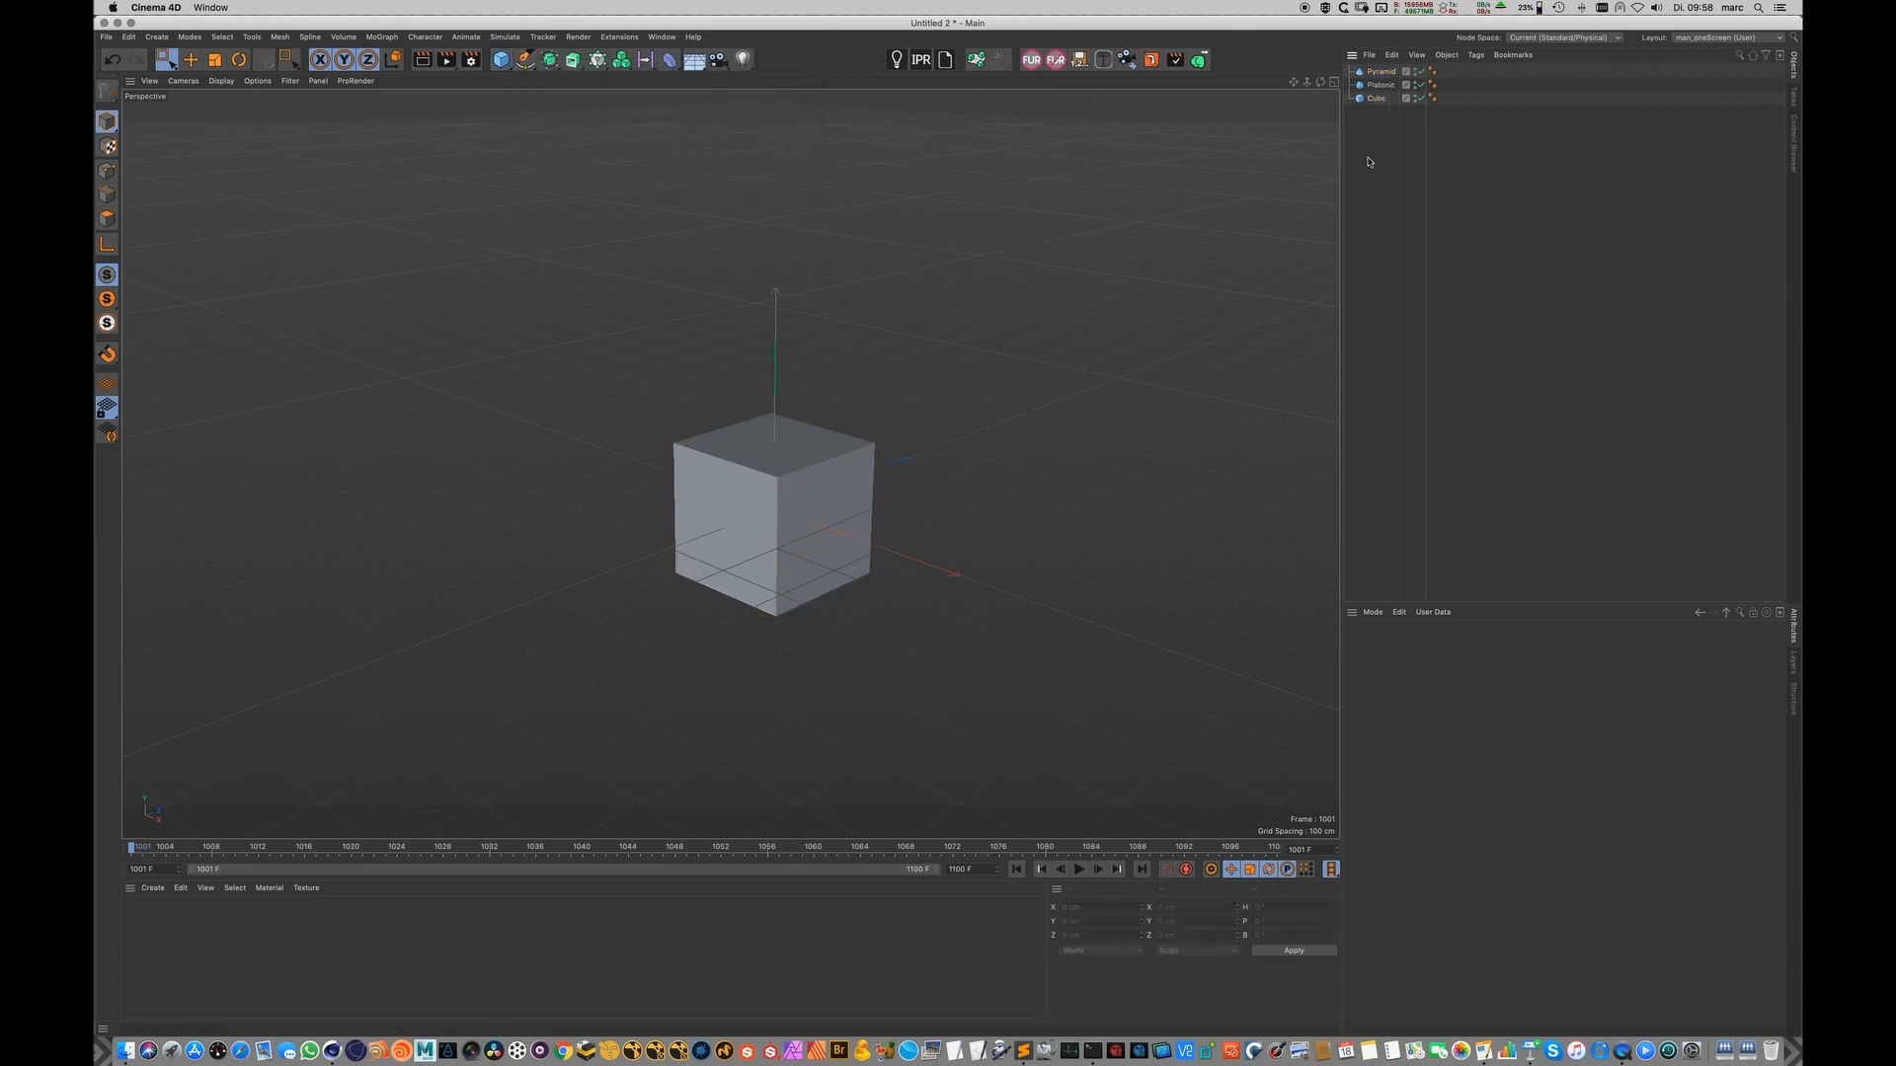
# Step: Add a MoGraph Cloner and make the pyramid, platonic and cube its children
pyautogui.moveTo(1374, 139); pyautogui.dragTo(1400, 53)
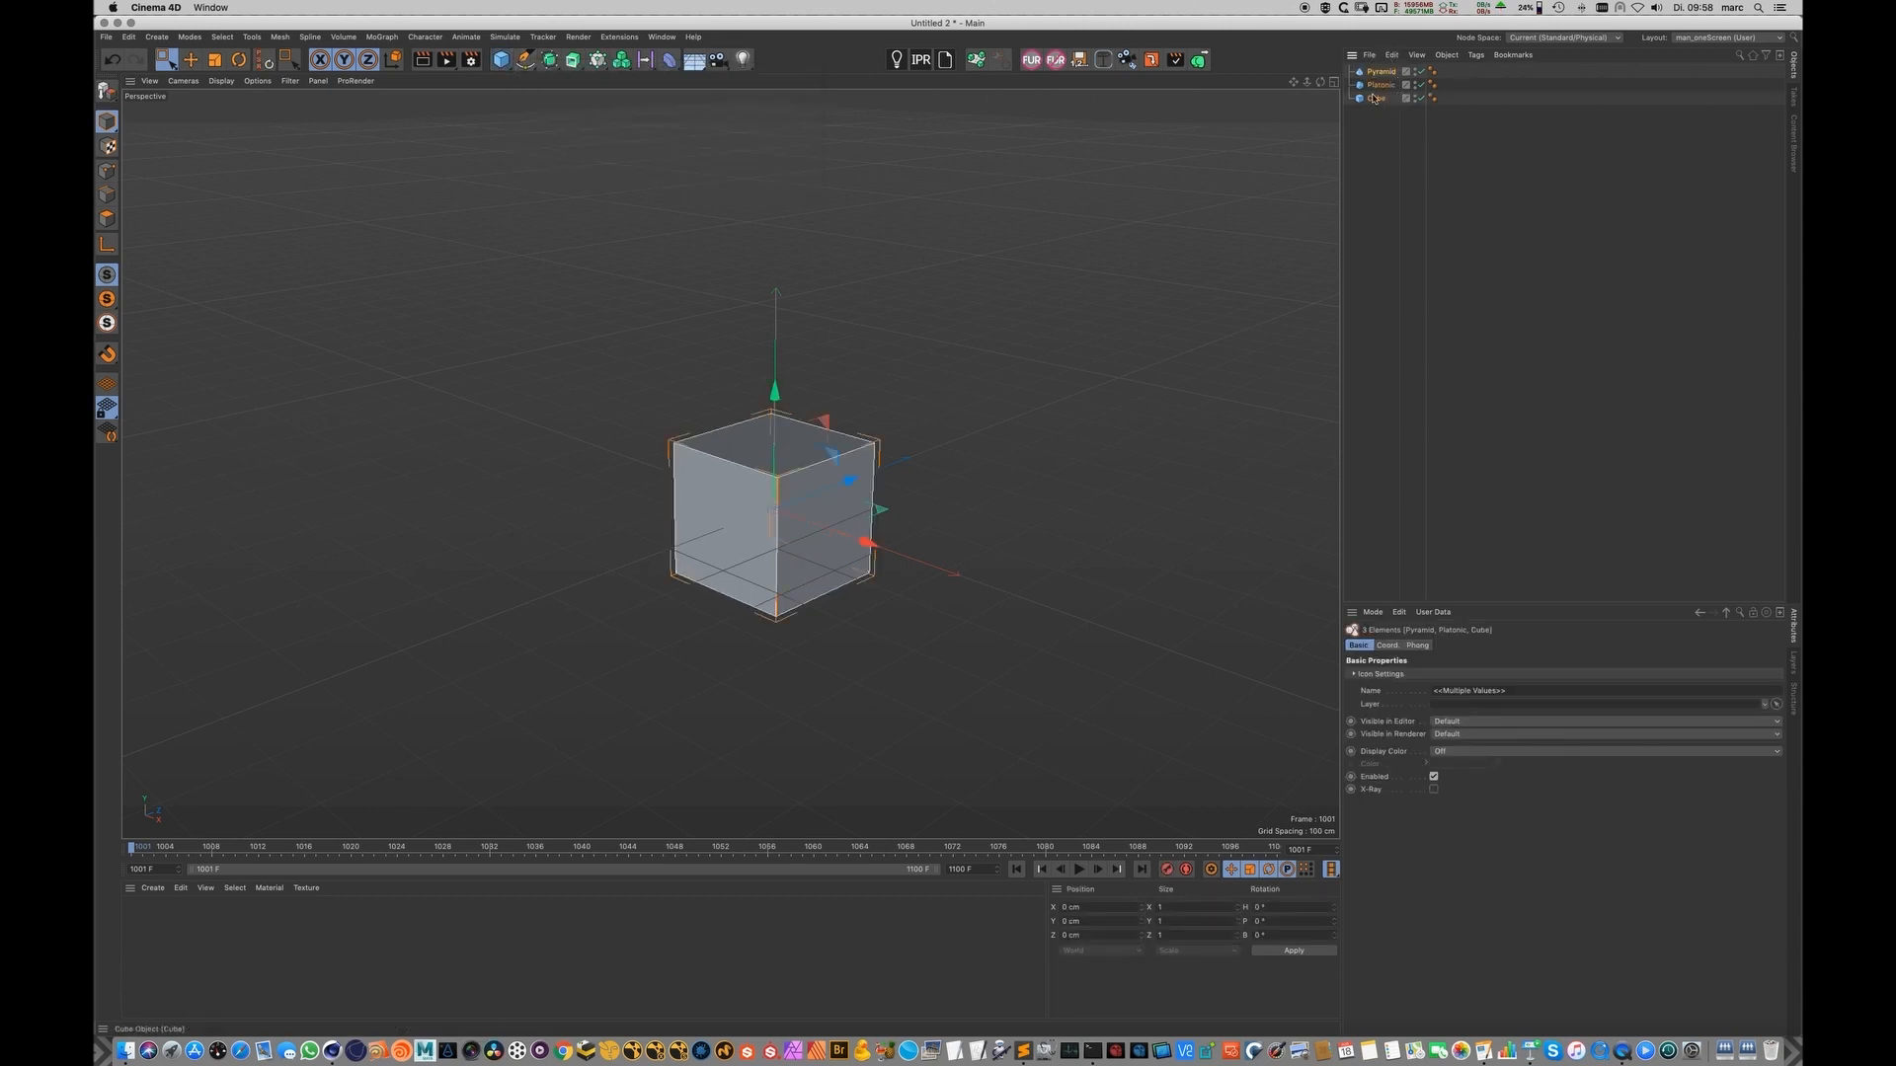
pyautogui.click(534, 38)
pyautogui.moveTo(383, 36)
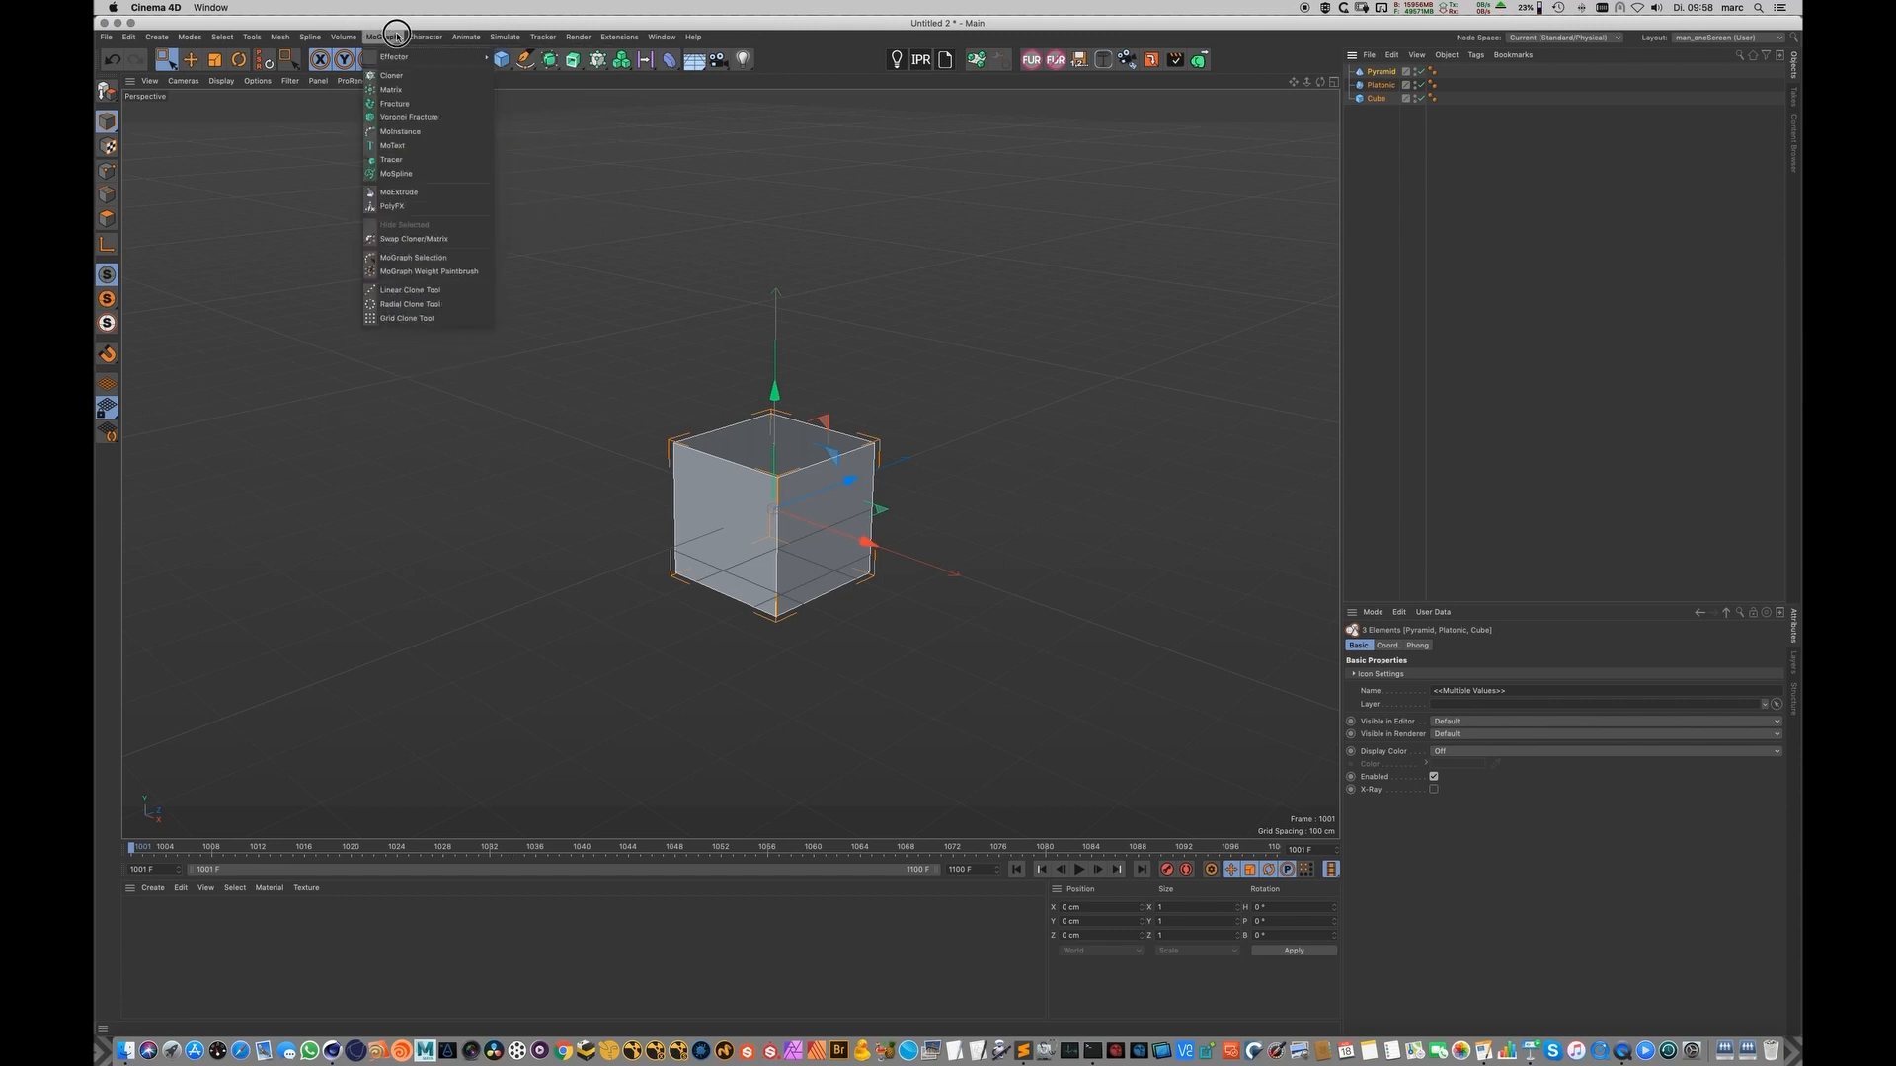
pyautogui.keyDown('alt'); pyautogui.click(391, 76); pyautogui.keyUp('alt')
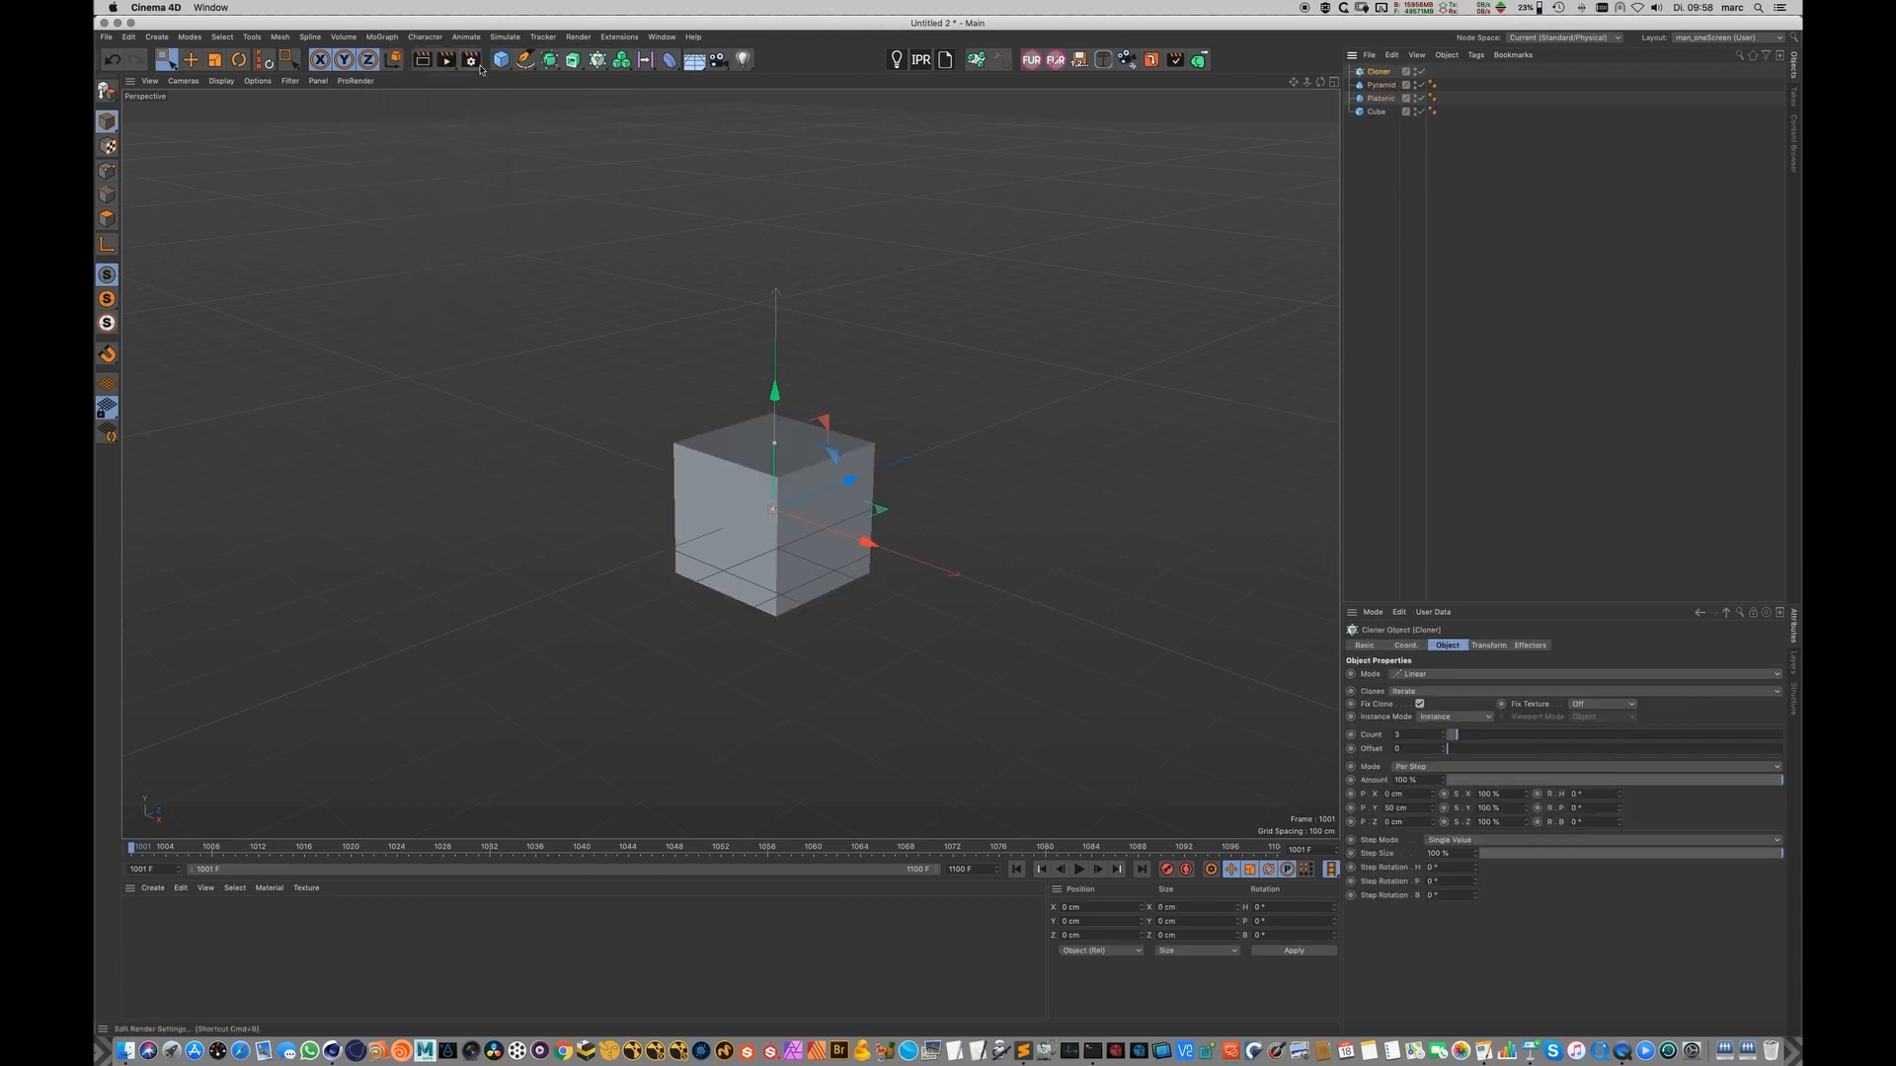
pyautogui.moveTo(1381, 88); pyautogui.dragTo(1381, 71)
pyautogui.click(1378, 158)
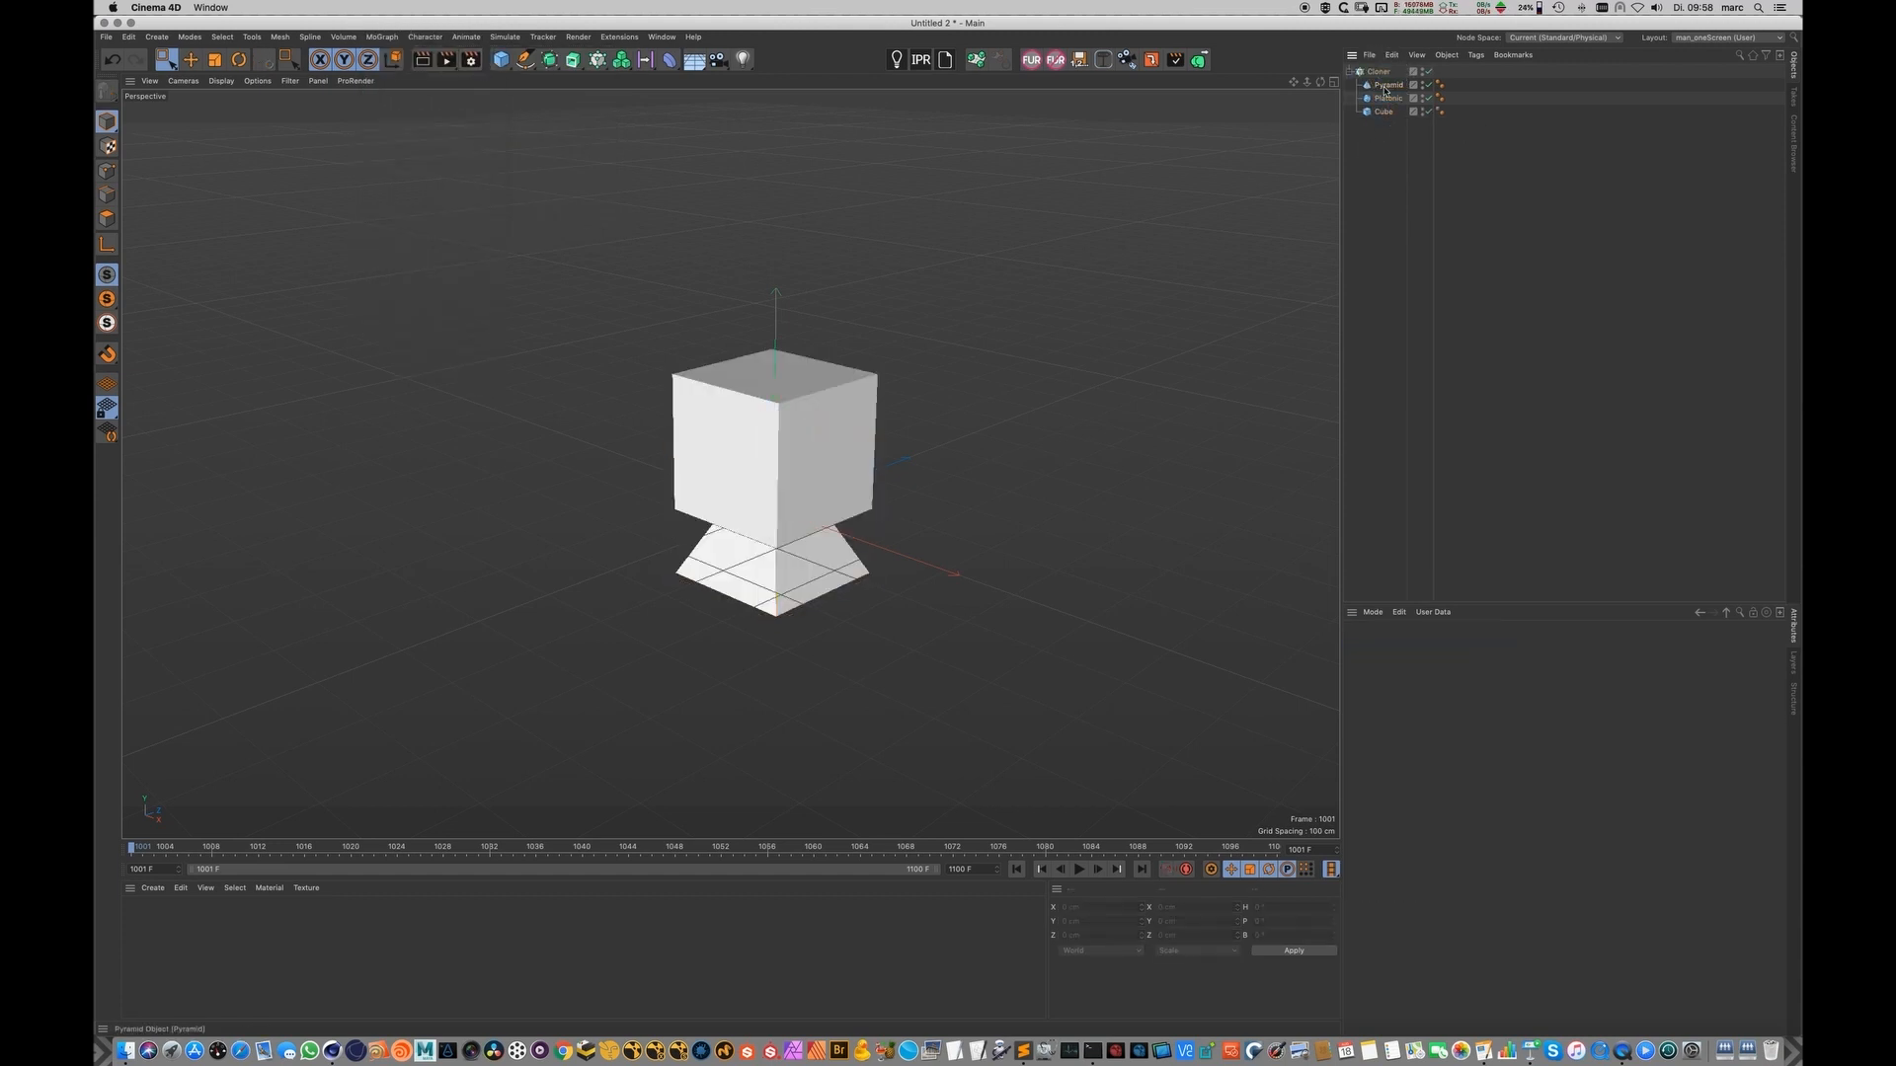
# Step: Add a Random effector to the Cloner
pyautogui.click(1380, 72)
pyautogui.click(382, 37)
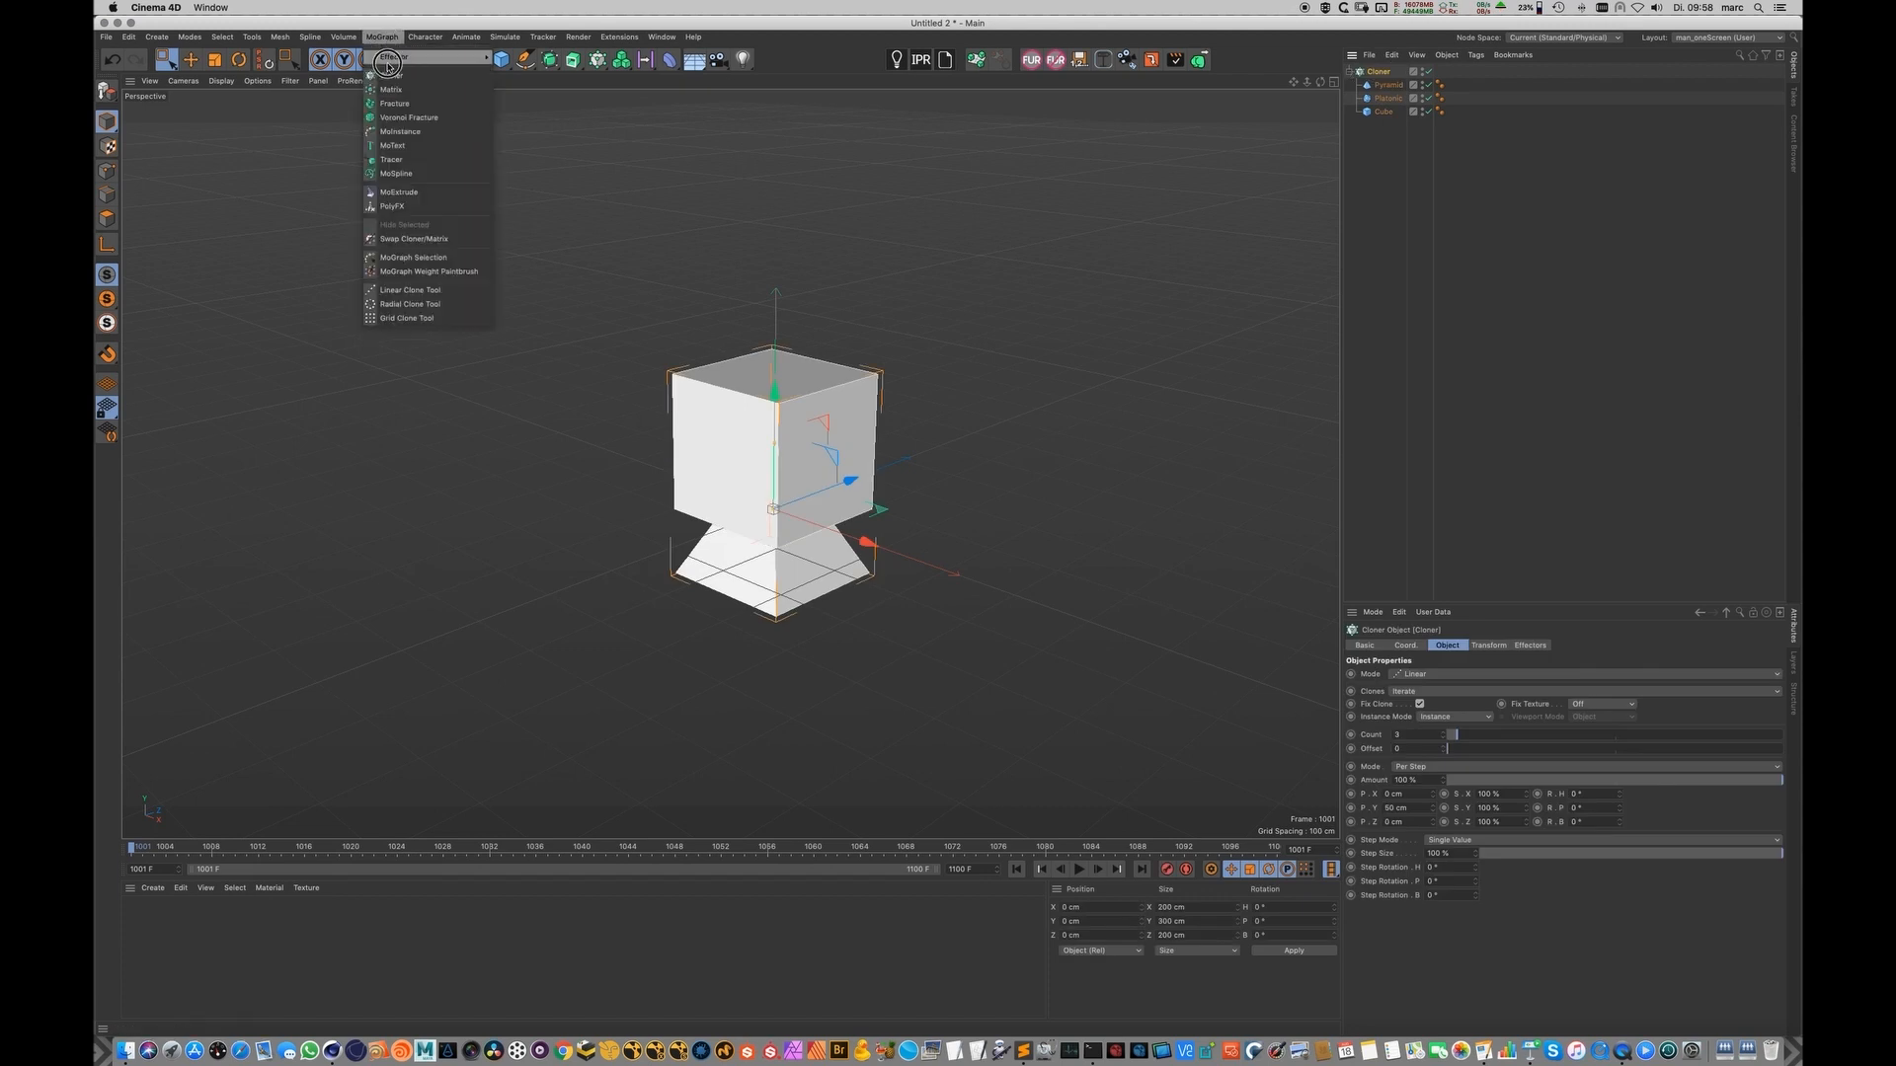
pyautogui.moveTo(435, 56)
pyautogui.click(521, 149)
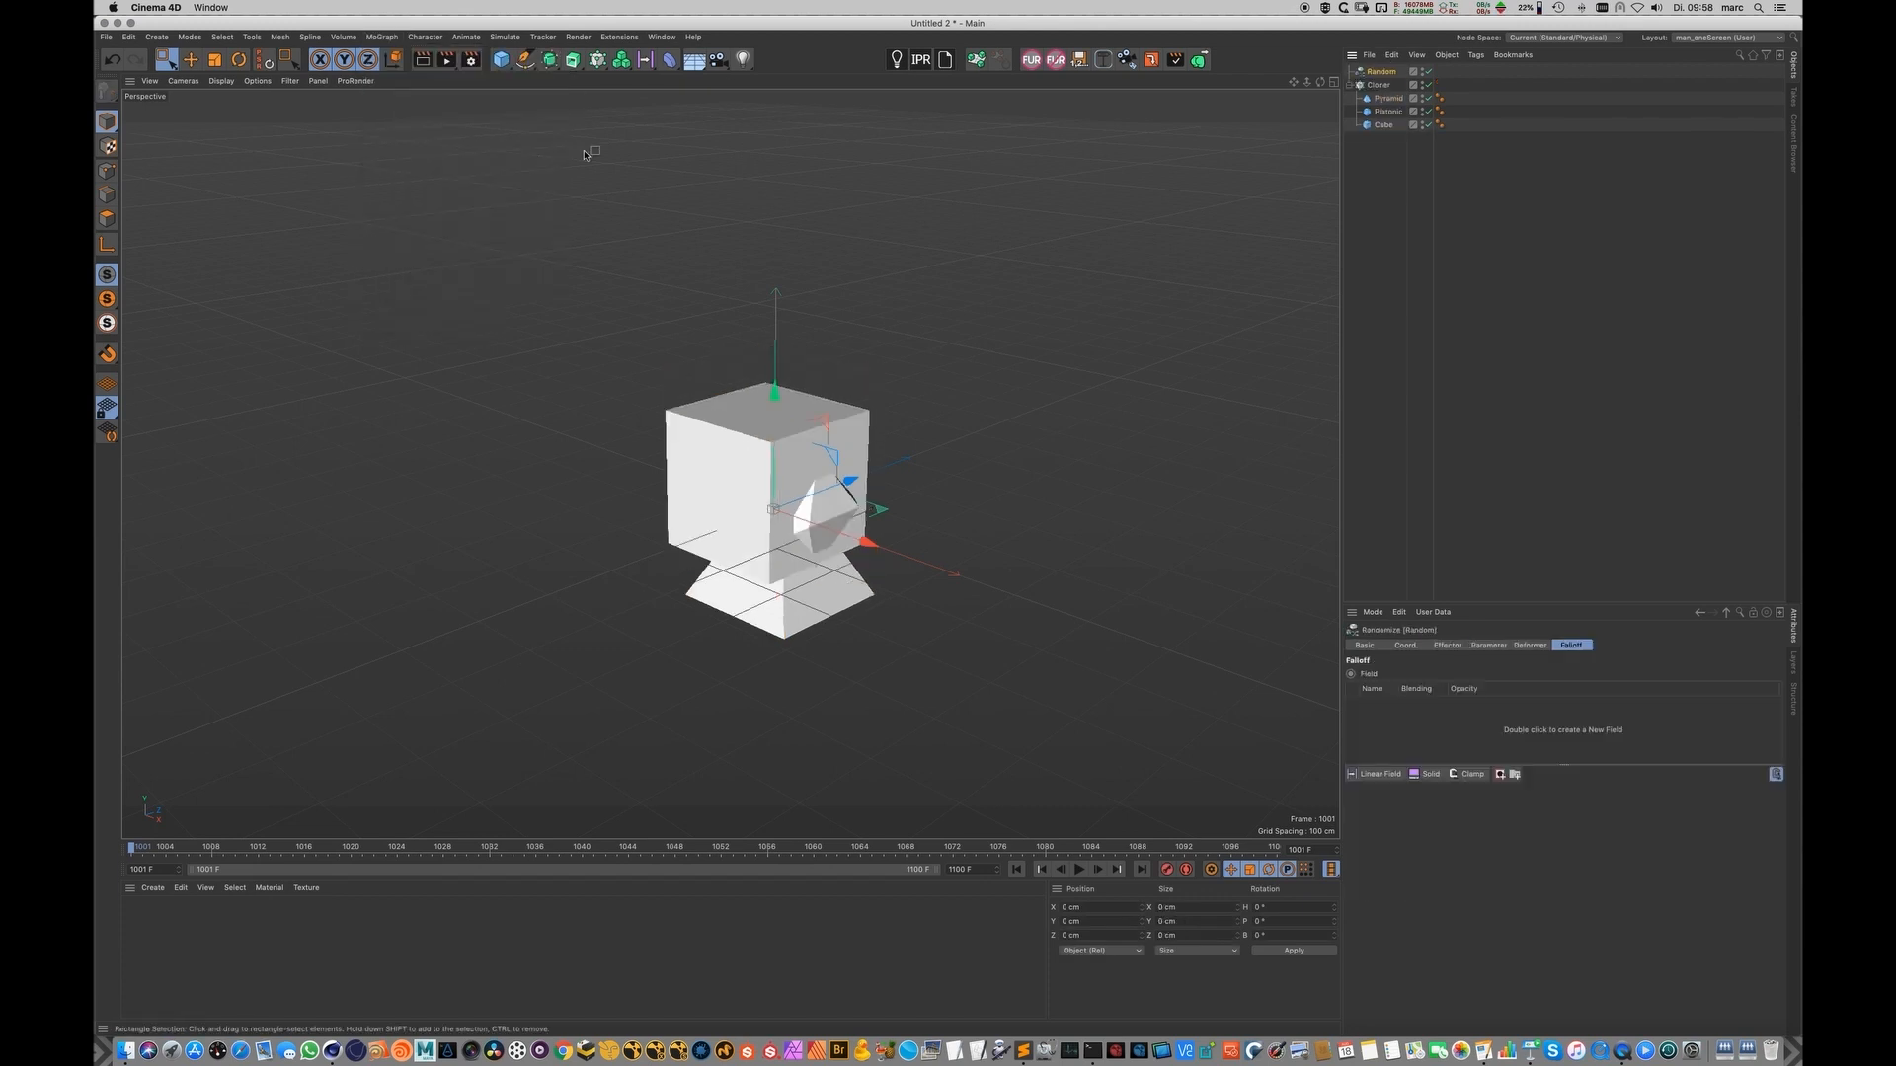
# Step: Turn off the Random effector's Position and enable Scale with small values on all axes, including X 0.08 and Z 0.1
pyautogui.click(1484, 646)
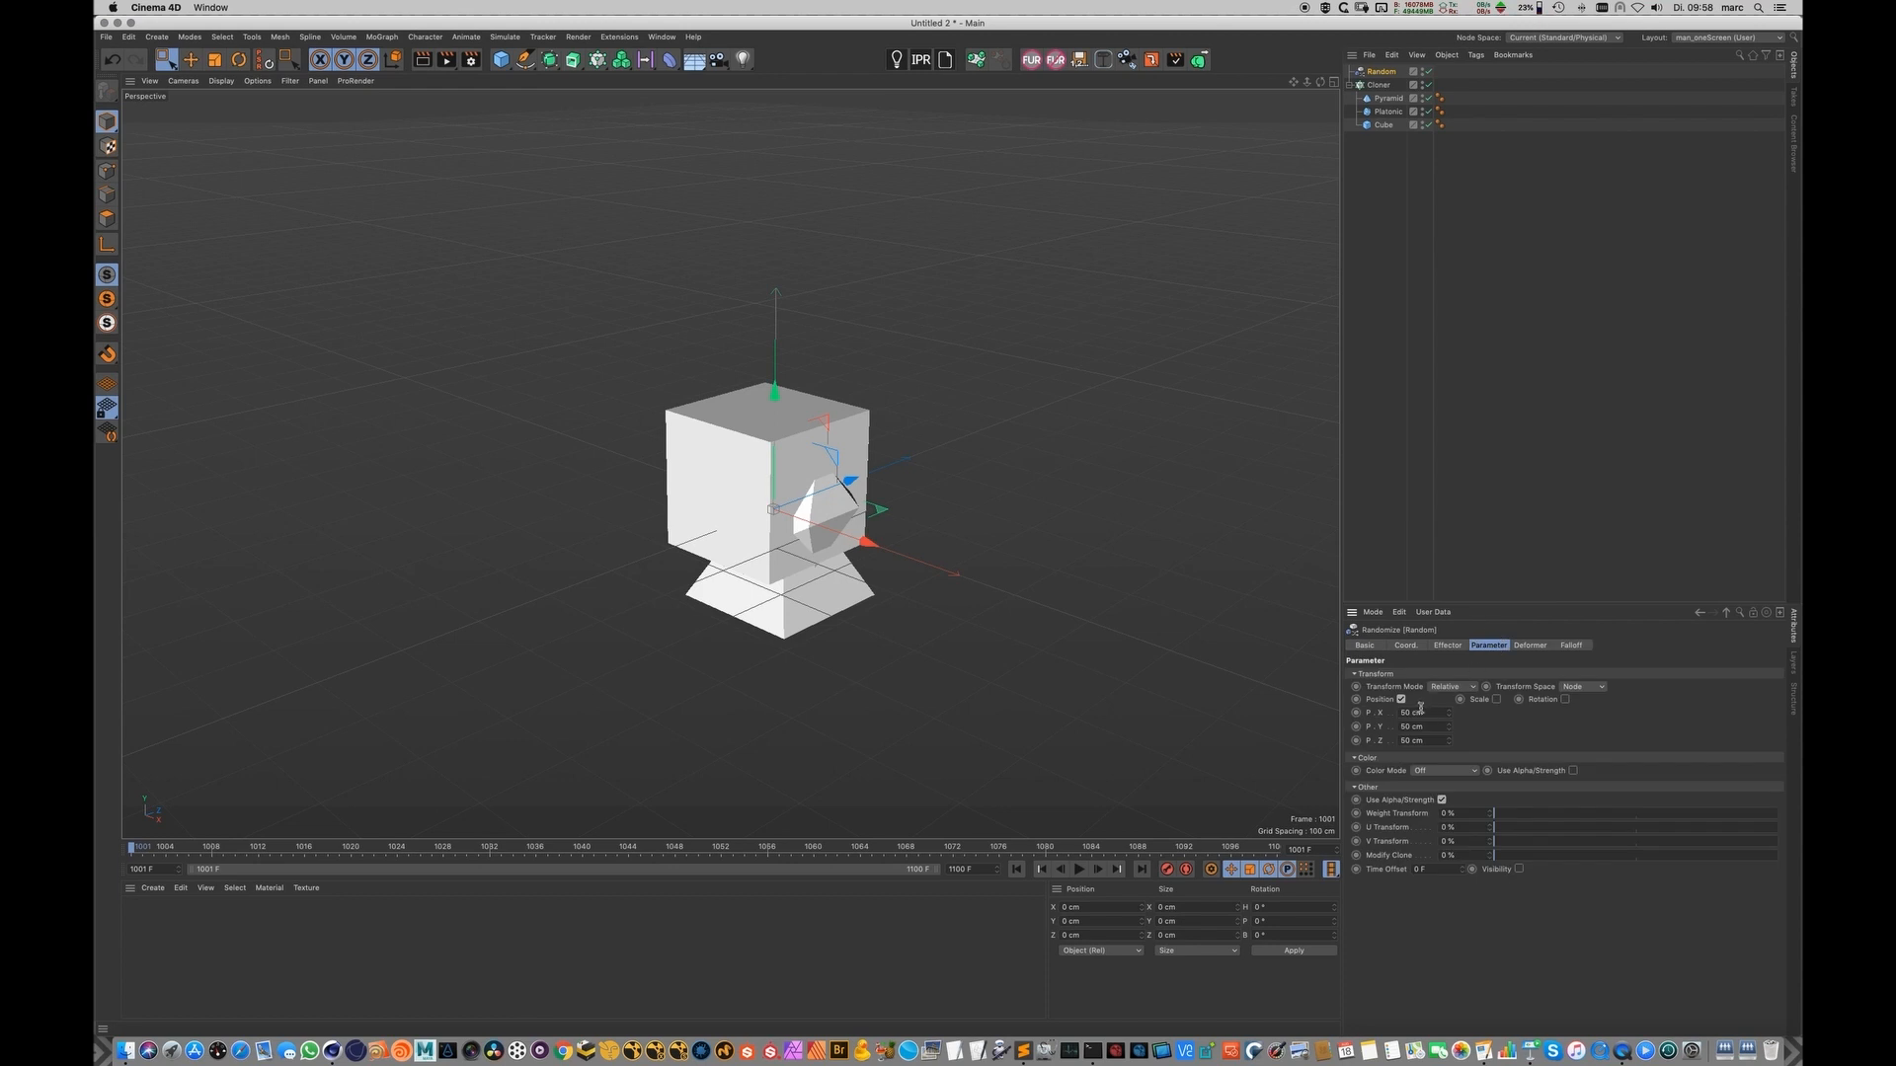
pyautogui.click(1401, 699)
pyautogui.click(1460, 701)
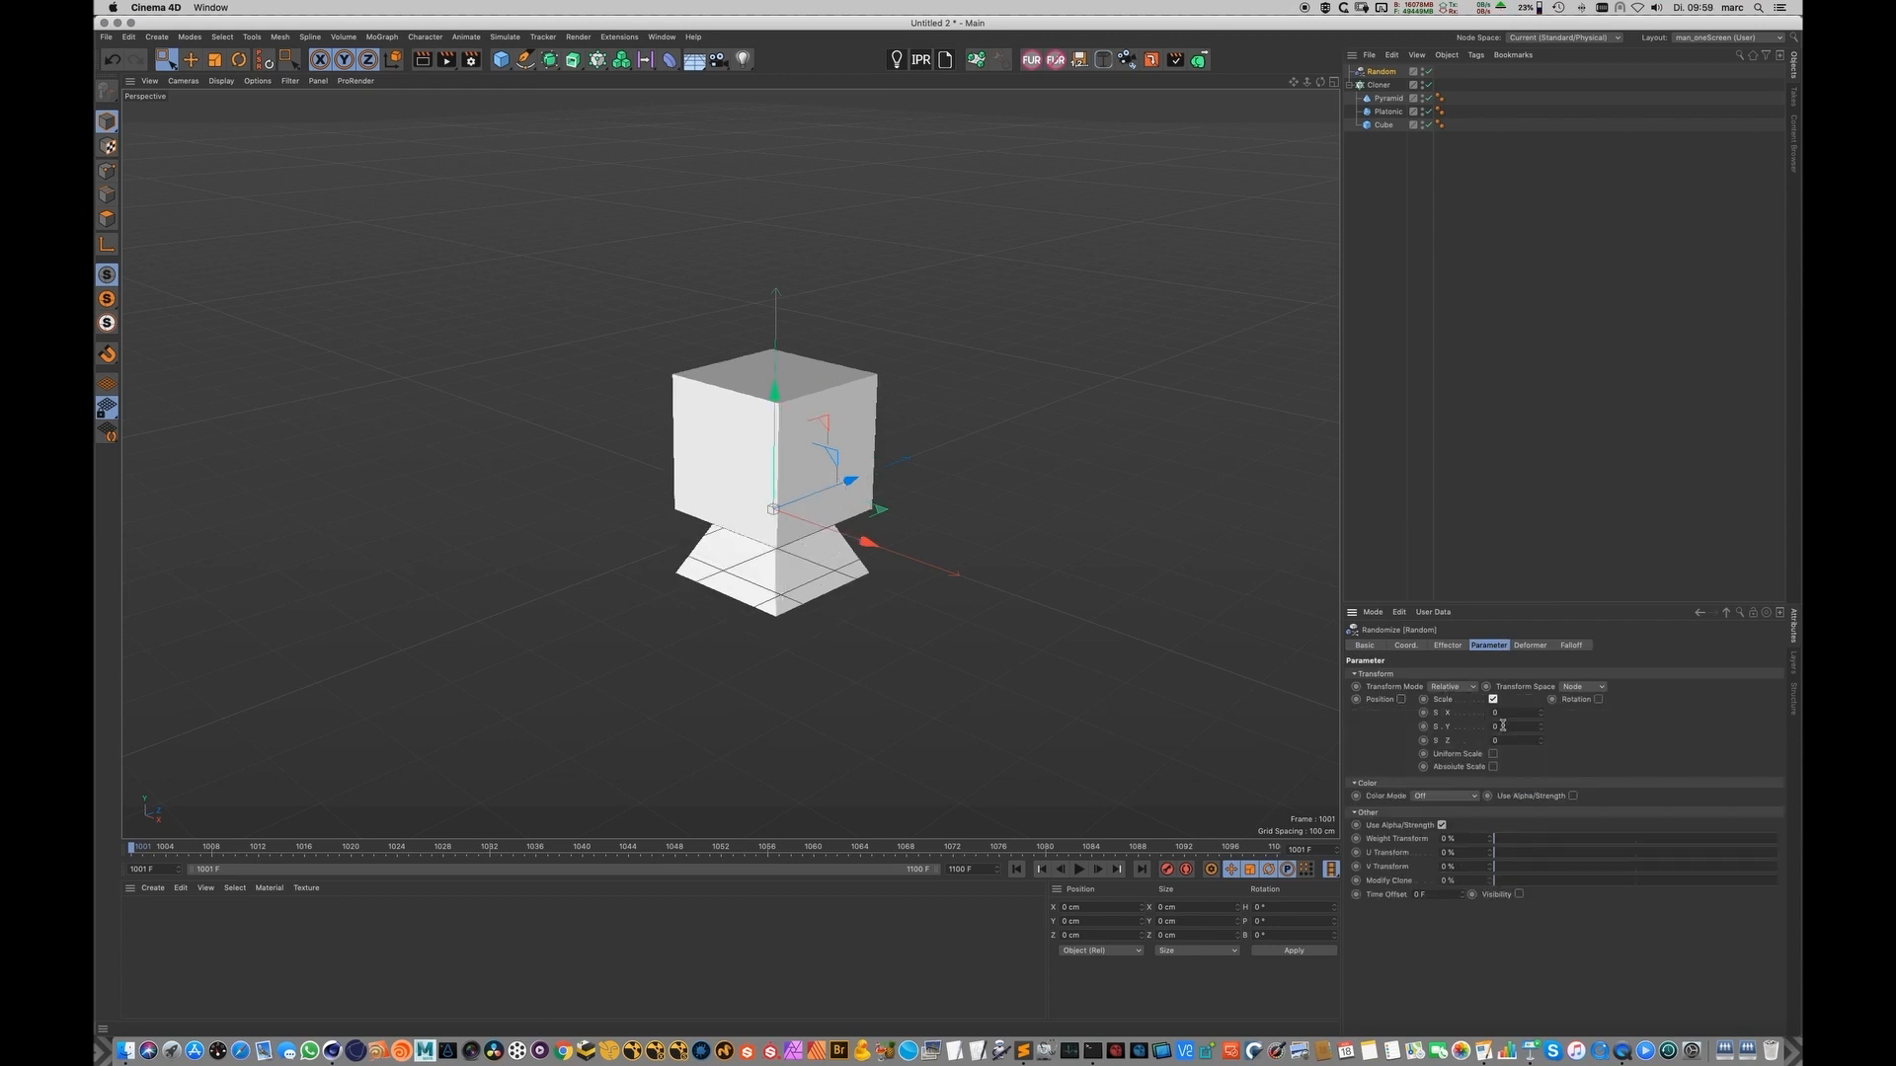
pyautogui.moveTo(1540, 727)
pyautogui.mouseDown()
pyautogui.moveTo(1540, 687)
pyautogui.moveTo(1540, 724)
pyautogui.mouseUp()
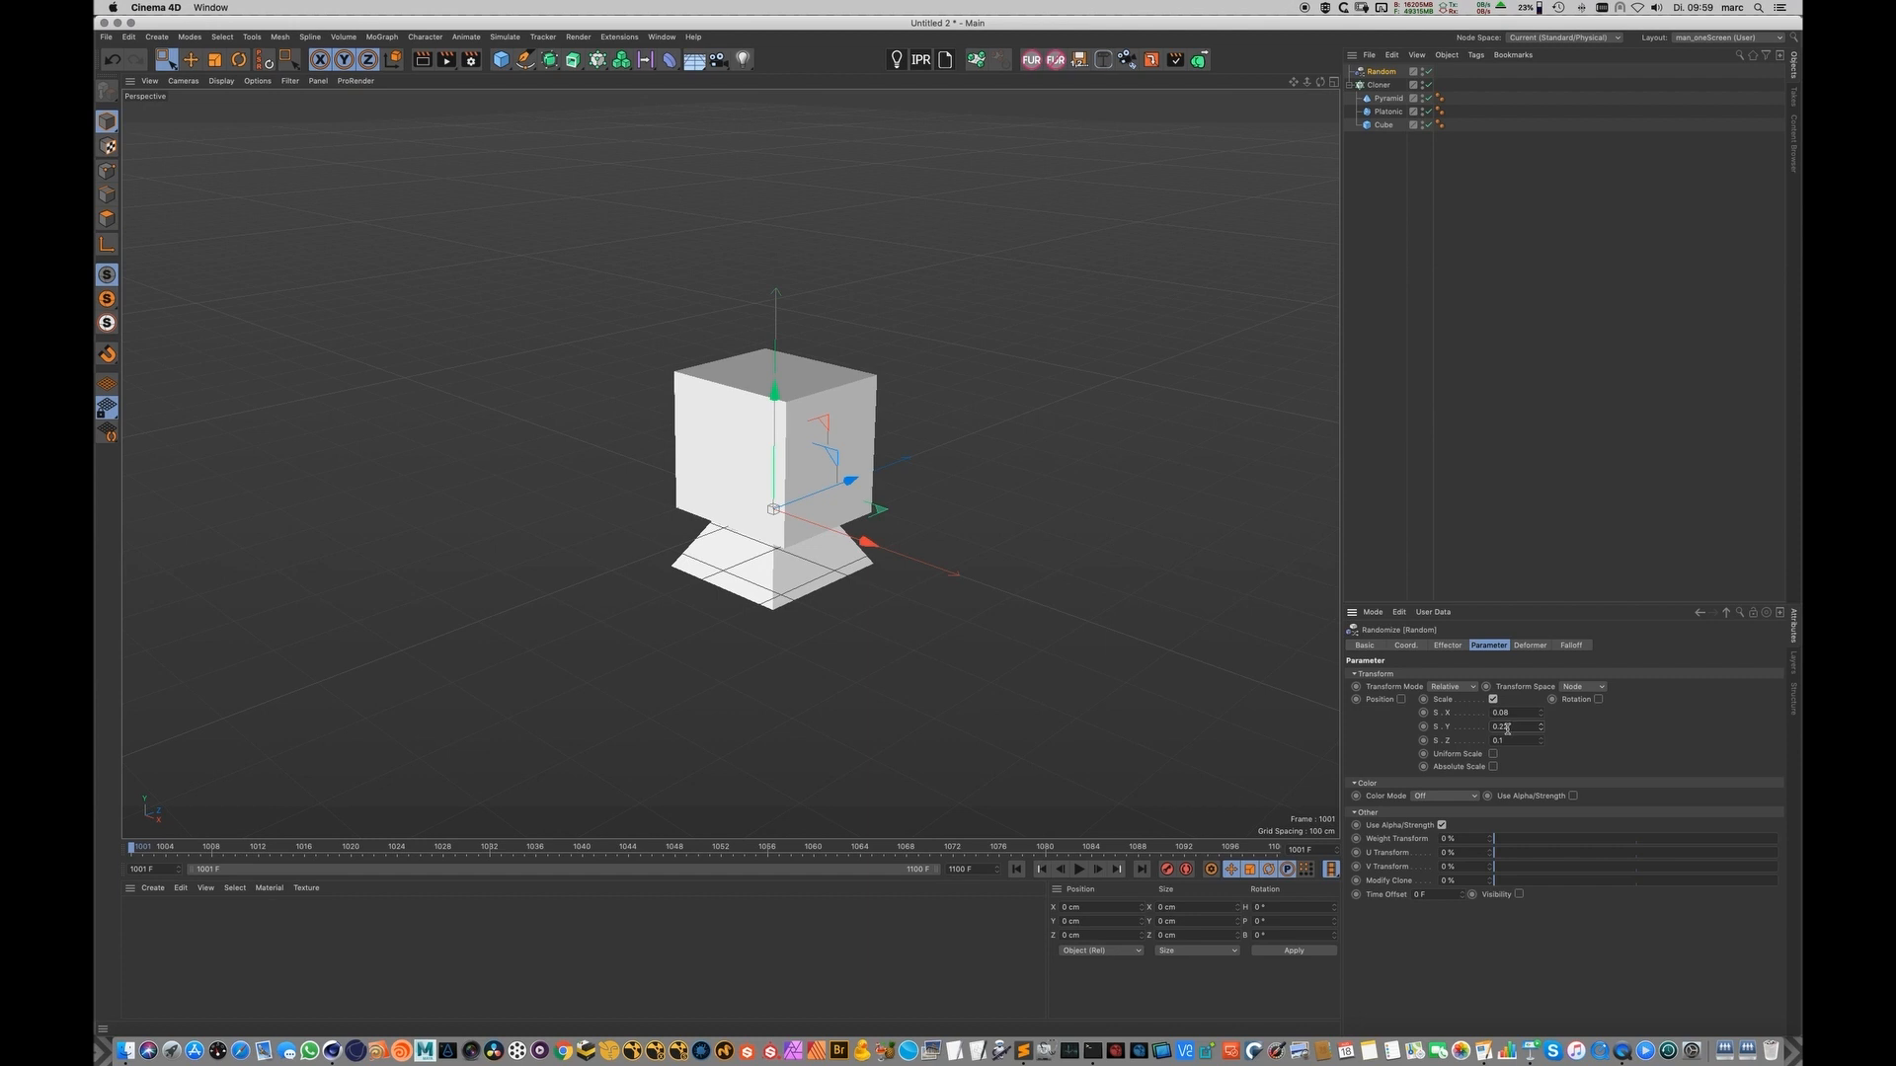
# Step: Enable Rotation on the Random effector with a value of 360°
pyautogui.click(1598, 699)
pyautogui.write('360')
pyautogui.press('Return')
pyautogui.click(1419, 188)
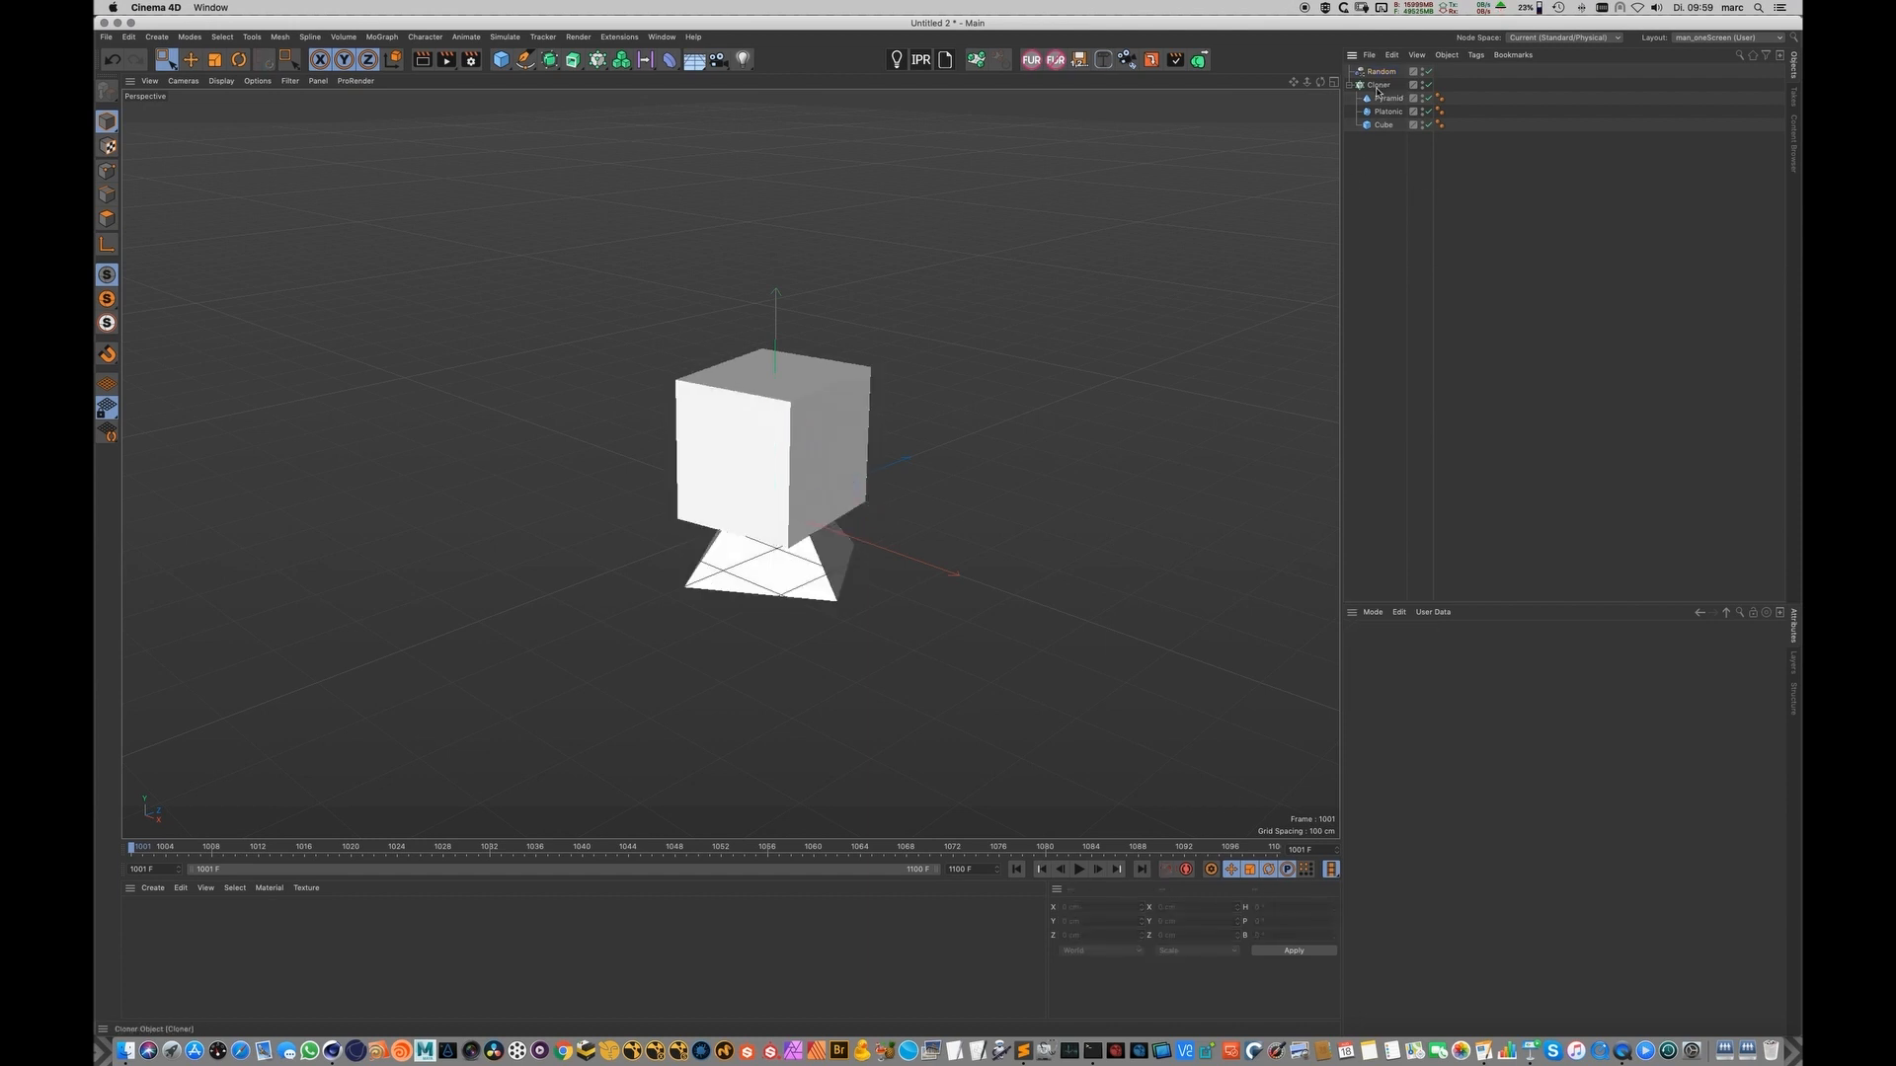
# Step: Create an Empty Polygon object and activate Points mode with the Move tool
pyautogui.click(157, 37)
pyautogui.moveTo(225, 76)
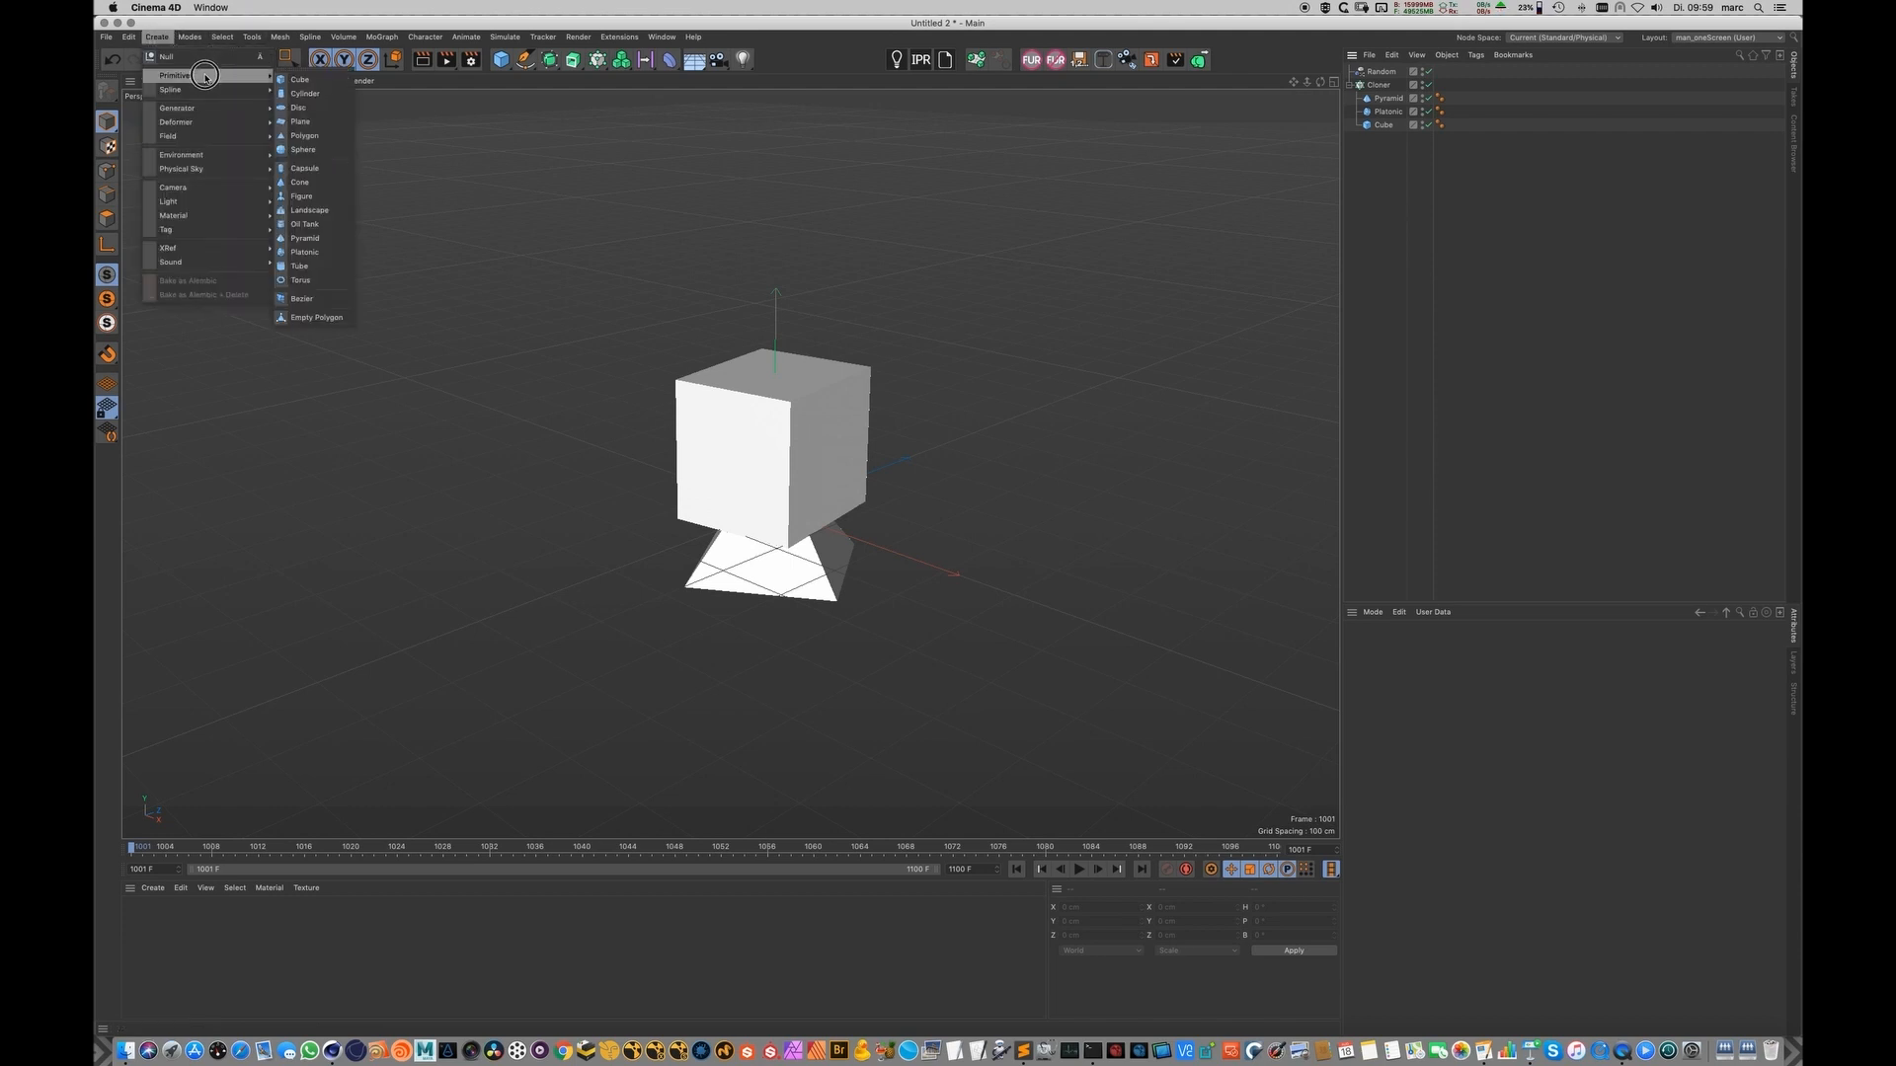
pyautogui.click(314, 317)
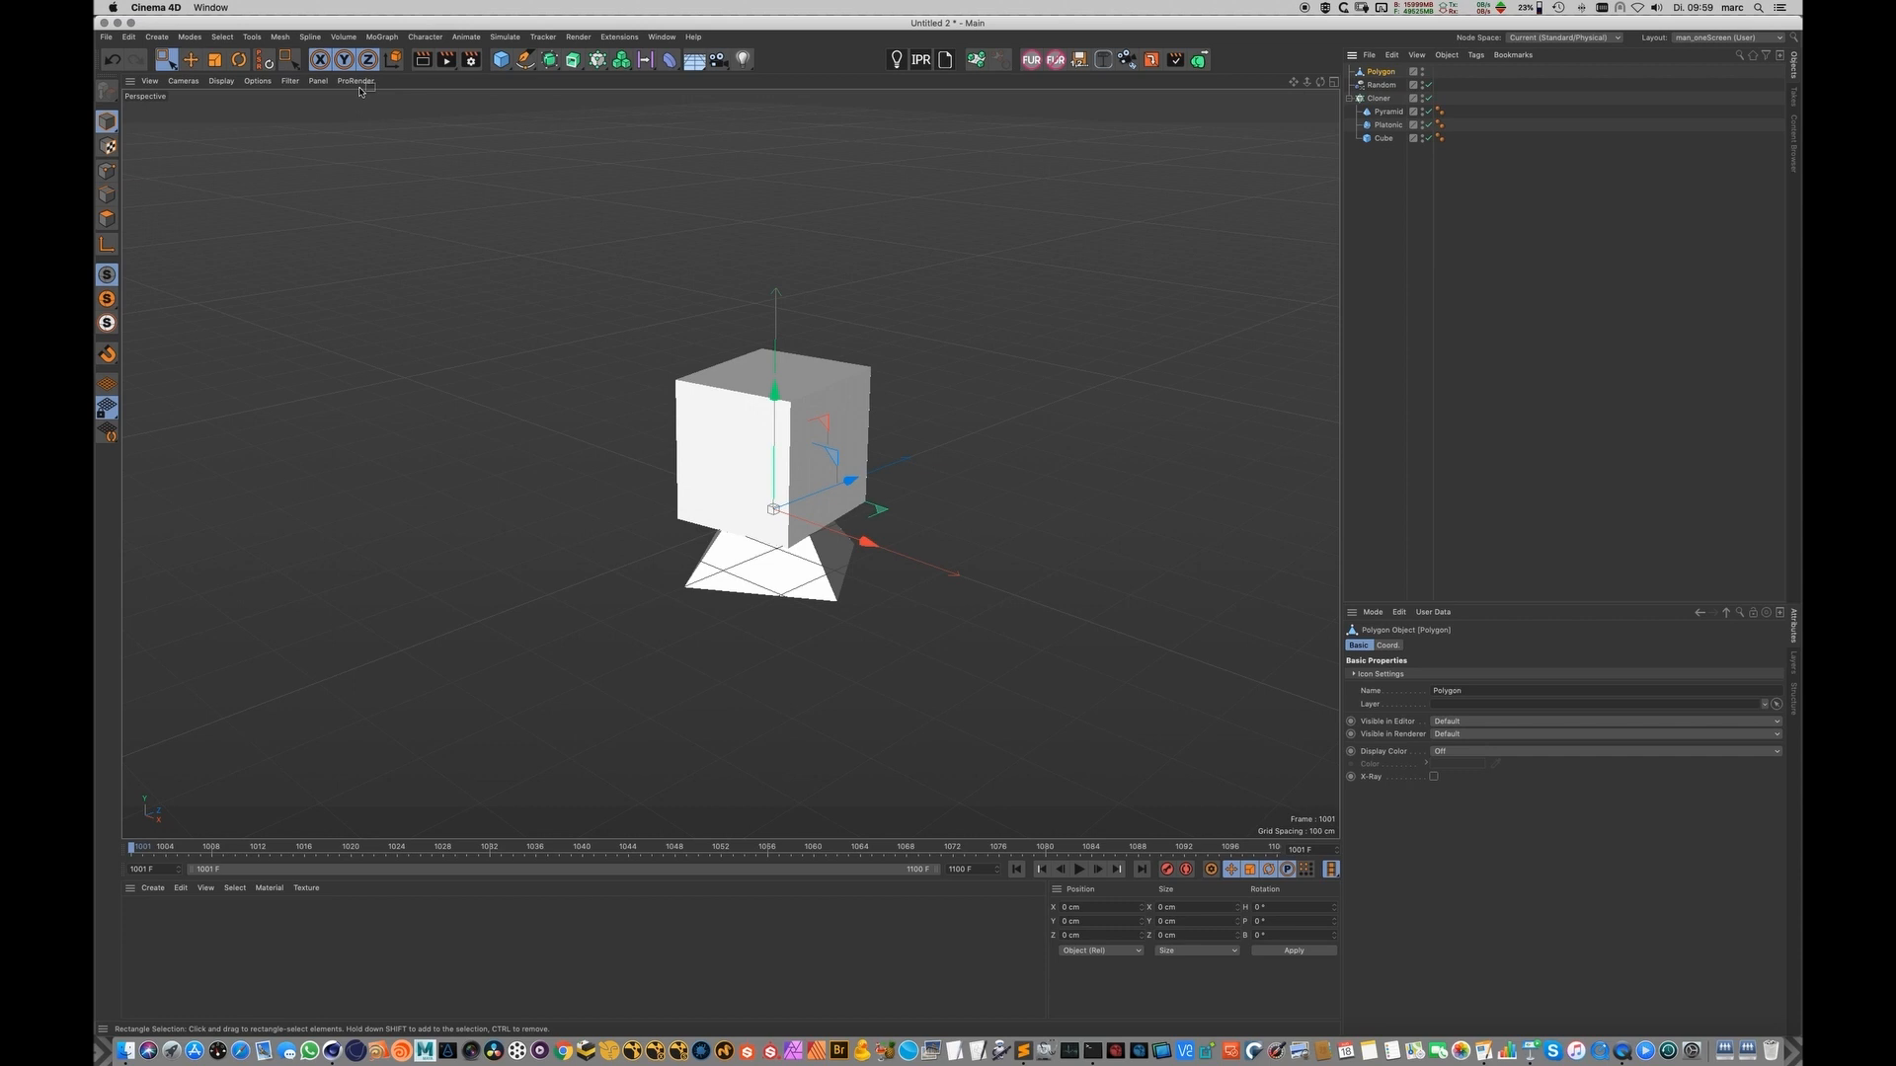
pyautogui.click(109, 172)
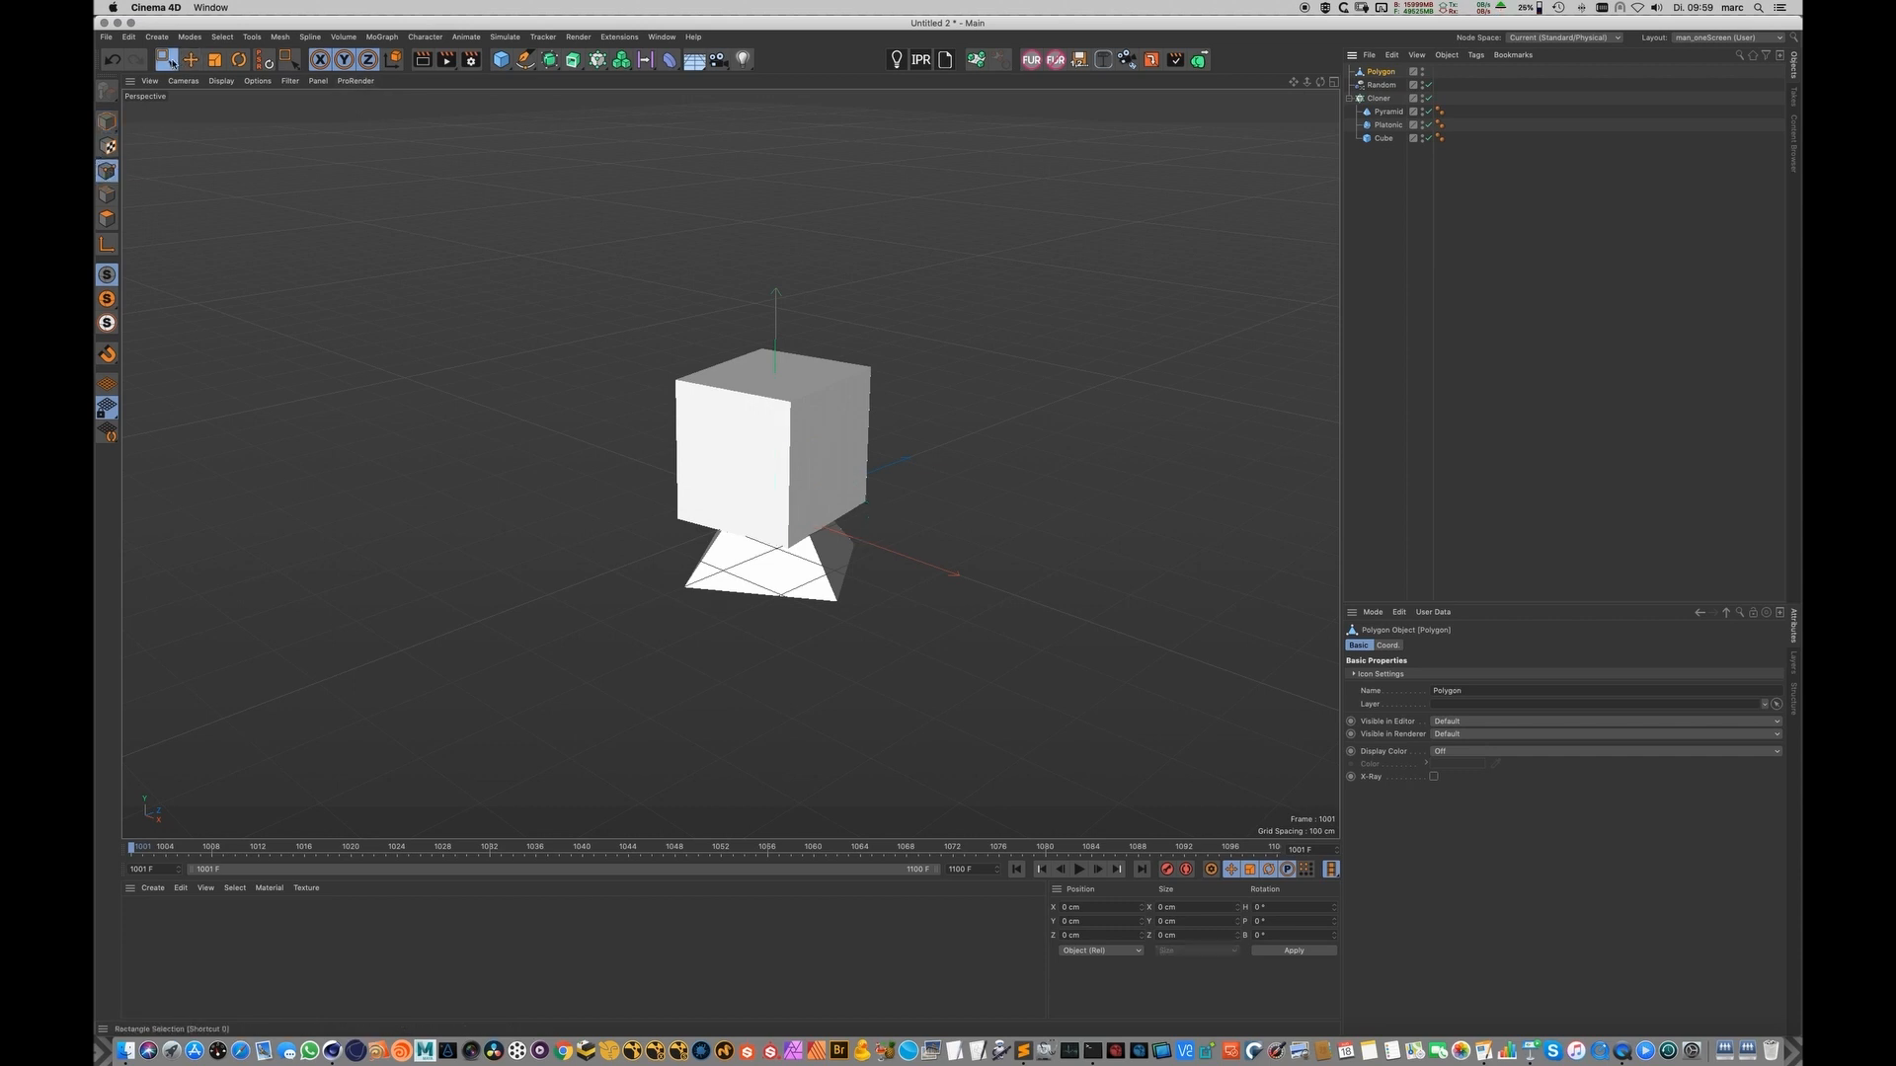
pyautogui.press('e')
# Step: In the four-view layout, set the Cloner to Object mode, assign the Polygon object as its source and set Distribution to Vertex
pyautogui.keyDown('alt'); pyautogui.moveTo(677, 574); pyautogui.dragTo(638, 608); pyautogui.keyUp('alt')
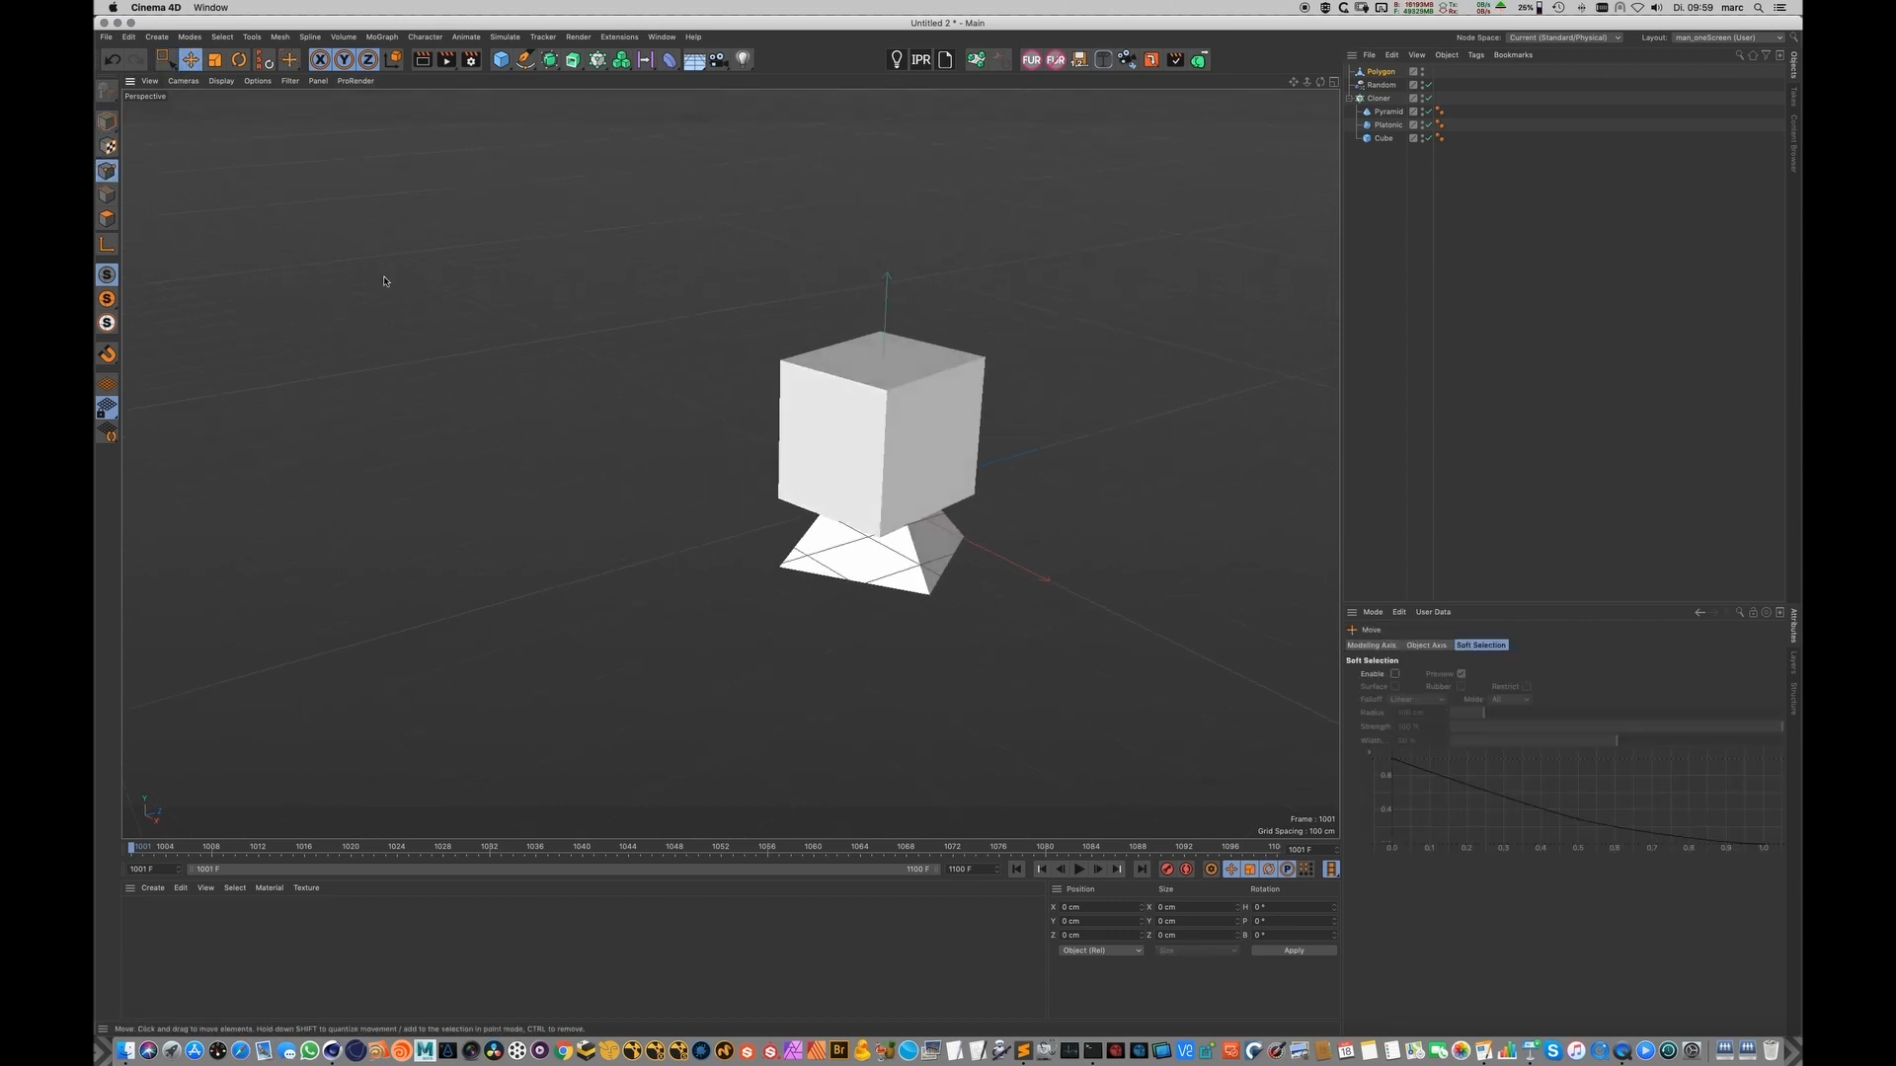
pyautogui.keyDown('alt'); pyautogui.moveTo(768, 561); pyautogui.dragTo(676, 647); pyautogui.keyUp('alt')
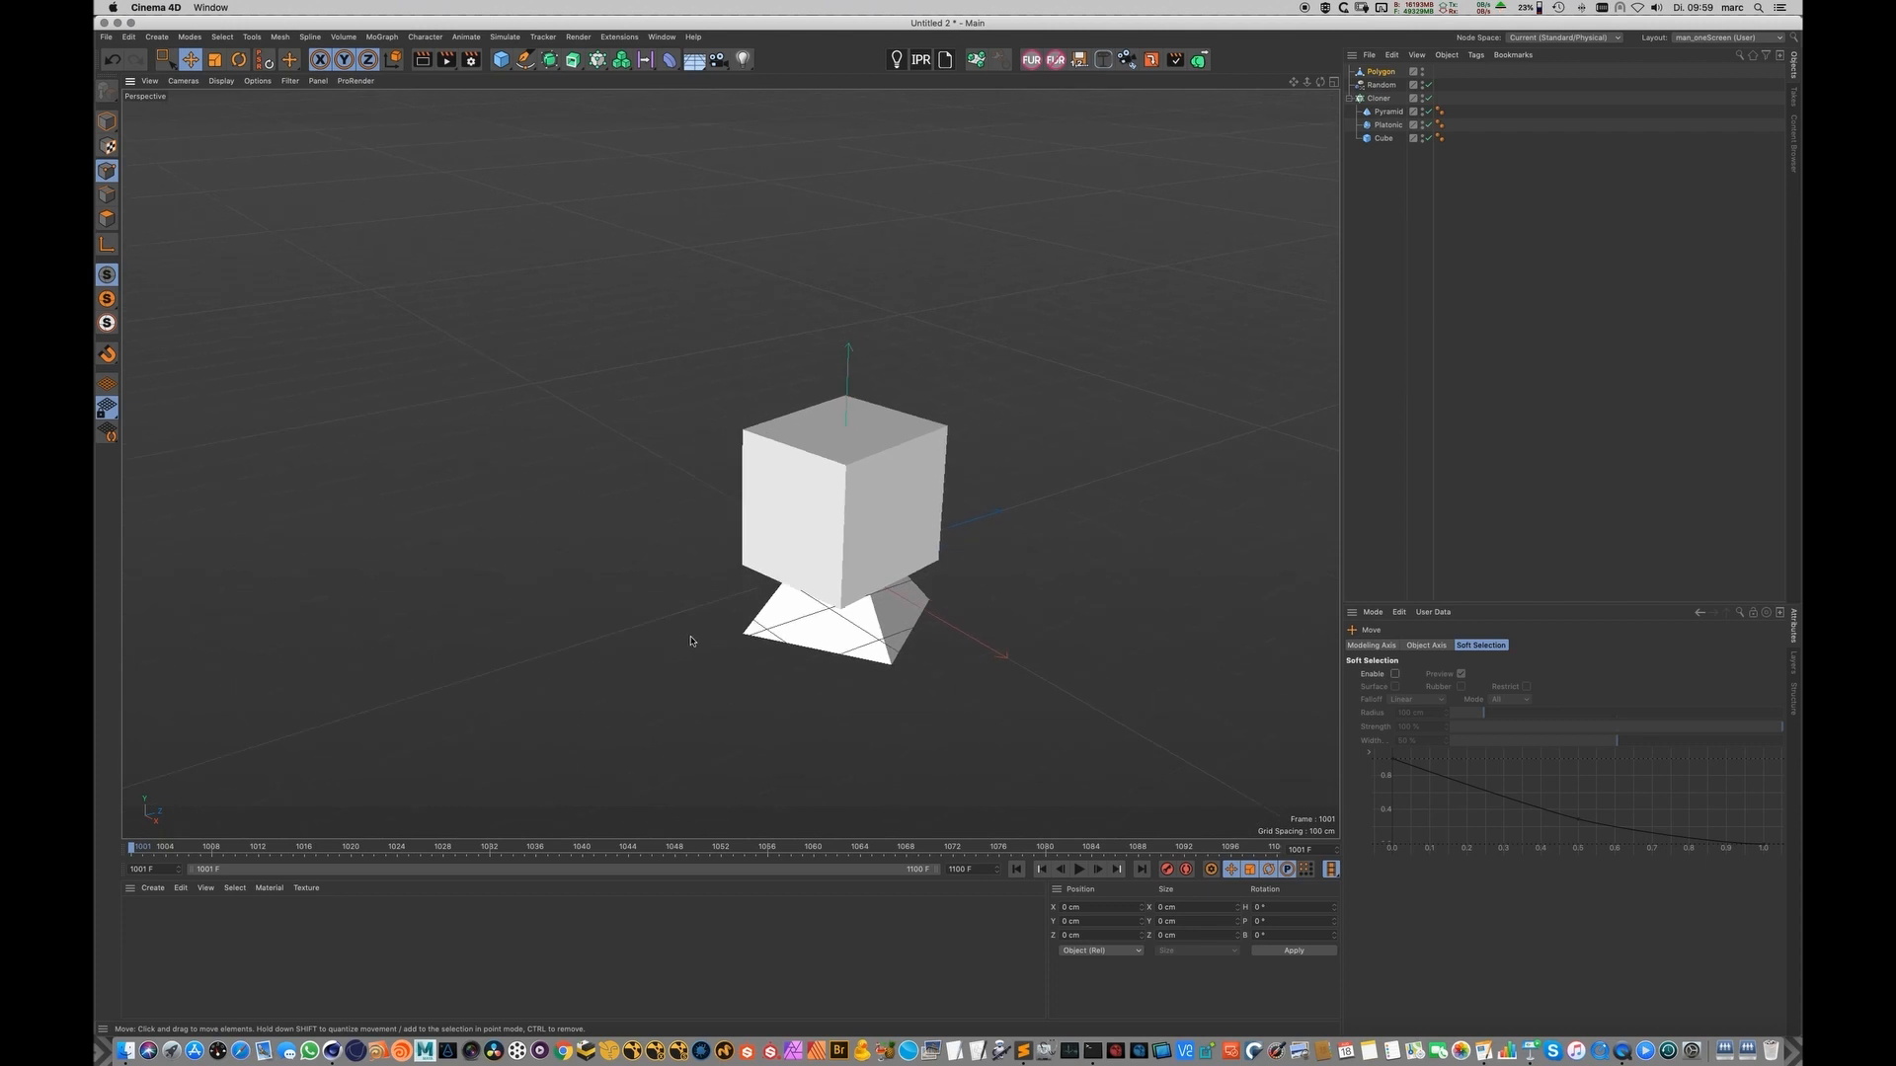
pyautogui.middleClick(693, 641)
pyautogui.keyDown('alt'); pyautogui.moveTo(950, 303); pyautogui.dragTo(975, 381, button='middle'); pyautogui.keyUp('alt')
pyautogui.keyDown('alt'); pyautogui.moveTo(997, 352); pyautogui.dragTo(933, 356, button='right'); pyautogui.keyUp('alt')
pyautogui.click(1379, 98)
pyautogui.click(1397, 648)
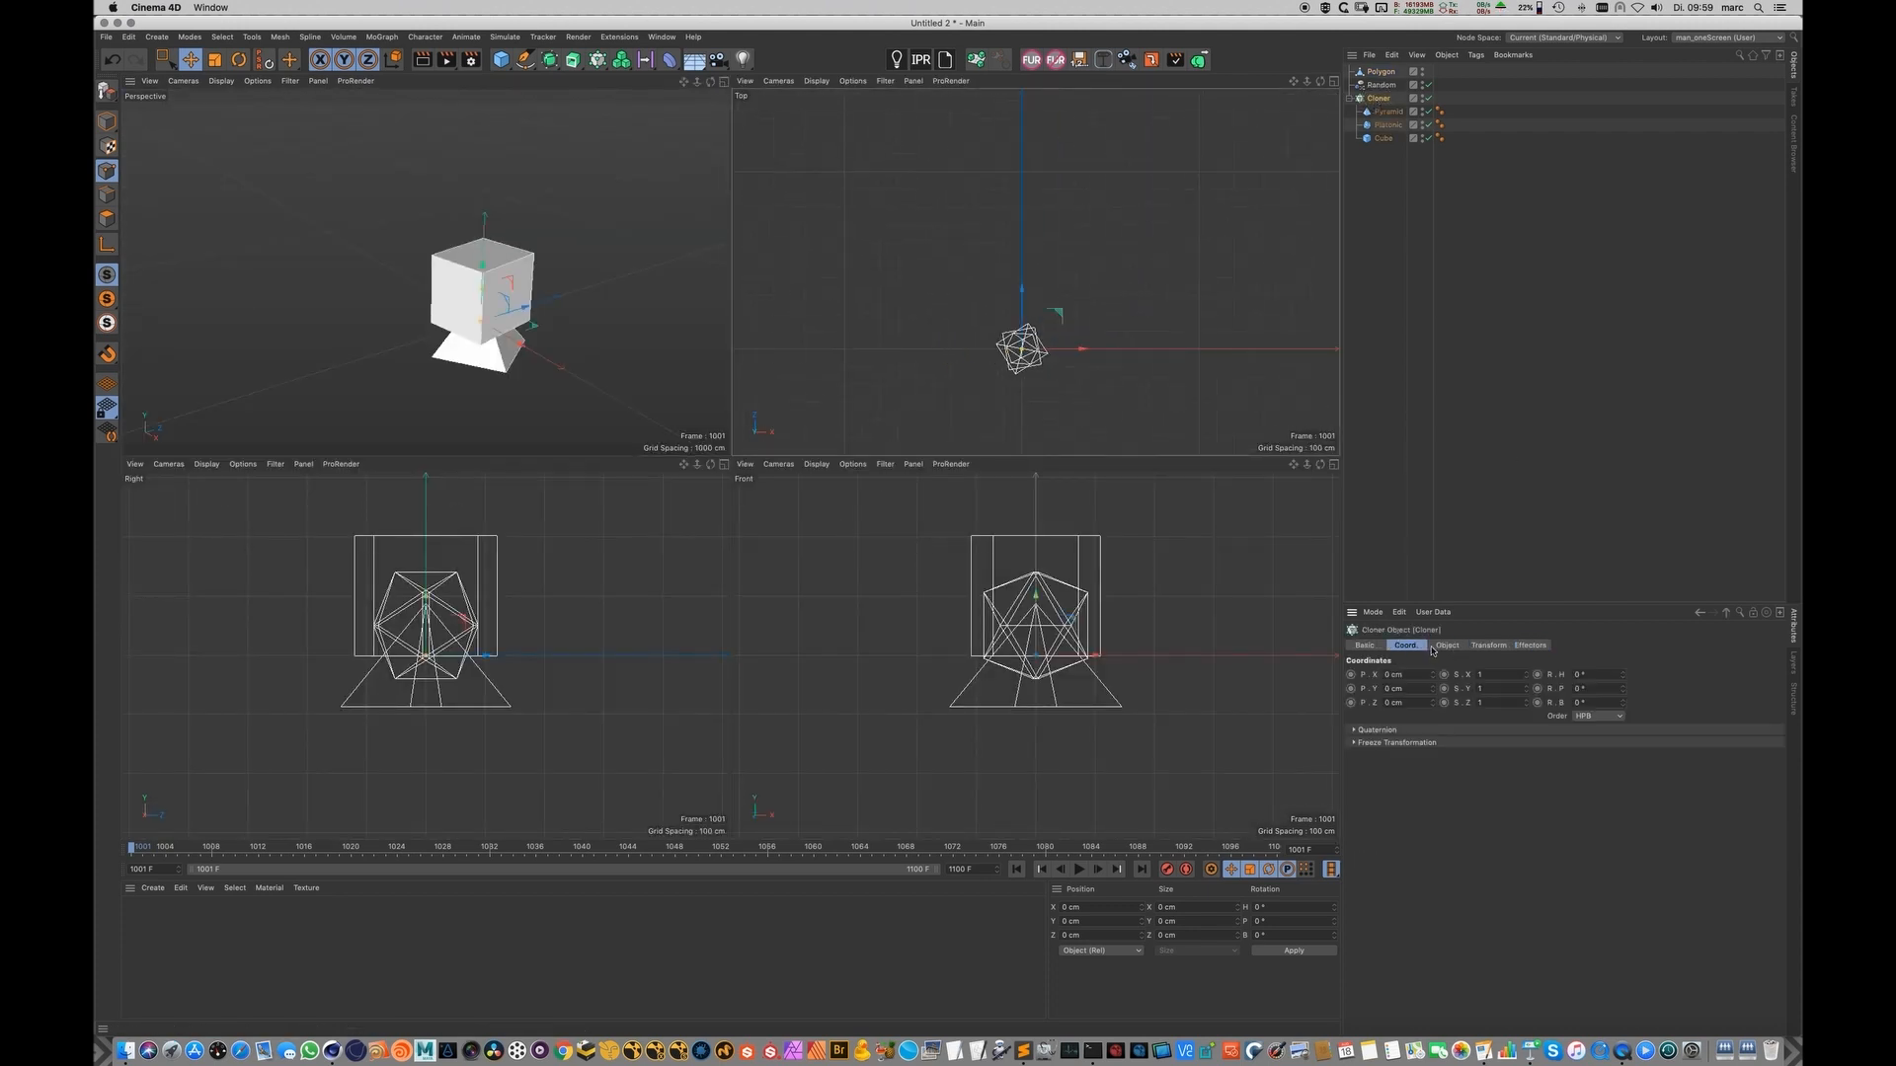
pyautogui.click(1445, 646)
pyautogui.click(1416, 676)
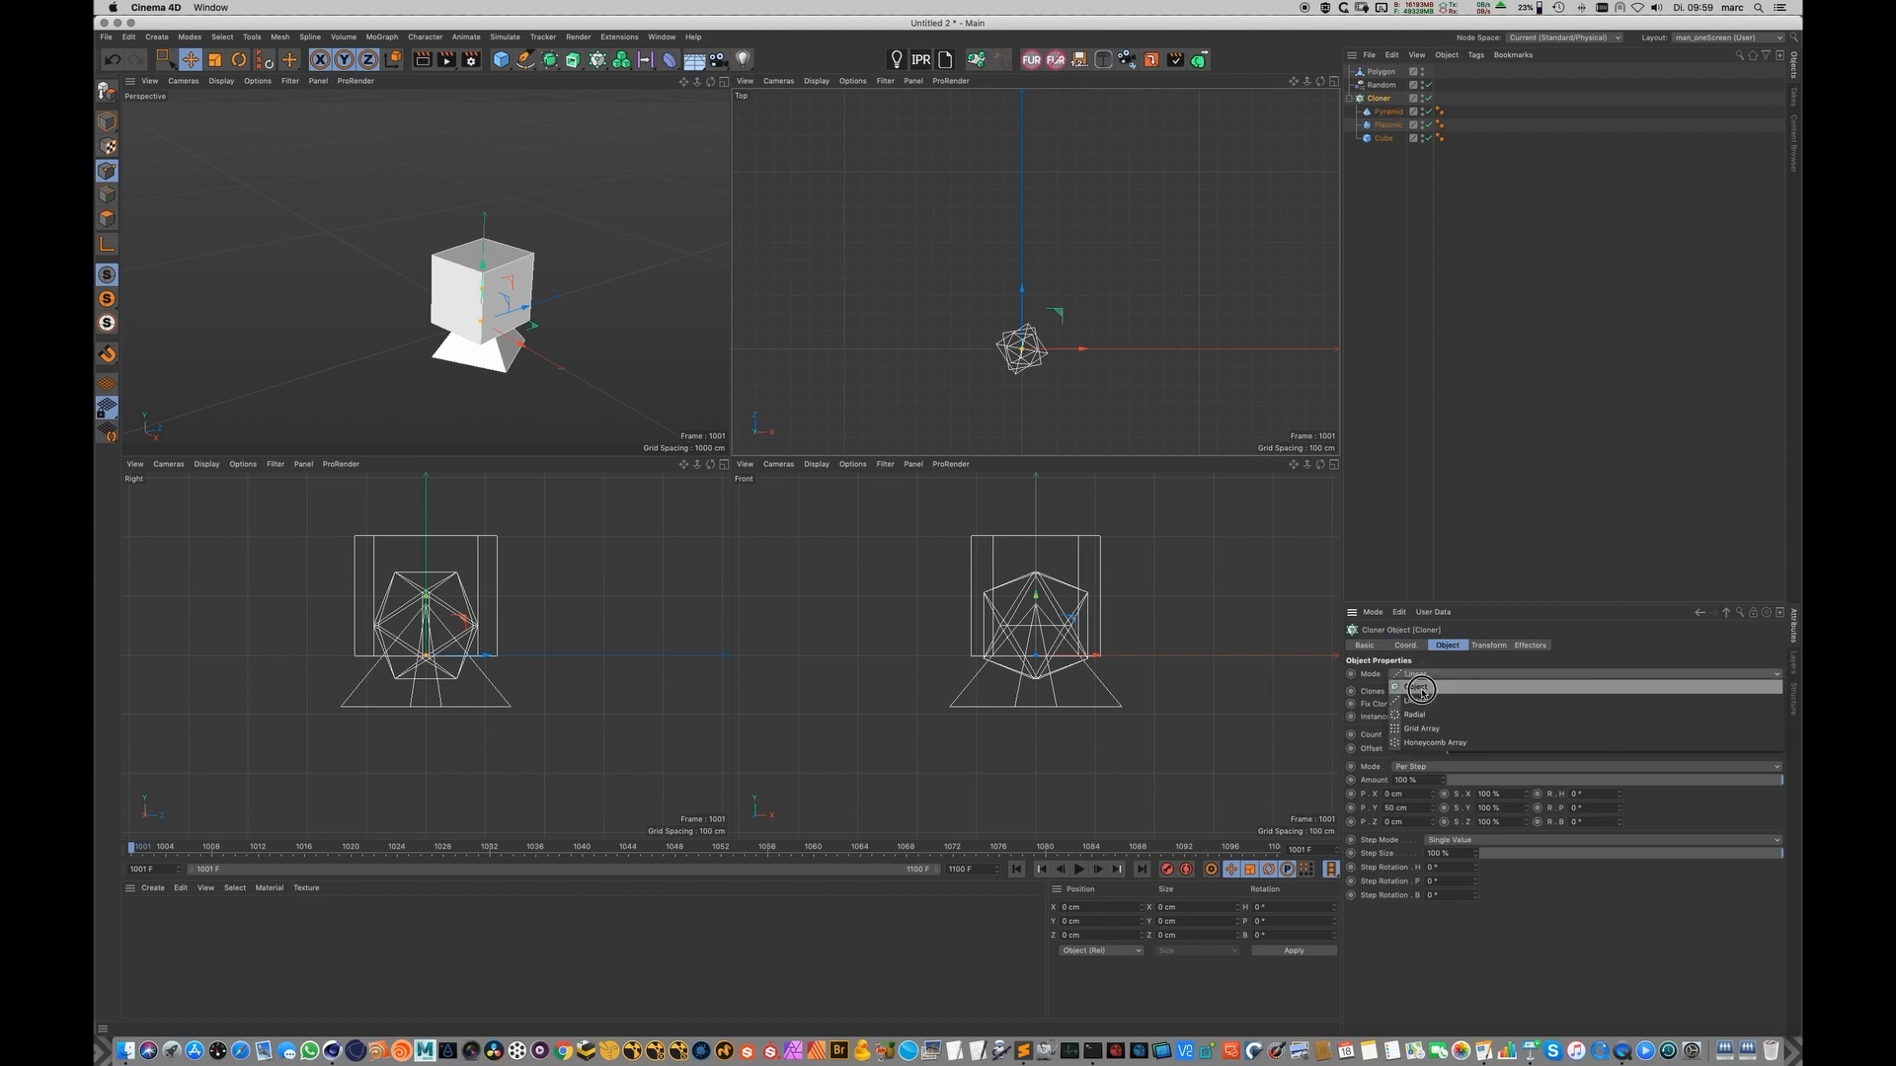
pyautogui.click(1417, 689)
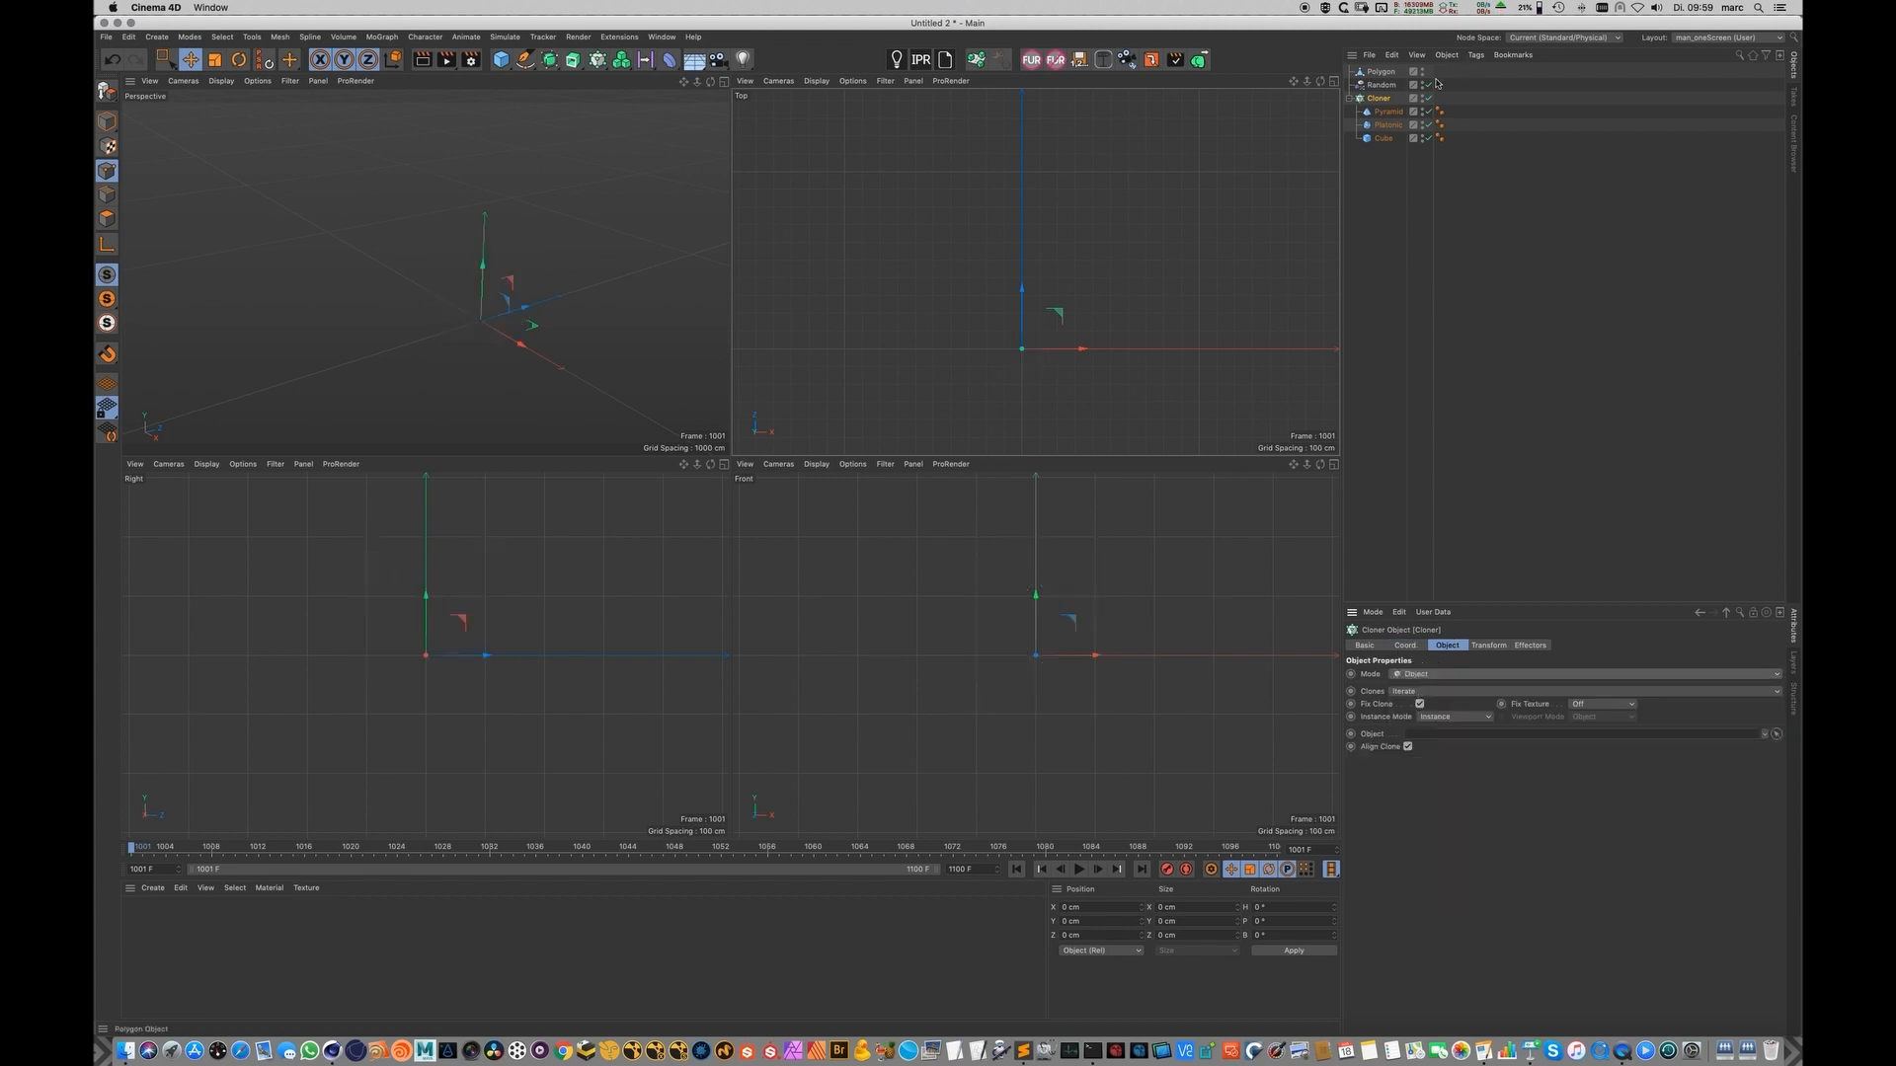
pyautogui.moveTo(1380, 73); pyautogui.dragTo(1422, 741)
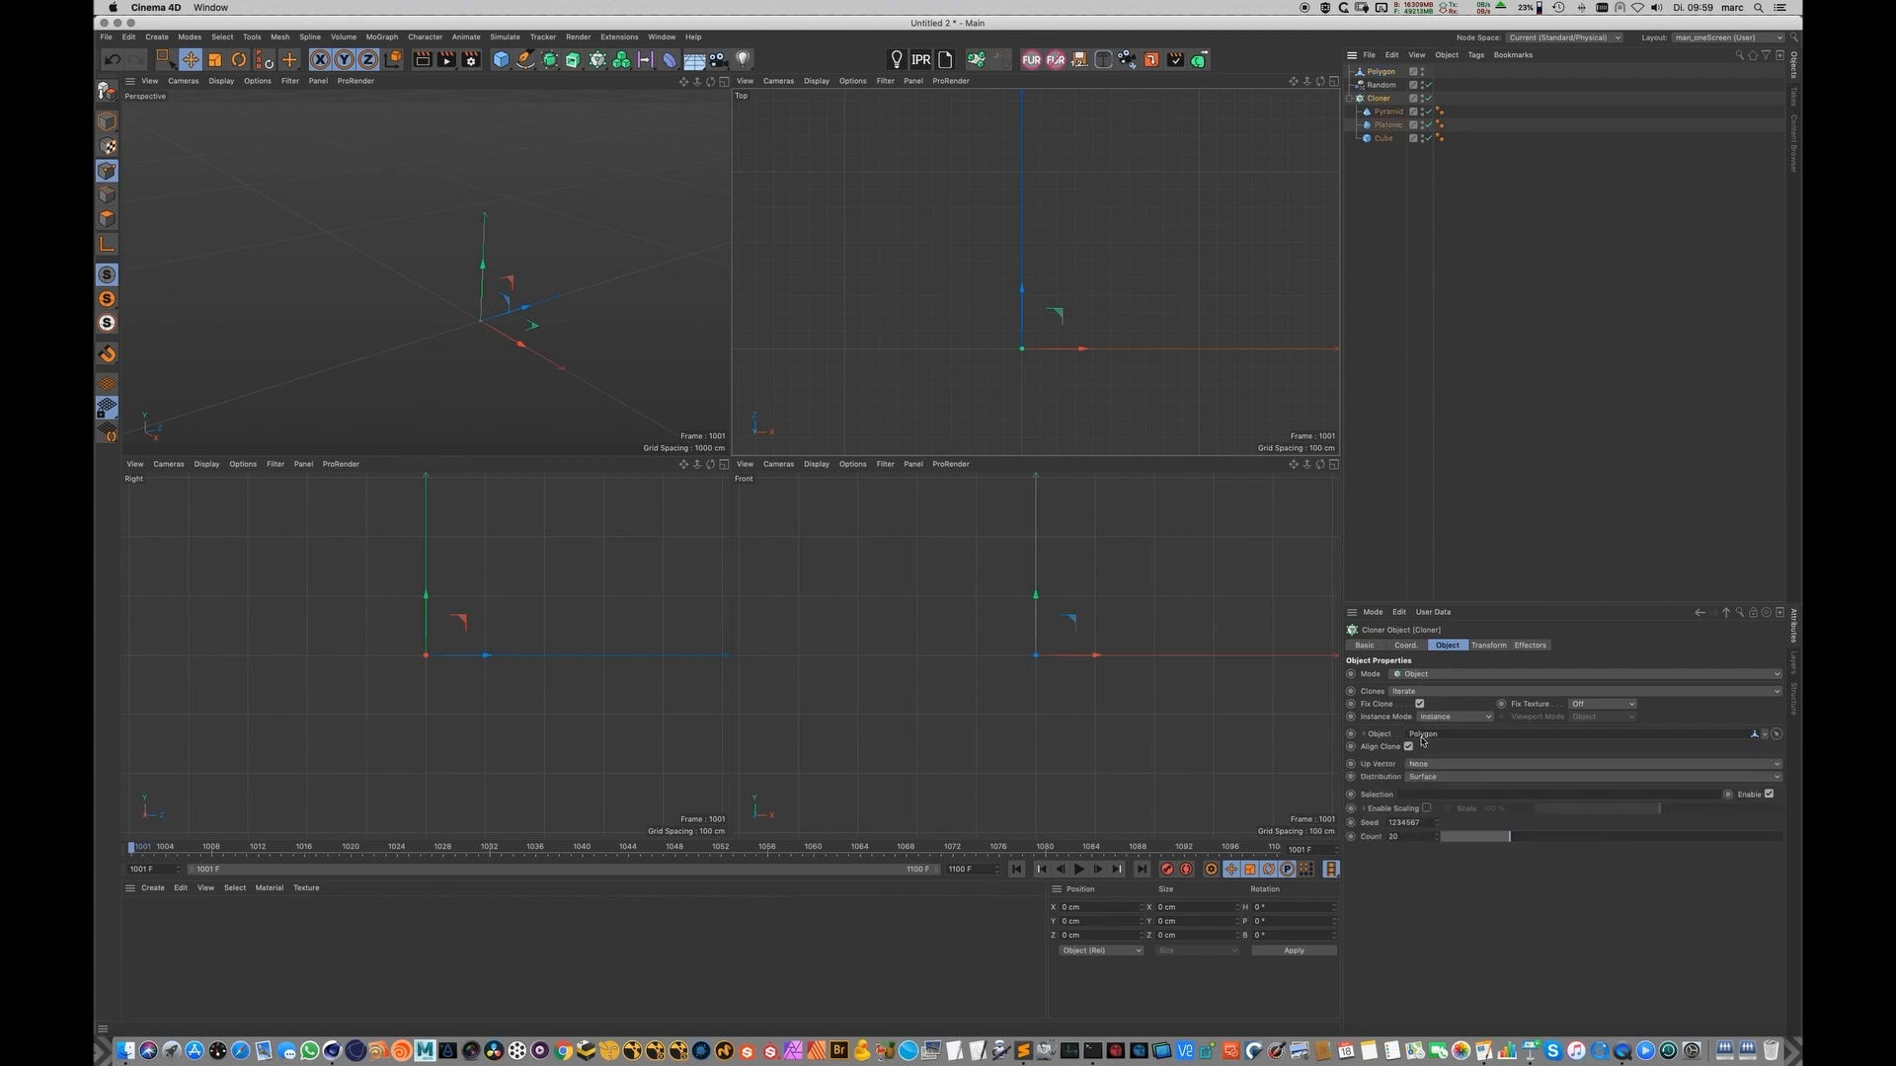
pyautogui.click(1427, 778)
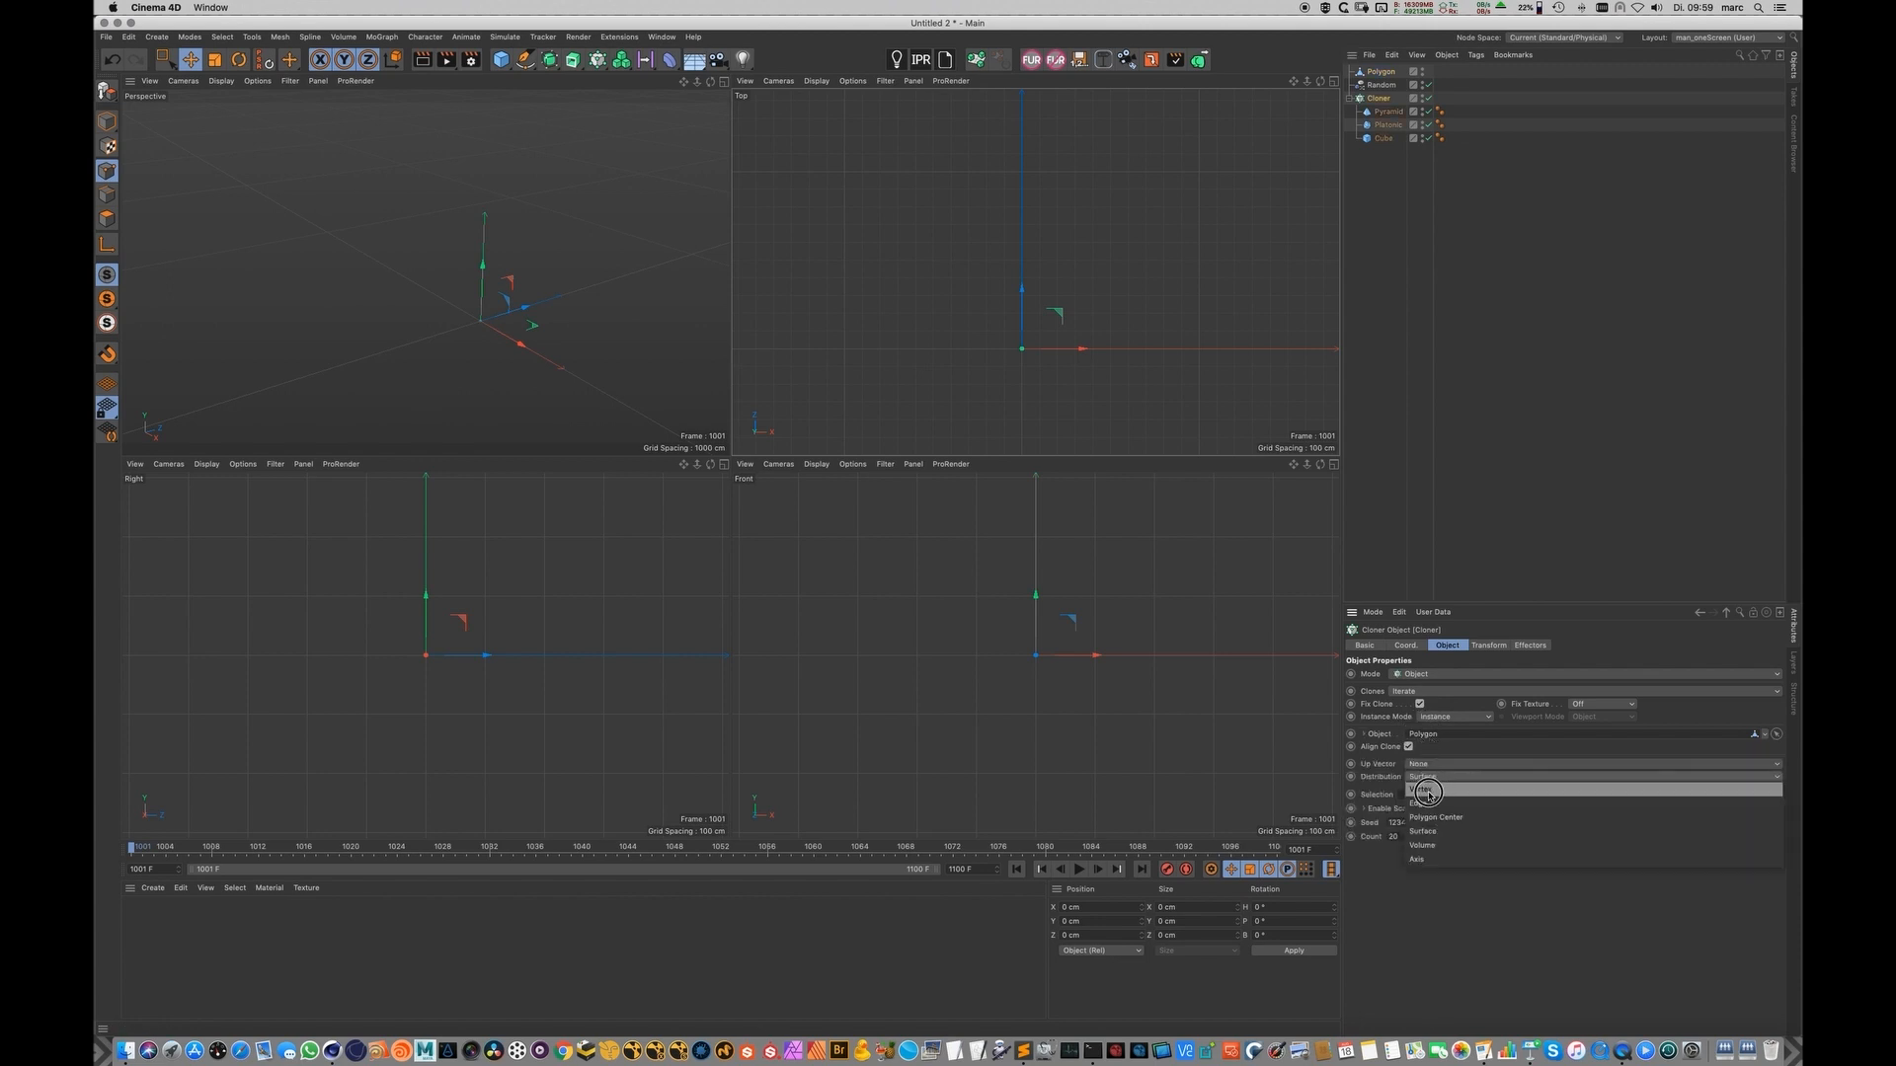
pyautogui.click(1434, 790)
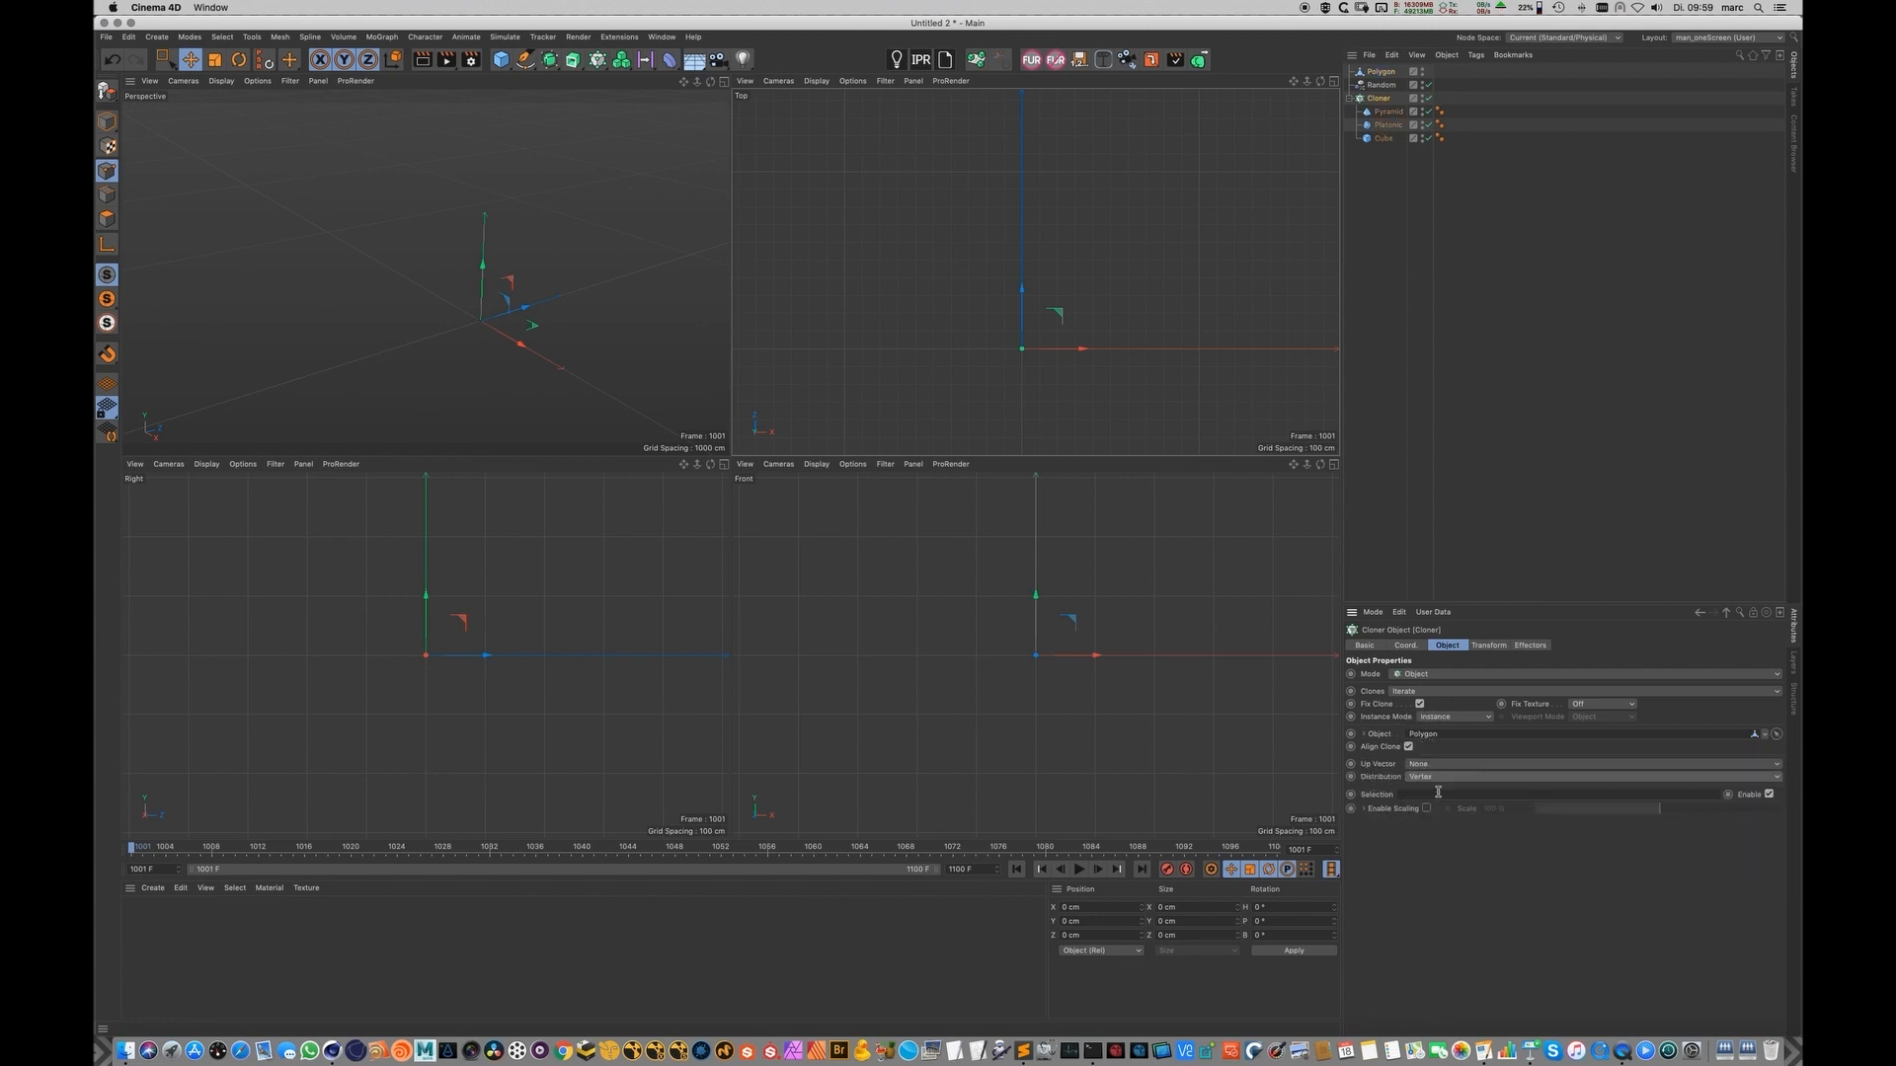
# Step: Select the Polygon object and add seven points in a ring around the origin in the Top view using the Move tool
pyautogui.click(1412, 211)
pyautogui.click(1386, 75)
pyautogui.keyDown('alt'); pyautogui.moveTo(1011, 351); pyautogui.dragTo(1033, 270, button='middle'); pyautogui.keyUp('alt')
pyautogui.keyDown('alt'); pyautogui.moveTo(1033, 271); pyautogui.dragTo(1139, 268, button='right'); pyautogui.keyUp('alt')
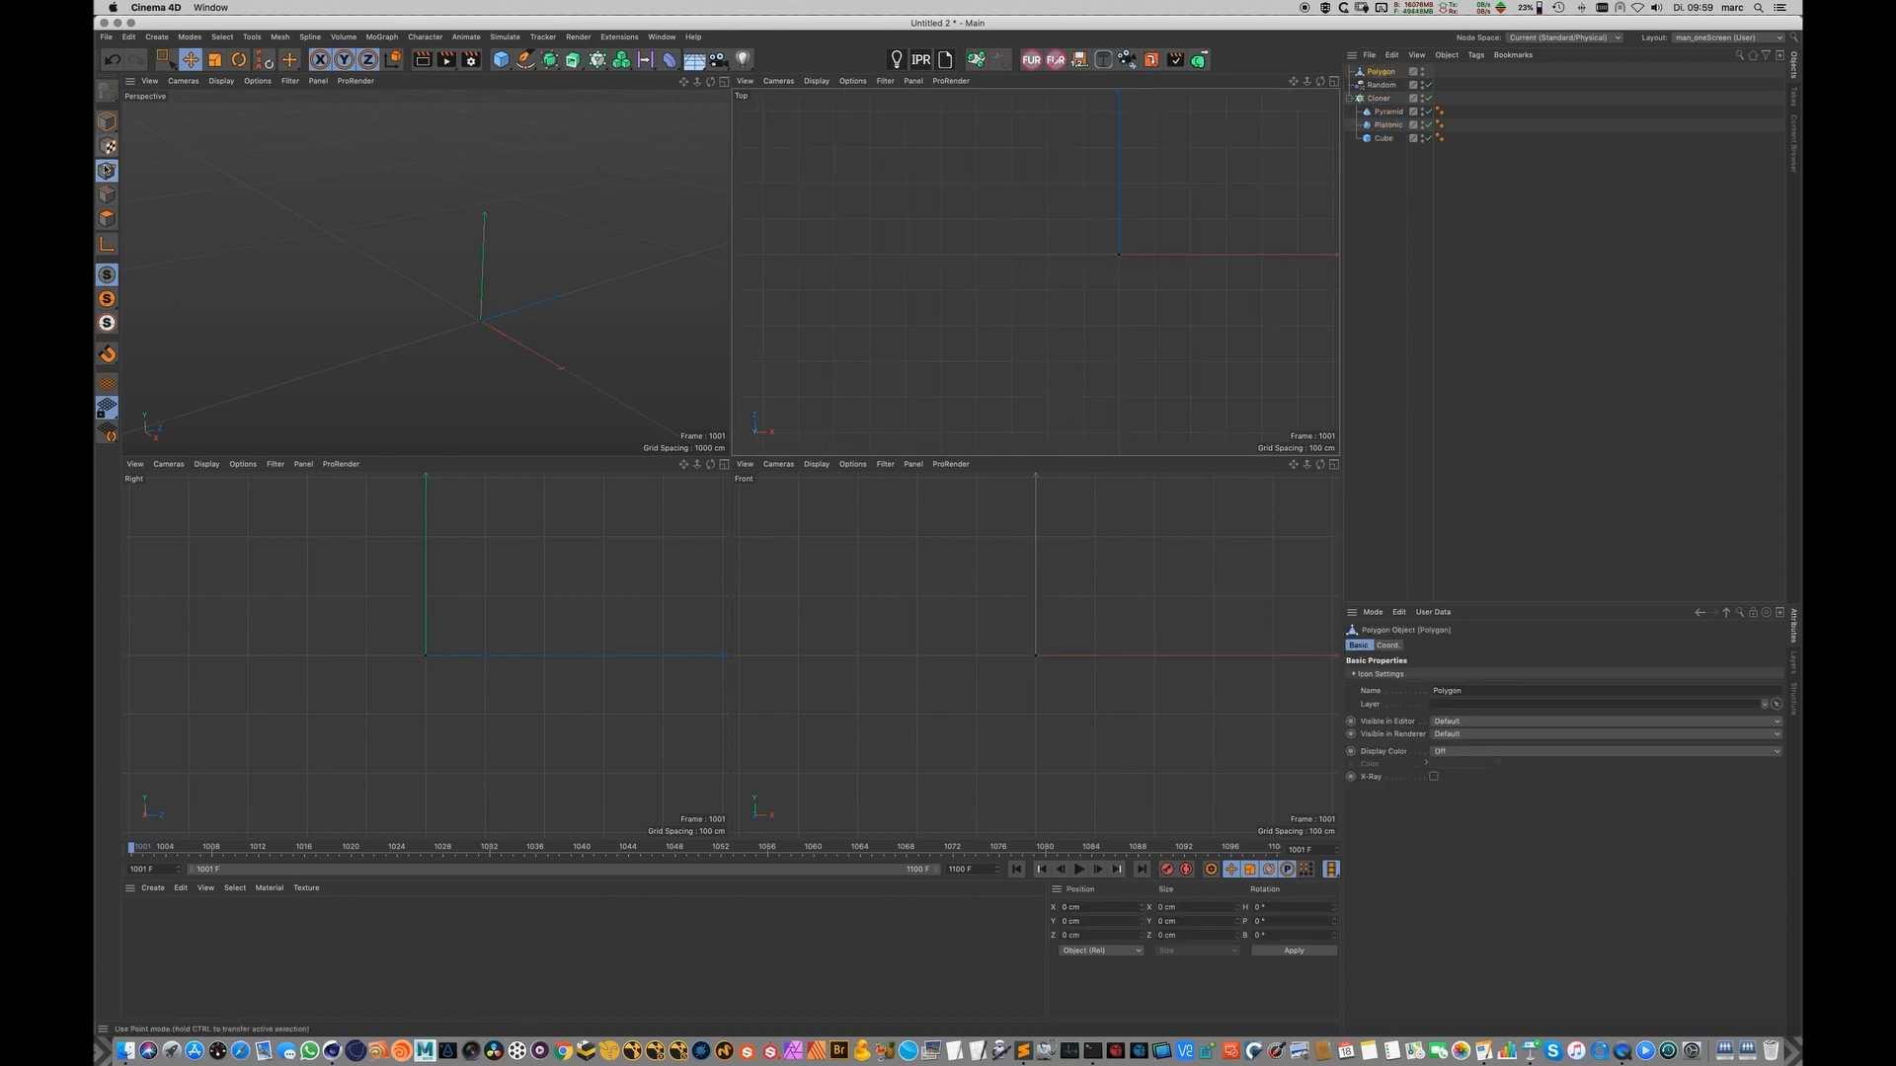
pyautogui.click(192, 62)
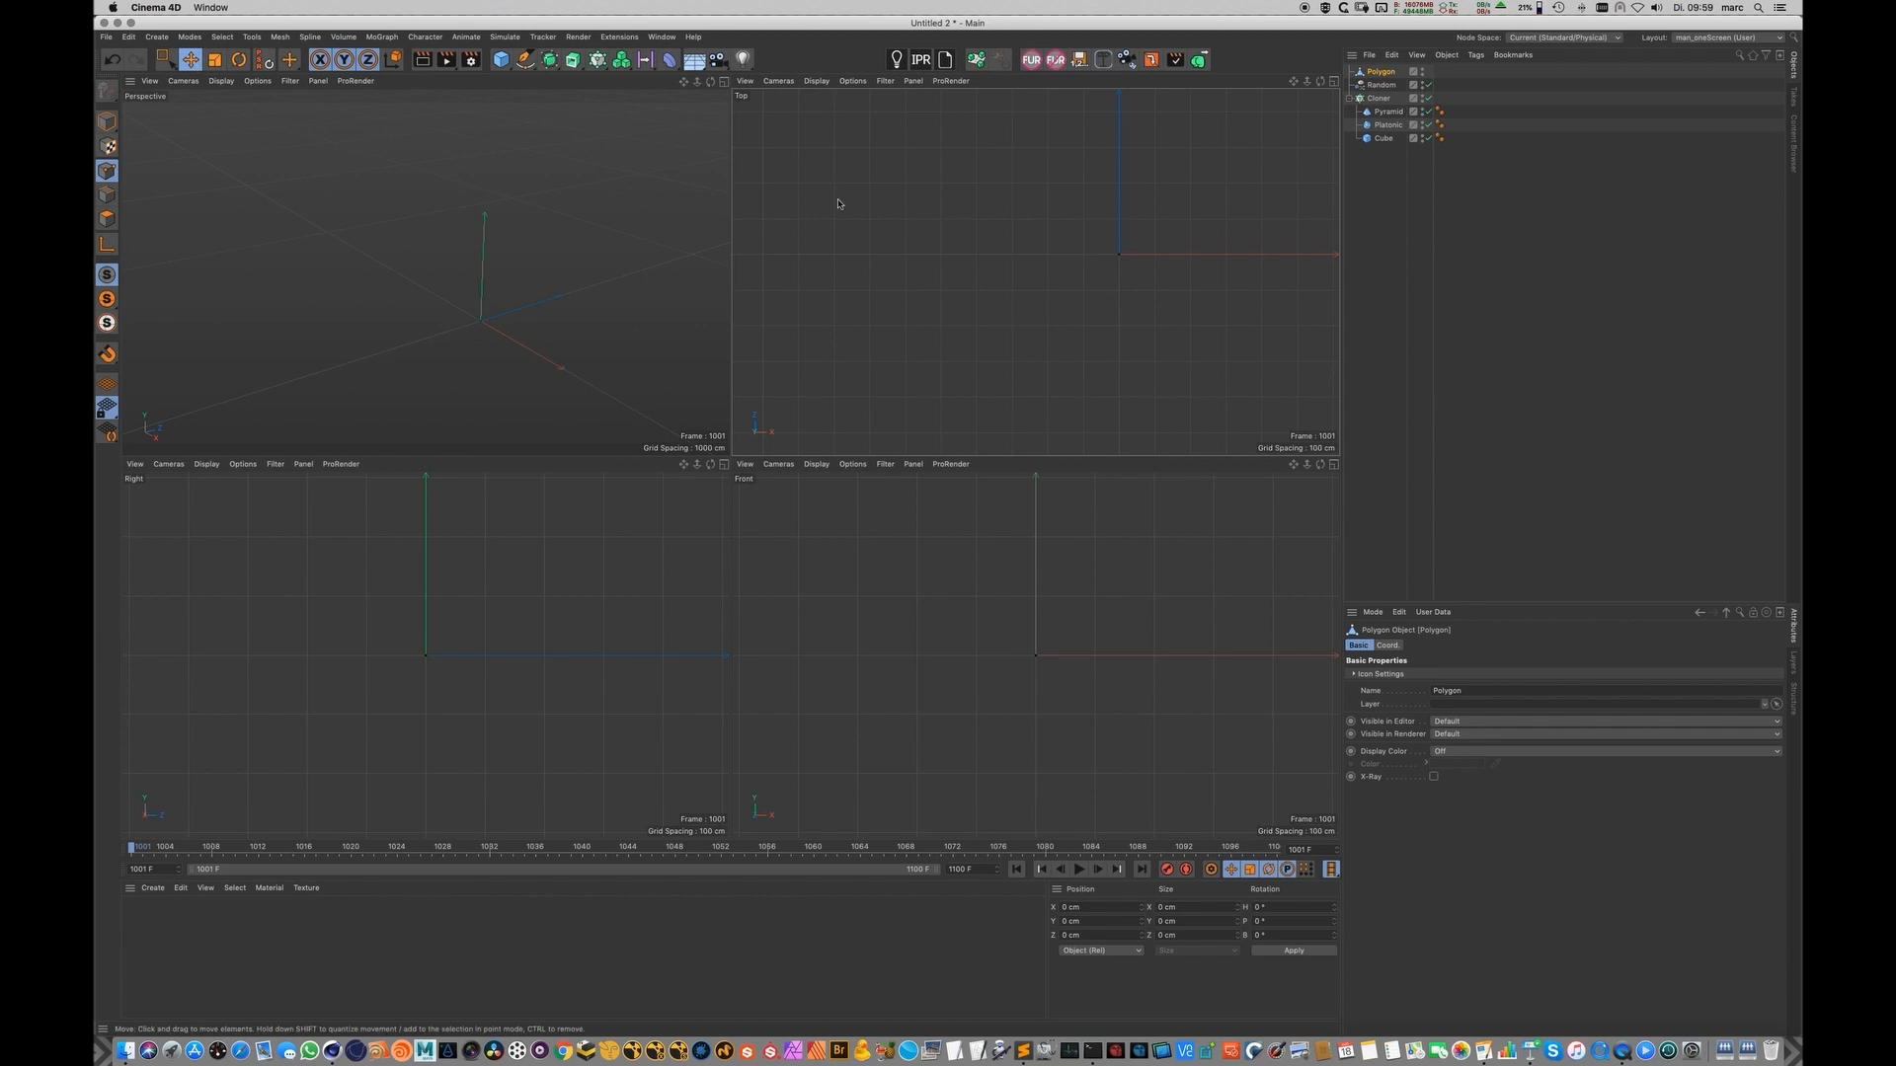
pyautogui.keyDown('alt'); pyautogui.moveTo(996, 373); pyautogui.dragTo(977, 376, button='middle'); pyautogui.keyUp('alt')
pyautogui.keyDown('ctrl'); pyautogui.click(904, 294); pyautogui.keyUp('ctrl')
pyautogui.keyDown('ctrl'); pyautogui.click(966, 213); pyautogui.keyUp('ctrl')
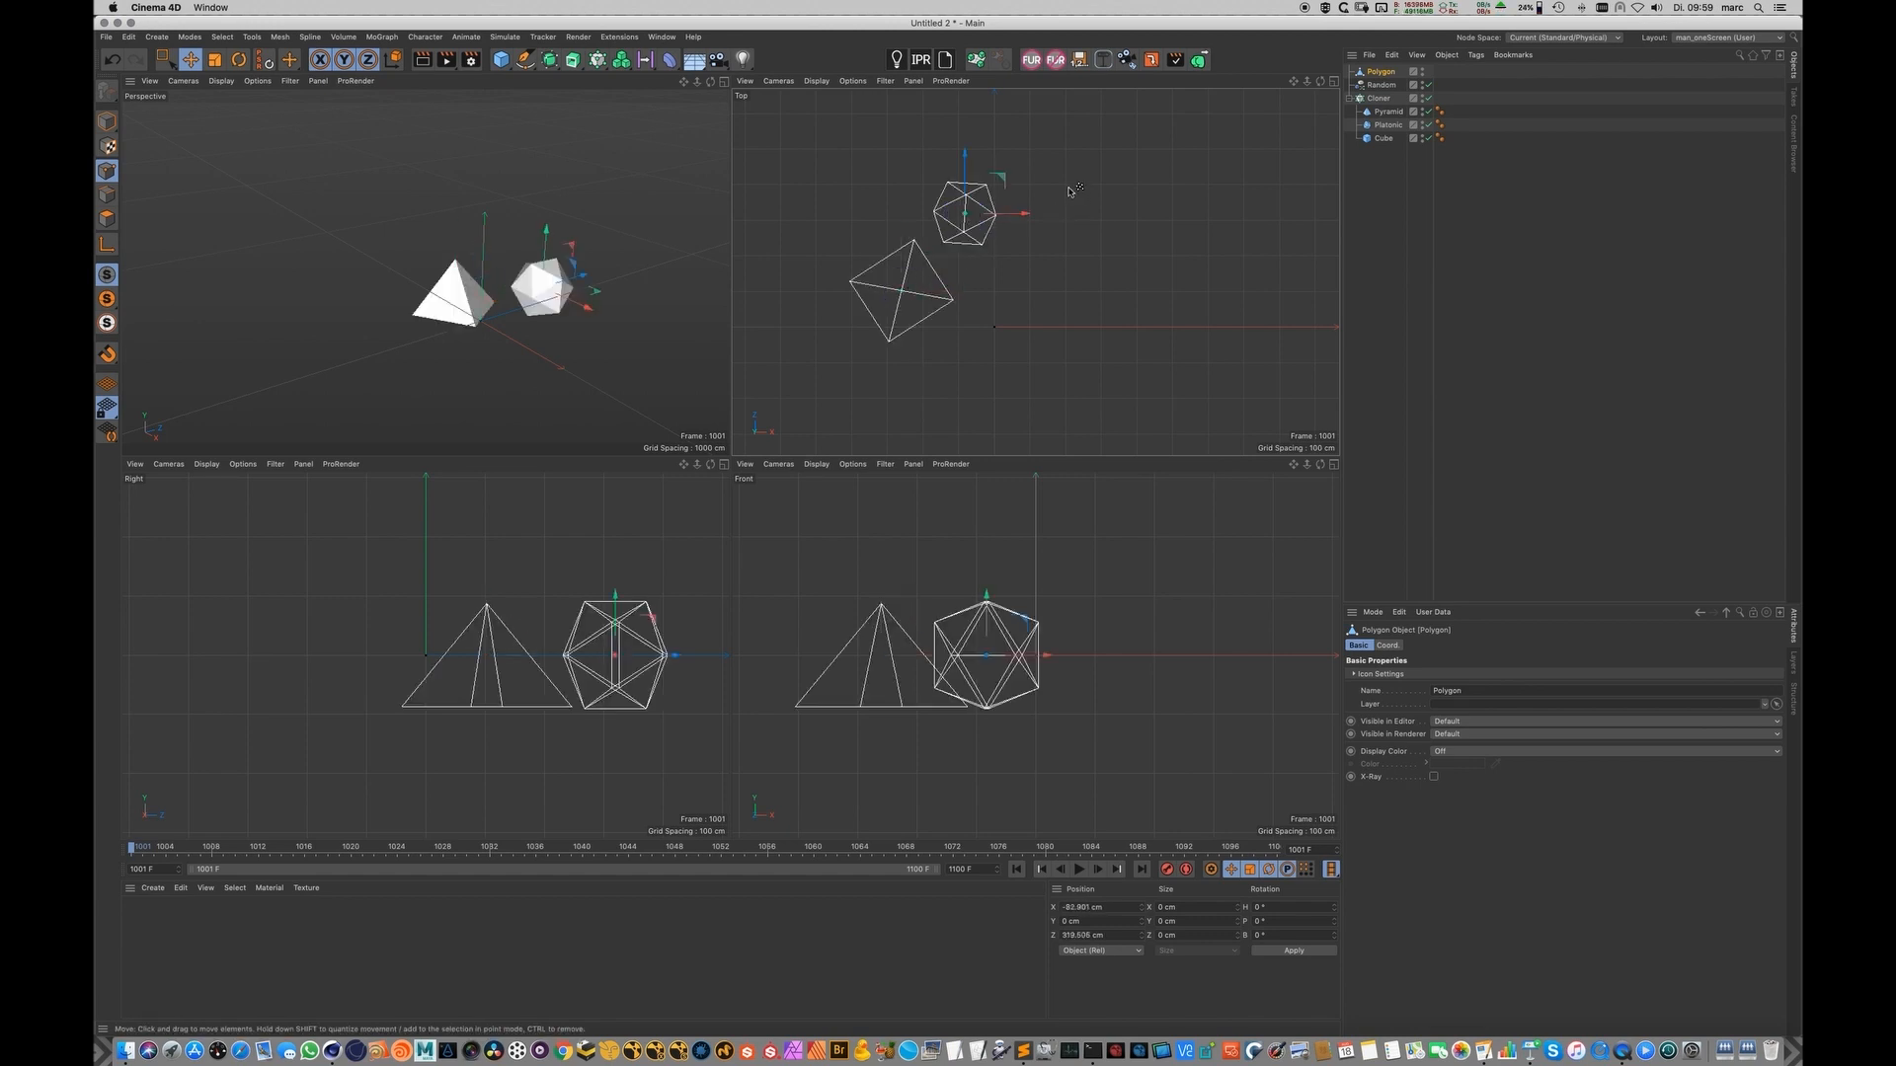
pyautogui.keyDown('ctrl'); pyautogui.click(1068, 188); pyautogui.keyUp('ctrl')
pyautogui.keyDown('ctrl'); pyautogui.click(1135, 266); pyautogui.keyUp('ctrl')
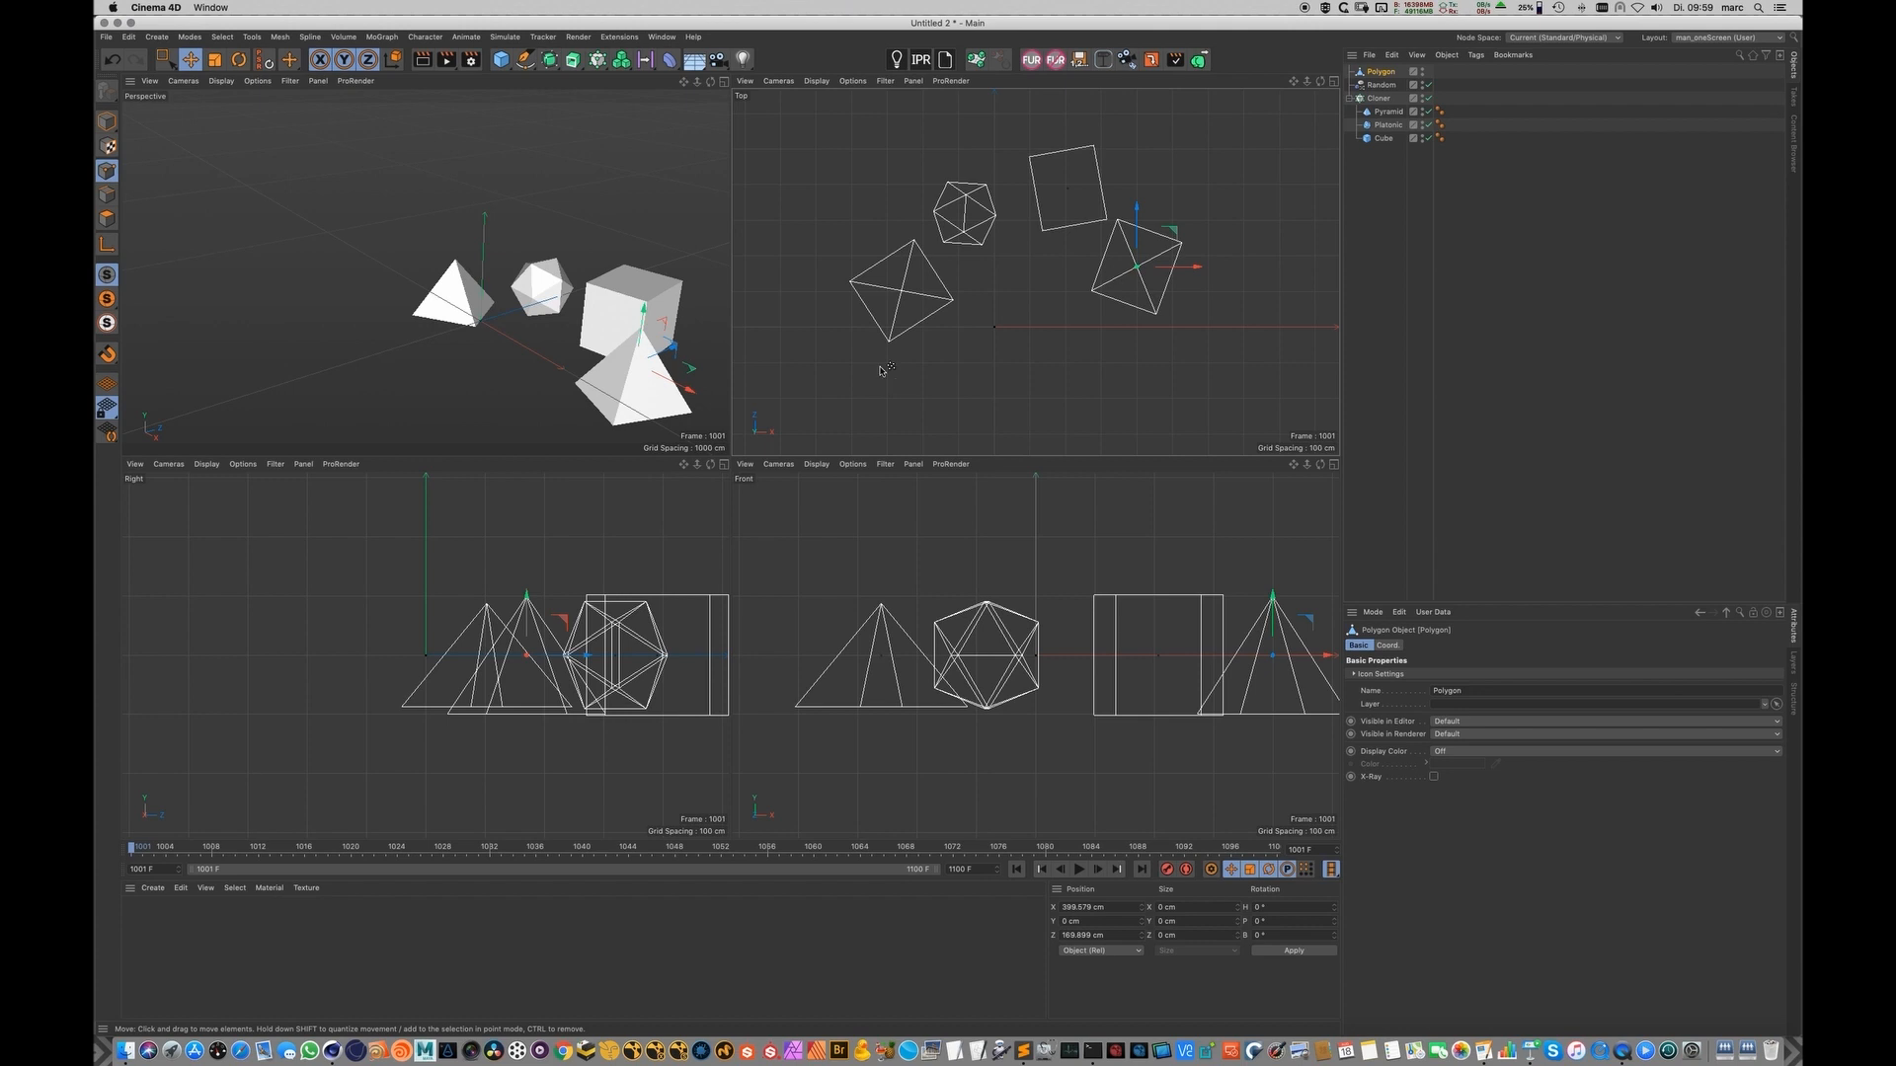
pyautogui.keyDown('ctrl'); pyautogui.click(1197, 338); pyautogui.keyUp('ctrl')
pyautogui.keyDown('ctrl'); pyautogui.click(1183, 398); pyautogui.keyUp('ctrl')
pyautogui.keyDown('ctrl'); pyautogui.click(946, 405); pyautogui.keyUp('ctrl')
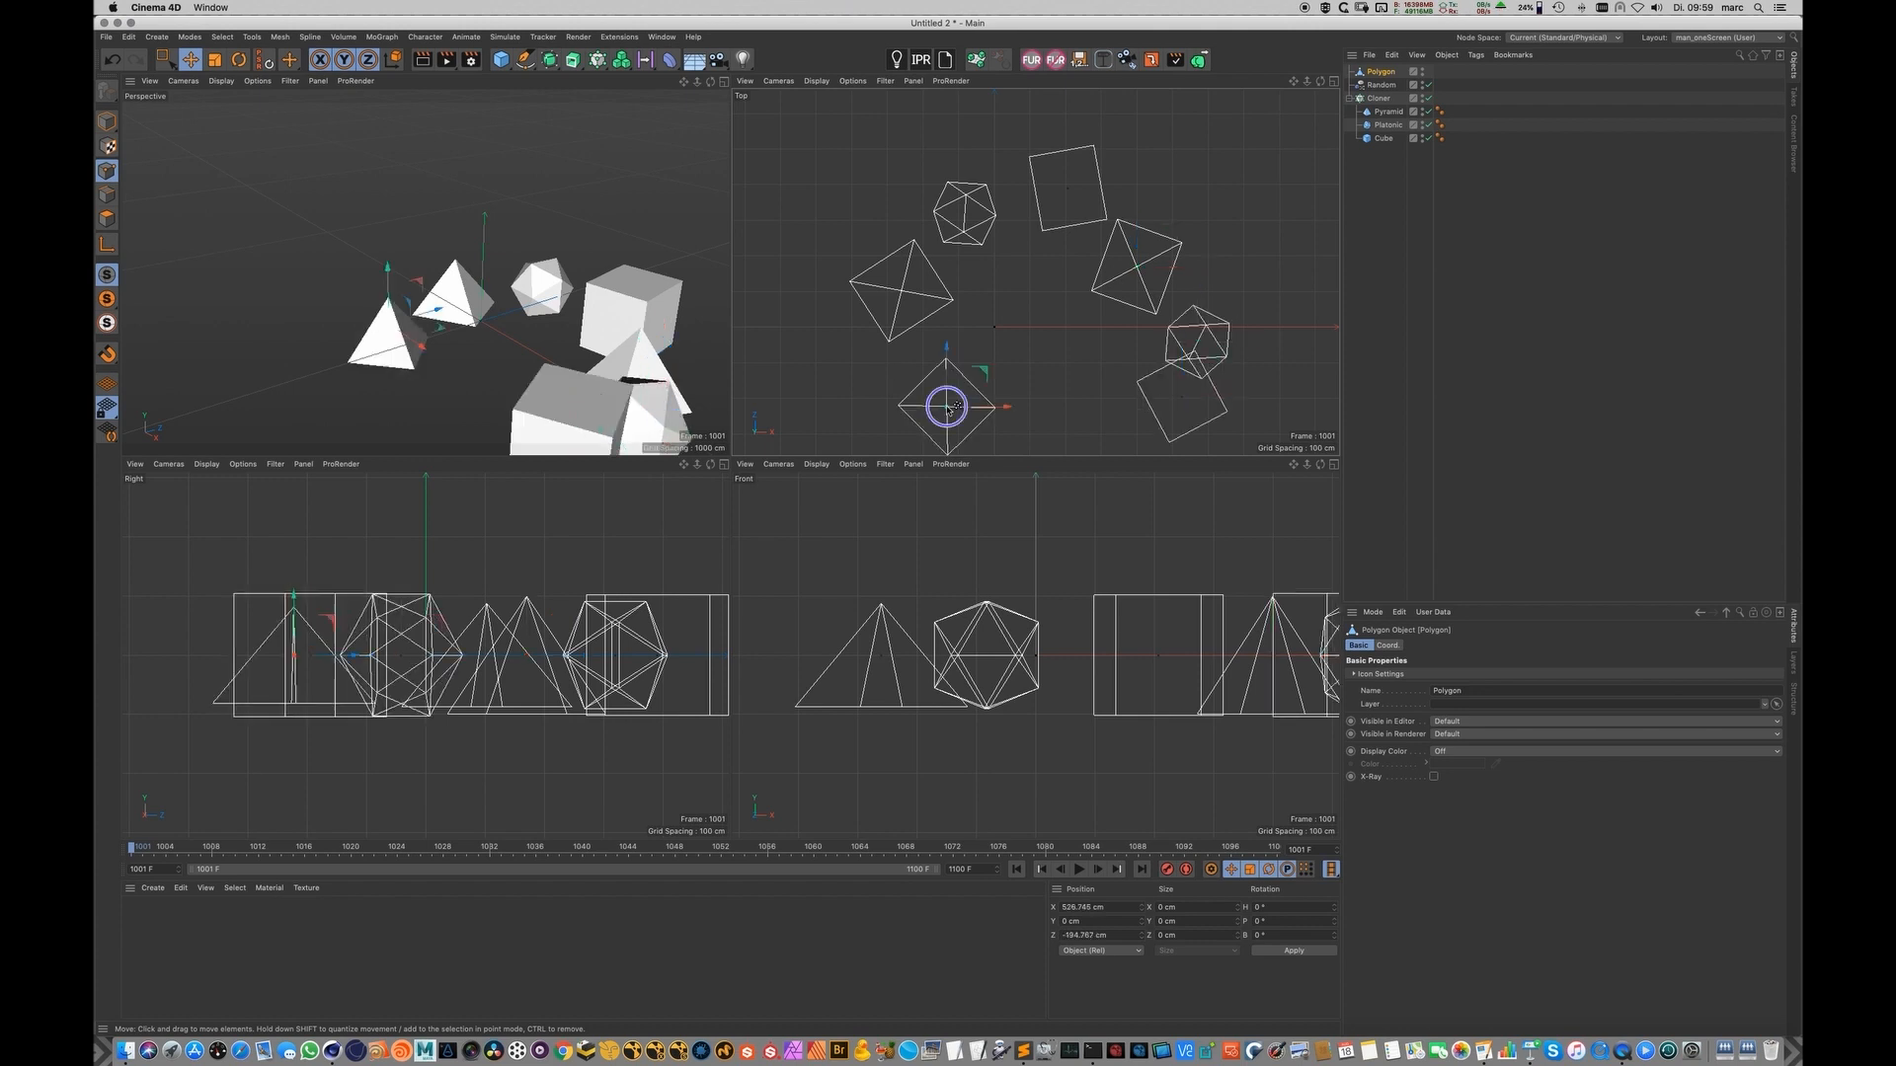
# Step: Extend the Polygon object with about fourteen more points in an irregular chain trailing away from the ring in the Top view
pyautogui.scroll(-8, 988, 325)
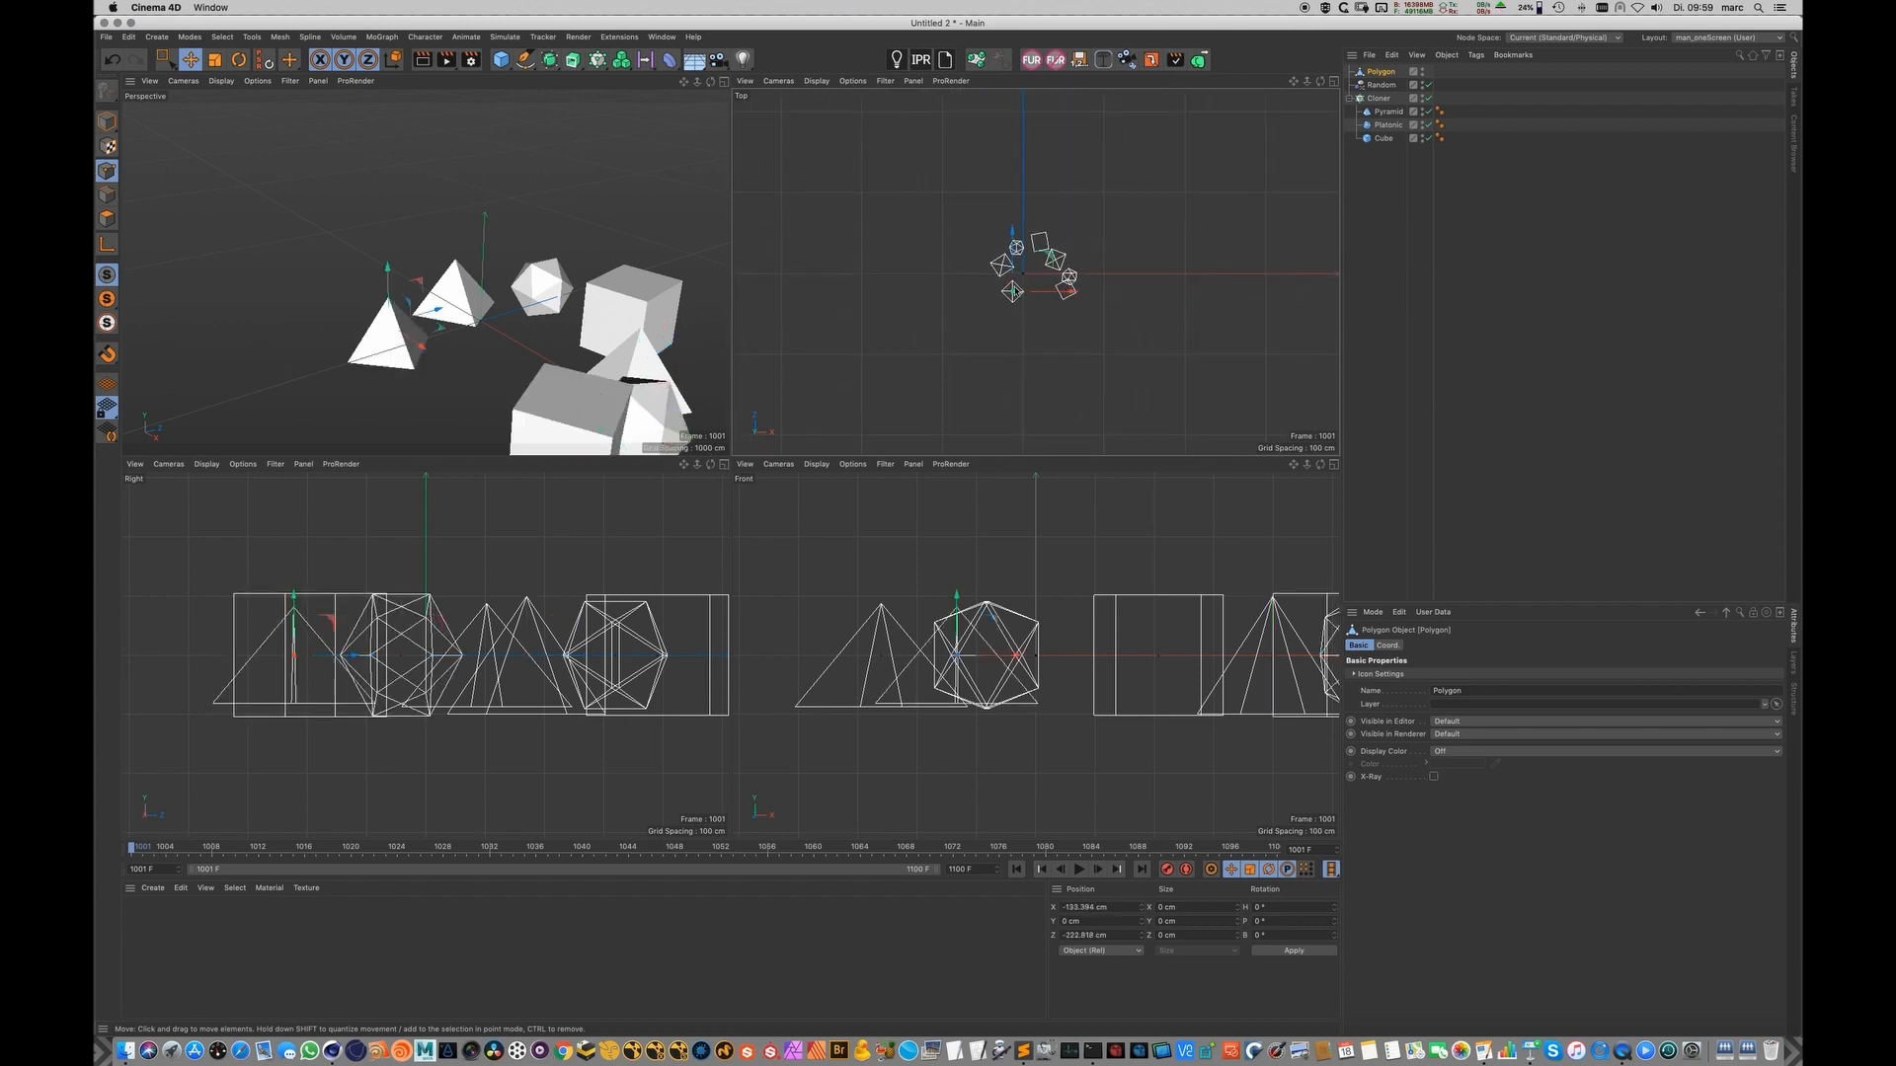
pyautogui.keyDown('ctrl'); pyautogui.click(926, 303); pyautogui.keyUp('ctrl')
pyautogui.keyDown('ctrl'); pyautogui.click(925, 321); pyautogui.keyUp('ctrl')
pyautogui.keyDown('ctrl'); pyautogui.click(916, 339); pyautogui.keyUp('ctrl')
pyautogui.keyDown('ctrl'); pyautogui.click(918, 354); pyautogui.keyUp('ctrl')
pyautogui.keyDown('ctrl'); pyautogui.click(913, 371); pyautogui.keyUp('ctrl')
pyautogui.keyDown('ctrl'); pyautogui.click(924, 378); pyautogui.keyUp('ctrl')
pyautogui.keyDown('ctrl'); pyautogui.click(936, 403); pyautogui.keyUp('ctrl')
pyautogui.keyDown('ctrl'); pyautogui.click(938, 402); pyautogui.keyUp('ctrl')
pyautogui.keyDown('ctrl'); pyautogui.click(934, 427); pyautogui.keyUp('ctrl')
pyautogui.keyDown('ctrl'); pyautogui.click(920, 411); pyautogui.keyUp('ctrl')
pyautogui.keyDown('ctrl'); pyautogui.click(920, 397); pyautogui.keyUp('ctrl')
pyautogui.keyDown('ctrl'); pyautogui.click(900, 373); pyautogui.keyUp('ctrl')
pyautogui.keyDown('ctrl'); pyautogui.click(910, 304); pyautogui.keyUp('ctrl')
pyautogui.keyDown('ctrl'); pyautogui.click(927, 279); pyautogui.keyUp('ctrl')
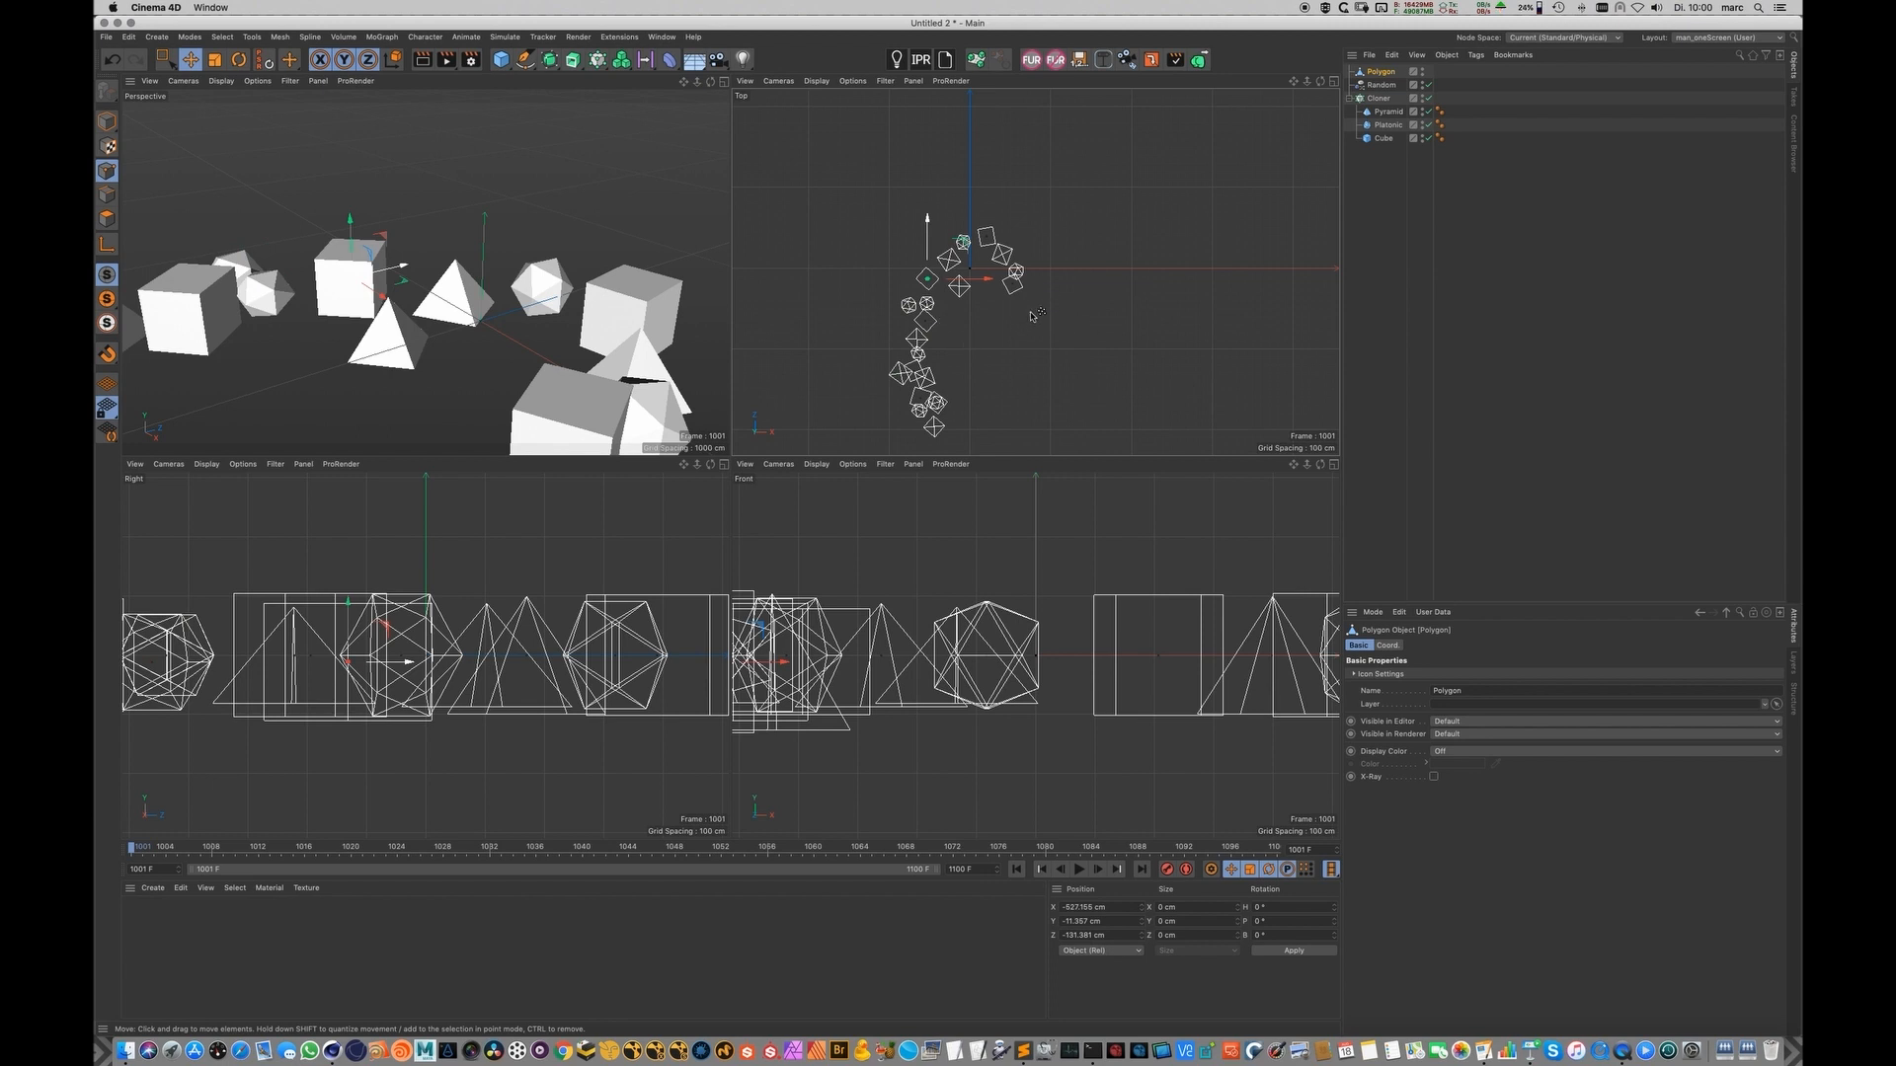
# Step: Nudge the last placed point, select the pyramid's point inside the ring with Rectangle Selection and shift it slightly
pyautogui.moveTo(490, 283)
pyautogui.mouseDown()
pyautogui.moveTo(504, 275)
pyautogui.moveTo(480, 279)
pyautogui.mouseUp()
pyautogui.scroll(6, 984, 283)
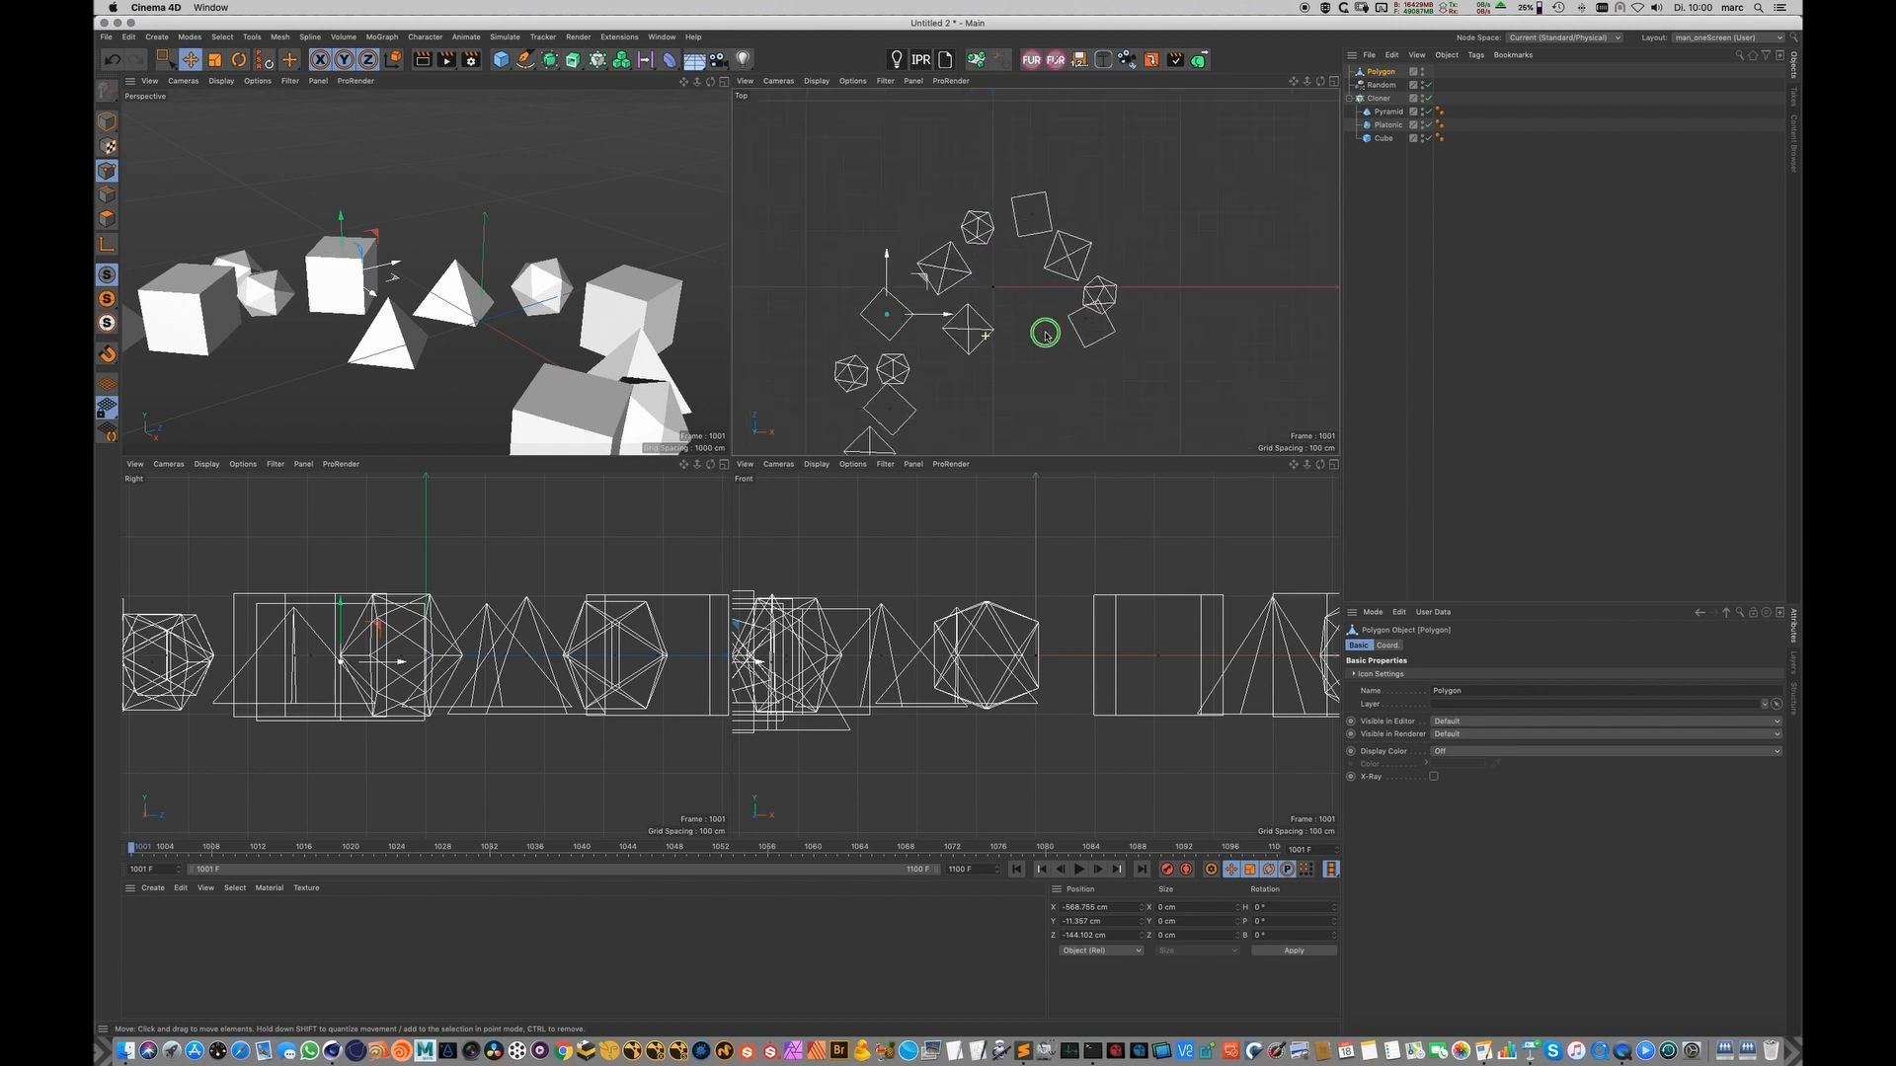
pyautogui.press('0')
pyautogui.moveTo(993, 300); pyautogui.dragTo(934, 354)
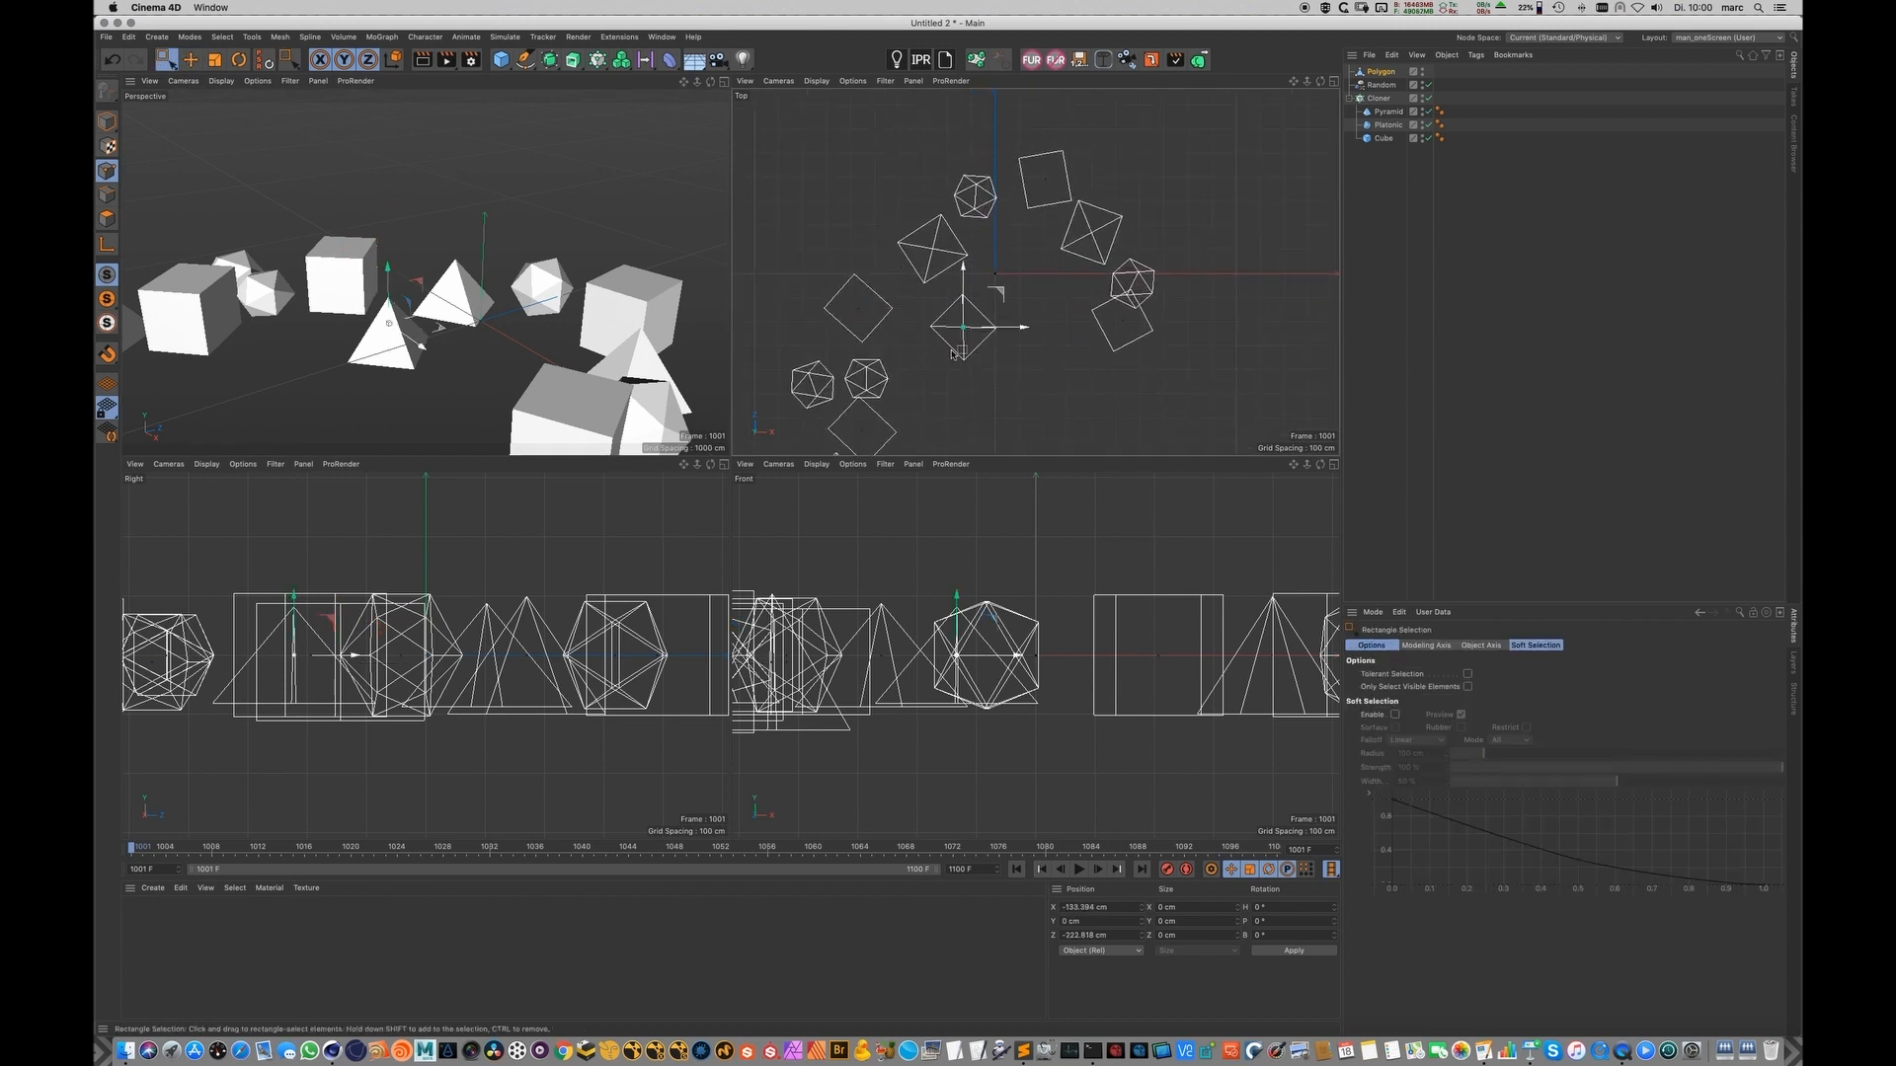
pyautogui.moveTo(998, 300); pyautogui.dragTo(1001, 295)
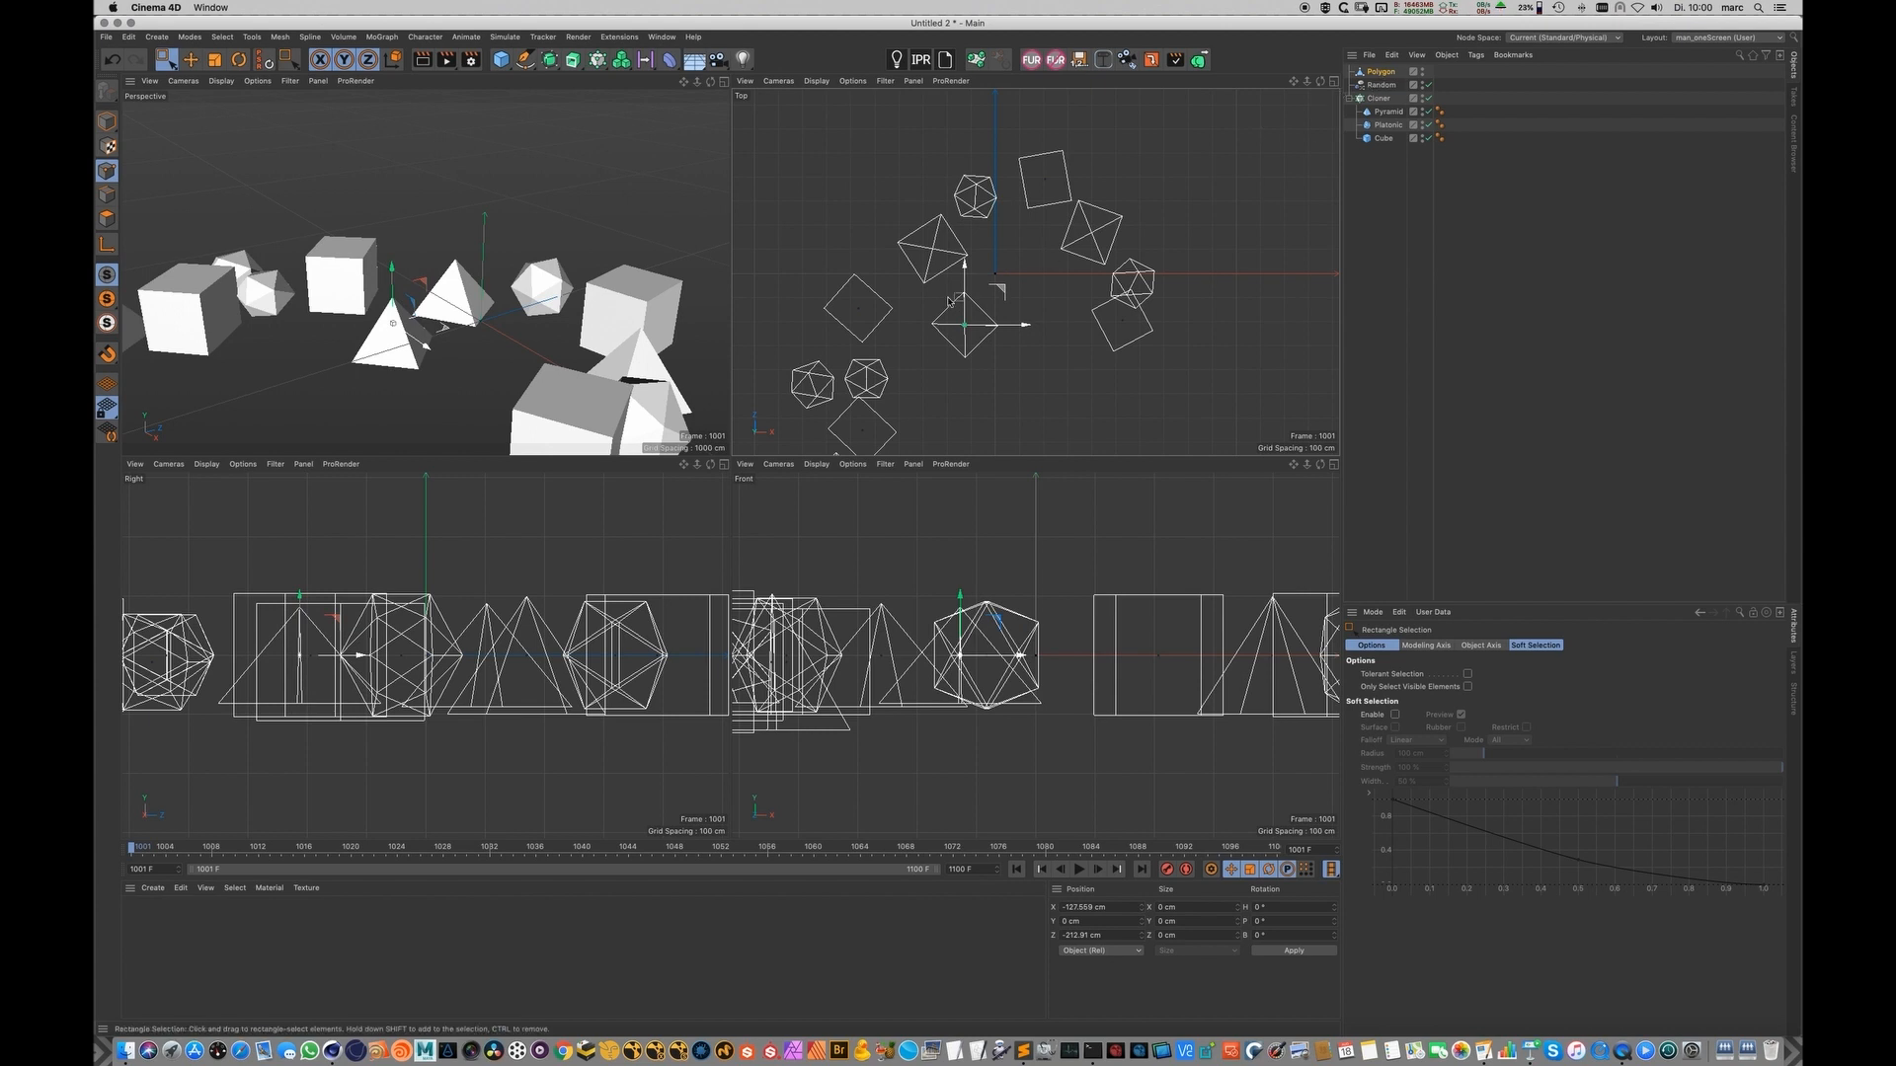
# Step: Move the pyramid's point to about X -246 cm, Z -201 cm, beside the neighbouring pyramid, and clear the point selection
pyautogui.keyDown('alt'); pyautogui.moveTo(626, 394); pyautogui.dragTo(665, 360); pyautogui.keyUp('alt')
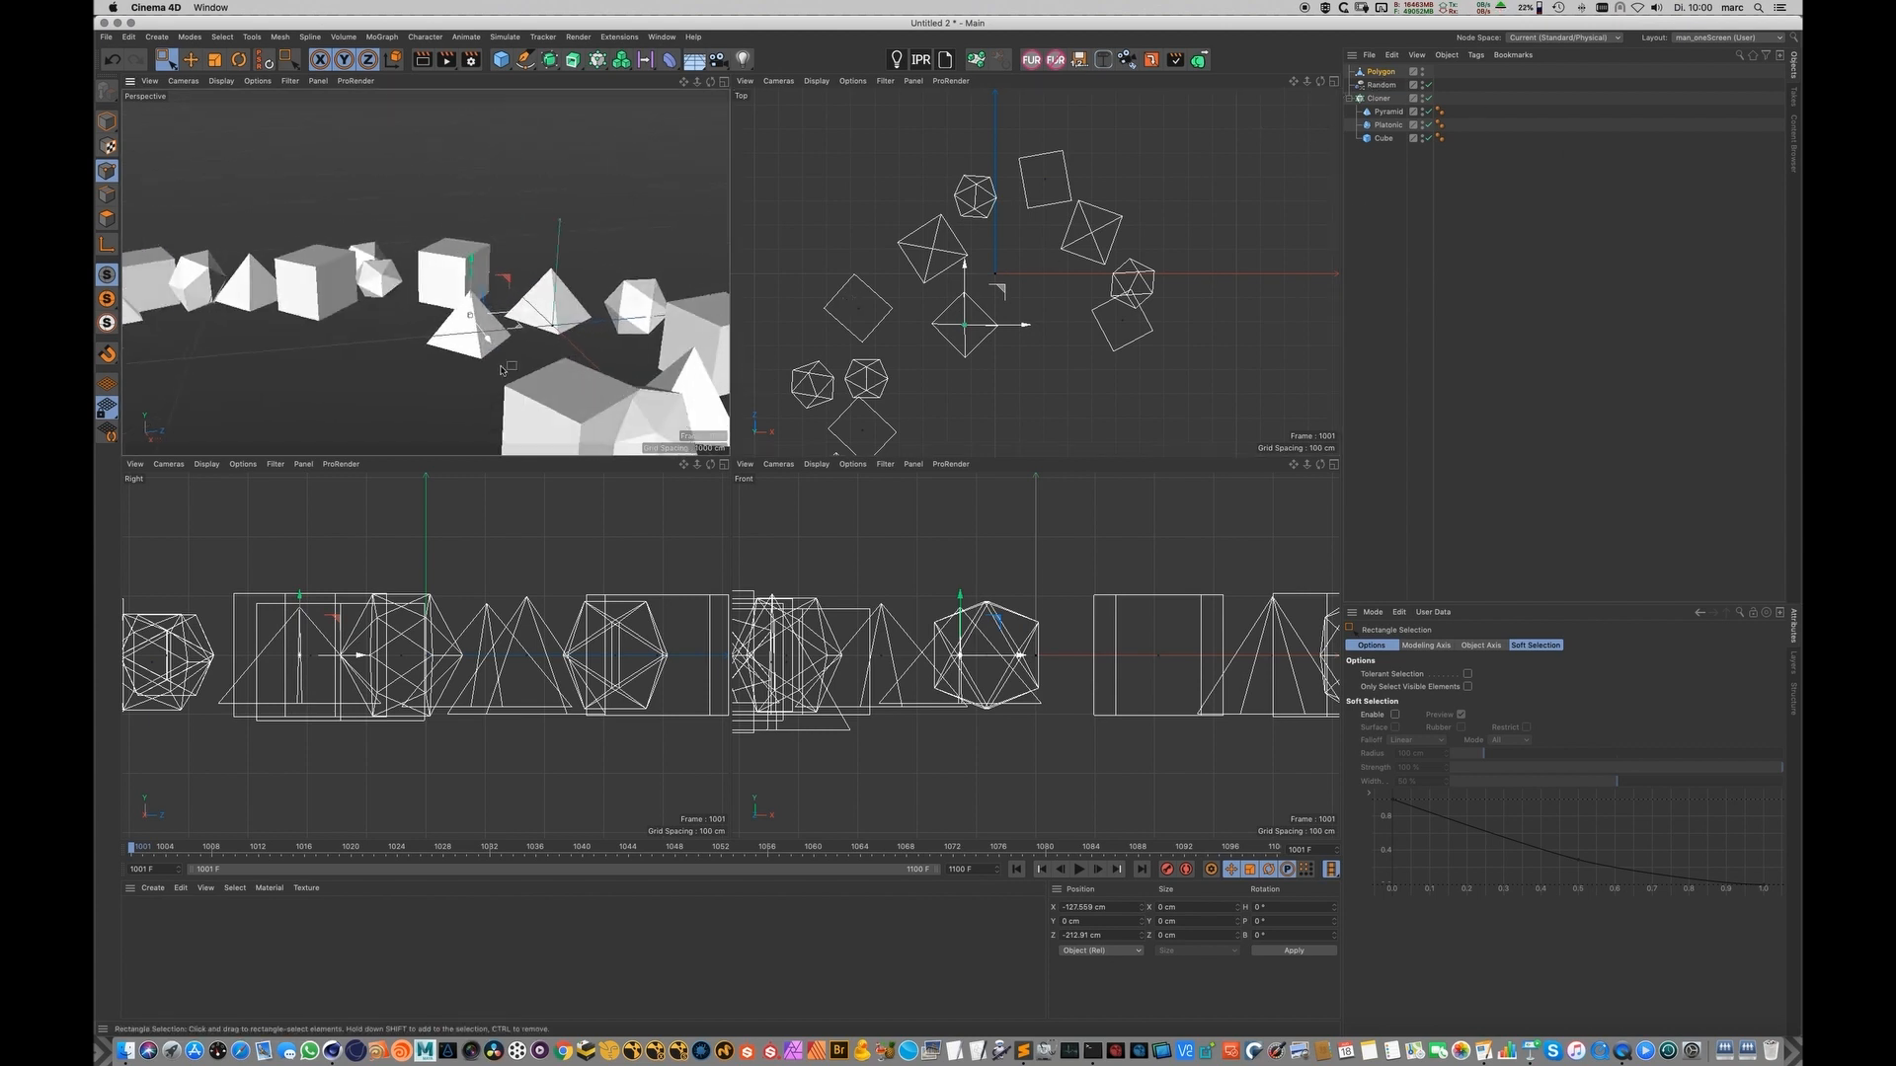
pyautogui.keyDown('alt'); pyautogui.moveTo(666, 361); pyautogui.dragTo(713, 313, button='middle'); pyautogui.keyUp('alt')
pyautogui.scroll(-5, 1079, 335)
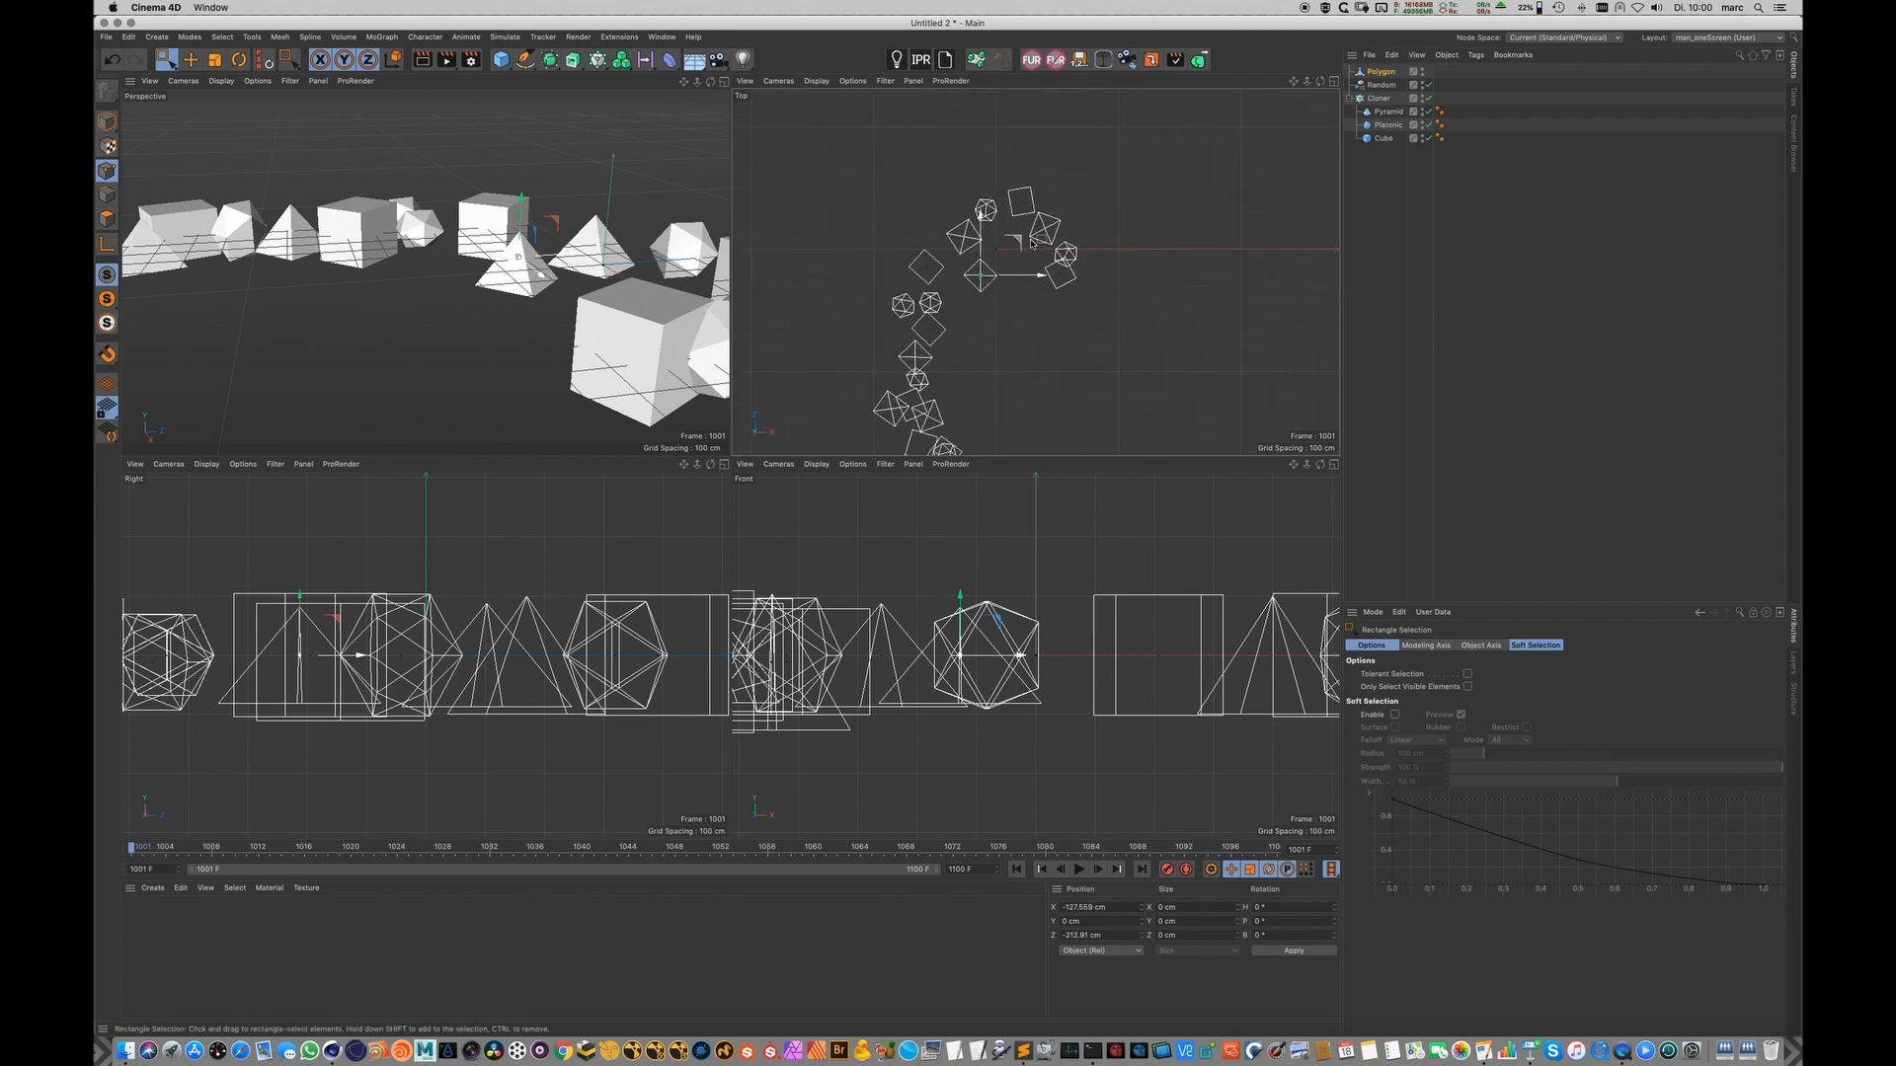
pyautogui.moveTo(1019, 242); pyautogui.dragTo(1007, 243)
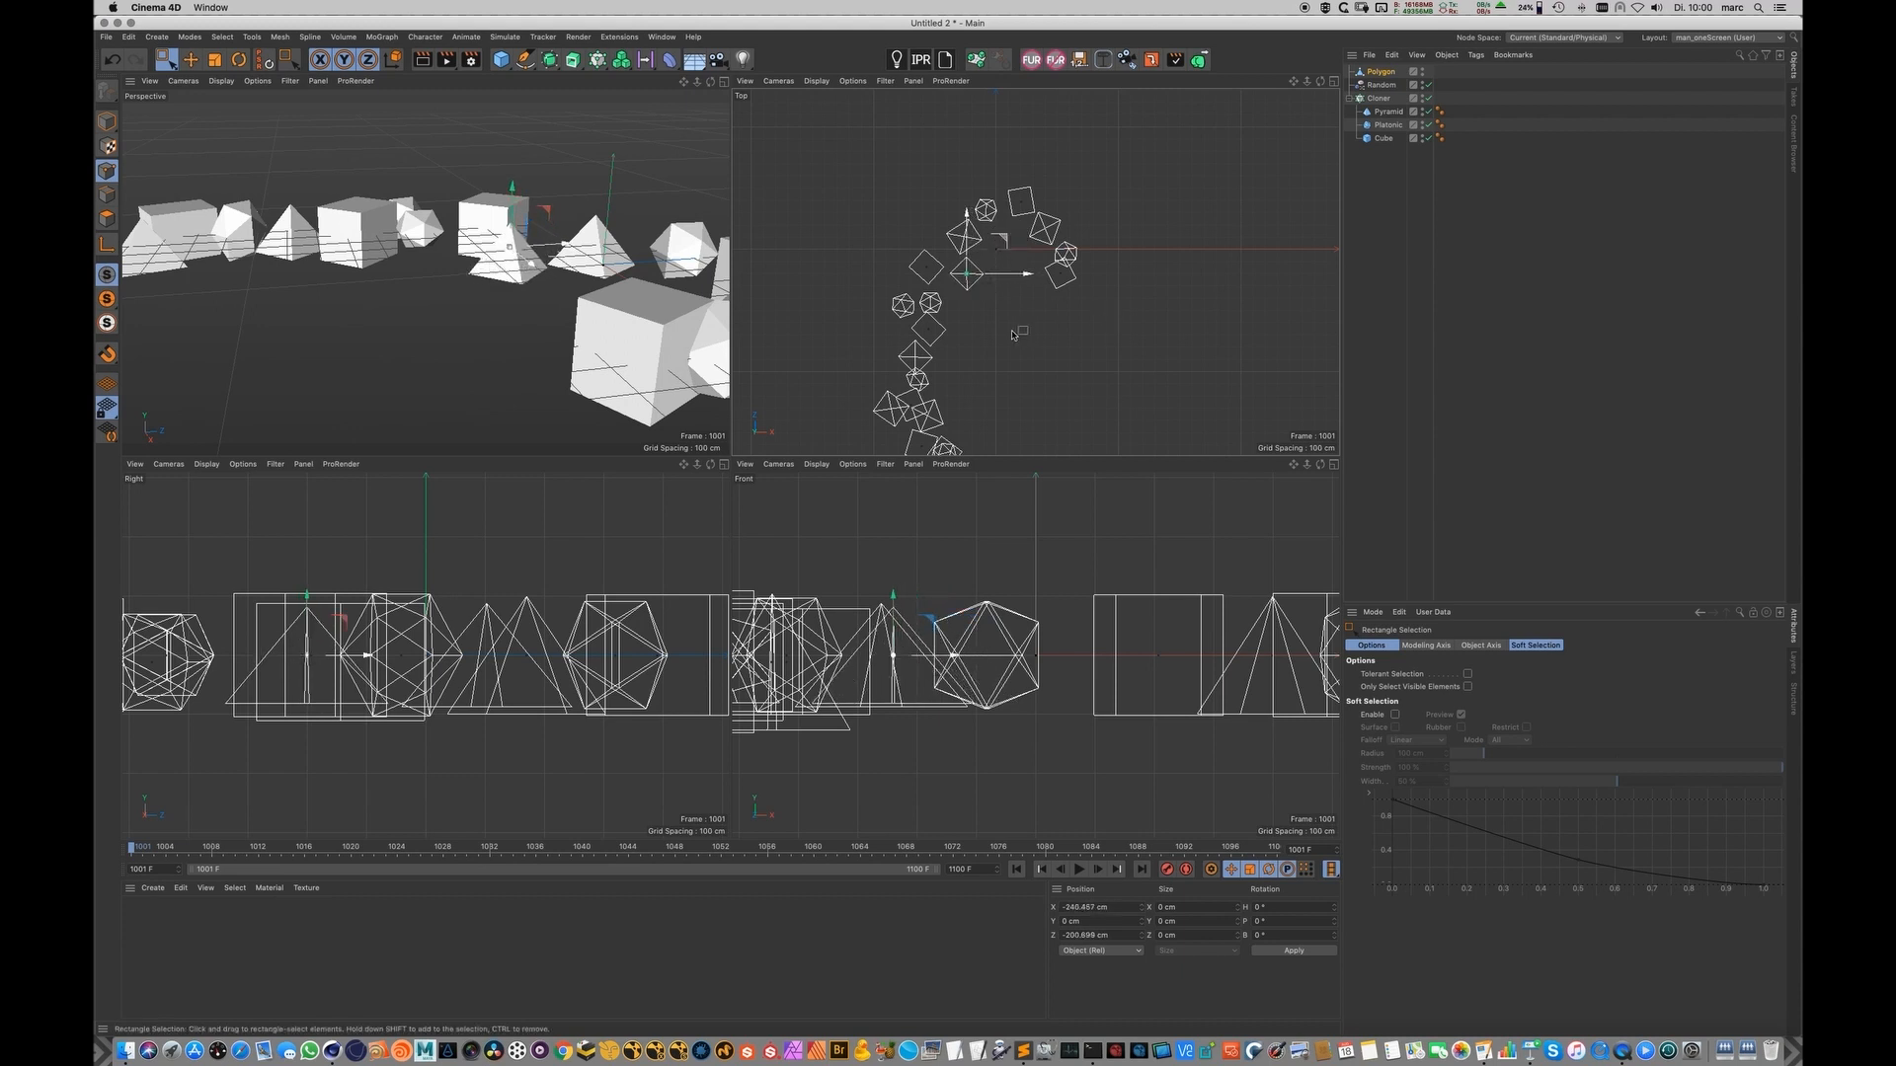
pyautogui.click(1102, 294)
# Step: Set the Random effector's Scale X to 0.22 and heading rotation to 337°, and increase its Scale Y for stronger variation
pyautogui.keyDown('alt'); pyautogui.moveTo(1031, 391); pyautogui.dragTo(1015, 292, button='middle'); pyautogui.keyUp('alt')
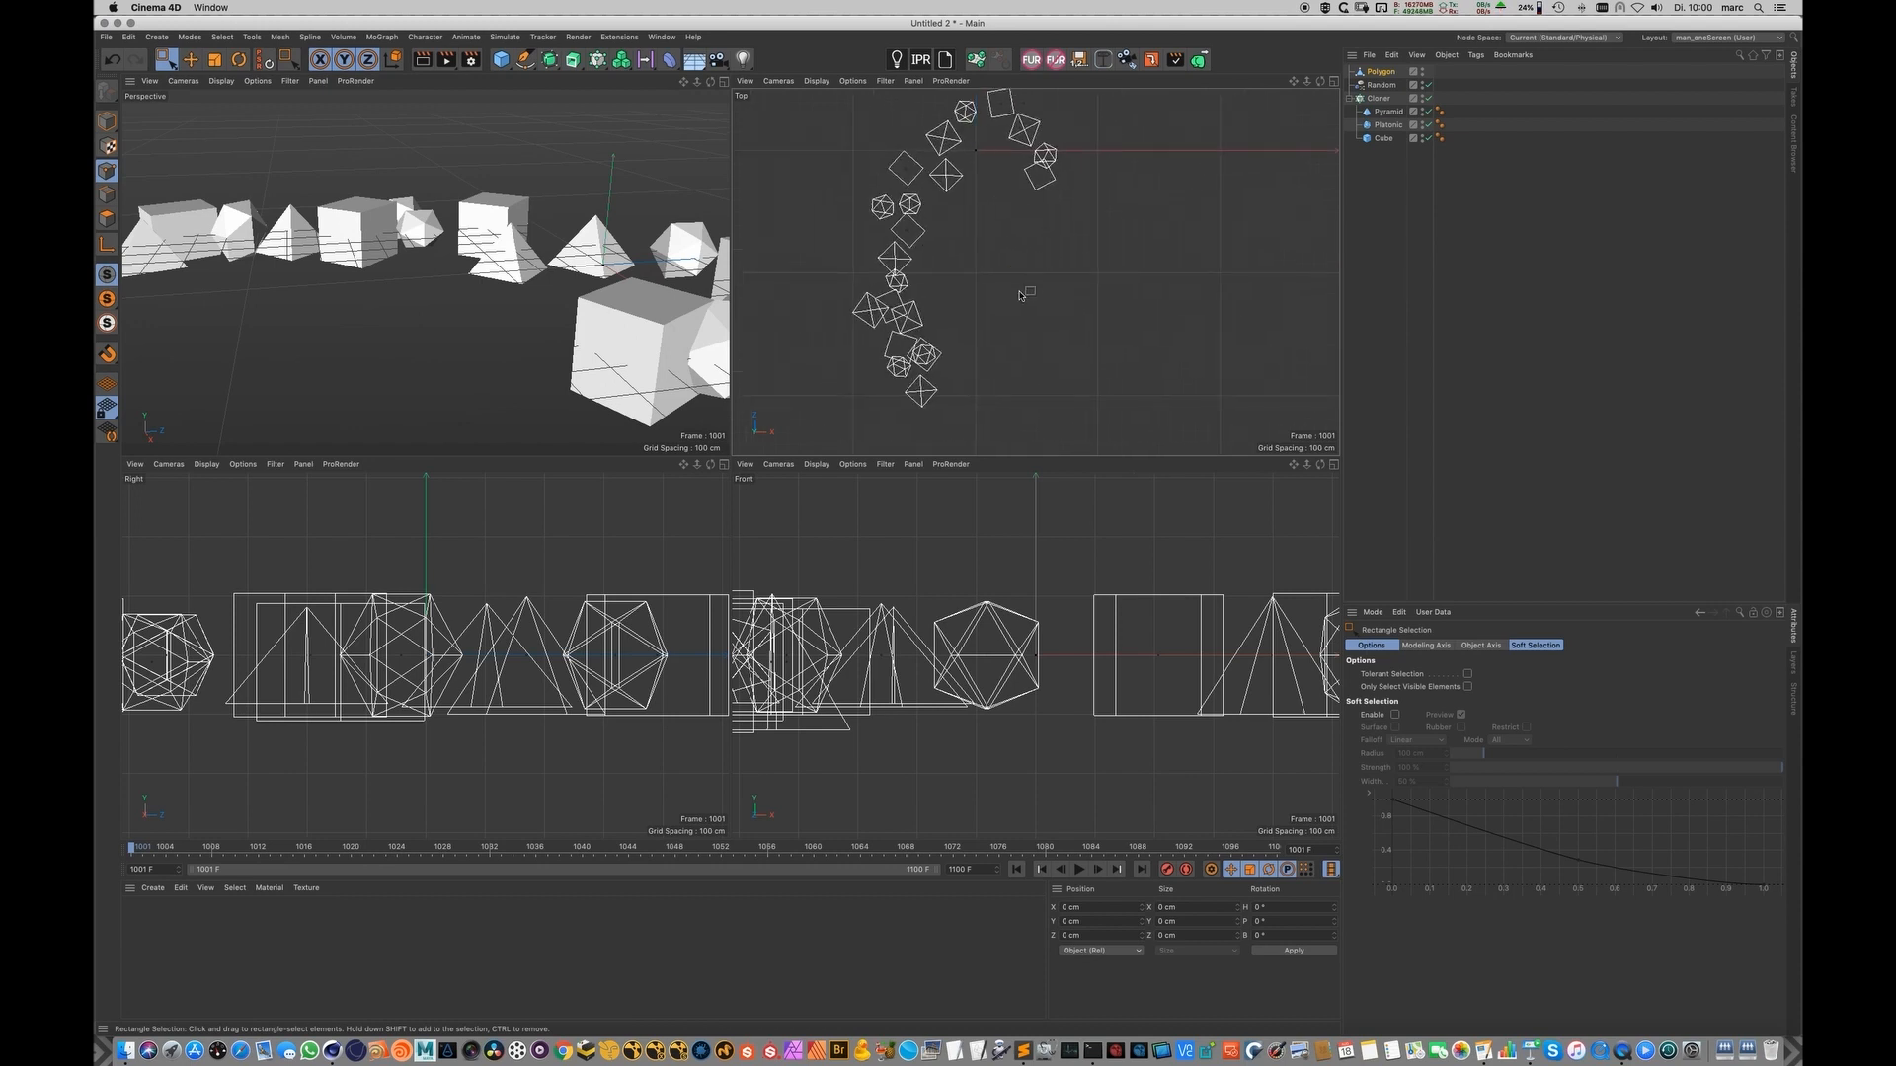
pyautogui.scroll(-3, 988, 309)
pyautogui.keyDown('alt'); pyautogui.moveTo(495, 370); pyautogui.dragTo(497, 359, button='middle'); pyautogui.keyUp('alt')
pyautogui.scroll(-5, 494, 361)
pyautogui.keyDown('alt'); pyautogui.moveTo(601, 354); pyautogui.dragTo(677, 325); pyautogui.keyUp('alt')
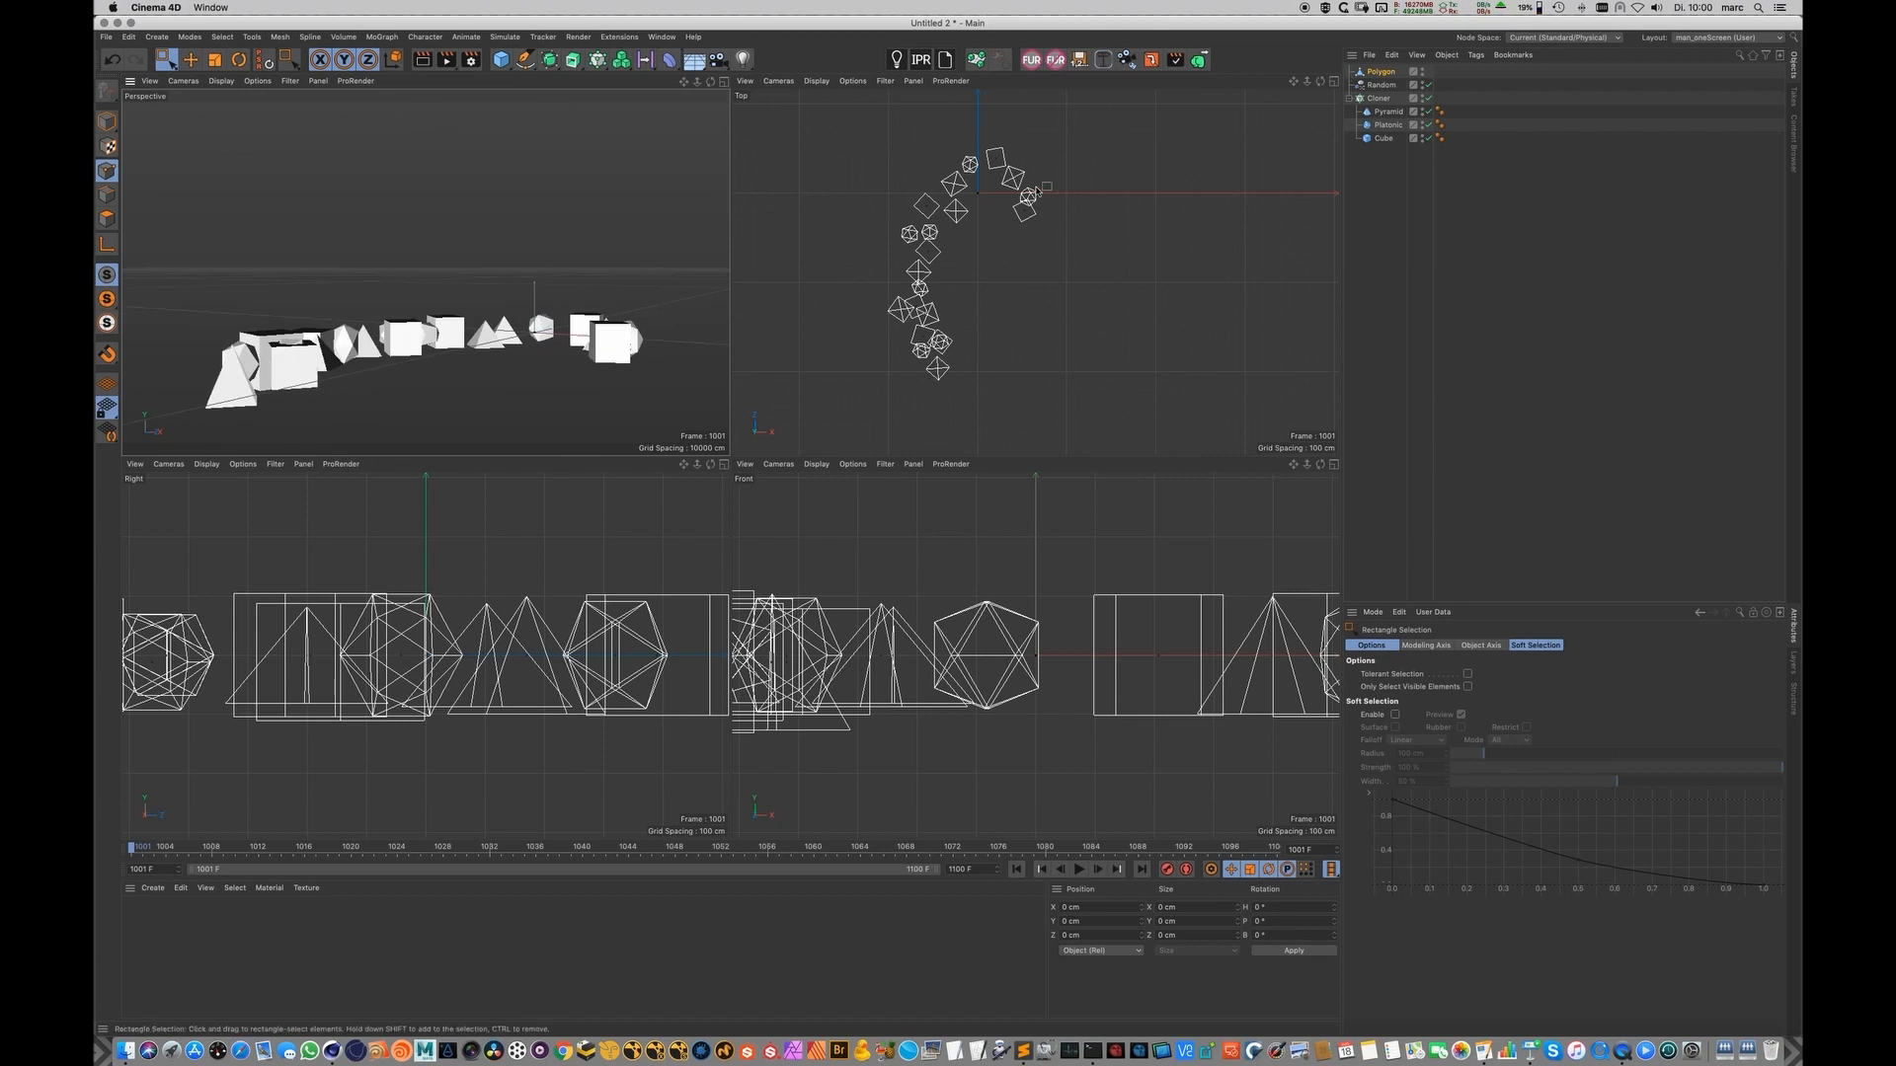
pyautogui.scroll(2, 541, 381)
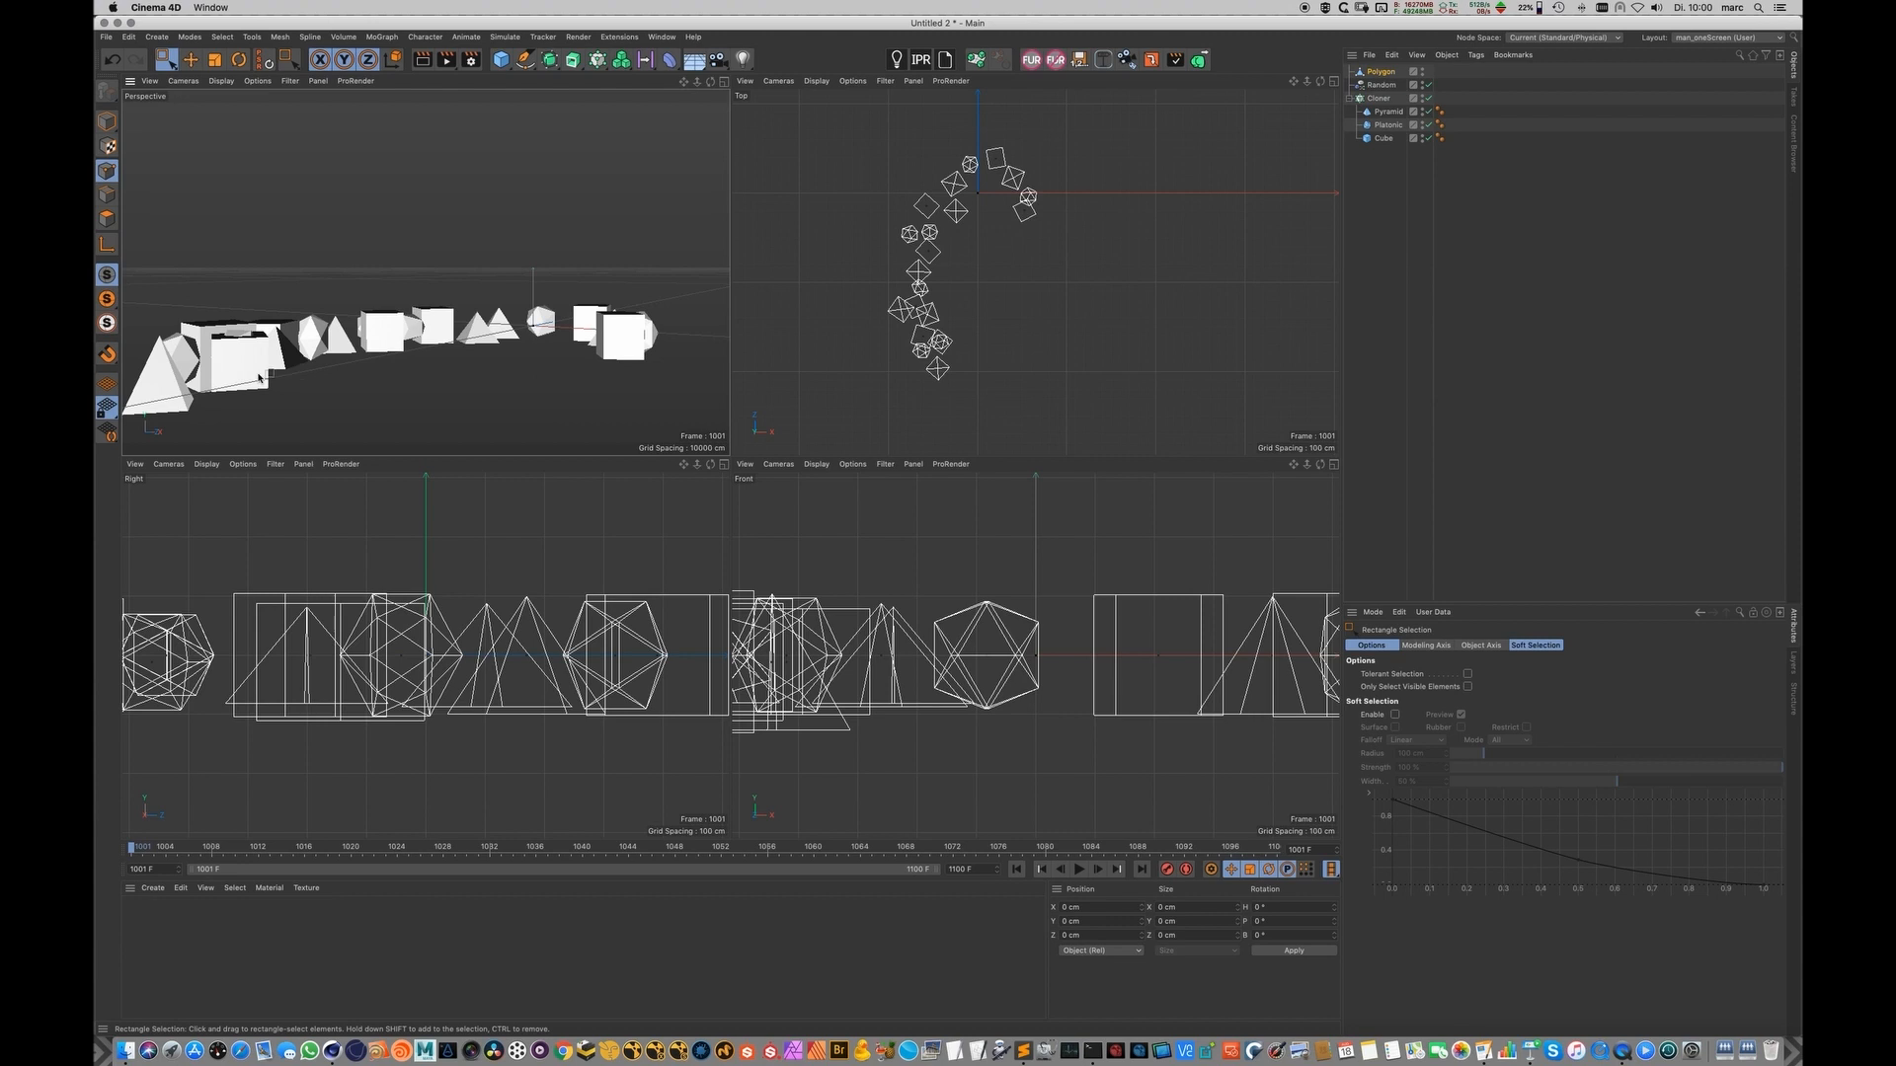
pyautogui.click(1381, 85)
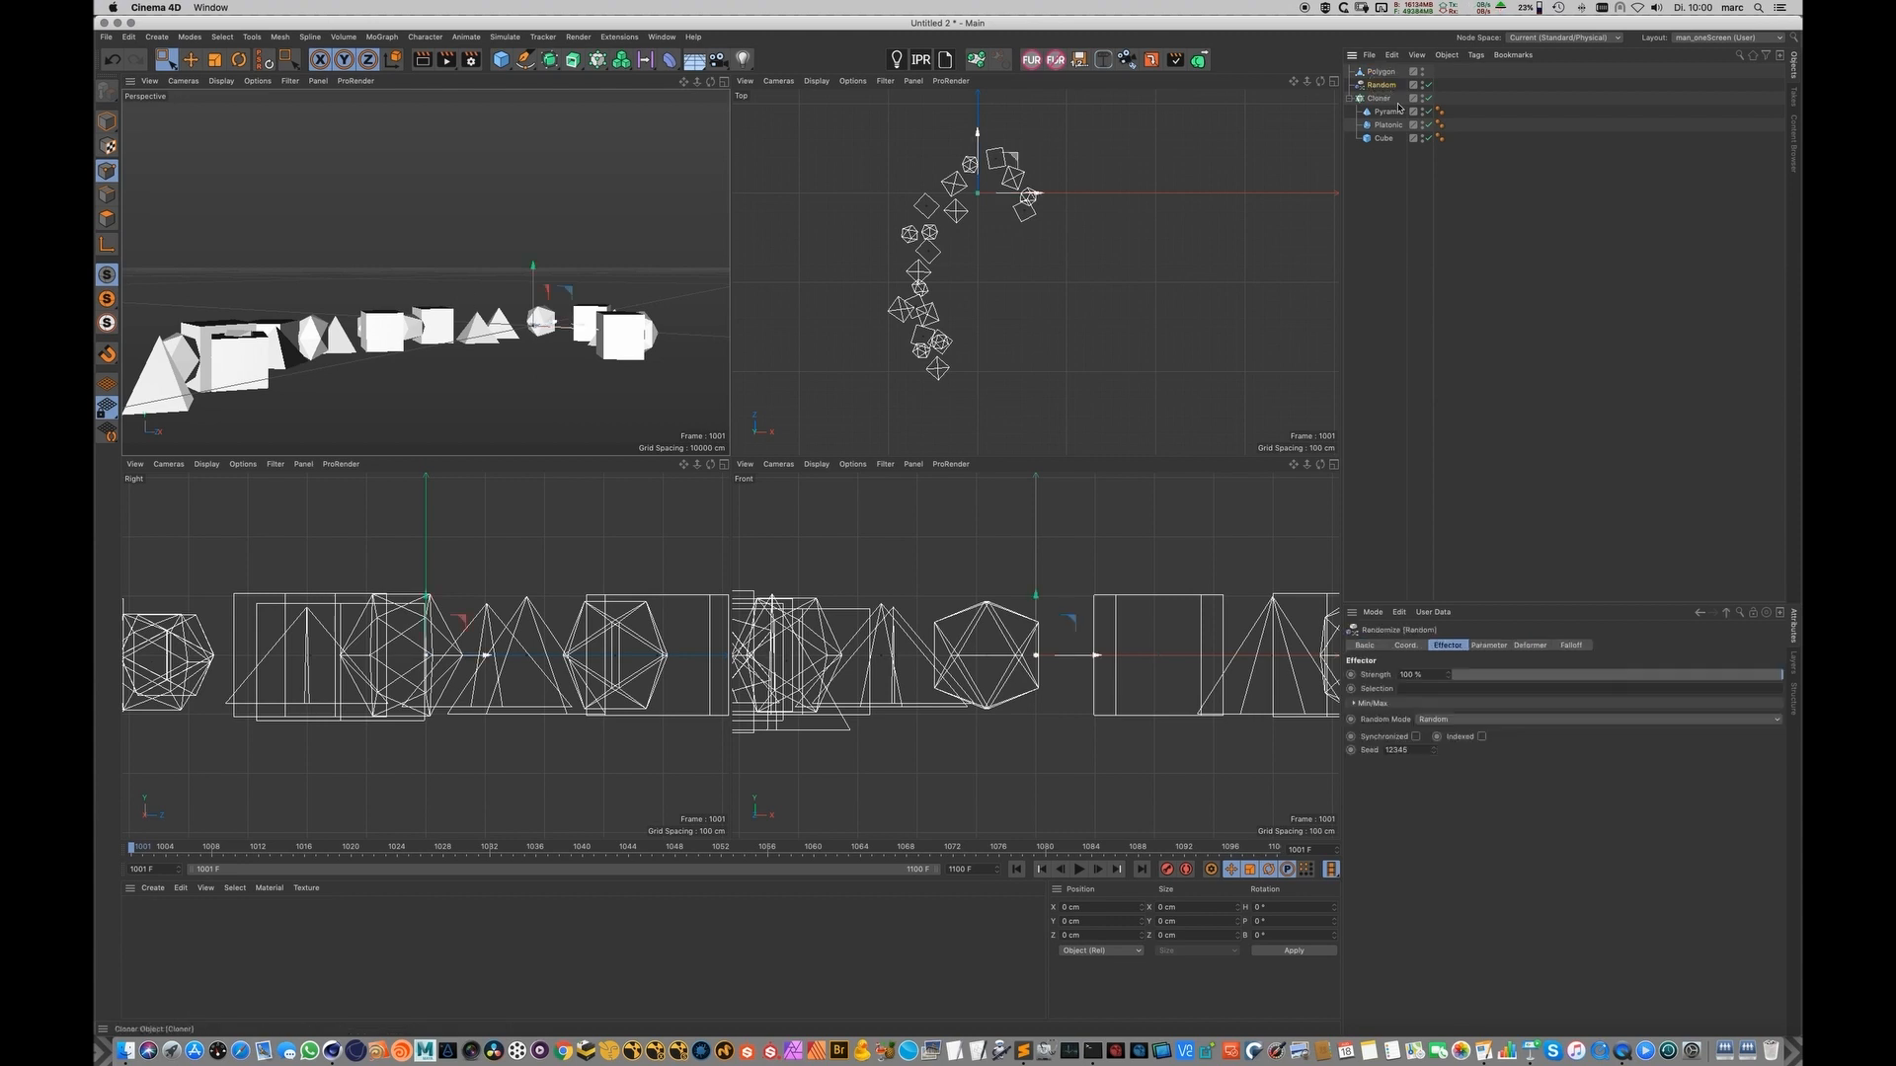
pyautogui.click(1491, 646)
pyautogui.moveTo(1545, 728)
pyautogui.mouseDown()
pyautogui.moveTo(1542, 711)
pyautogui.moveTo(1743, 709)
pyautogui.moveTo(1639, 713)
pyautogui.mouseUp()
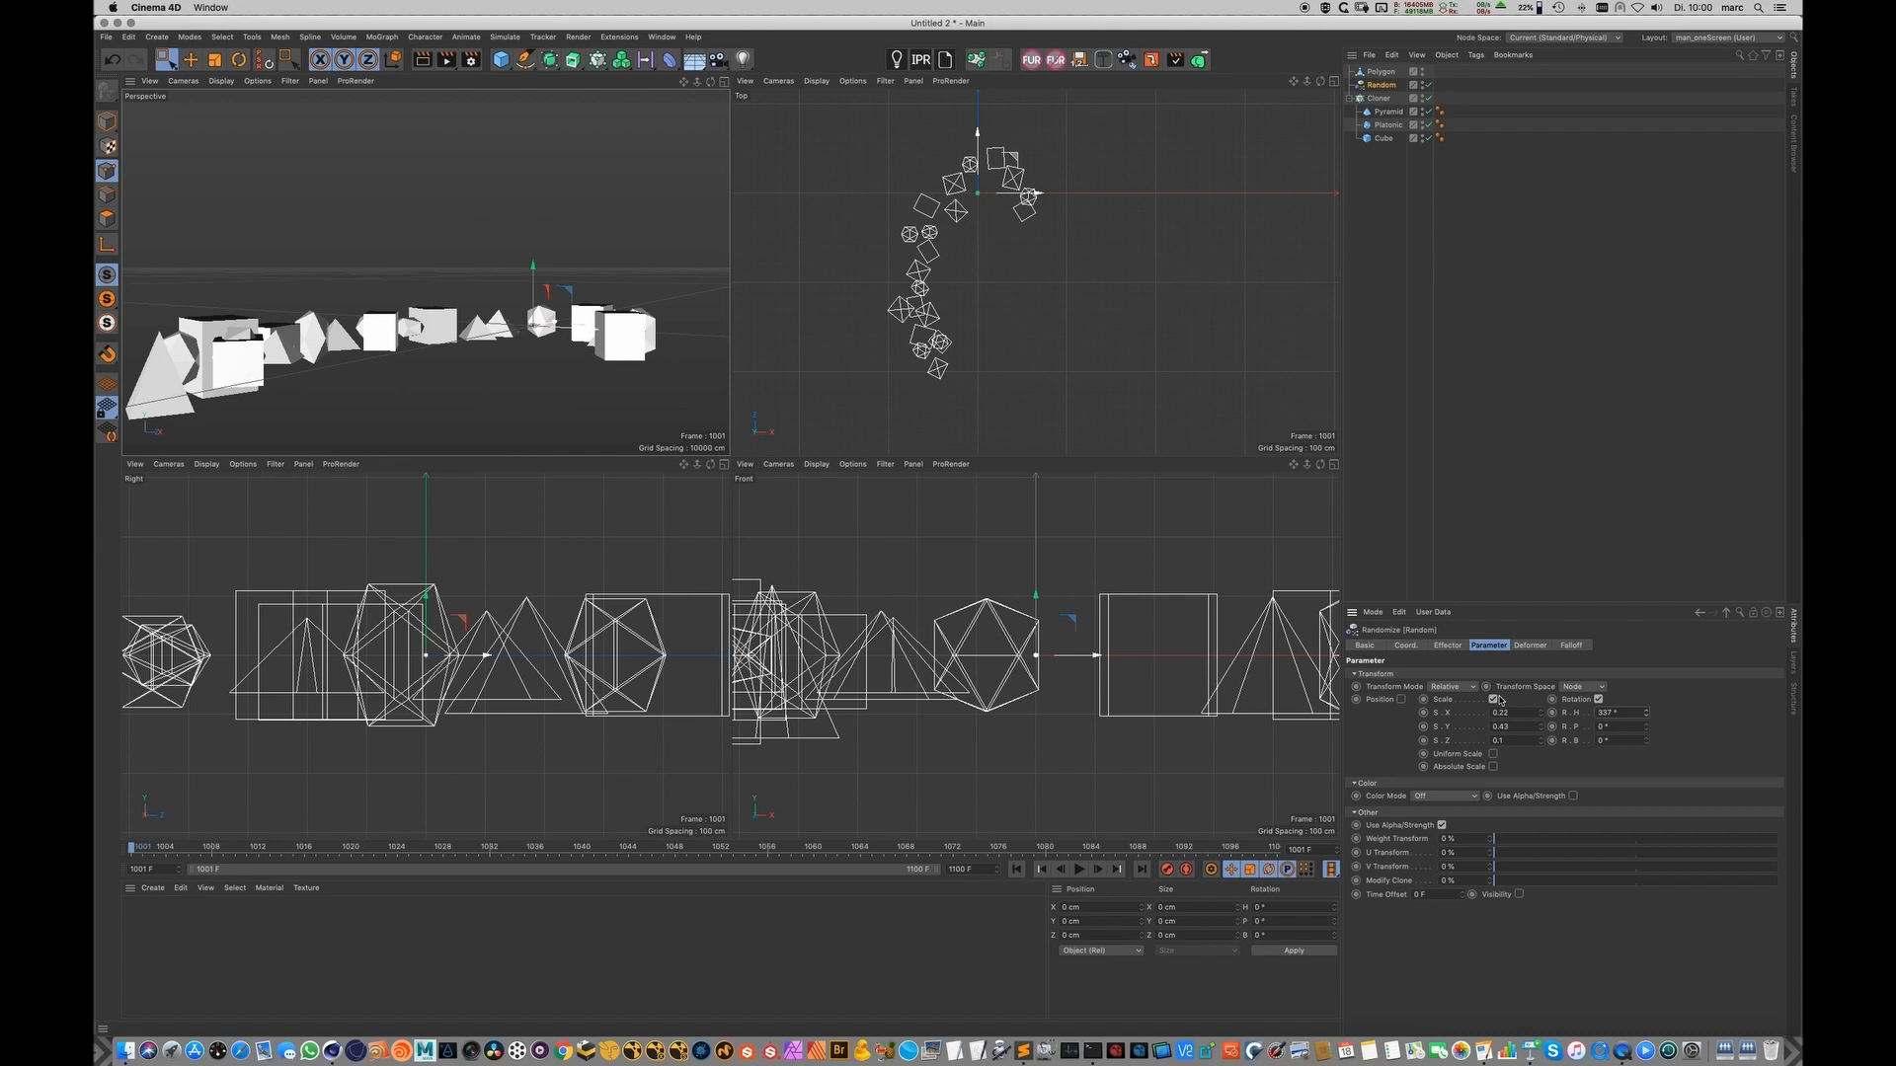
# Step: View the rendered bus interior image, return to Cinema 4D and open the Content Browser
pyautogui.press('super+Tab')
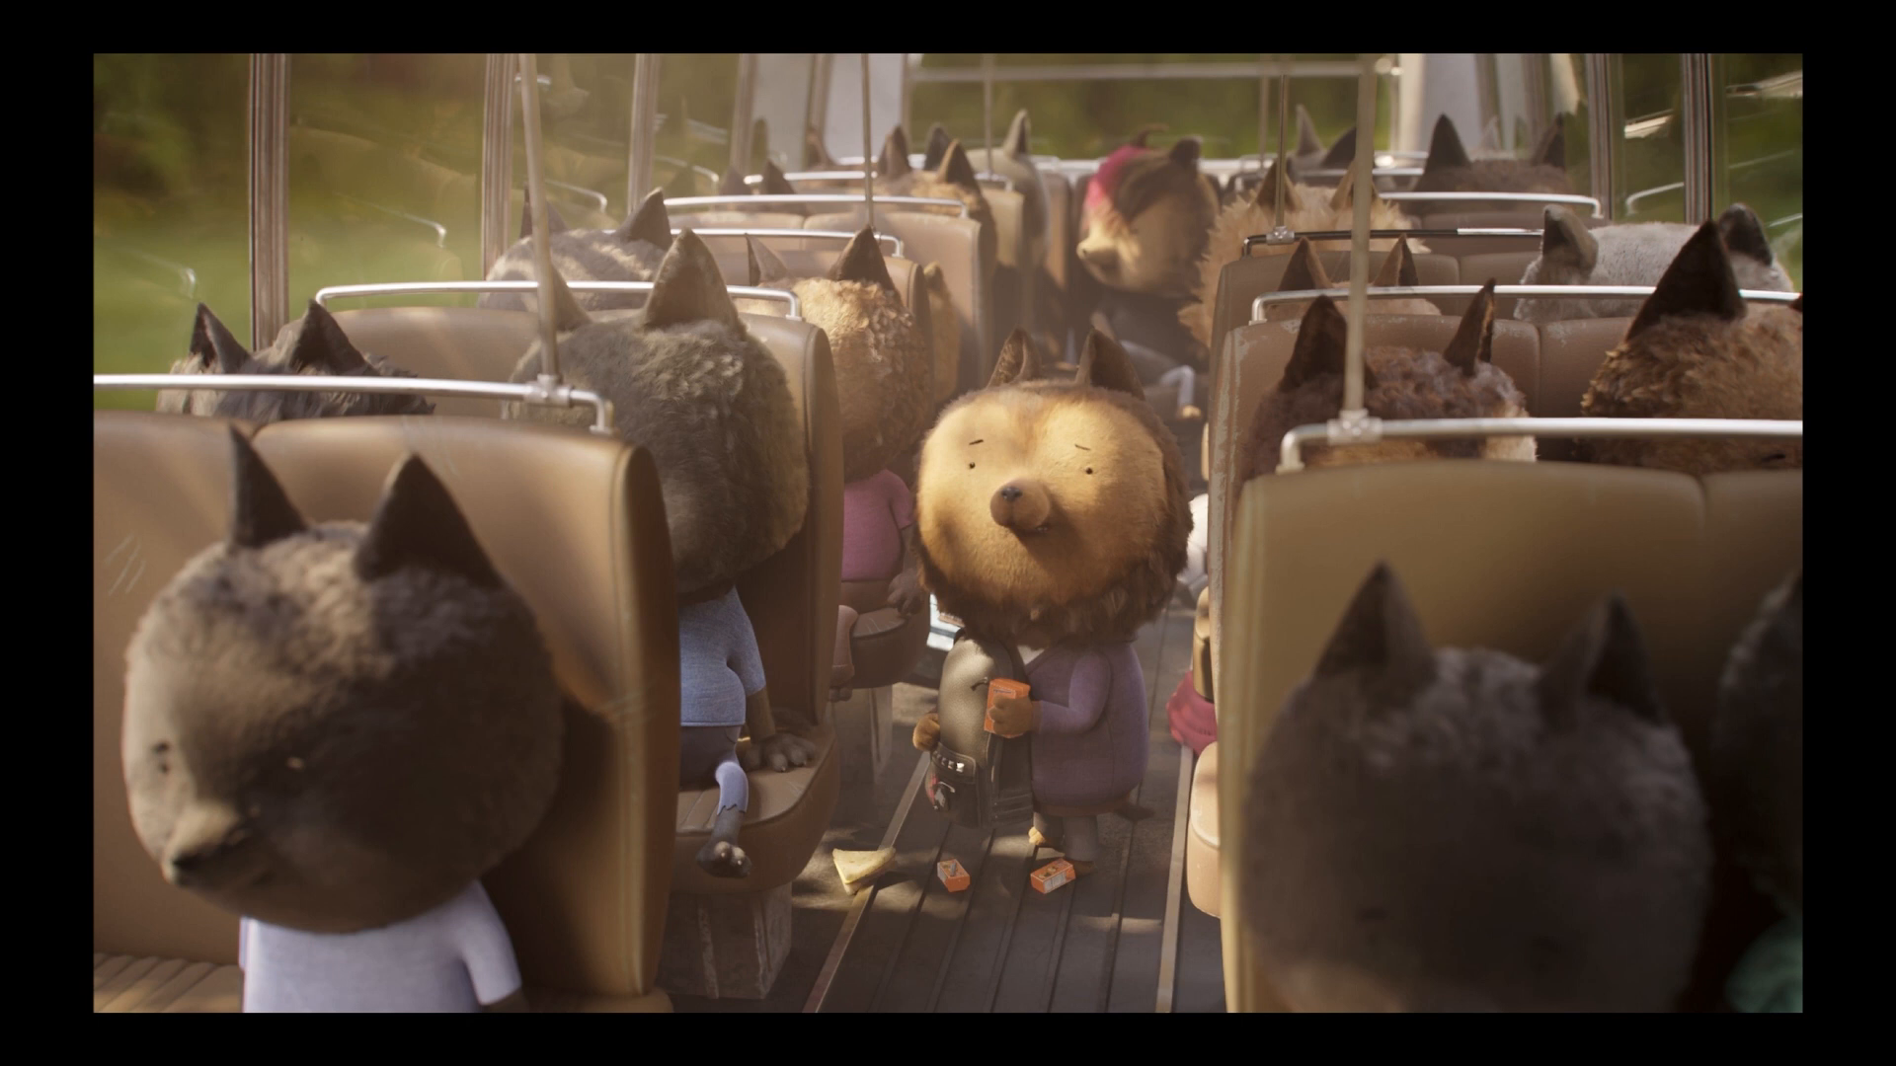
pyautogui.press('super+Tab')
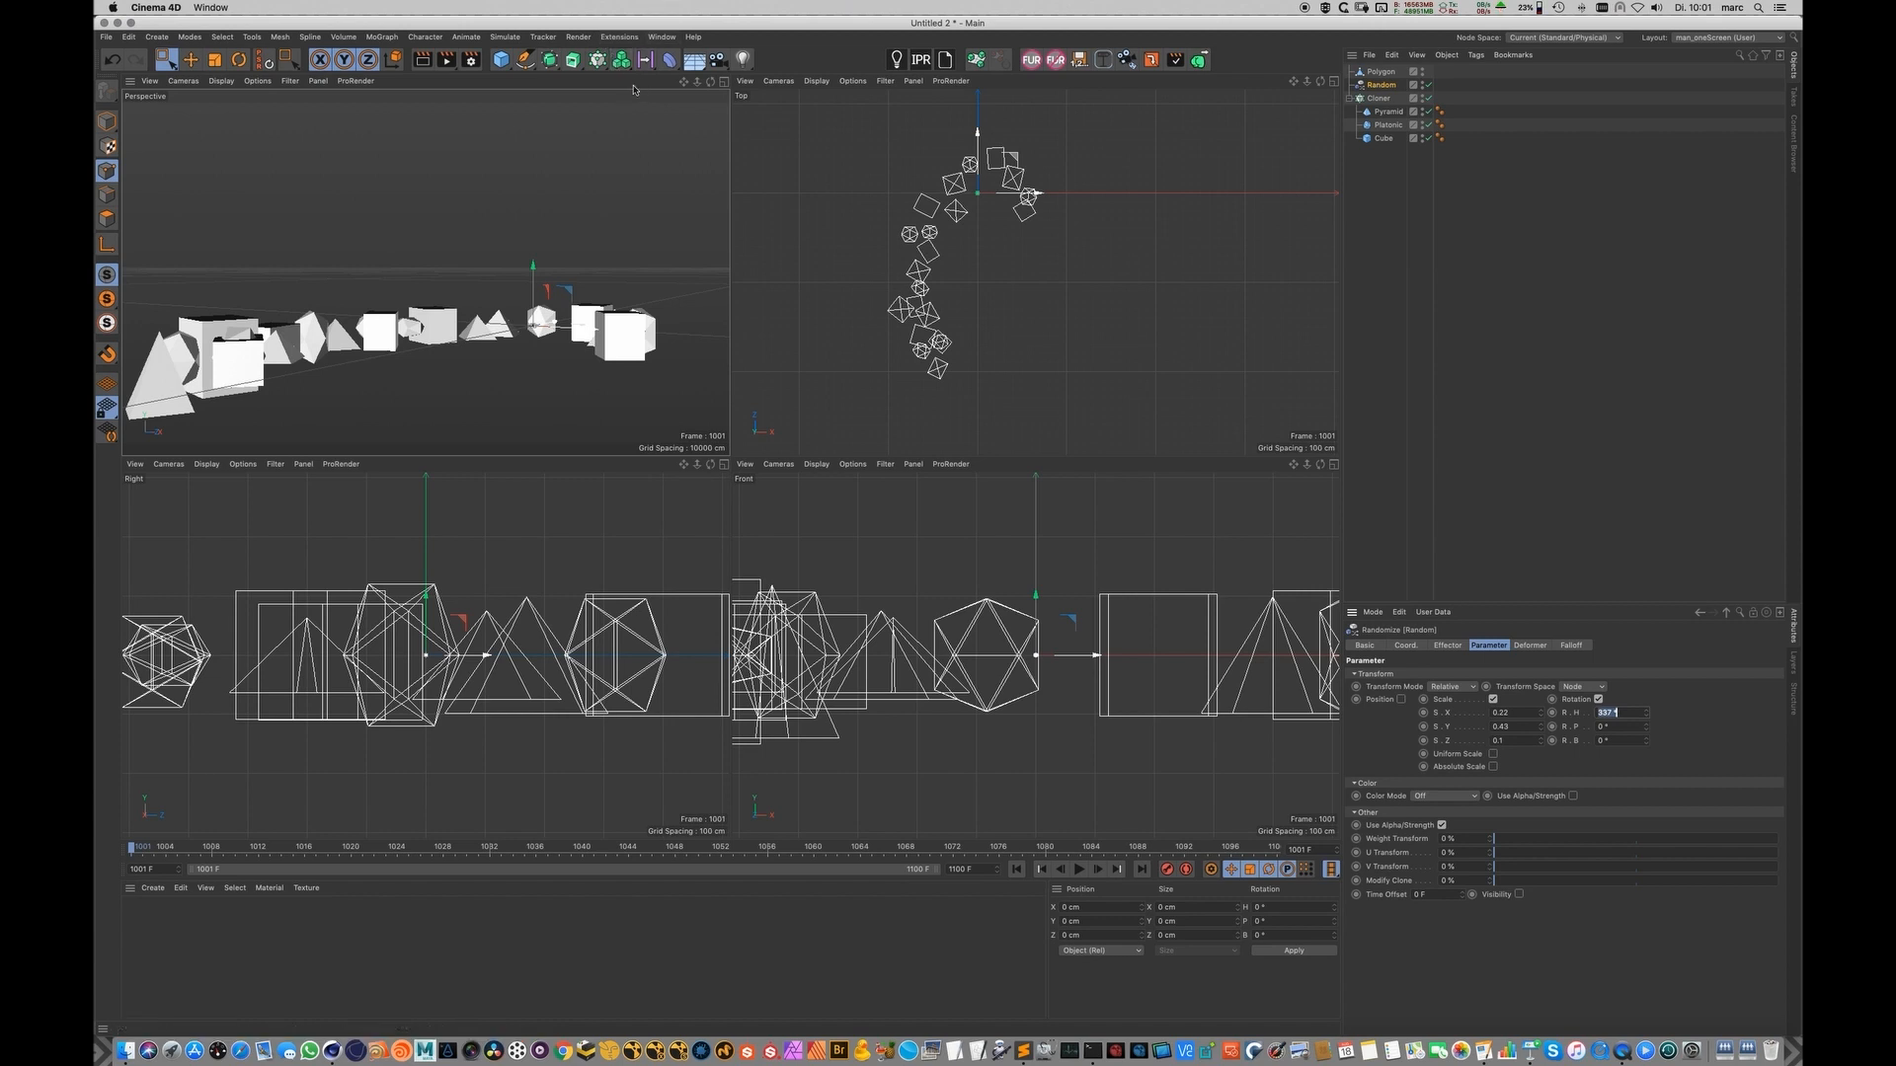
pyautogui.click(628, 39)
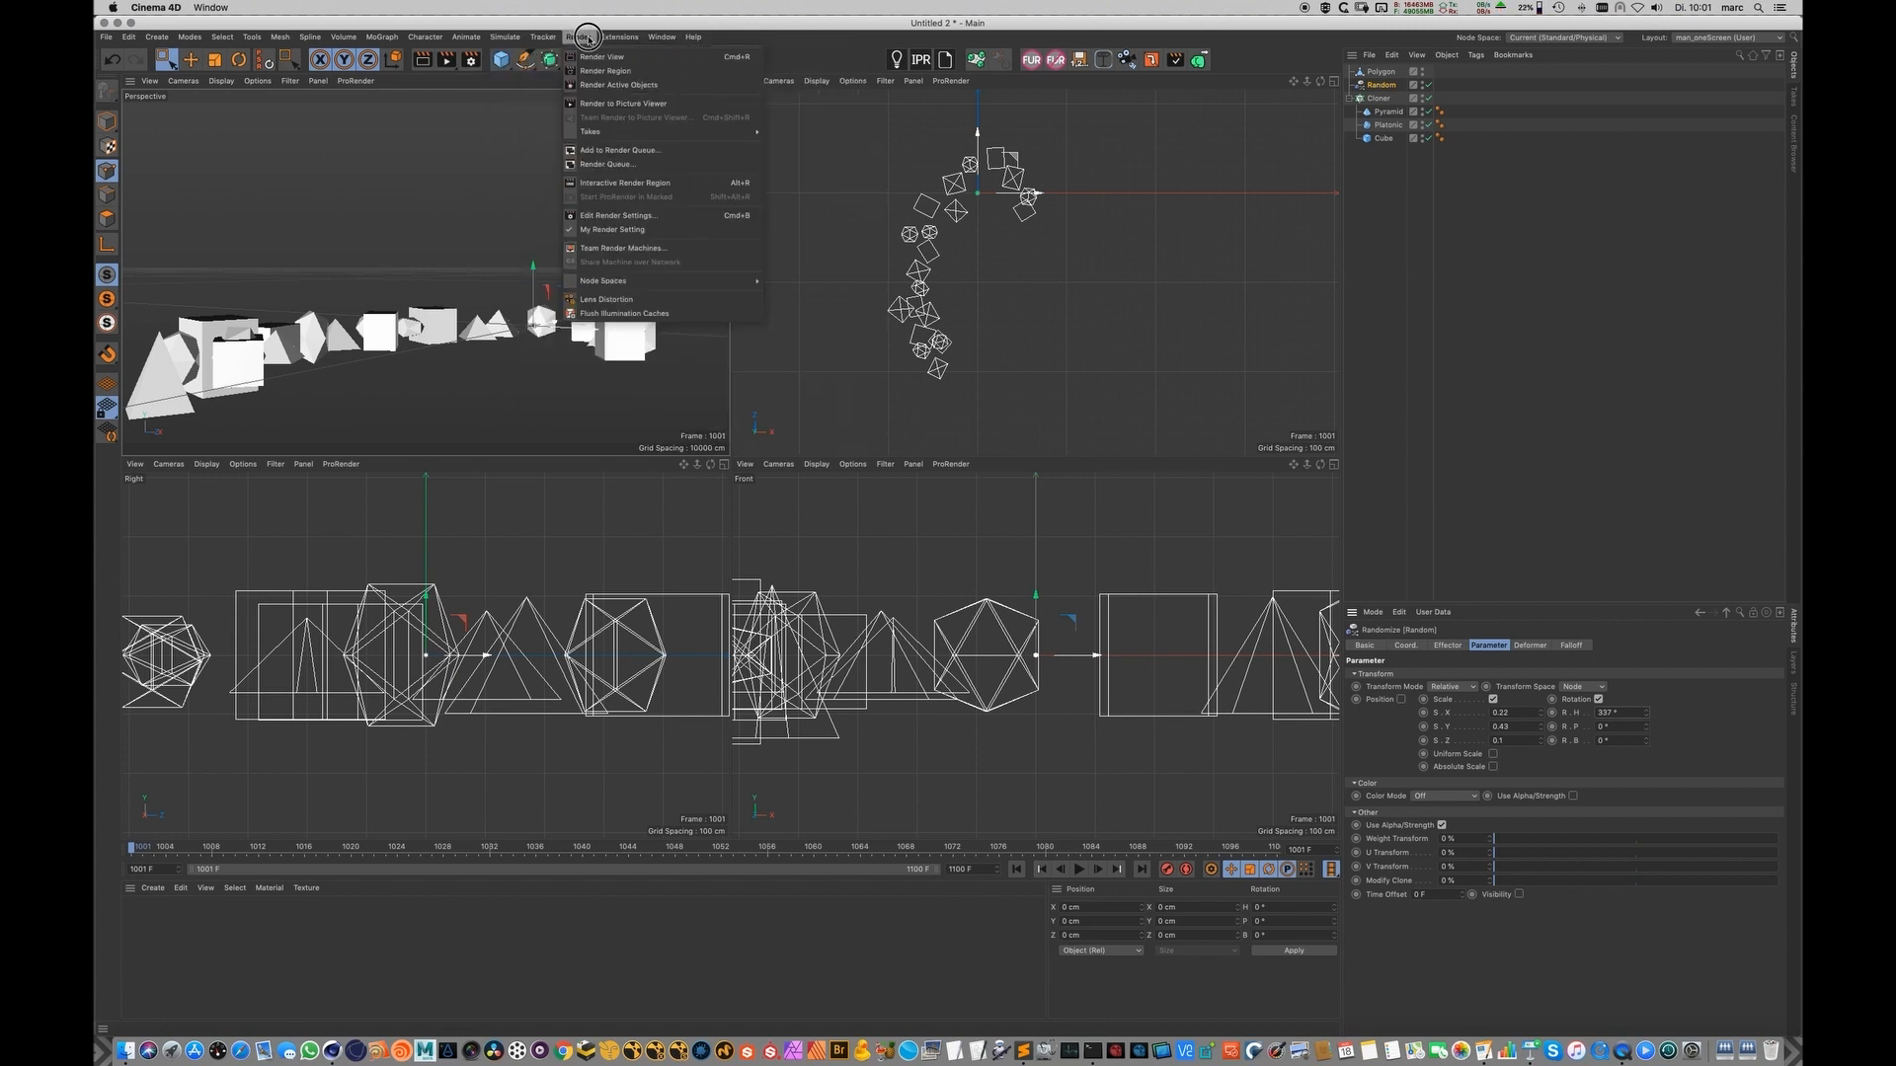
pyautogui.moveTo(666, 39)
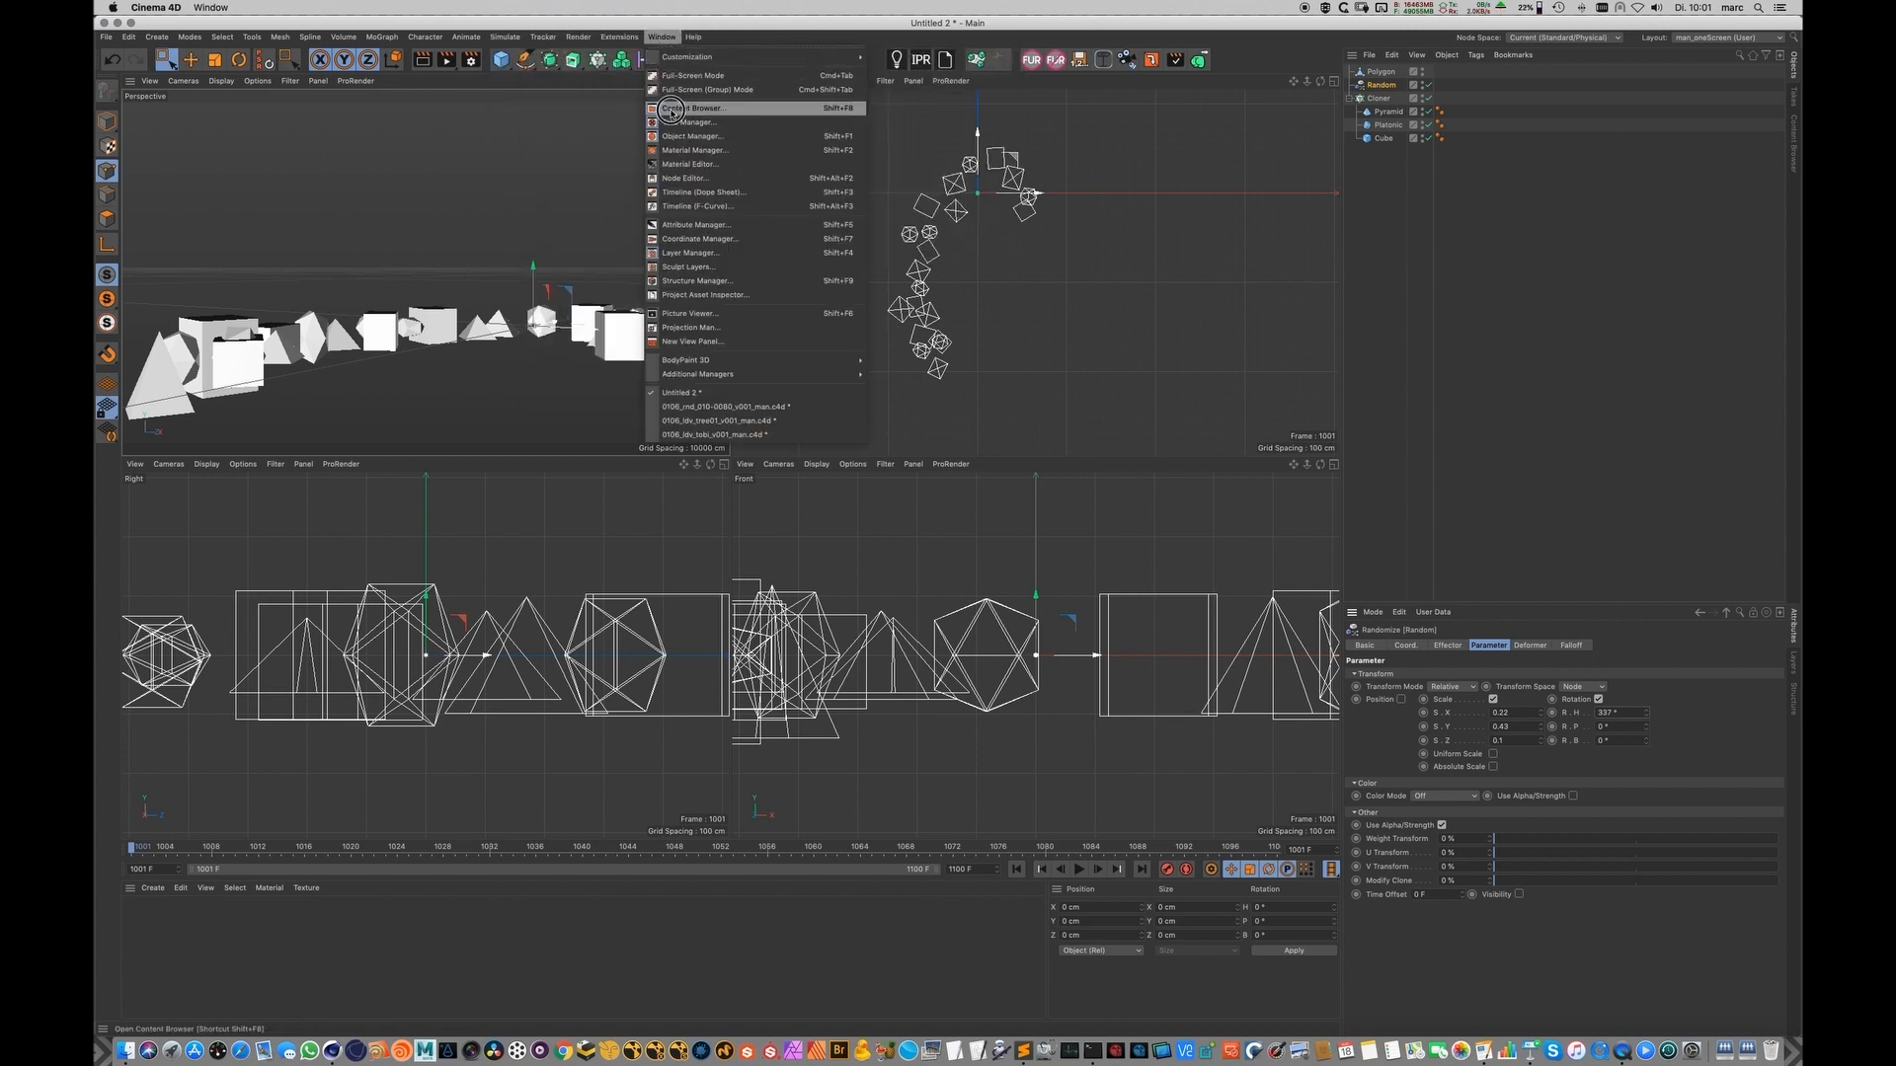
pyautogui.click(910, 242)
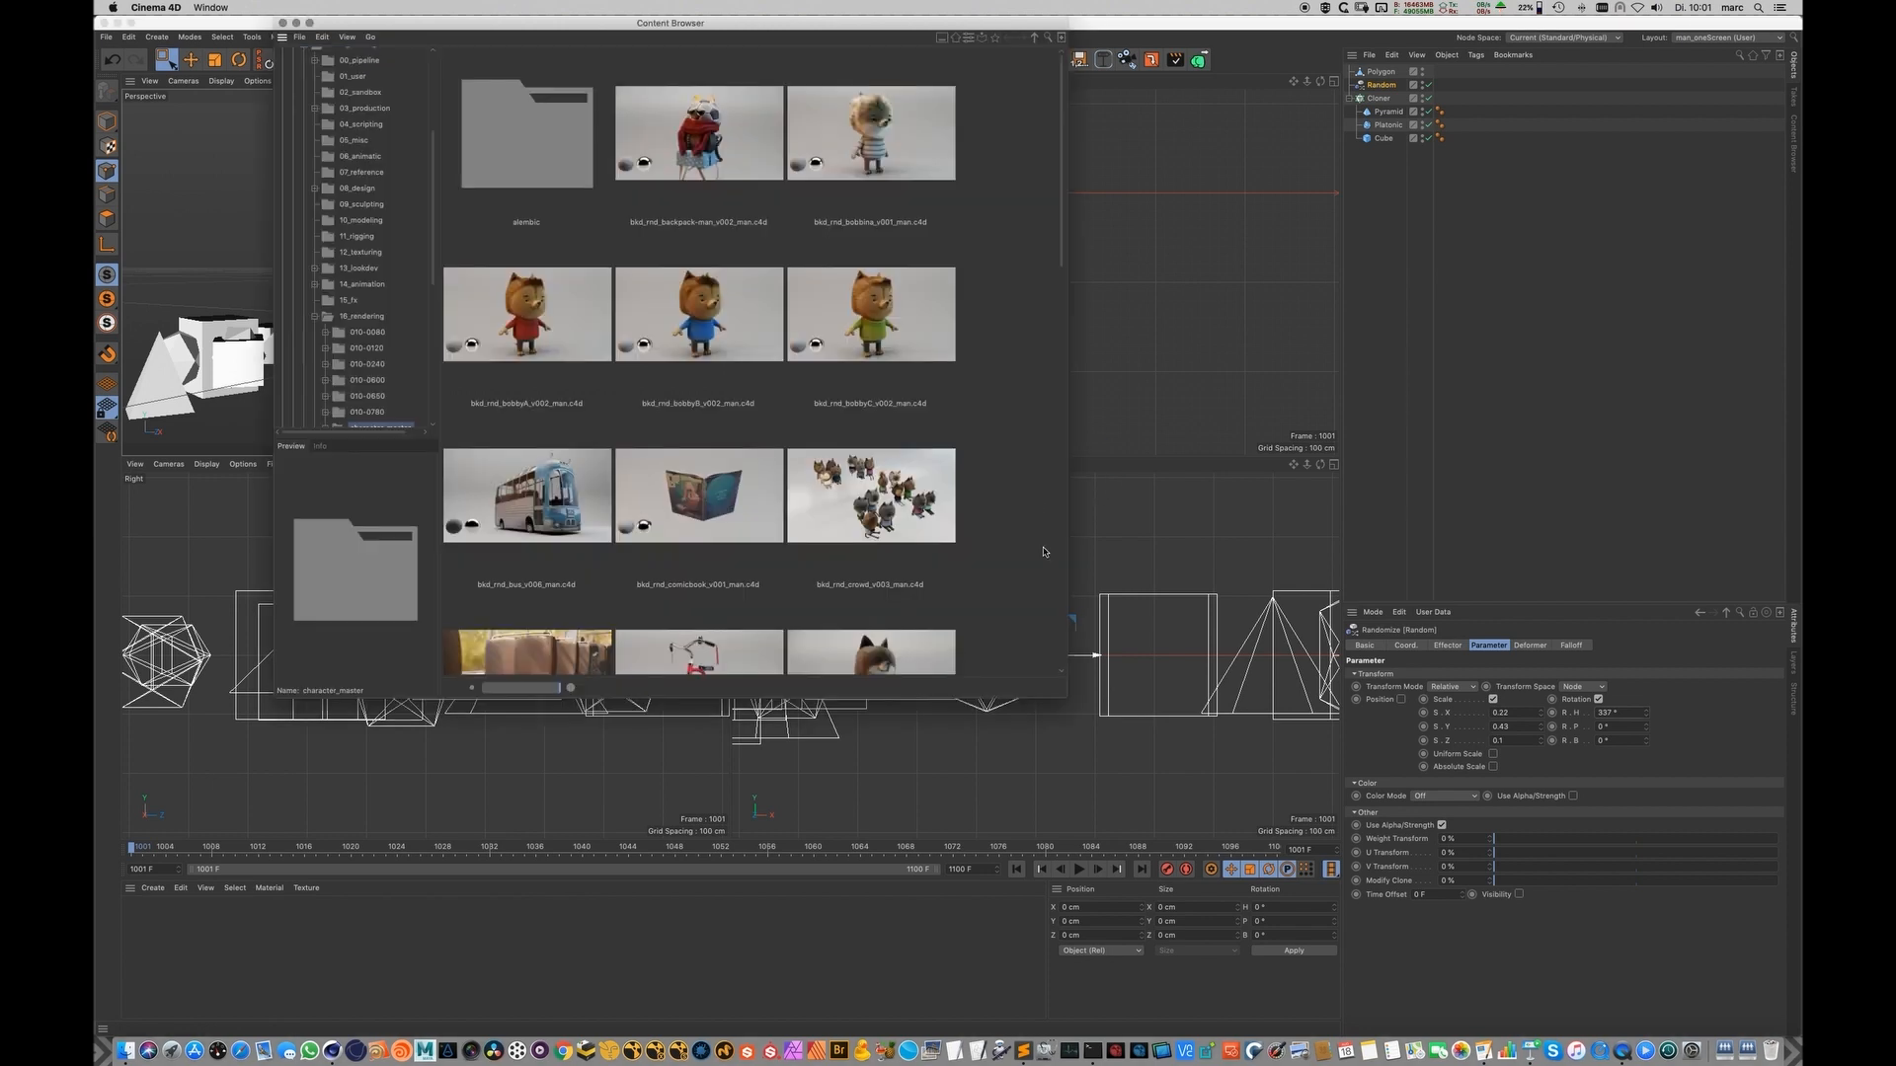
# Step: Browse the character_master folder's assets and open the scene bkd_rnd_default-scene-int_v001_man.c4d
pyautogui.scroll(-10, 1032, 494)
pyautogui.scroll(-5, 1020, 438)
pyautogui.scroll(8, 1044, 454)
pyautogui.scroll(8, 1043, 380)
pyautogui.scroll(-2, 896, 426)
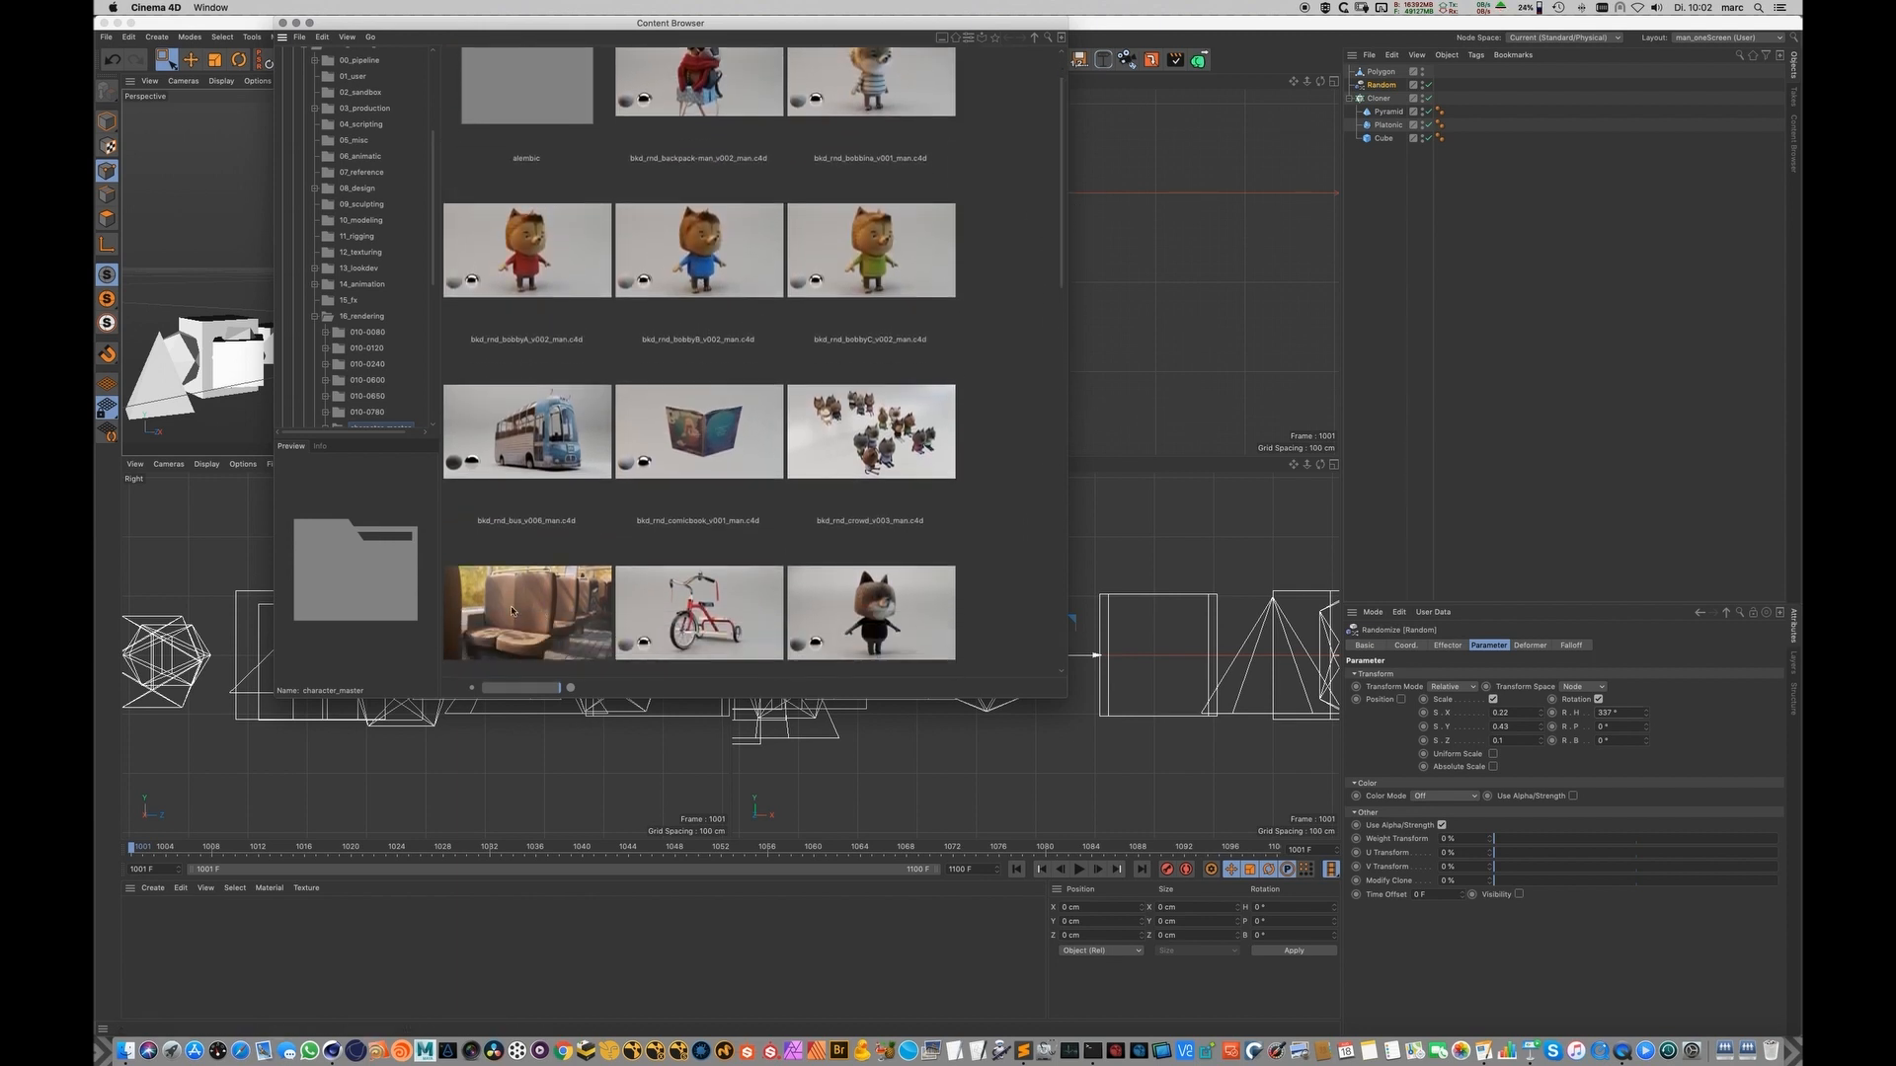
pyautogui.scroll(-3, 511, 610)
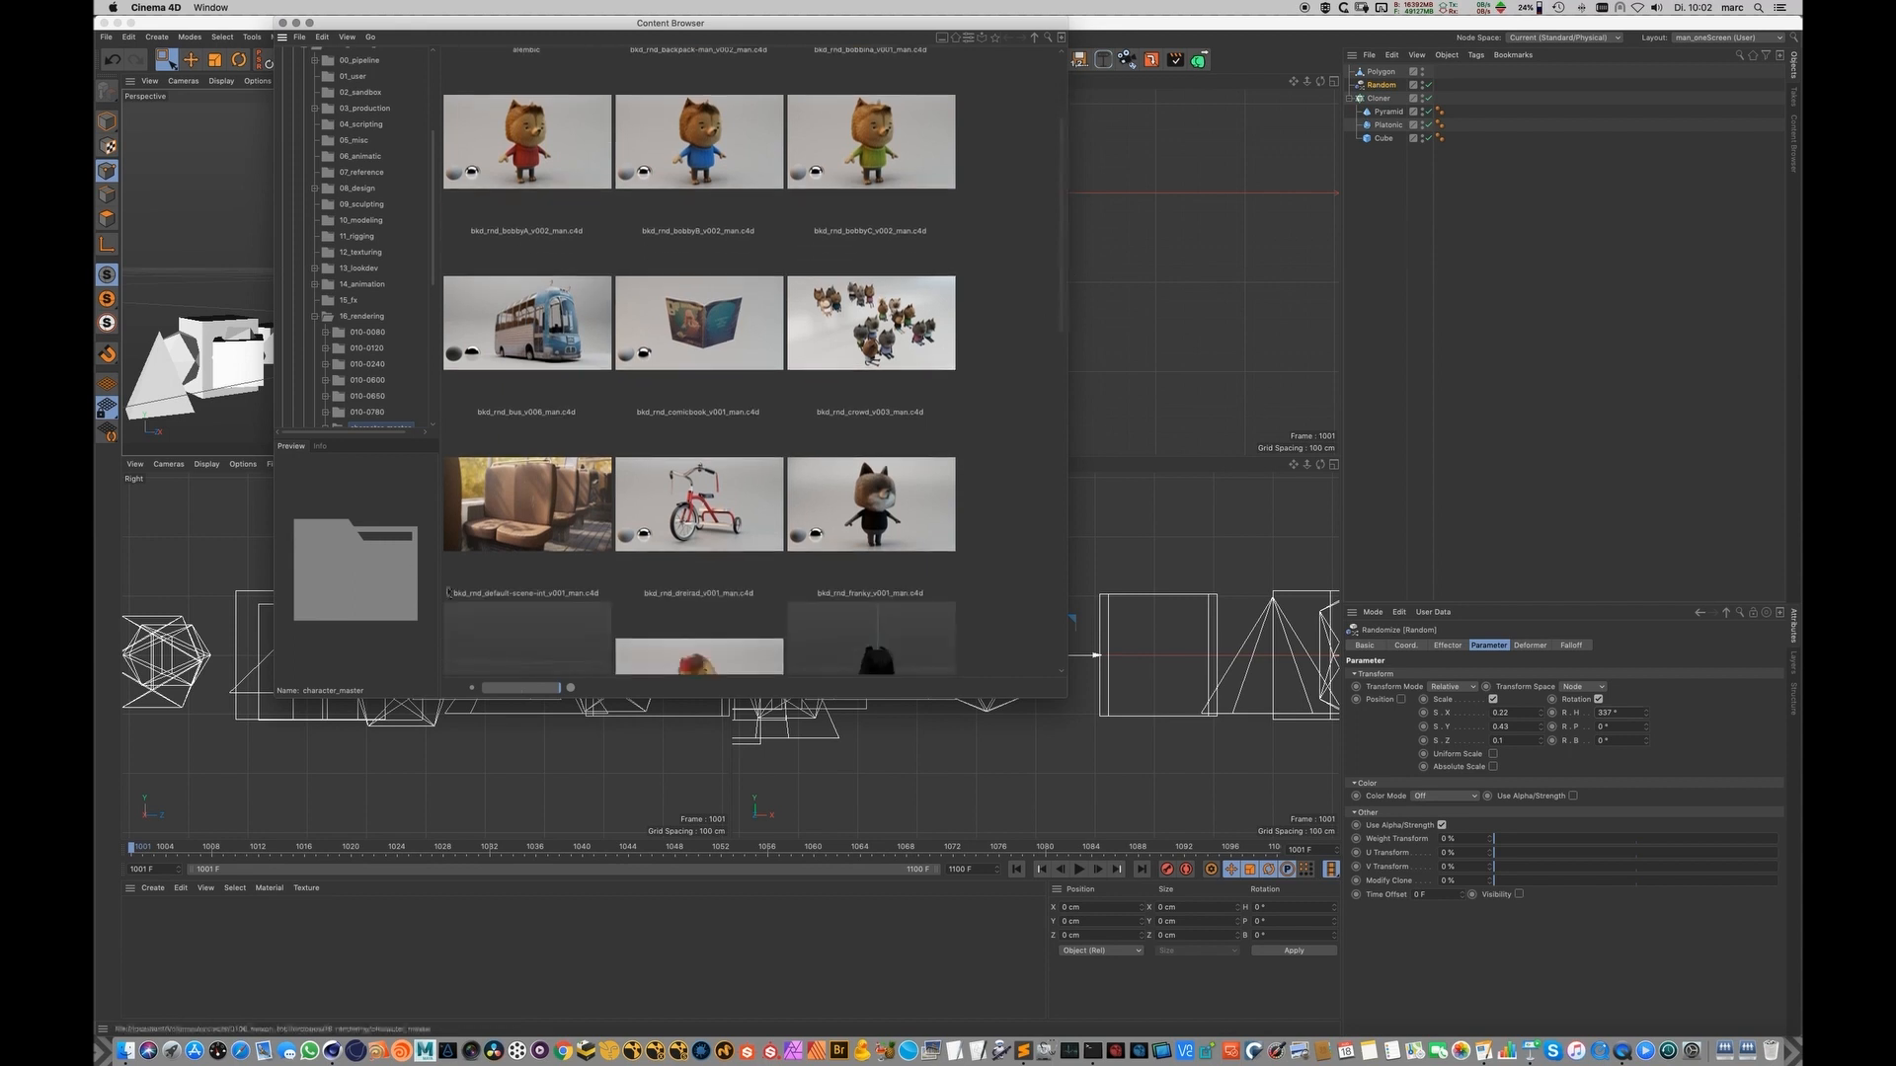
pyautogui.doubleClick(528, 538)
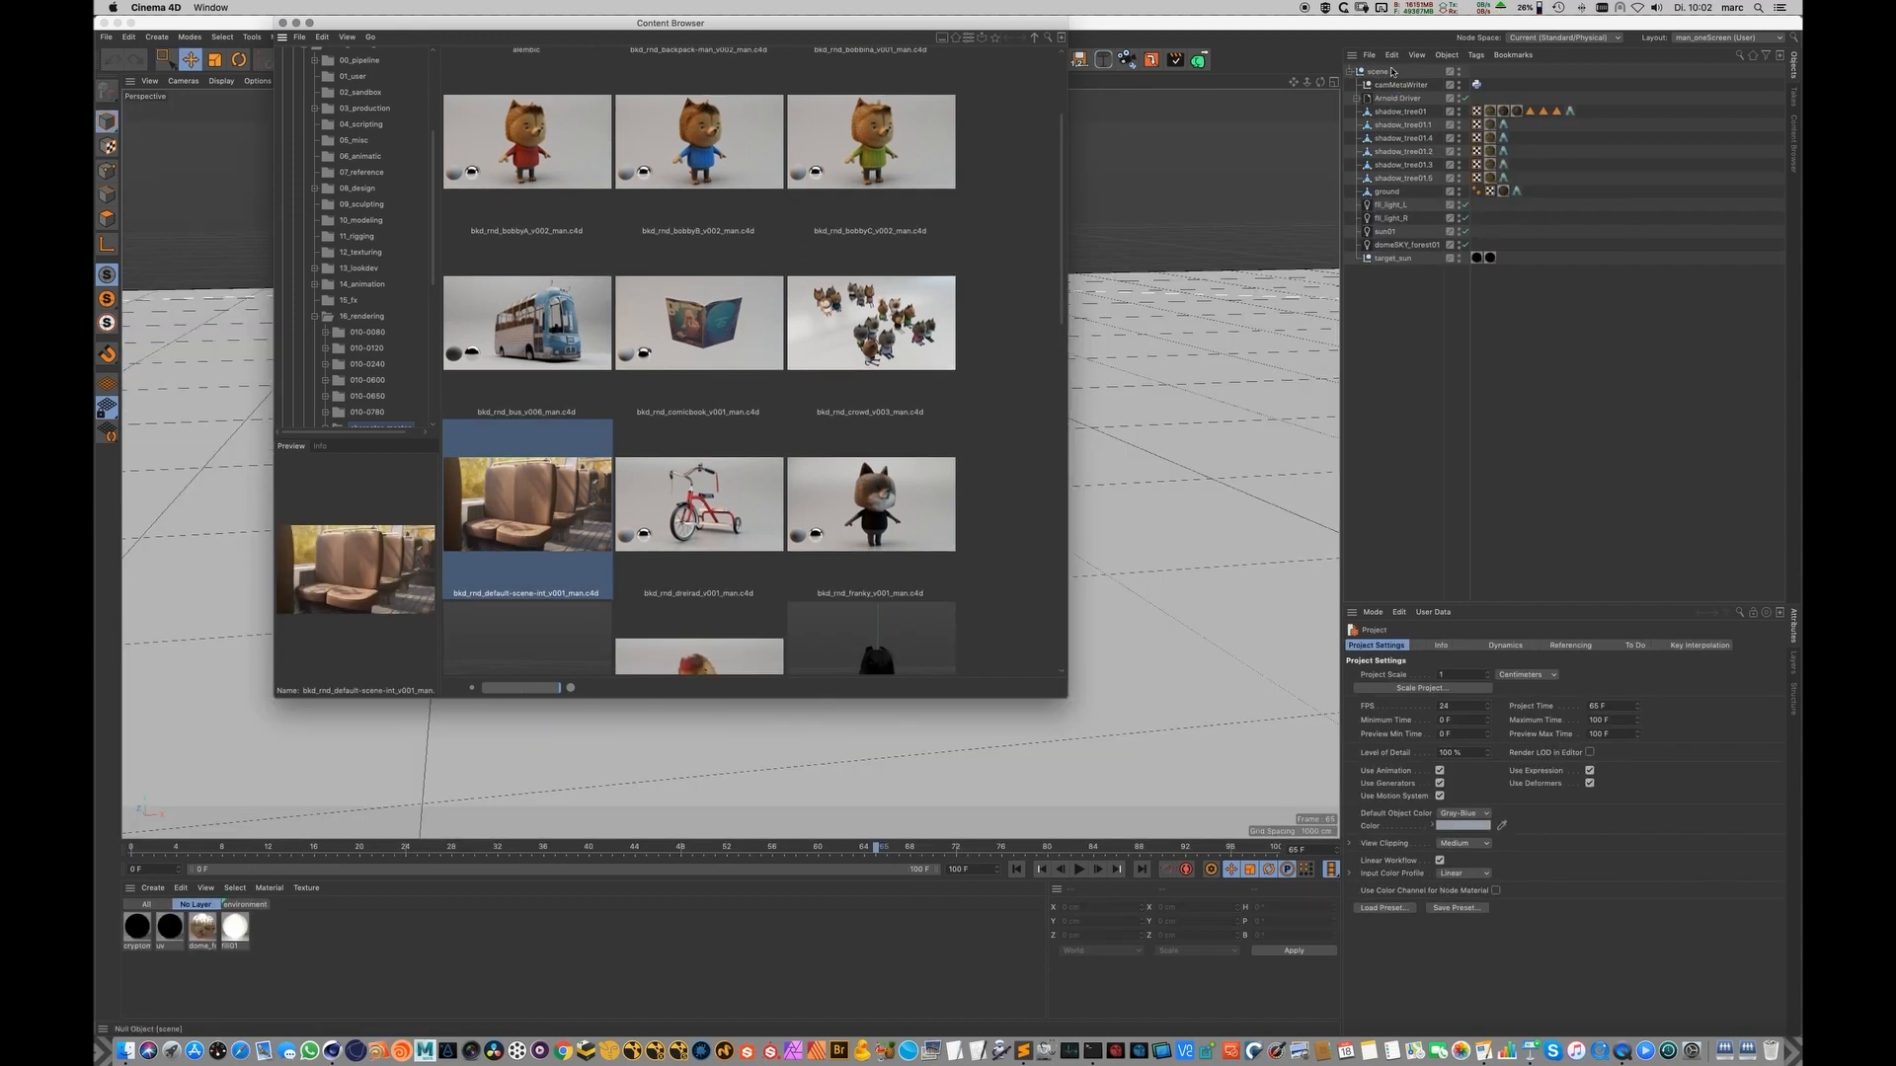
# Step: Reposition the Content Browser over the viewport and merge the bus asset into the default interior scene
pyautogui.moveTo(404, 37); pyautogui.dragTo(484, 95)
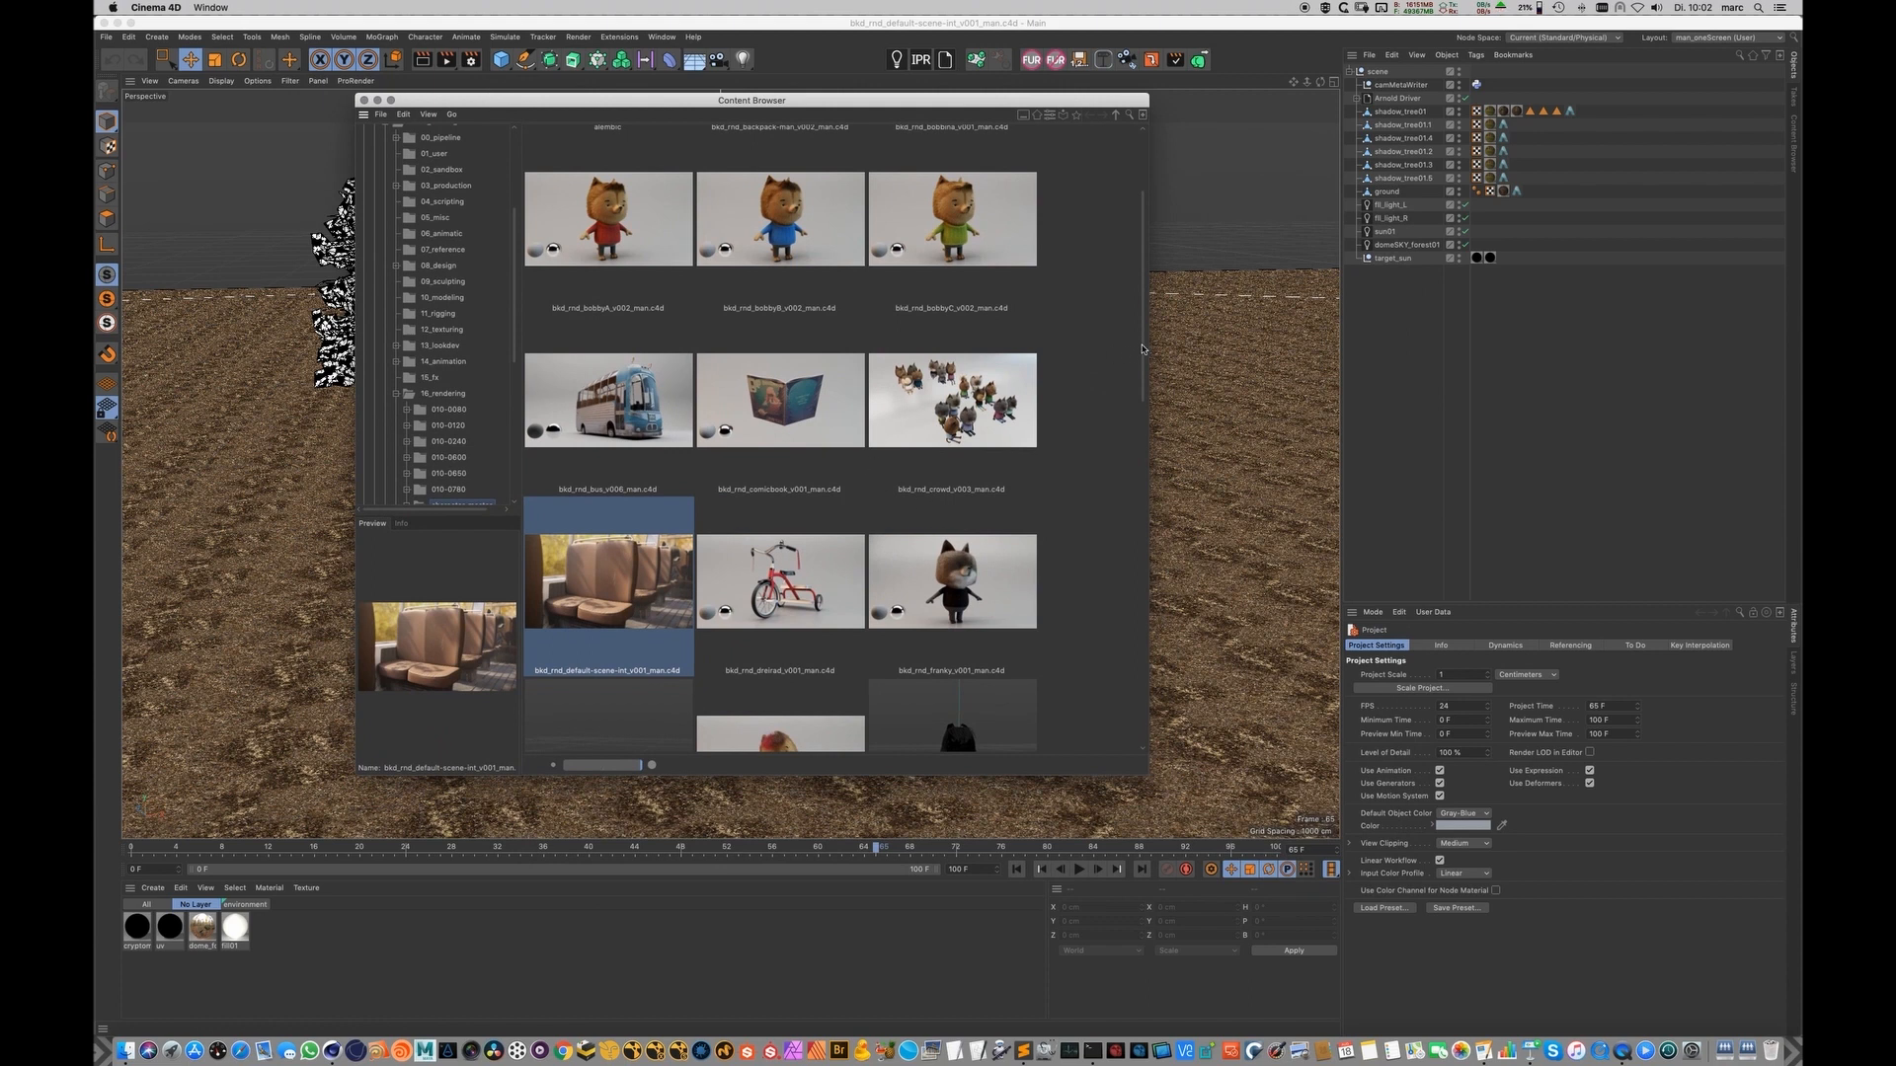
pyautogui.moveTo(1143, 349); pyautogui.dragTo(1157, 283)
pyautogui.scroll(-3, 1145, 227)
pyautogui.click(612, 393)
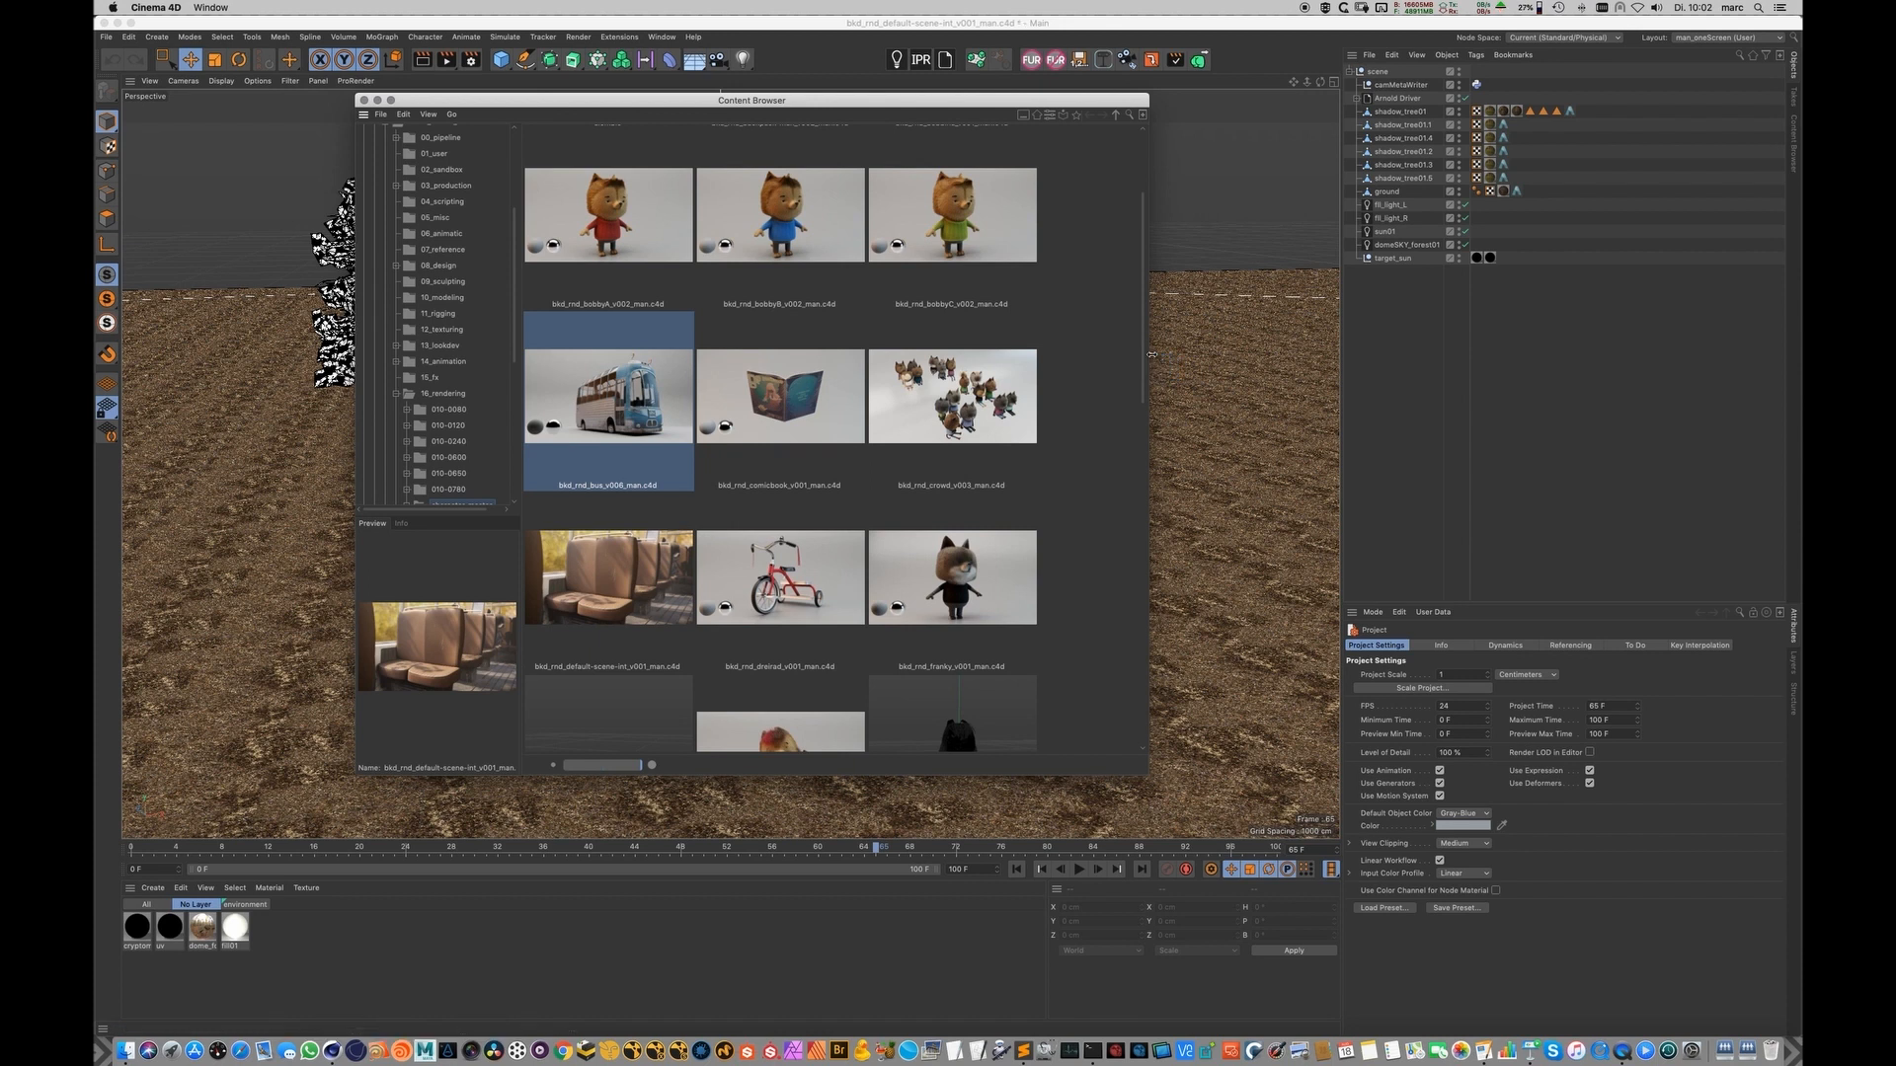
pyautogui.scroll(-1, 1146, 362)
pyautogui.press('super+Tab')
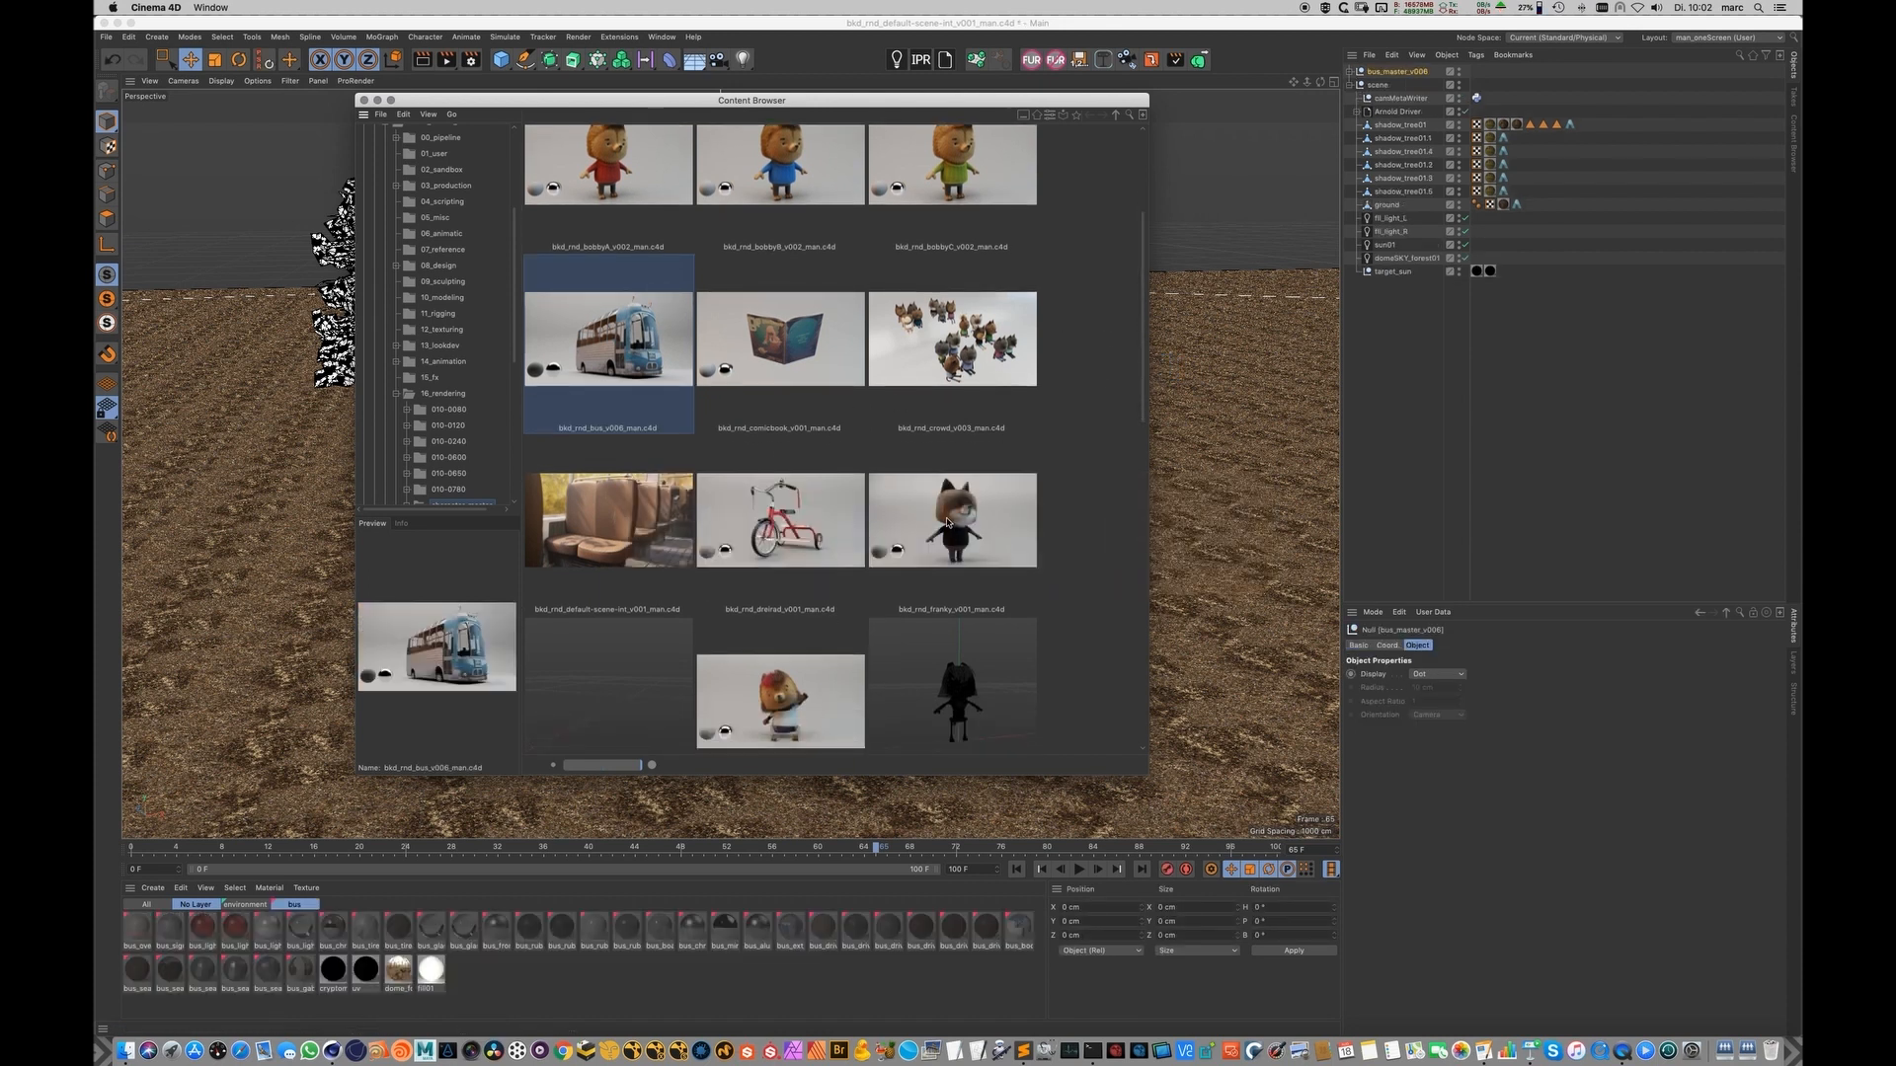
# Step: Merge the franky, freddy-backpack and freddy assets from the Content Browser into the scene
pyautogui.doubleClick(947, 523)
pyautogui.scroll(-3, 1131, 480)
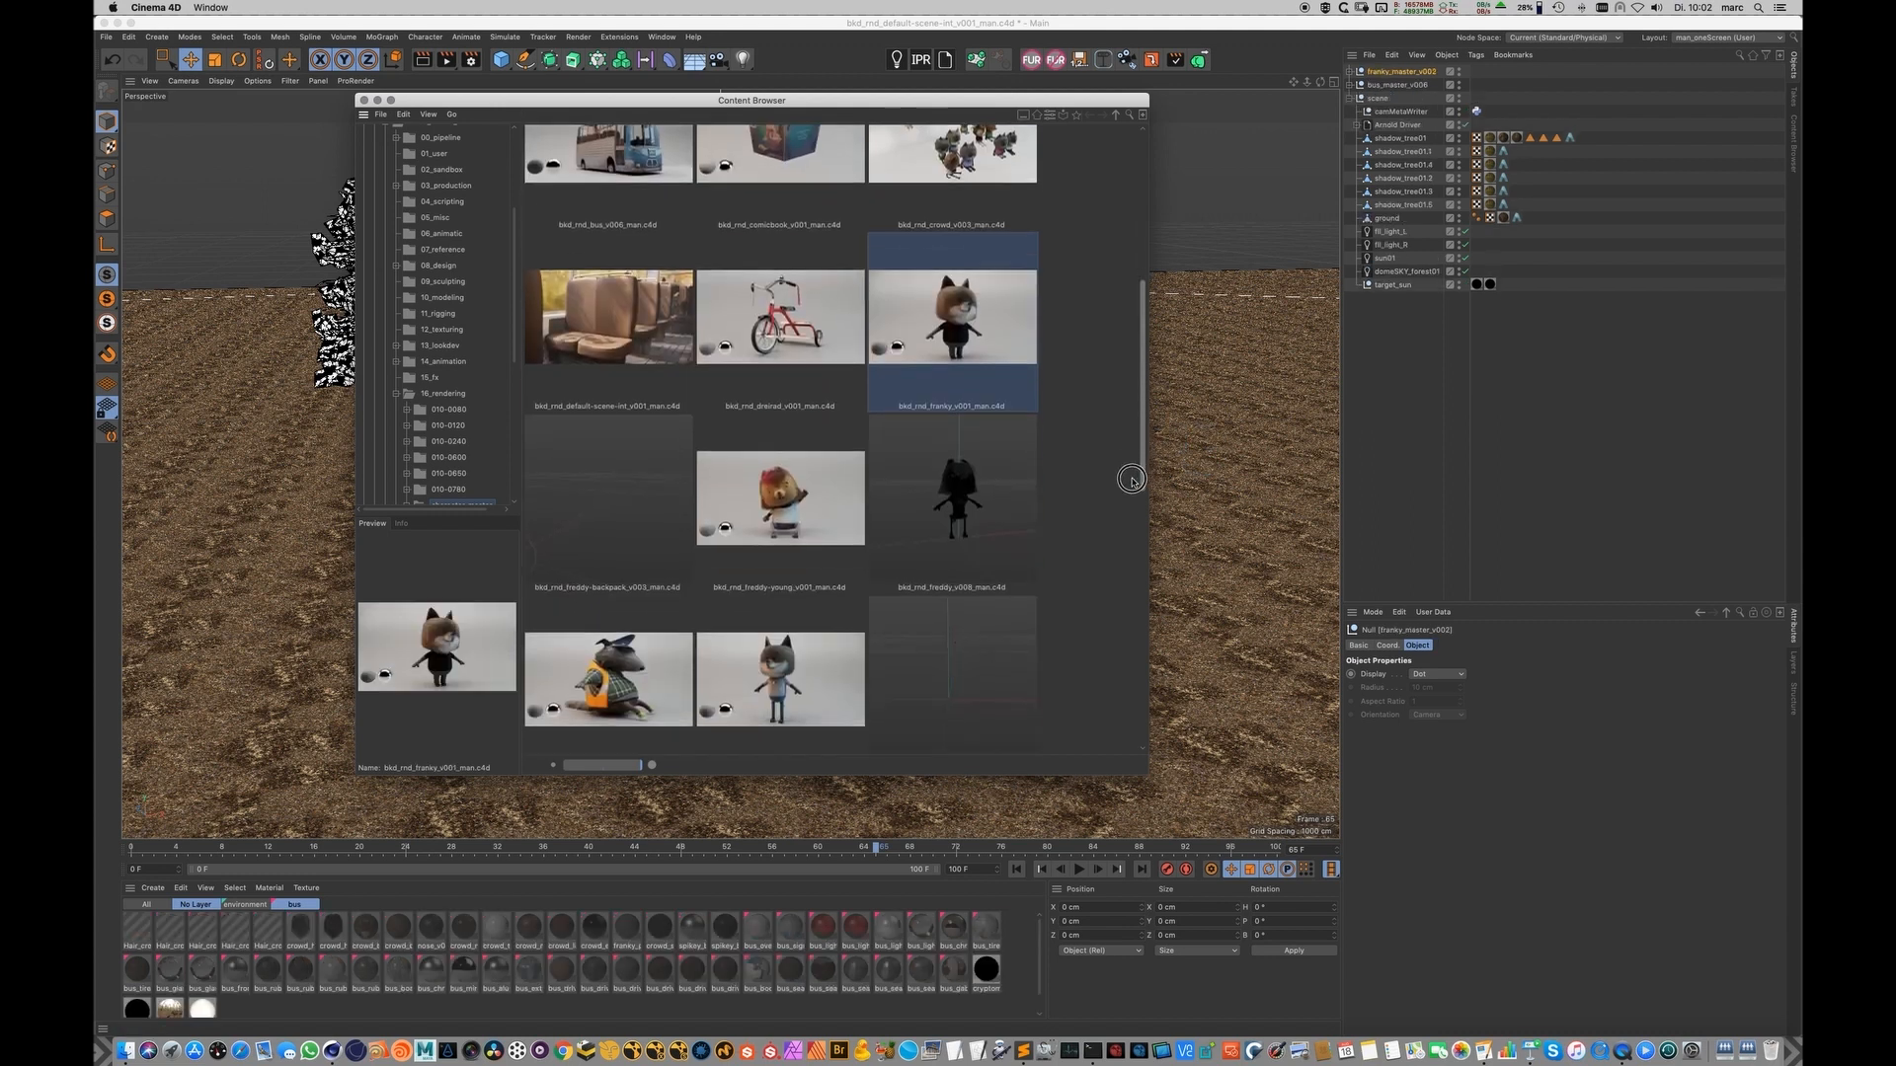
pyautogui.moveTo(603, 492); pyautogui.dragTo(1234, 450)
pyautogui.click(943, 444)
pyautogui.moveTo(943, 444); pyautogui.dragTo(1222, 445)
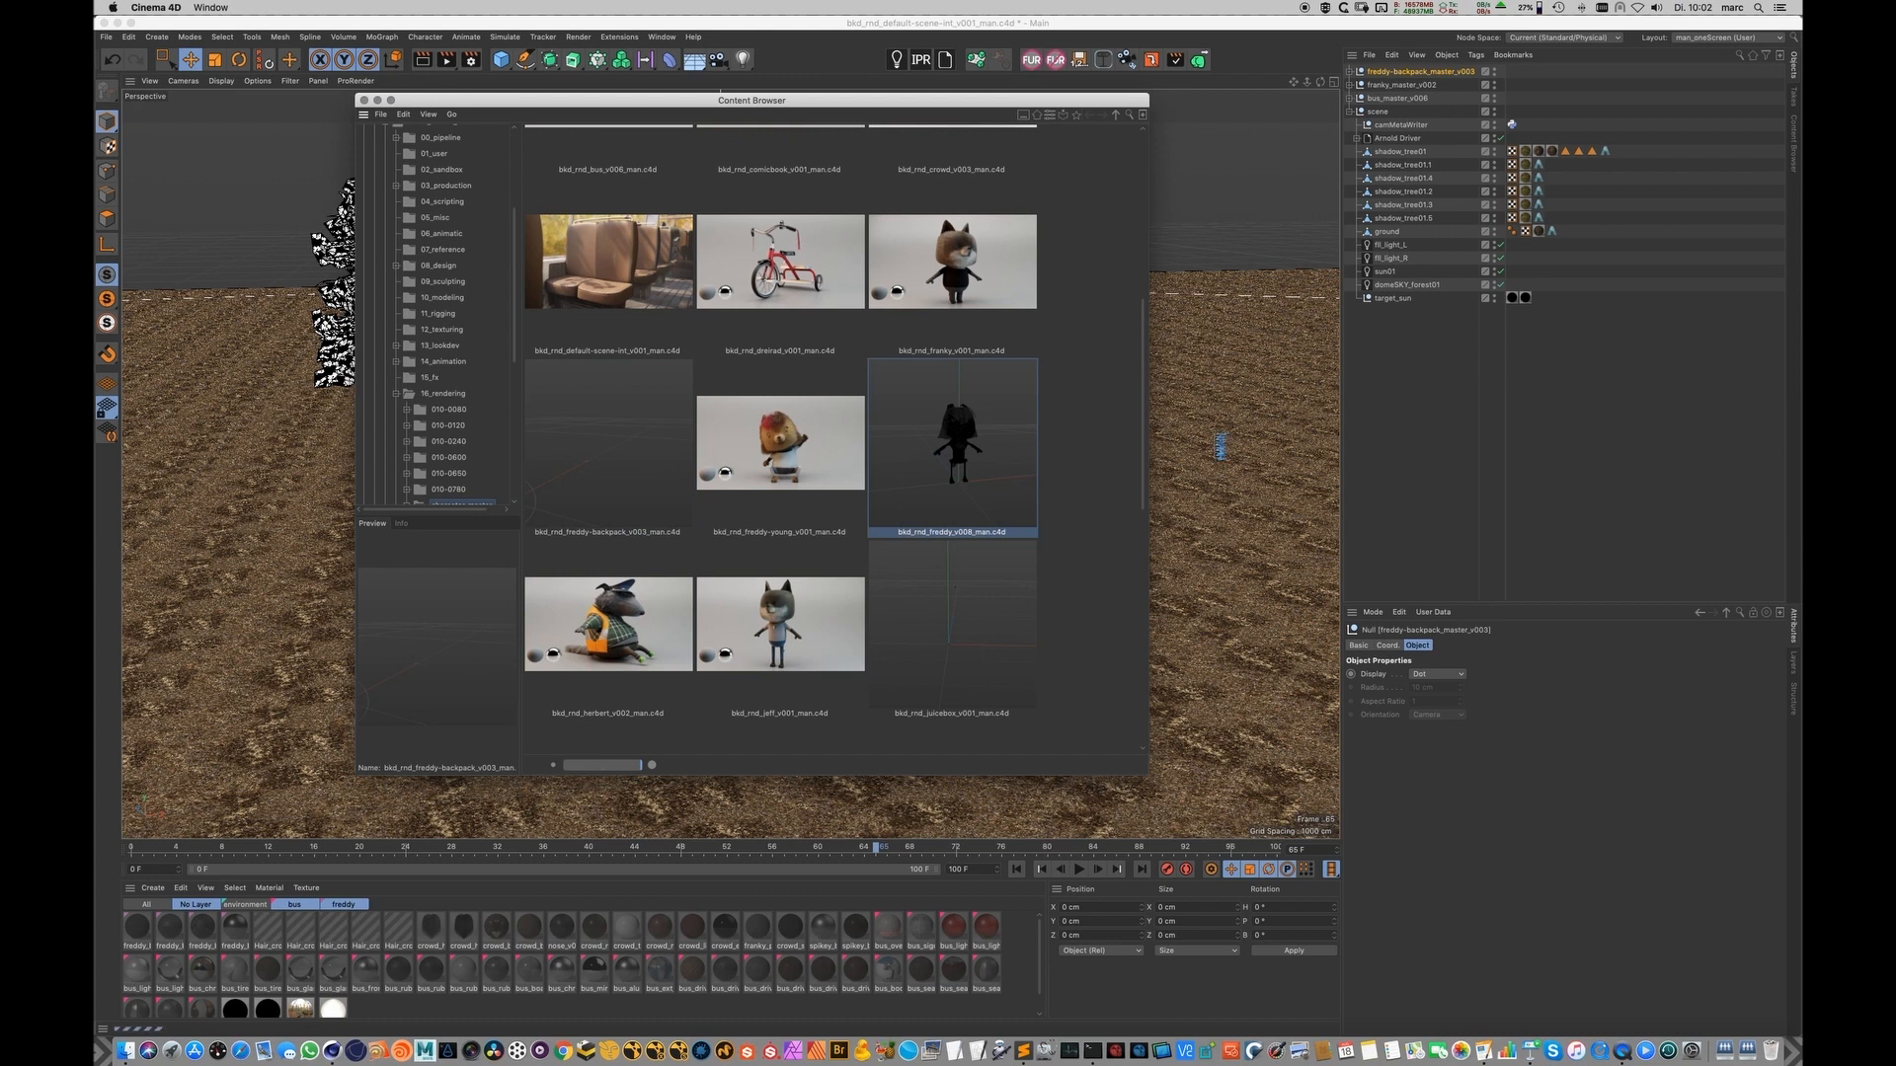
# Step: Add the jeff and juicebox assets from the character_master folder to the scene
pyautogui.scroll(-5, 1136, 464)
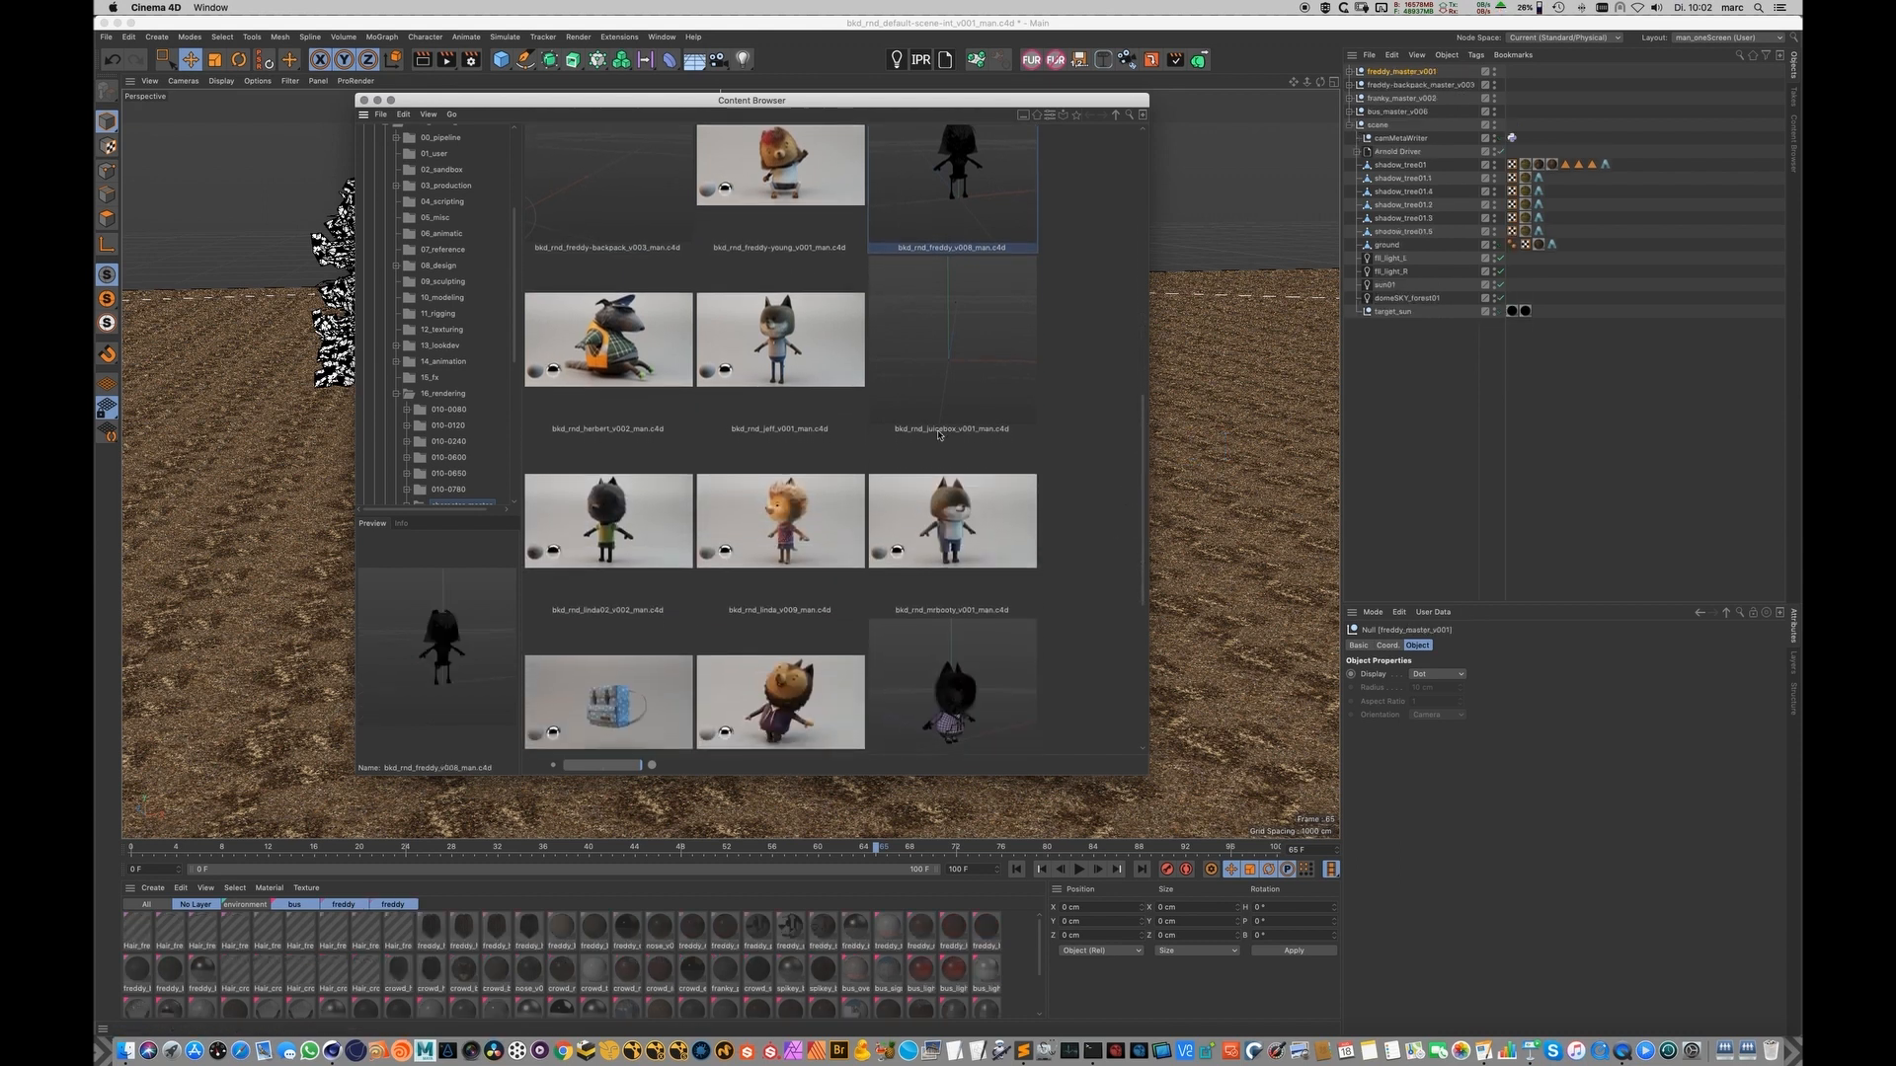
pyautogui.moveTo(780, 358); pyautogui.dragTo(1205, 444)
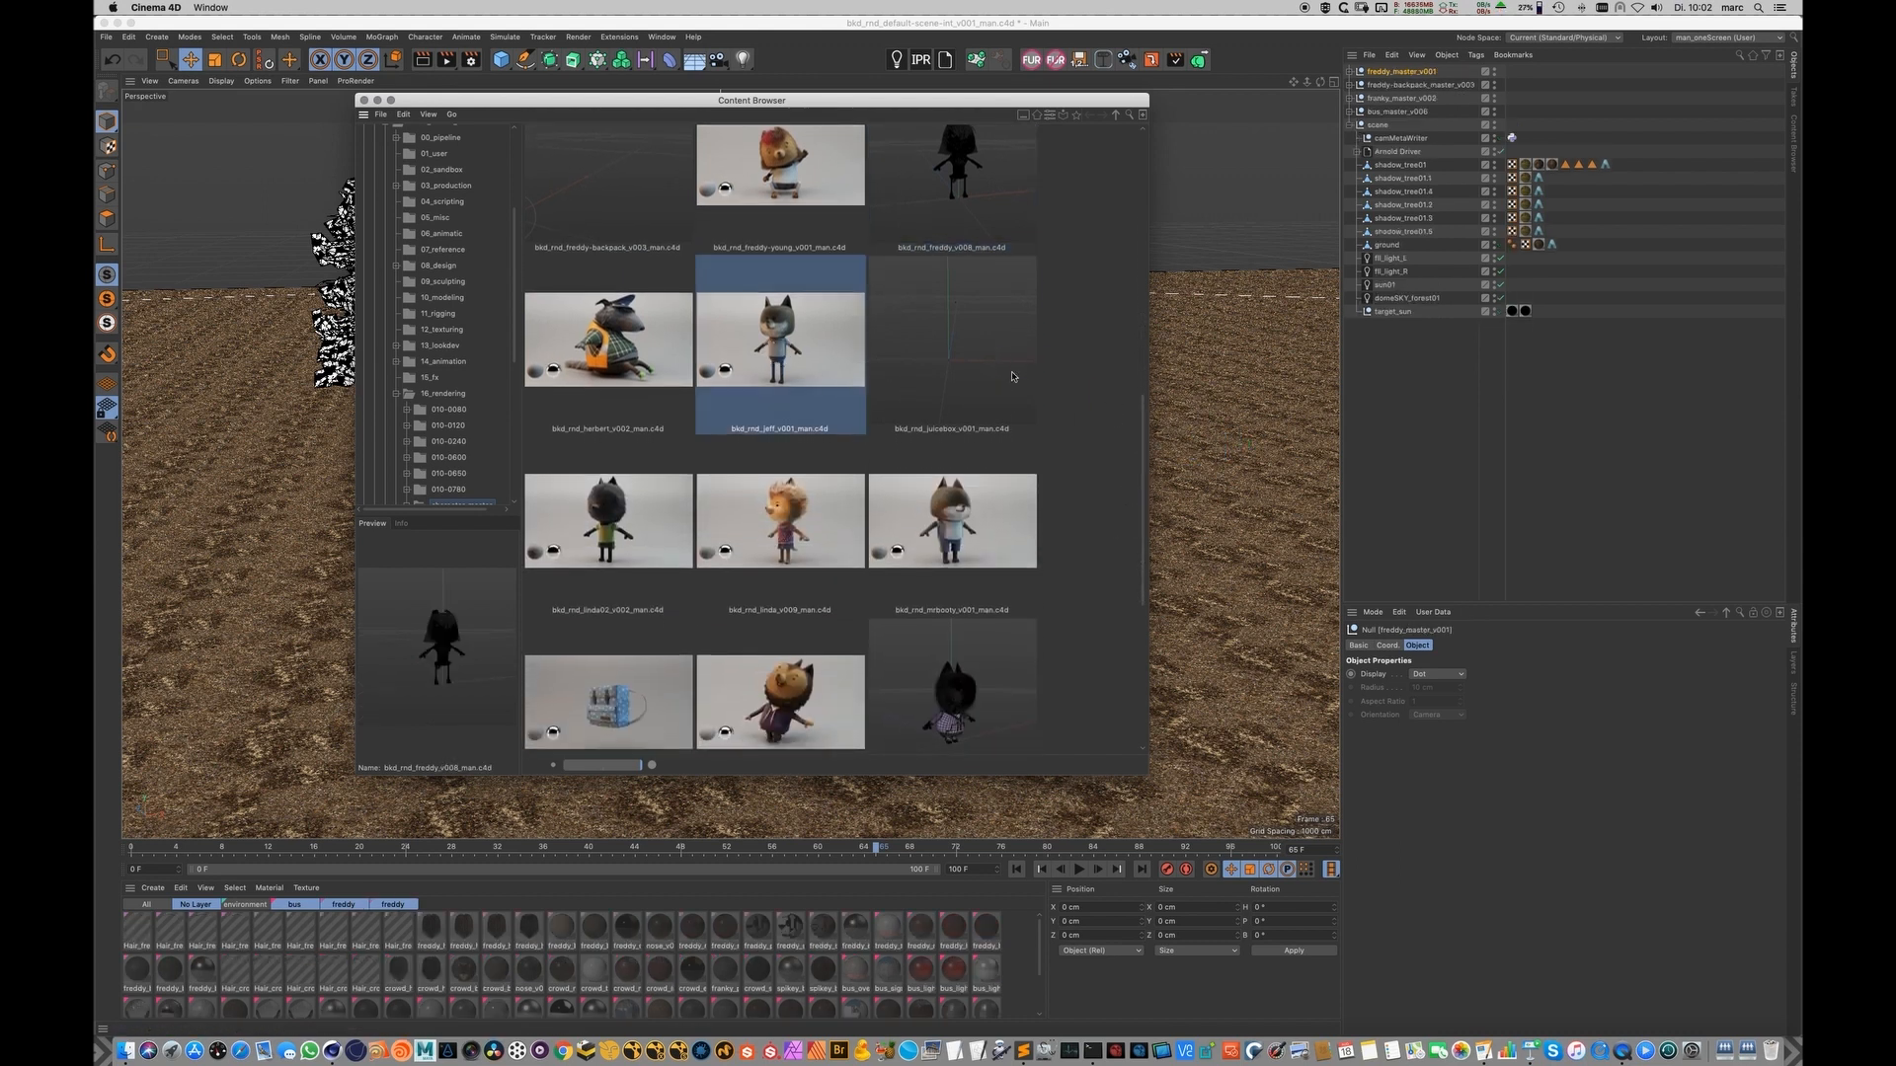
pyautogui.moveTo(943, 356); pyautogui.dragTo(1166, 411)
# Step: Merge the oskar asset bkd_rnd_oskar_v007_man.c4d into the scene and close the Content Browser
pyautogui.scroll(-4, 1130, 459)
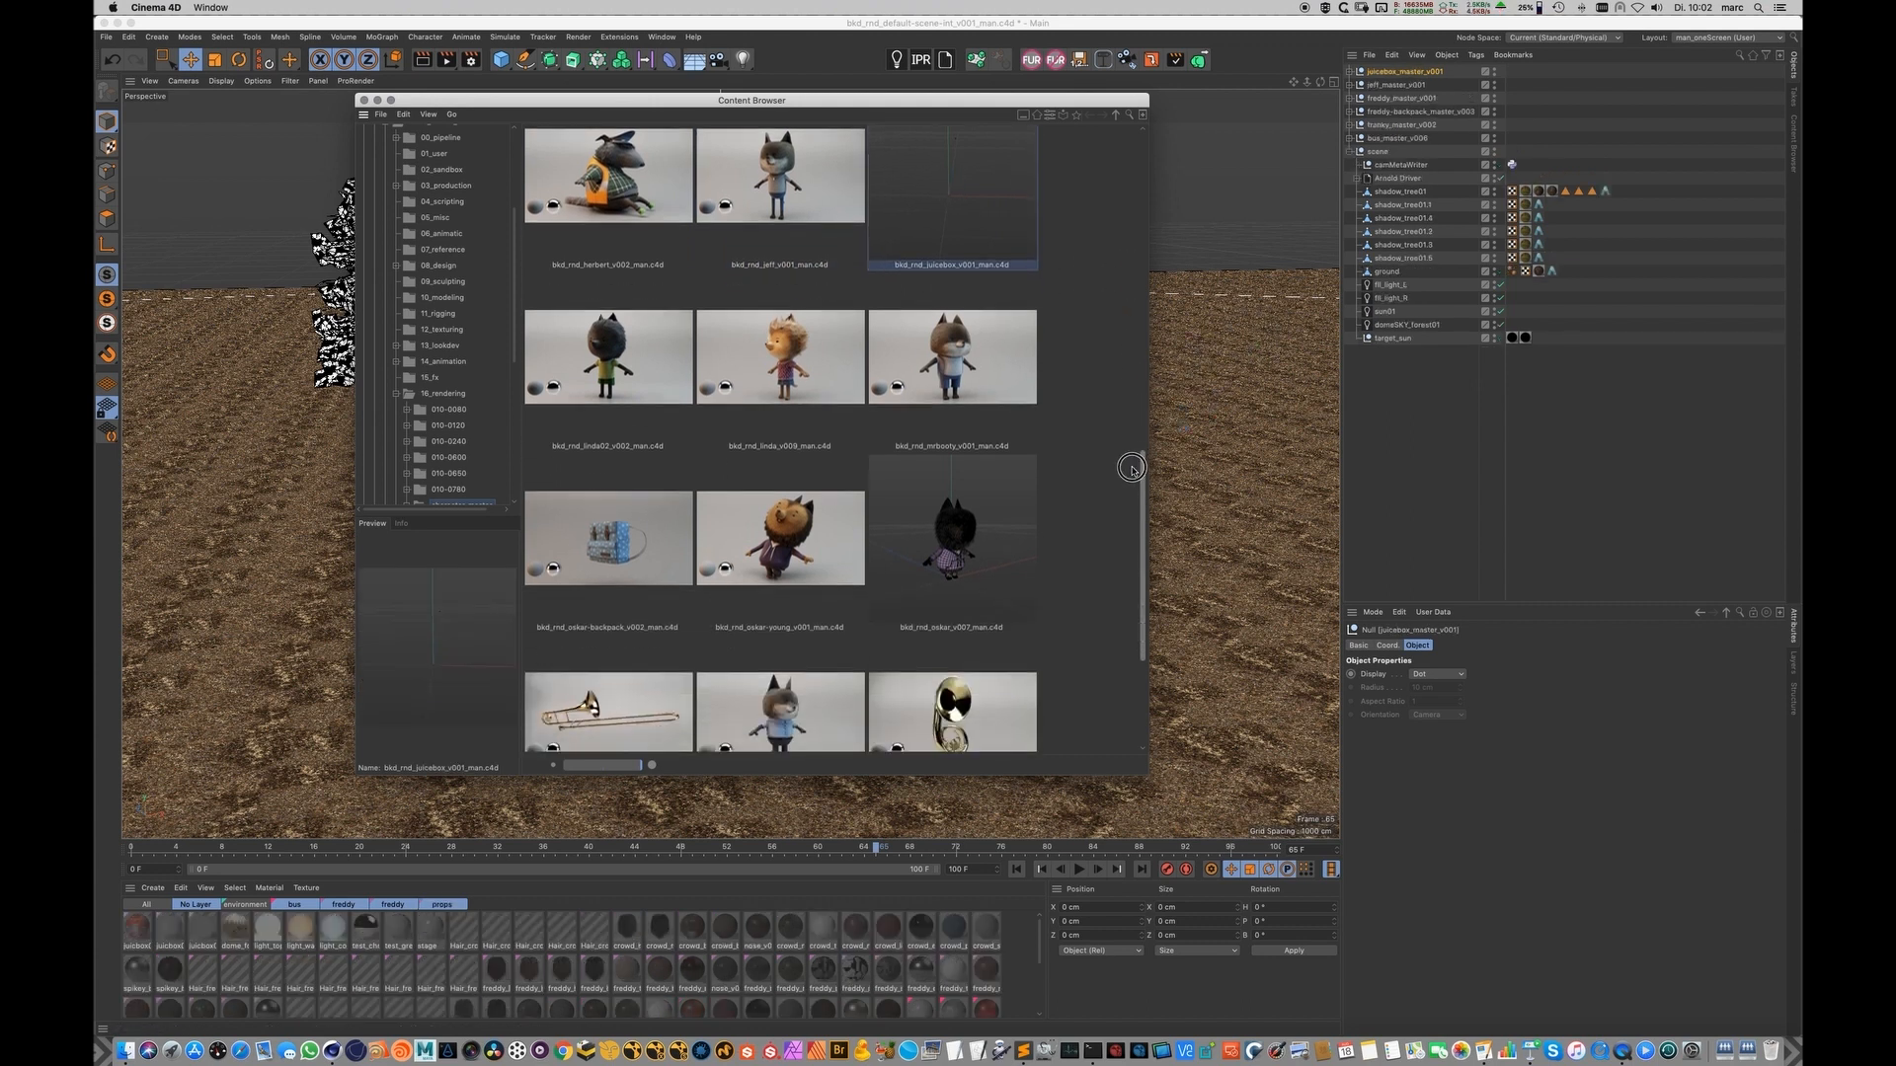
pyautogui.click(586, 490)
pyautogui.moveTo(987, 479); pyautogui.dragTo(1232, 484)
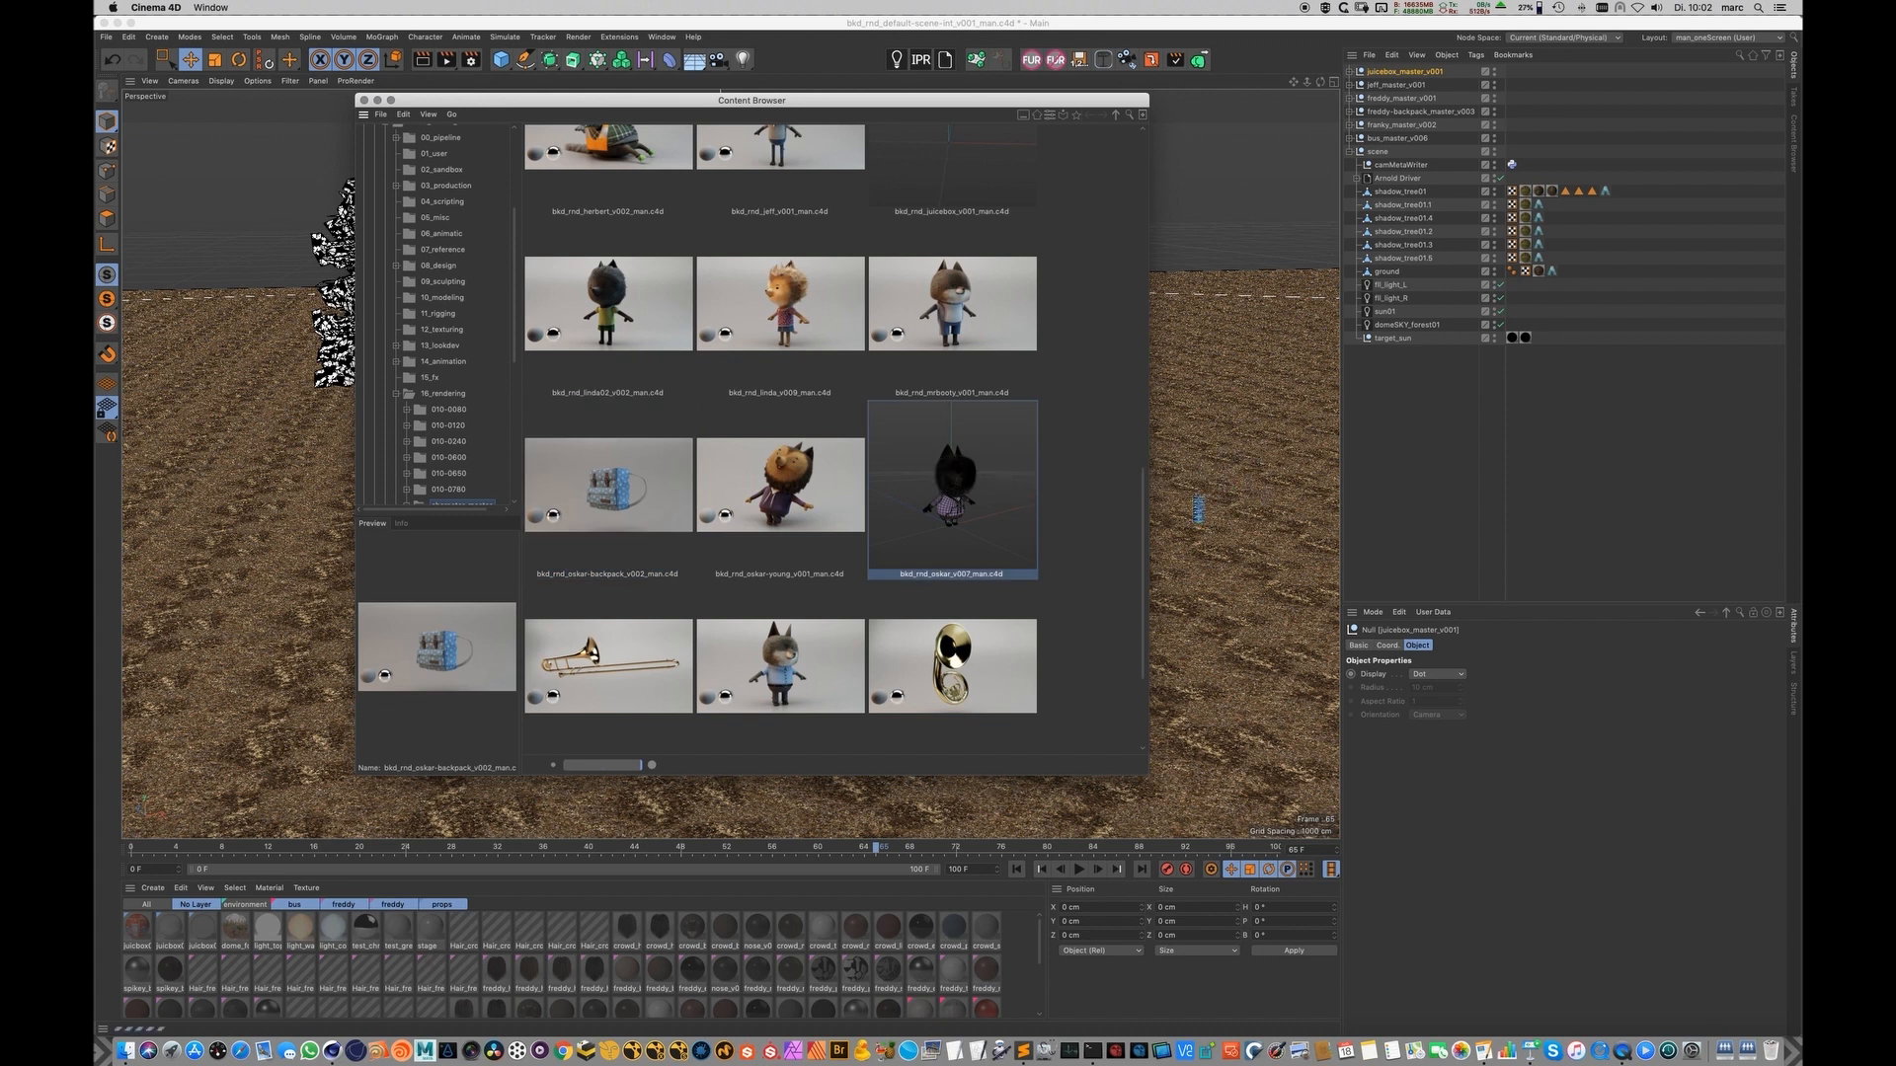
pyautogui.scroll(-4, 1122, 572)
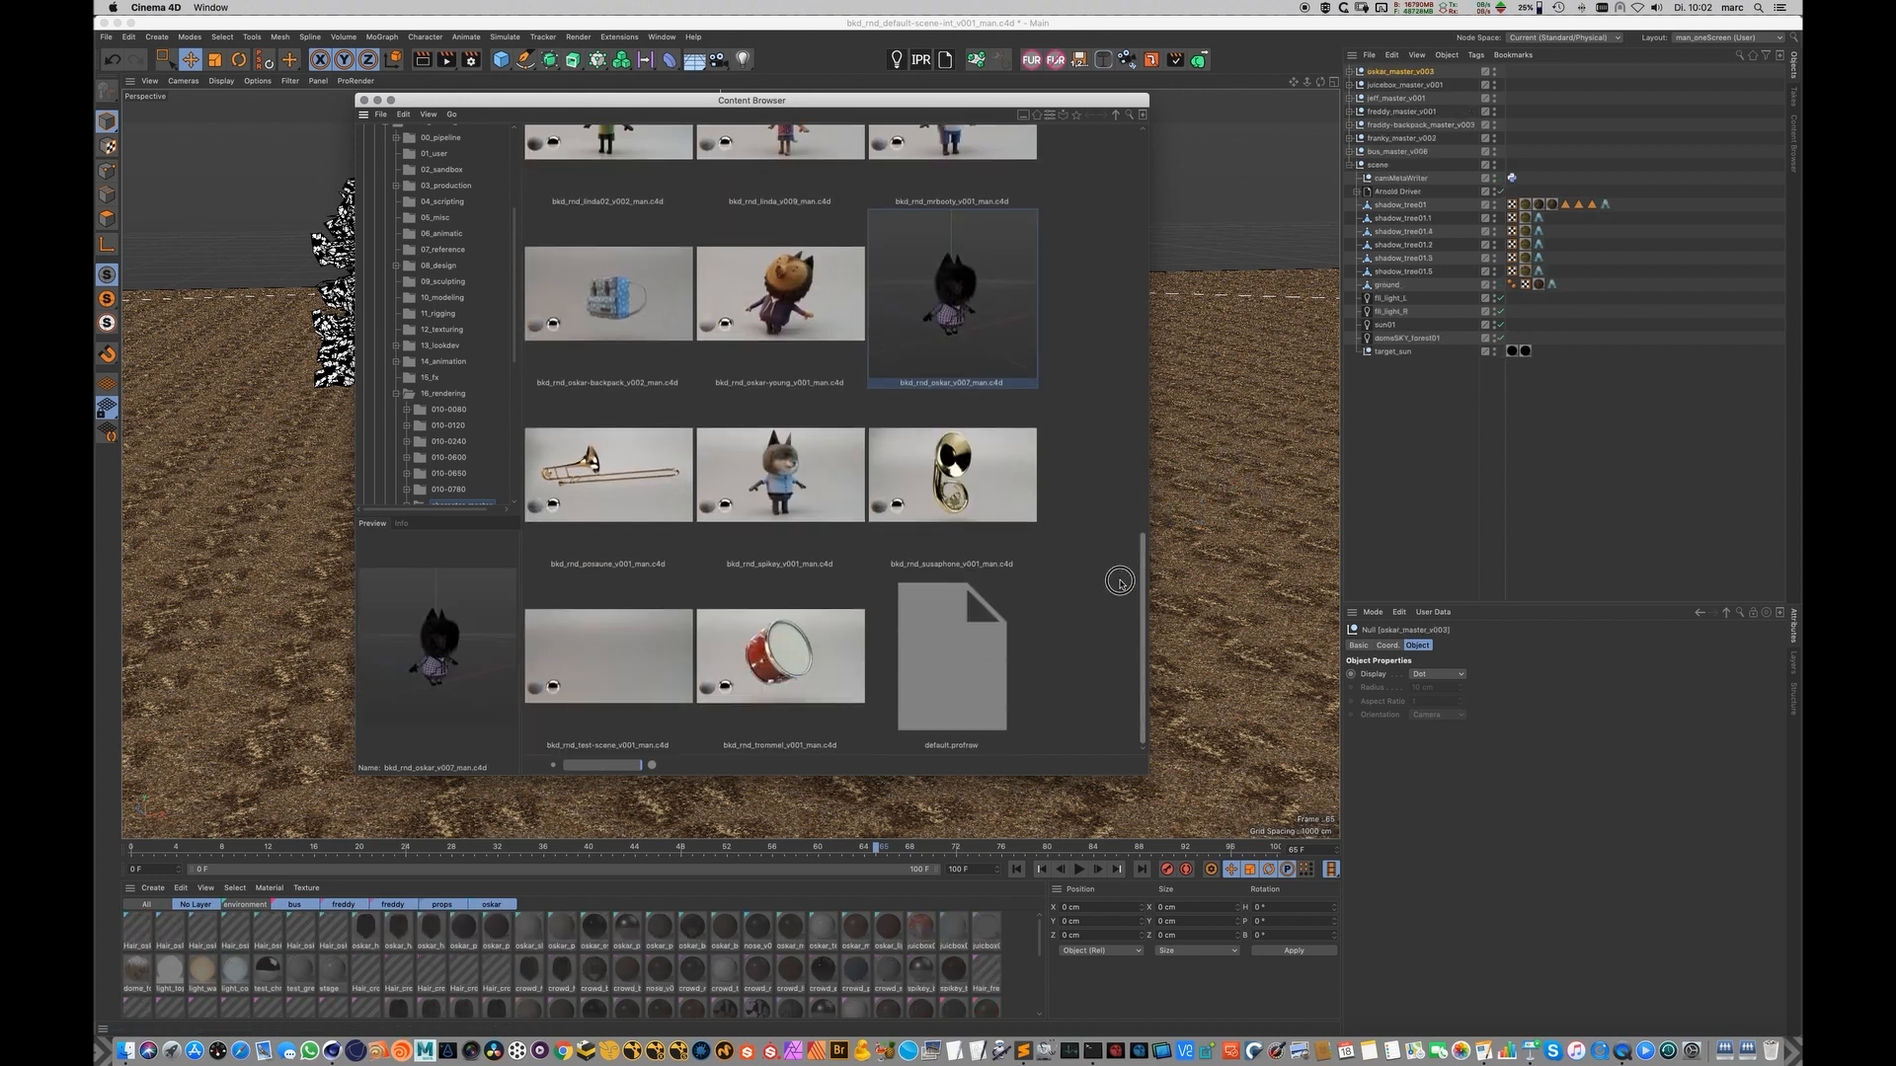
pyautogui.scroll(5, 1120, 583)
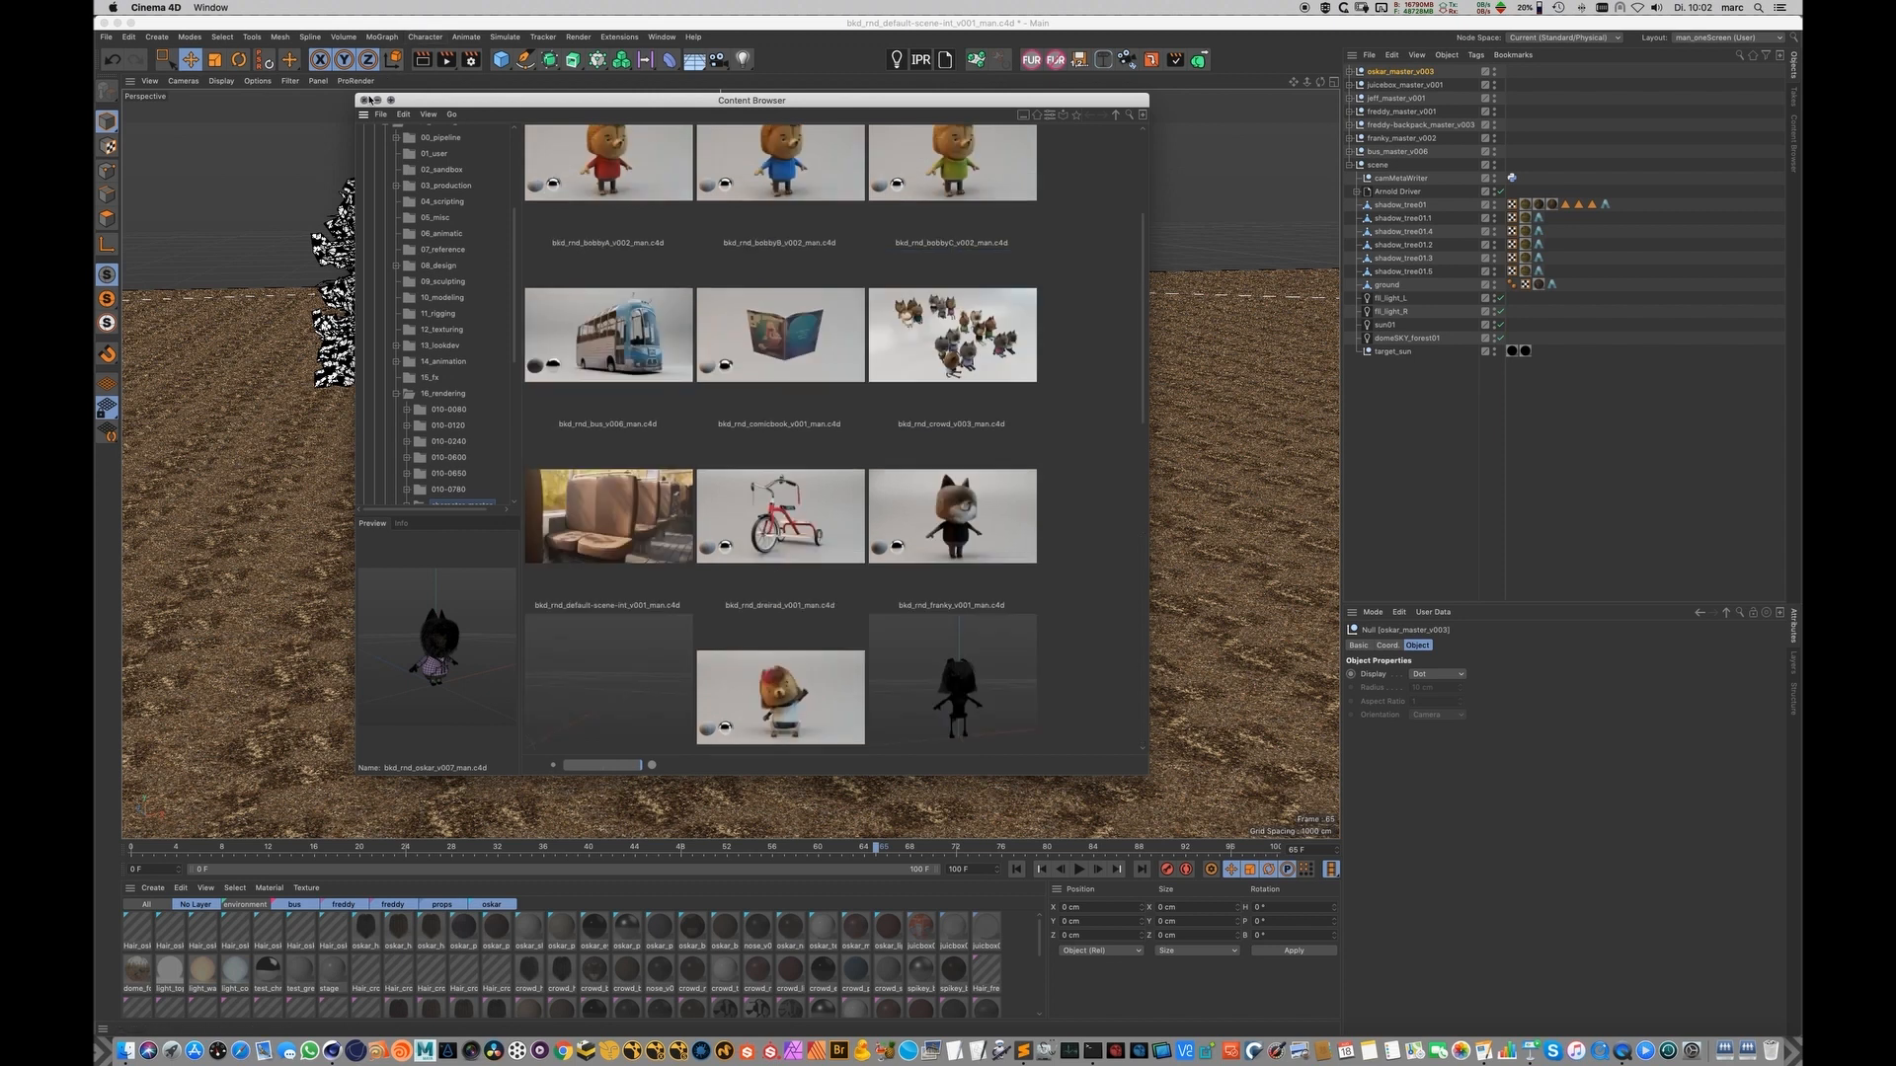
pyautogui.click(363, 100)
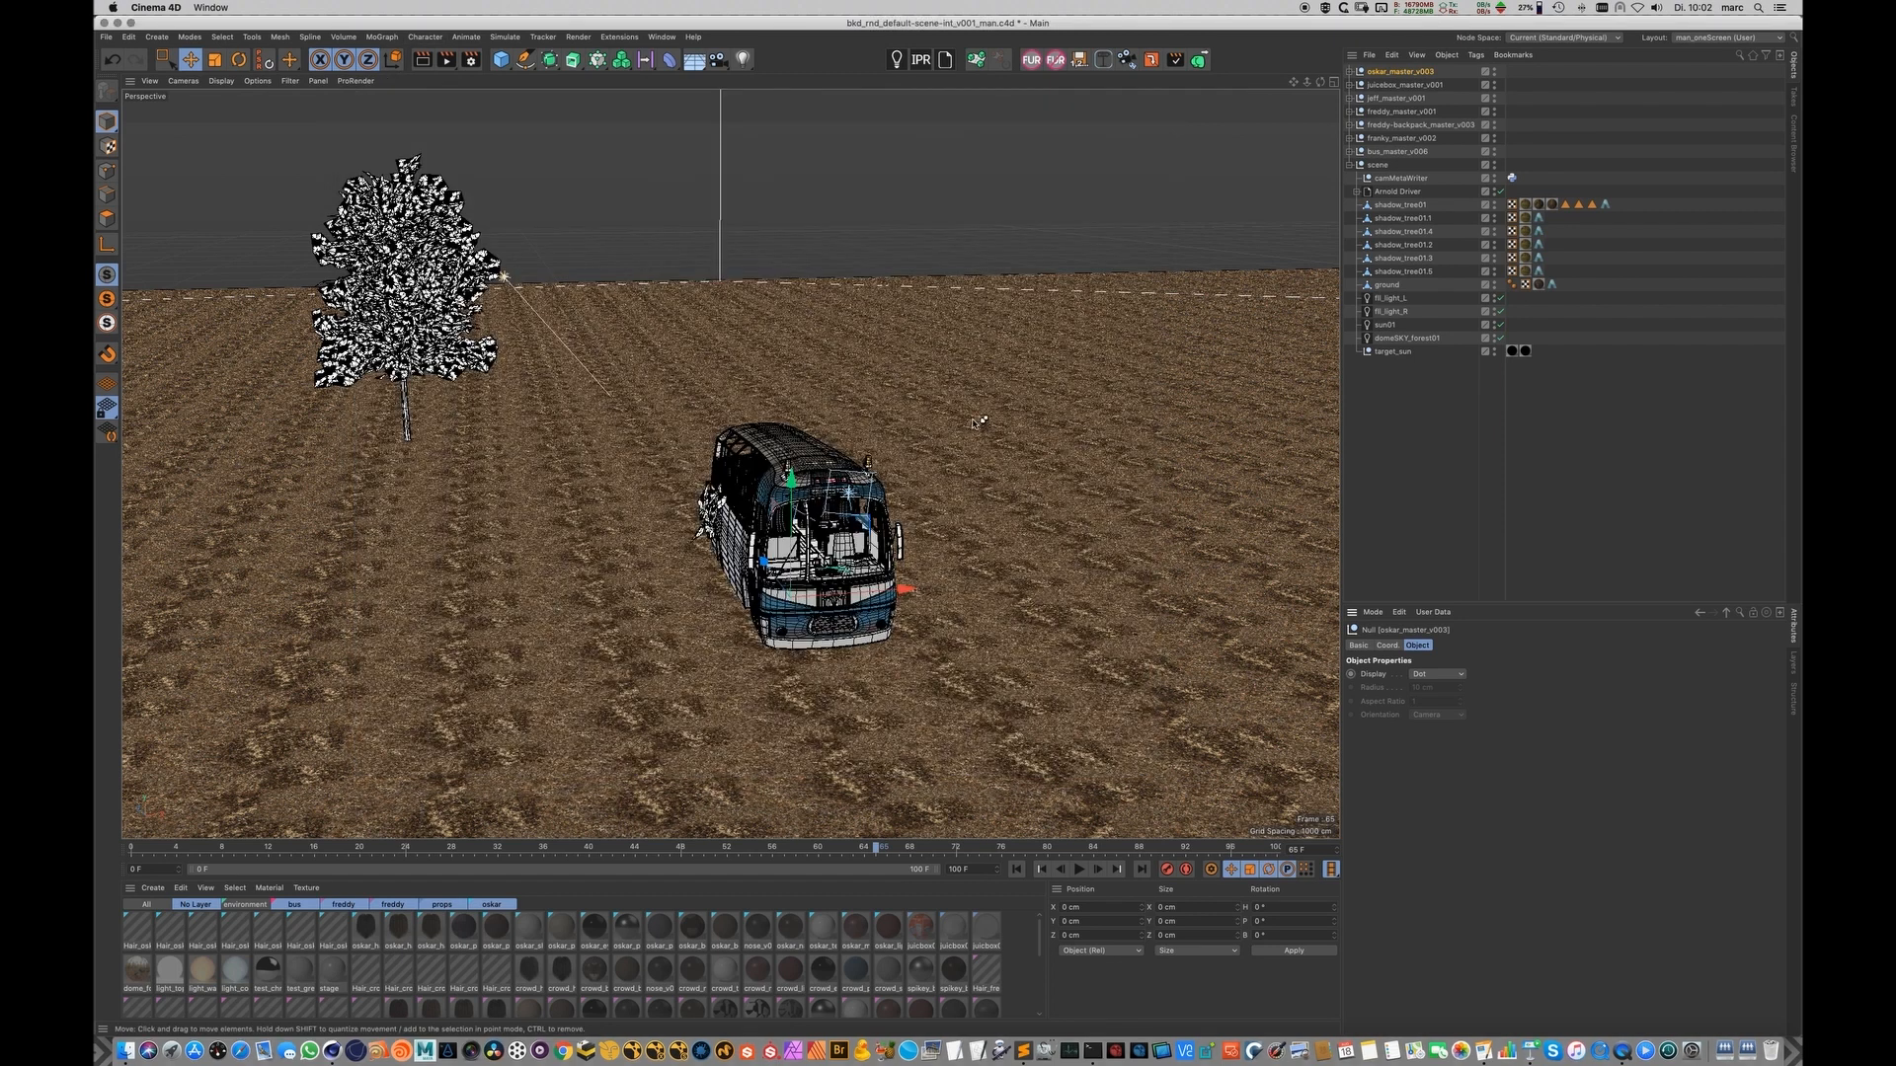
# Step: Import the Alembic camera file bkd_anim_010-0240_cam.abc from Finder with a scale of 10 centimeters
pyautogui.press('super+Tab')
pyautogui.click(954, 539)
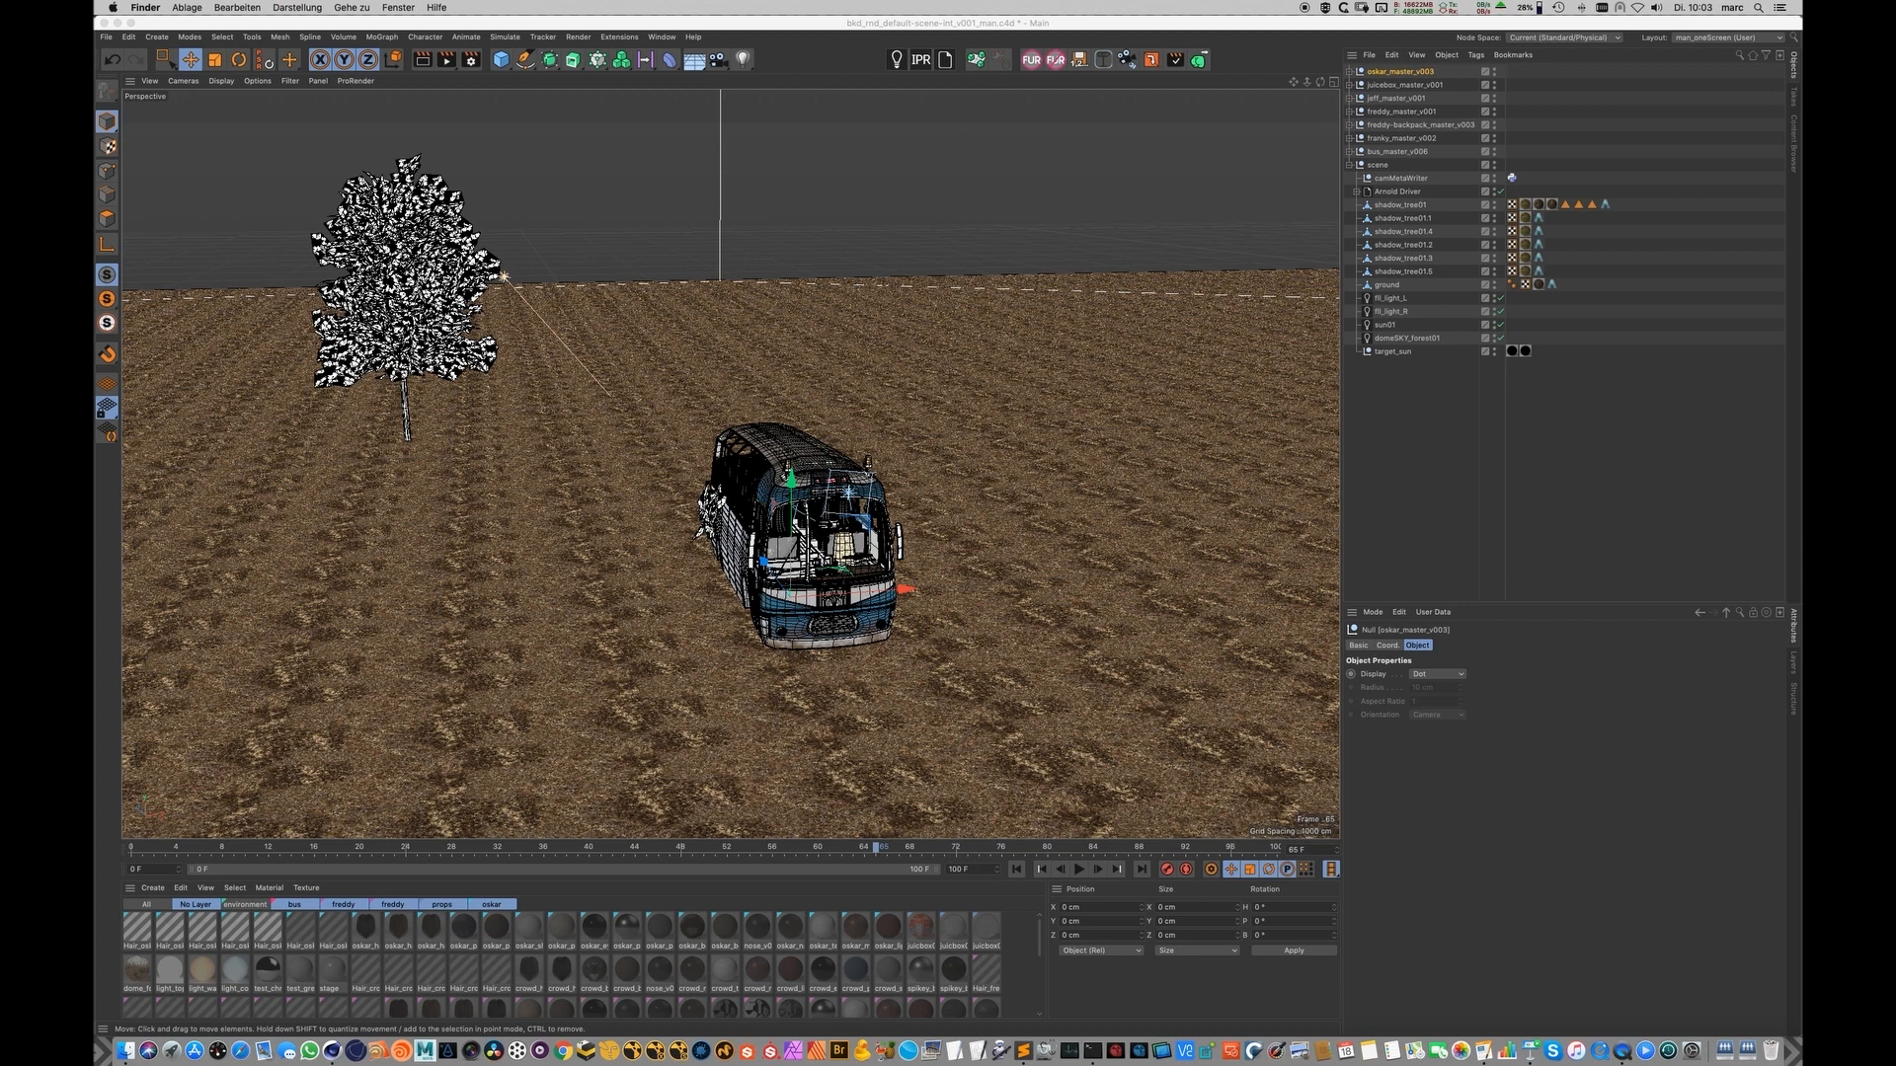
pyautogui.moveTo(96, 435); pyautogui.dragTo(1011, 446)
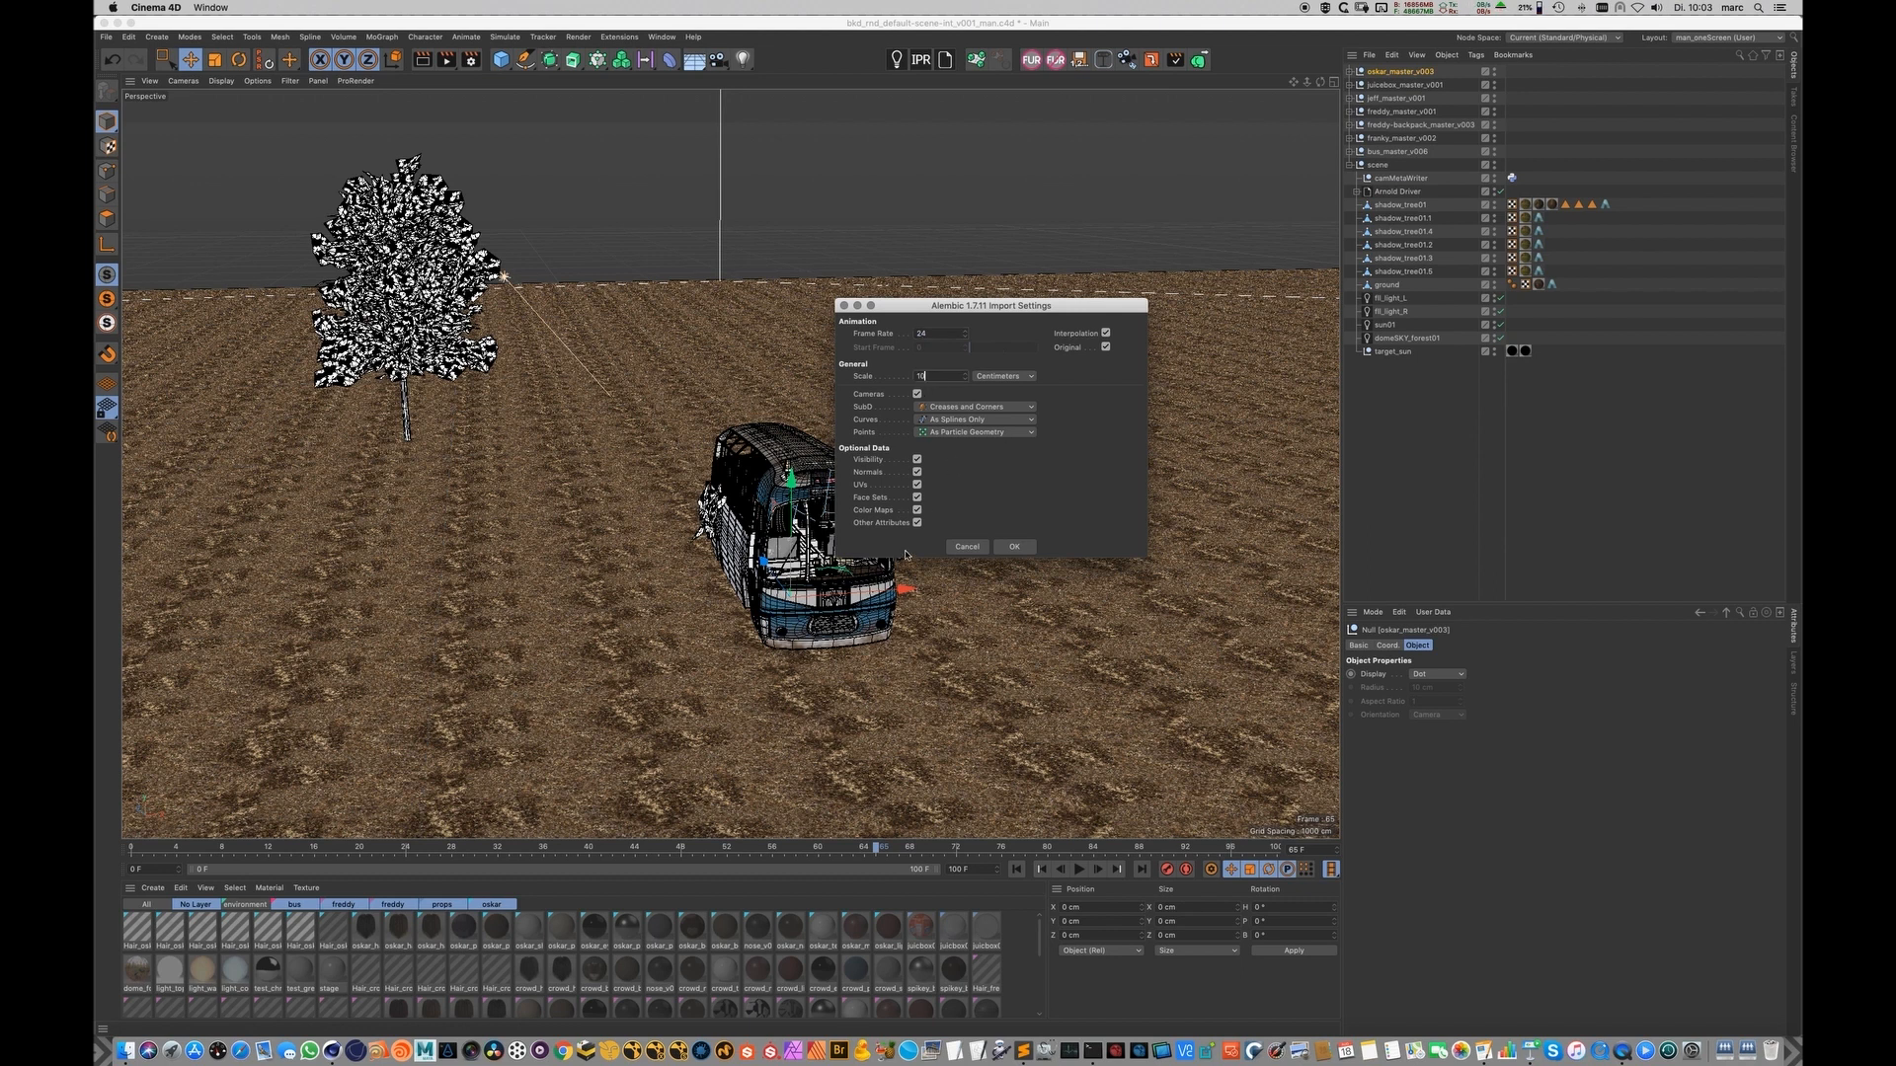
pyautogui.click(1017, 547)
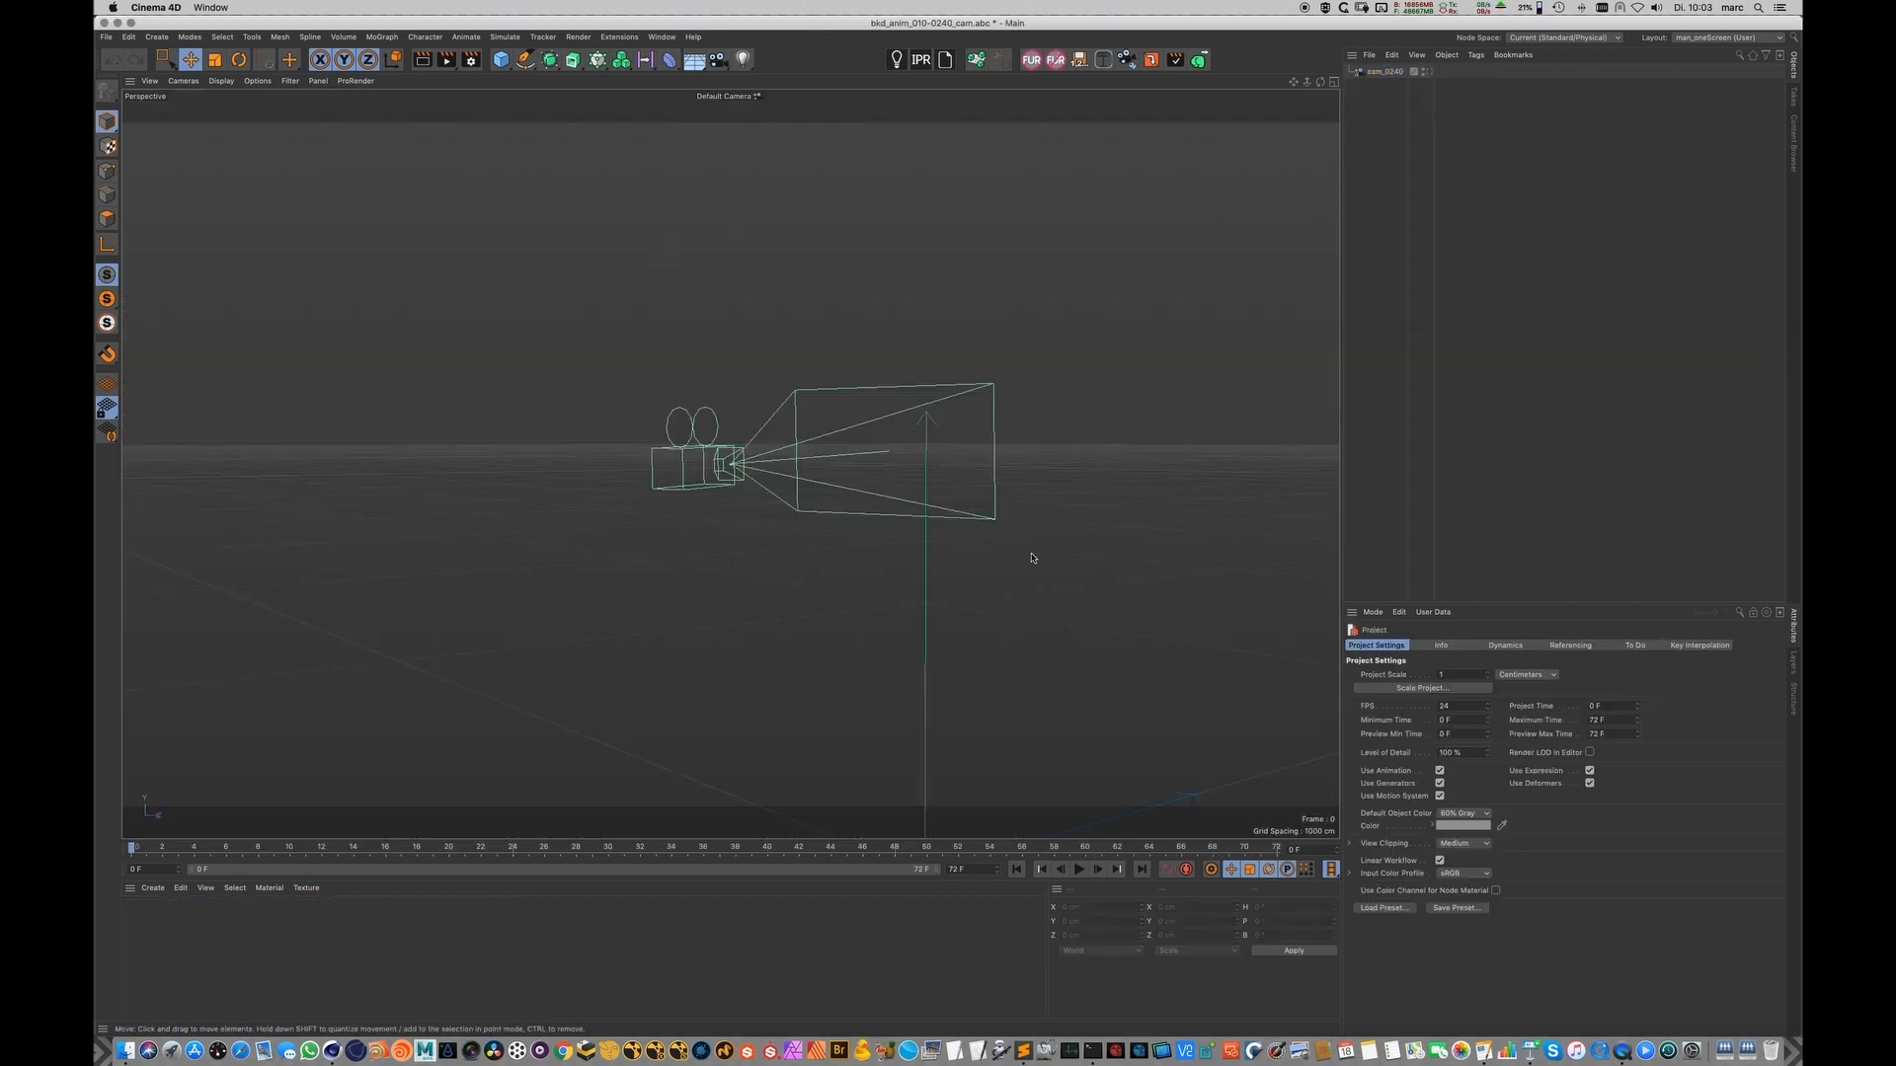
# Step: Copy the cam_0240 camera from the imported Alembic project into the default interior scene project
pyautogui.click(1385, 72)
pyautogui.press('v')
pyautogui.moveTo(955, 479)
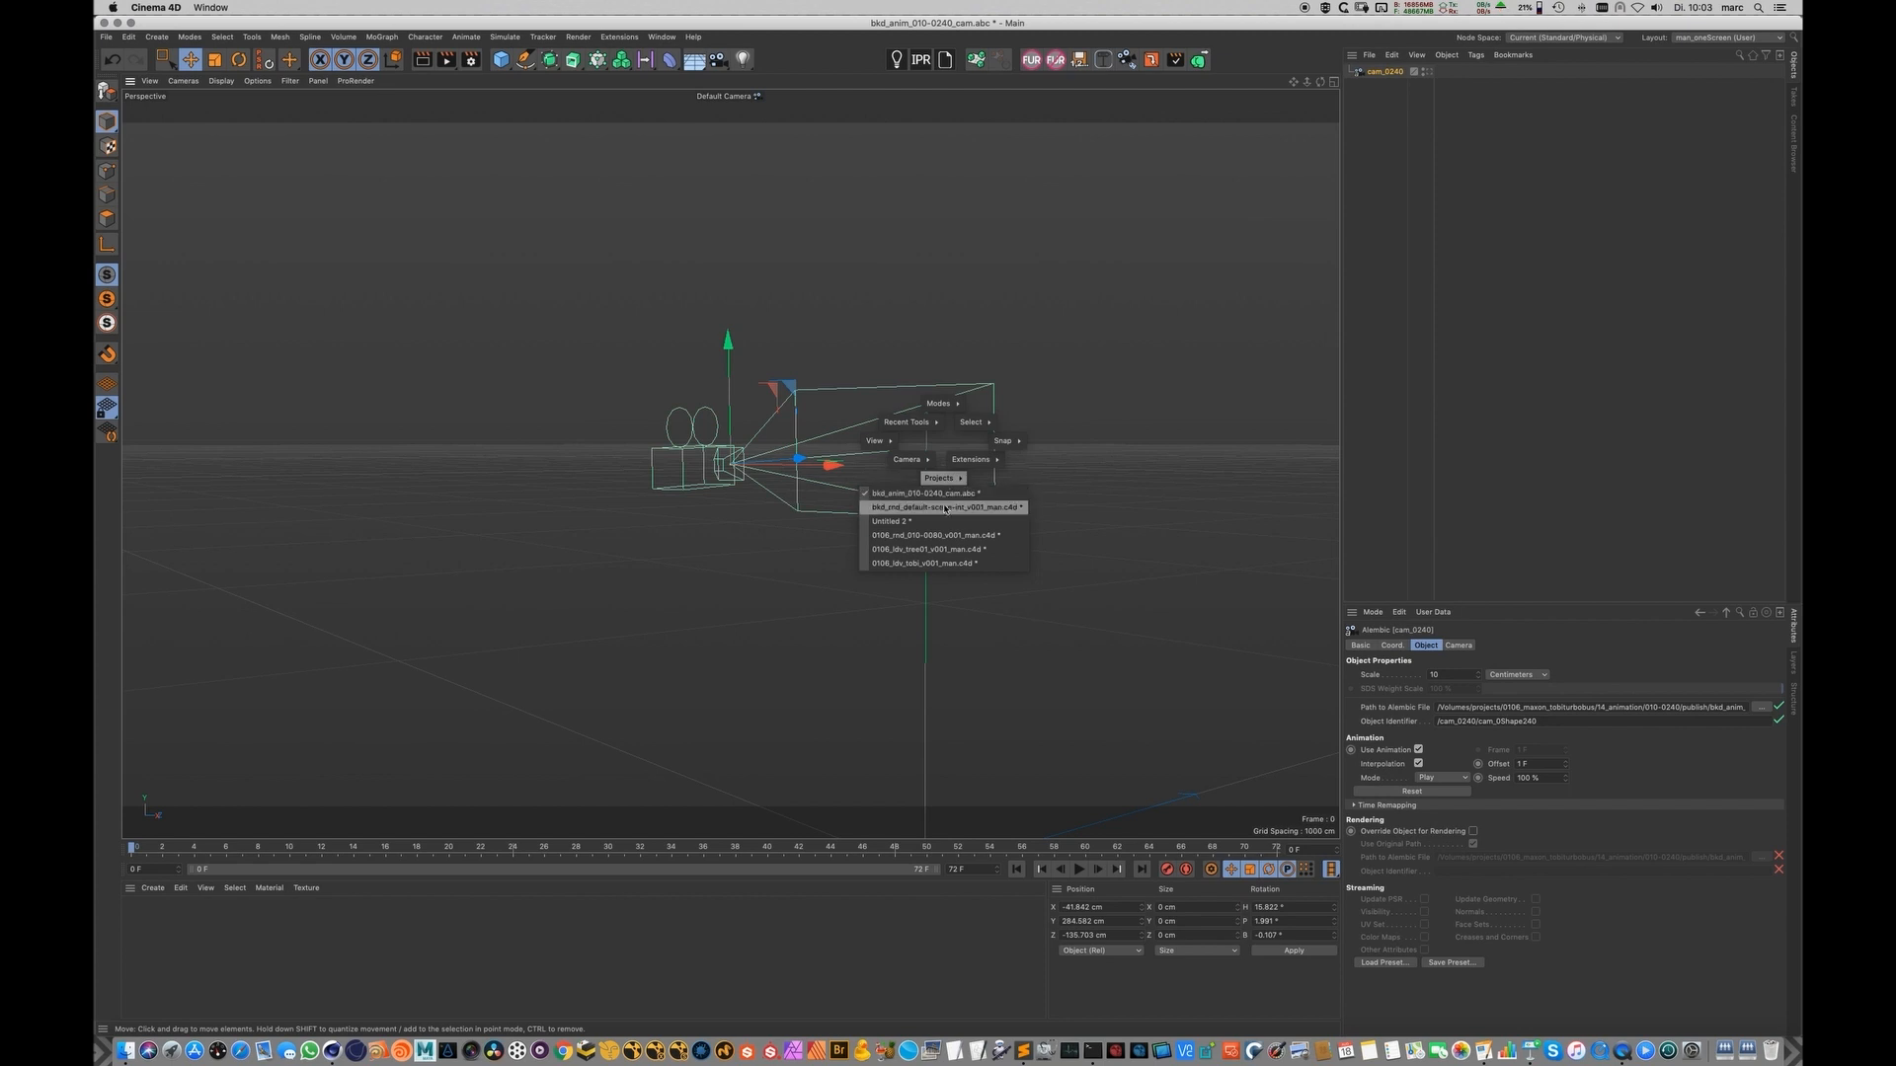
pyautogui.click(951, 508)
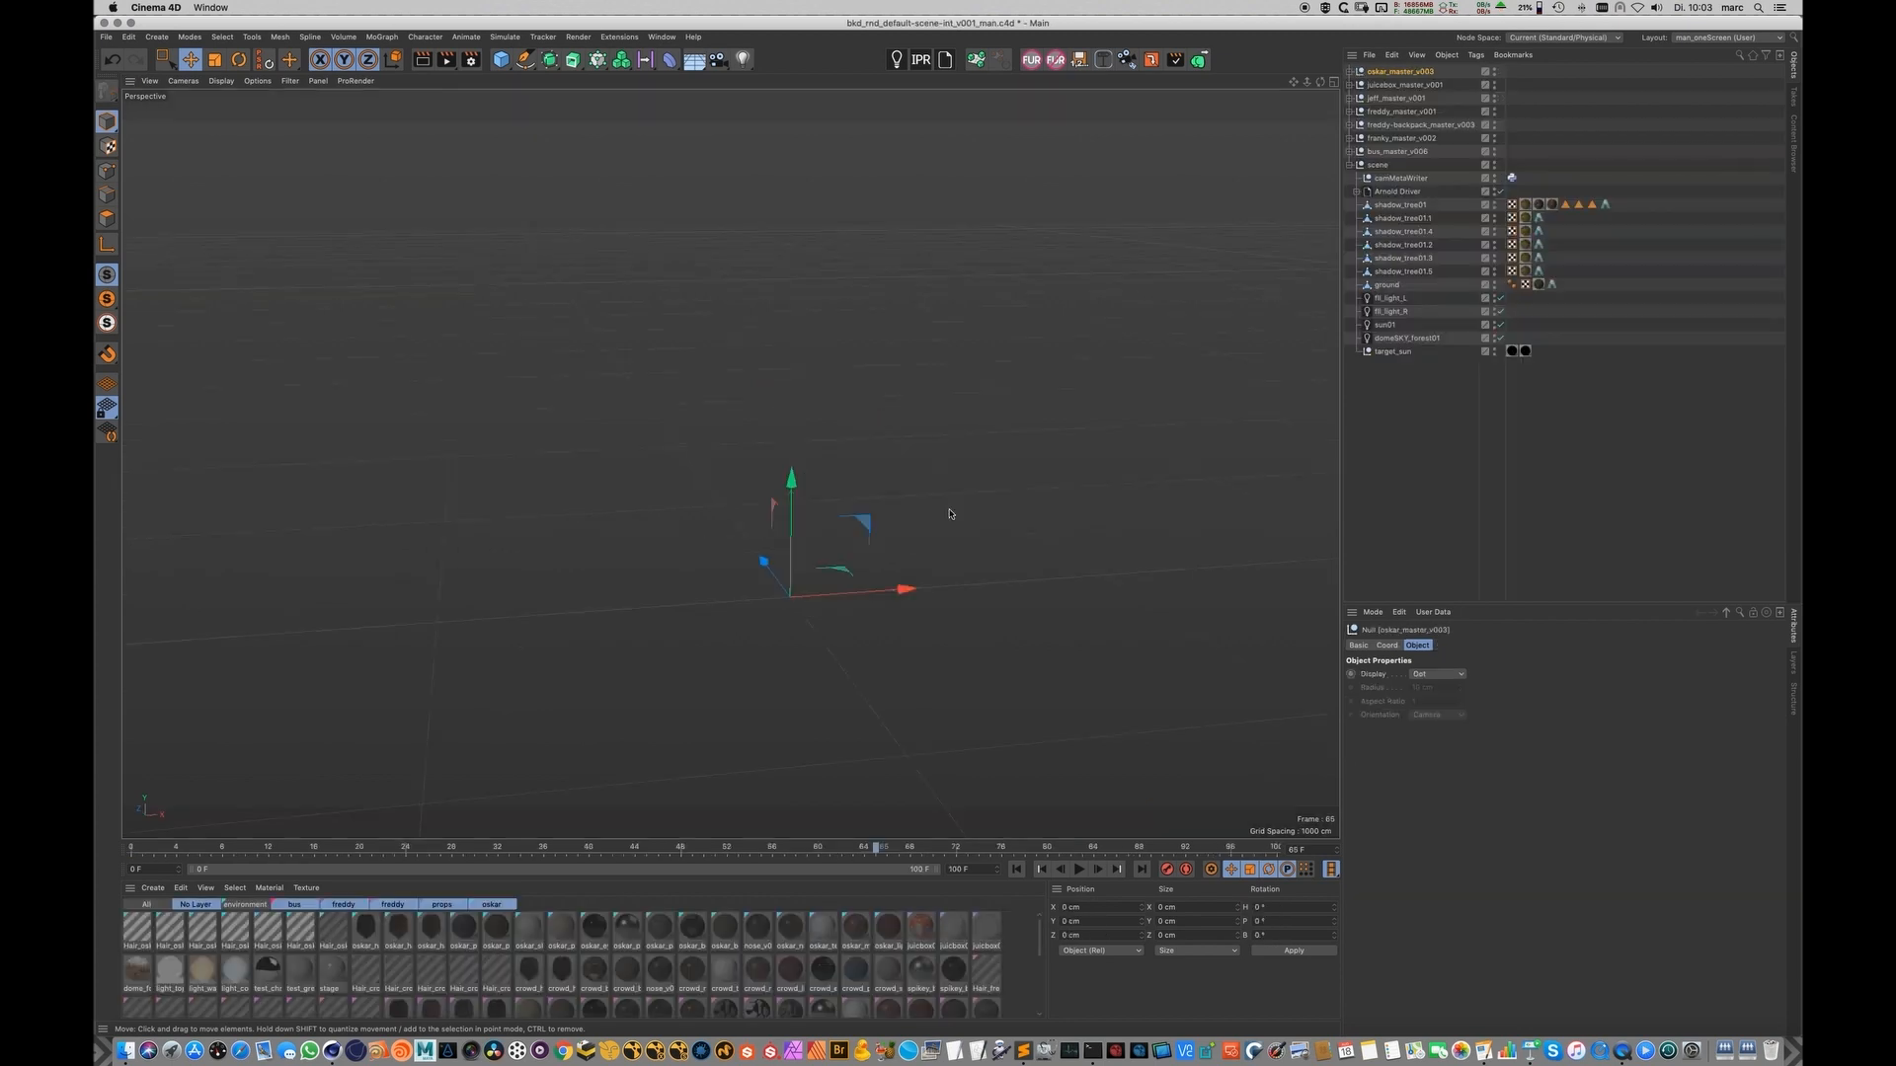
pyautogui.click(1432, 463)
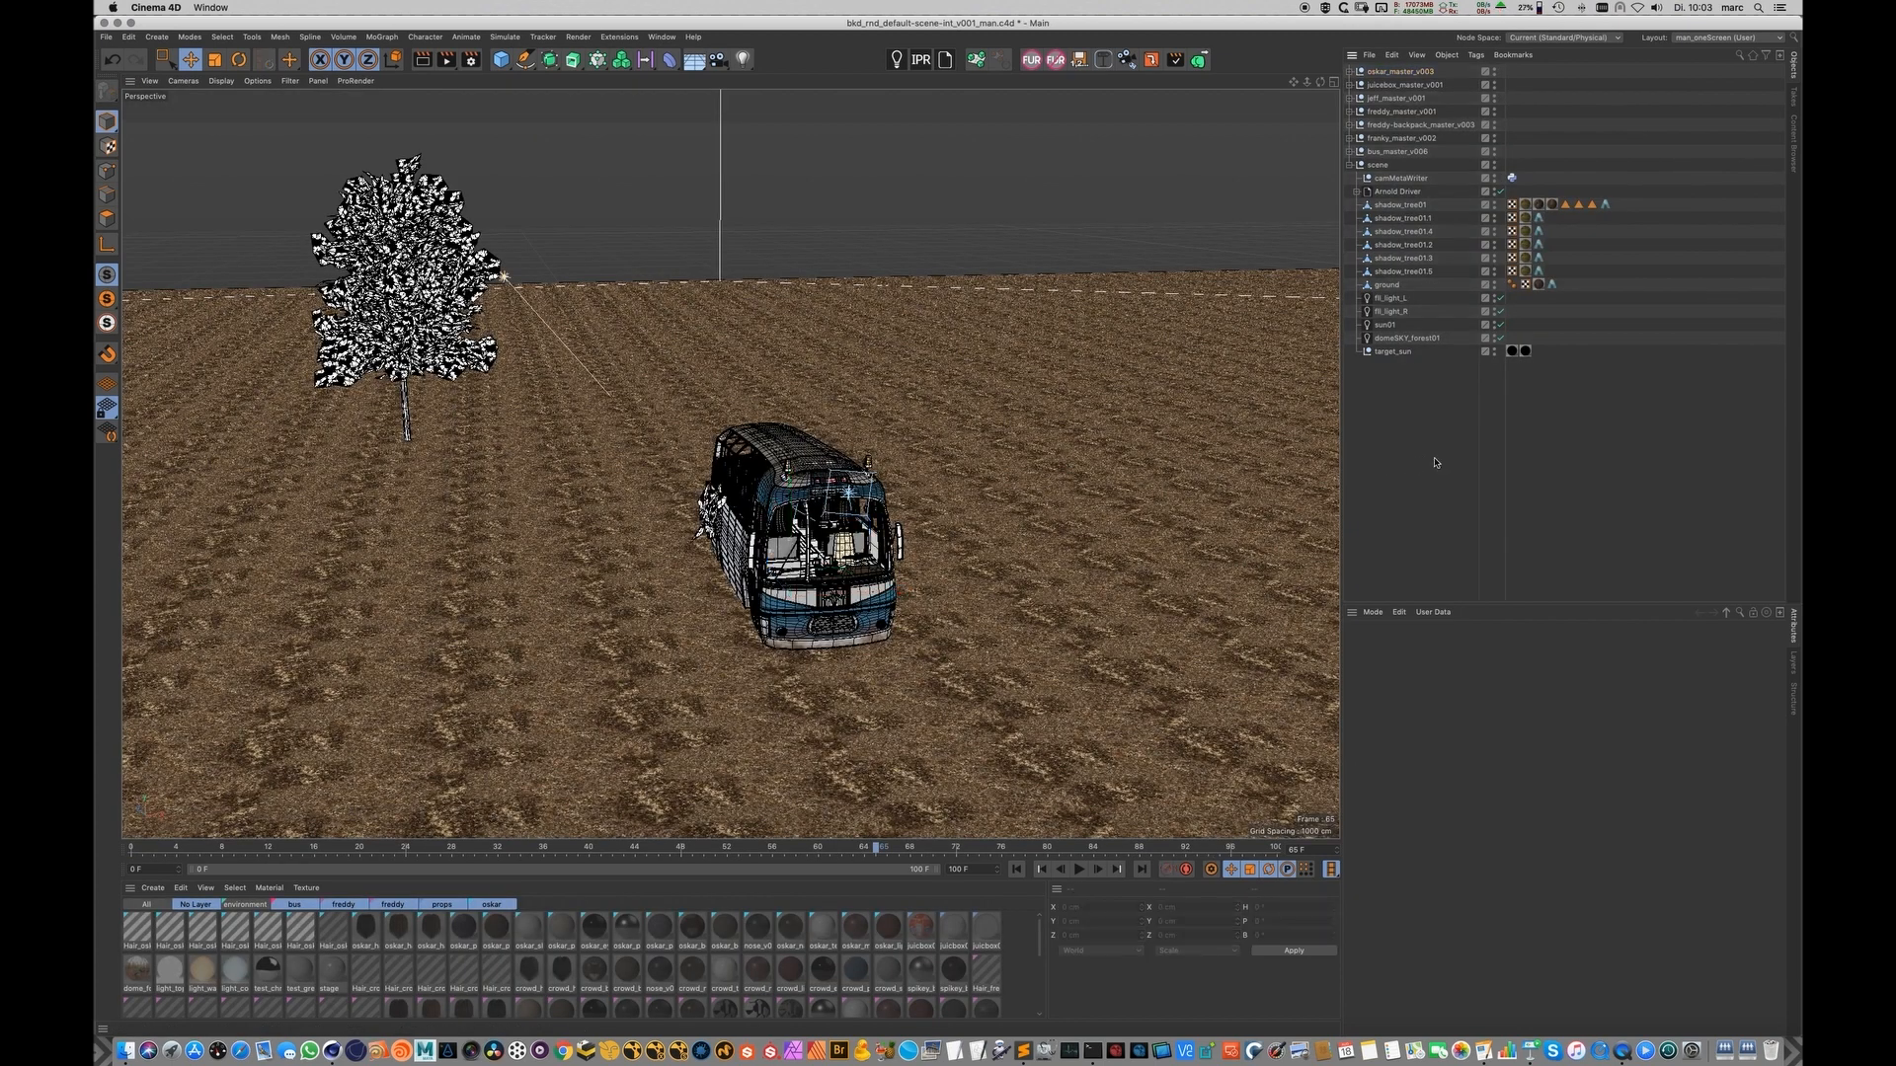
pyautogui.press('super+v')
# Step: Place cam_0240 inside the scene null and make it an editable camera object
pyautogui.moveTo(1402, 75); pyautogui.dragTo(1367, 174)
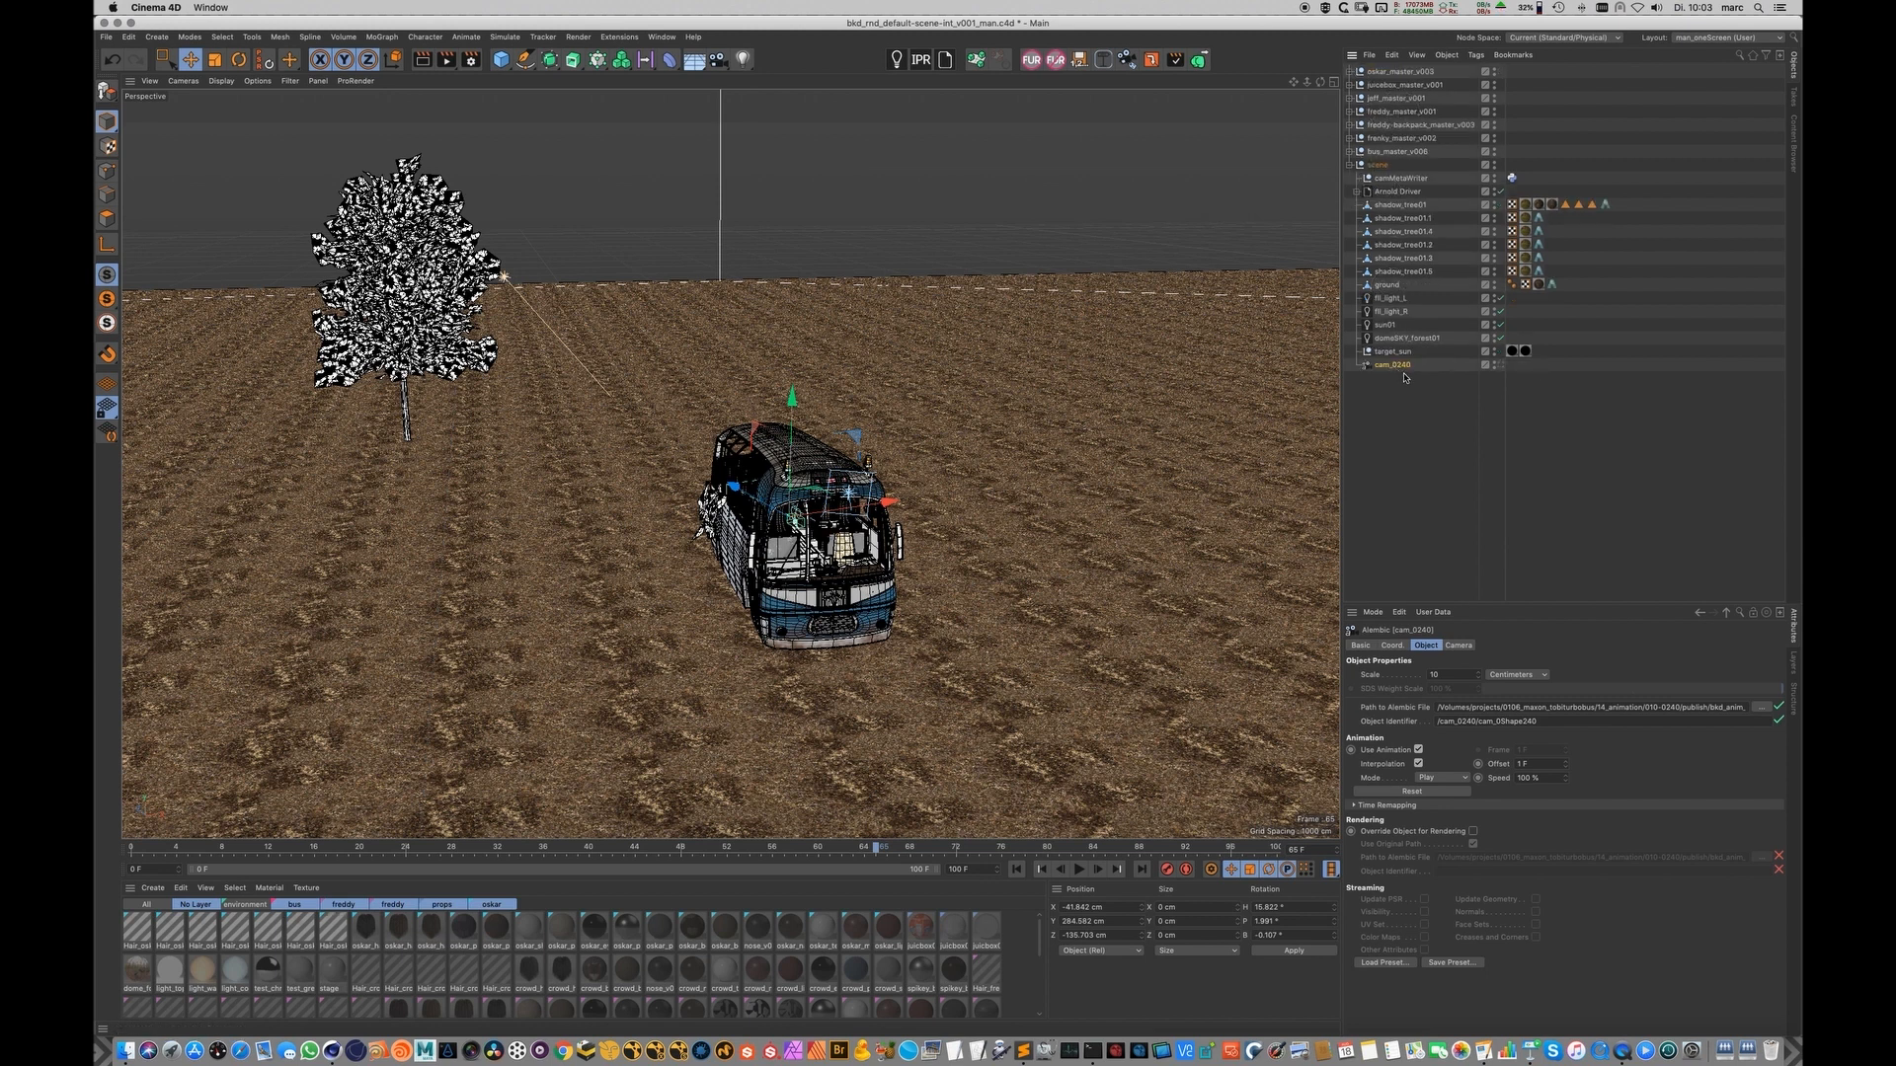
pyautogui.press('c')
pyautogui.press('super+Tab')
pyautogui.press('super+Tab')
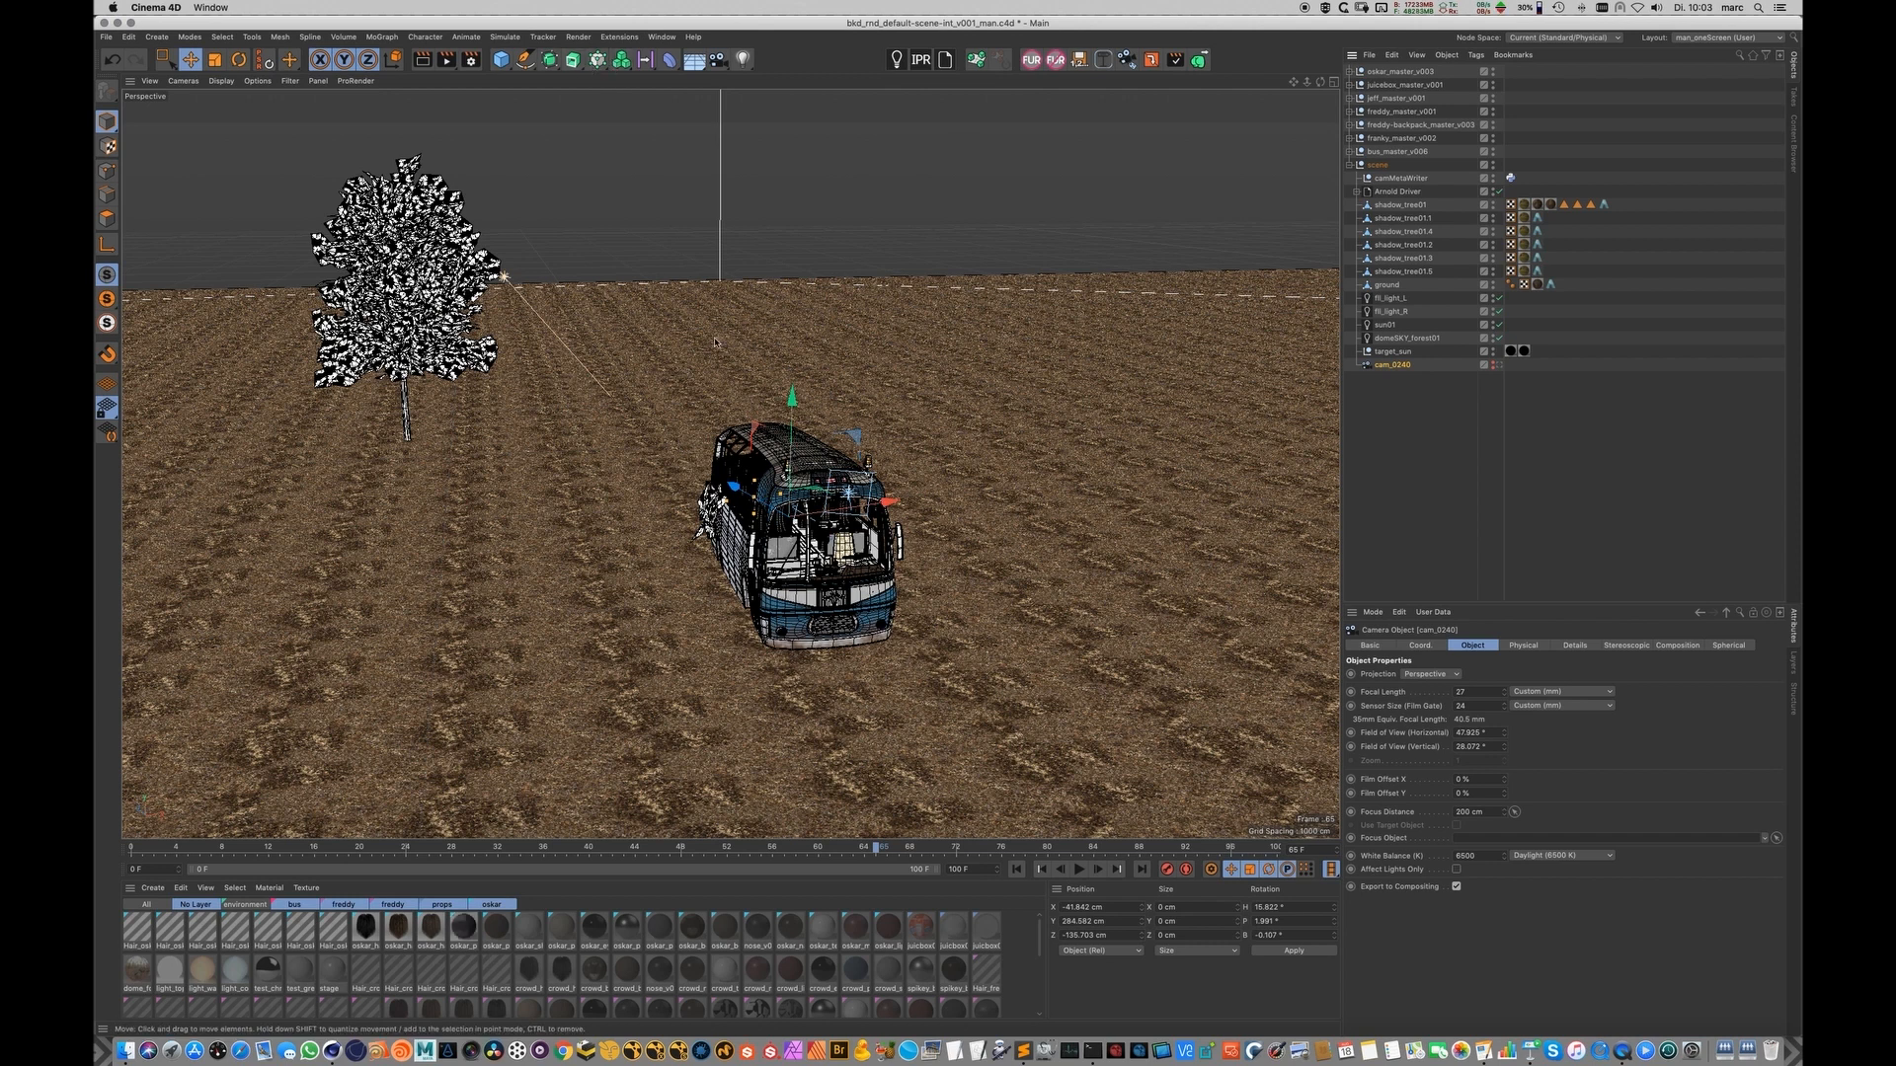
# Step: Save the scene with the pipeline's save command as Rendering, sequence 010, shot 0240, status Work in Progress
pyautogui.hotkey('shift', 'c')
pyautogui.write('ki')
pyautogui.press('BackSpace')
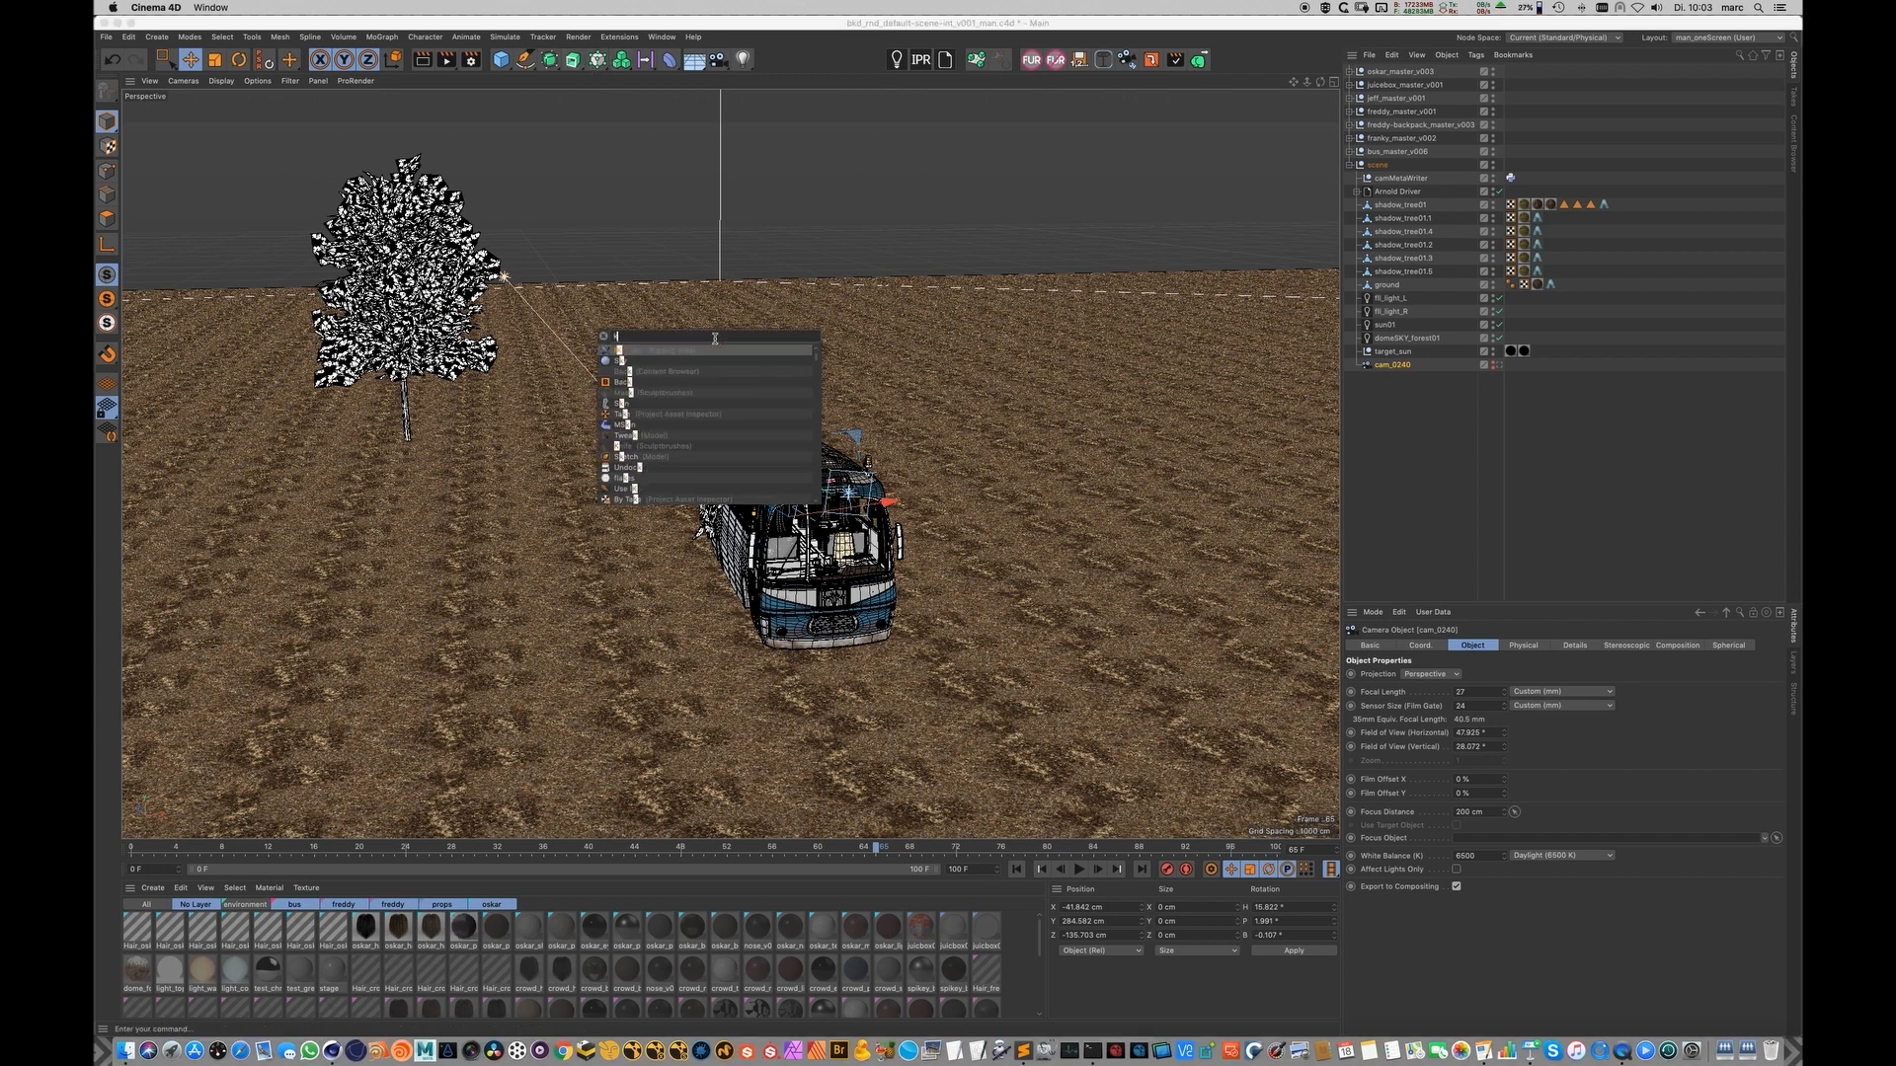
pyautogui.write('its')
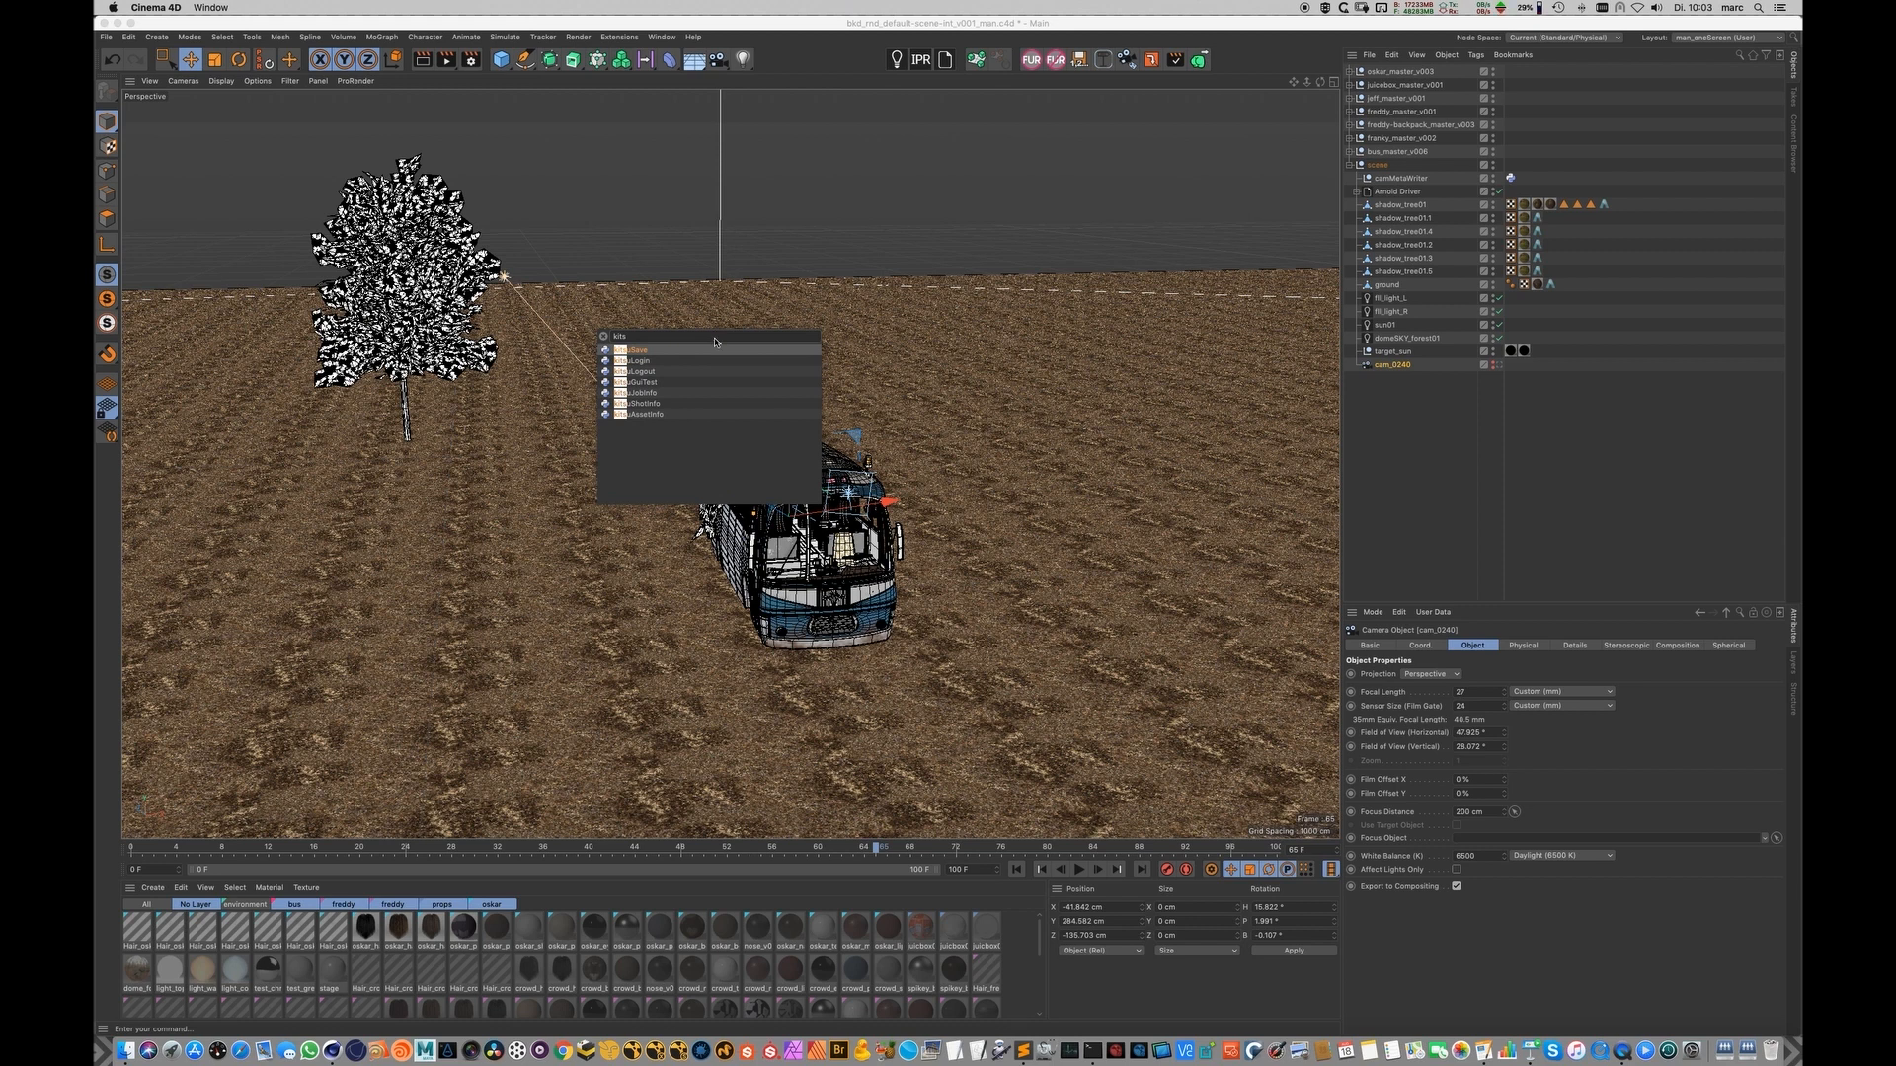
pyautogui.press('Return')
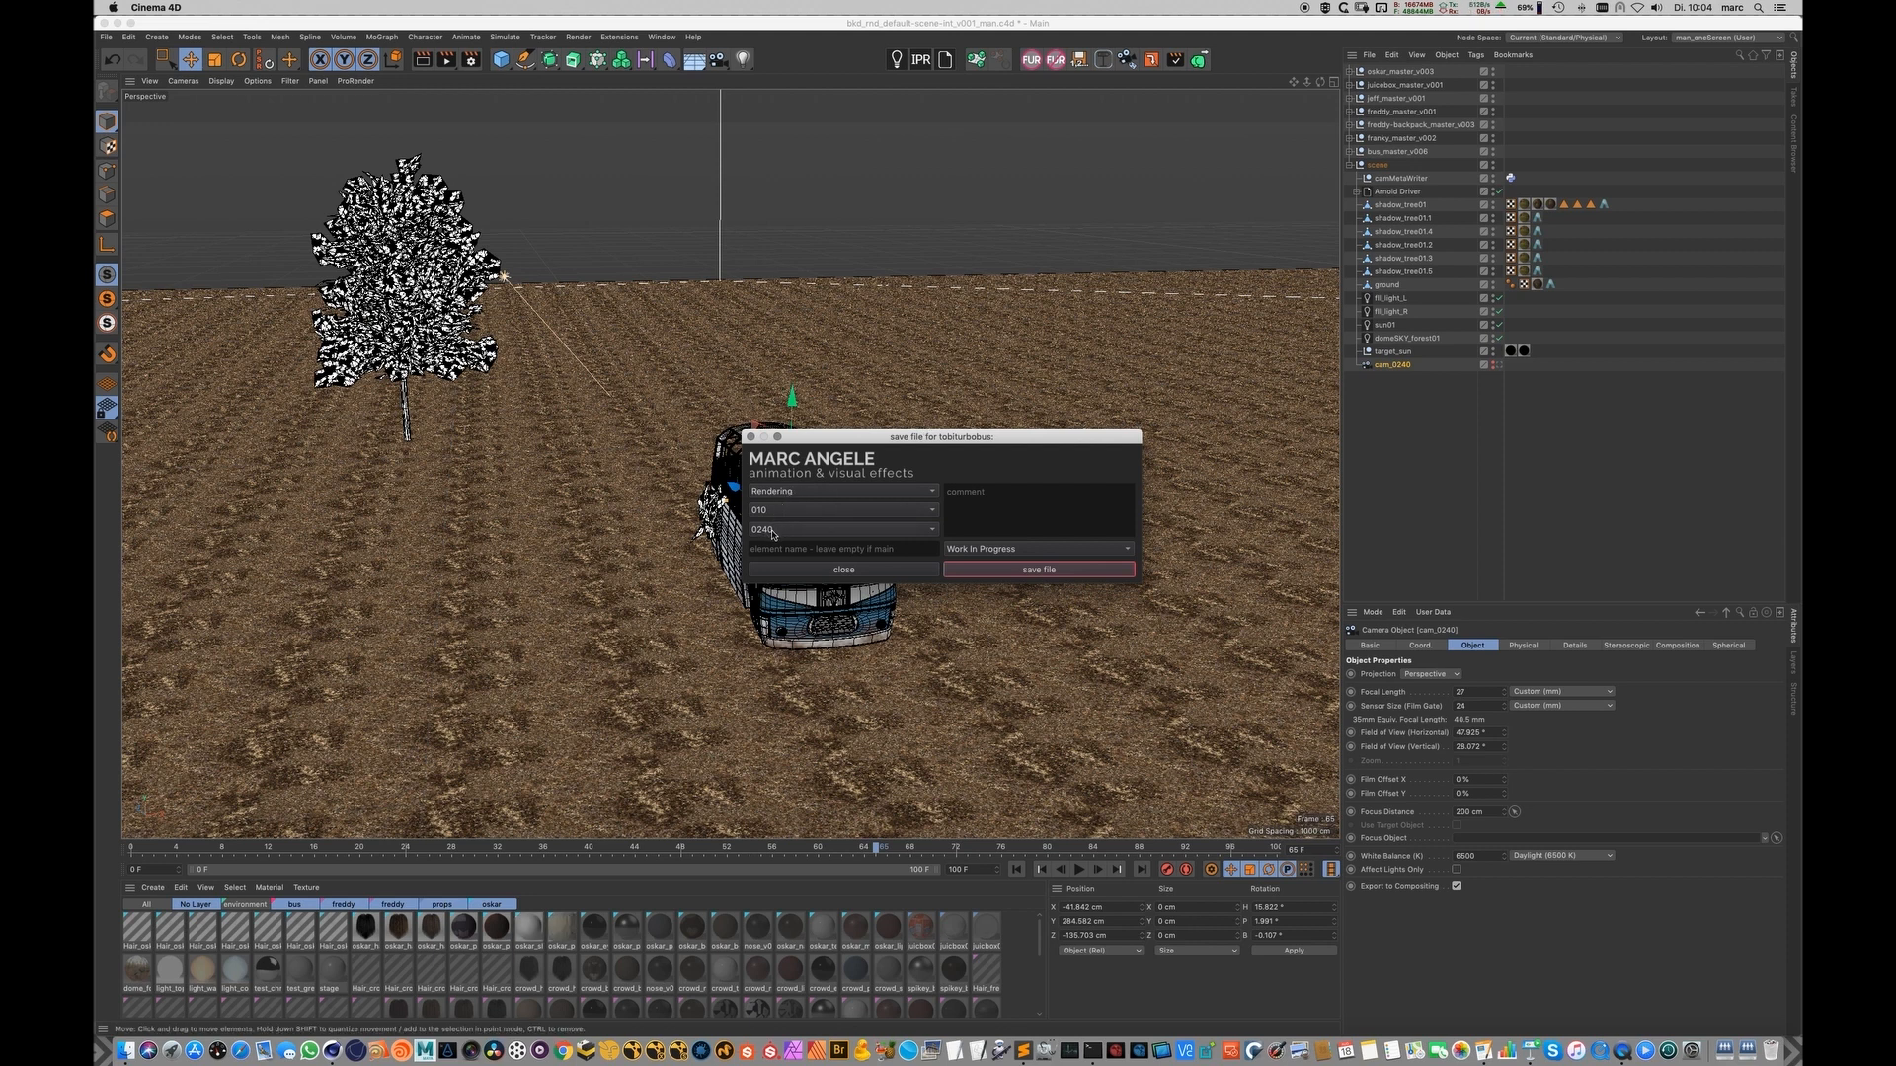
pyautogui.click(1035, 571)
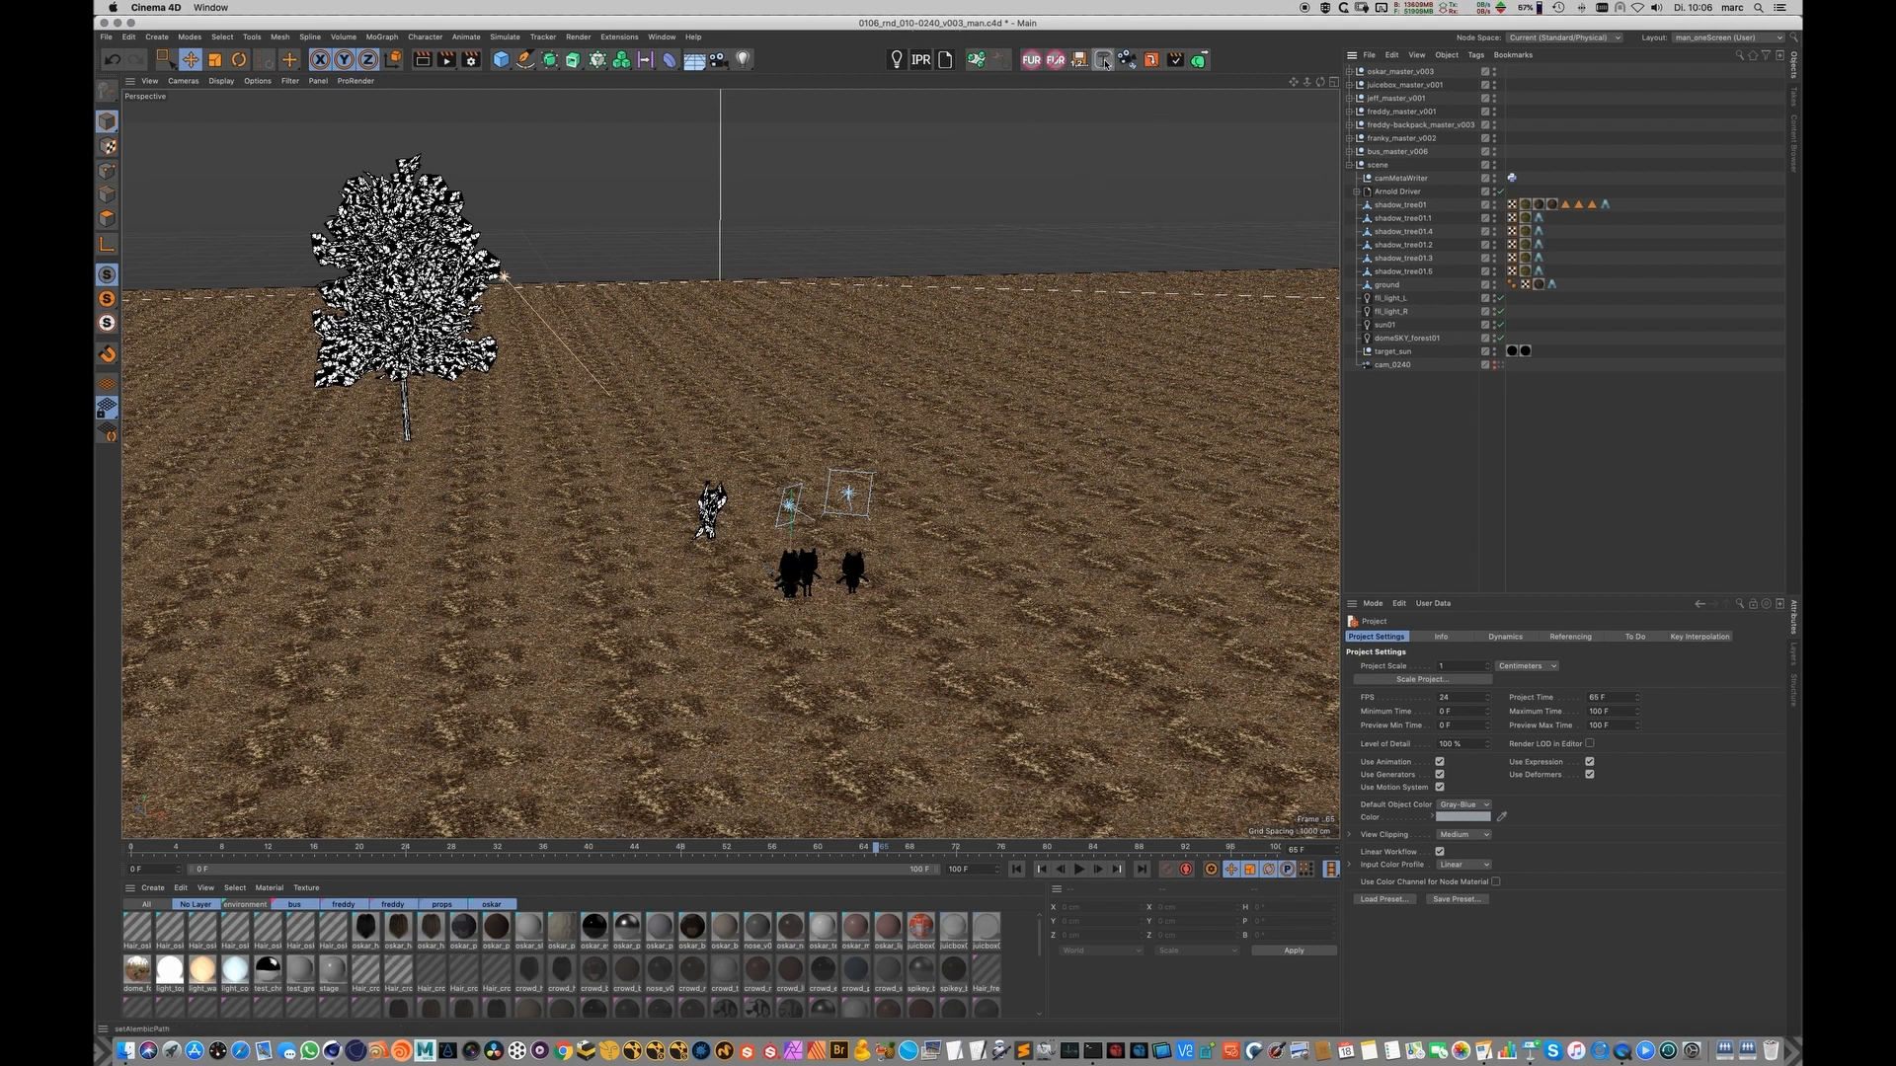
# Step: Relink the characters' Alembic paths to the published 010-0240 animation with the custom script, checking franky's ArmBand_GEO and the resulting poses
pyautogui.click(1350, 152)
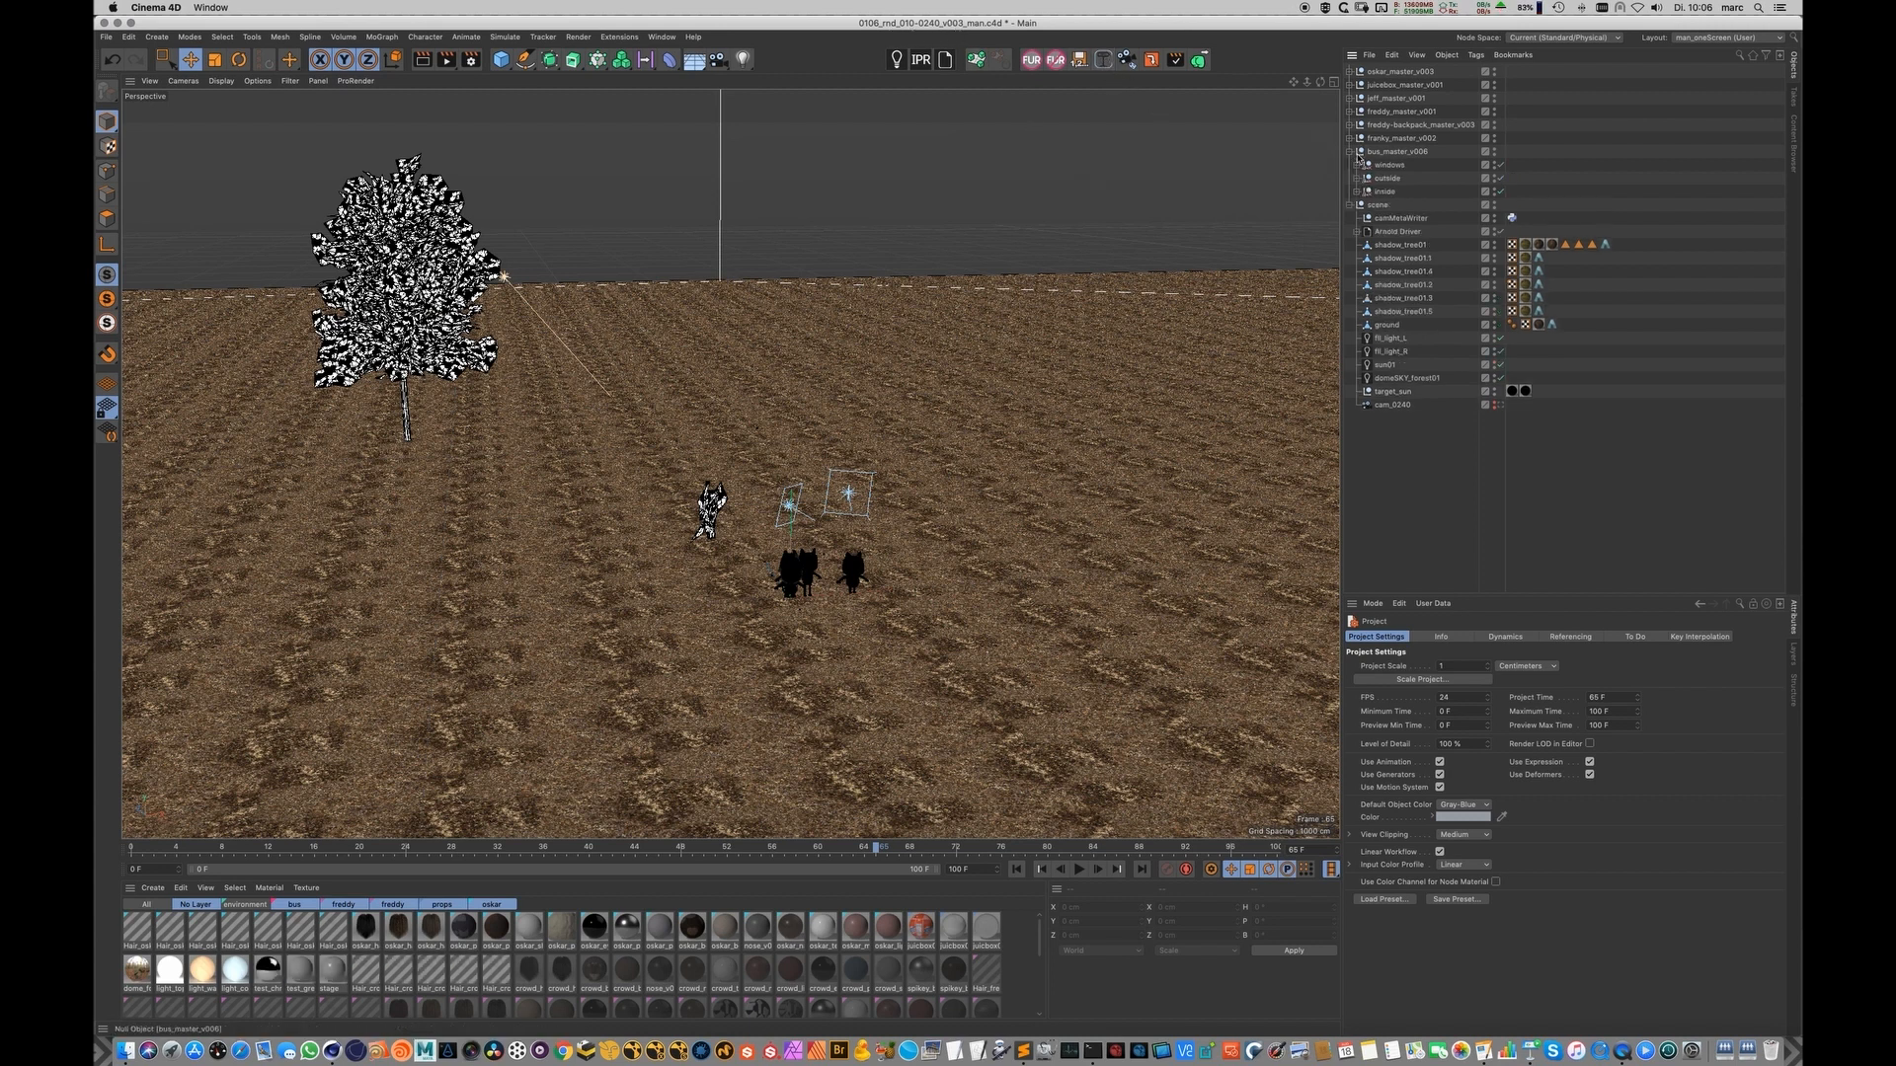
pyautogui.click(1350, 139)
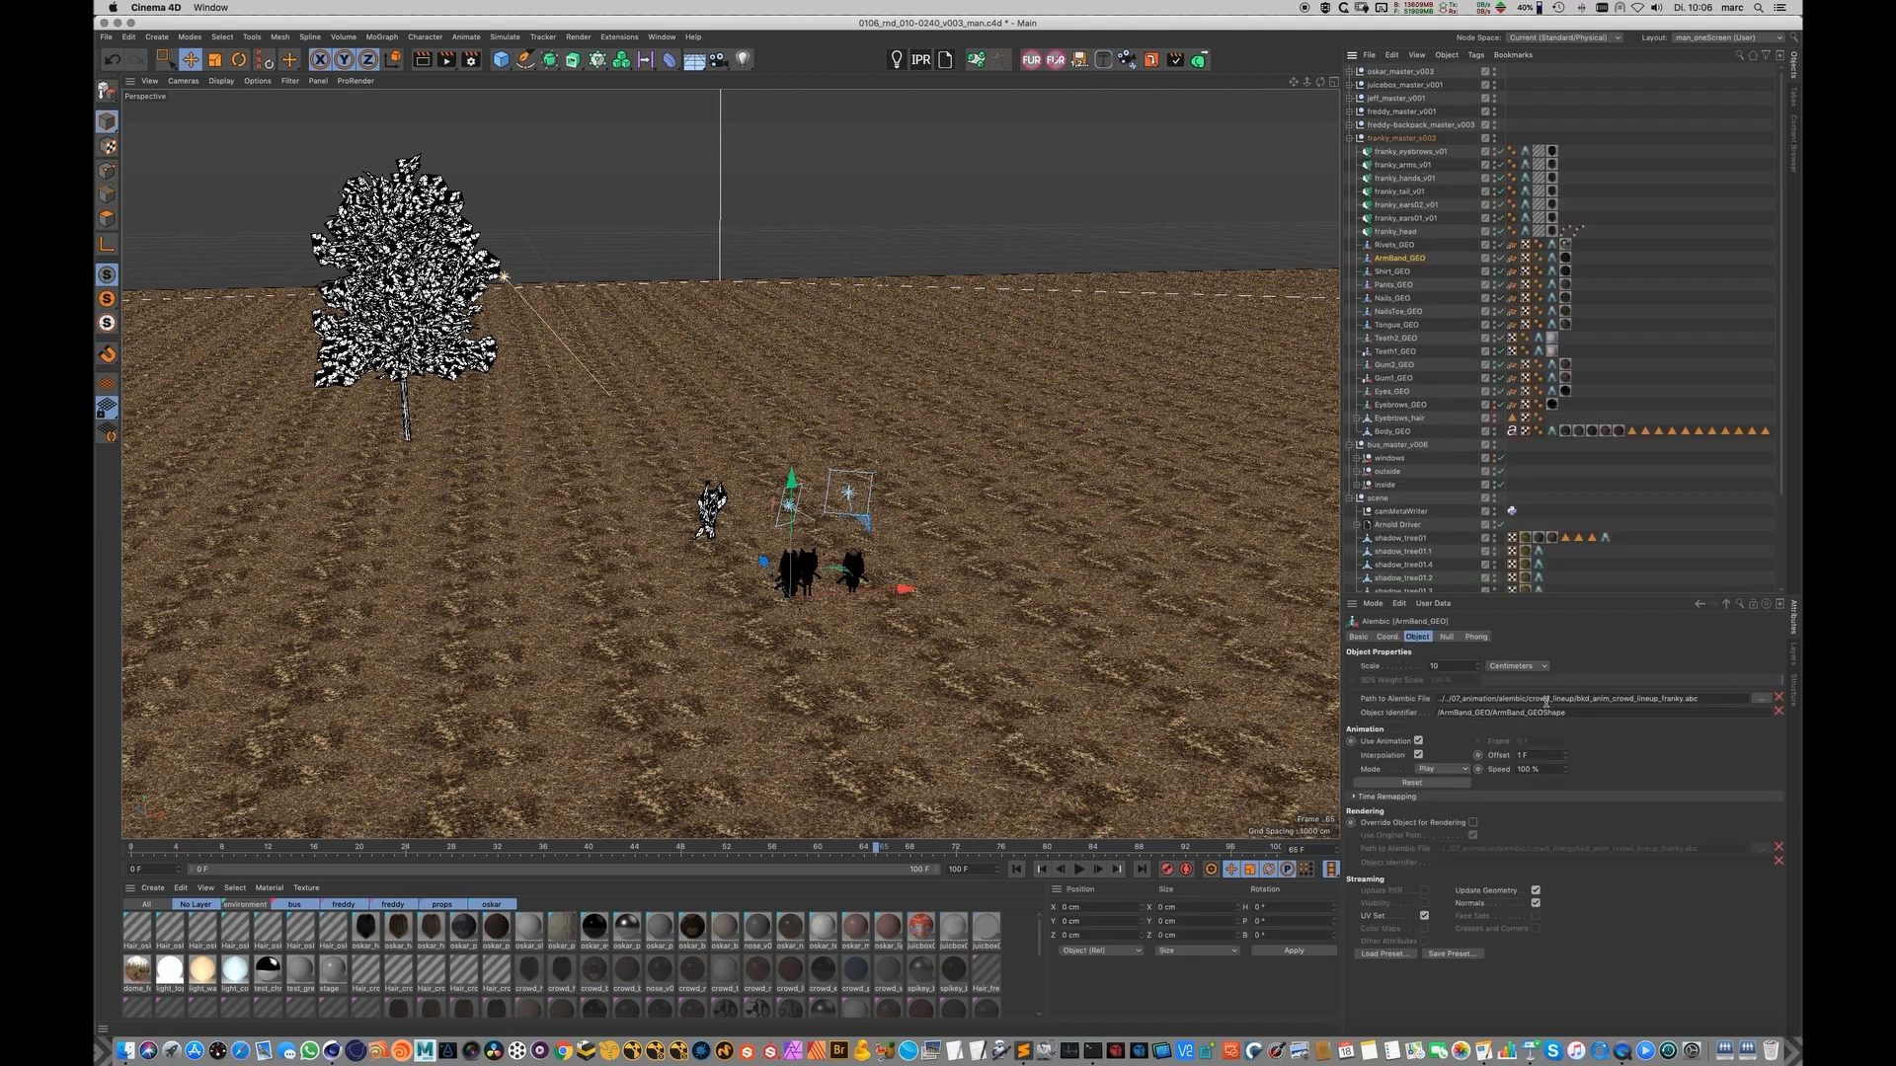
pyautogui.click(1105, 61)
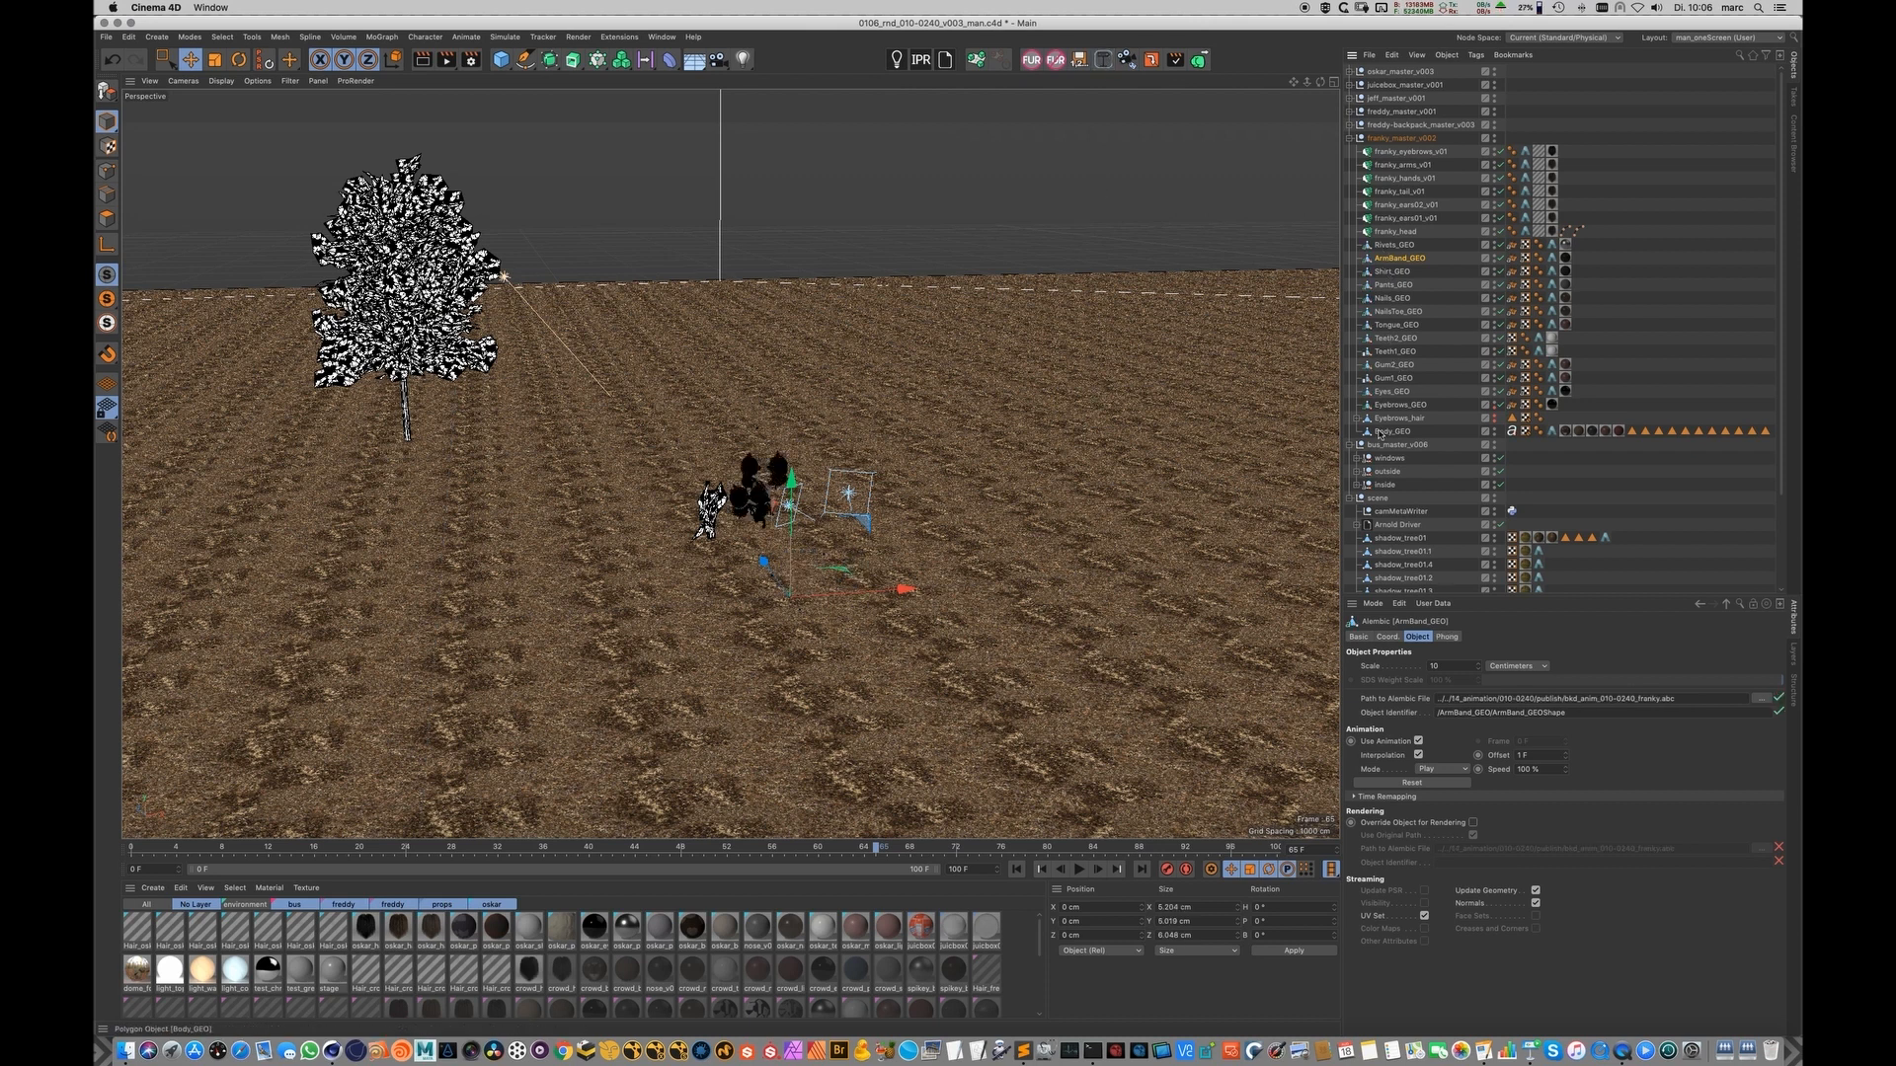
pyautogui.scroll(8, 899, 494)
pyautogui.scroll(2, 782, 461)
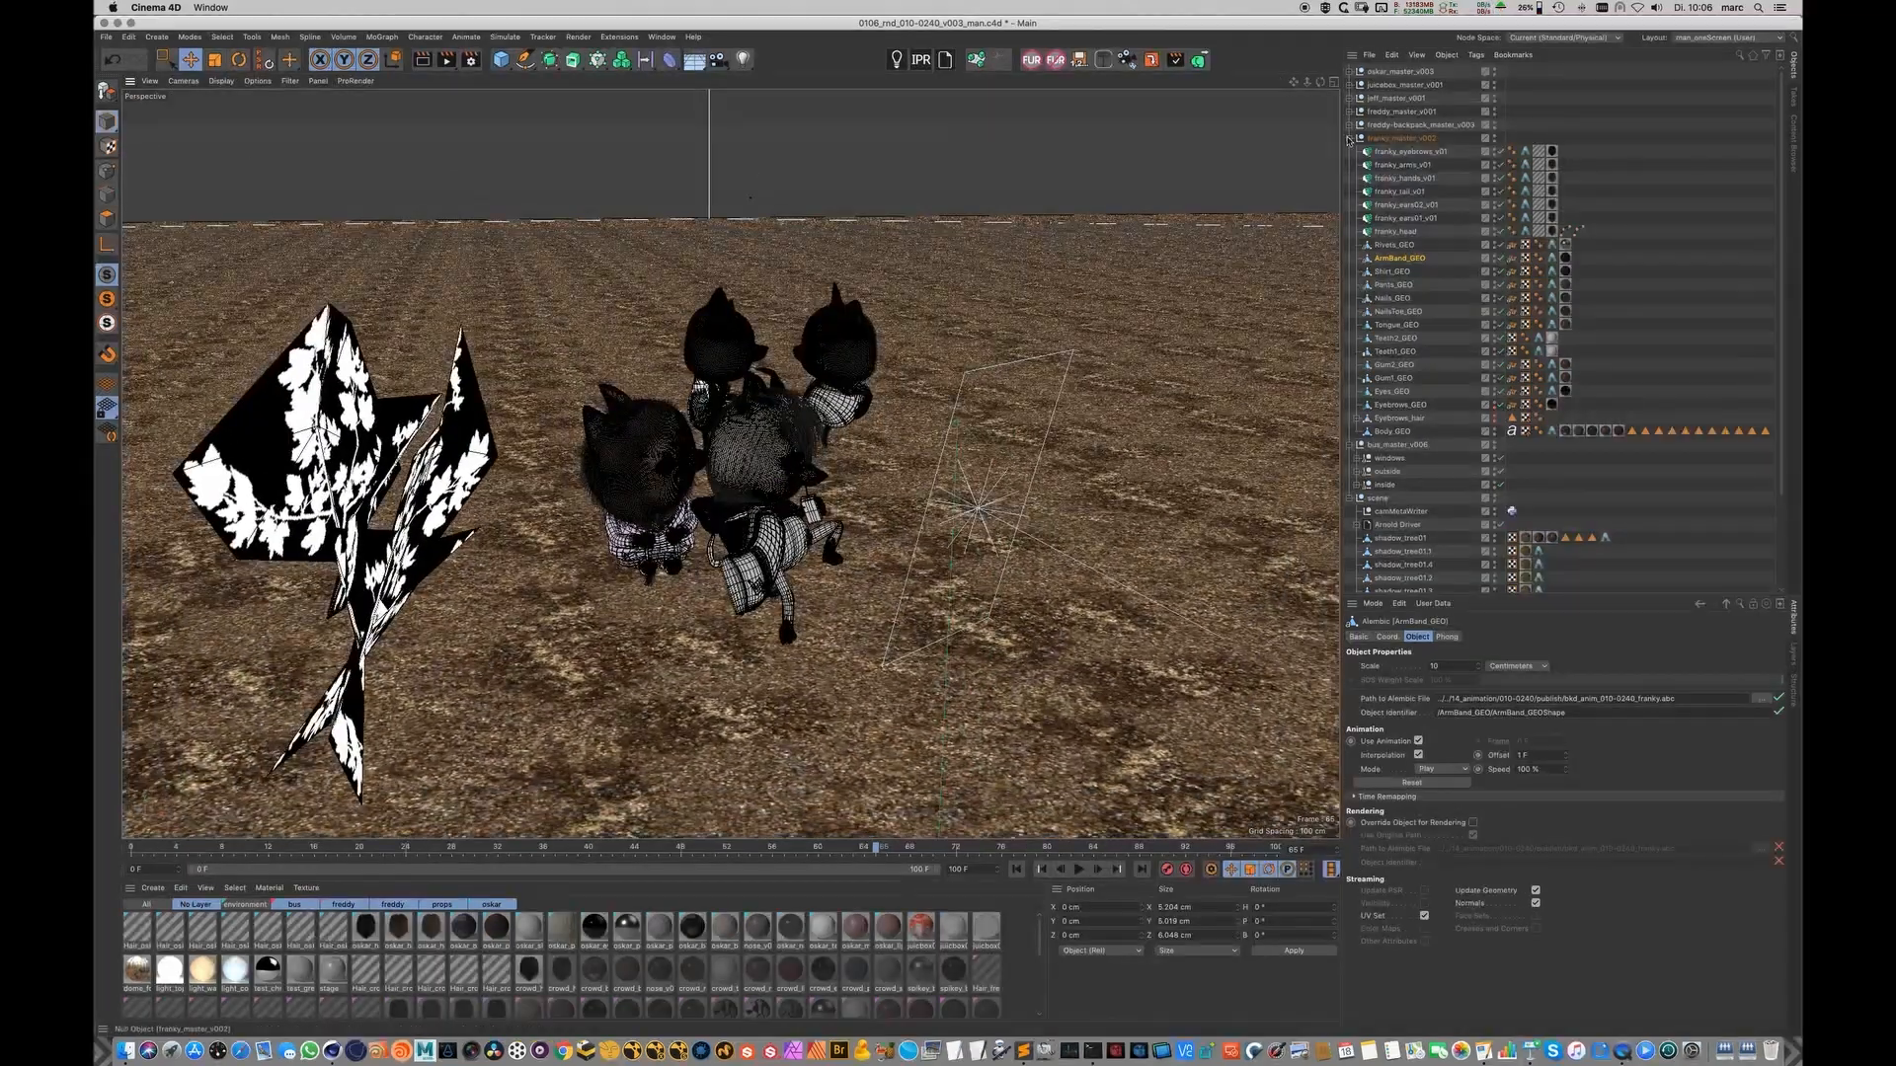
pyautogui.click(1349, 138)
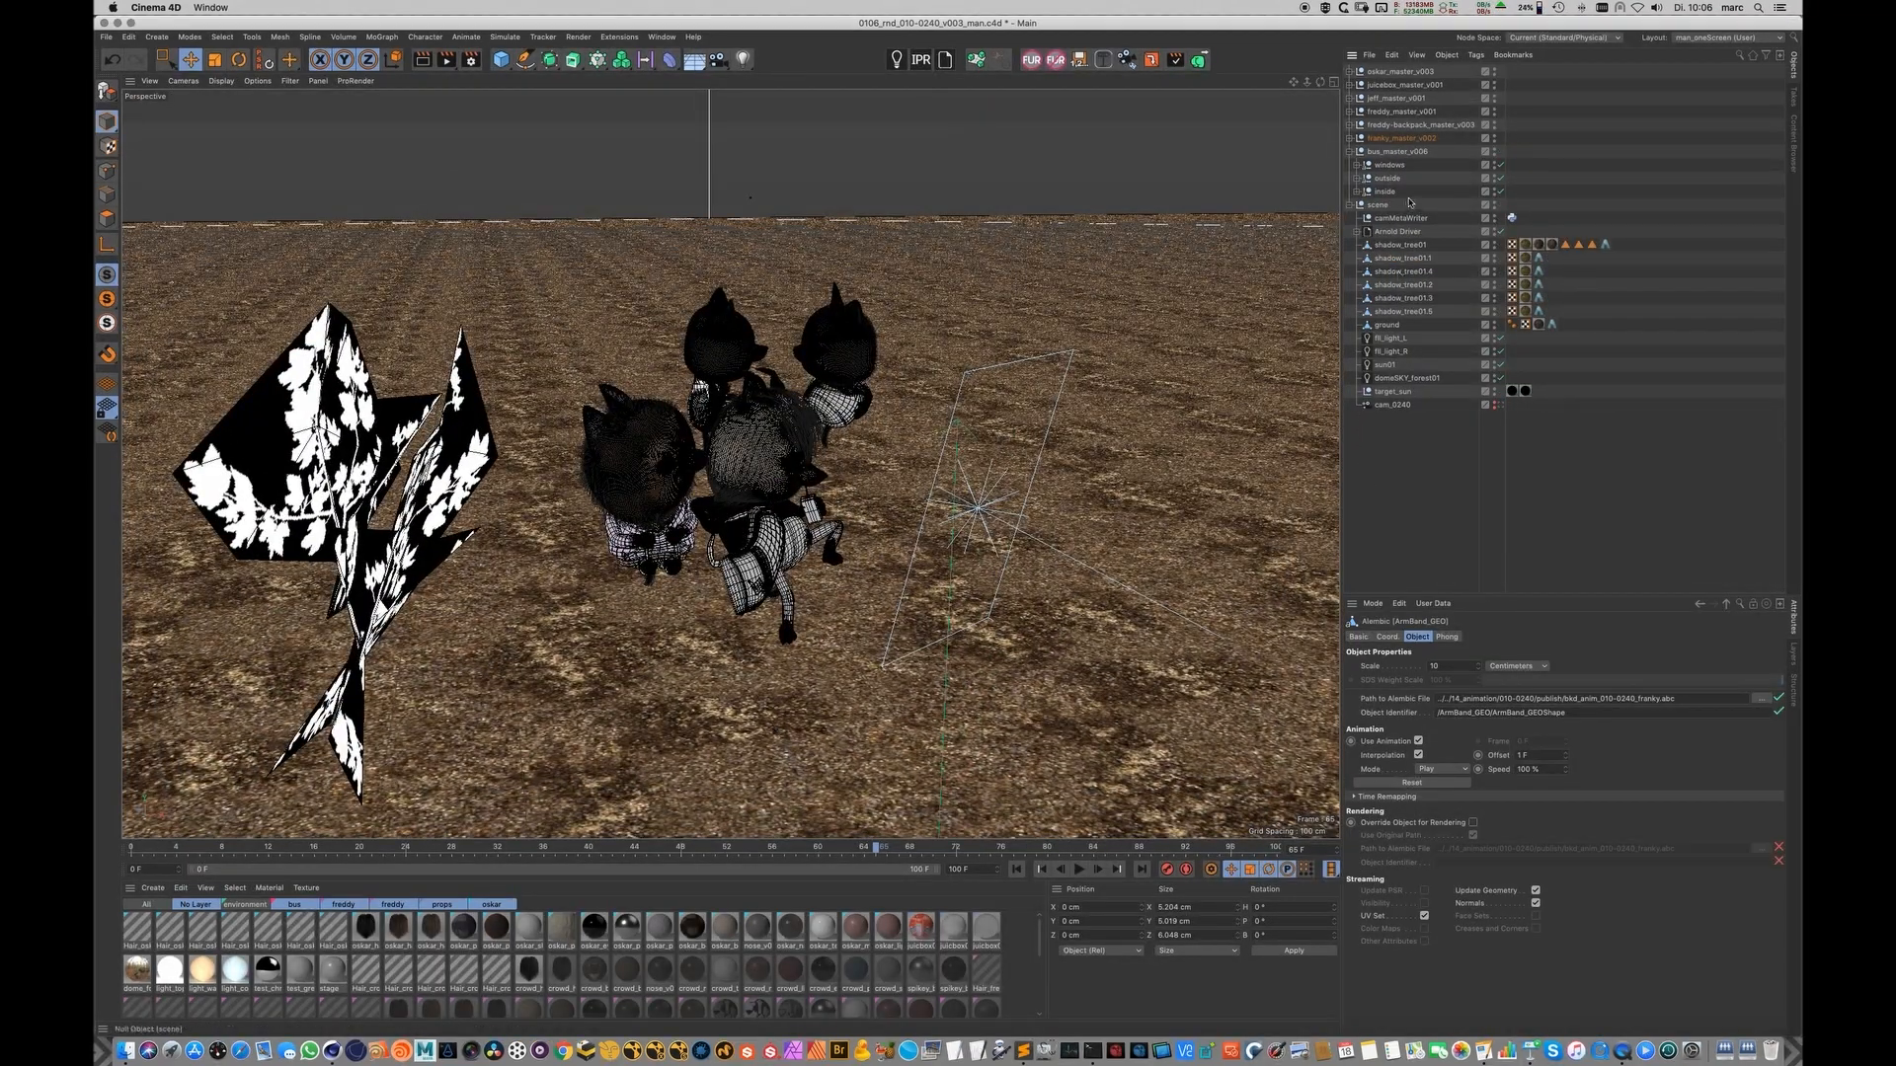
pyautogui.keyDown('alt'); pyautogui.moveTo(776, 496); pyautogui.dragTo(649, 500); pyautogui.keyUp('alt')
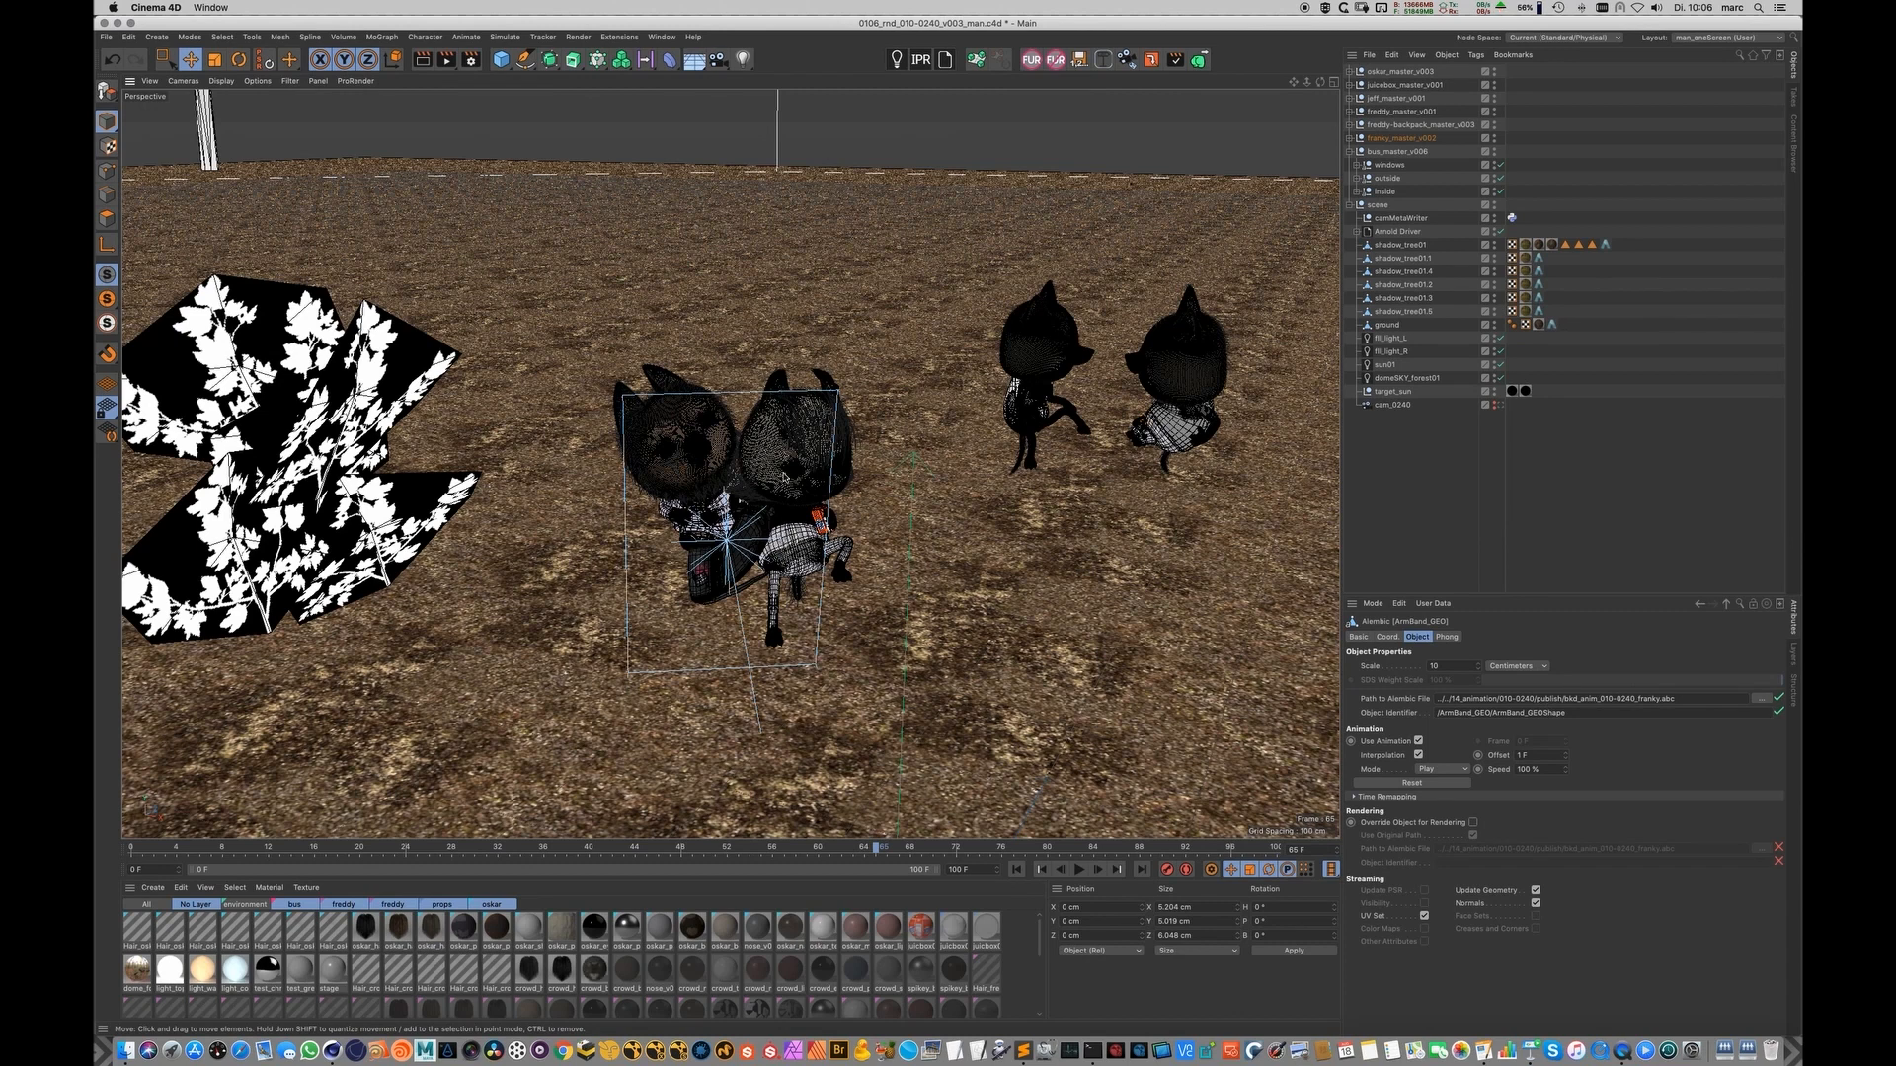
pyautogui.keyDown('alt'); pyautogui.moveTo(760, 478); pyautogui.dragTo(830, 435); pyautogui.keyUp('alt')
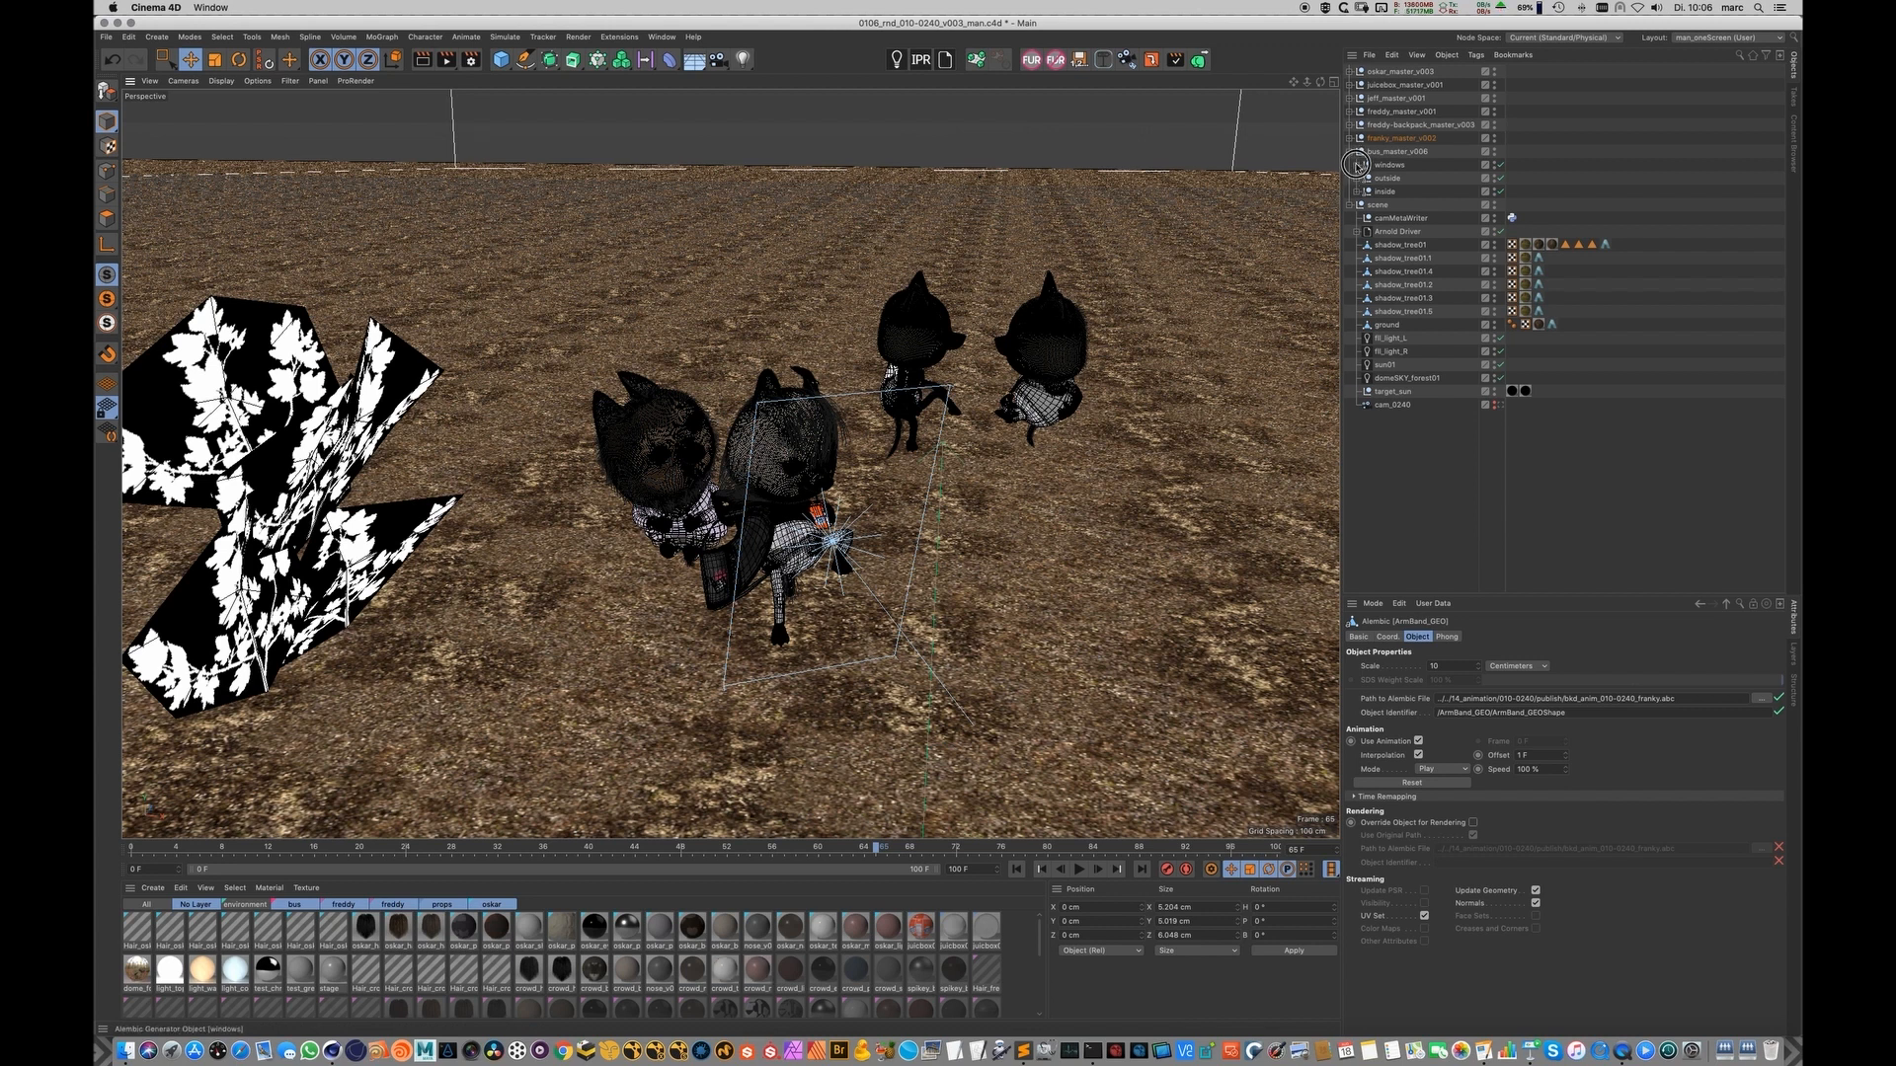
# Step: Expand the entire bus master hierarchy and copy the Alembic file path of its windows object
pyautogui.click(1357, 165)
pyautogui.click(1357, 165)
pyautogui.click(1350, 153)
pyautogui.keyDown('ctrl'); pyautogui.click(1350, 152); pyautogui.keyUp('ctrl')
pyautogui.click(1394, 166)
pyautogui.moveTo(1667, 699); pyautogui.dragTo(1407, 699)
pyautogui.press('super+c')
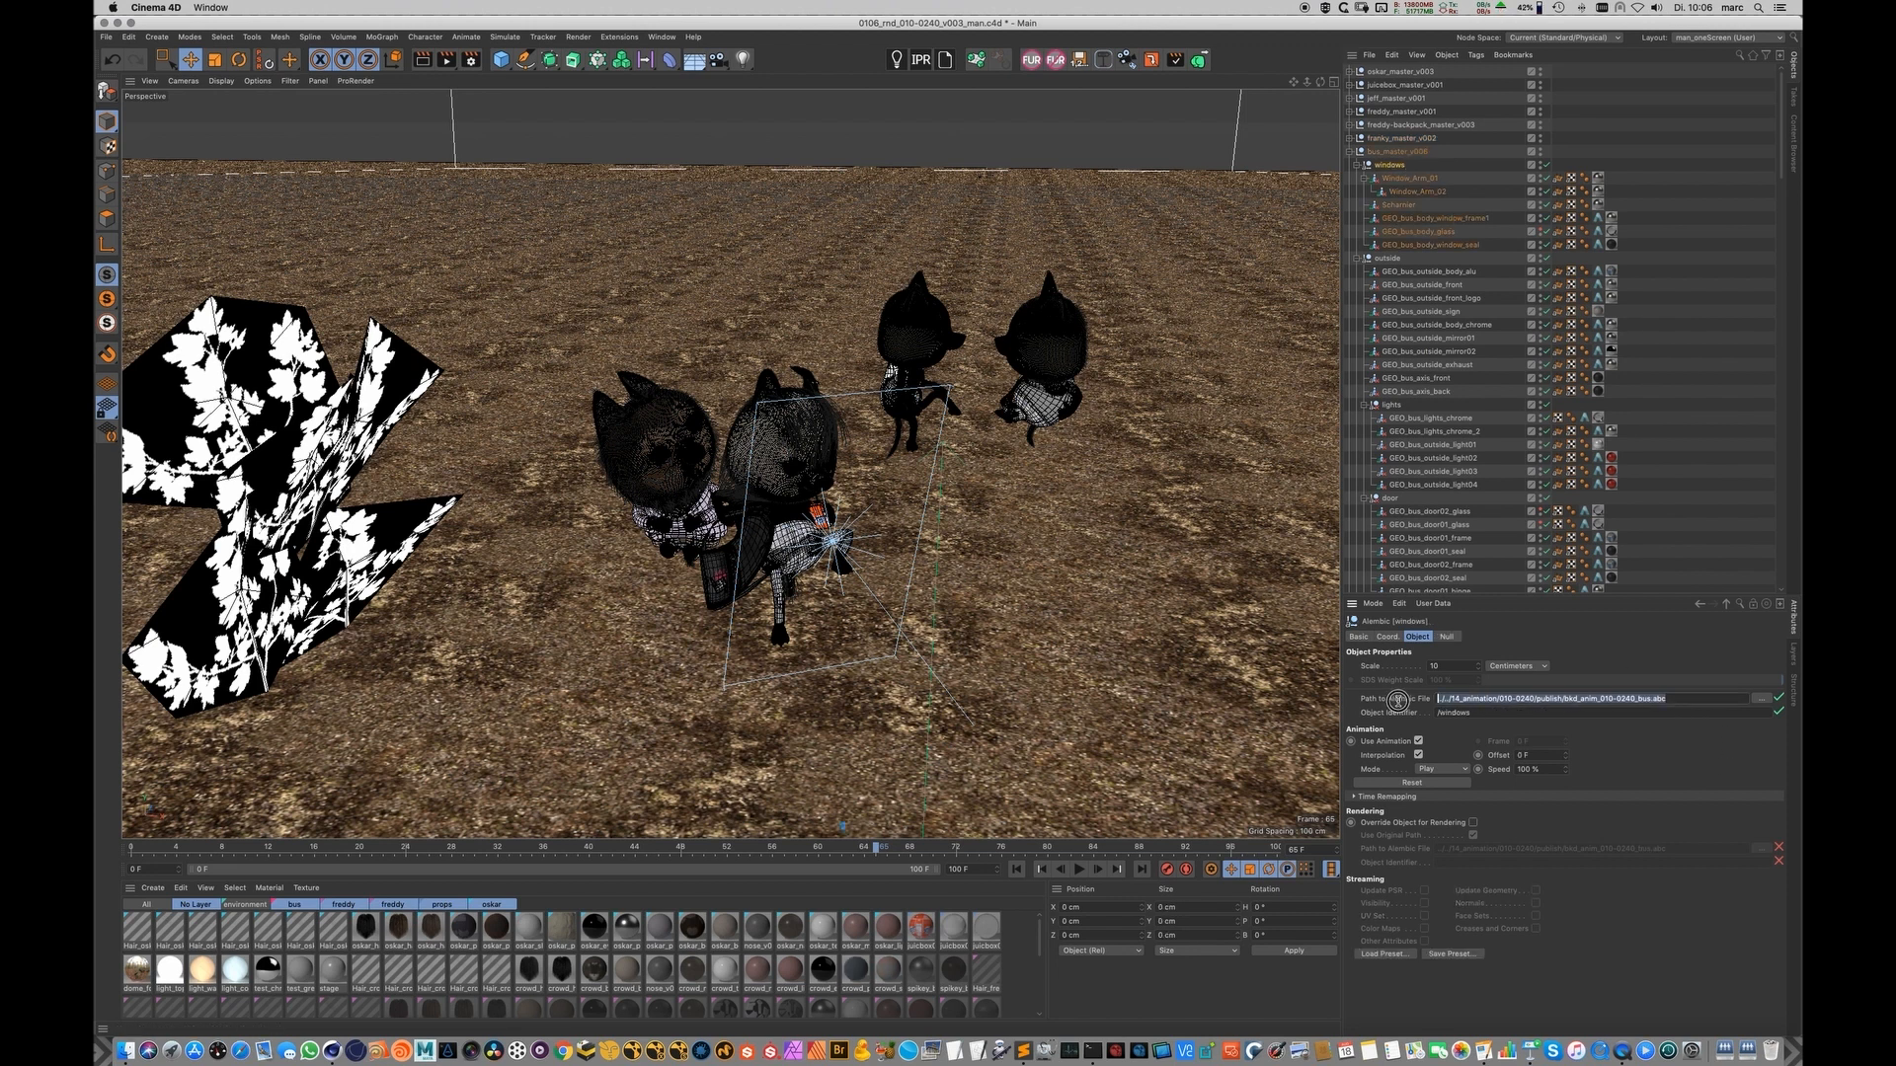
# Step: Assign the copied bkd_anim_010-0240_bus.abc path to all Alembic objects of the bus, then collapse its hierarchy
pyautogui.scroll(-15, 1760, 352)
pyautogui.scroll(-15, 1757, 427)
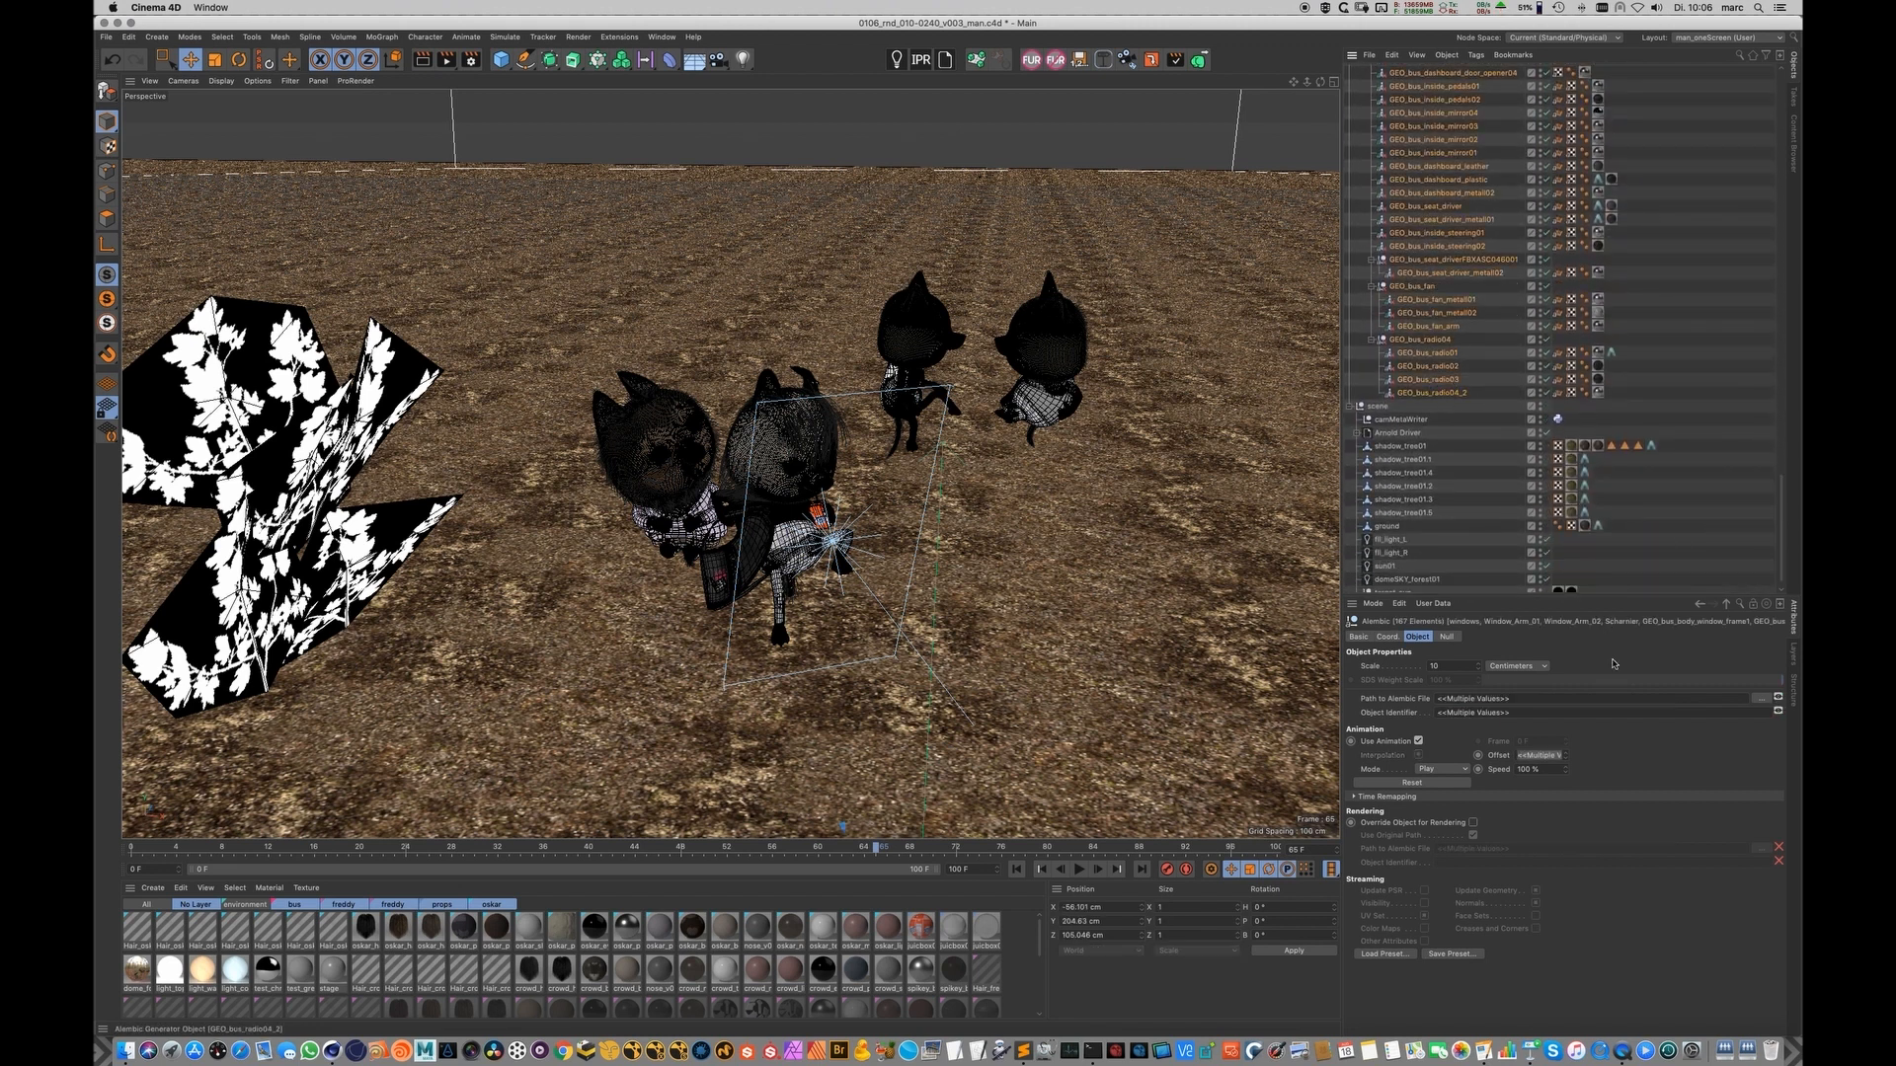
pyautogui.click(1610, 701)
pyautogui.press('super+v')
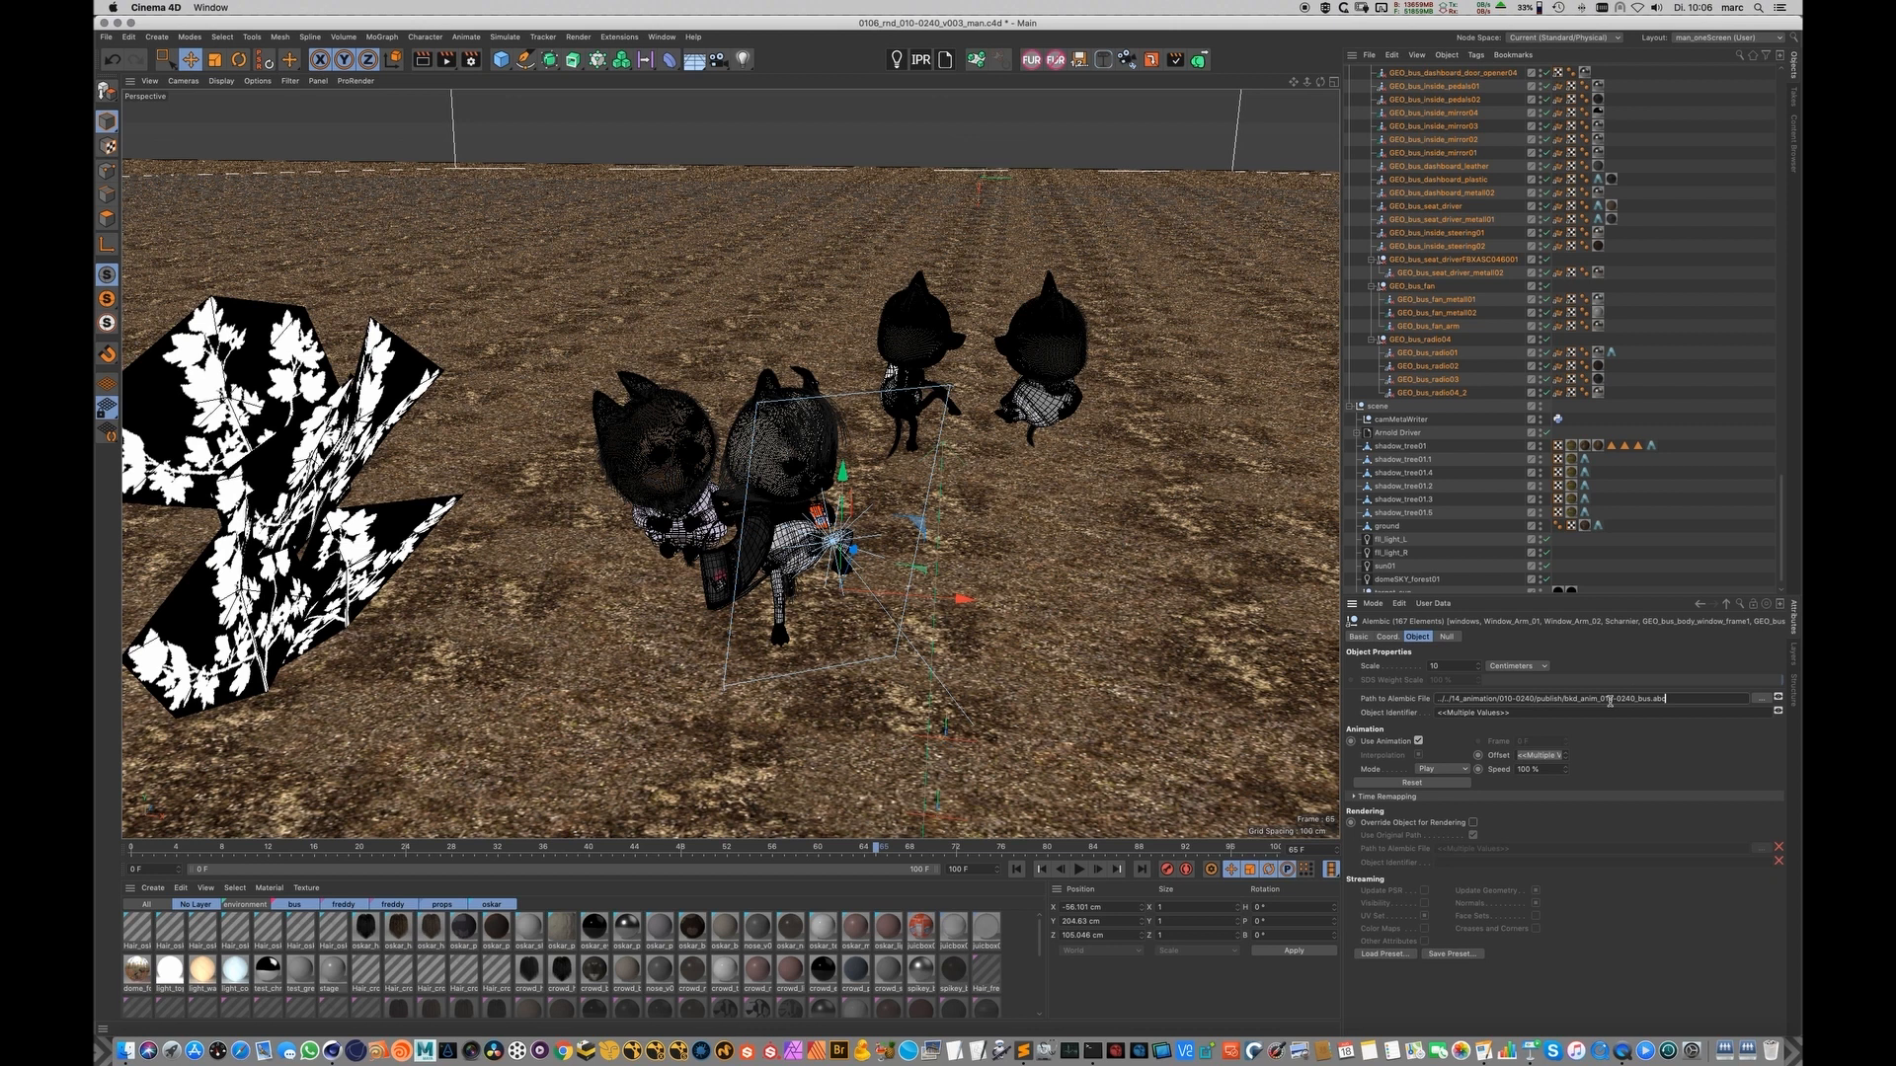
pyautogui.press('Return')
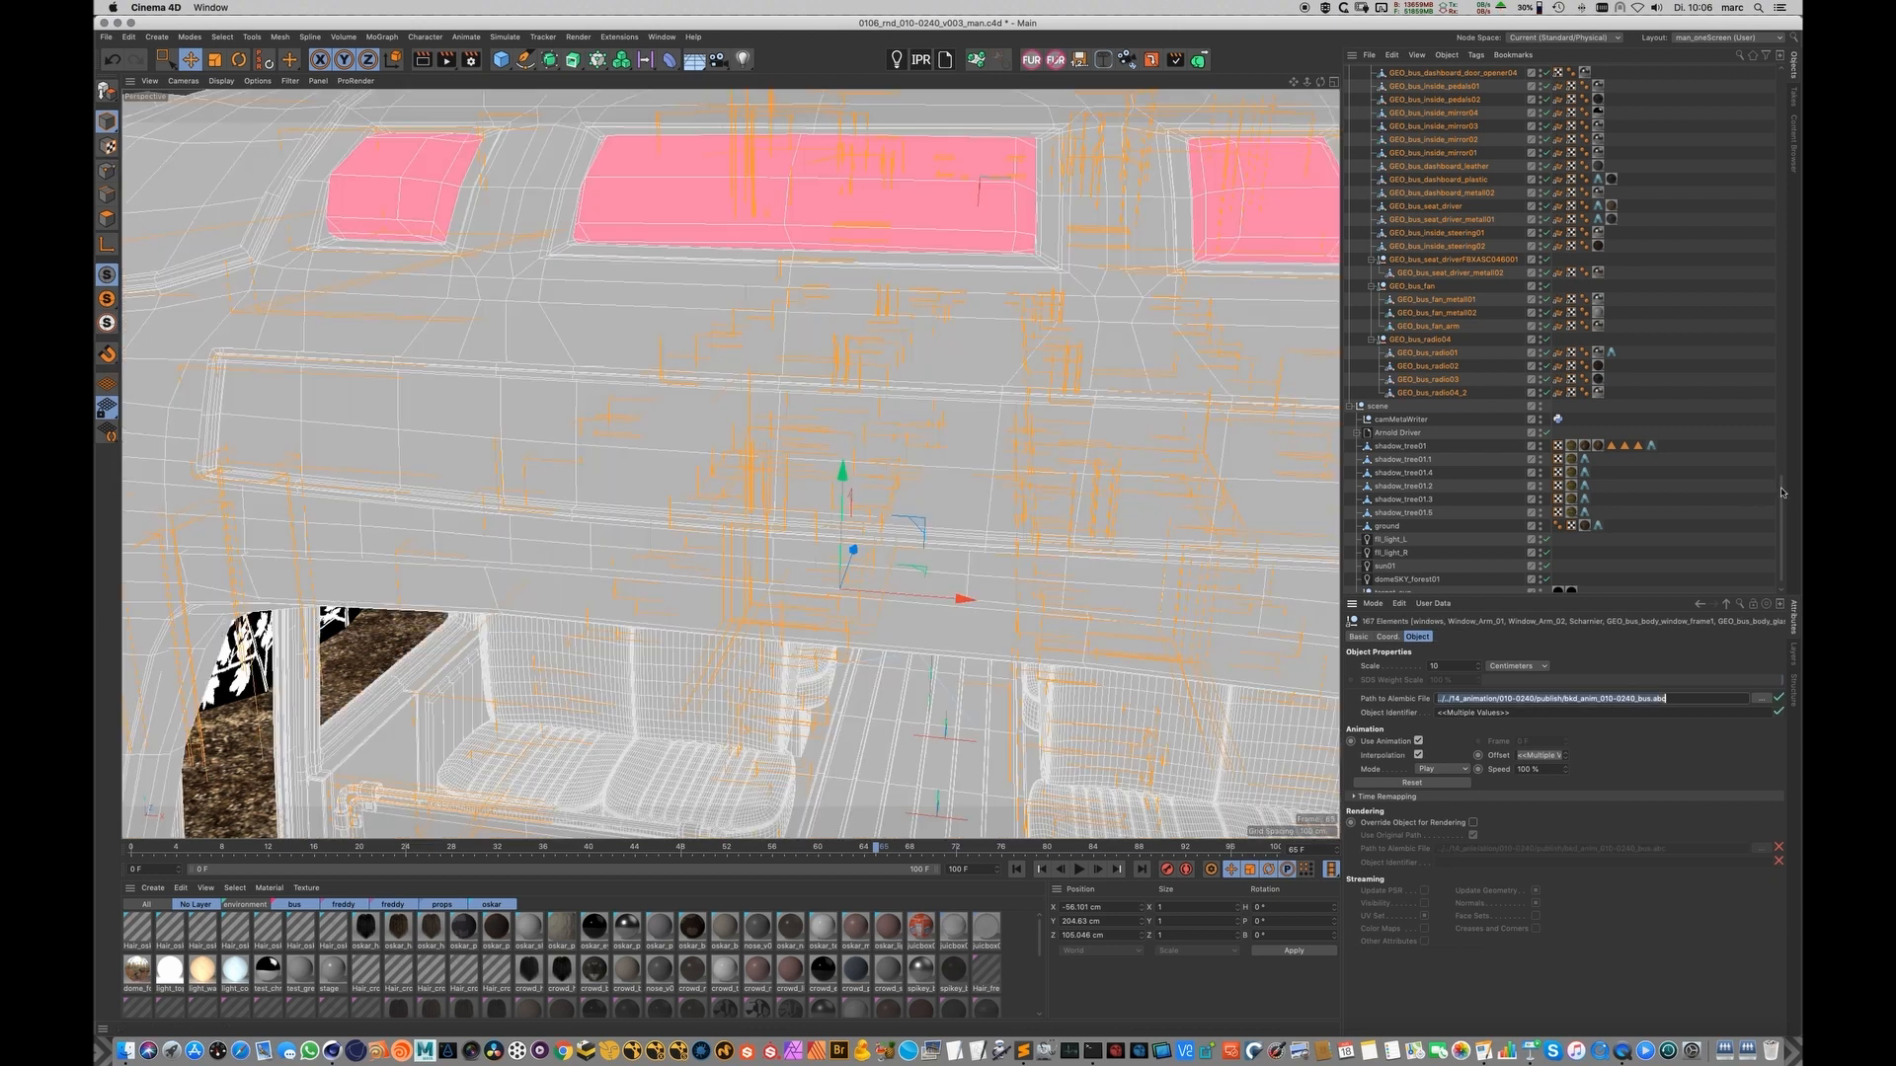
pyautogui.scroll(15, 1481, 326)
pyautogui.click(1350, 152)
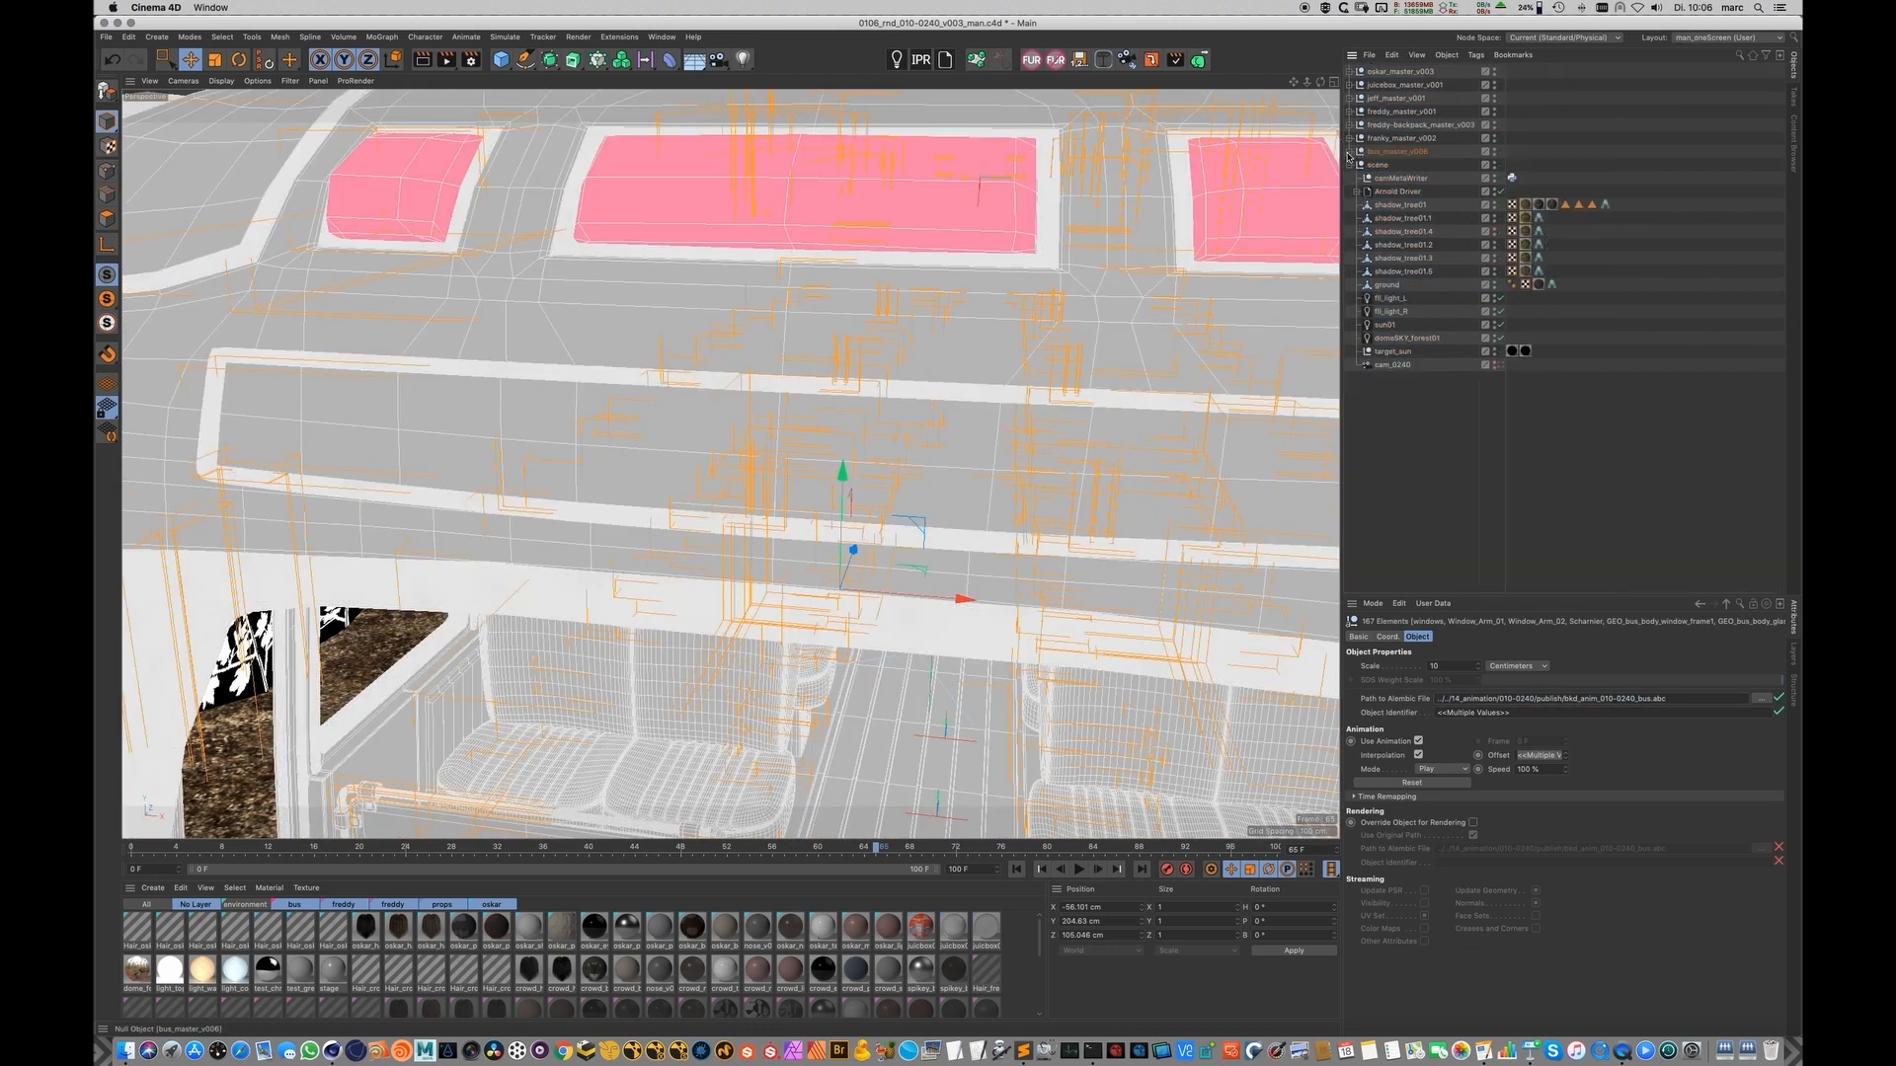
# Step: Deselect the bus parts and examine the whole bus and its surroundings from outside
pyautogui.scroll(-5, 540, 589)
pyautogui.scroll(-3, 540, 589)
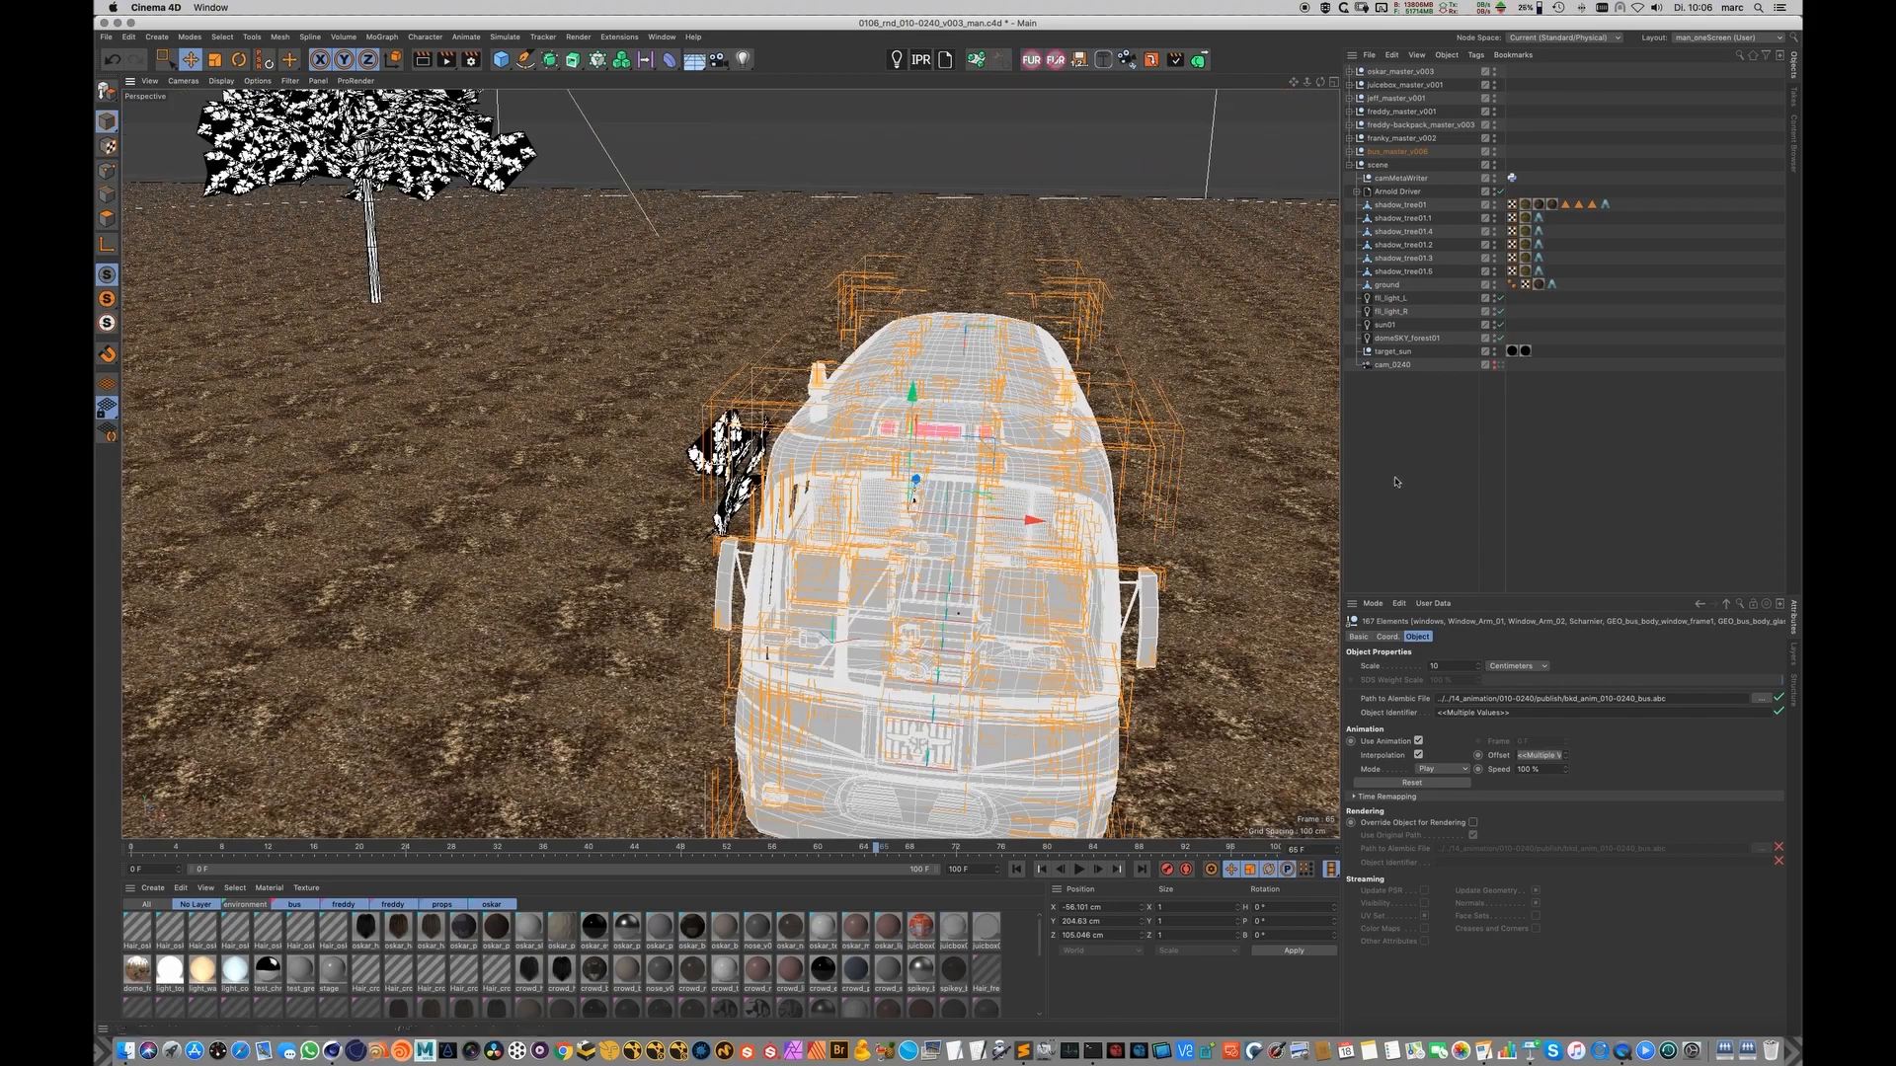
pyautogui.click(583, 583)
pyautogui.keyDown('alt'); pyautogui.moveTo(580, 584); pyautogui.dragTo(687, 544); pyautogui.keyUp('alt')
pyautogui.keyDown('alt'); pyautogui.moveTo(677, 455); pyautogui.dragTo(614, 606, button='middle'); pyautogui.keyUp('alt')
pyautogui.scroll(-3, 770, 599)
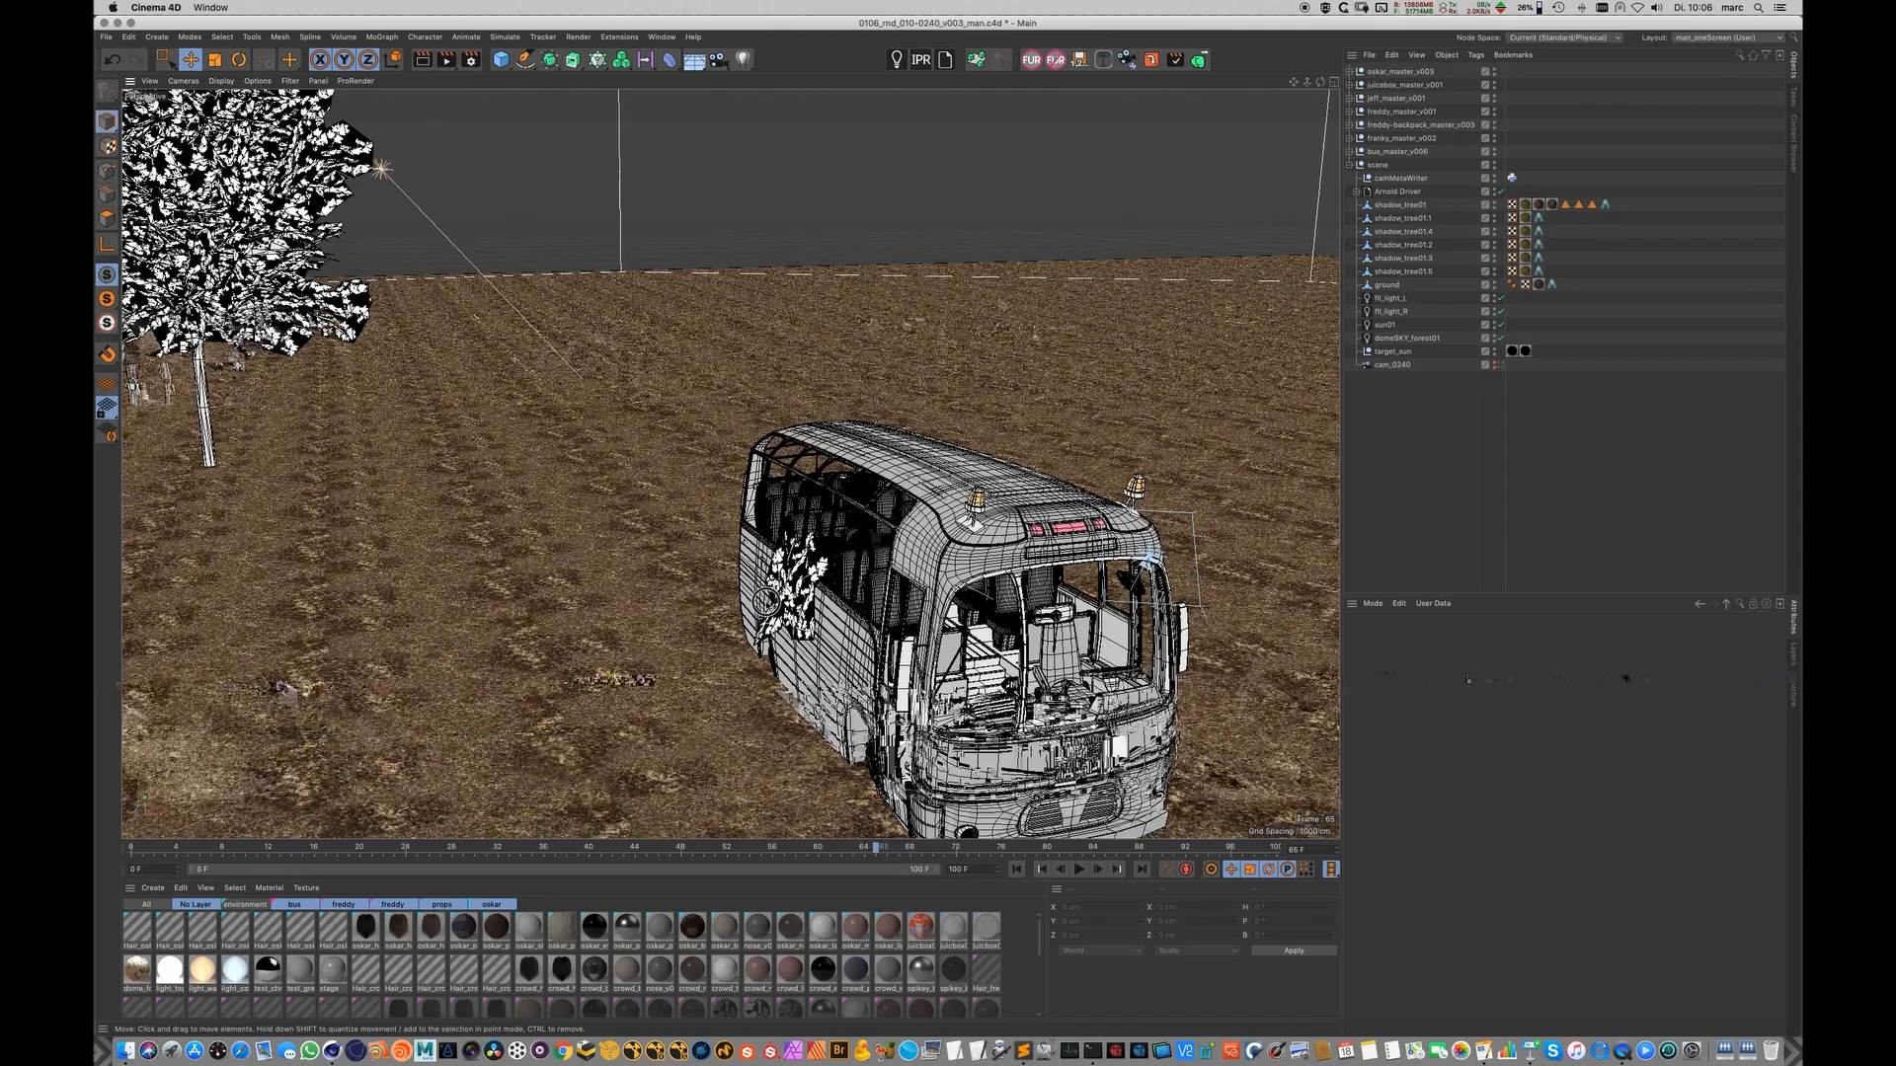
pyautogui.scroll(-5, 661, 584)
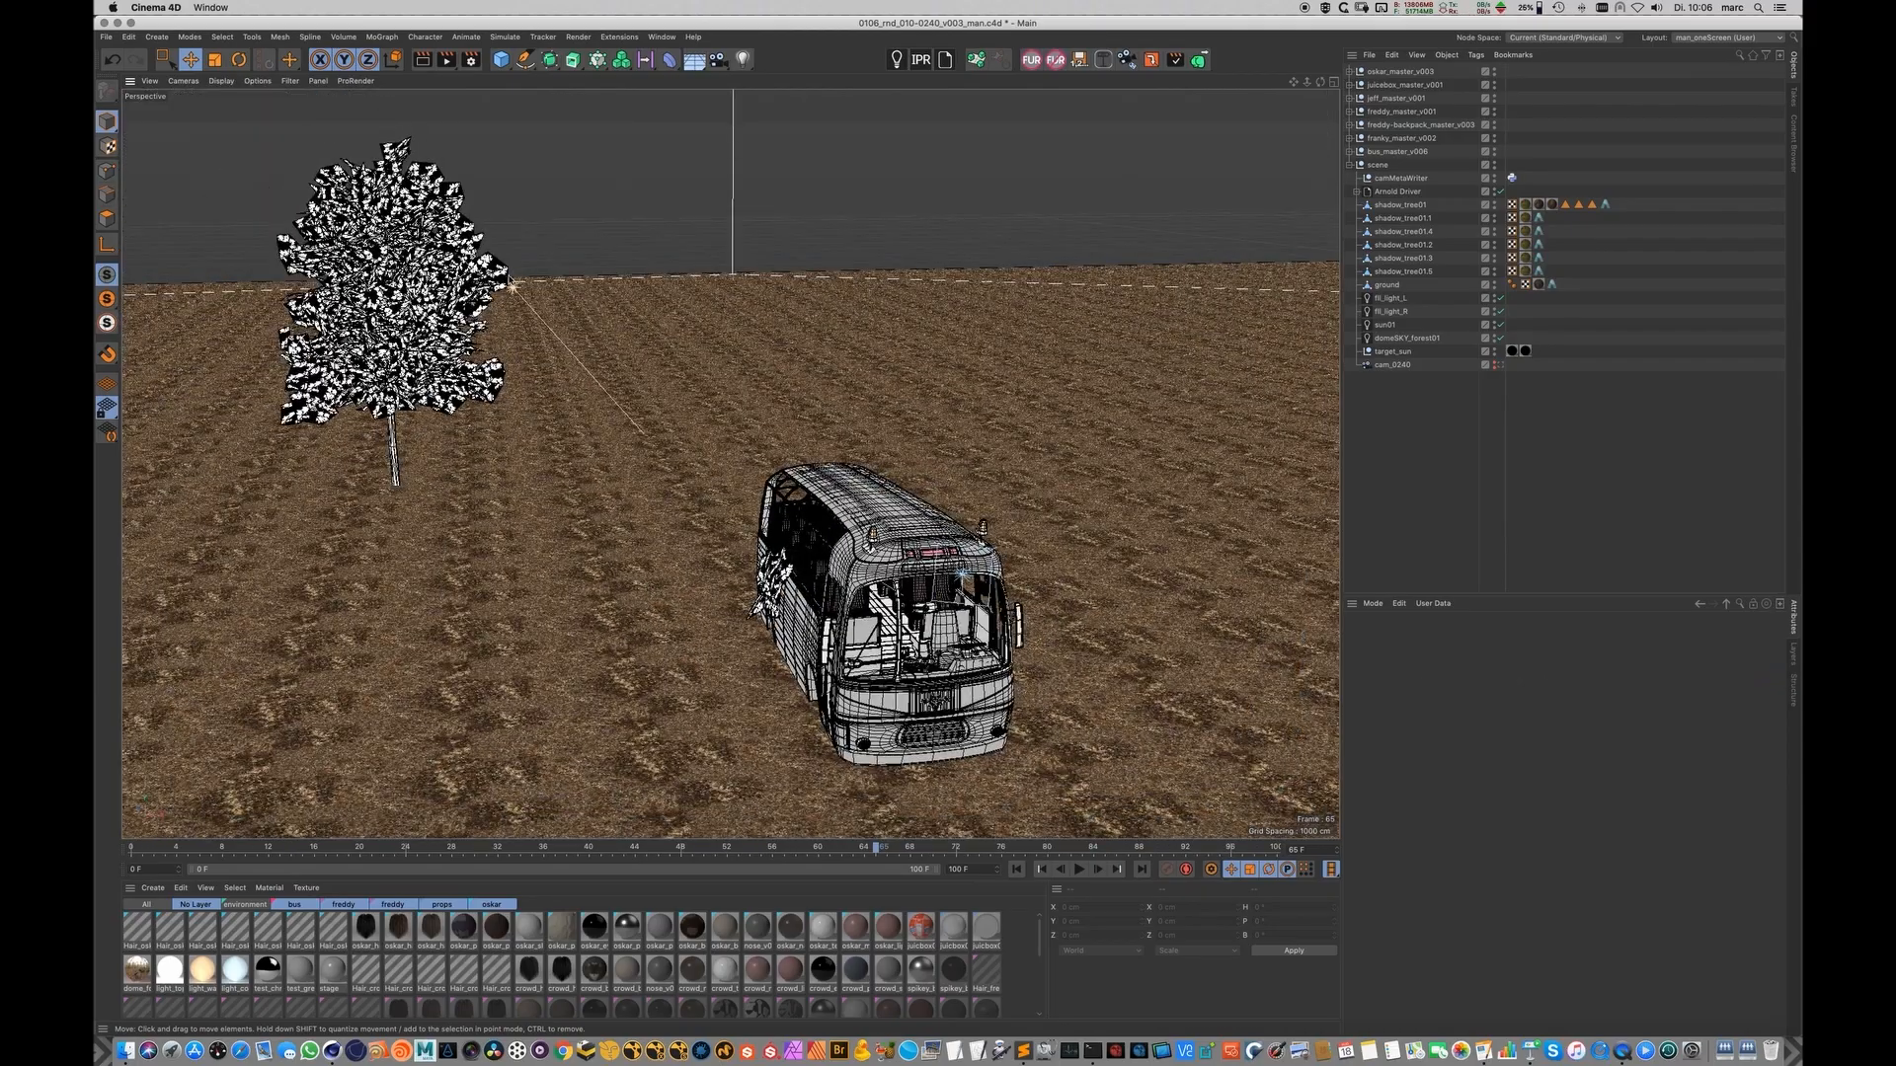
pyautogui.keyDown('alt'); pyautogui.moveTo(587, 351); pyautogui.dragTo(658, 461); pyautogui.keyUp('alt')
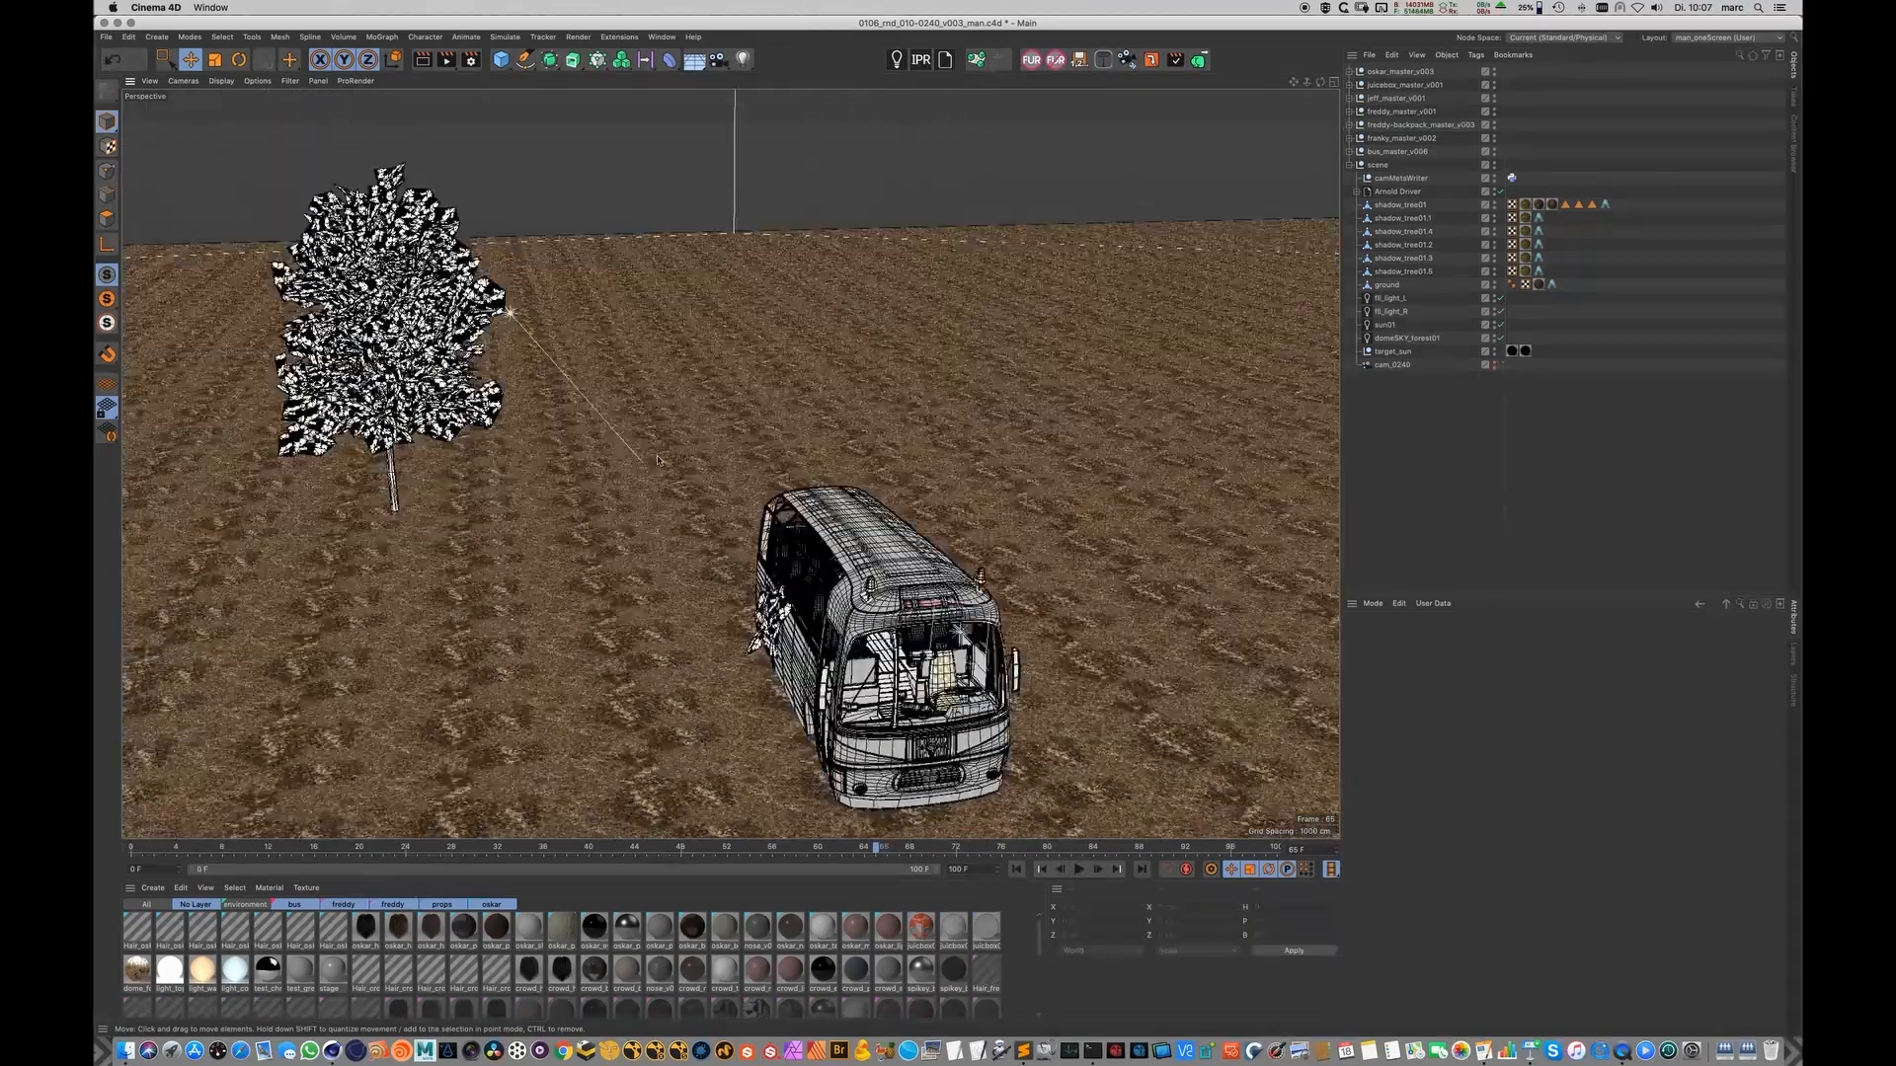
# Step: Show the main settings of the domeSKY_forest01 Arnold light and inspect the bus windows up close
pyautogui.click(1406, 338)
pyautogui.press('o')
pyautogui.keyDown('alt'); pyautogui.moveTo(855, 554); pyautogui.dragTo(1008, 671); pyautogui.keyUp('alt')
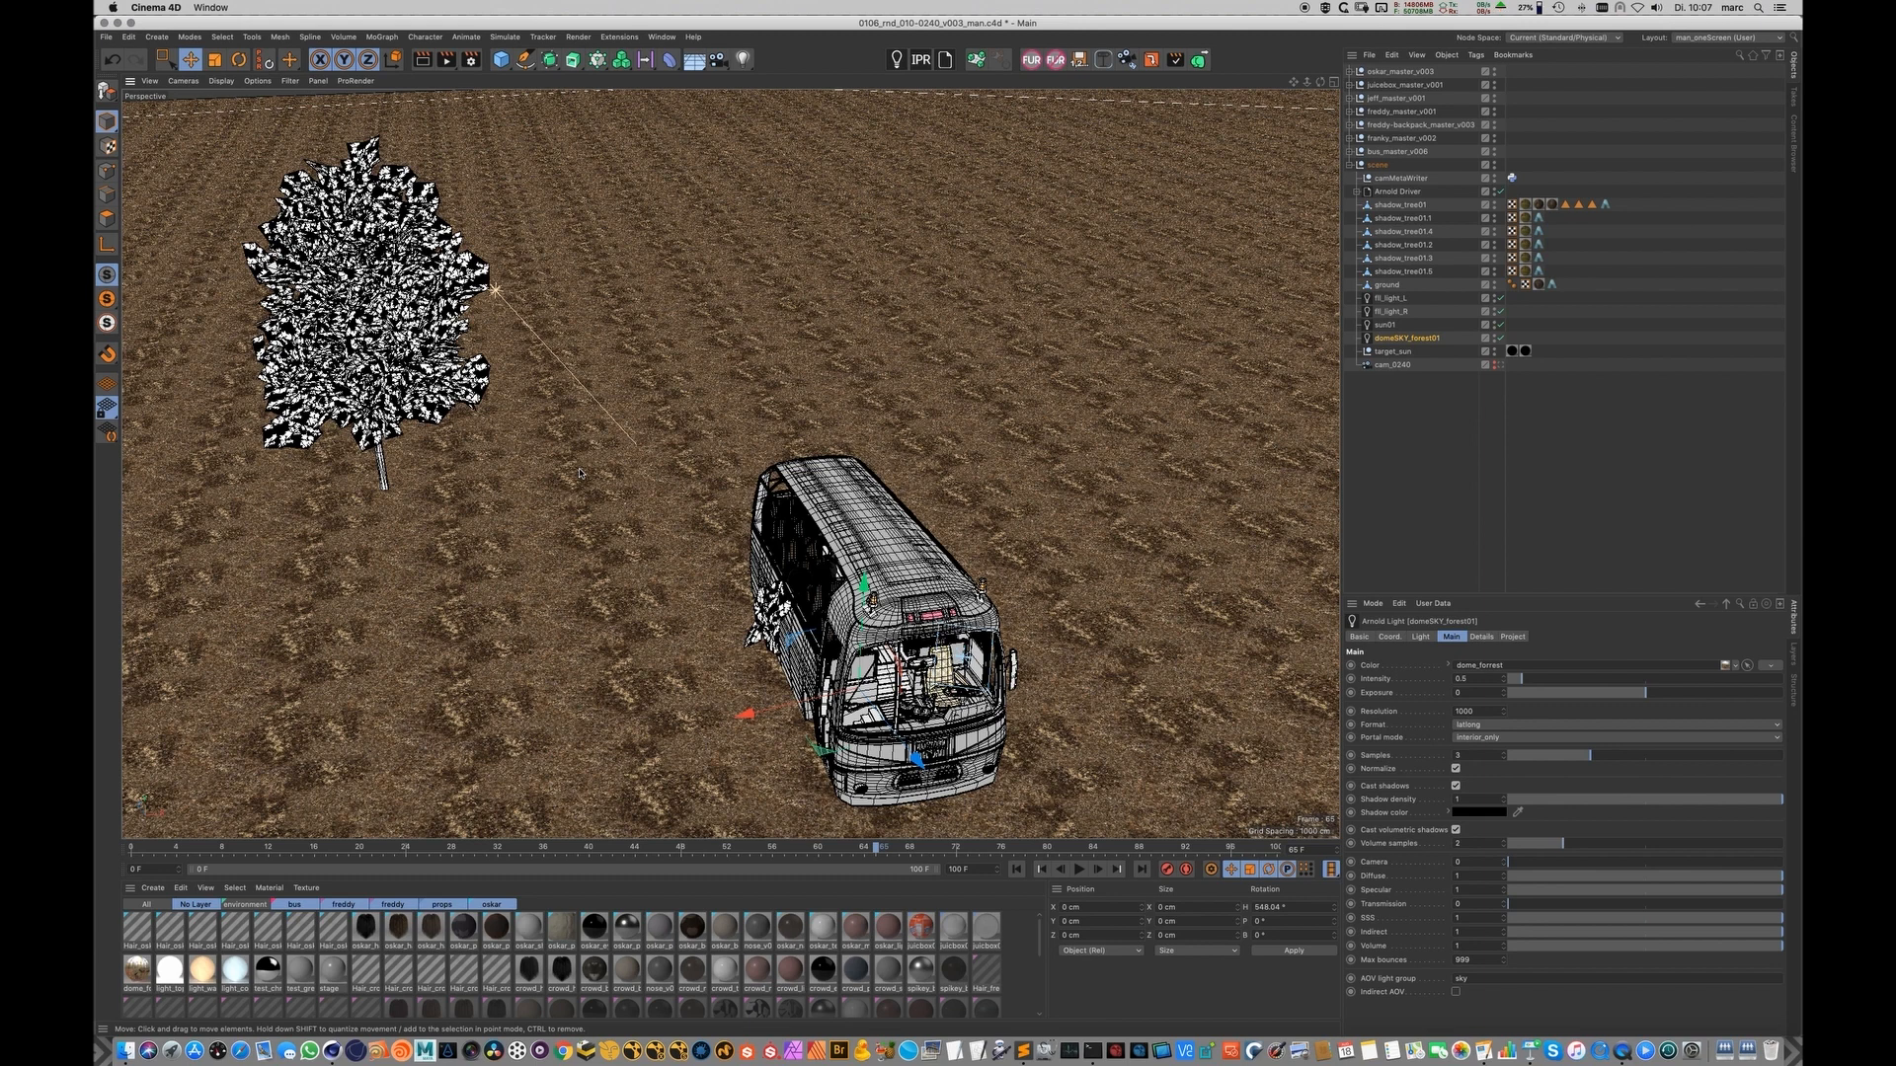
pyautogui.keyDown('alt'); pyautogui.moveTo(881, 620); pyautogui.dragTo(877, 555, button='middle'); pyautogui.keyUp('alt')
pyautogui.keyDown('alt'); pyautogui.moveTo(876, 555); pyautogui.dragTo(987, 538, button='right'); pyautogui.keyUp('alt')
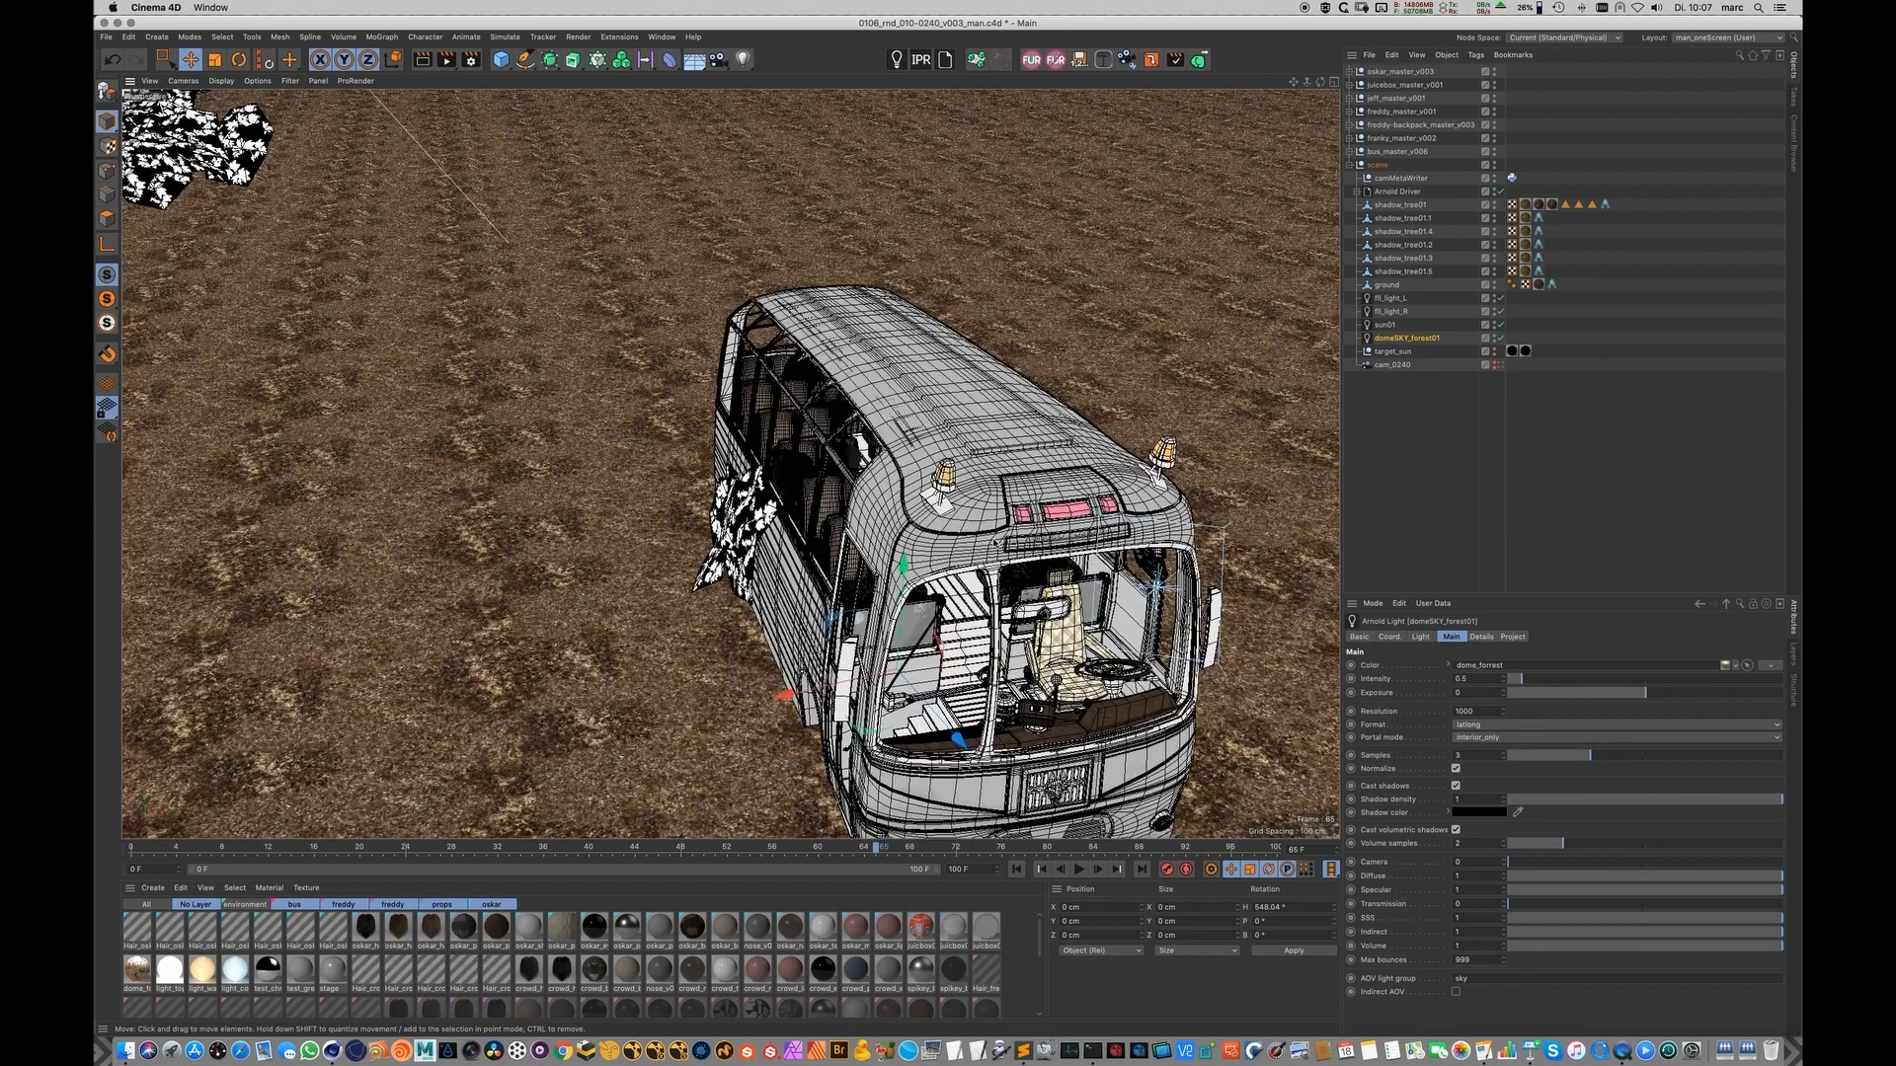
# Step: Show the main settings of the fil_light_R and fil_light_L Arnold lights one after the other
pyautogui.click(1391, 311)
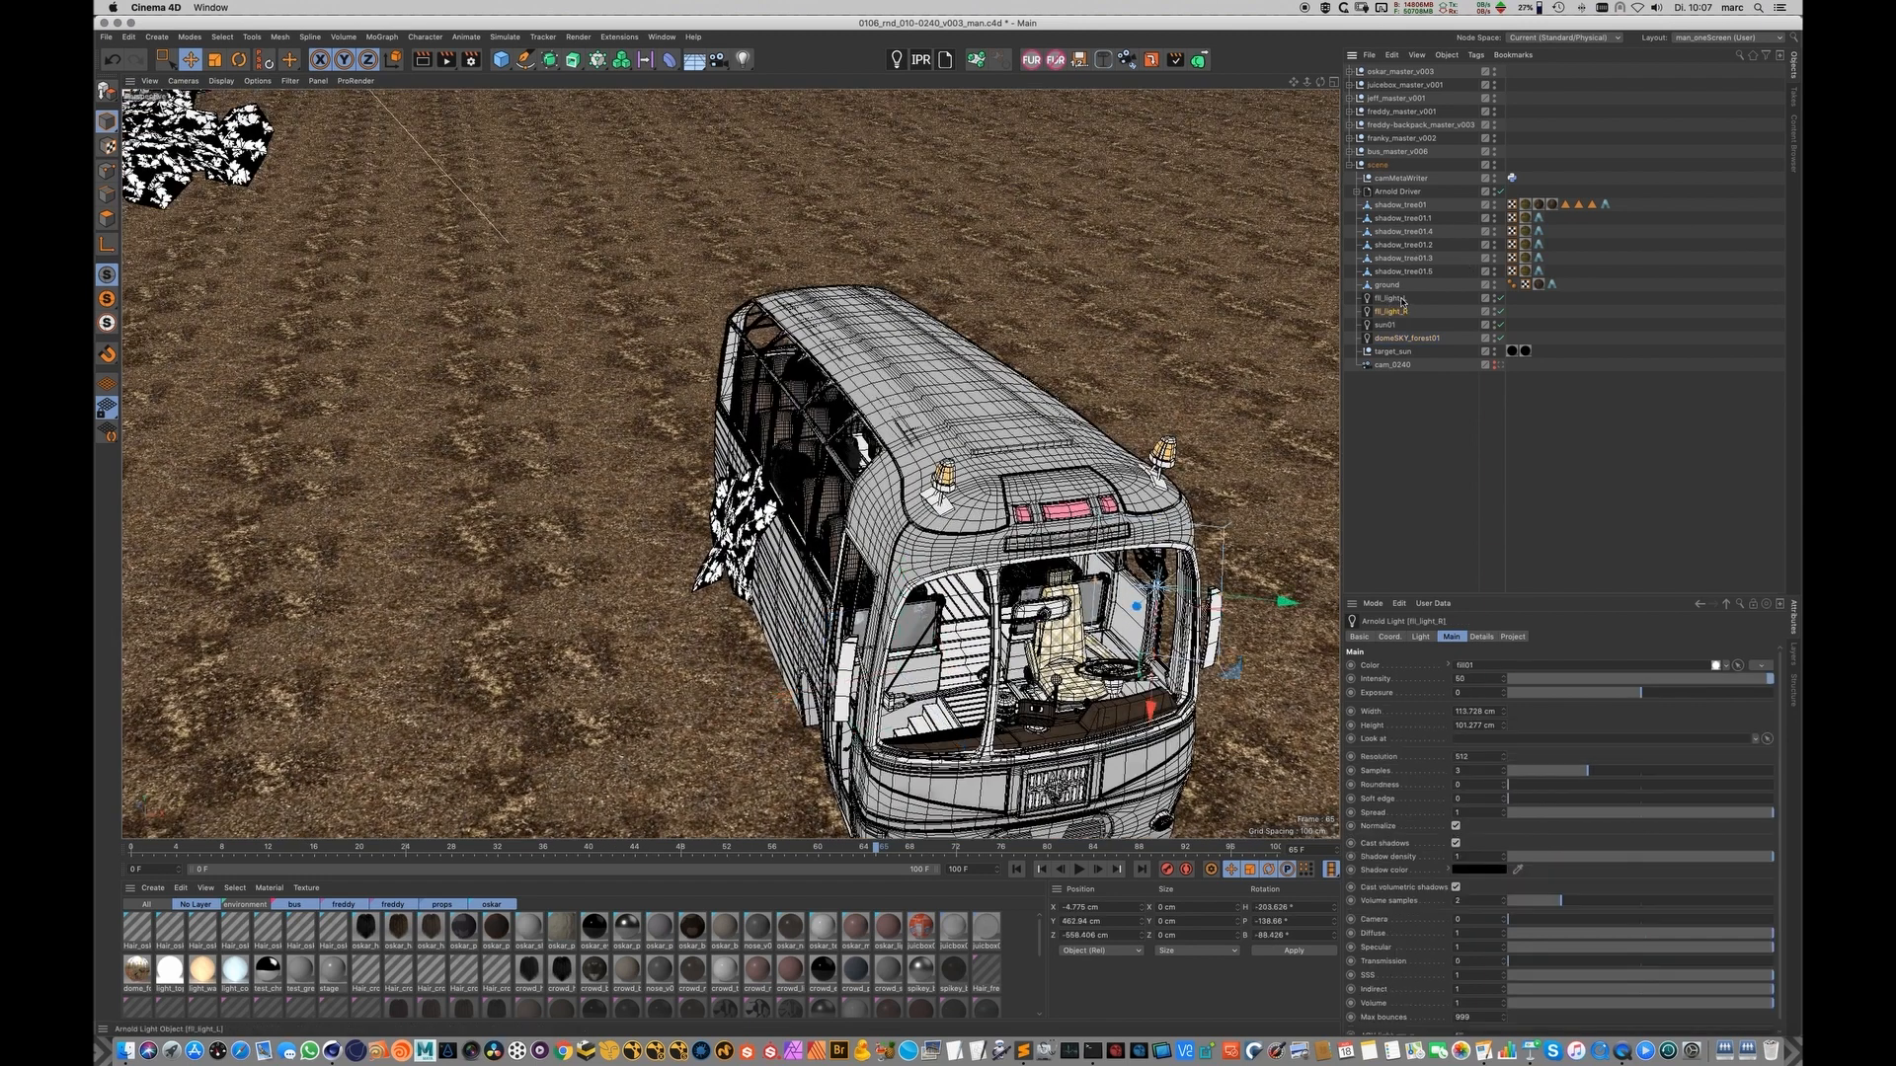
pyautogui.click(1390, 297)
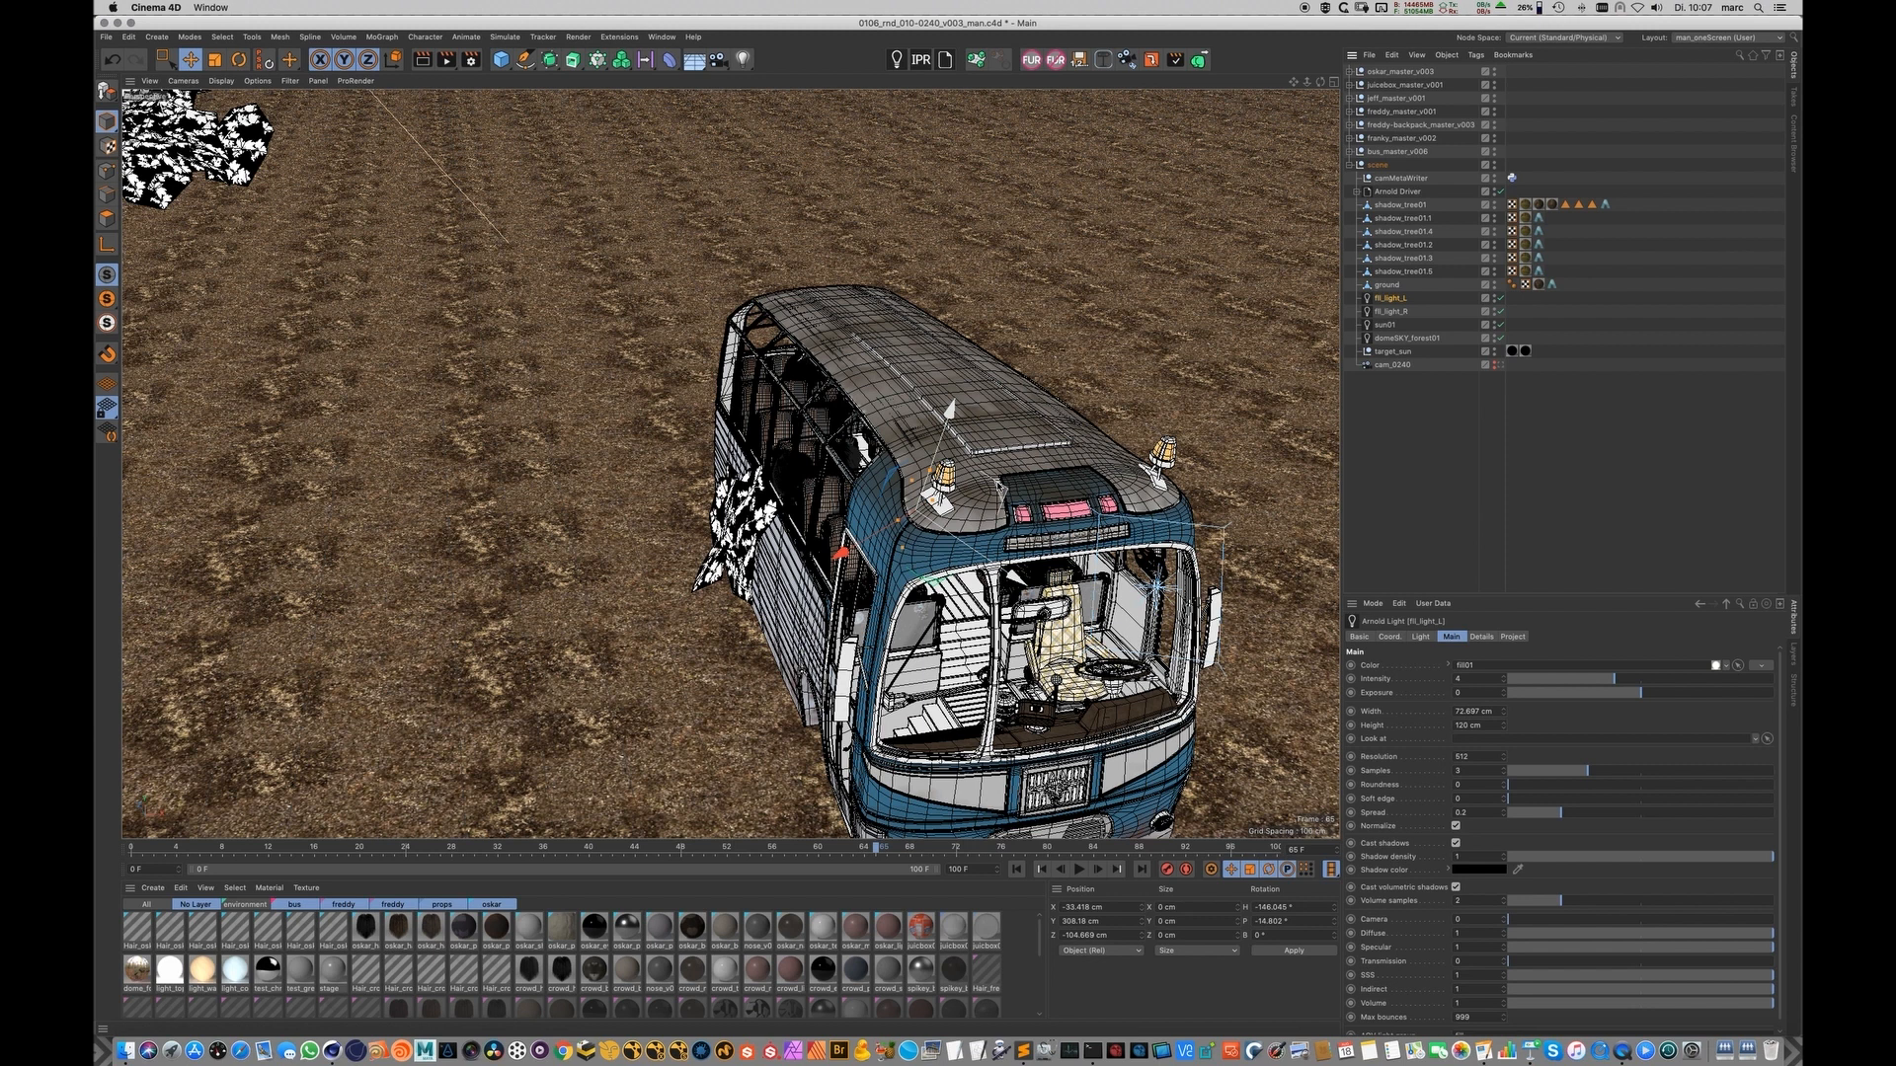
# Step: Show all four views and make cam_0240 the active camera of the perspective view
pyautogui.middleClick(1003, 489)
pyautogui.click(1496, 425)
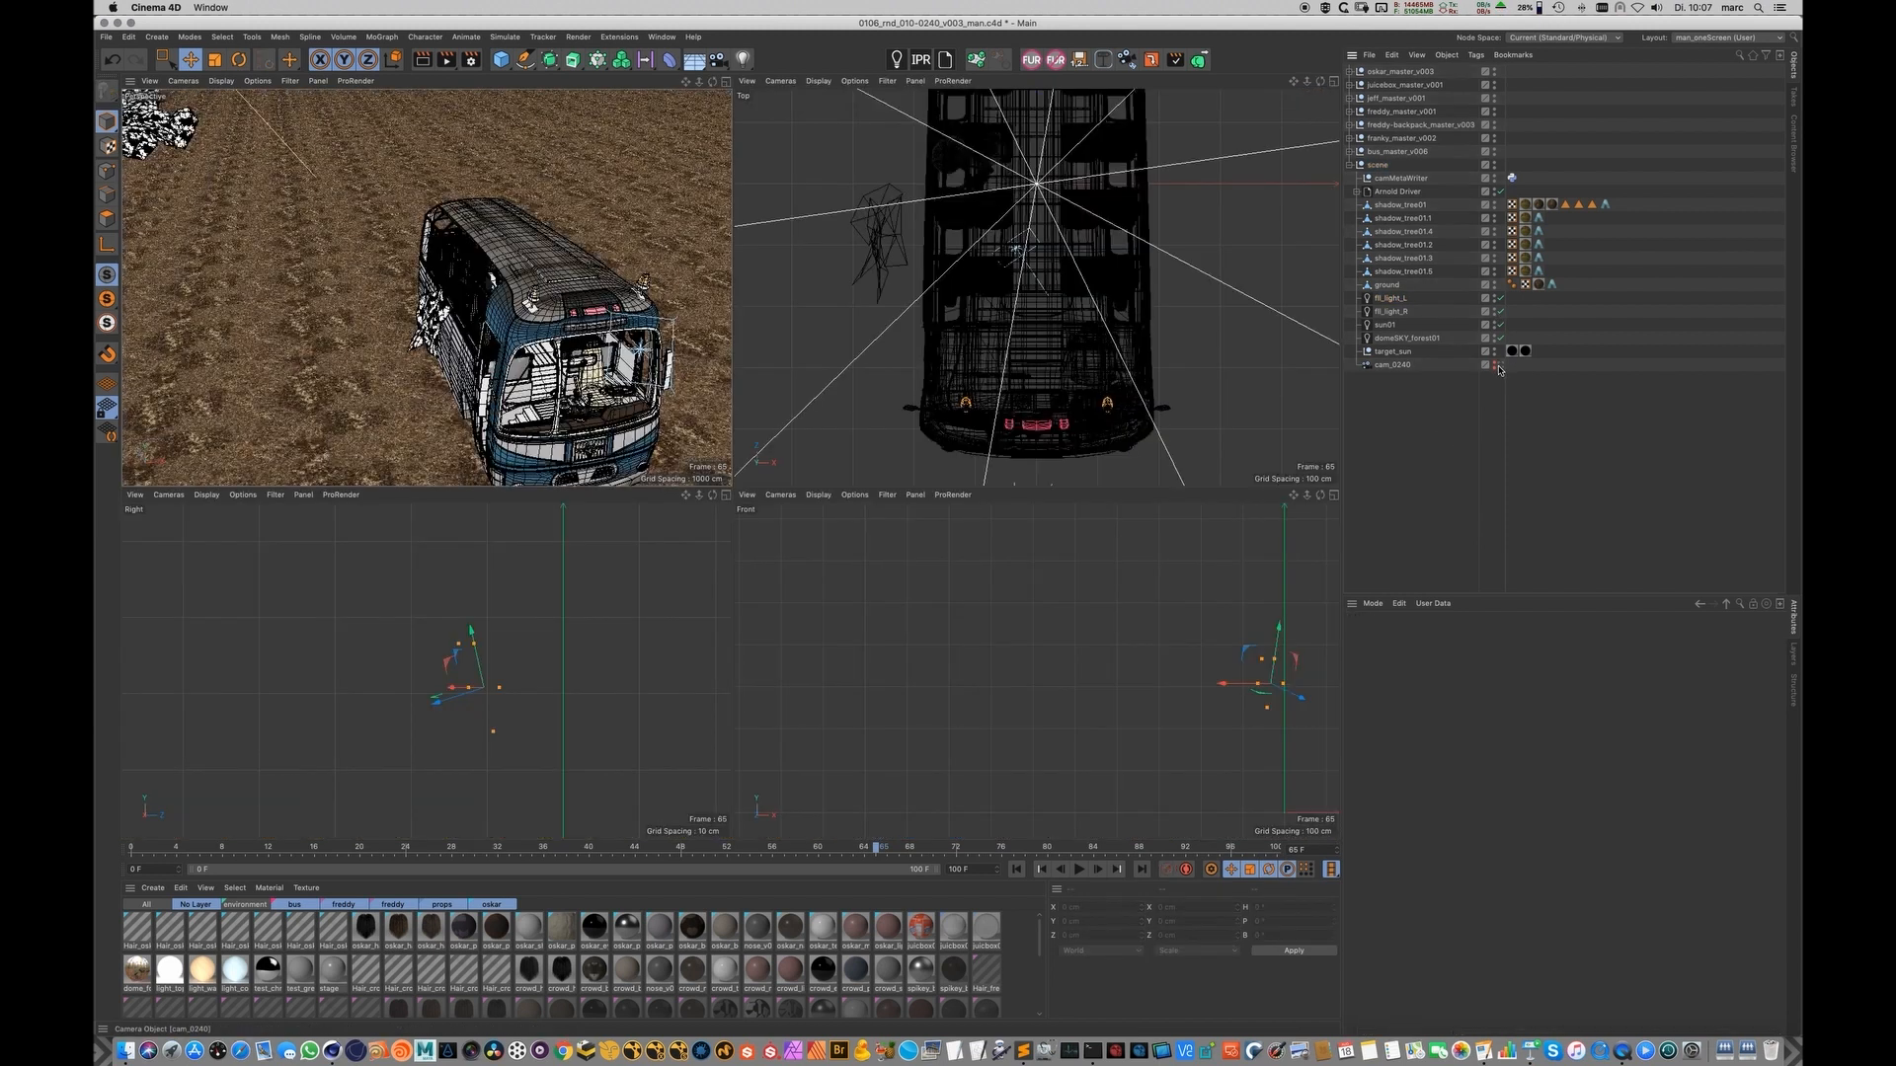
pyautogui.click(1498, 366)
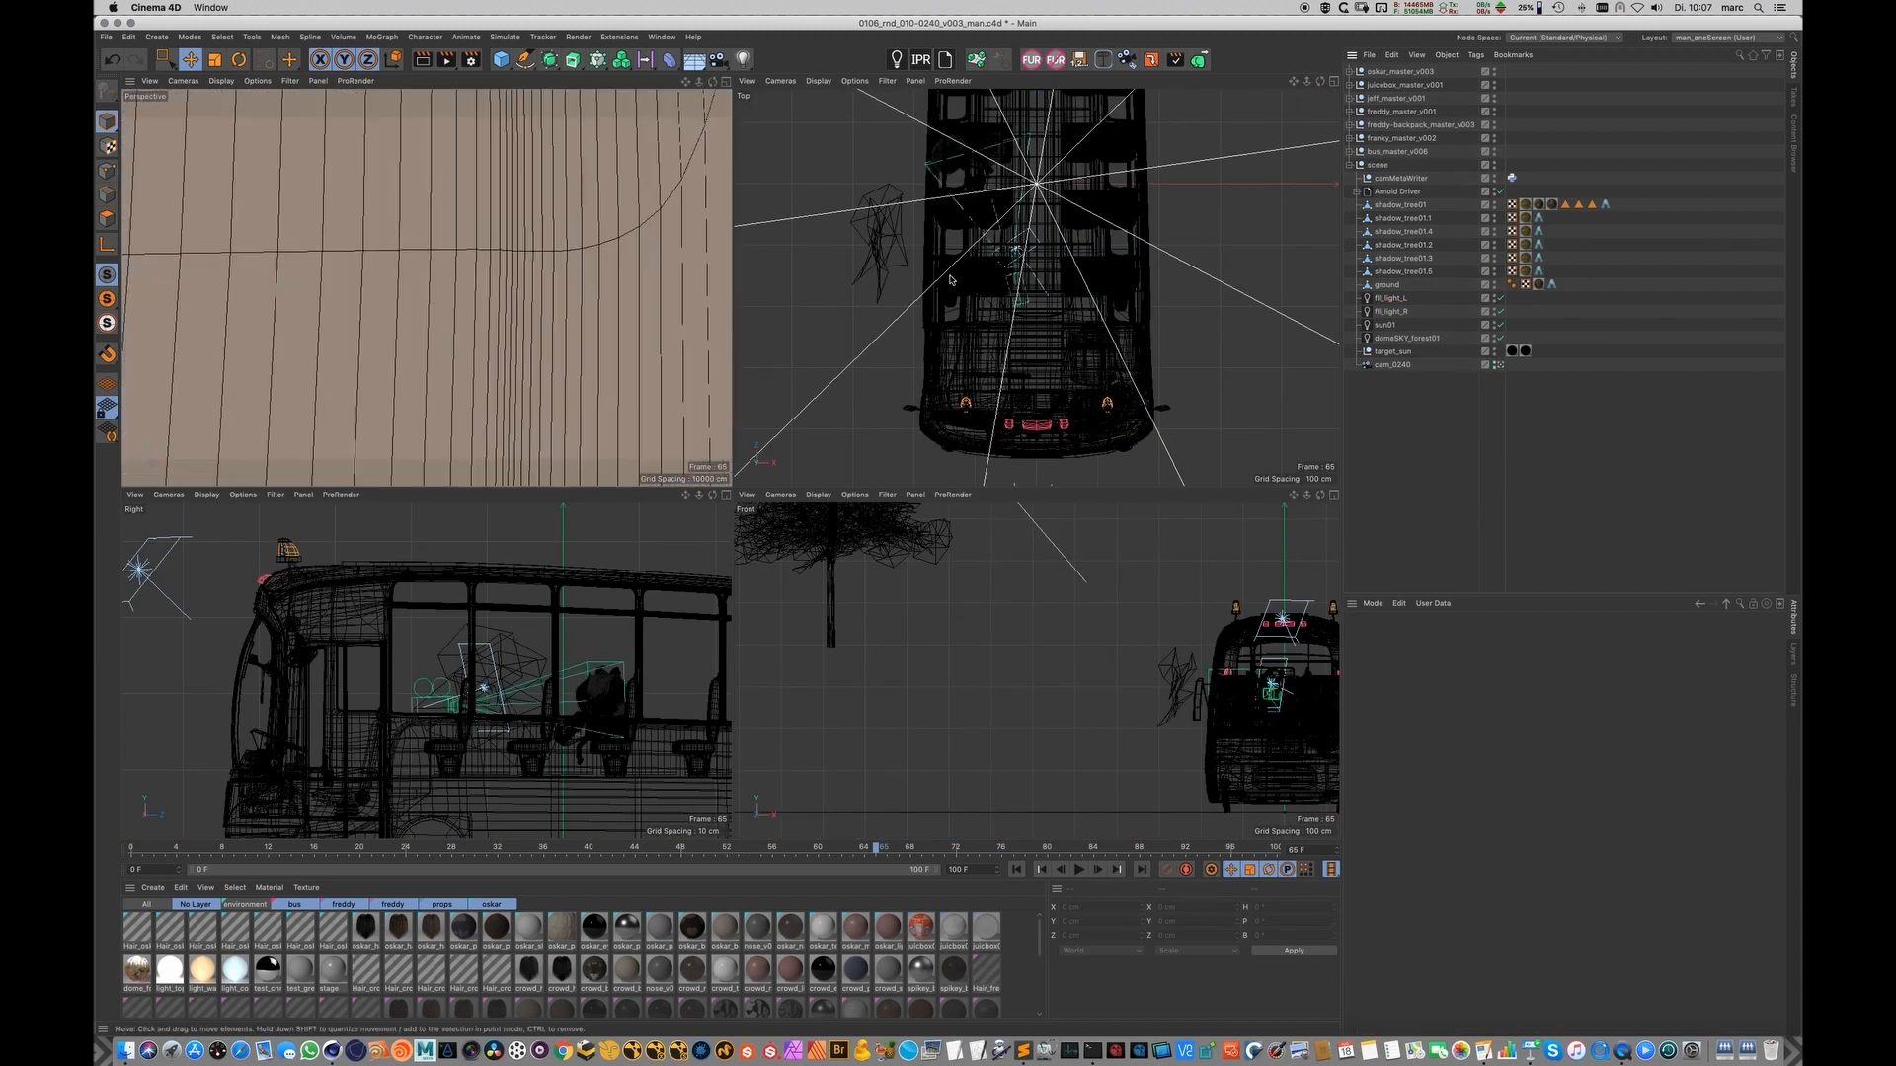
pyautogui.scroll(4, 950, 279)
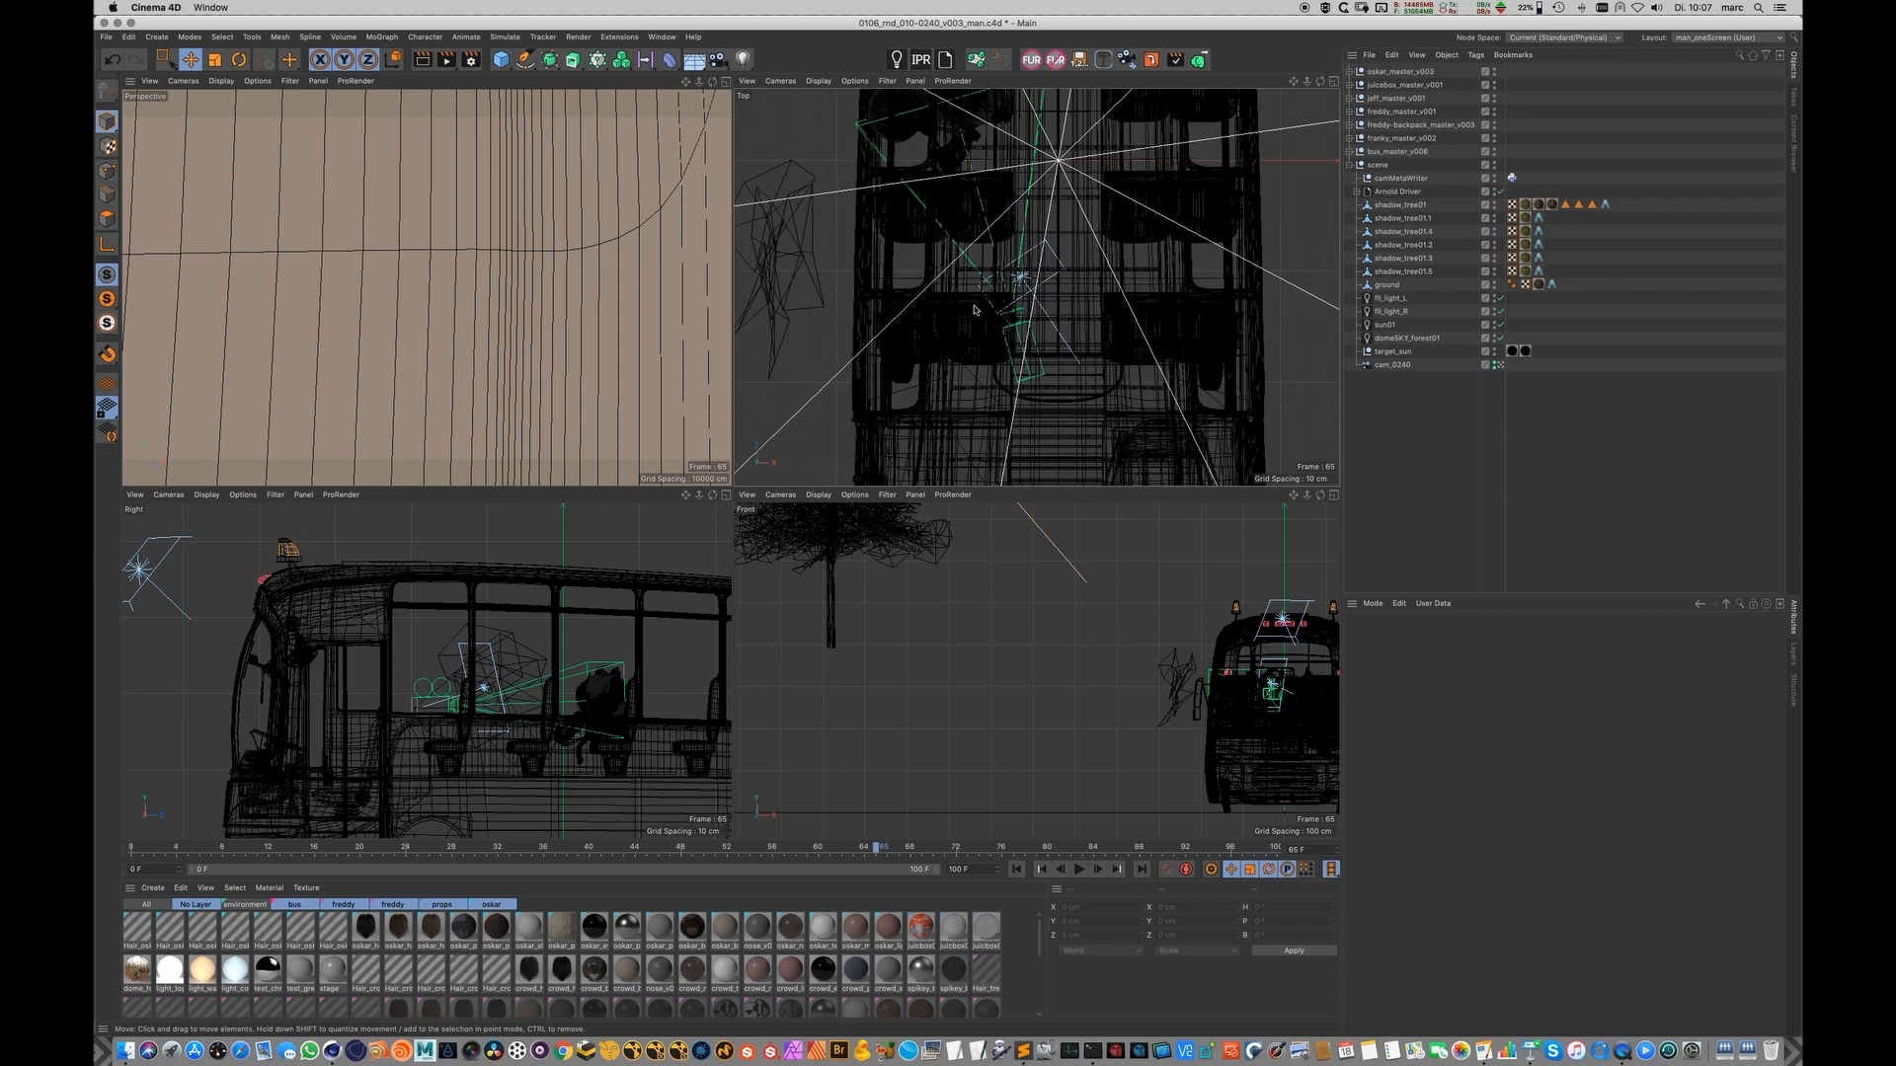
# Step: Expand the inside group of bus_master_v006 and hide seat_row01_R, which blocks the camera
pyautogui.keyDown('ctrl'); pyautogui.click(1358, 151); pyautogui.keyUp('ctrl')
pyautogui.click(1353, 153)
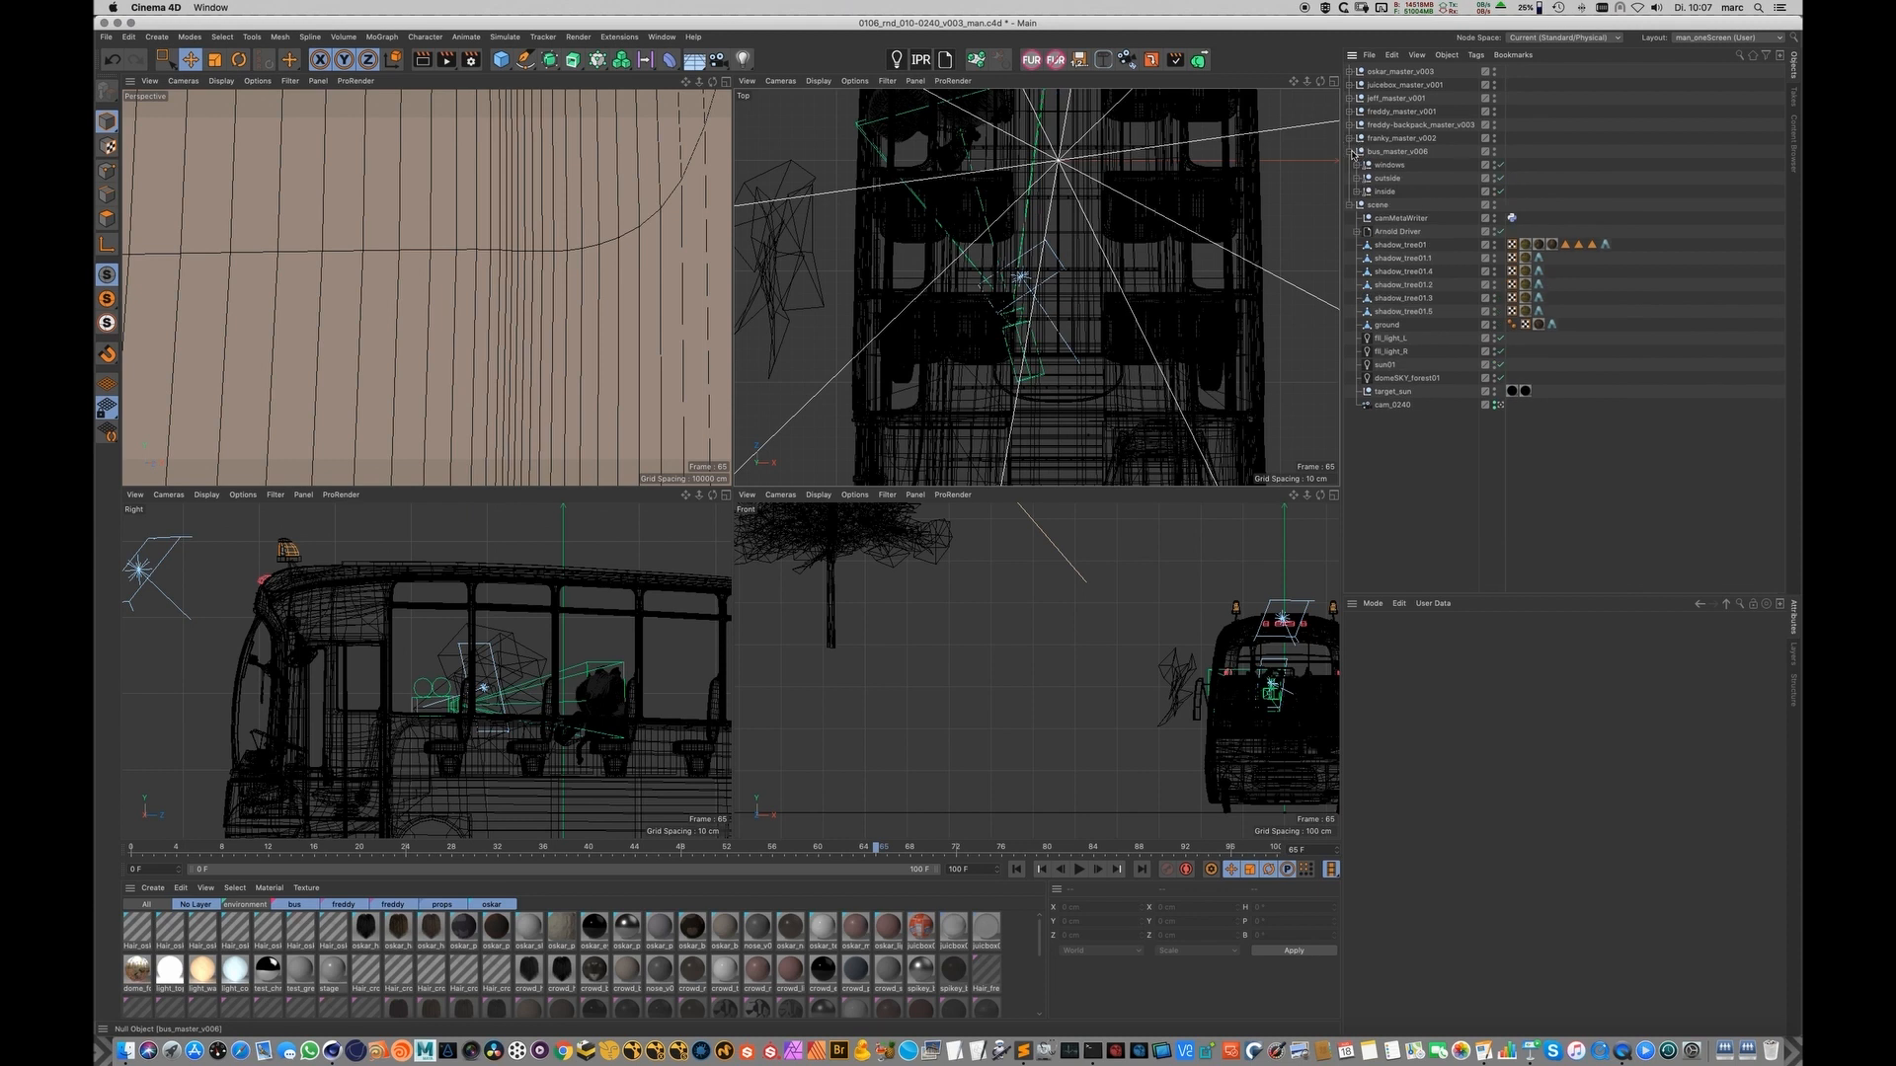
pyautogui.click(1360, 191)
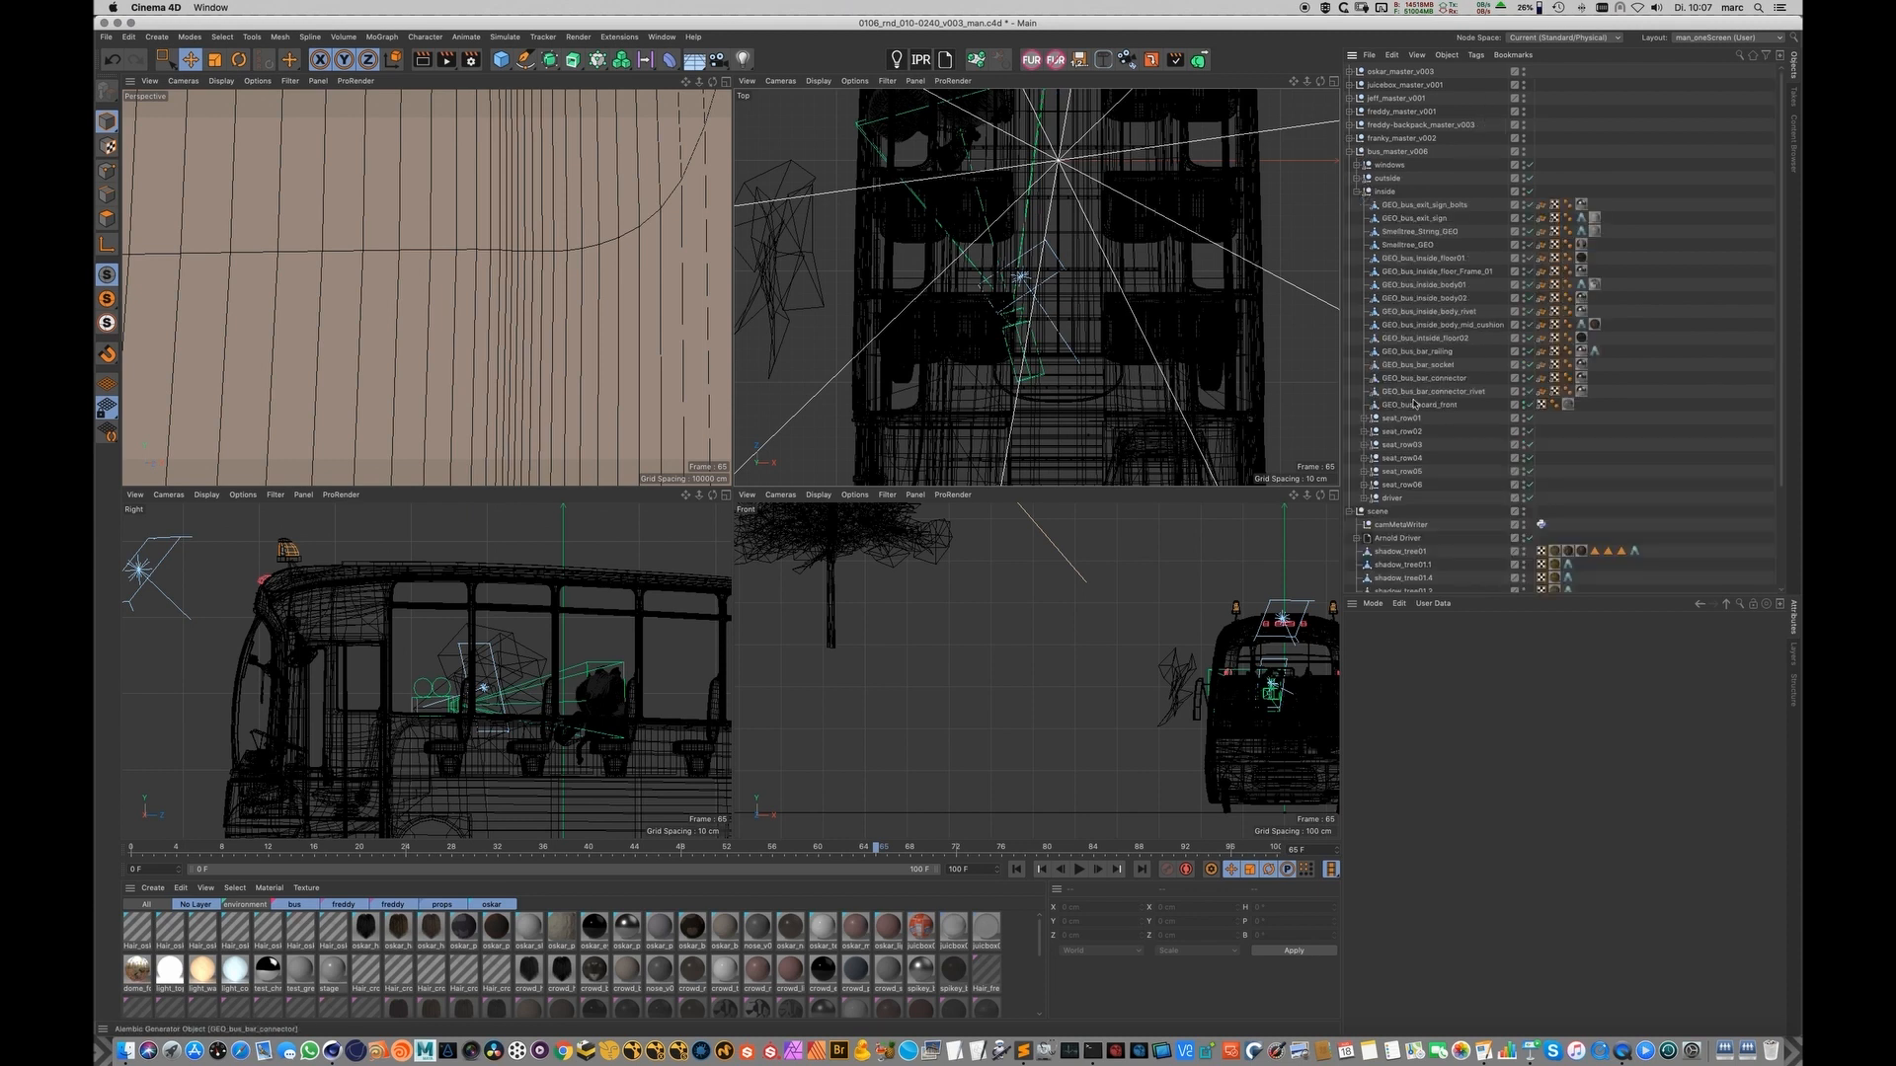
pyautogui.click(1407, 418)
pyautogui.click(1364, 418)
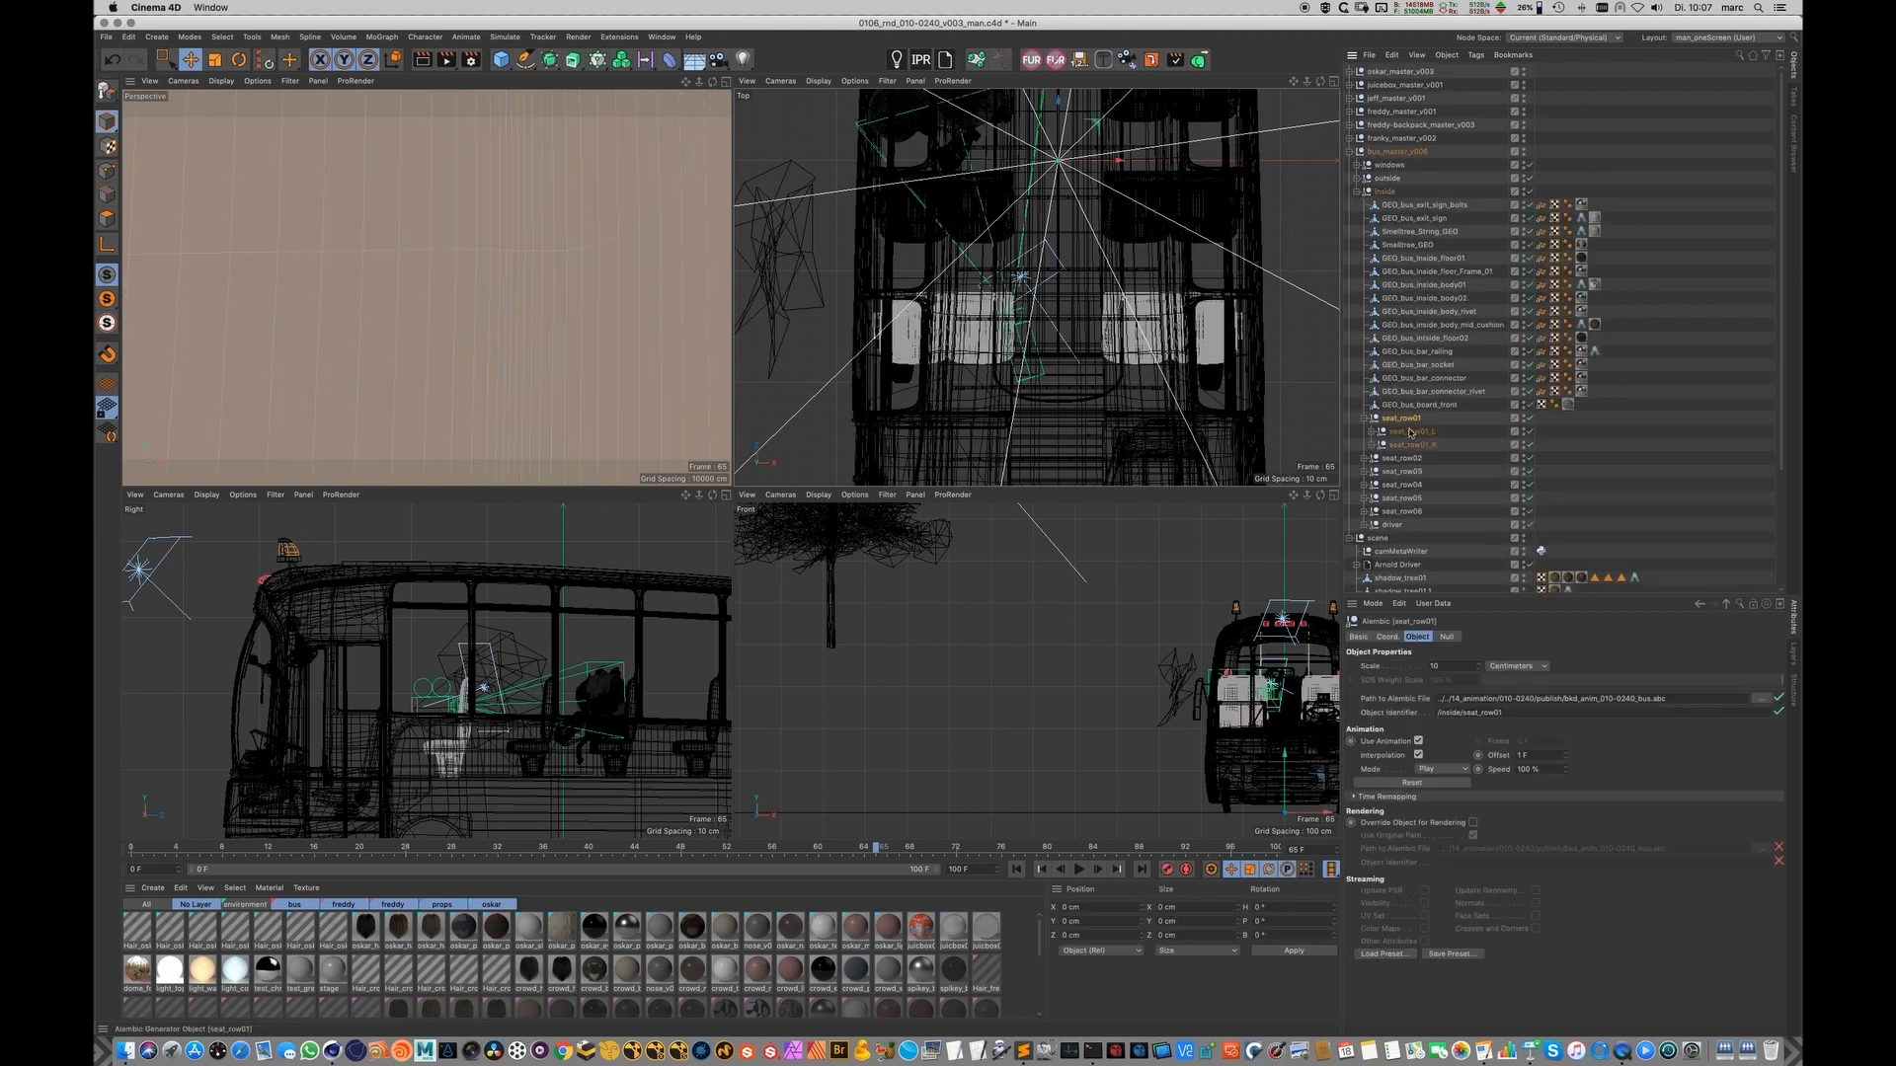
pyautogui.click(1414, 444)
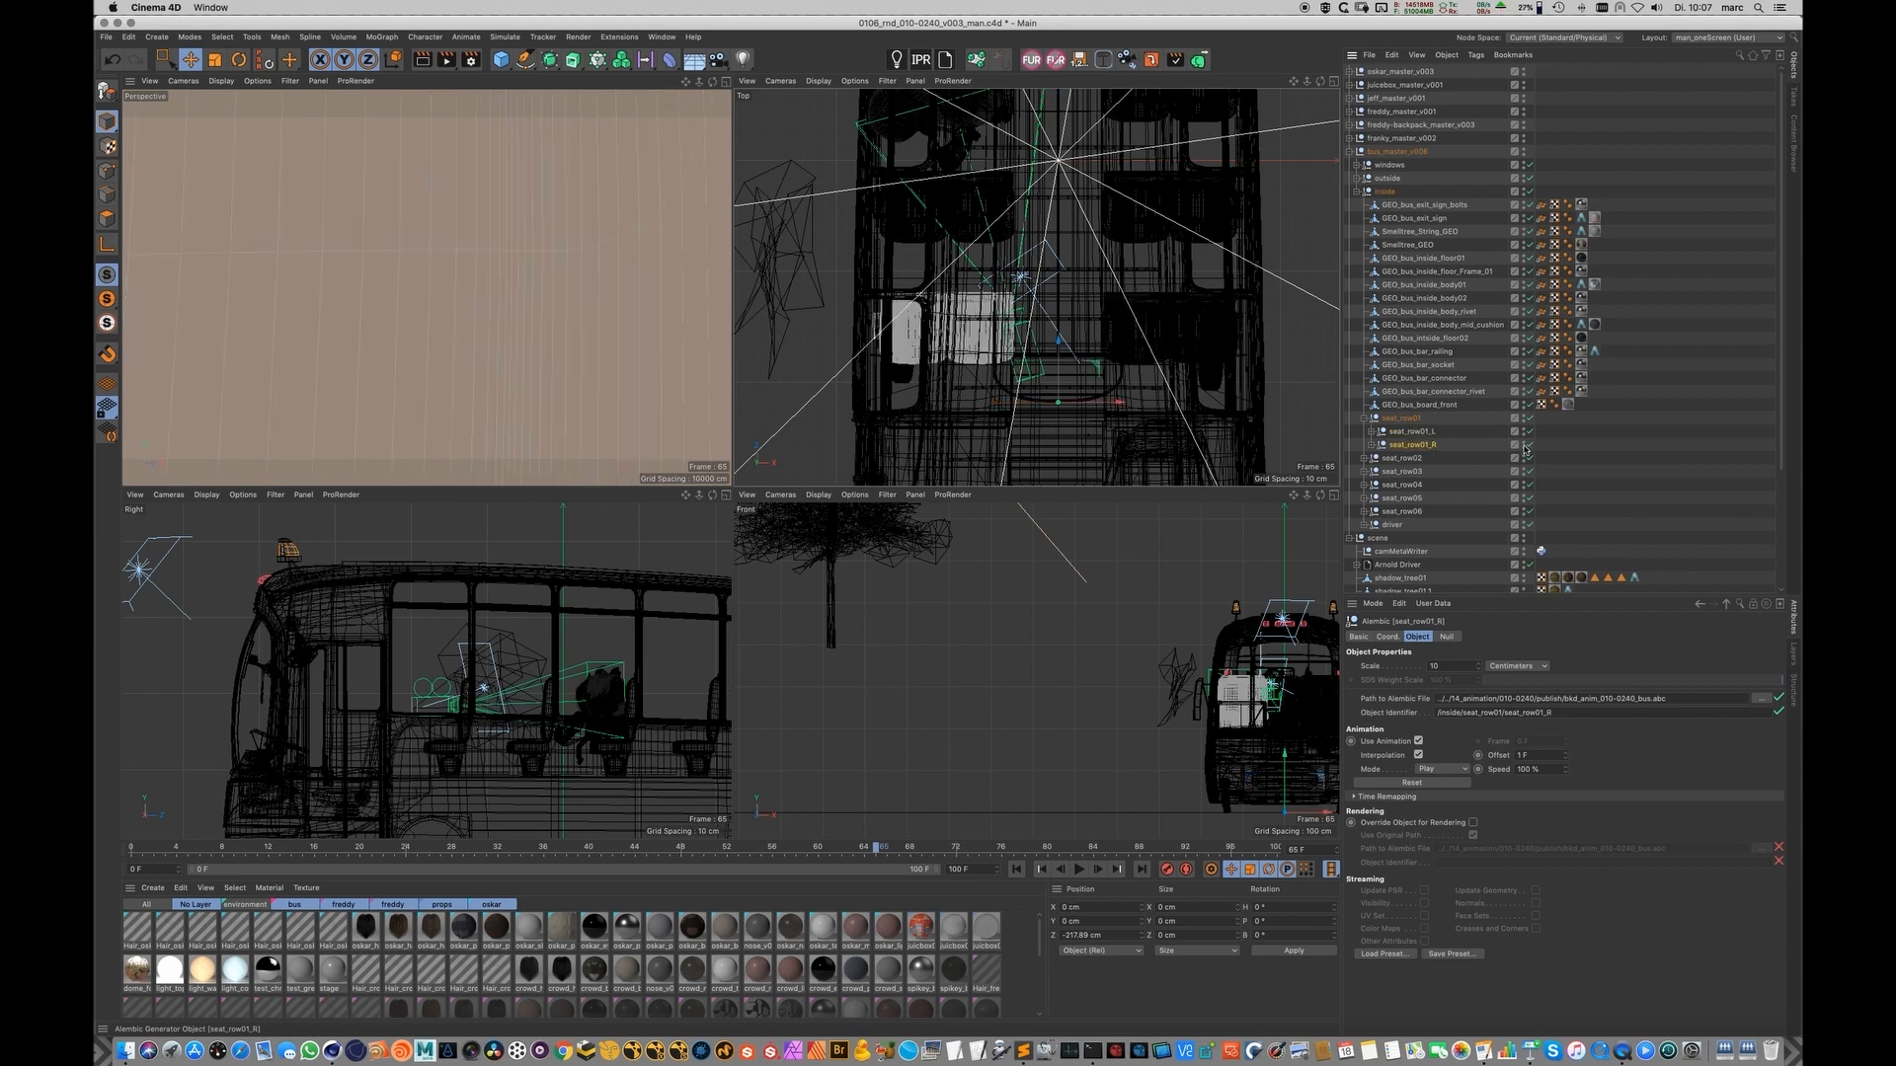
pyautogui.click(1364, 419)
# Step: Hide seat_row02_R in the bus interior as well and collapse the bus hierarchy
pyautogui.click(1365, 432)
pyautogui.click(1412, 459)
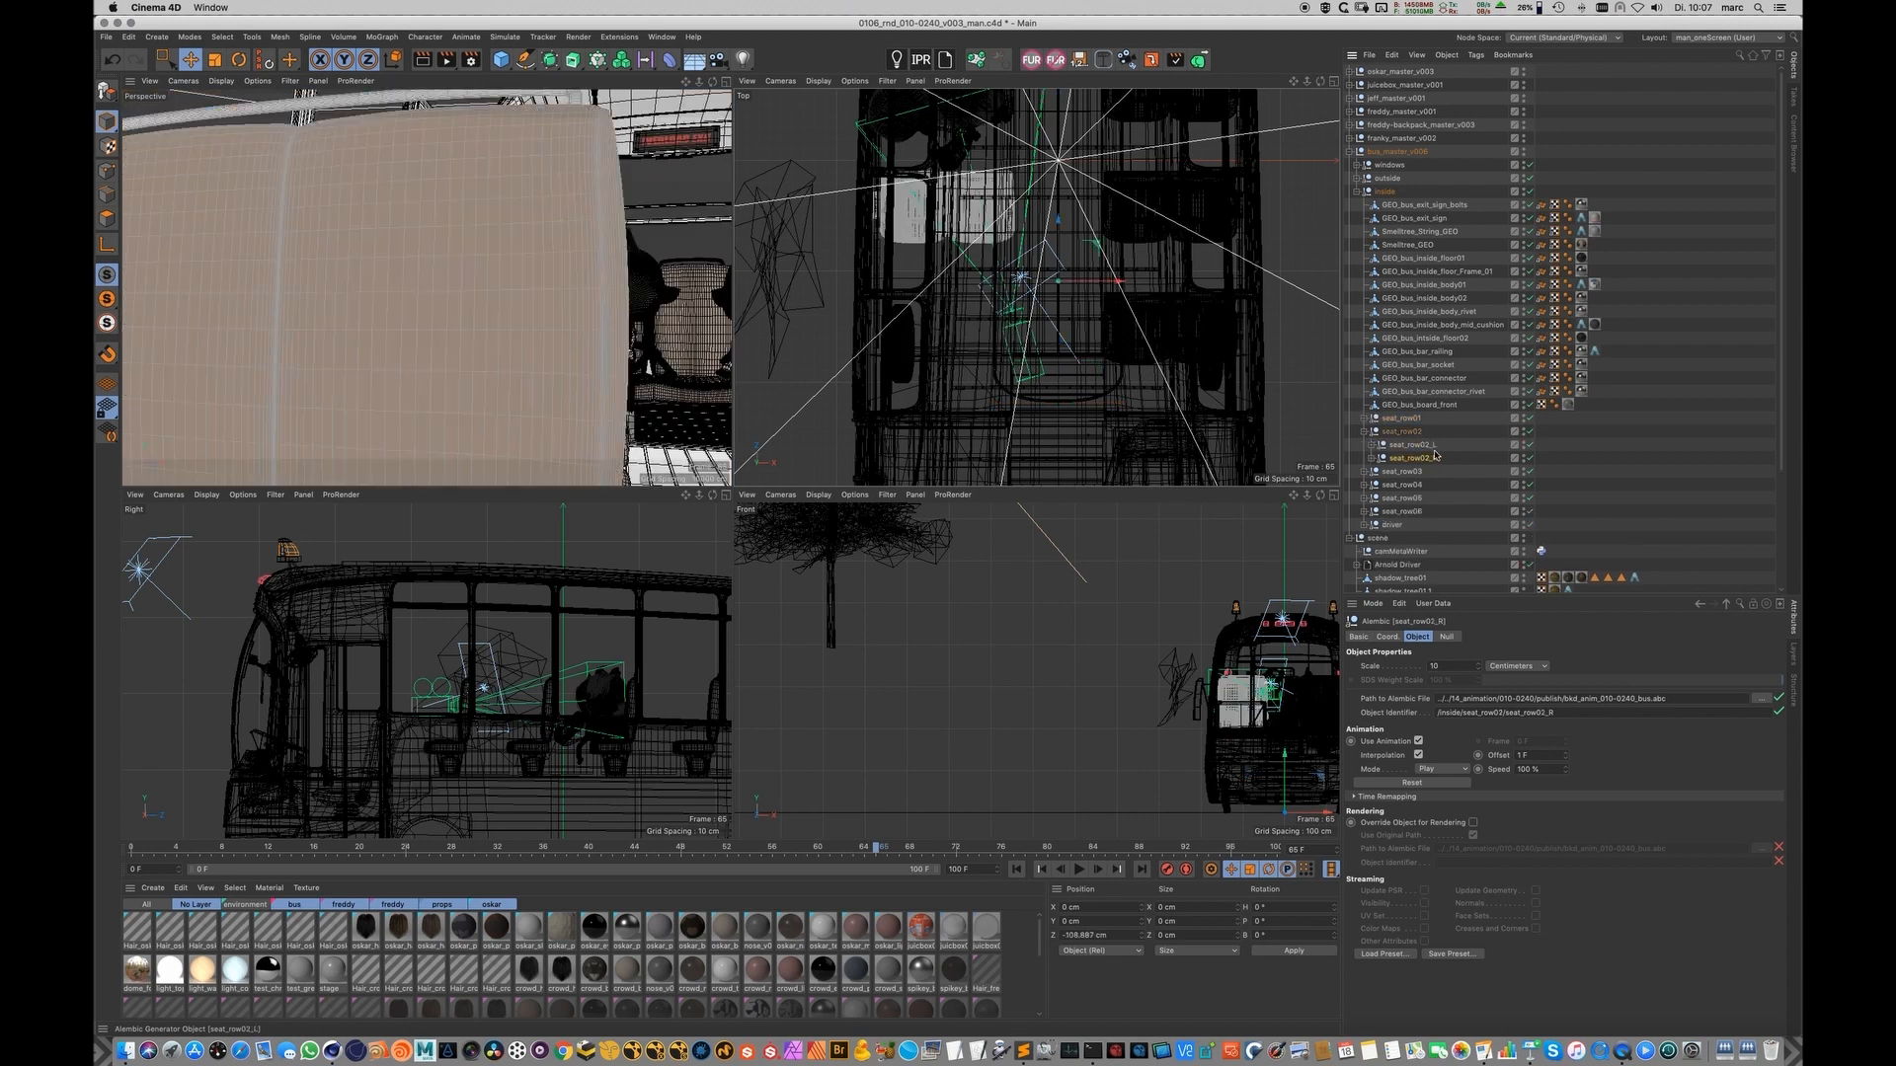
pyautogui.click(1524, 458)
pyautogui.click(1350, 151)
pyautogui.click(1397, 396)
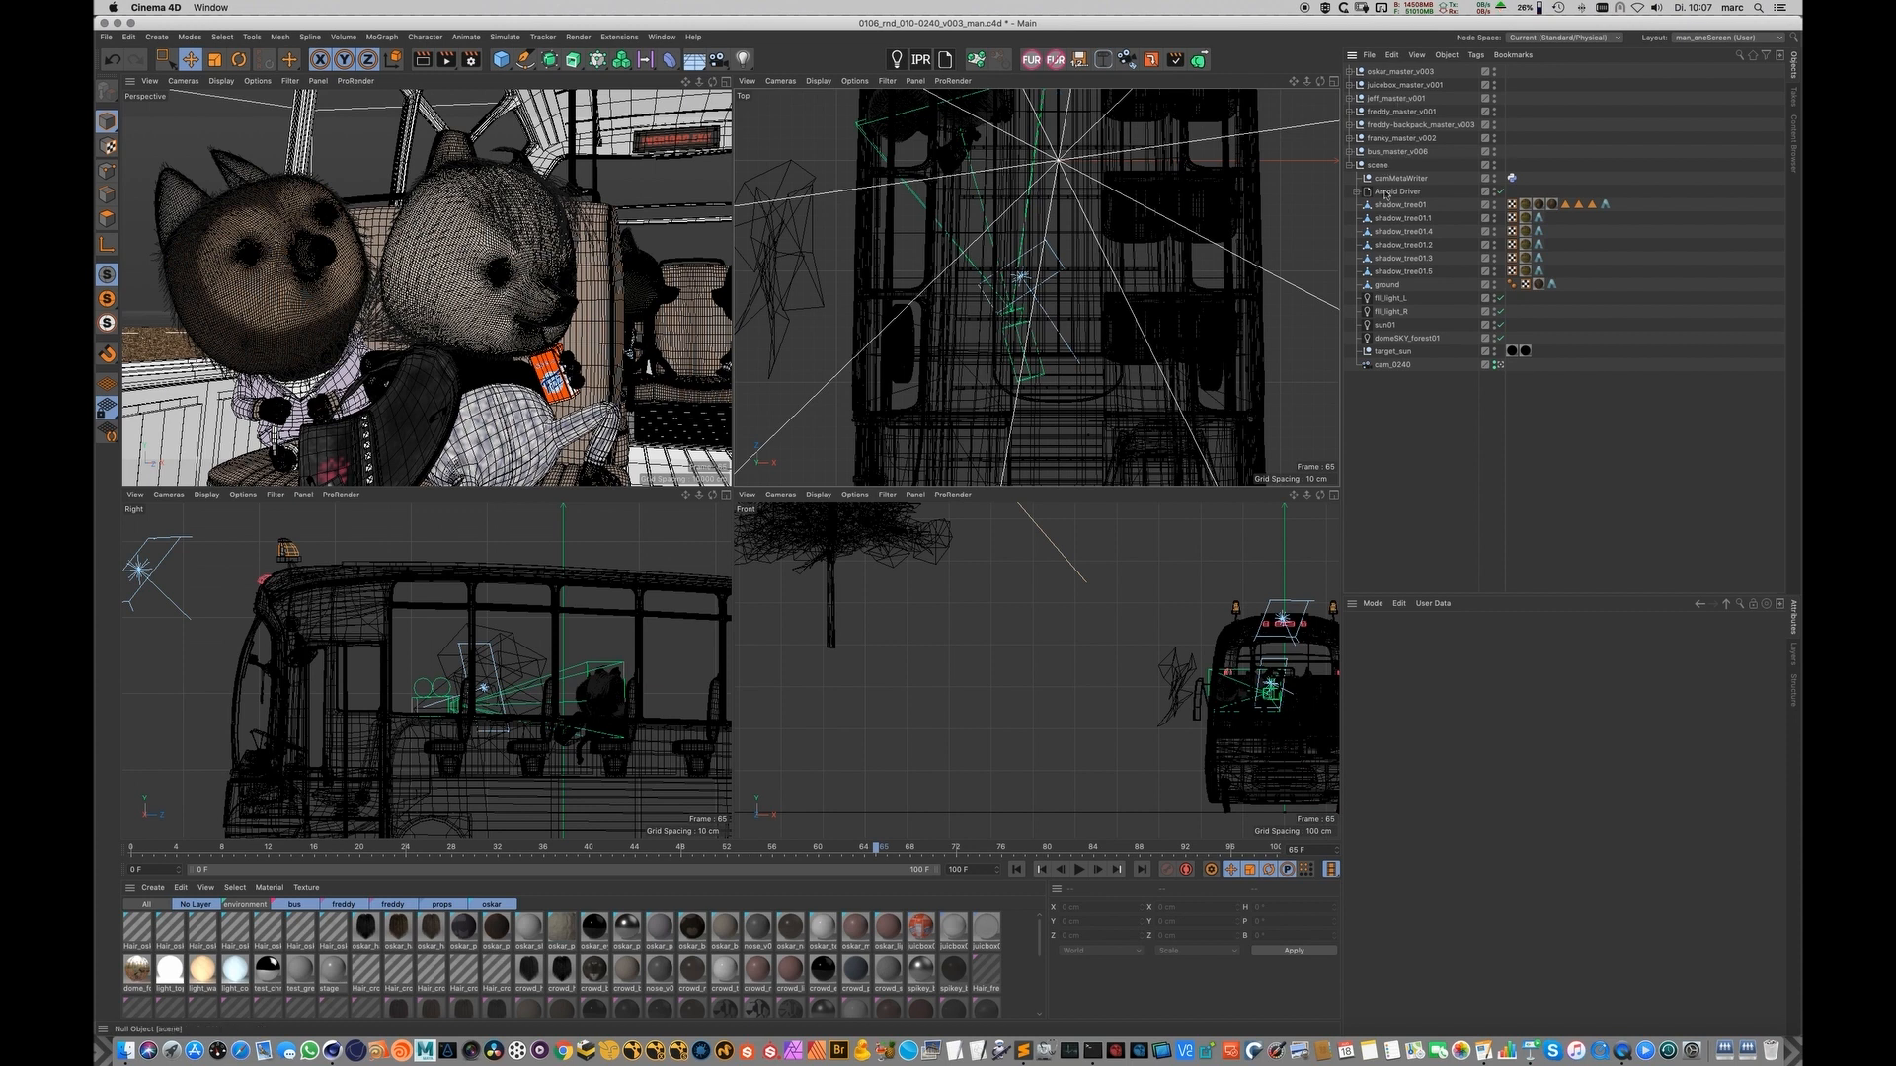
# Step: Compare the positions of both fill lights in the Top view and disable fil_light_L
pyautogui.click(1391, 312)
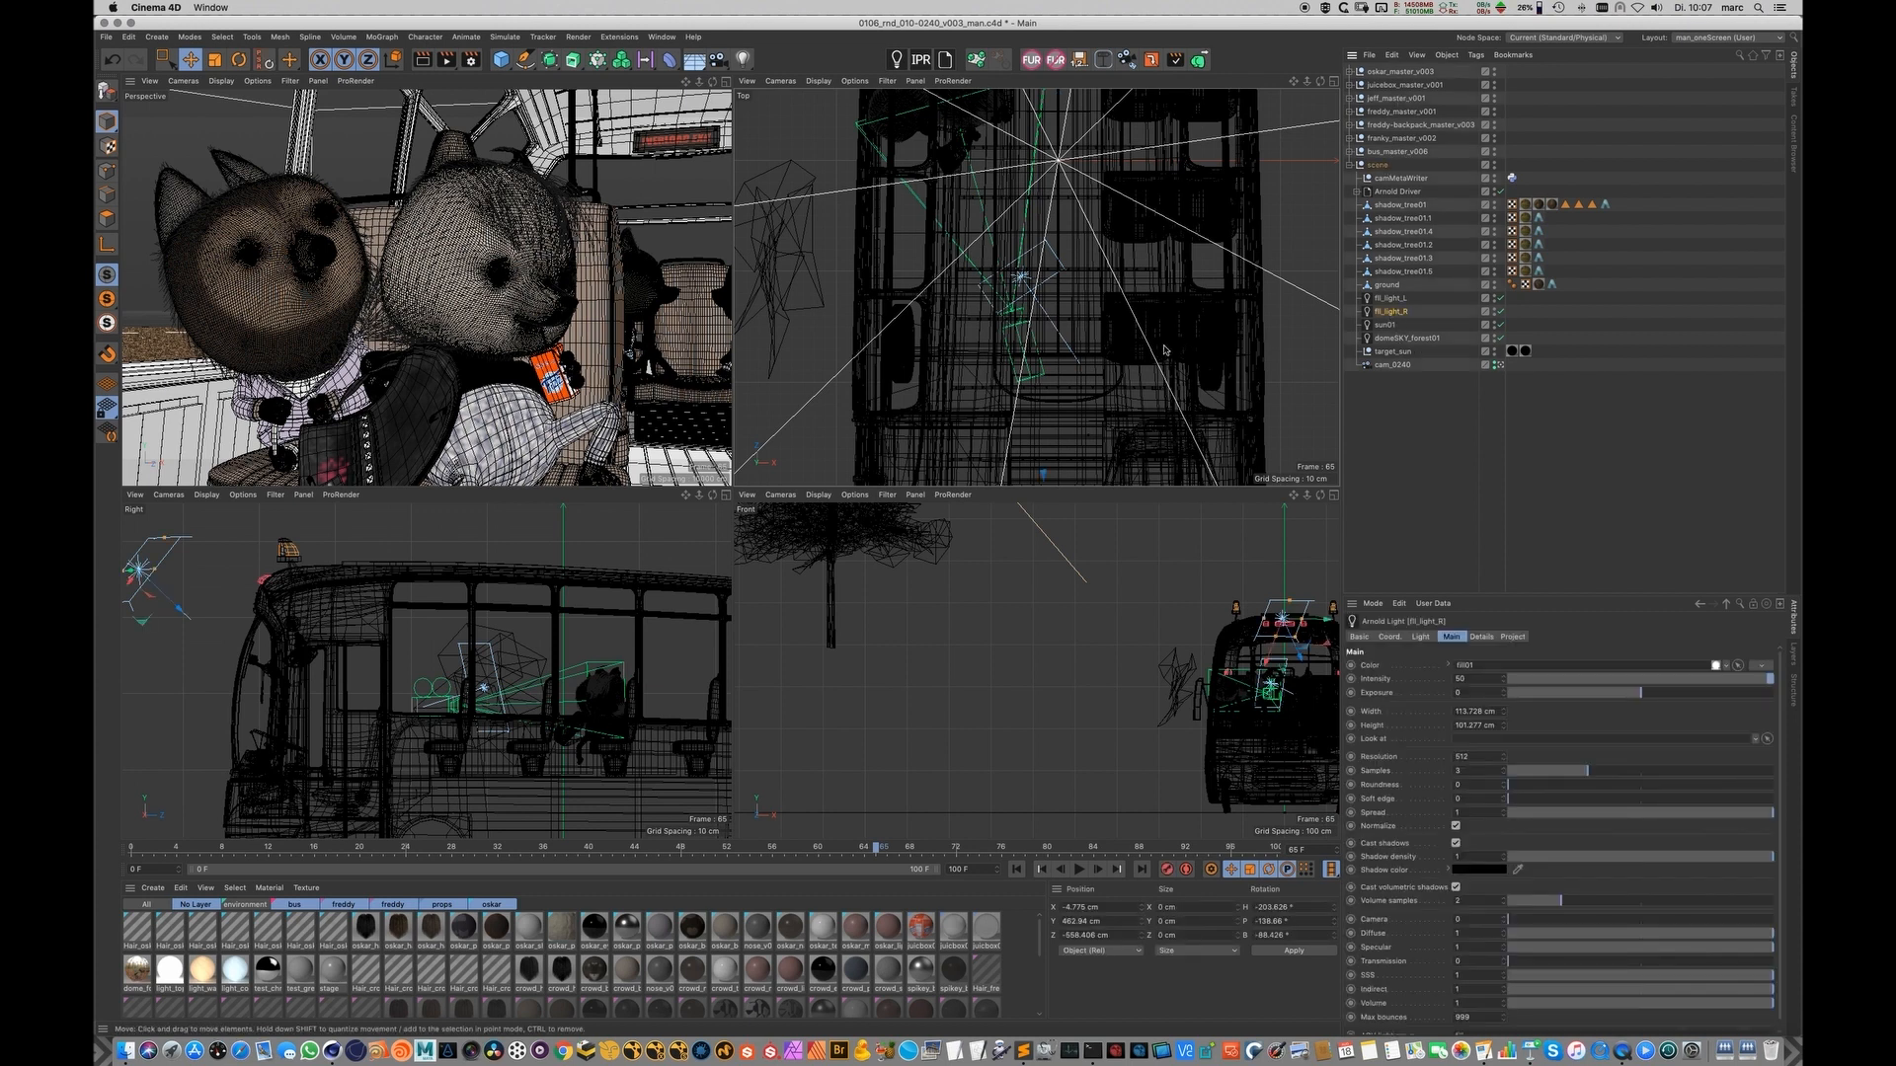
pyautogui.keyDown('alt'); pyautogui.moveTo(1167, 263); pyautogui.dragTo(1157, 210, button='middle'); pyautogui.keyUp('alt')
pyautogui.scroll(-5, 1156, 211)
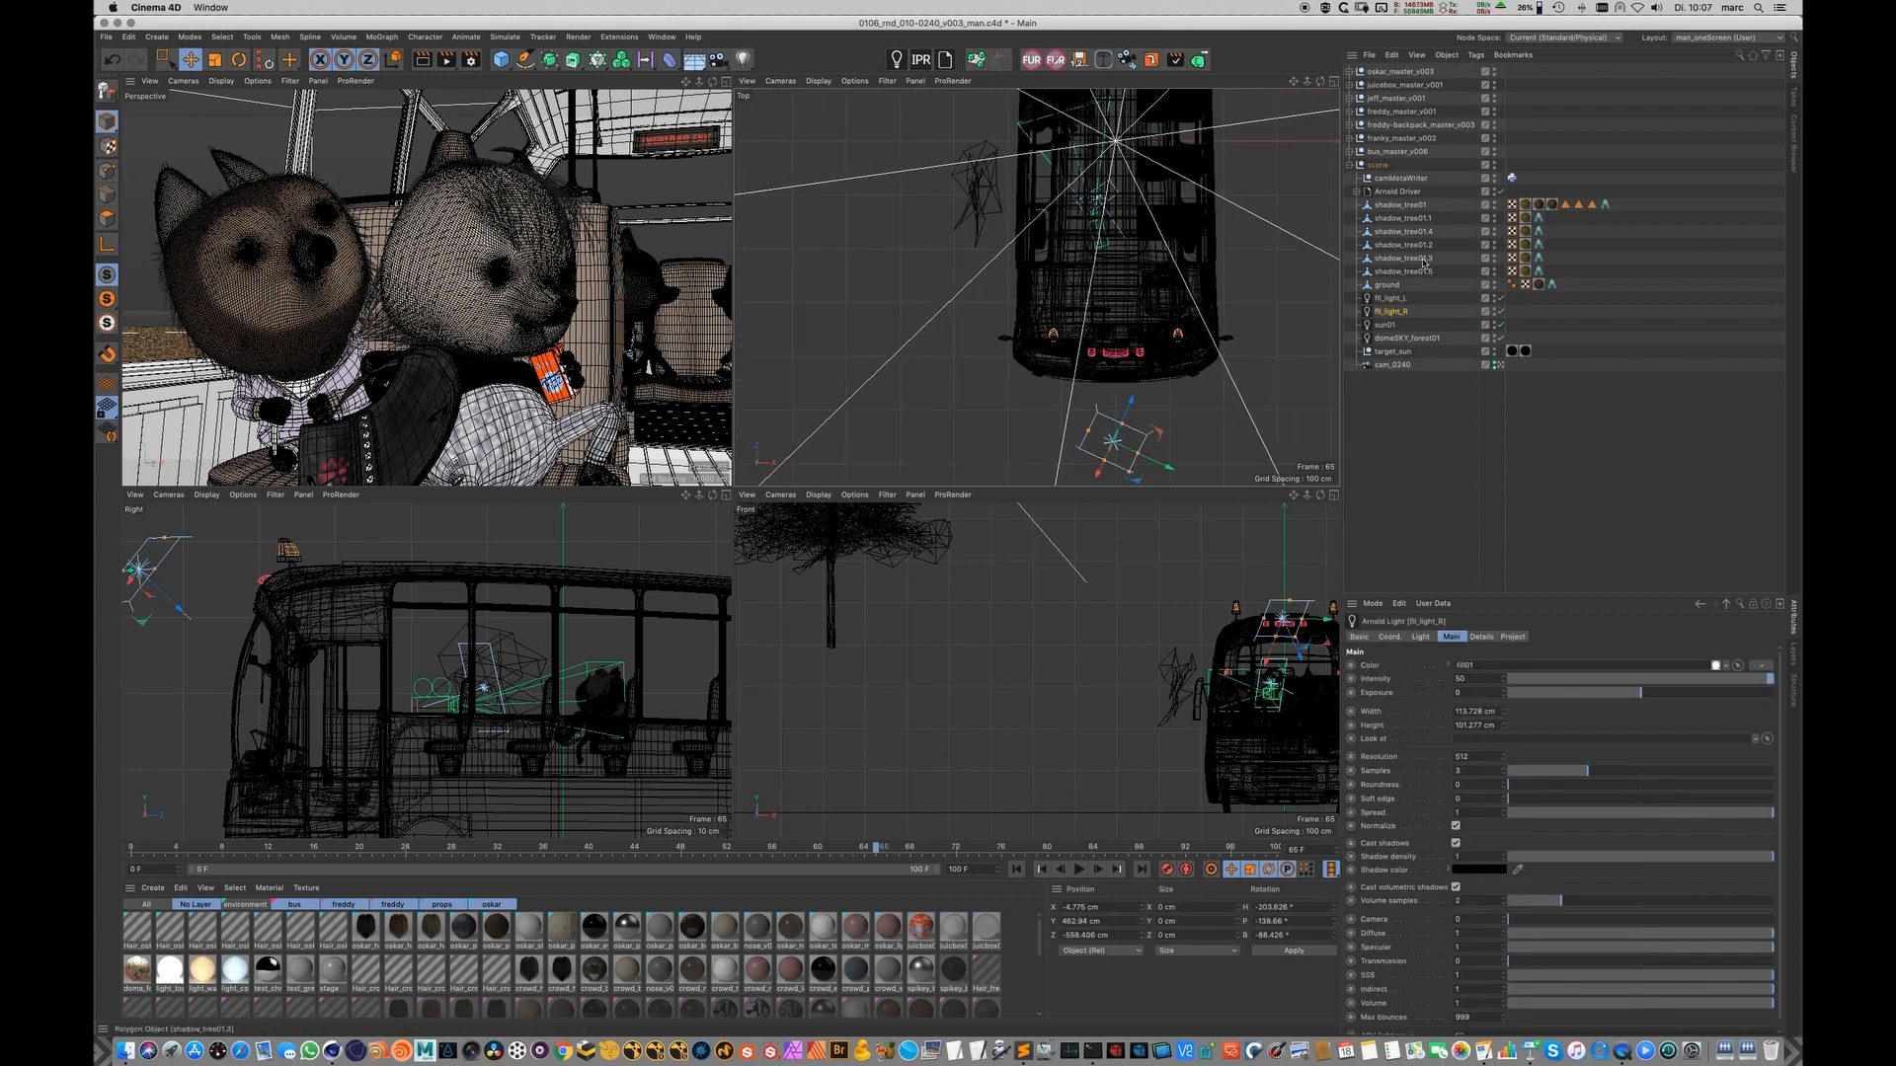
pyautogui.click(1399, 298)
pyautogui.click(1393, 313)
pyautogui.click(1393, 299)
pyautogui.click(1501, 299)
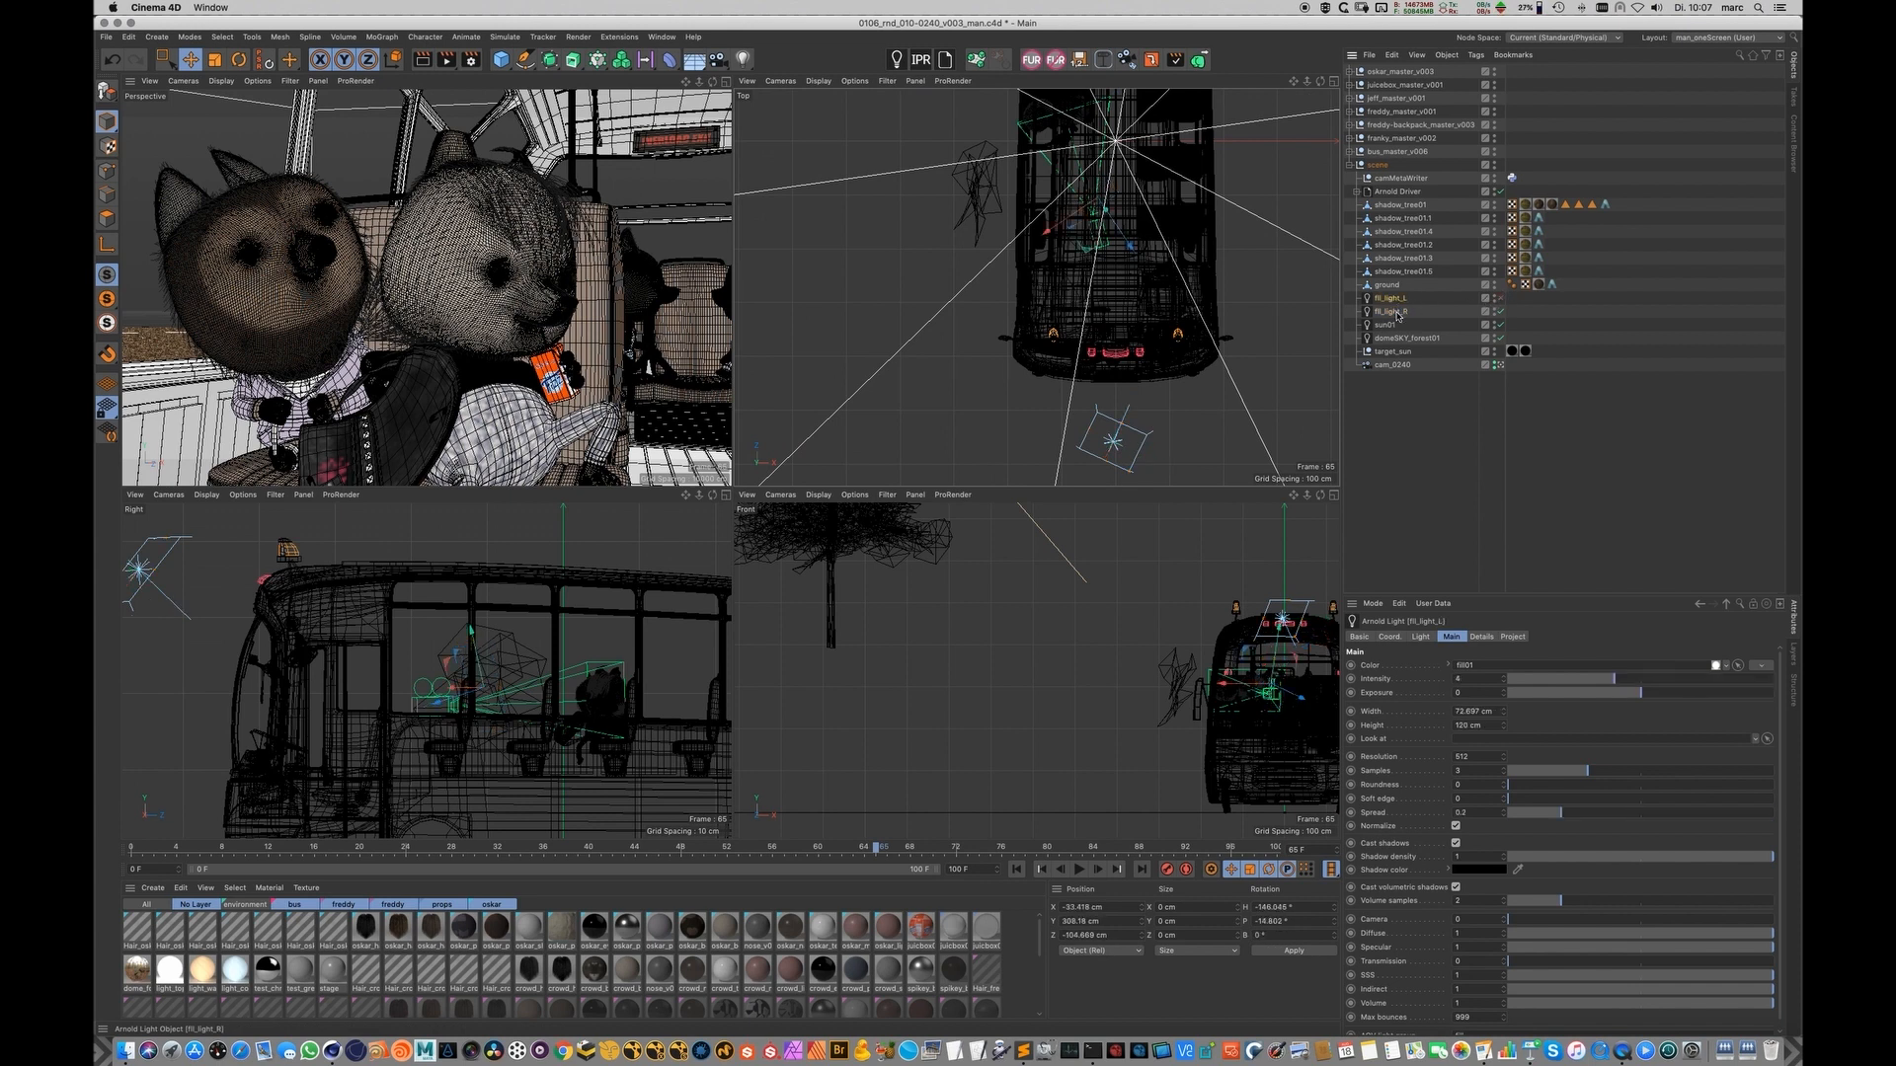
# Step: Rotate fil_light_R and move it from in front of the bus to above the characters' seats
pyautogui.click(1392, 312)
pyautogui.press('r')
pyautogui.moveTo(1102, 341); pyautogui.dragTo(1192, 164)
pyautogui.press('e')
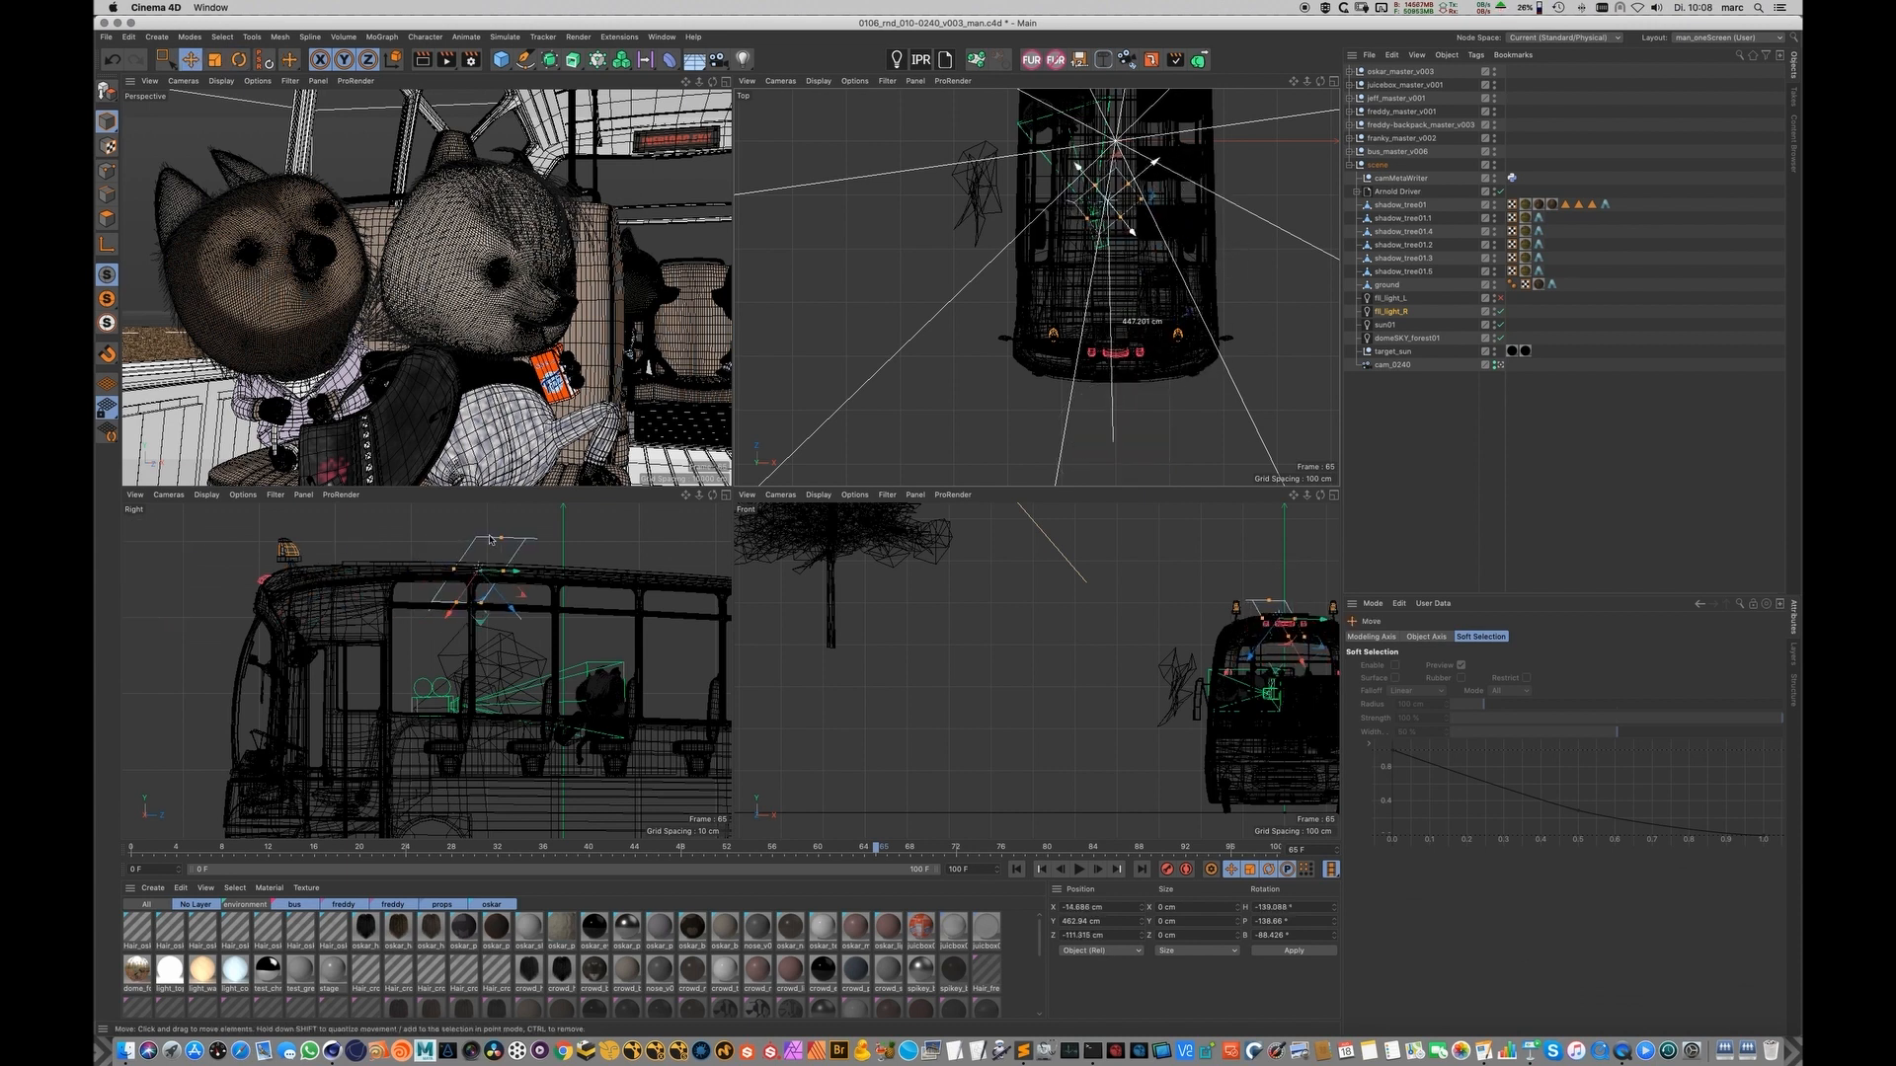
# Step: Lower fil_light_R into the bus interior and fine-tune its position to about X -8, Y 339, Z -164 cm
pyautogui.moveTo(508, 636); pyautogui.dragTo(500, 721)
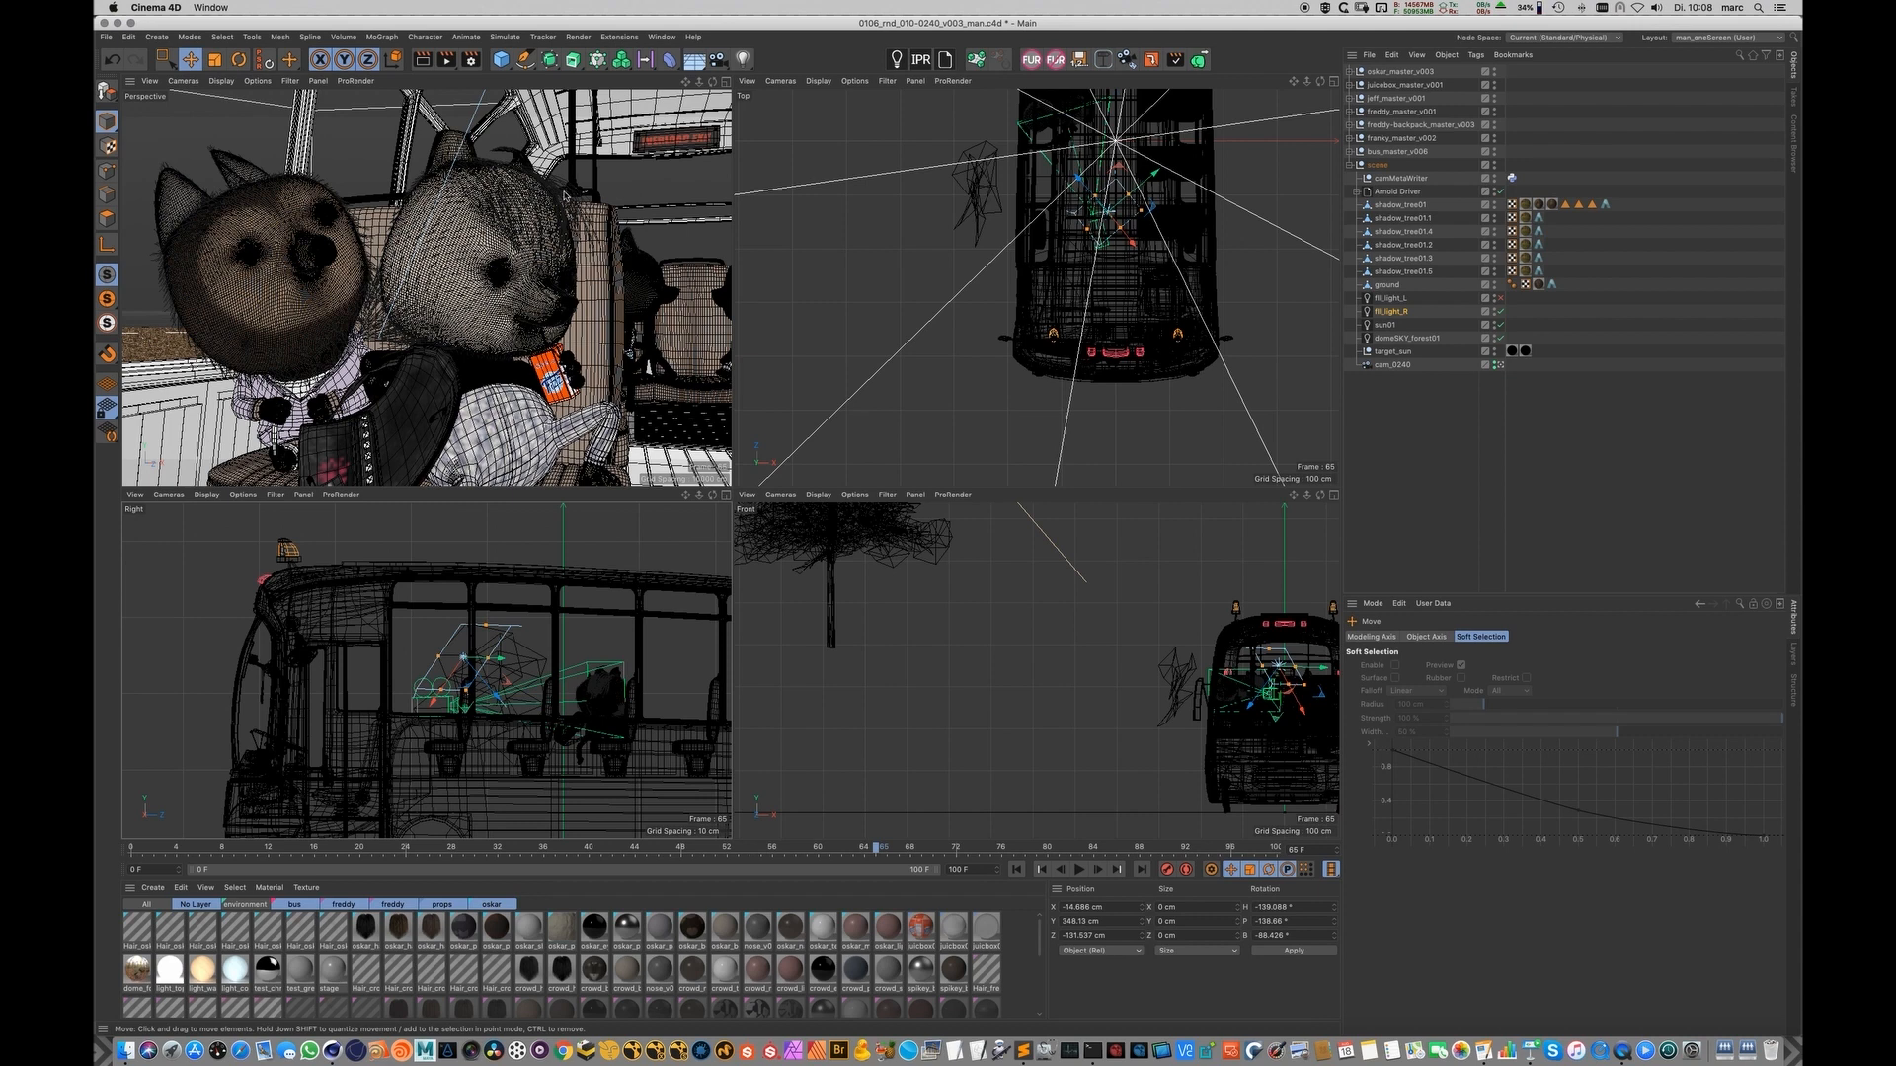
pyautogui.moveTo(1132, 289); pyautogui.dragTo(1132, 303)
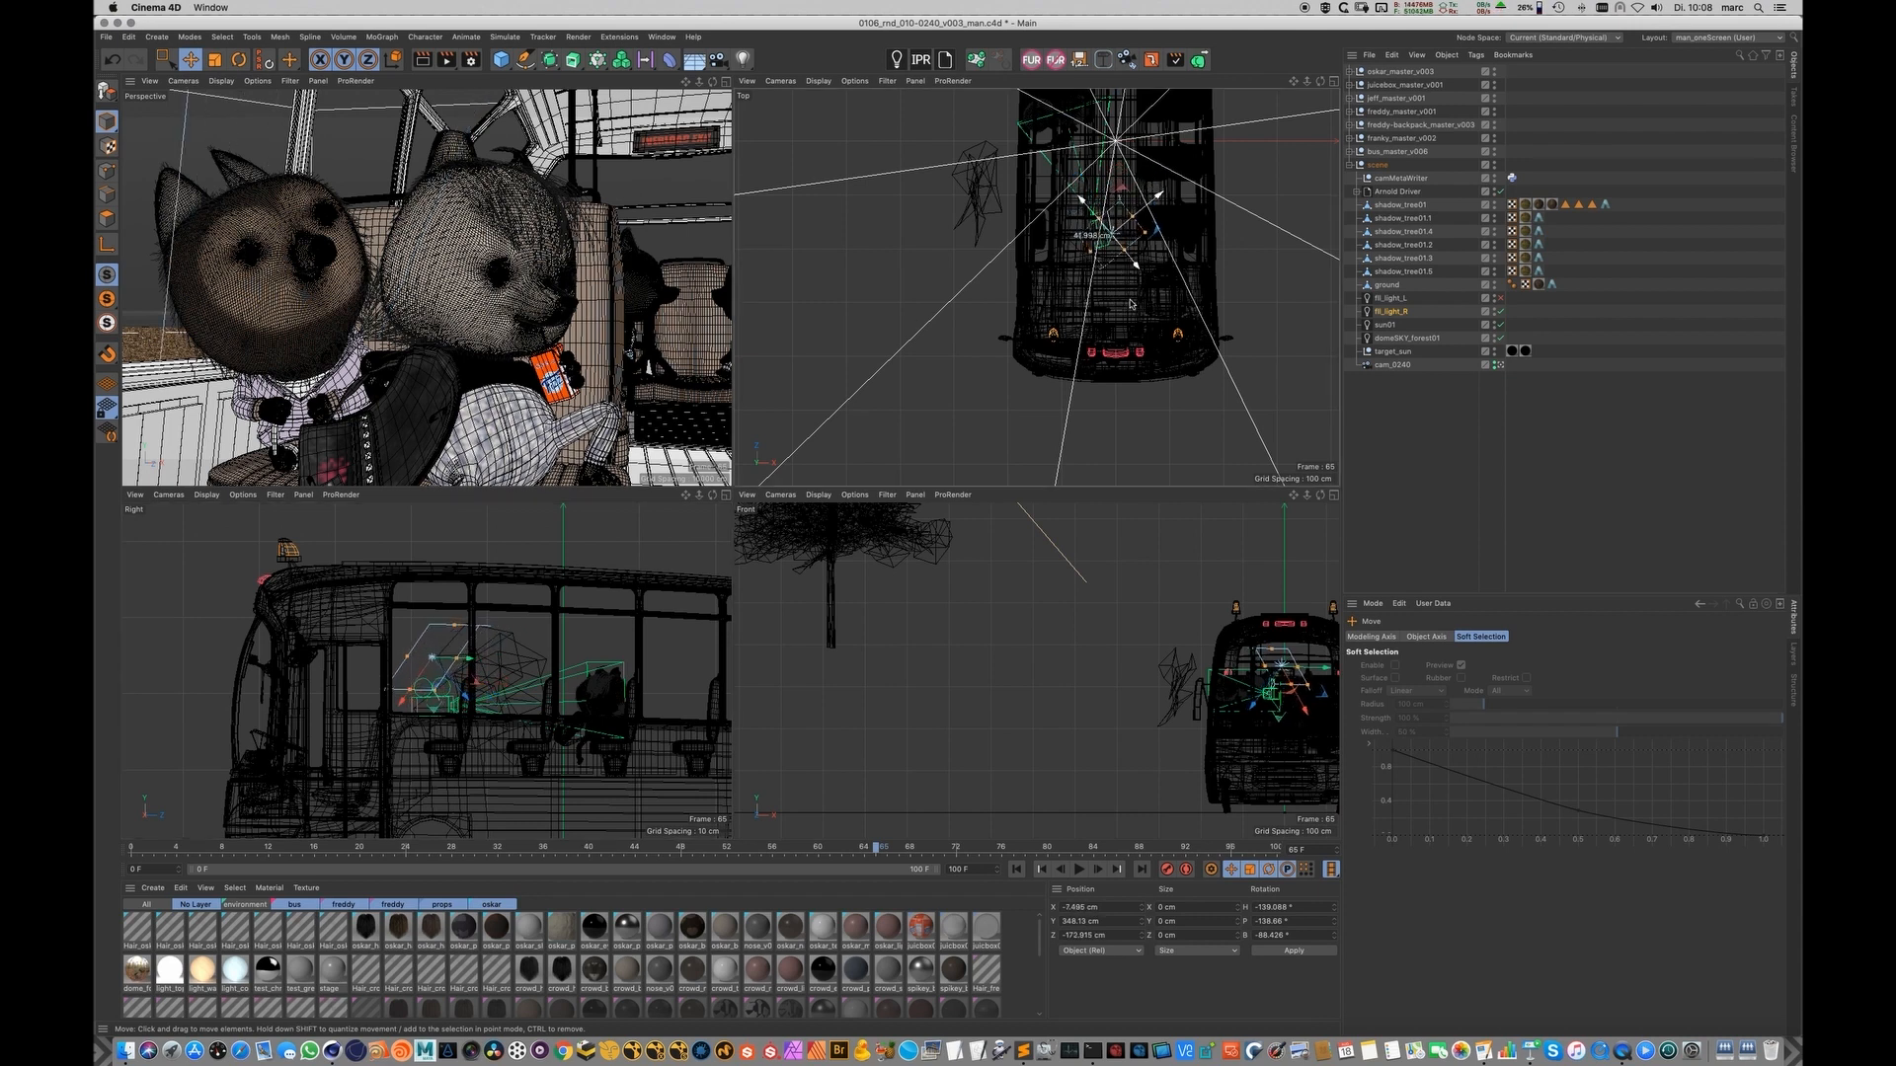
pyautogui.moveTo(465, 717); pyautogui.dragTo(475, 732)
pyautogui.click(1417, 460)
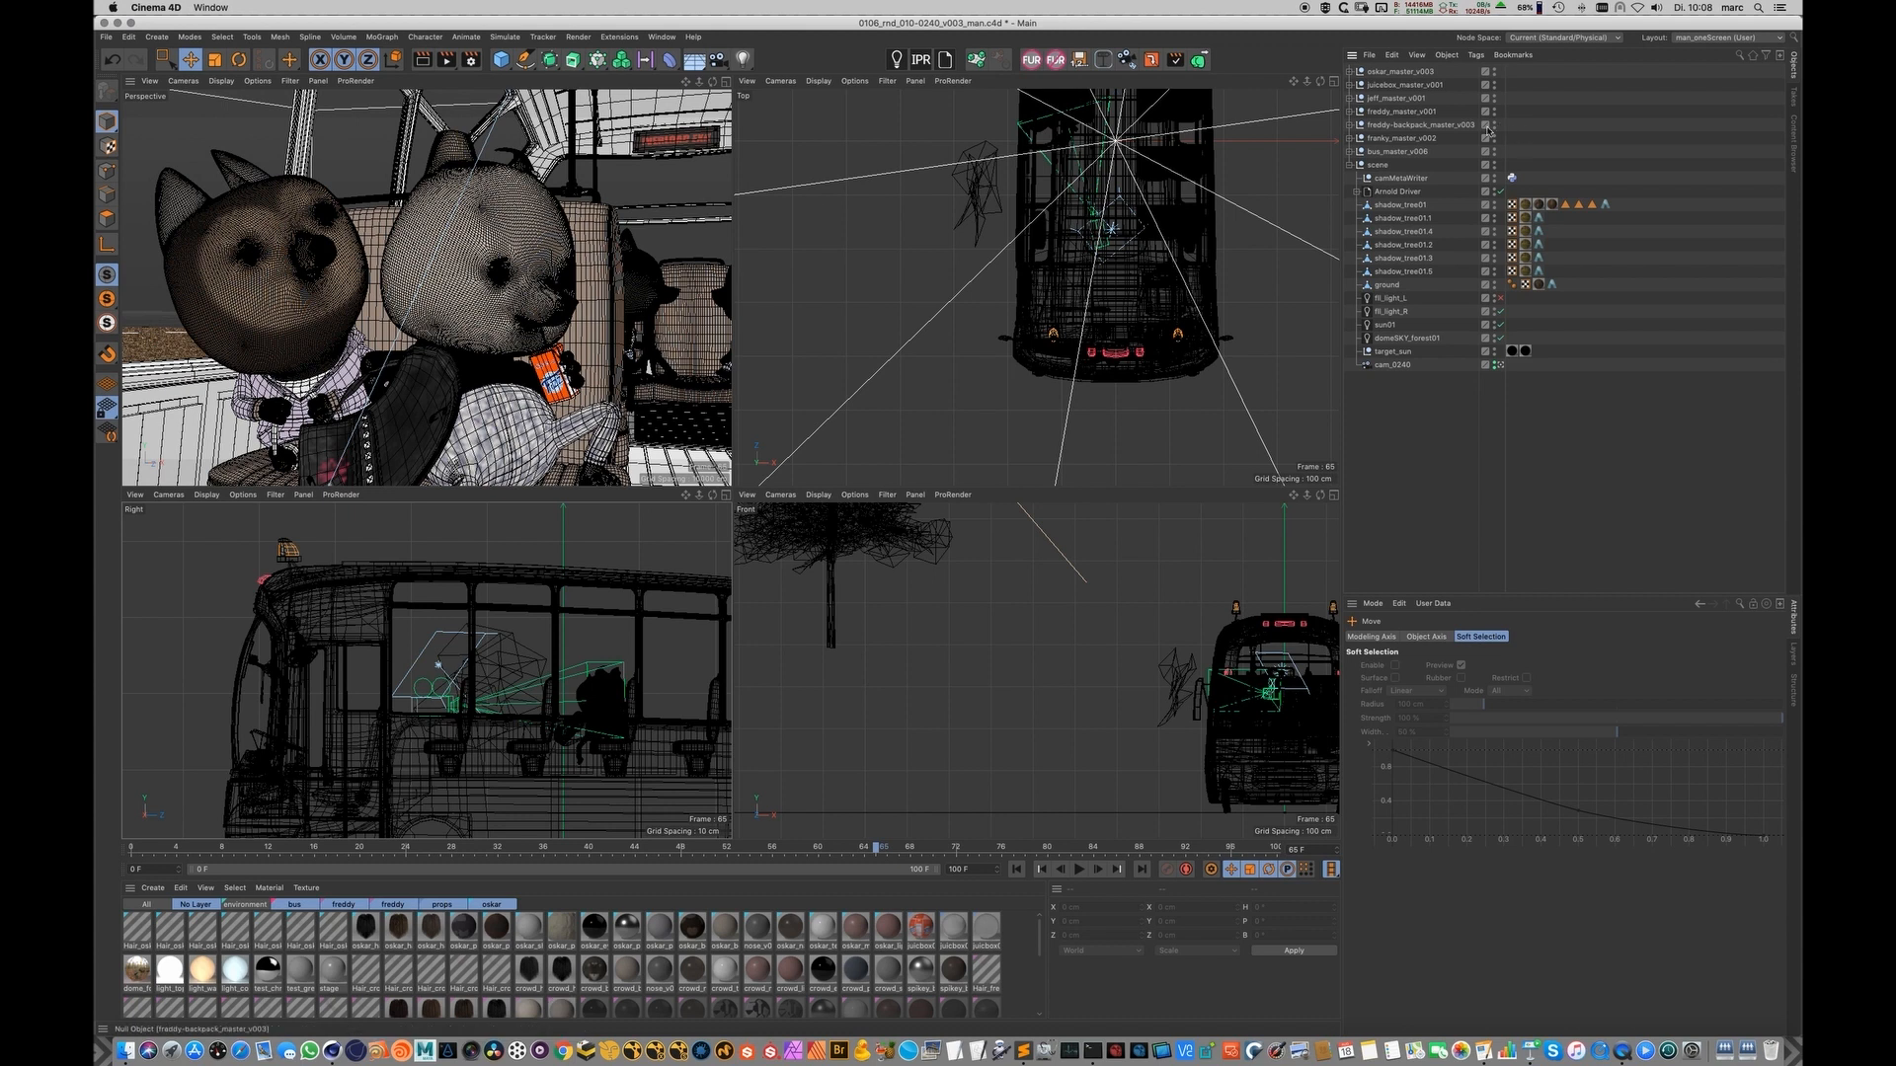
# Step: Examine the hair objects of franky_master_v002 and switch the characters' fur on and off again with the fur scripts
pyautogui.click(1348, 151)
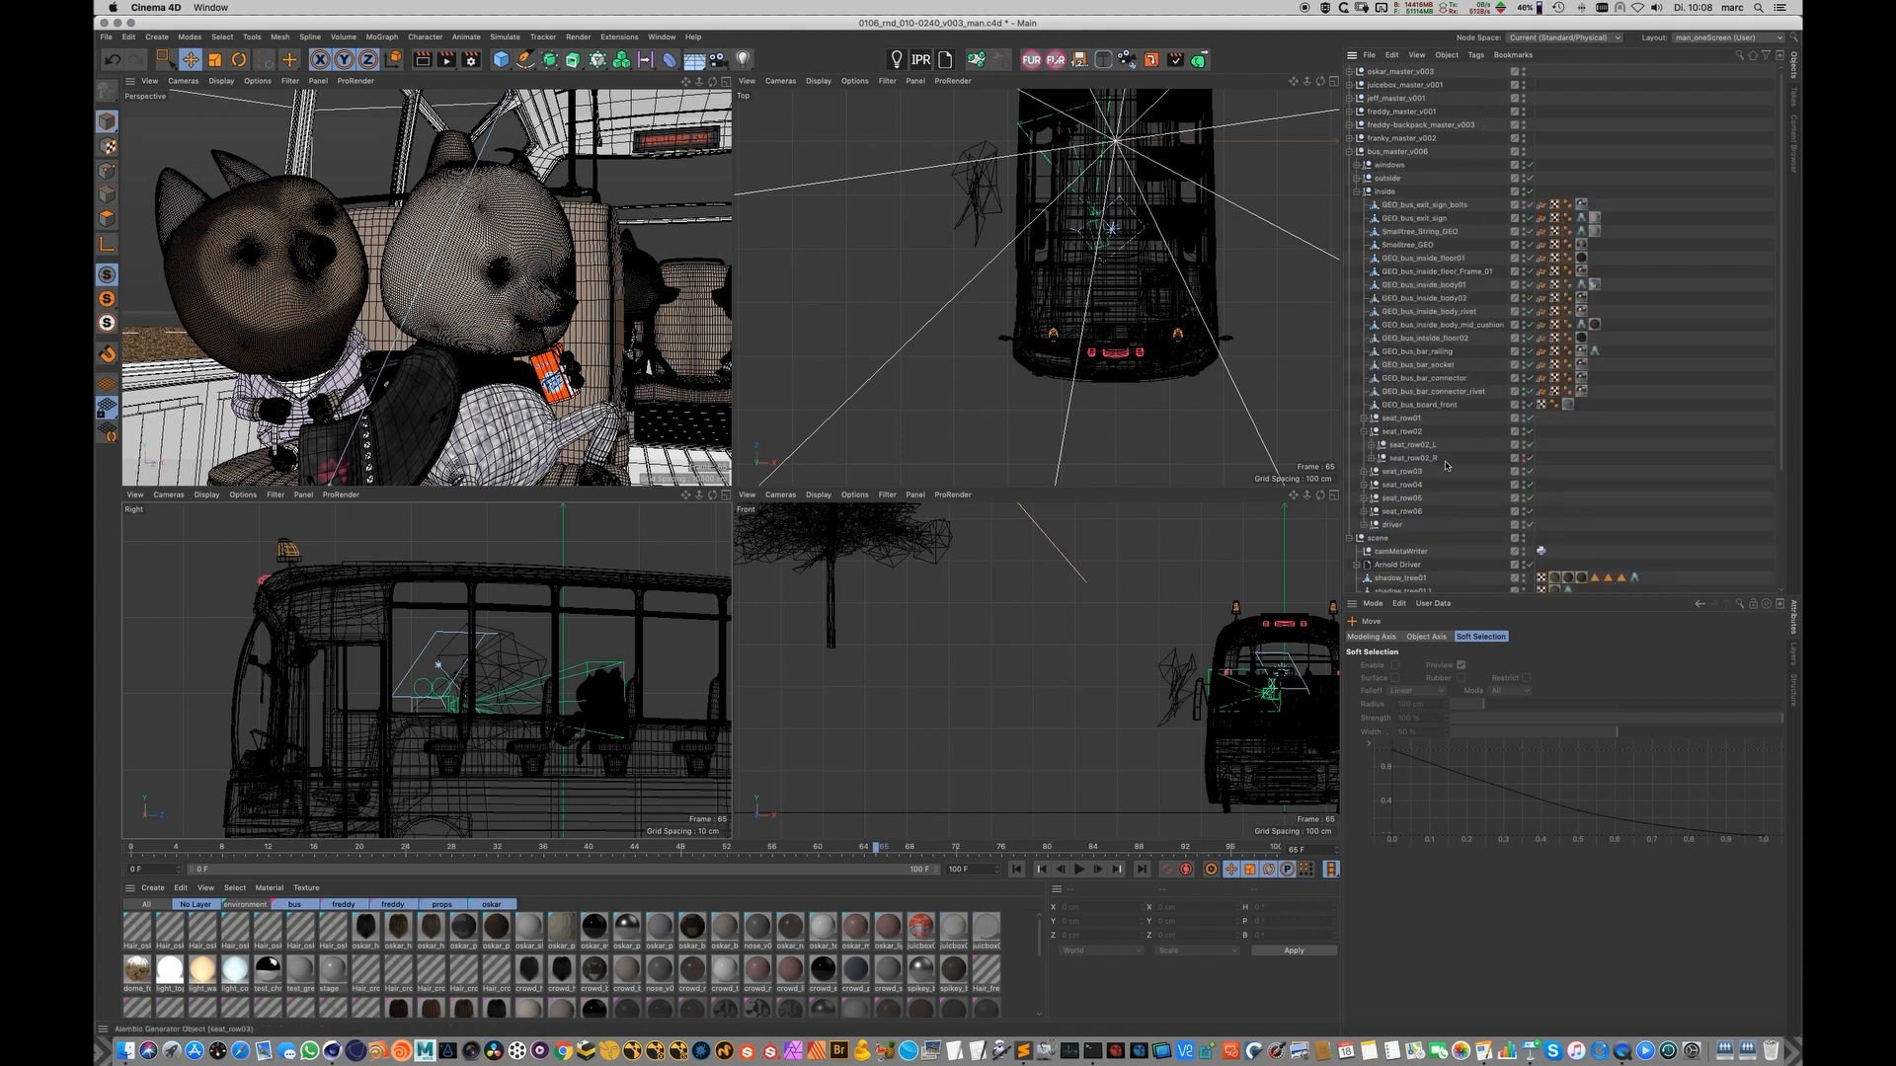
pyautogui.click(1349, 151)
pyautogui.click(1359, 138)
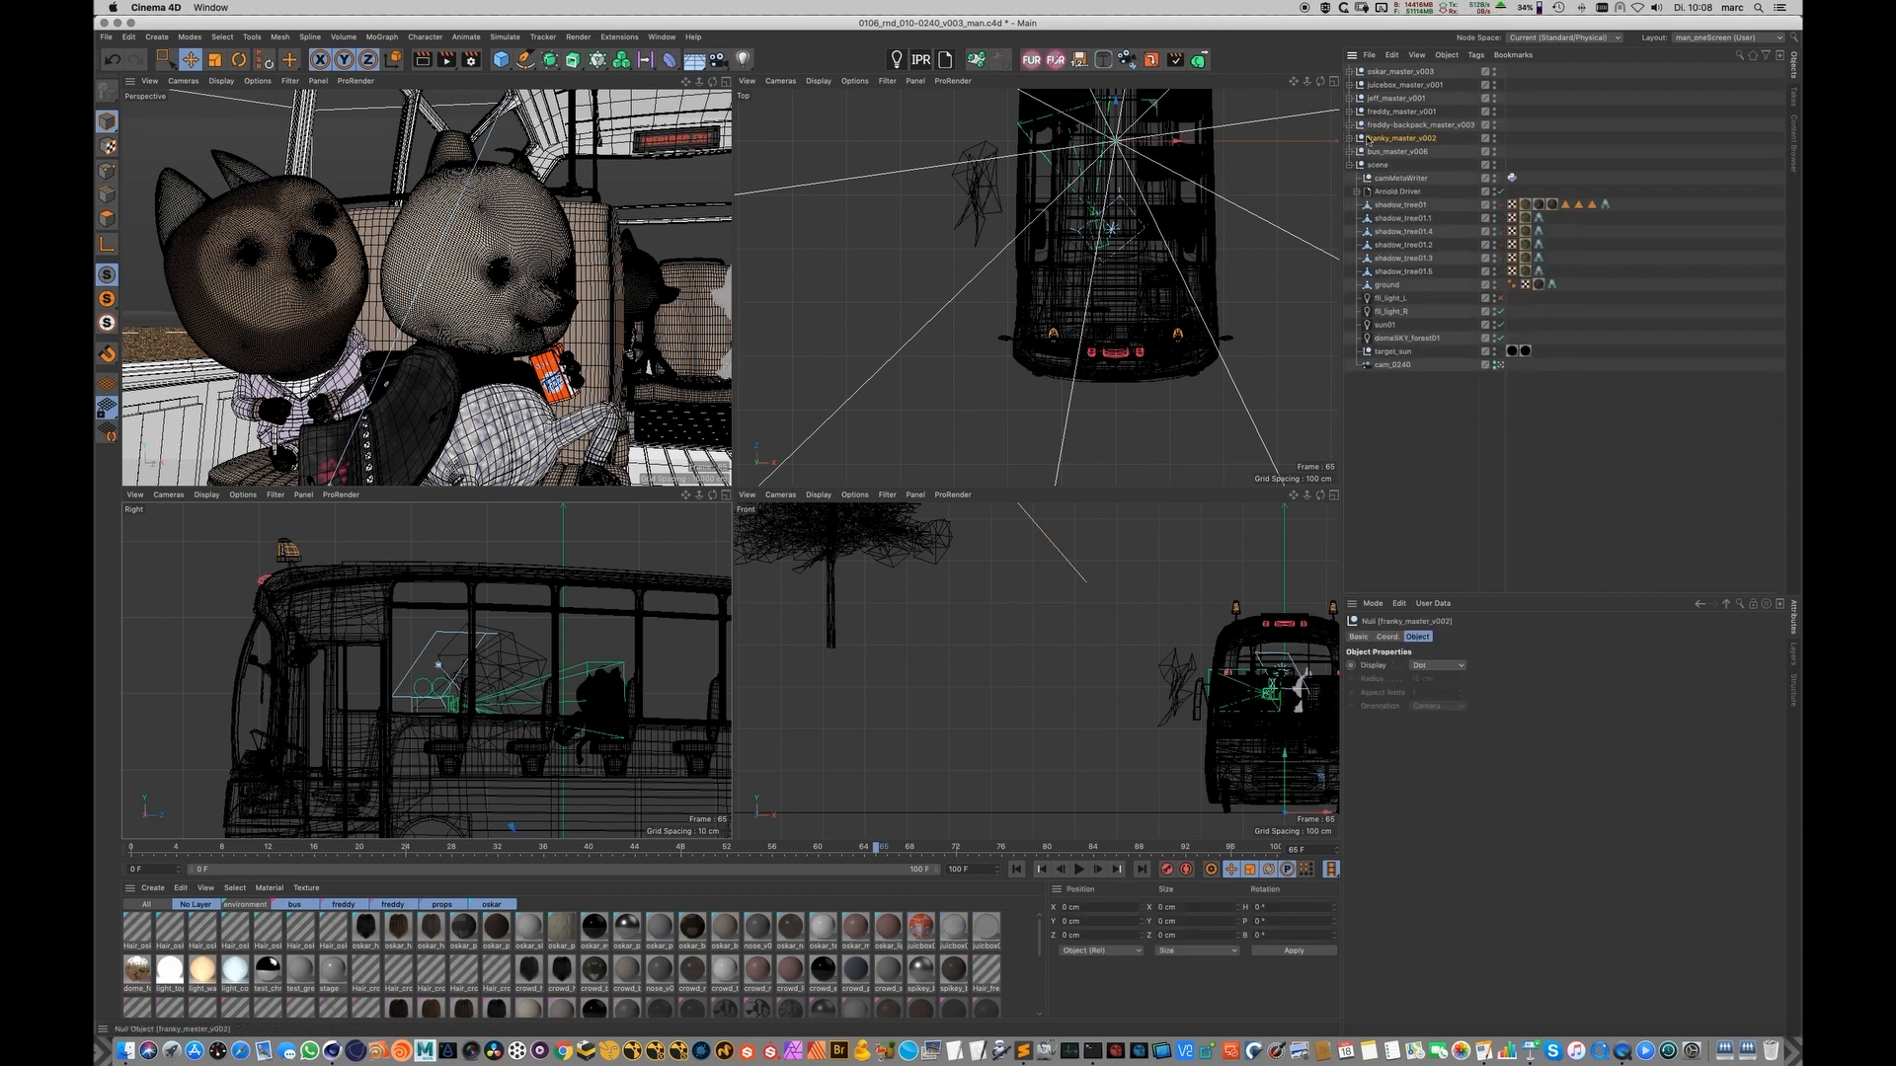
pyautogui.click(1349, 138)
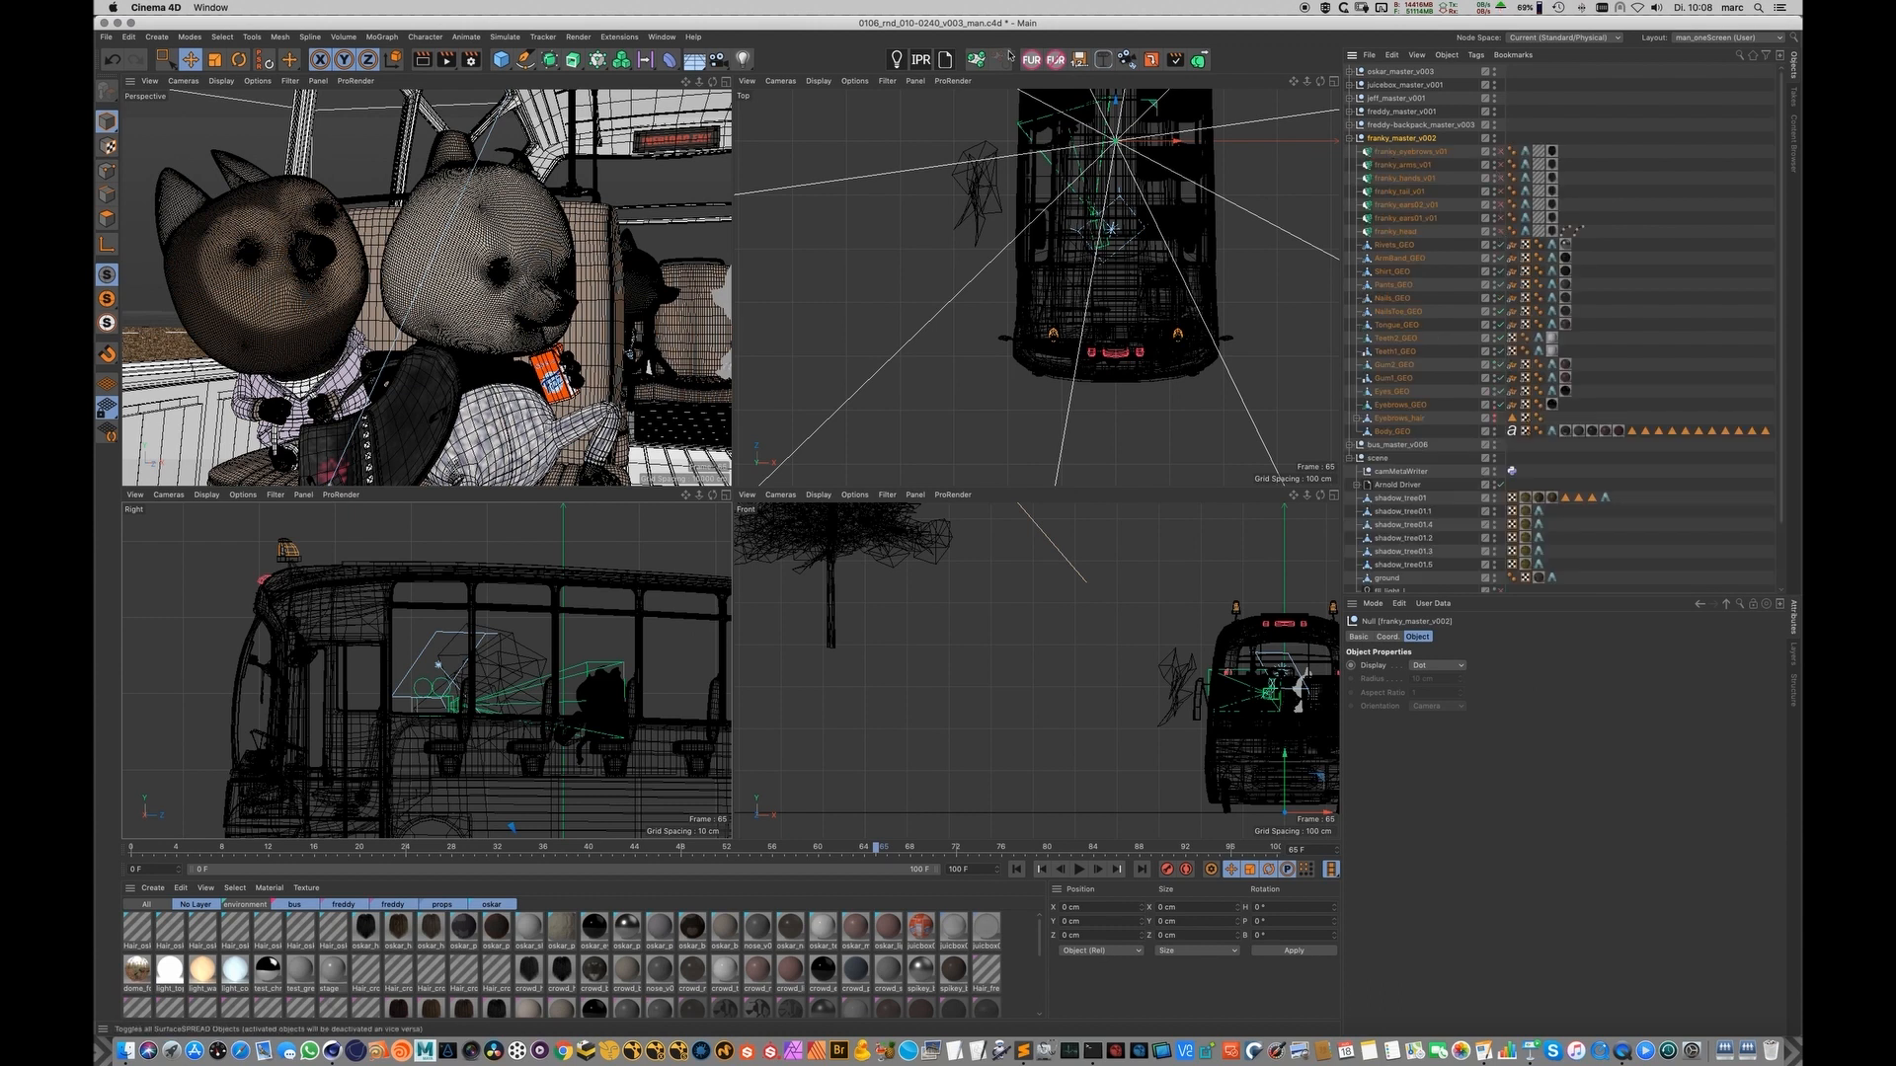
pyautogui.click(1056, 59)
pyautogui.click(1056, 60)
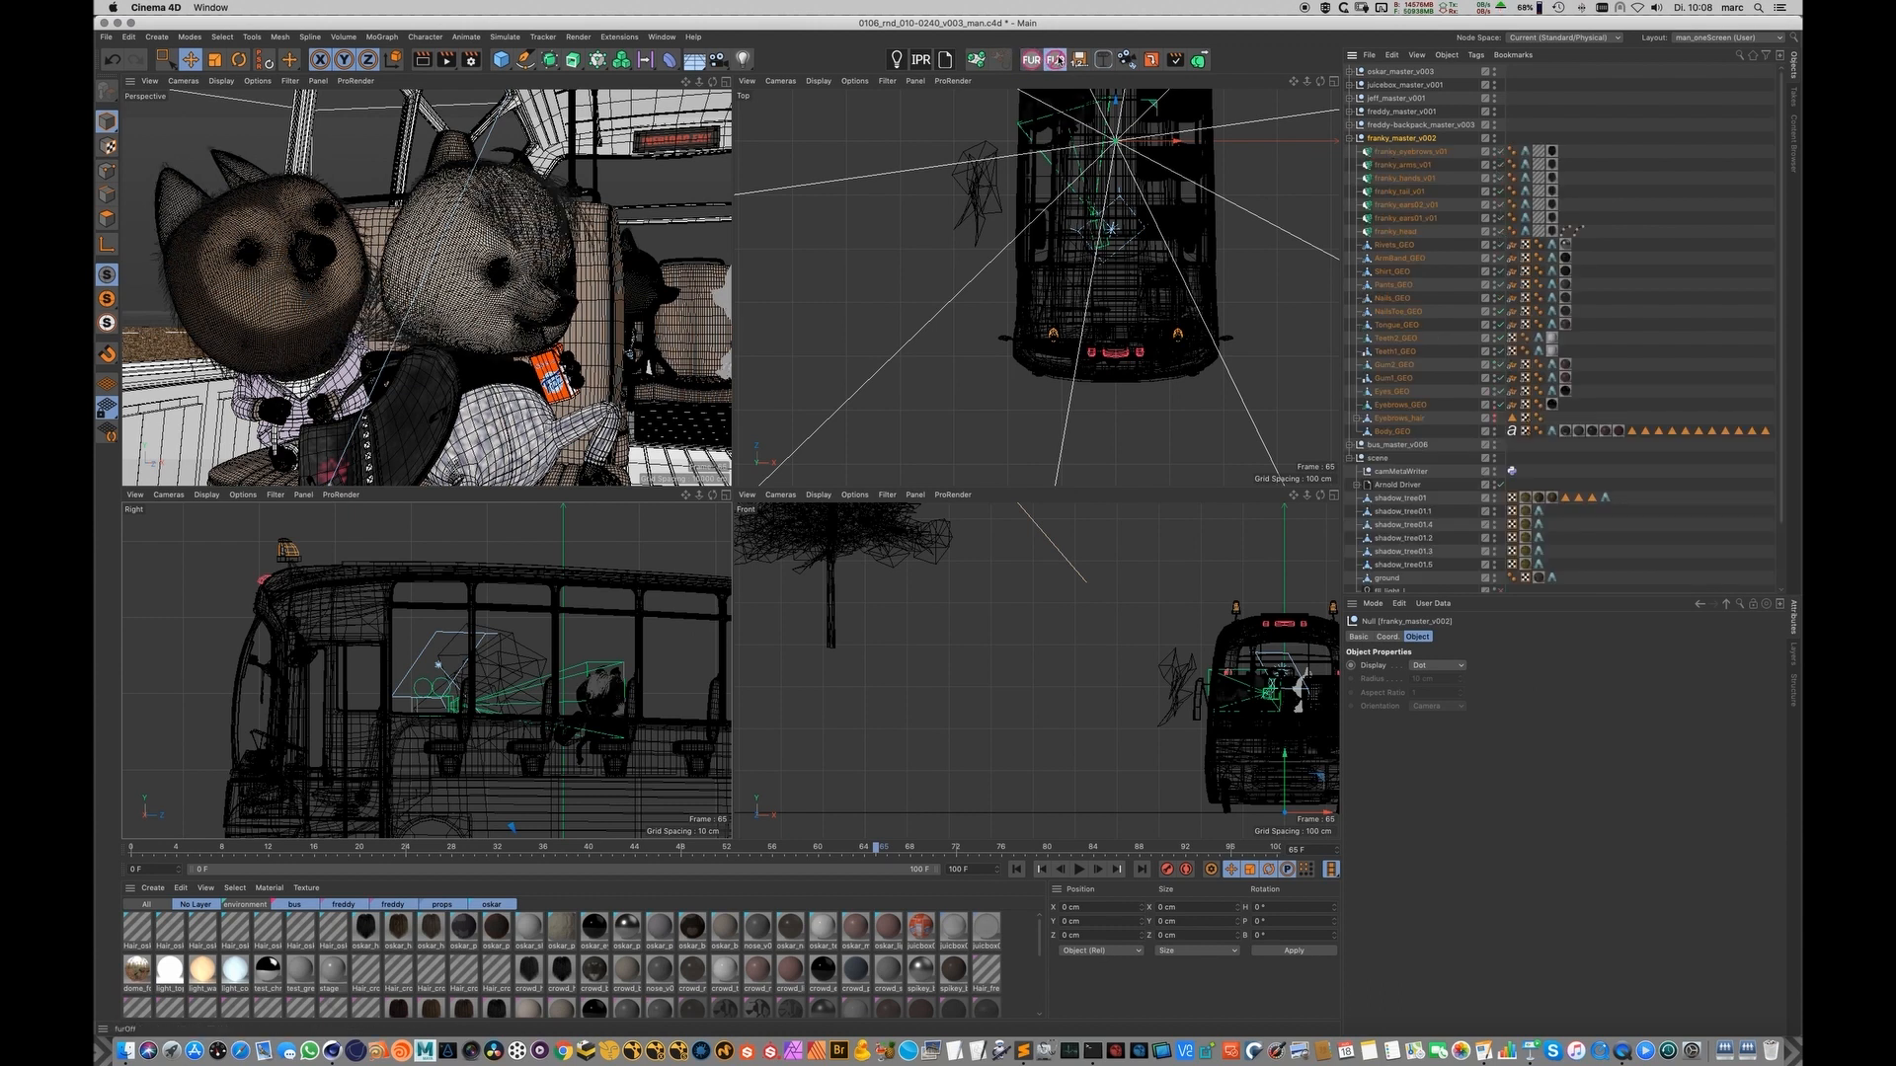
pyautogui.click(1349, 139)
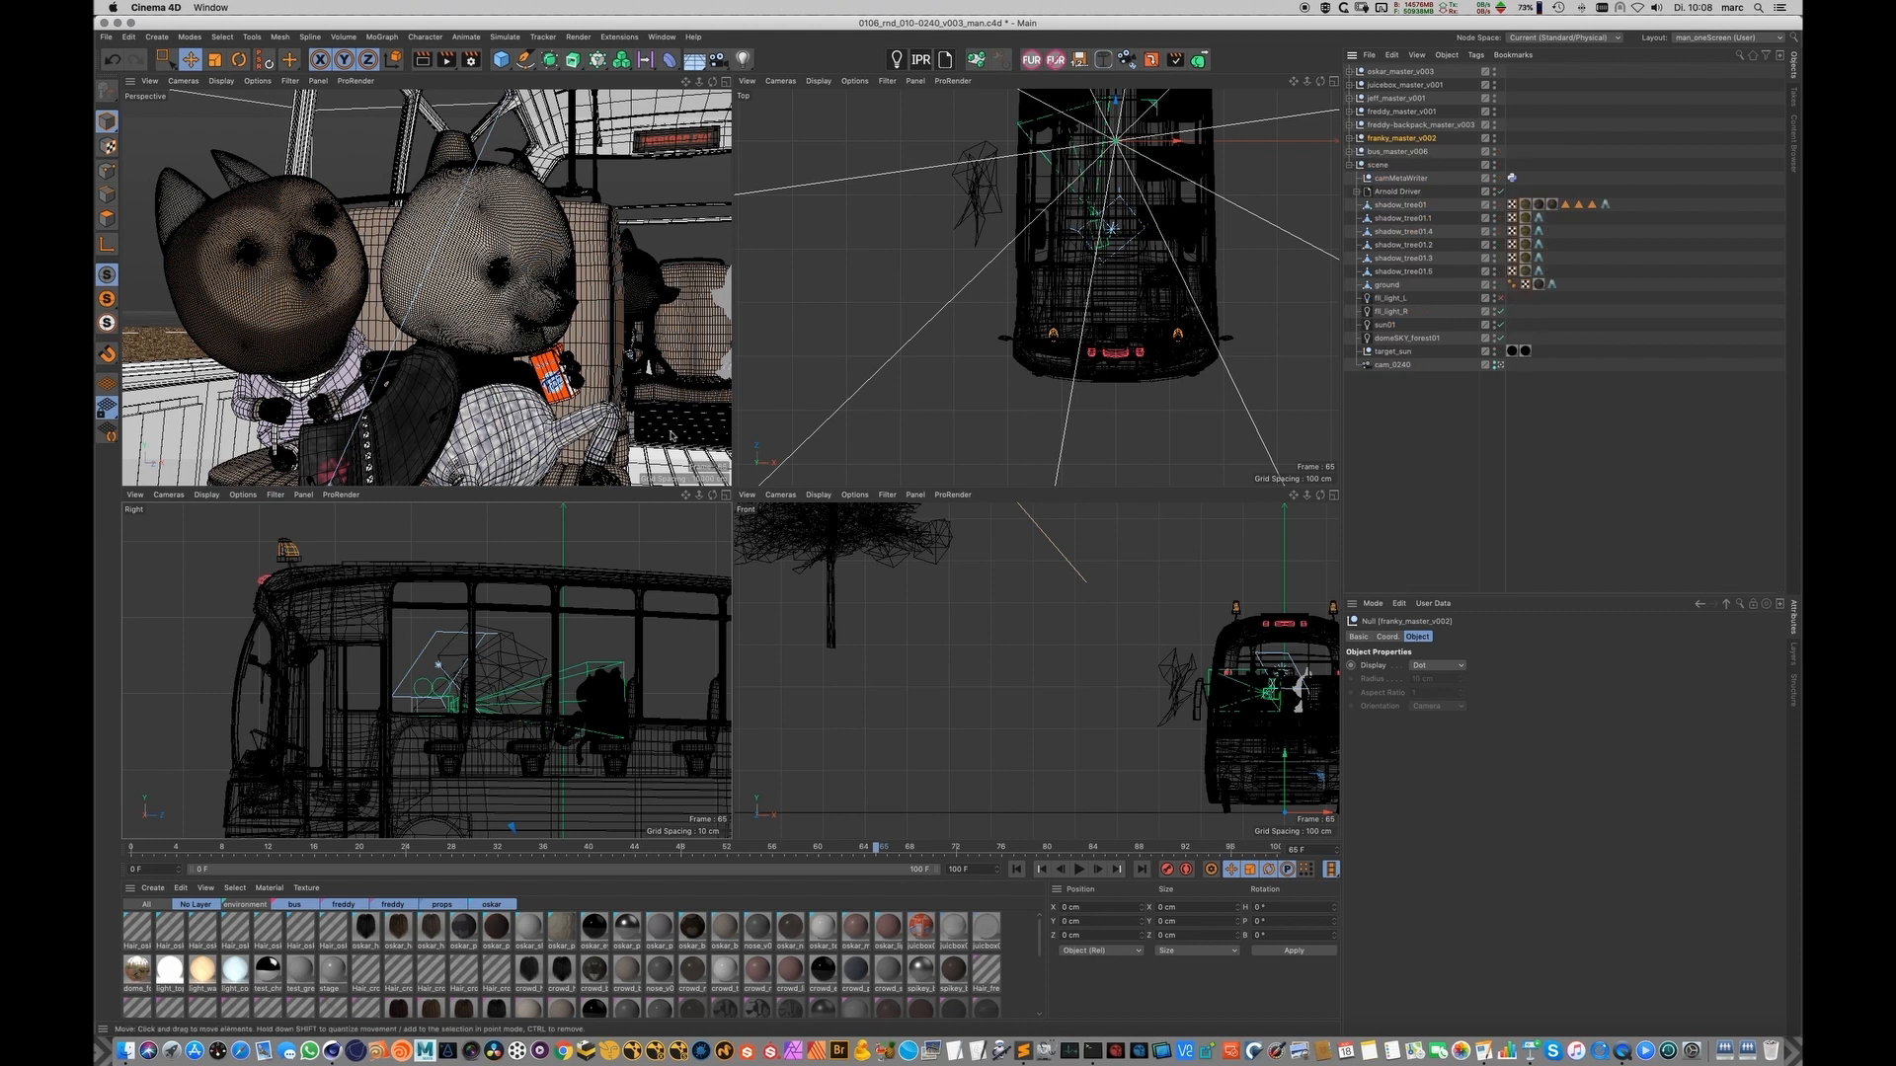
pyautogui.click(1350, 138)
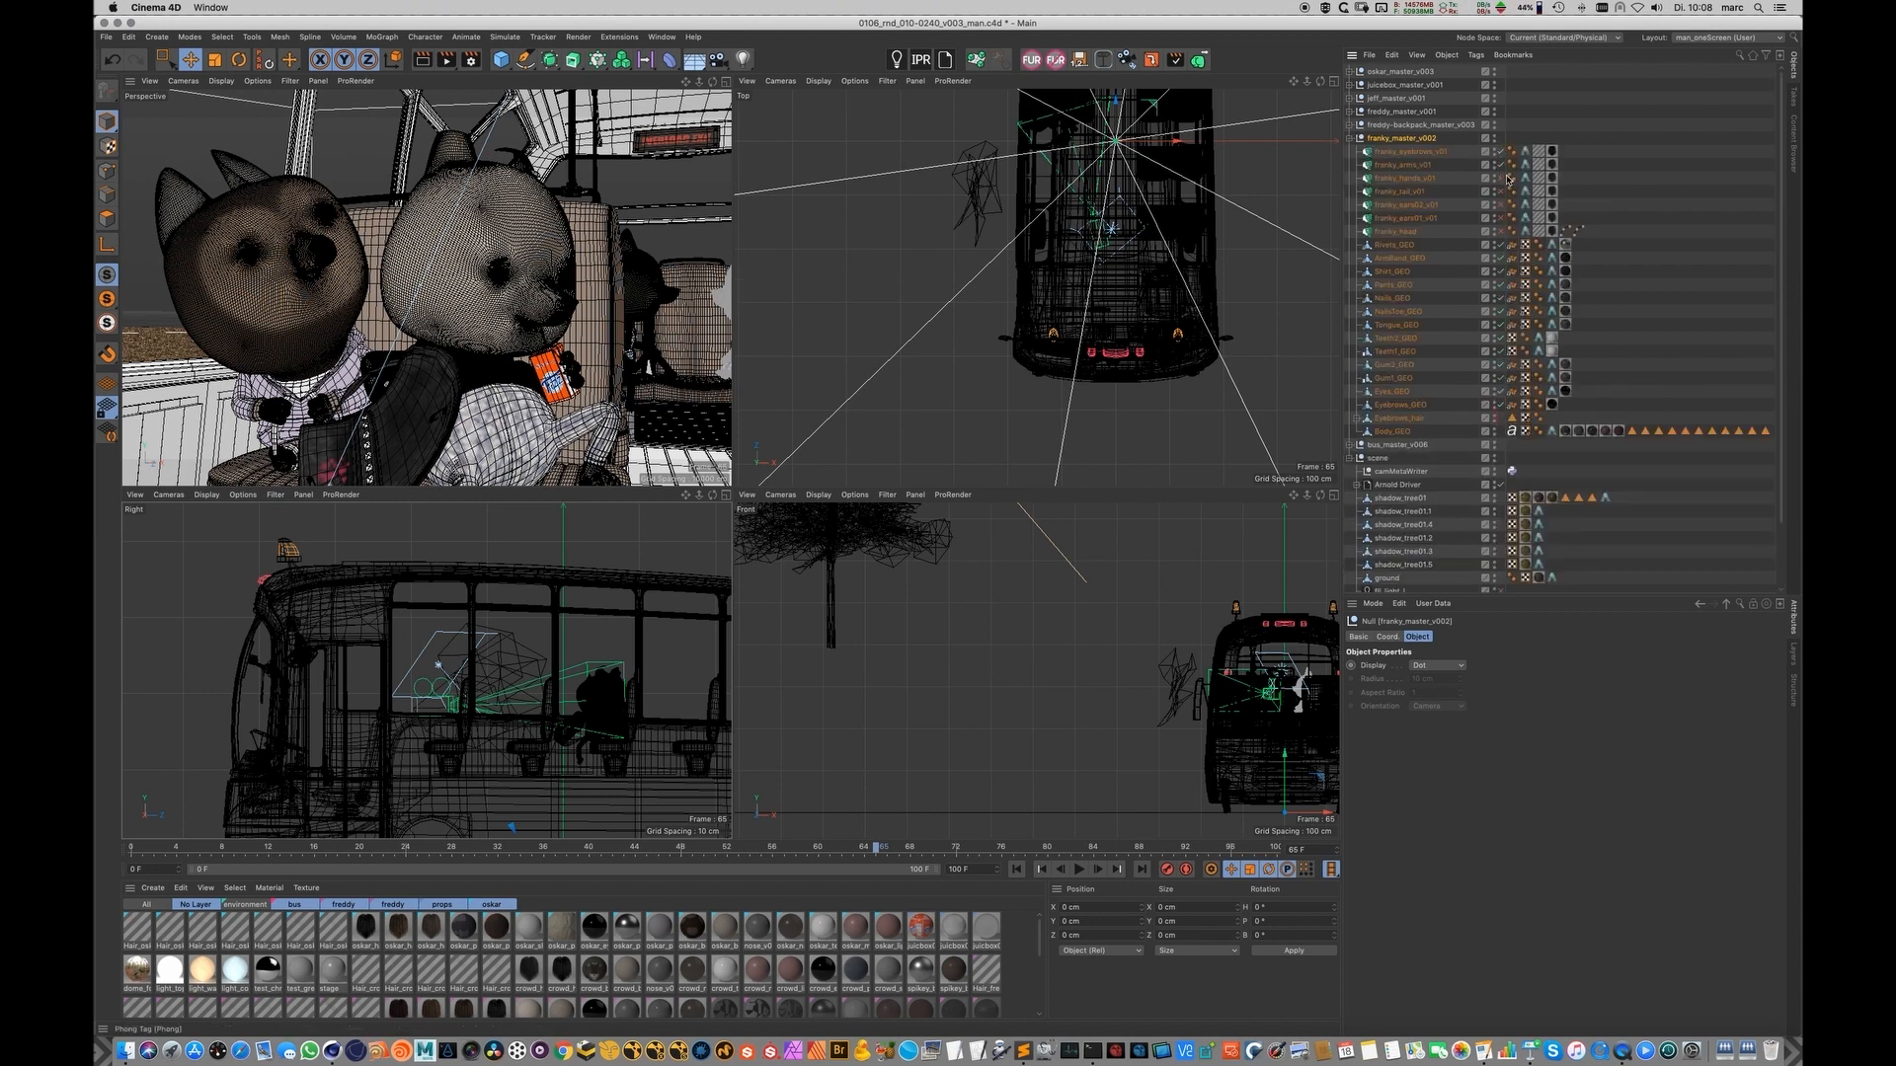
pyautogui.click(1350, 139)
pyautogui.click(1394, 410)
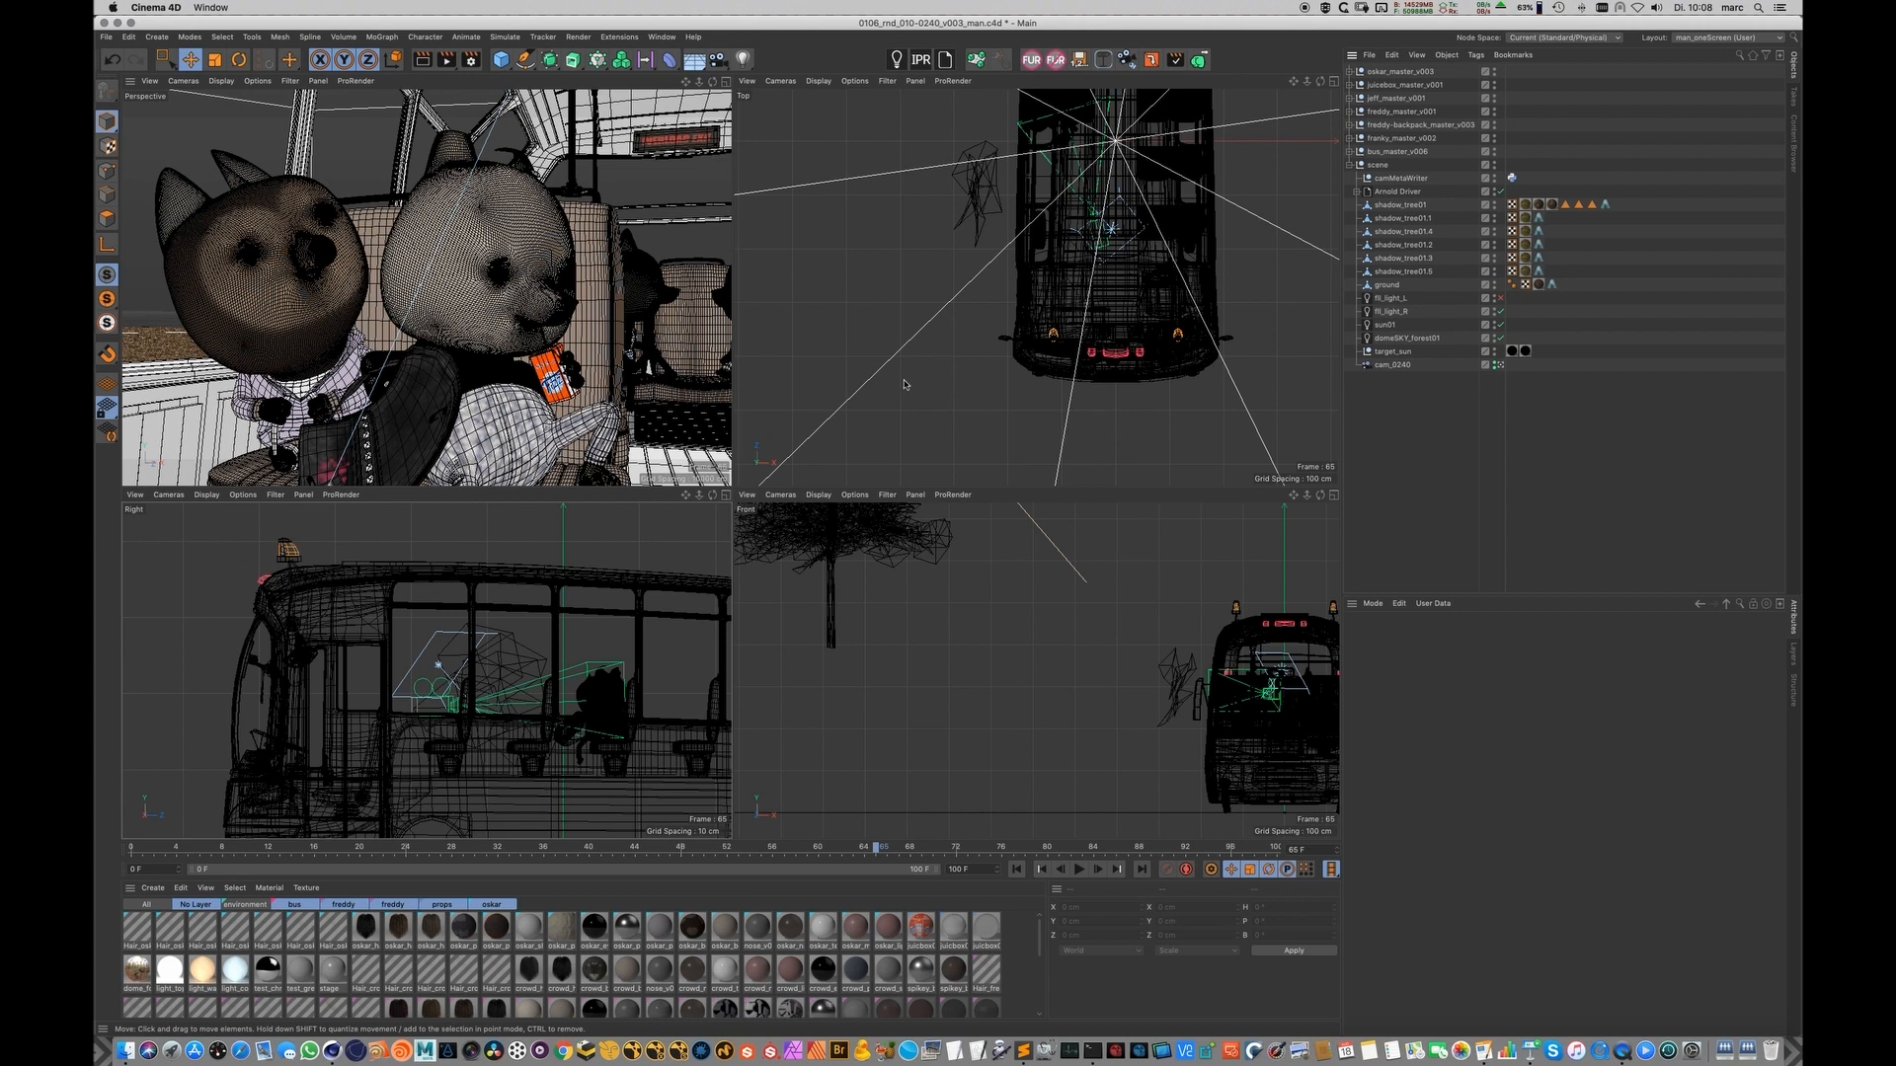
# Step: Switch to Sublime Text and read the furOn.py and setAlembicPath.py scripts
pyautogui.press('super+Tab')
pyautogui.click(1202, 544)
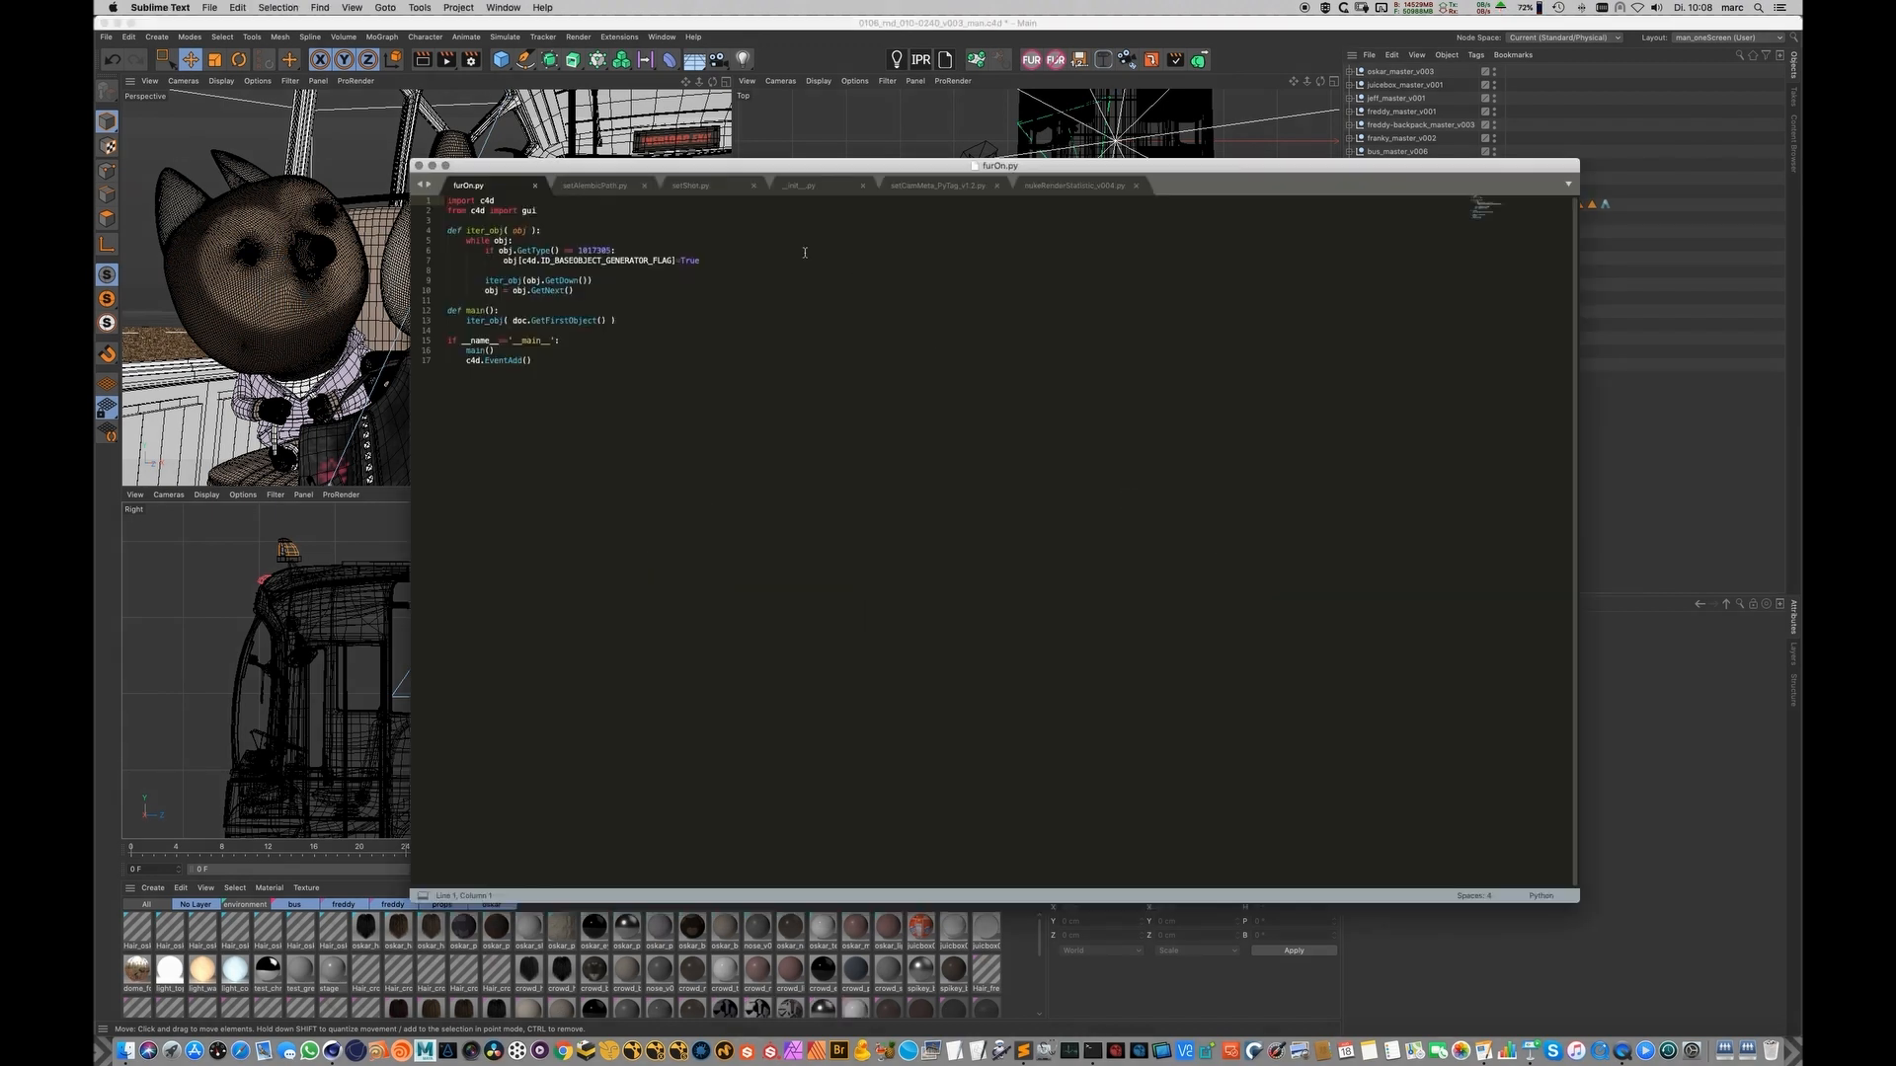
pyautogui.moveTo(625, 166); pyautogui.dragTo(638, 186)
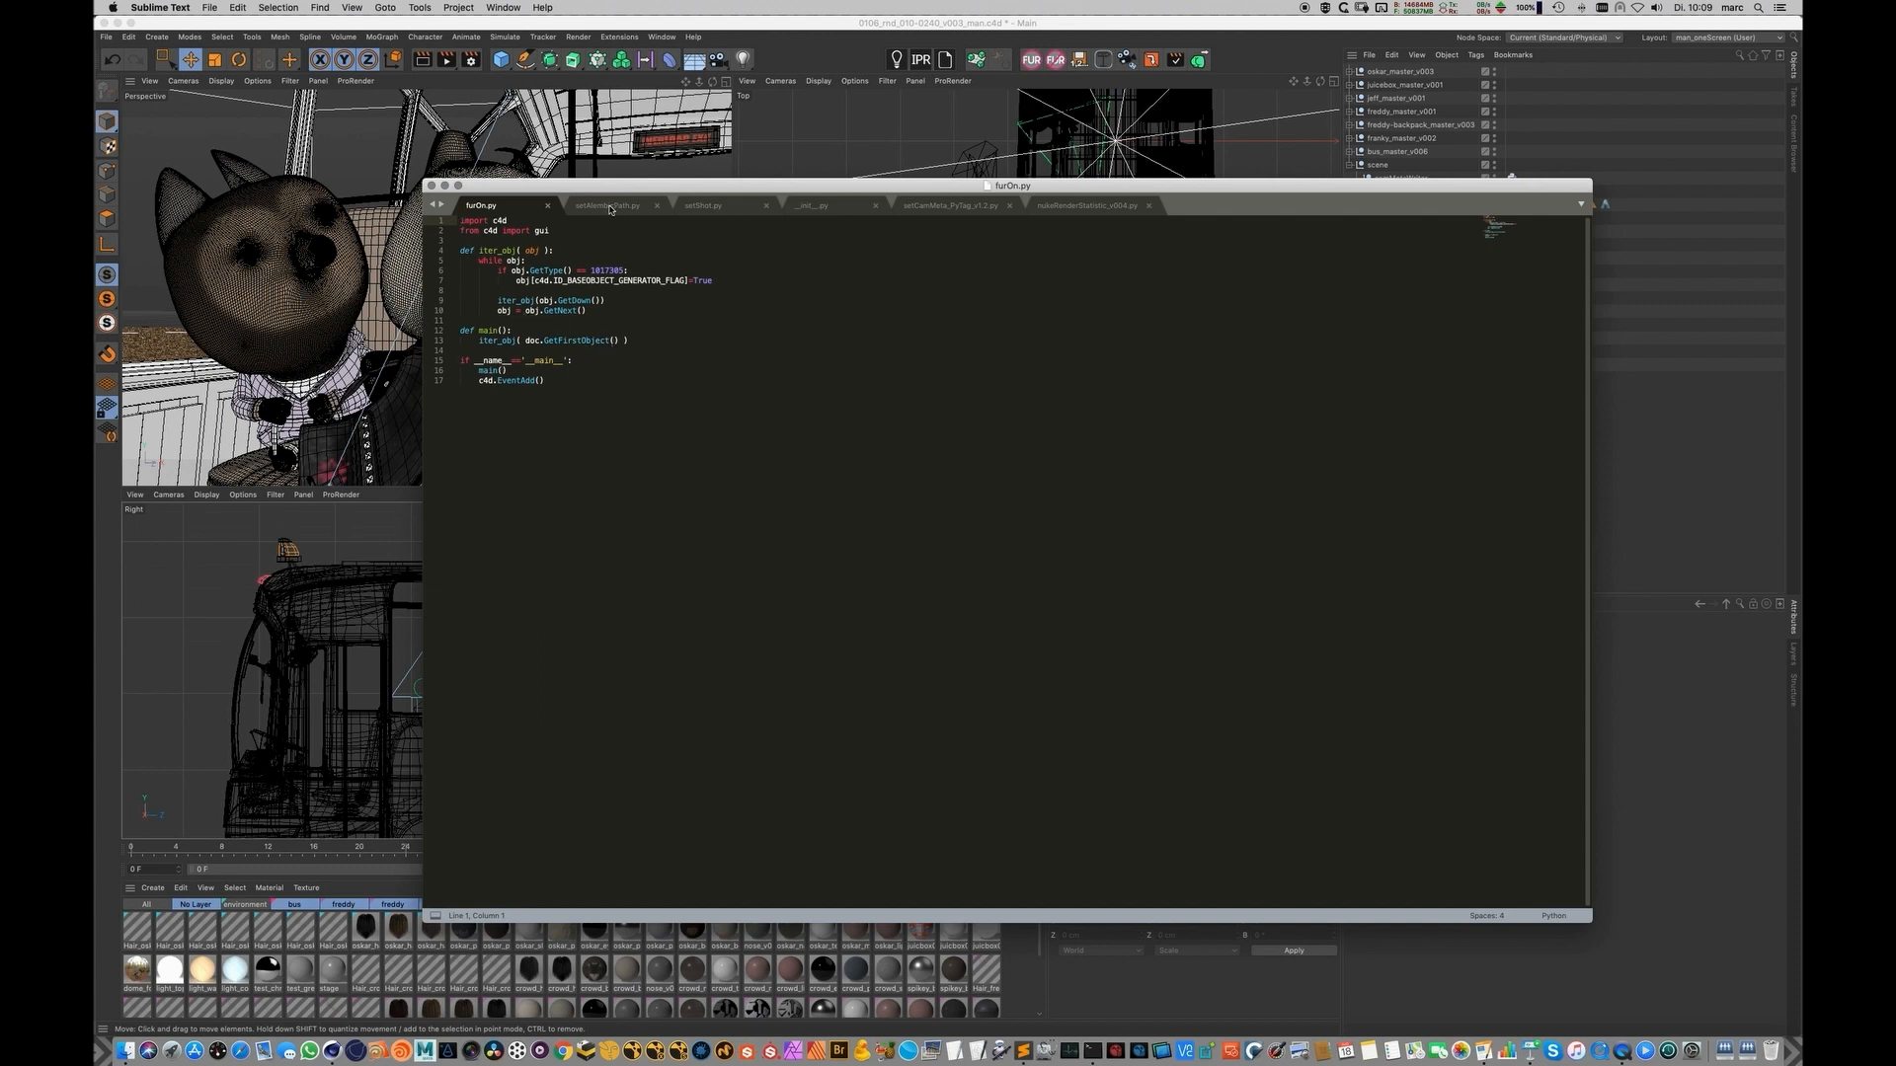
pyautogui.click(618, 209)
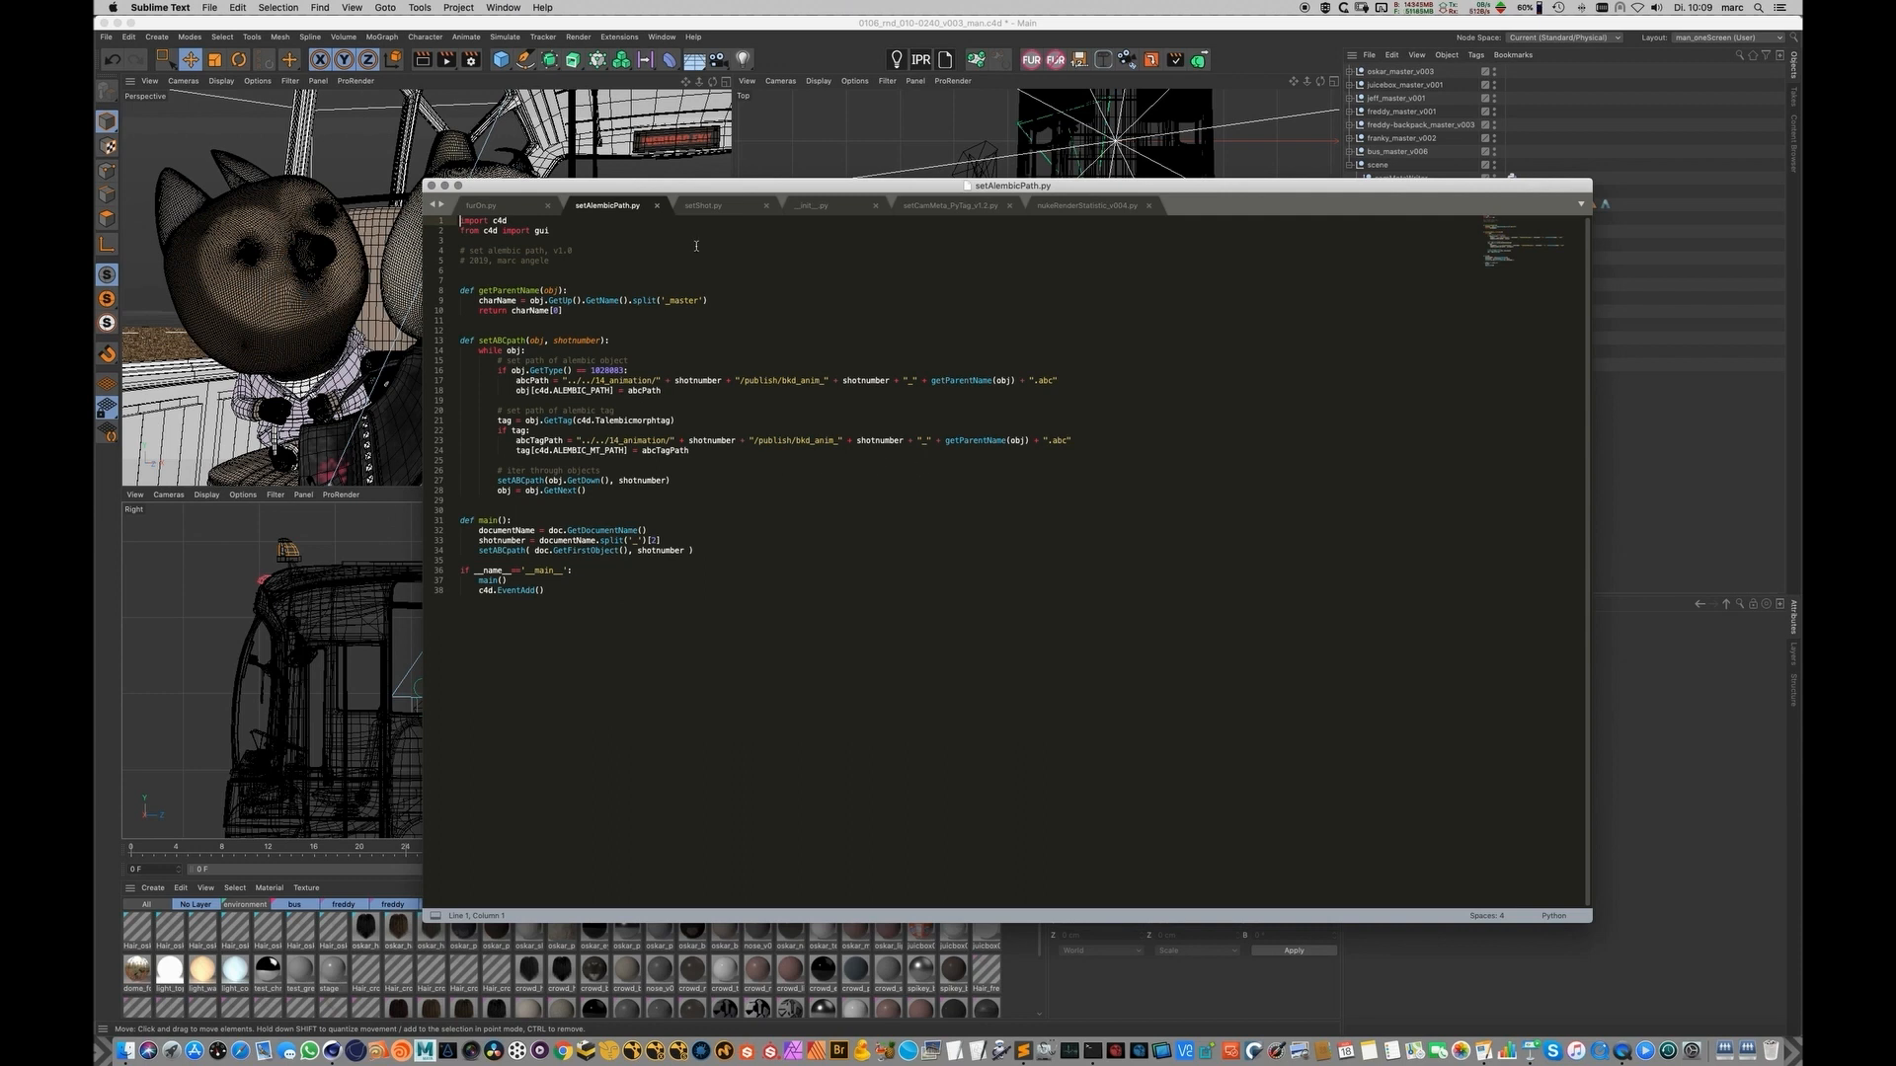
# Step: Return to Cinema 4D, set the shot's timeline range to frames 1 to 110 by script and go to the last frame
pyautogui.click(808, 60)
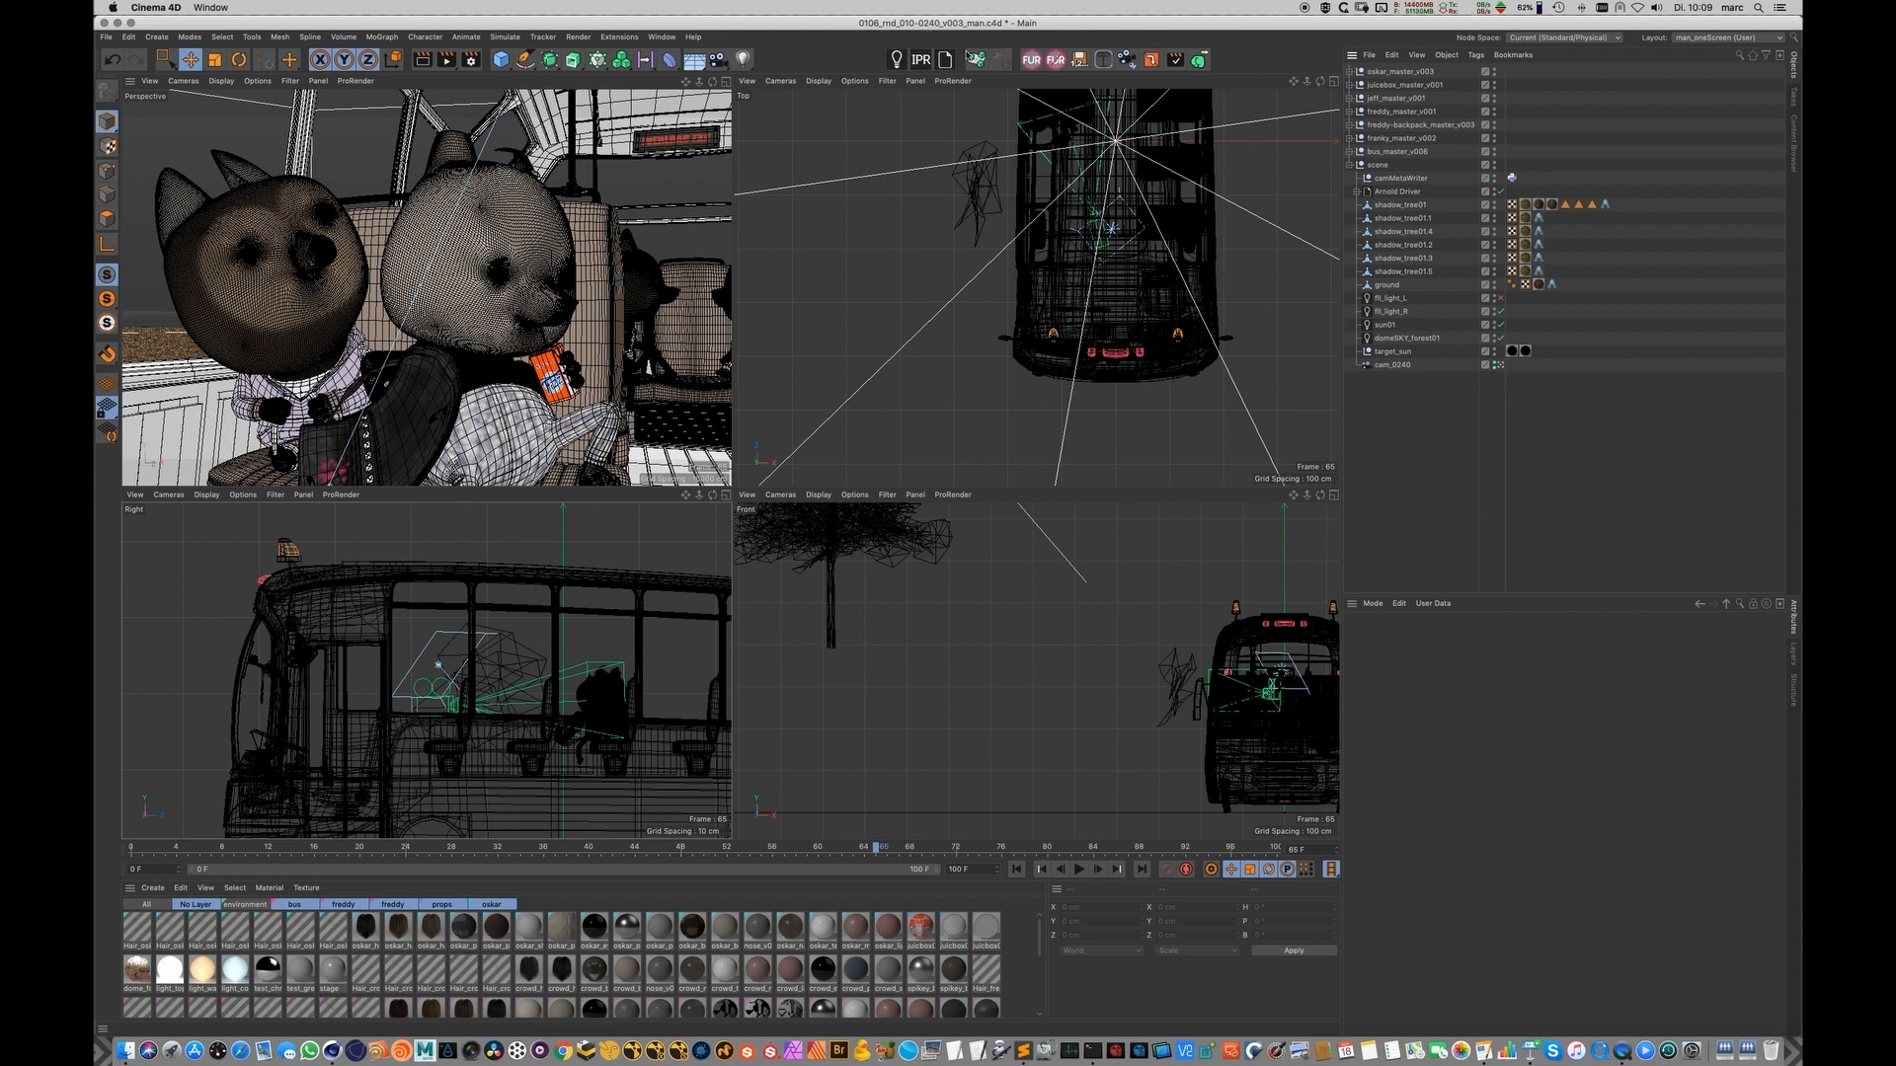
pyautogui.click(1151, 59)
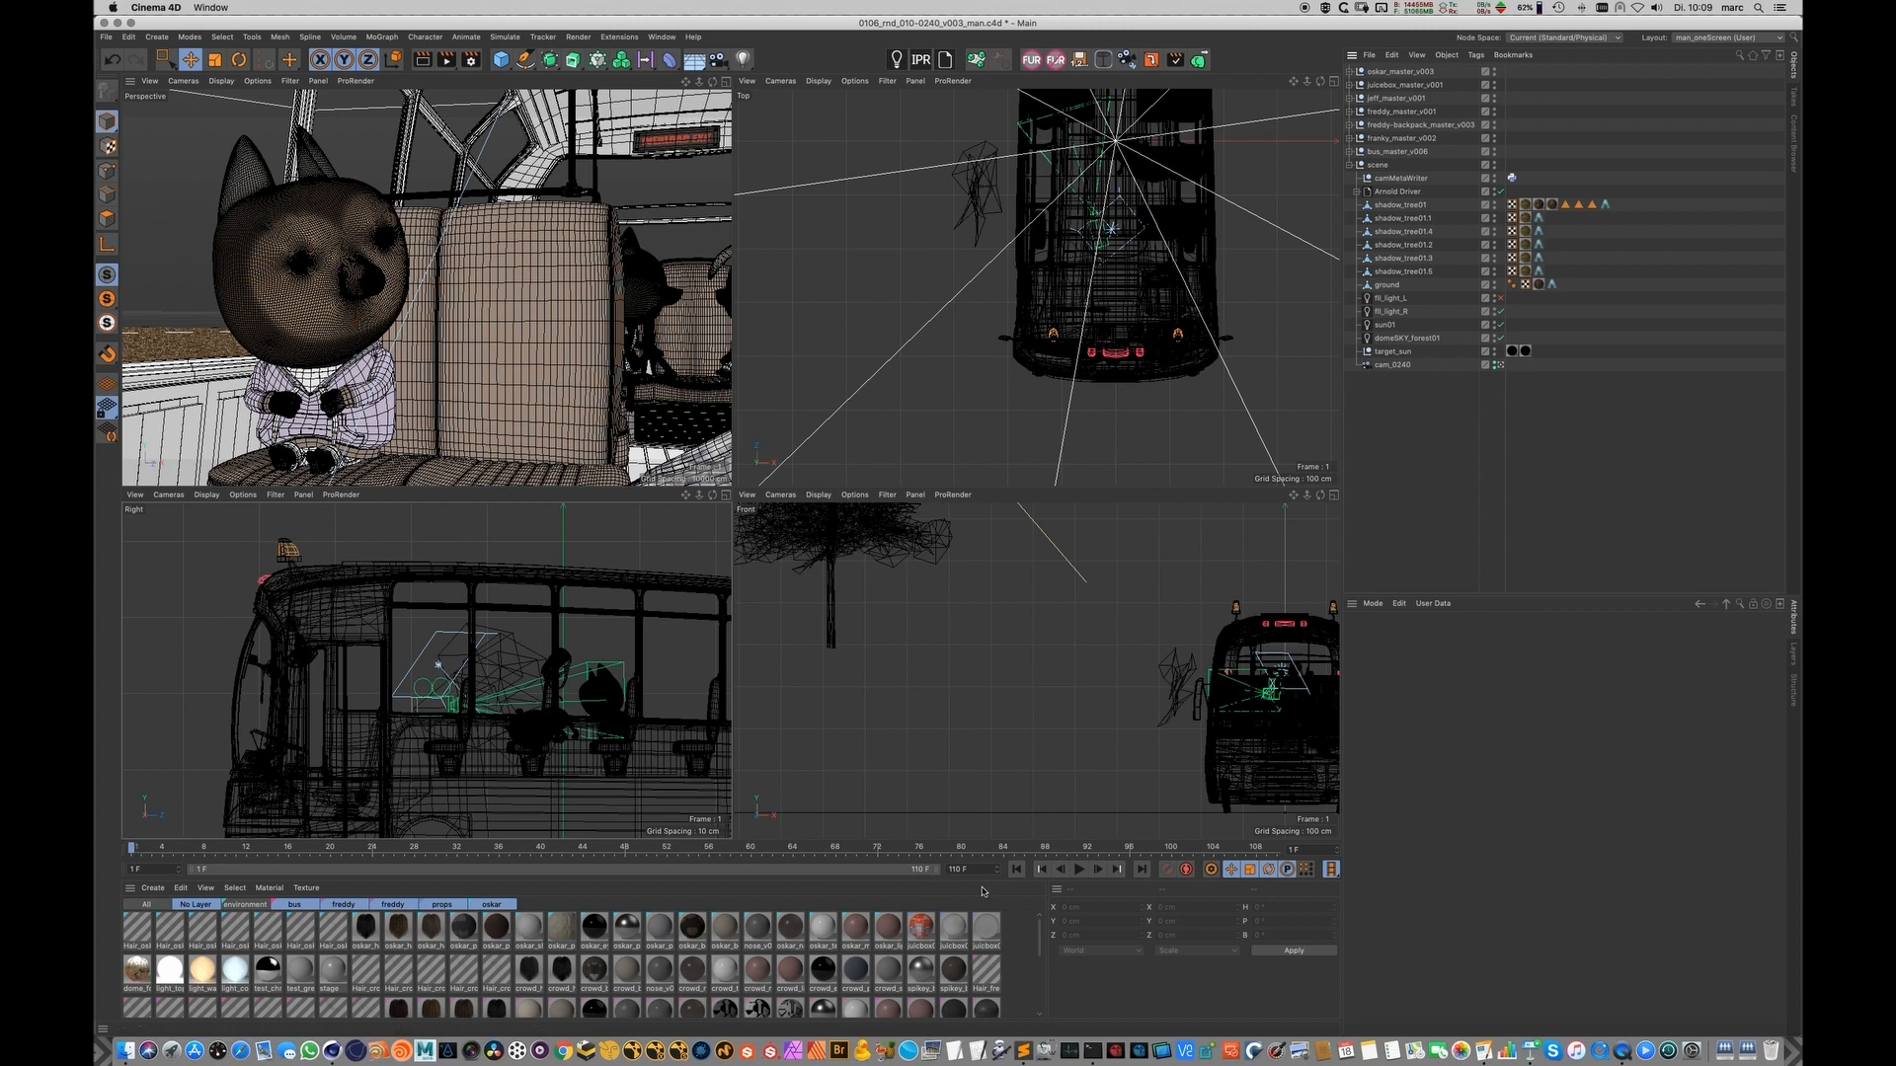
pyautogui.click(1142, 870)
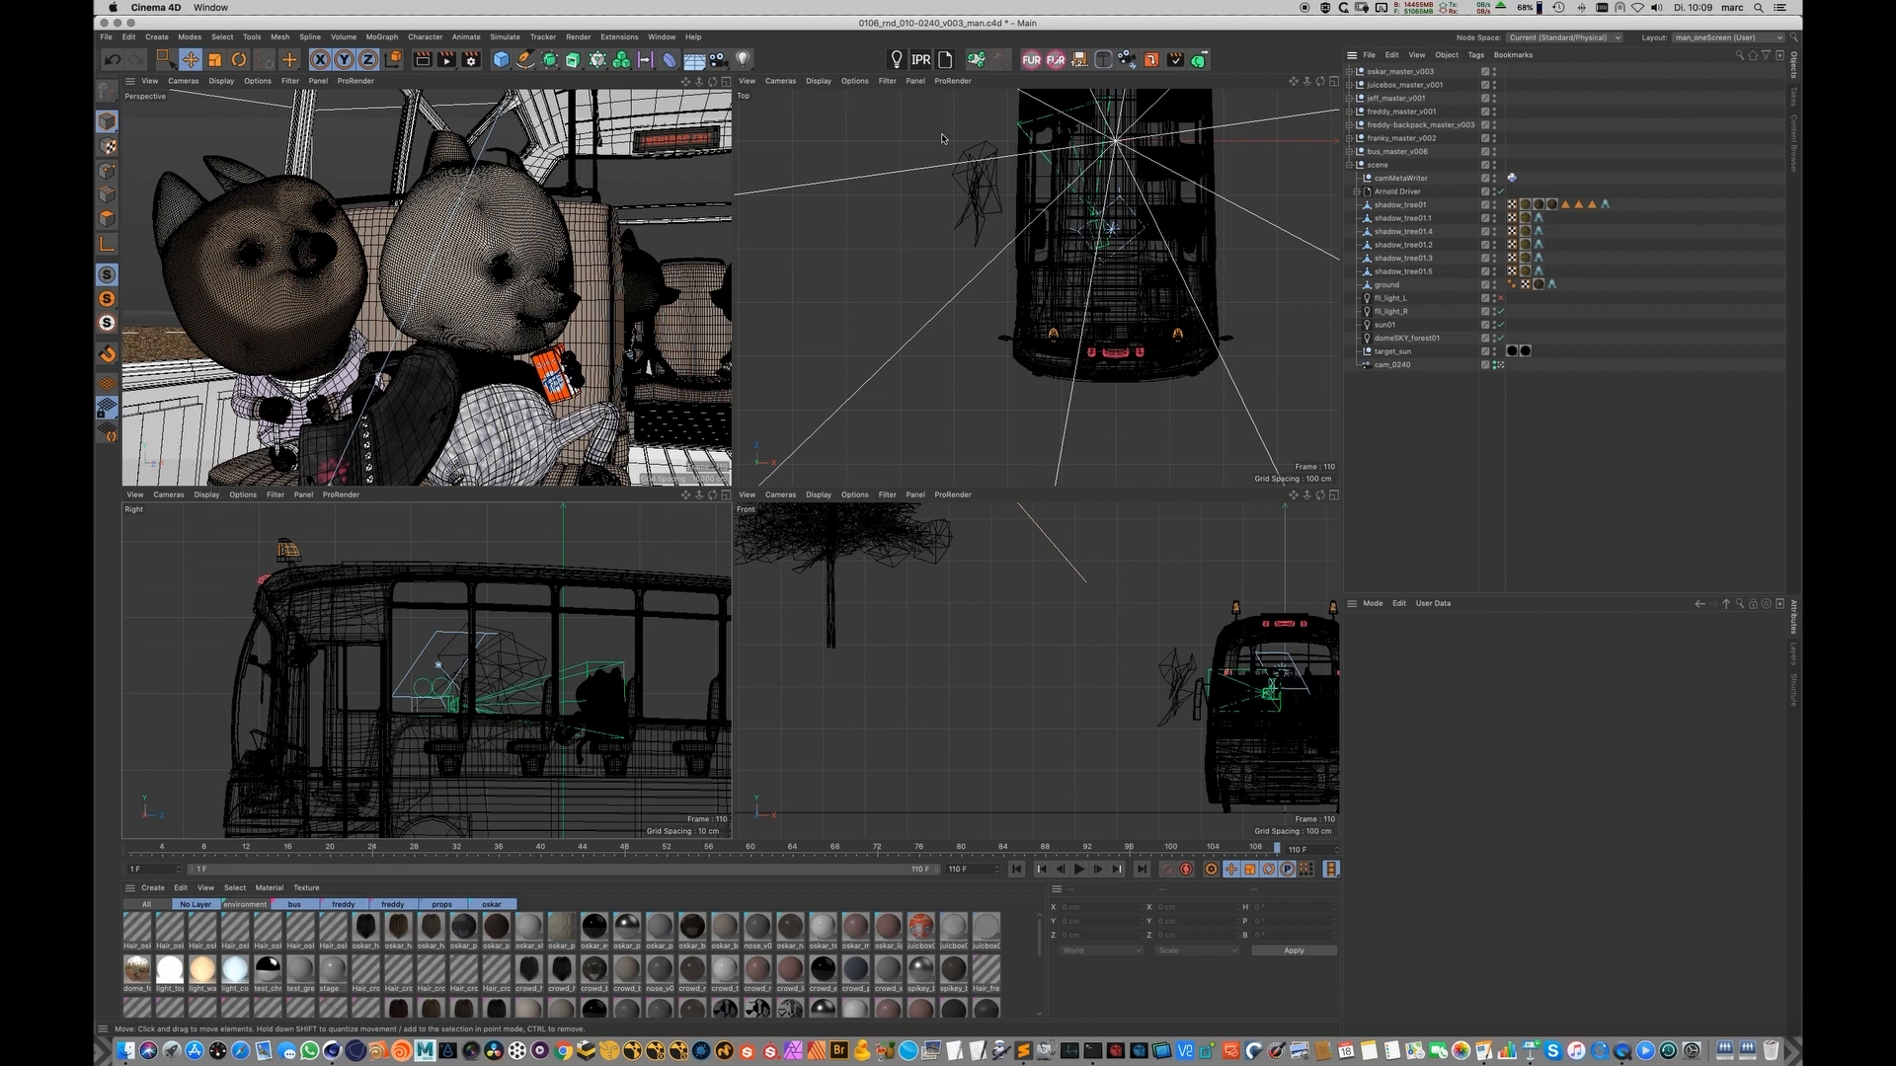
# Step: Start an Arnold IPR render of the active camera, enlarging its window and moving it clear of the object list
pyautogui.click(922, 60)
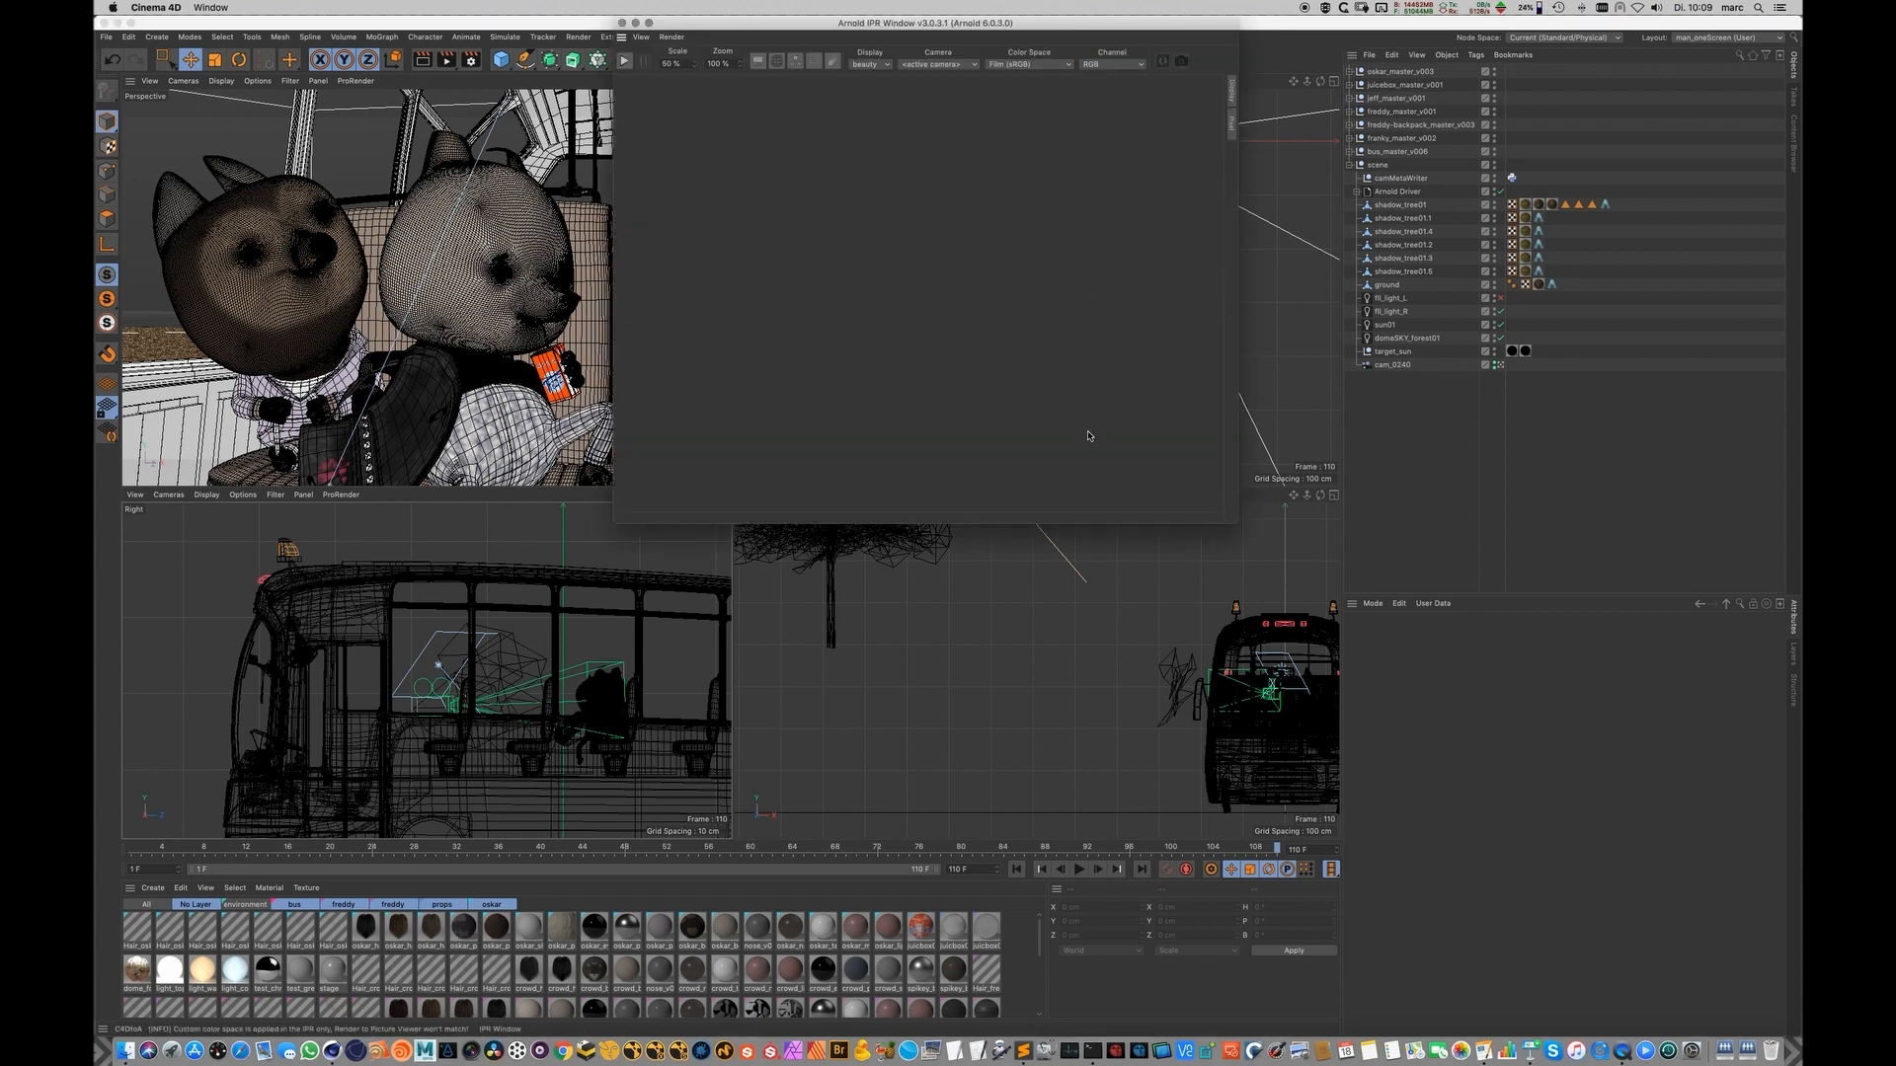
pyautogui.moveTo(992, 22); pyautogui.dragTo(925, 206)
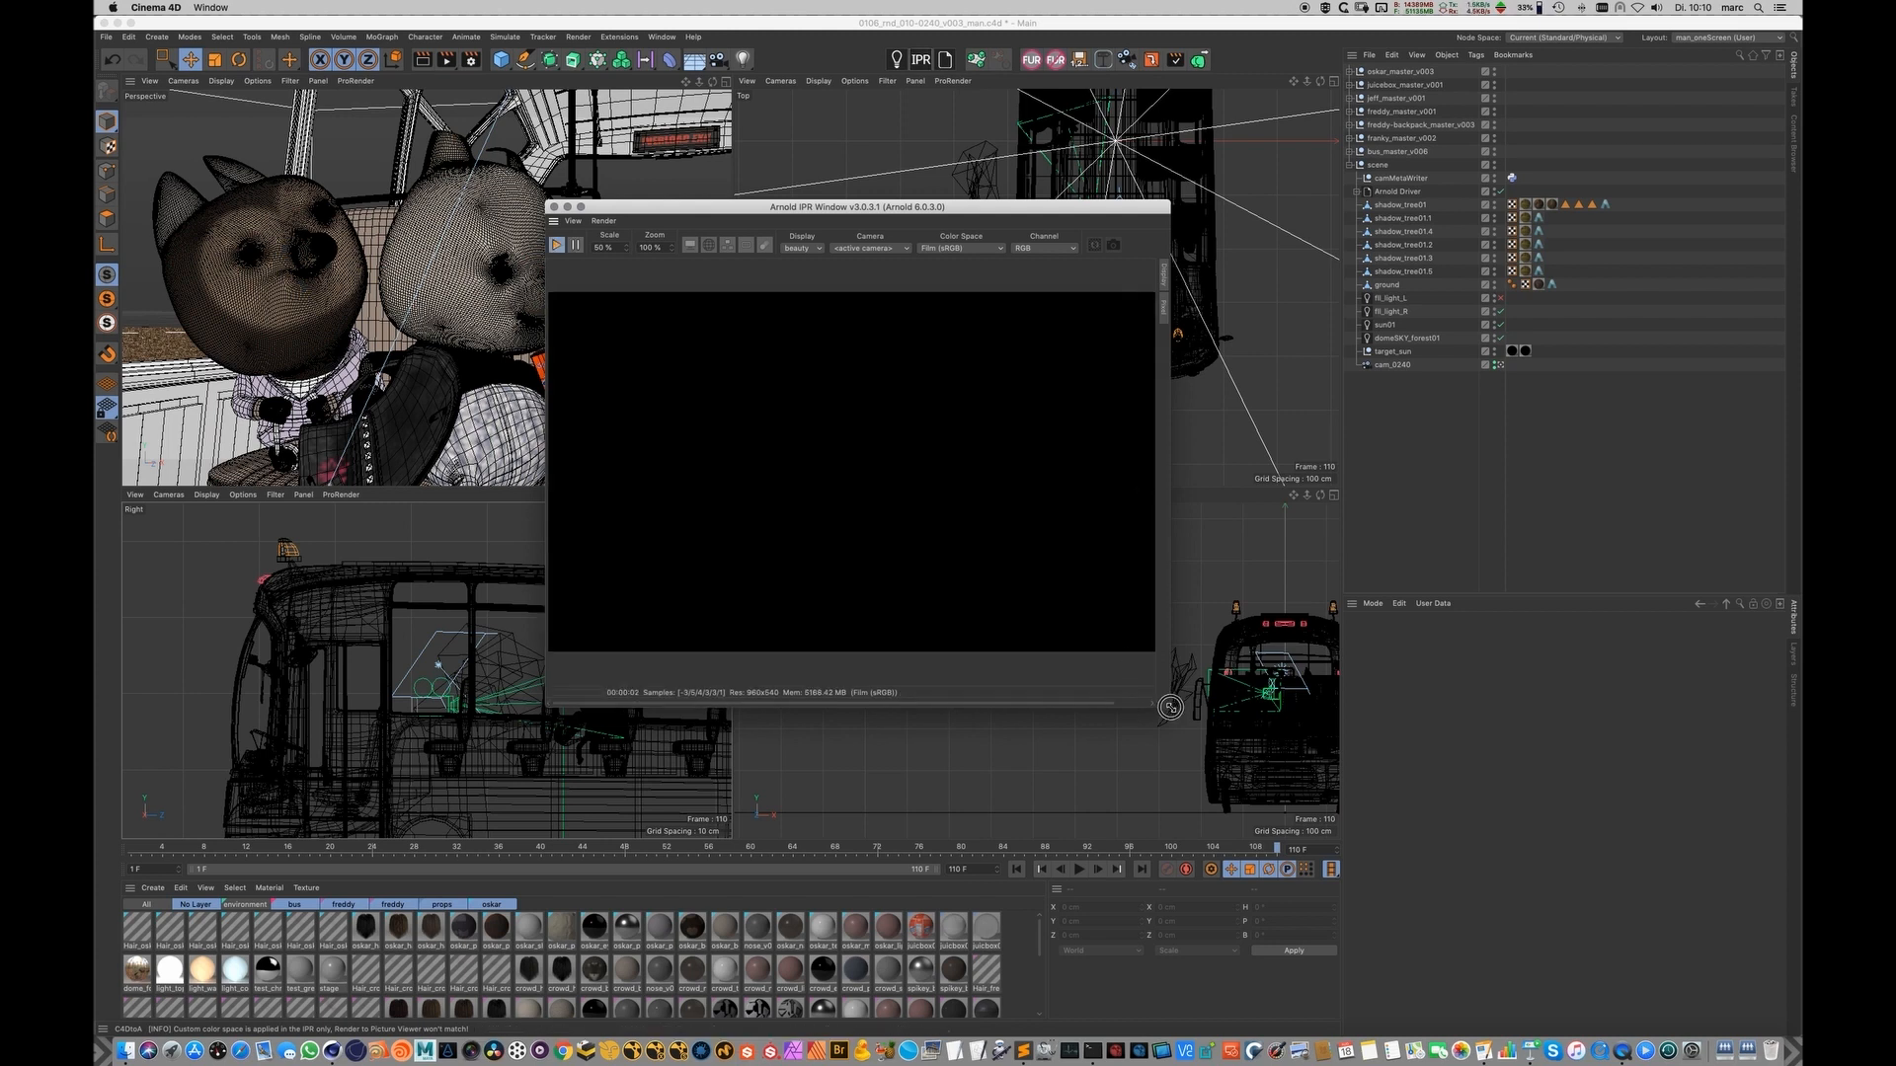
pyautogui.moveTo(1170, 707); pyautogui.dragTo(1290, 726)
pyautogui.moveTo(1175, 212); pyautogui.dragTo(894, 304)
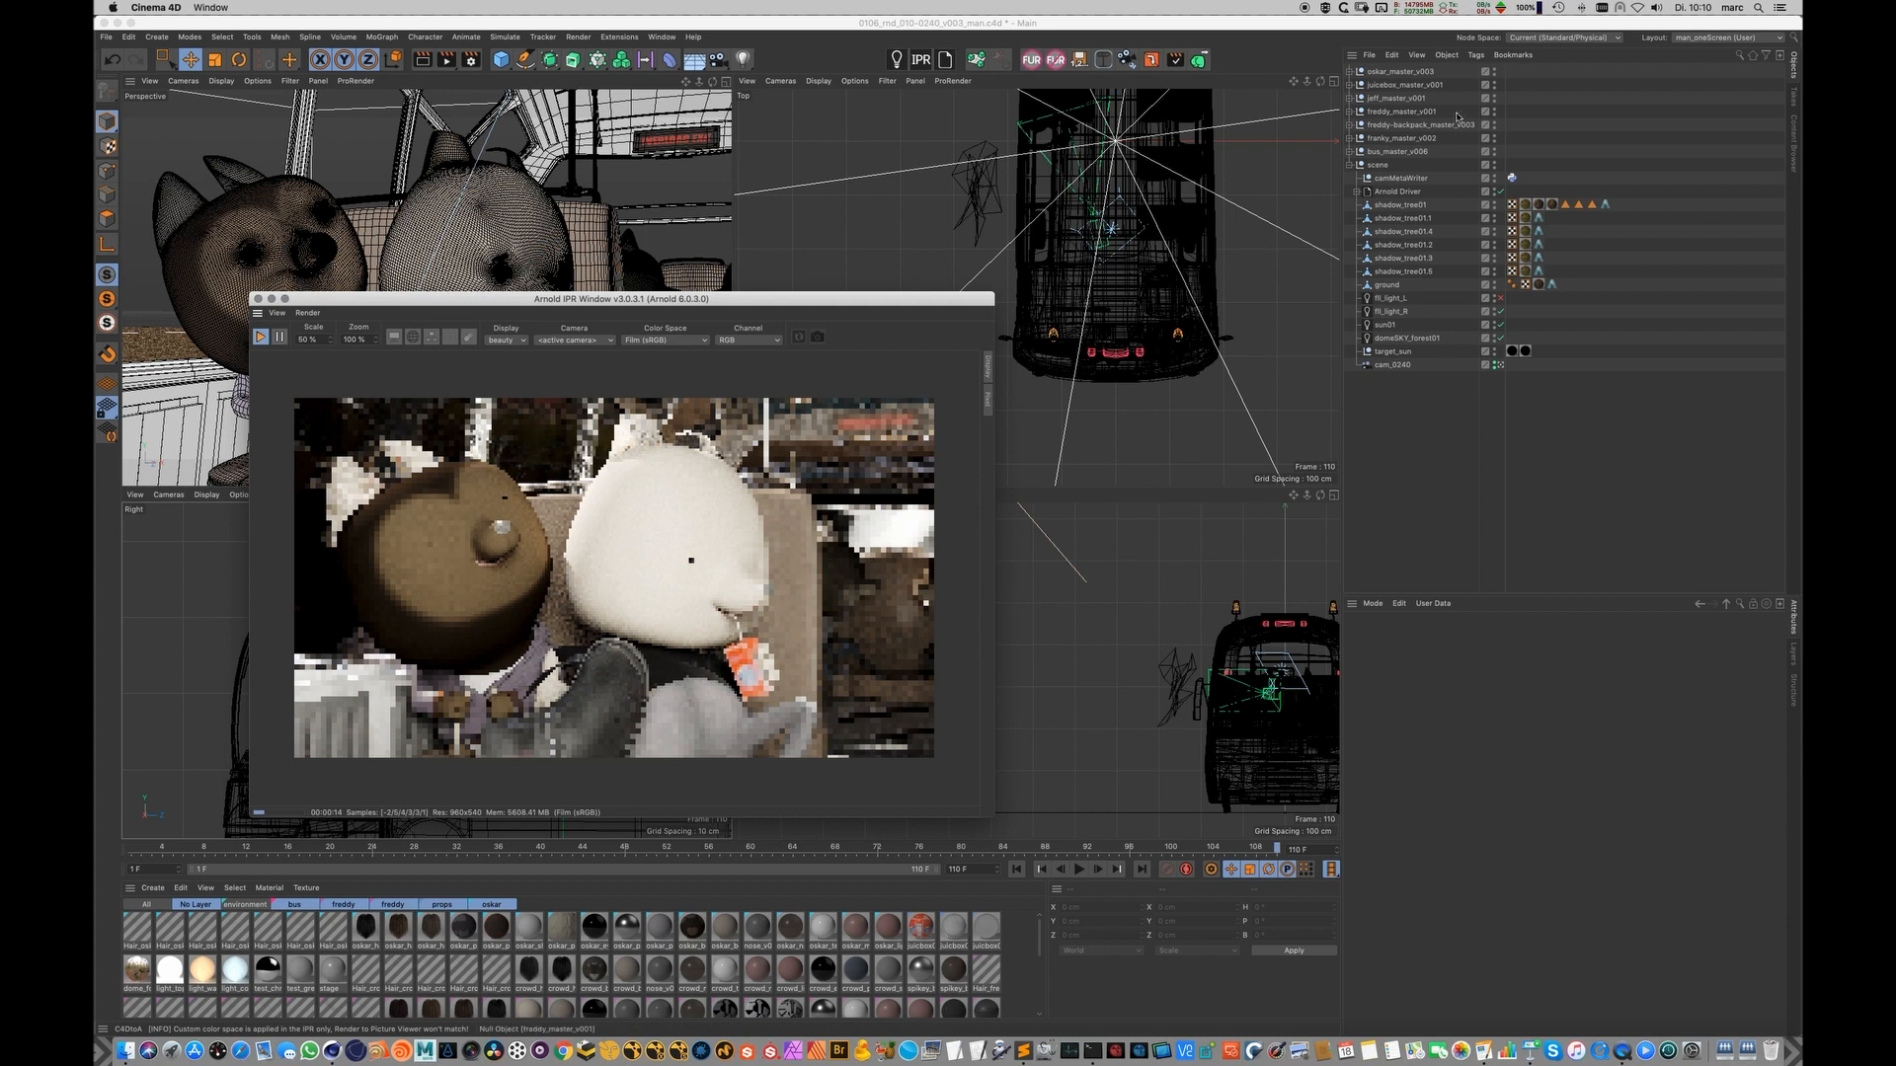
# Step: Set the intensity of the fil_light_R Arnold light to 10
pyautogui.click(1392, 311)
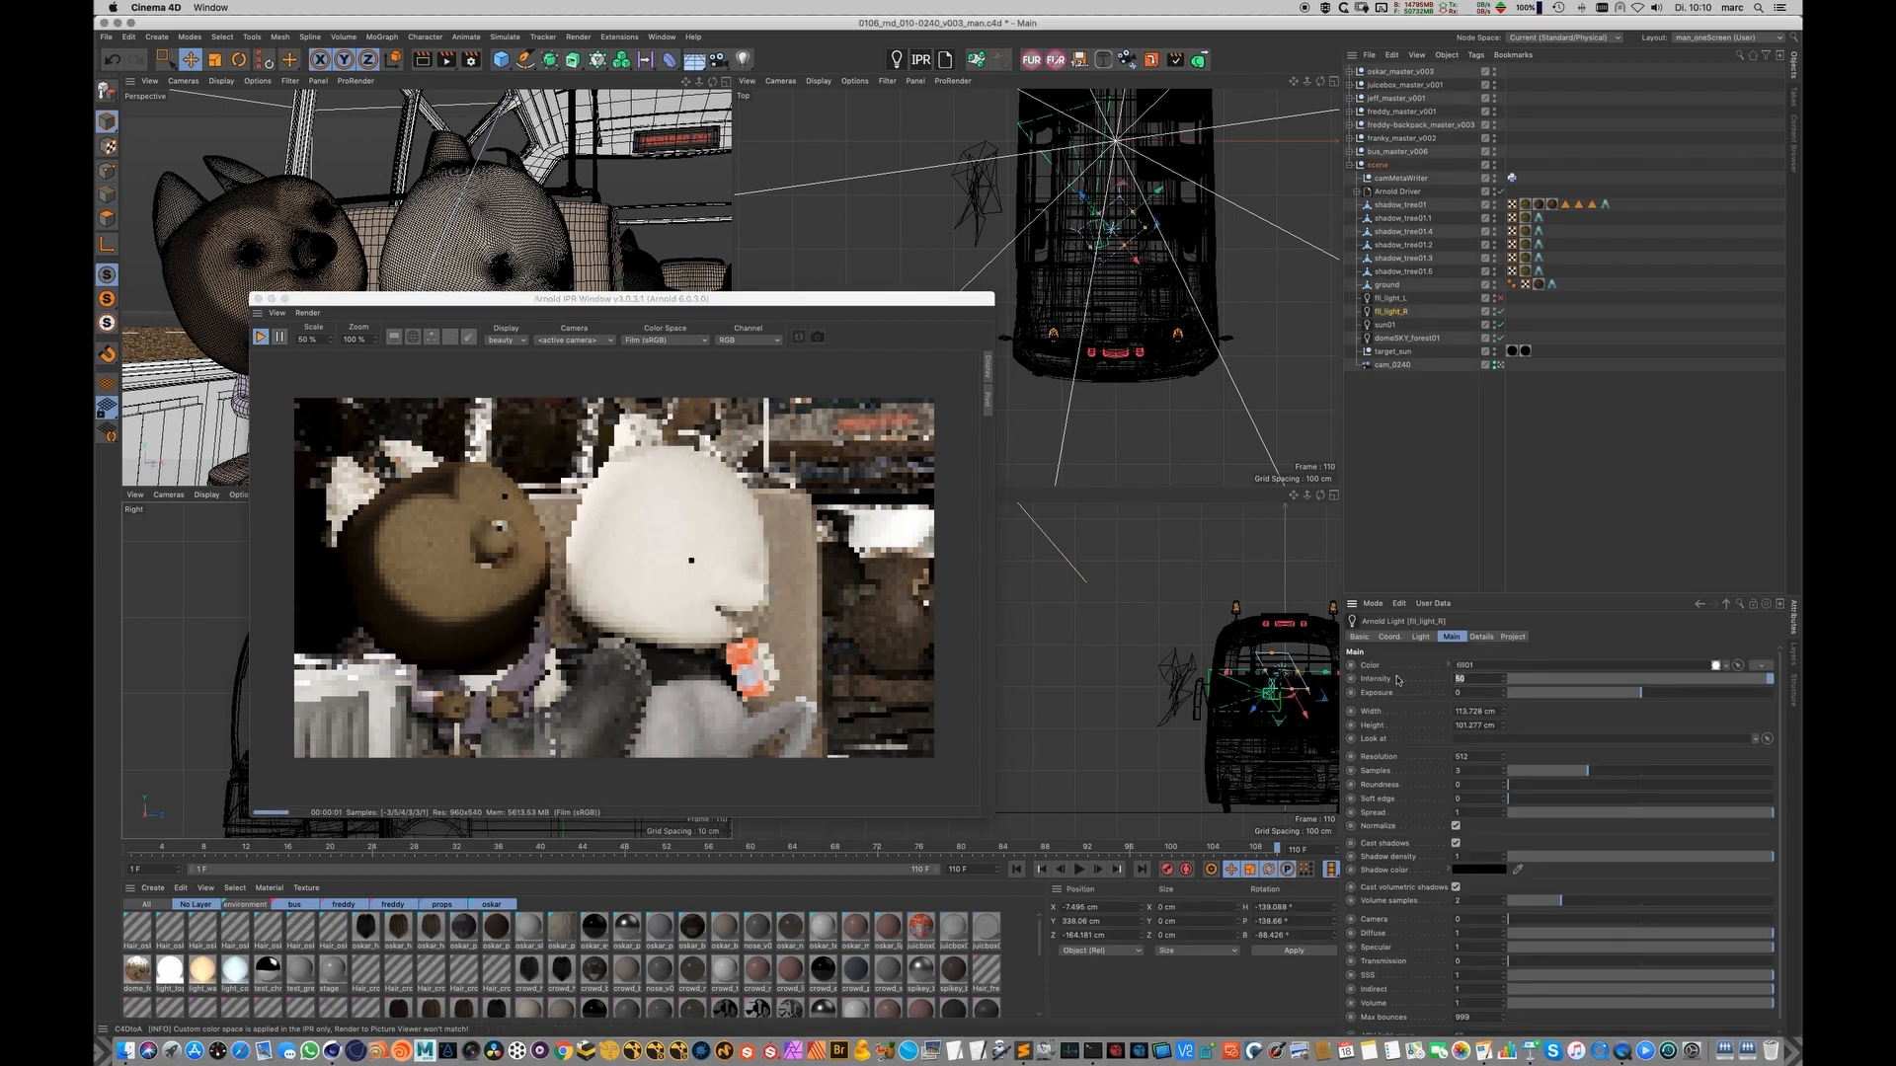
pyautogui.write('10')
pyautogui.press('Return')
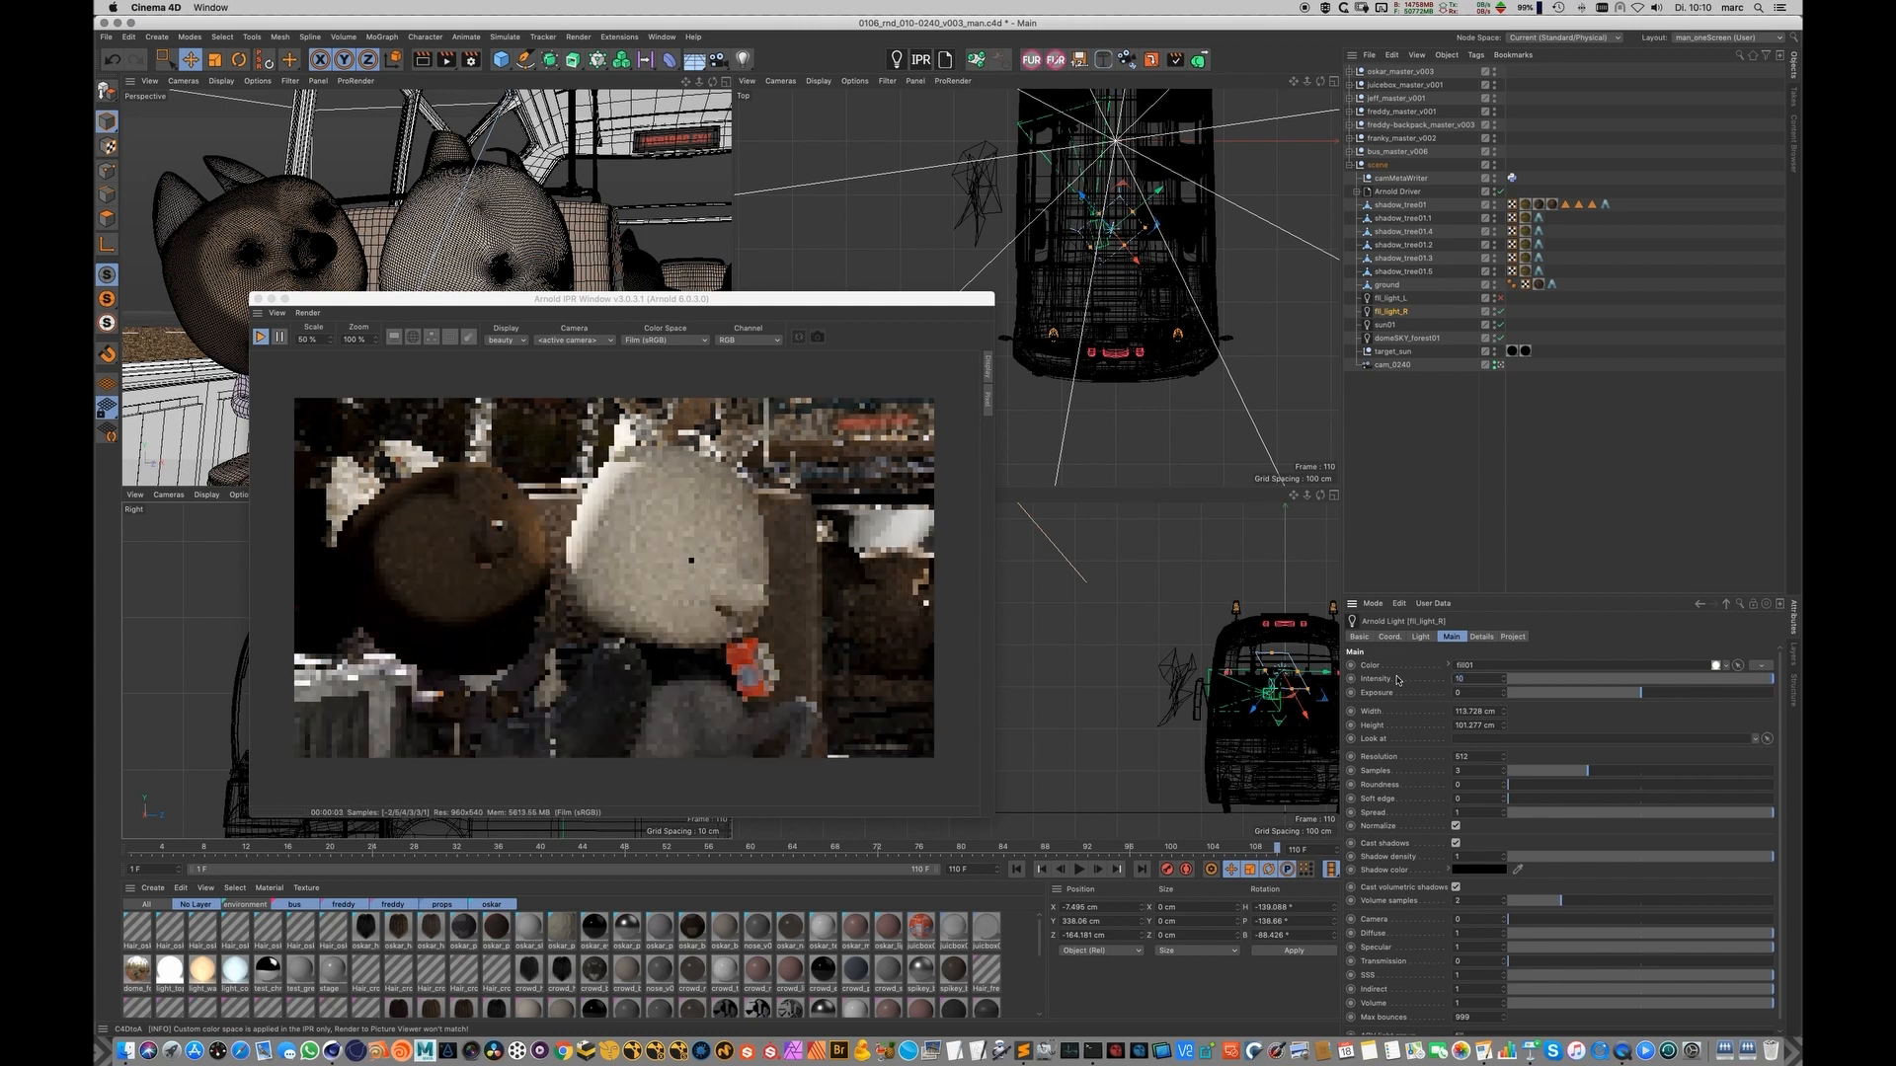
# Step: Move the sun01 light beside the bus to about X -846 cm, Y 723 cm and Z -353 cm to change the sunlight's direction
pyautogui.keyDown('alt'); pyautogui.moveTo(1176, 219); pyautogui.dragTo(1241, 294, button='middle'); pyautogui.keyUp('alt')
pyautogui.click(1385, 324)
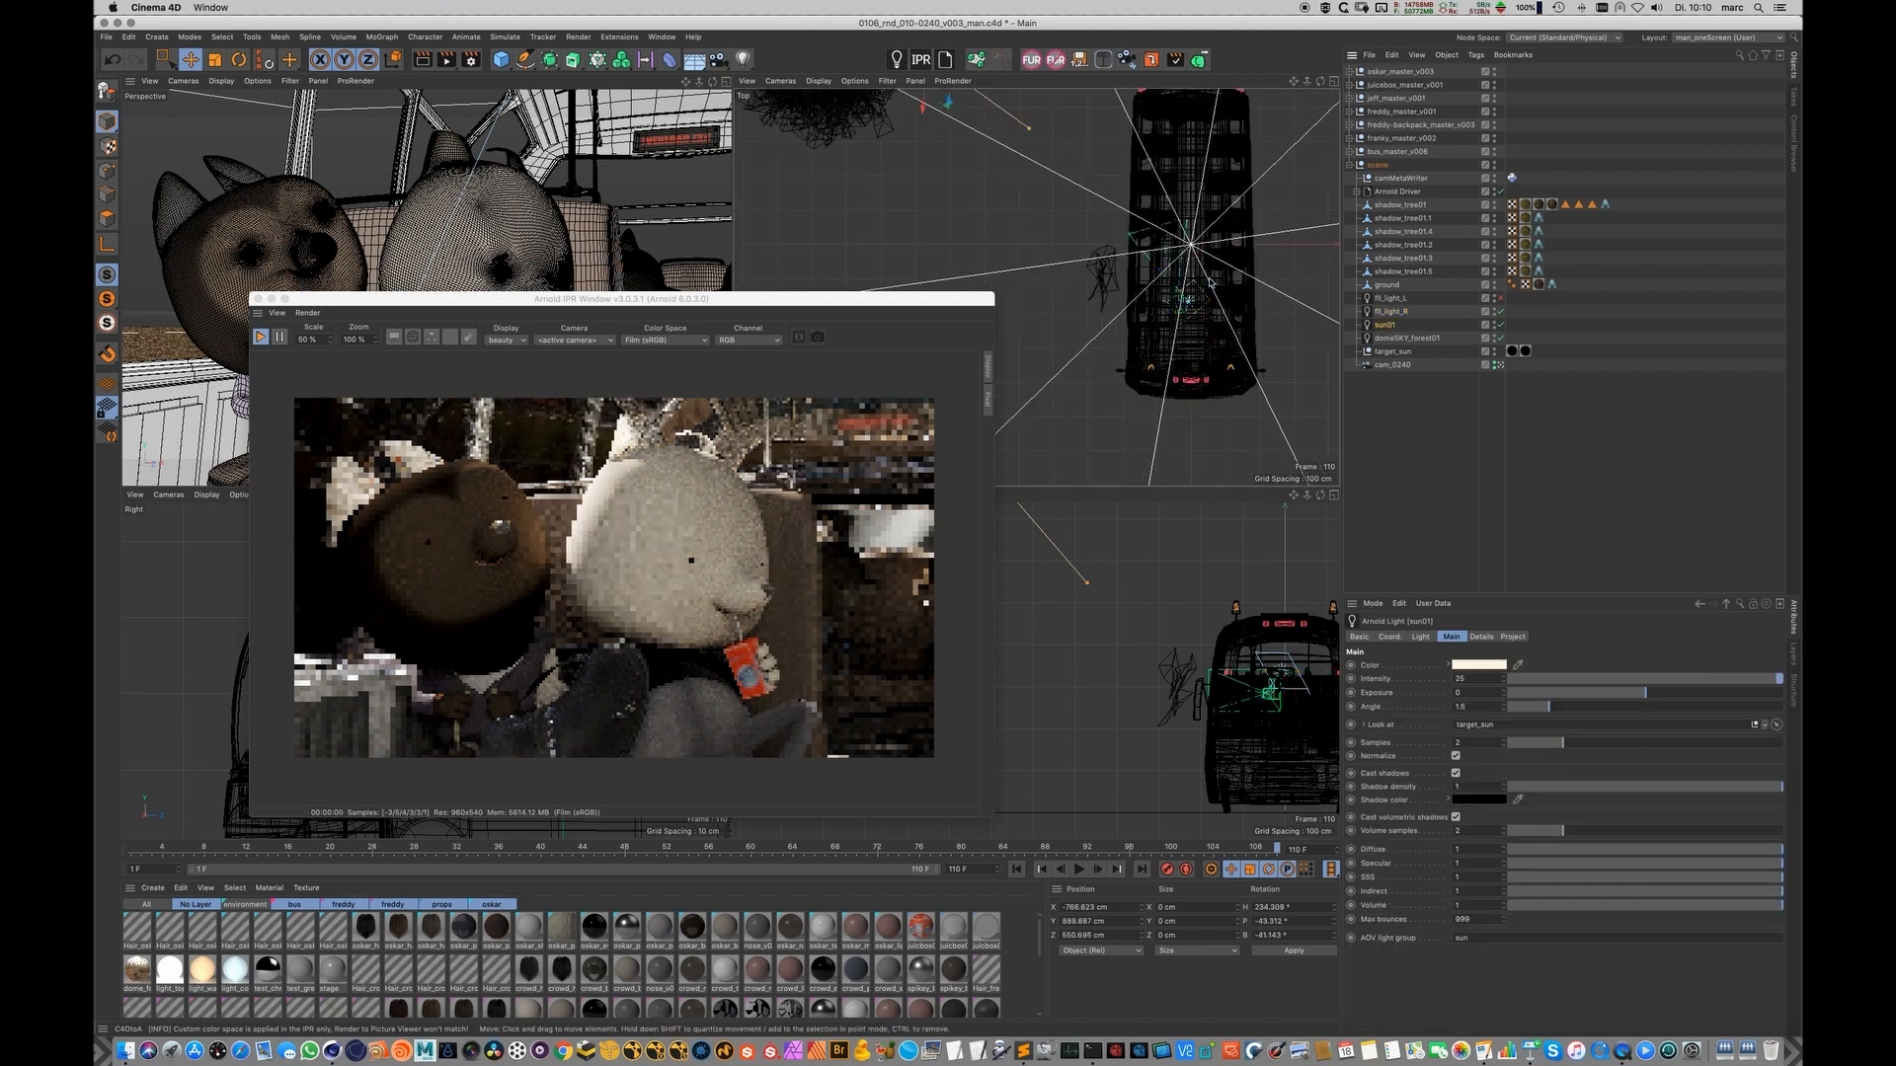
pyautogui.click(1150, 283)
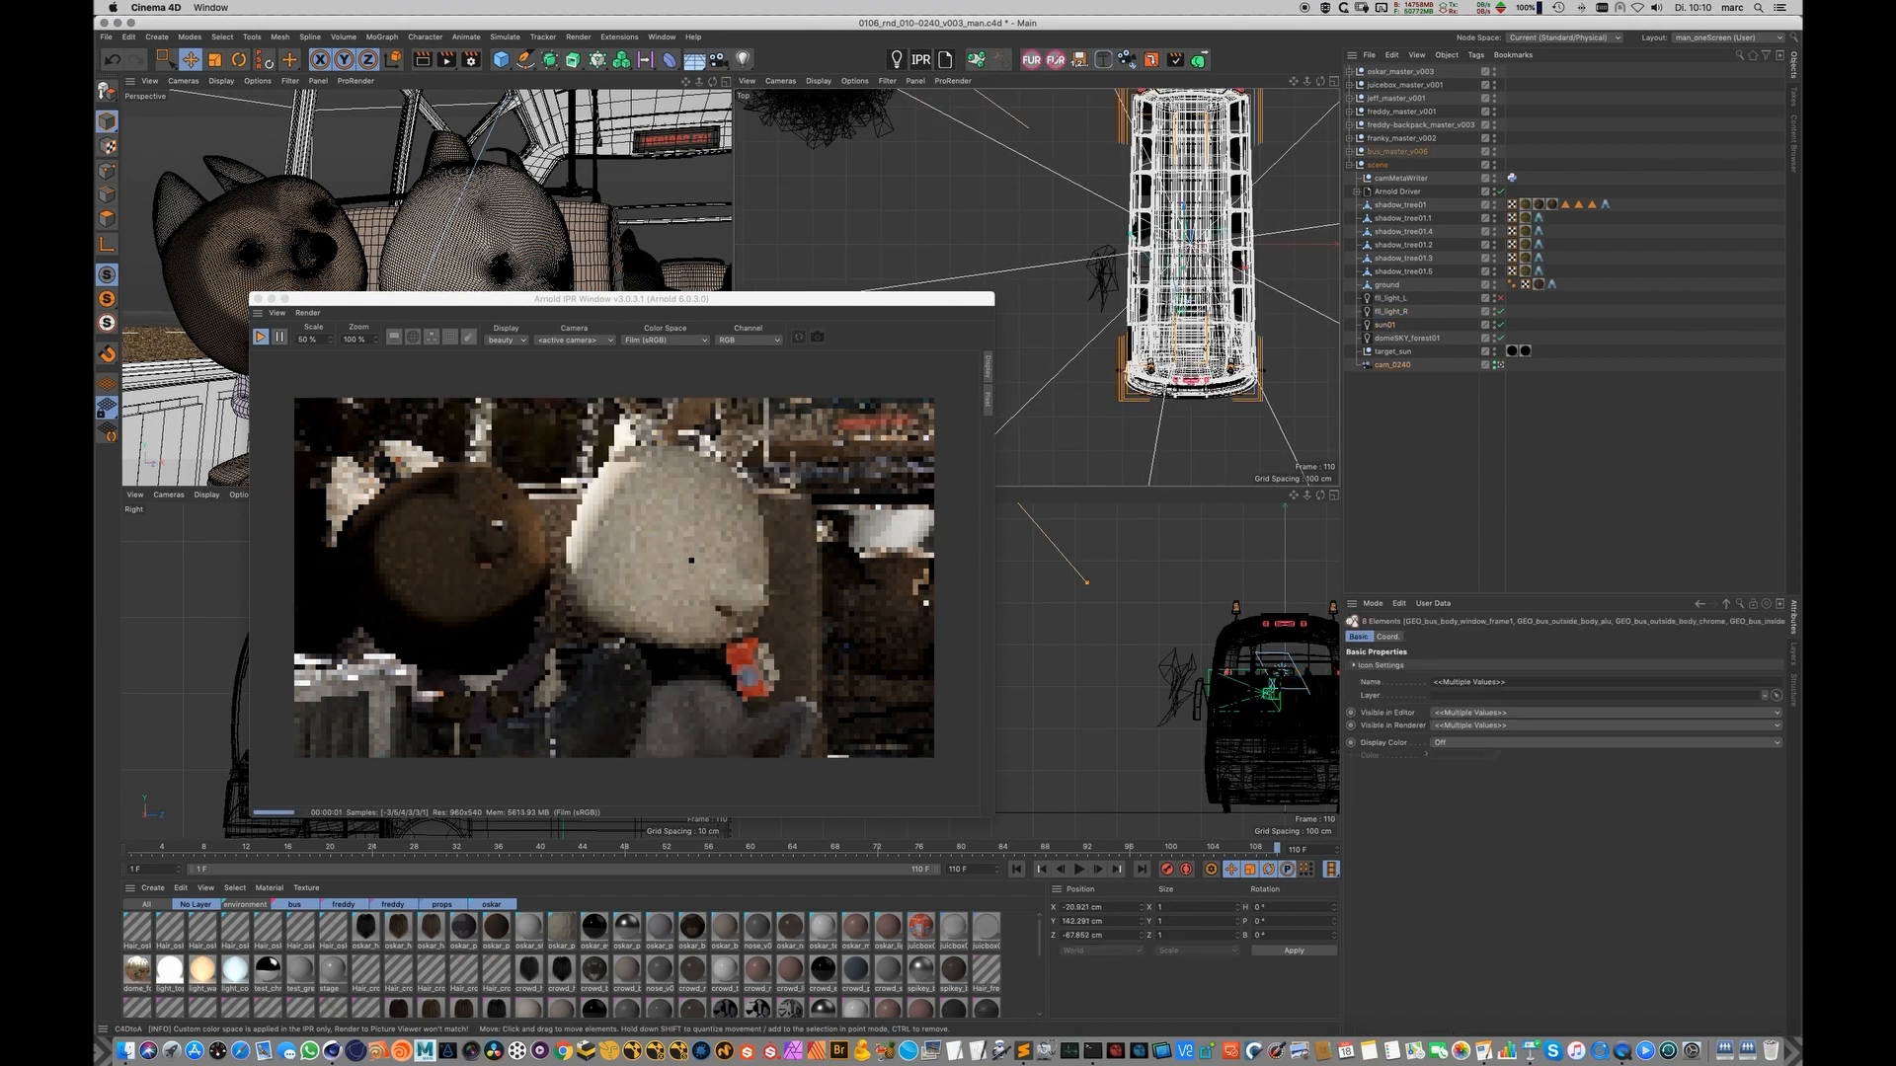
pyautogui.scroll(-5, 1072, 280)
pyautogui.click(1406, 398)
pyautogui.click(1367, 324)
pyautogui.press('e')
pyautogui.moveTo(1029, 245); pyautogui.dragTo(1017, 374)
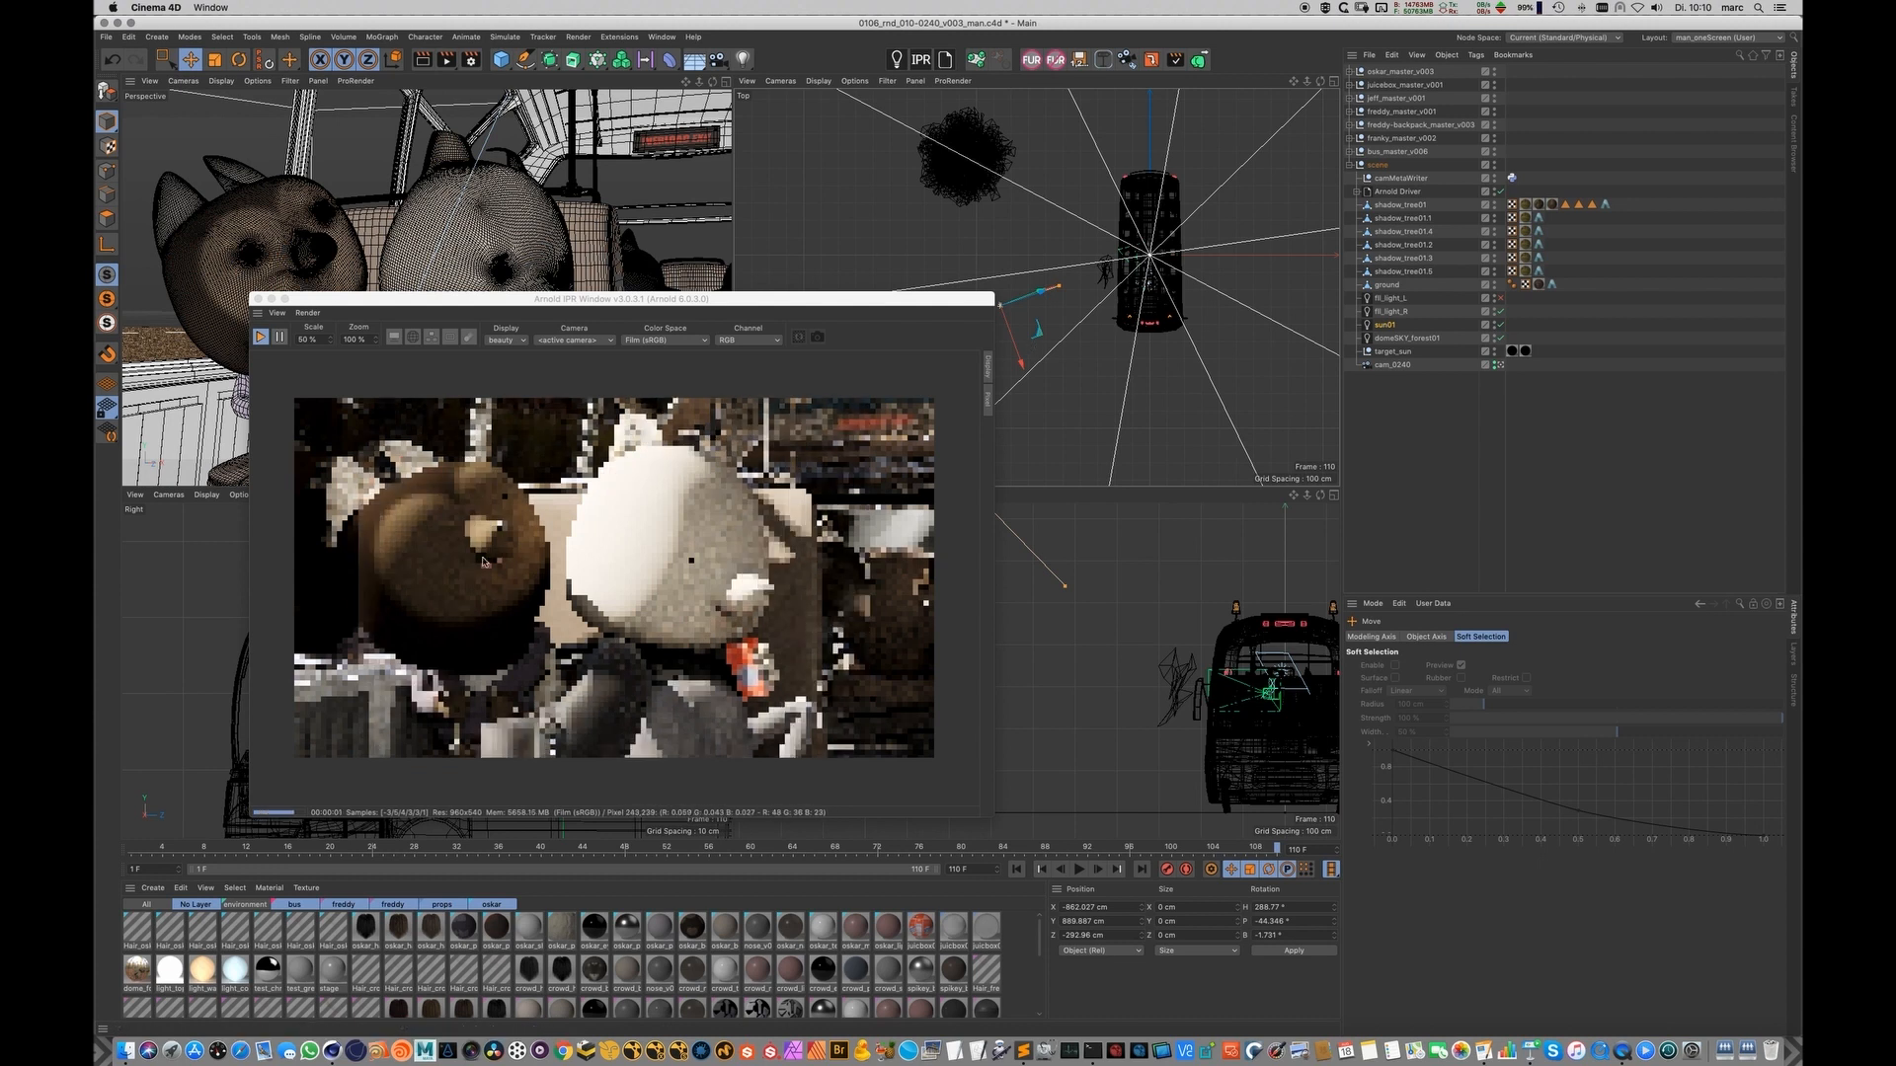
pyautogui.moveTo(1076, 358); pyautogui.dragTo(1087, 363)
pyautogui.moveTo(1104, 267)
pyautogui.keyDown('alt'); pyautogui.mouseDown(button='right')
pyautogui.moveTo(1160, 256)
pyautogui.moveTo(1125, 262)
pyautogui.mouseUp(button='right'); pyautogui.keyUp('alt')
pyautogui.moveTo(1072, 563); pyautogui.dragTo(1064, 627)
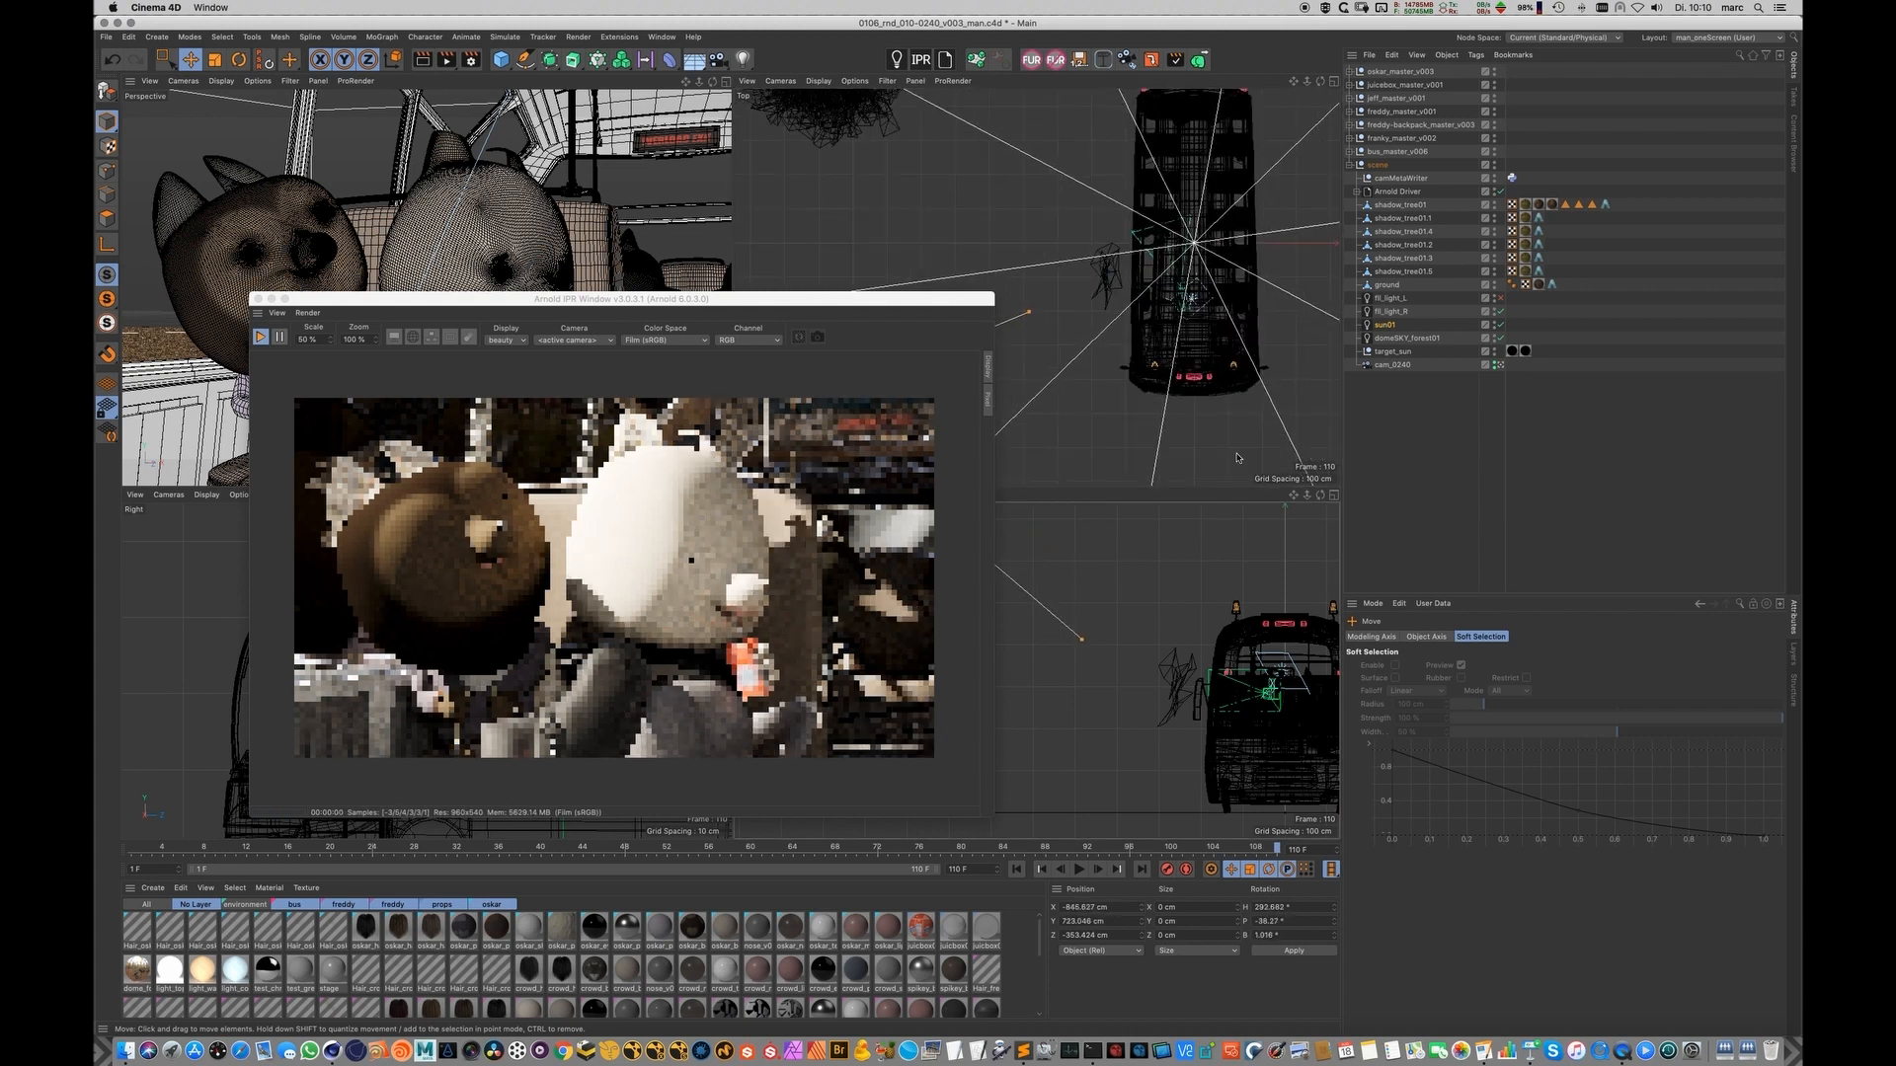
# Step: Select the five duplicates of shadow_tree01 beside the bus and move them slightly upward so their shadows fall differently on the characters
pyautogui.click(1417, 430)
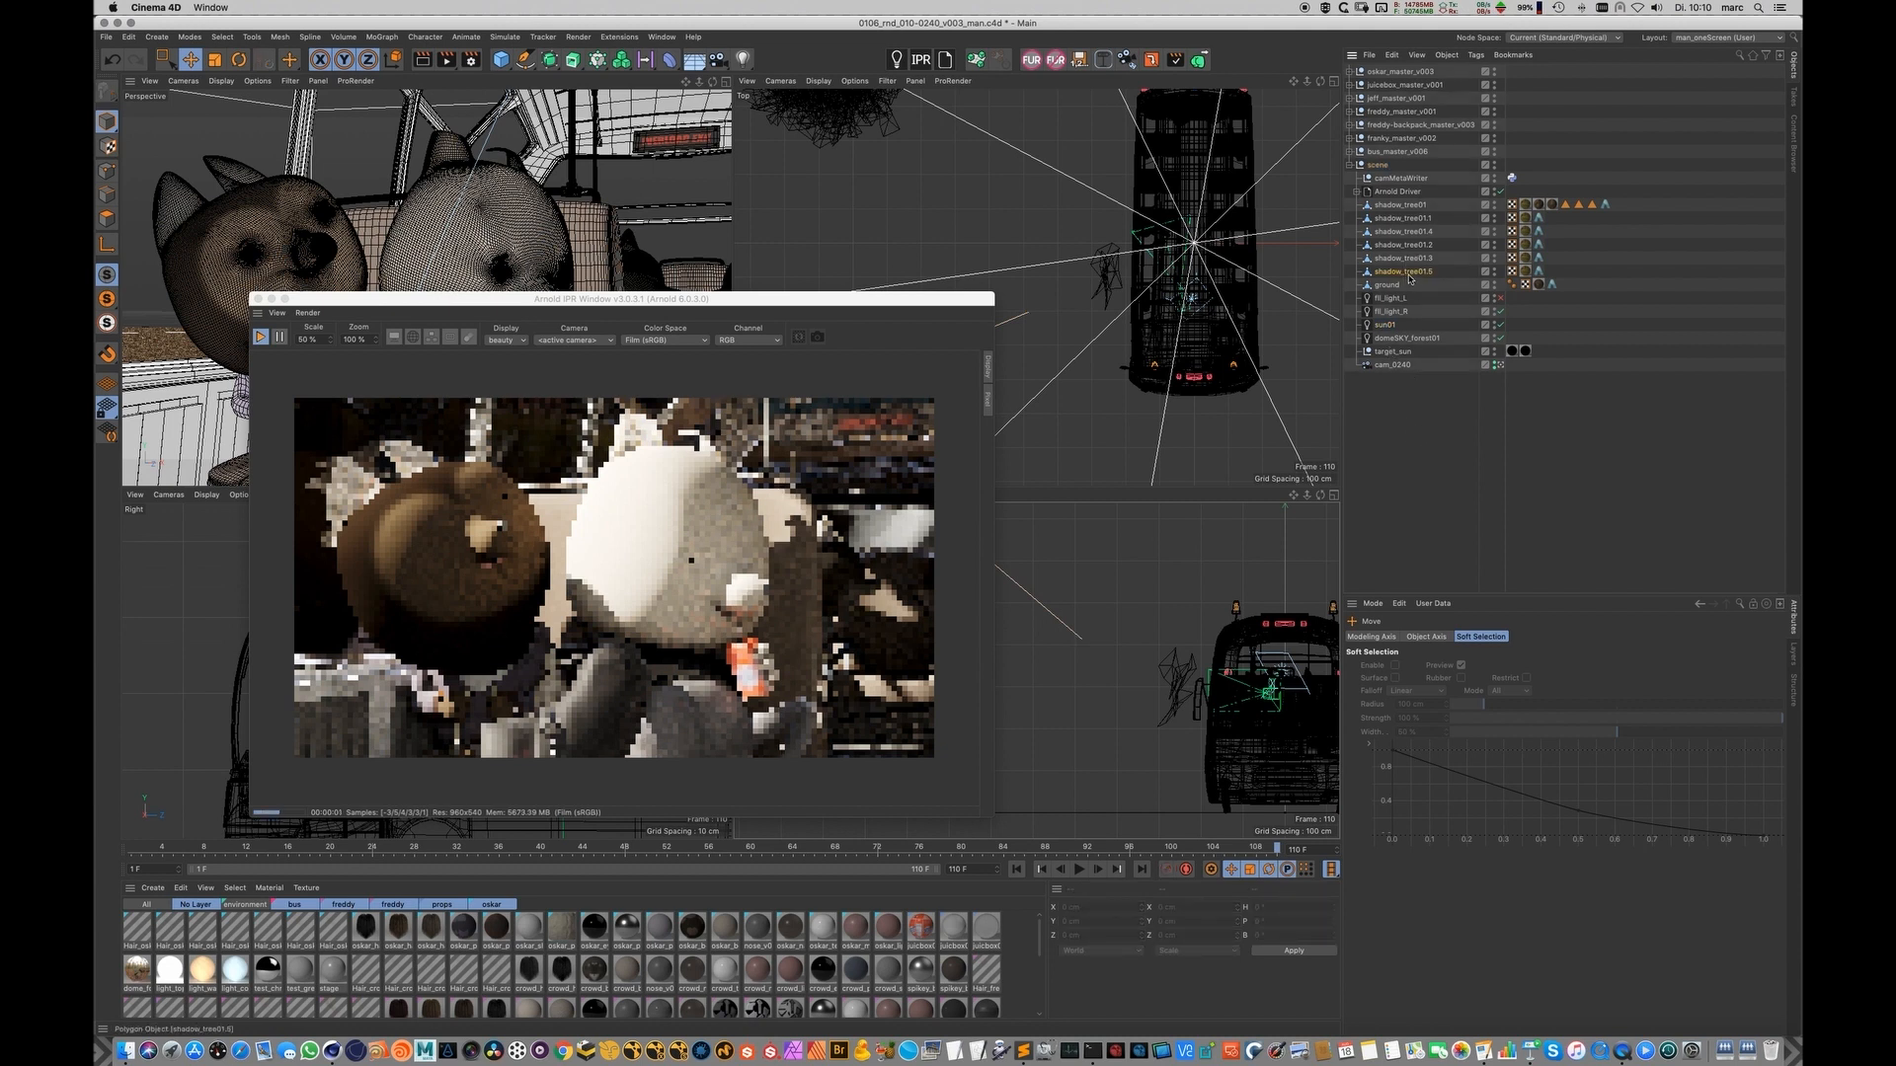
pyautogui.keyDown('shift'); pyautogui.click(1402, 218); pyautogui.keyUp('shift')
pyautogui.moveTo(1225, 325); pyautogui.dragTo(1226, 318)
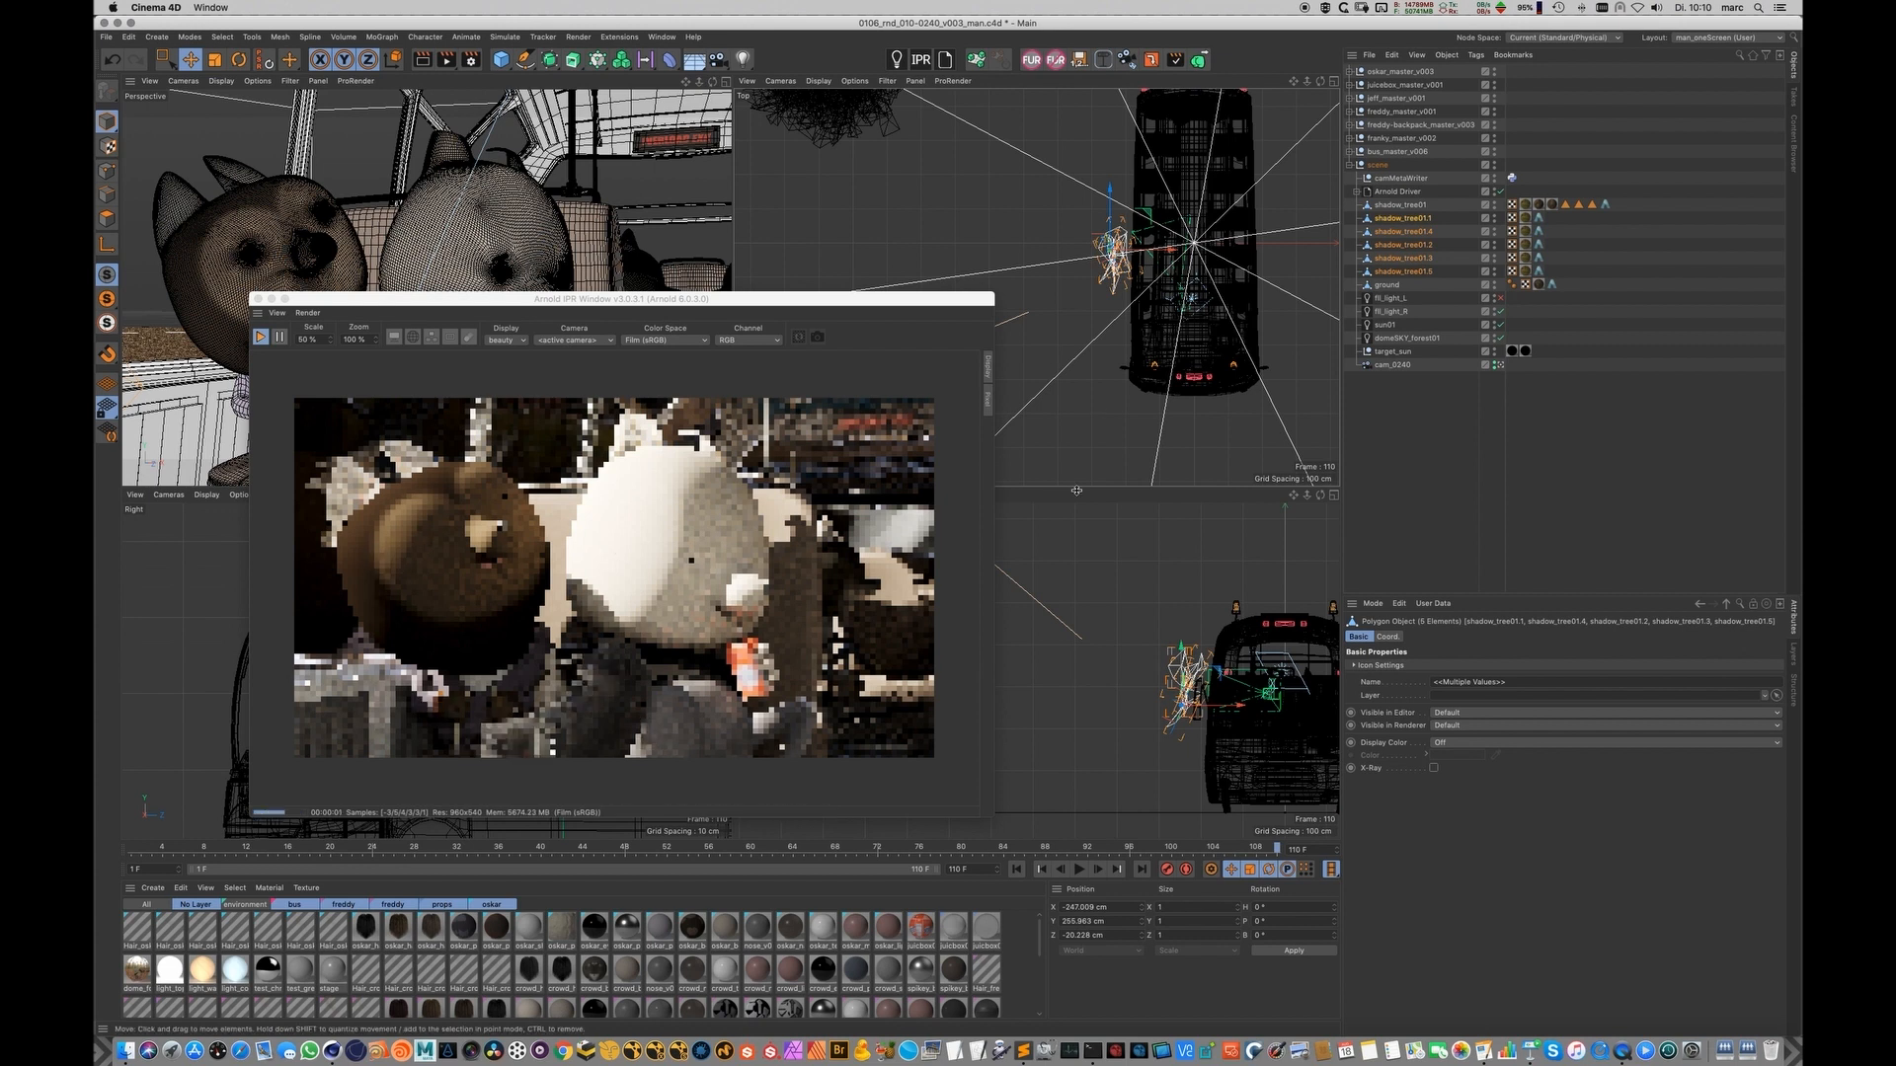
pyautogui.moveTo(1149, 613); pyautogui.dragTo(1148, 581)
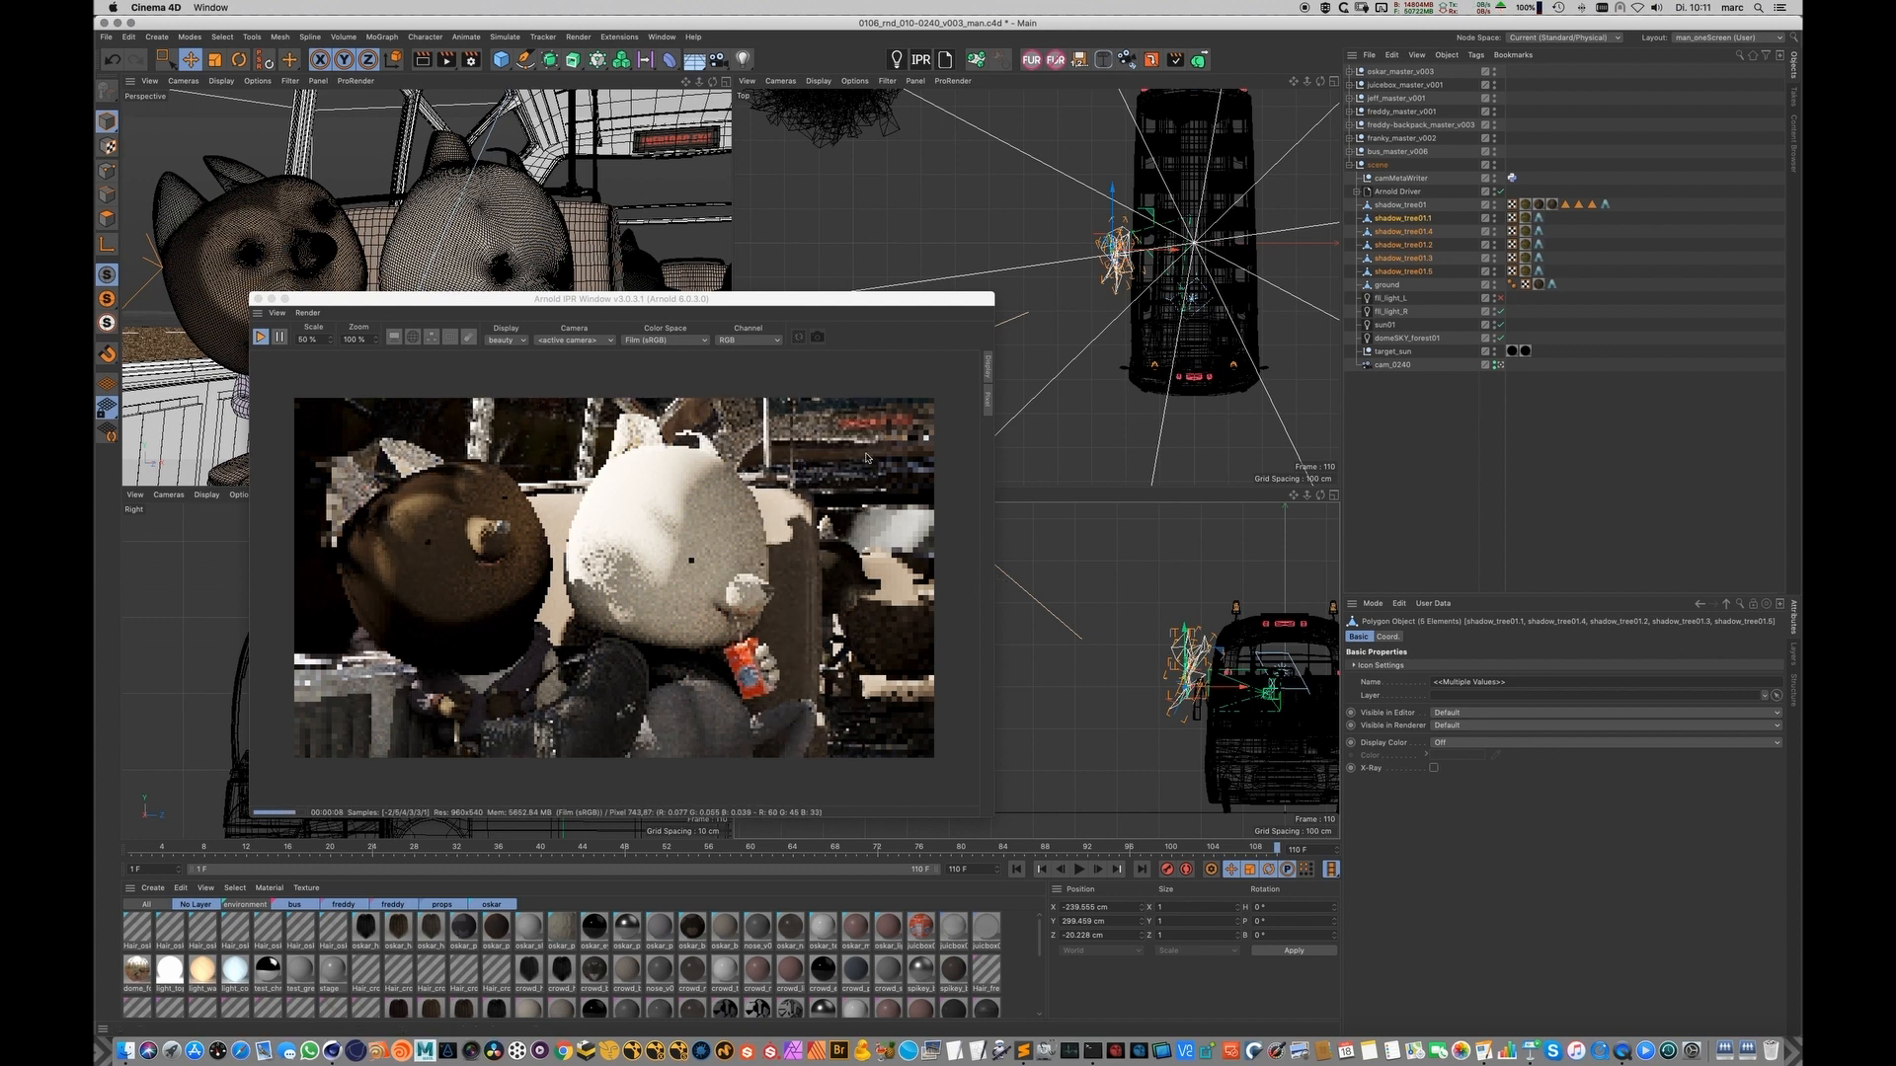
# Step: Stop the IPR render and switch the characters' fur on by script, stepping one frame back and forward to refresh the scene
pyautogui.click(260, 337)
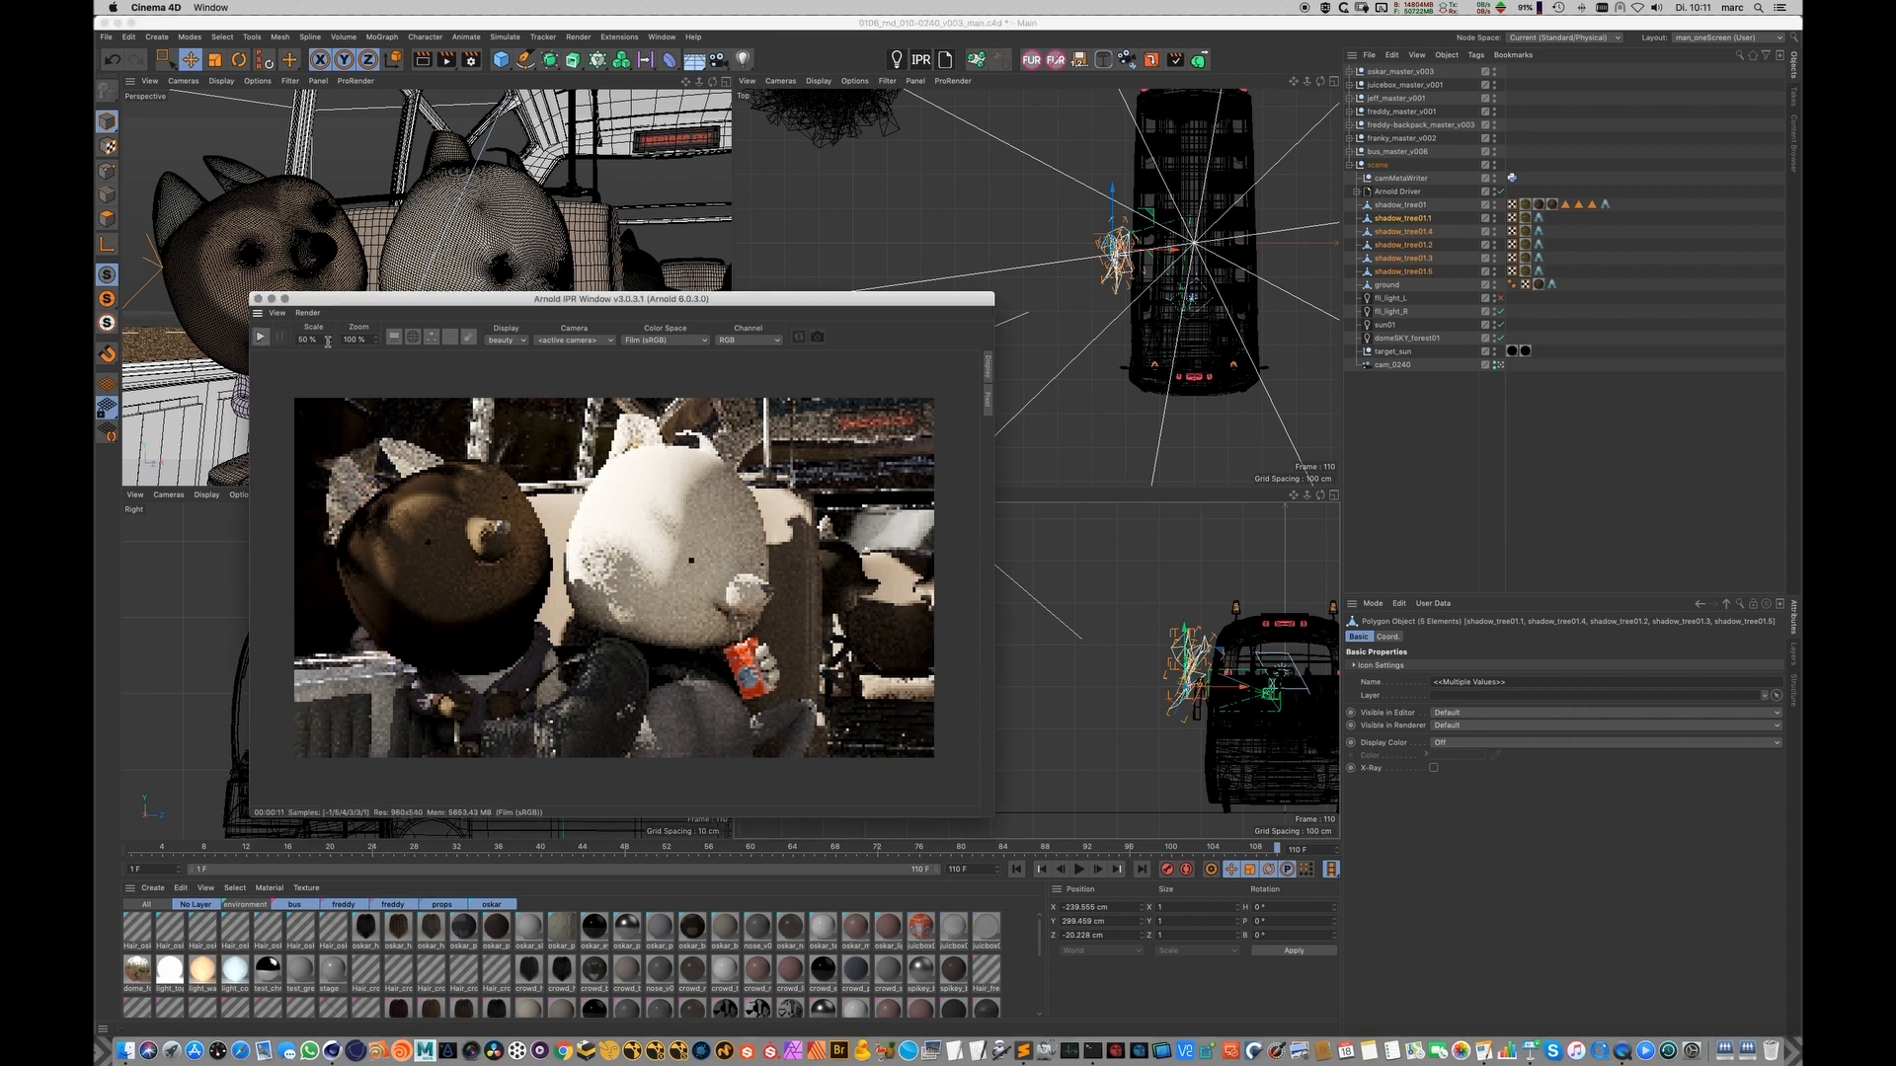
pyautogui.click(1032, 61)
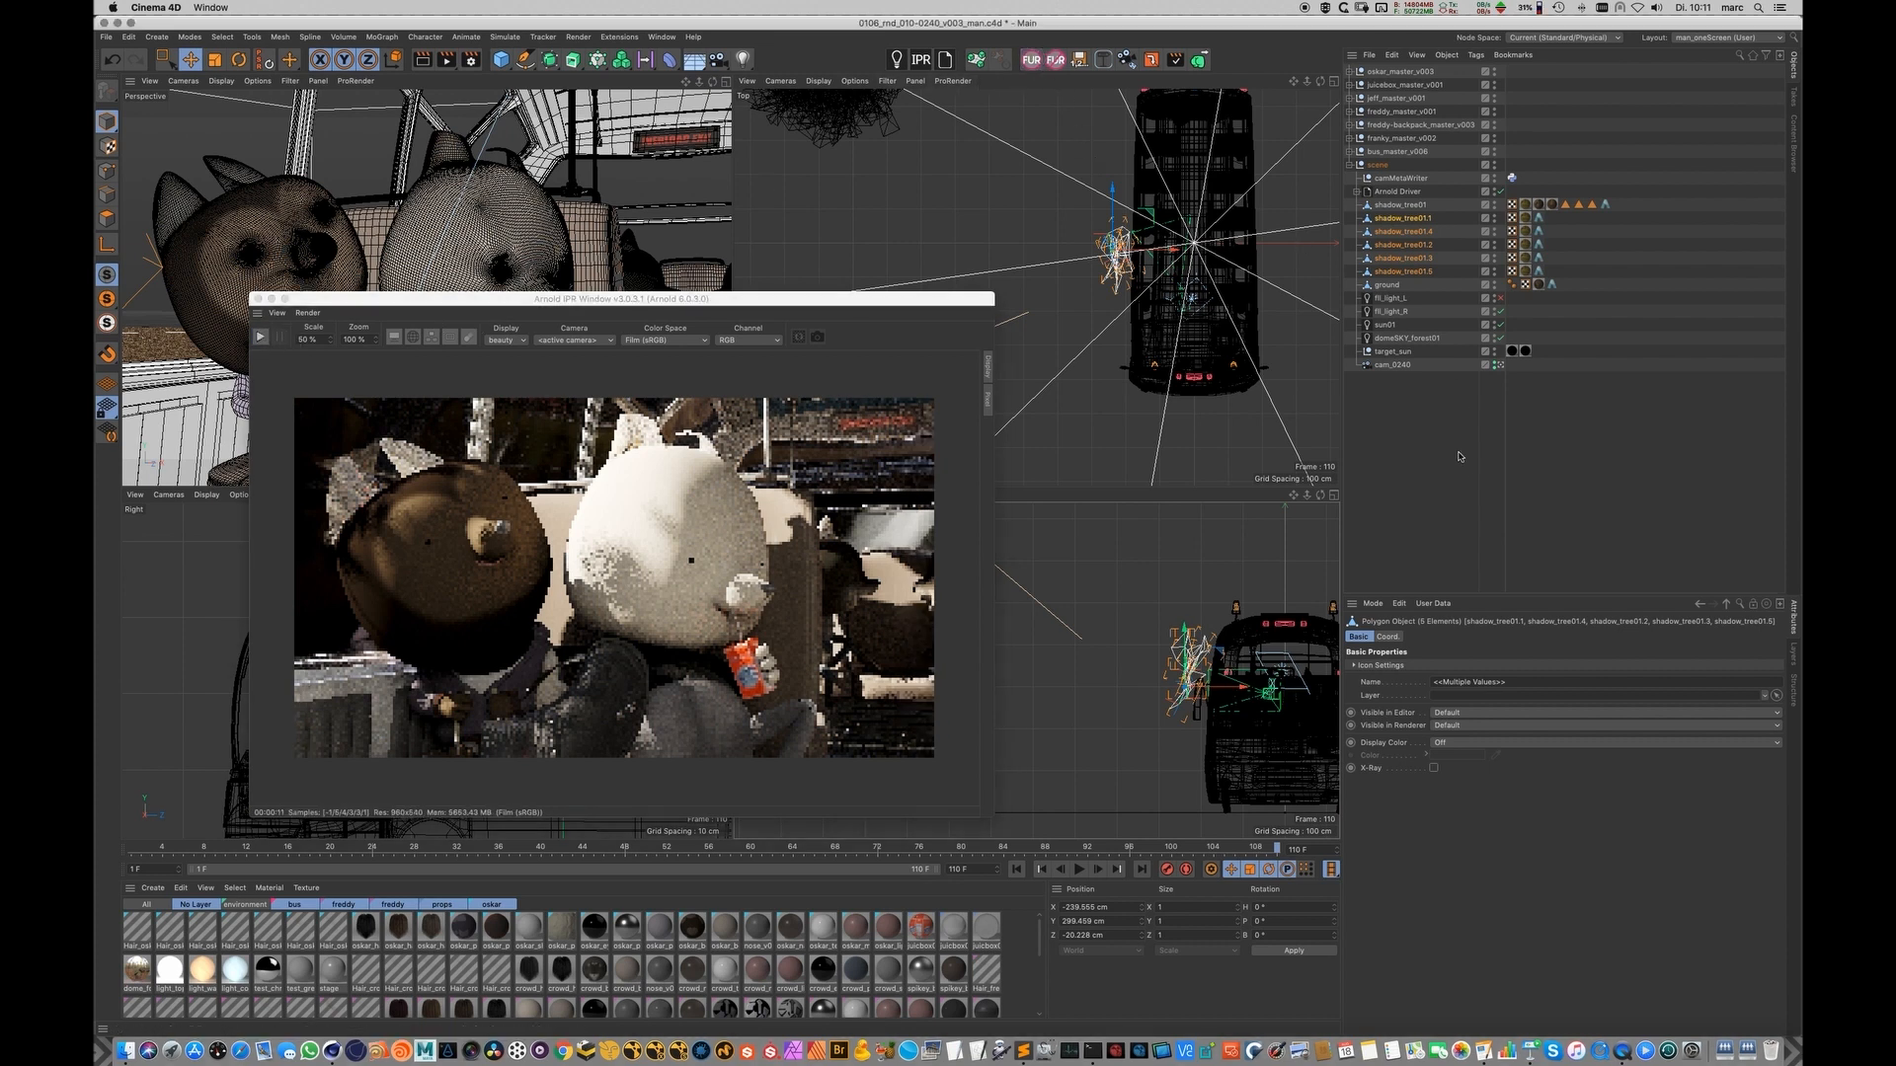
pyautogui.press(',')
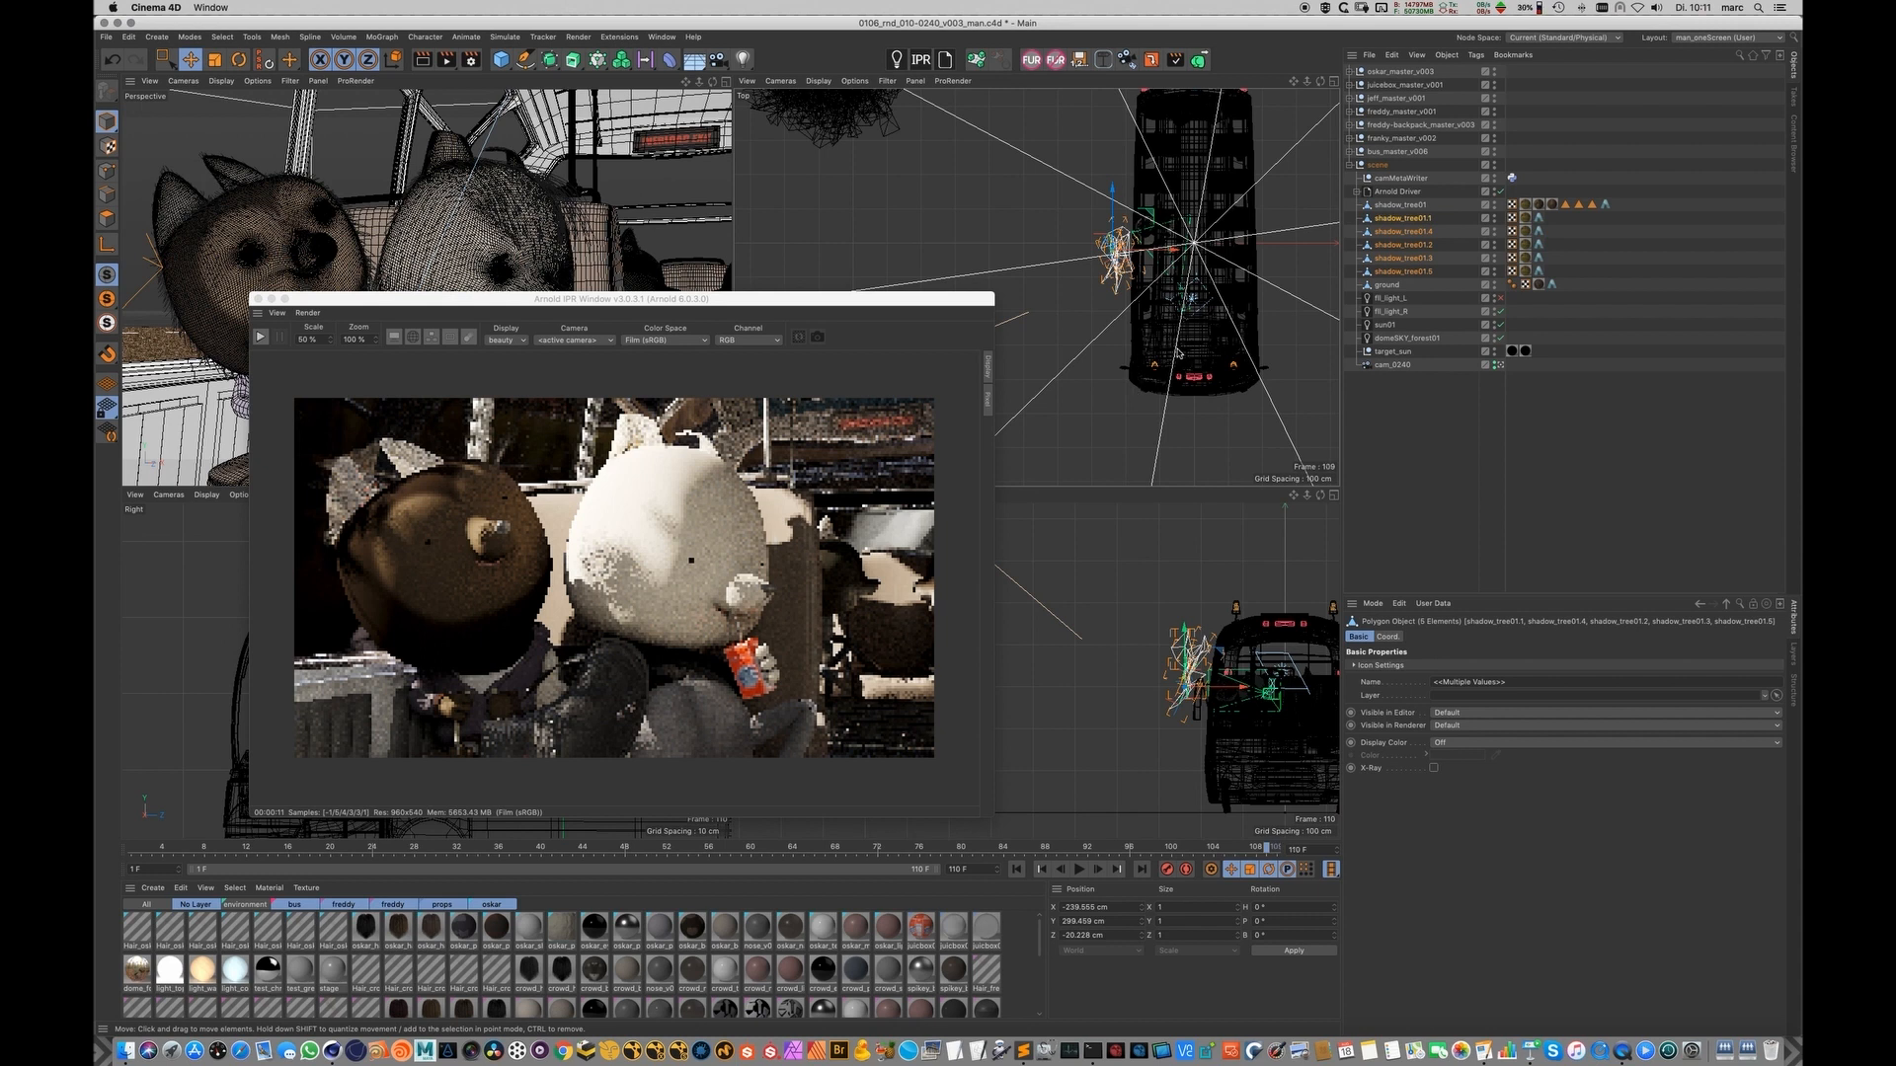
pyautogui.press('.')
# Step: Jump to frame 104 and back to frame 110, and test-render the furred characters in the repositioned IPR window
pyautogui.click(261, 338)
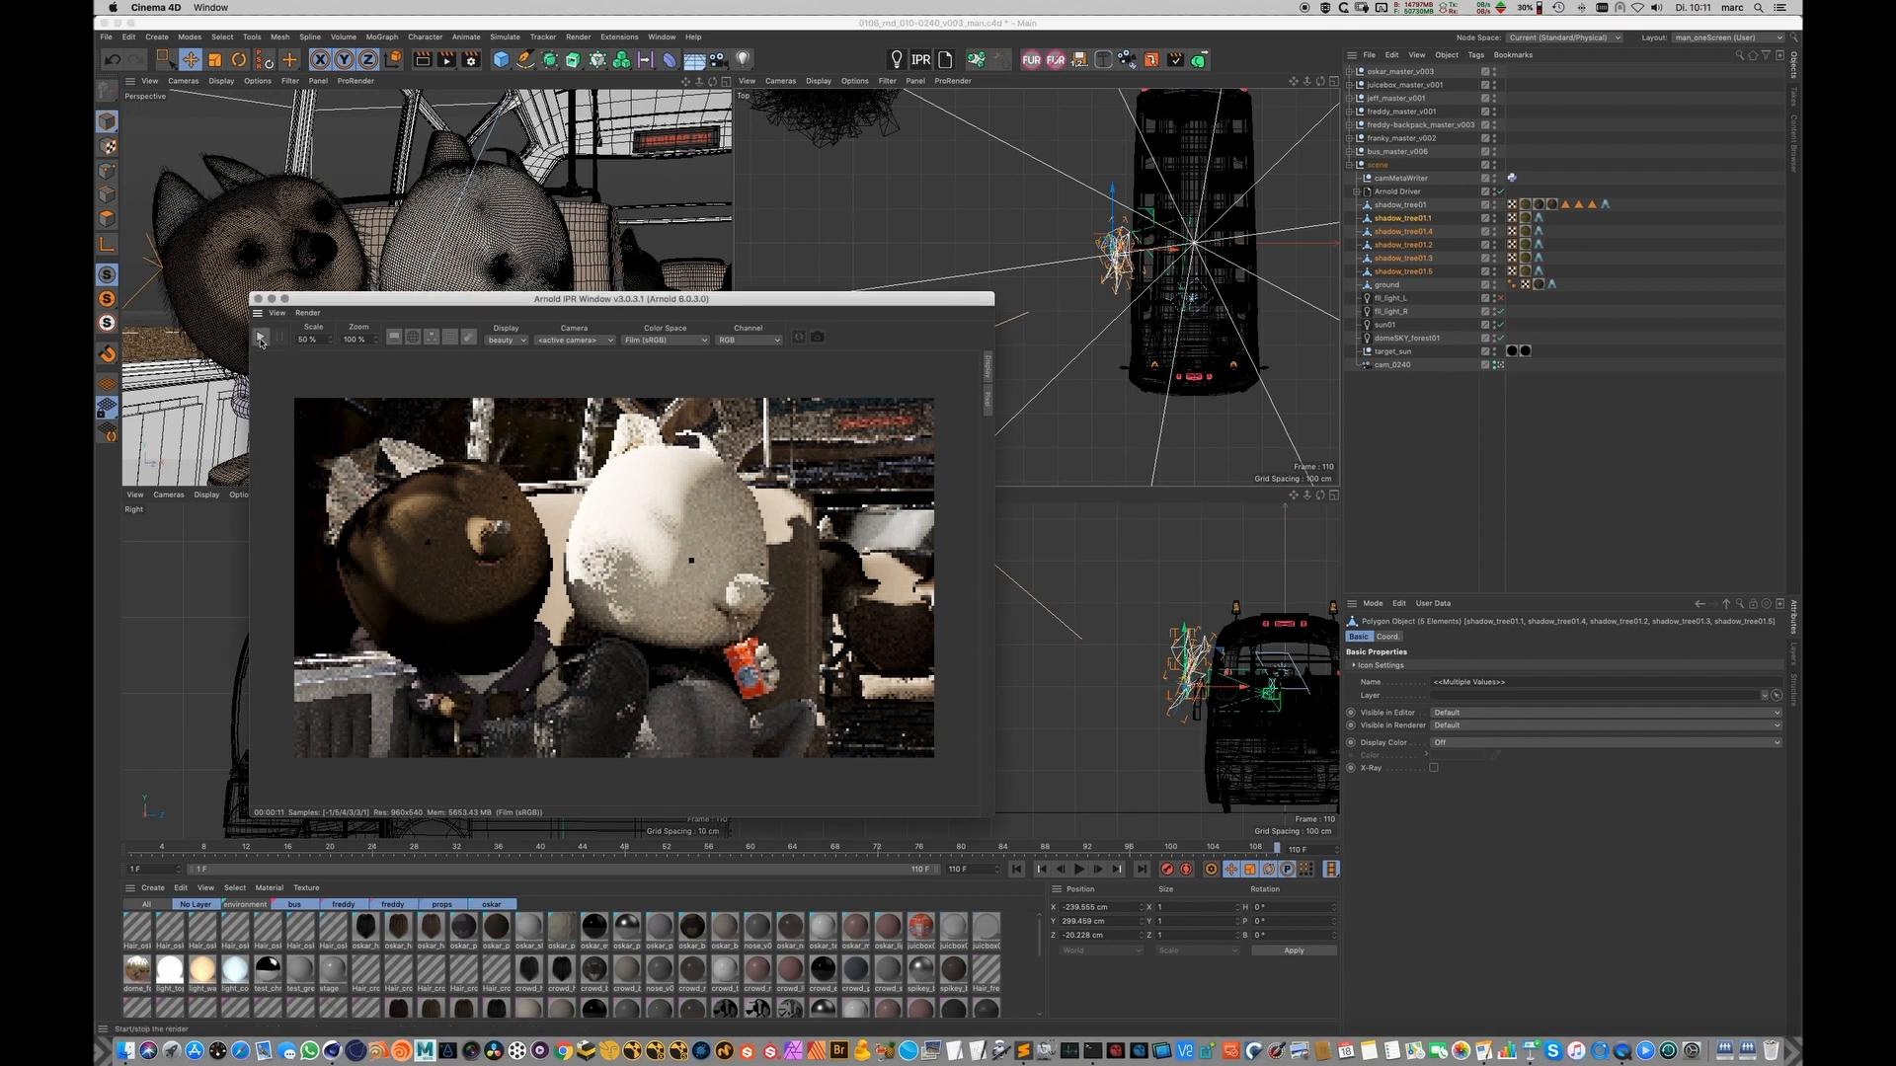
pyautogui.moveTo(415, 299); pyautogui.dragTo(463, 292)
pyautogui.click(1215, 849)
pyautogui.click(1216, 850)
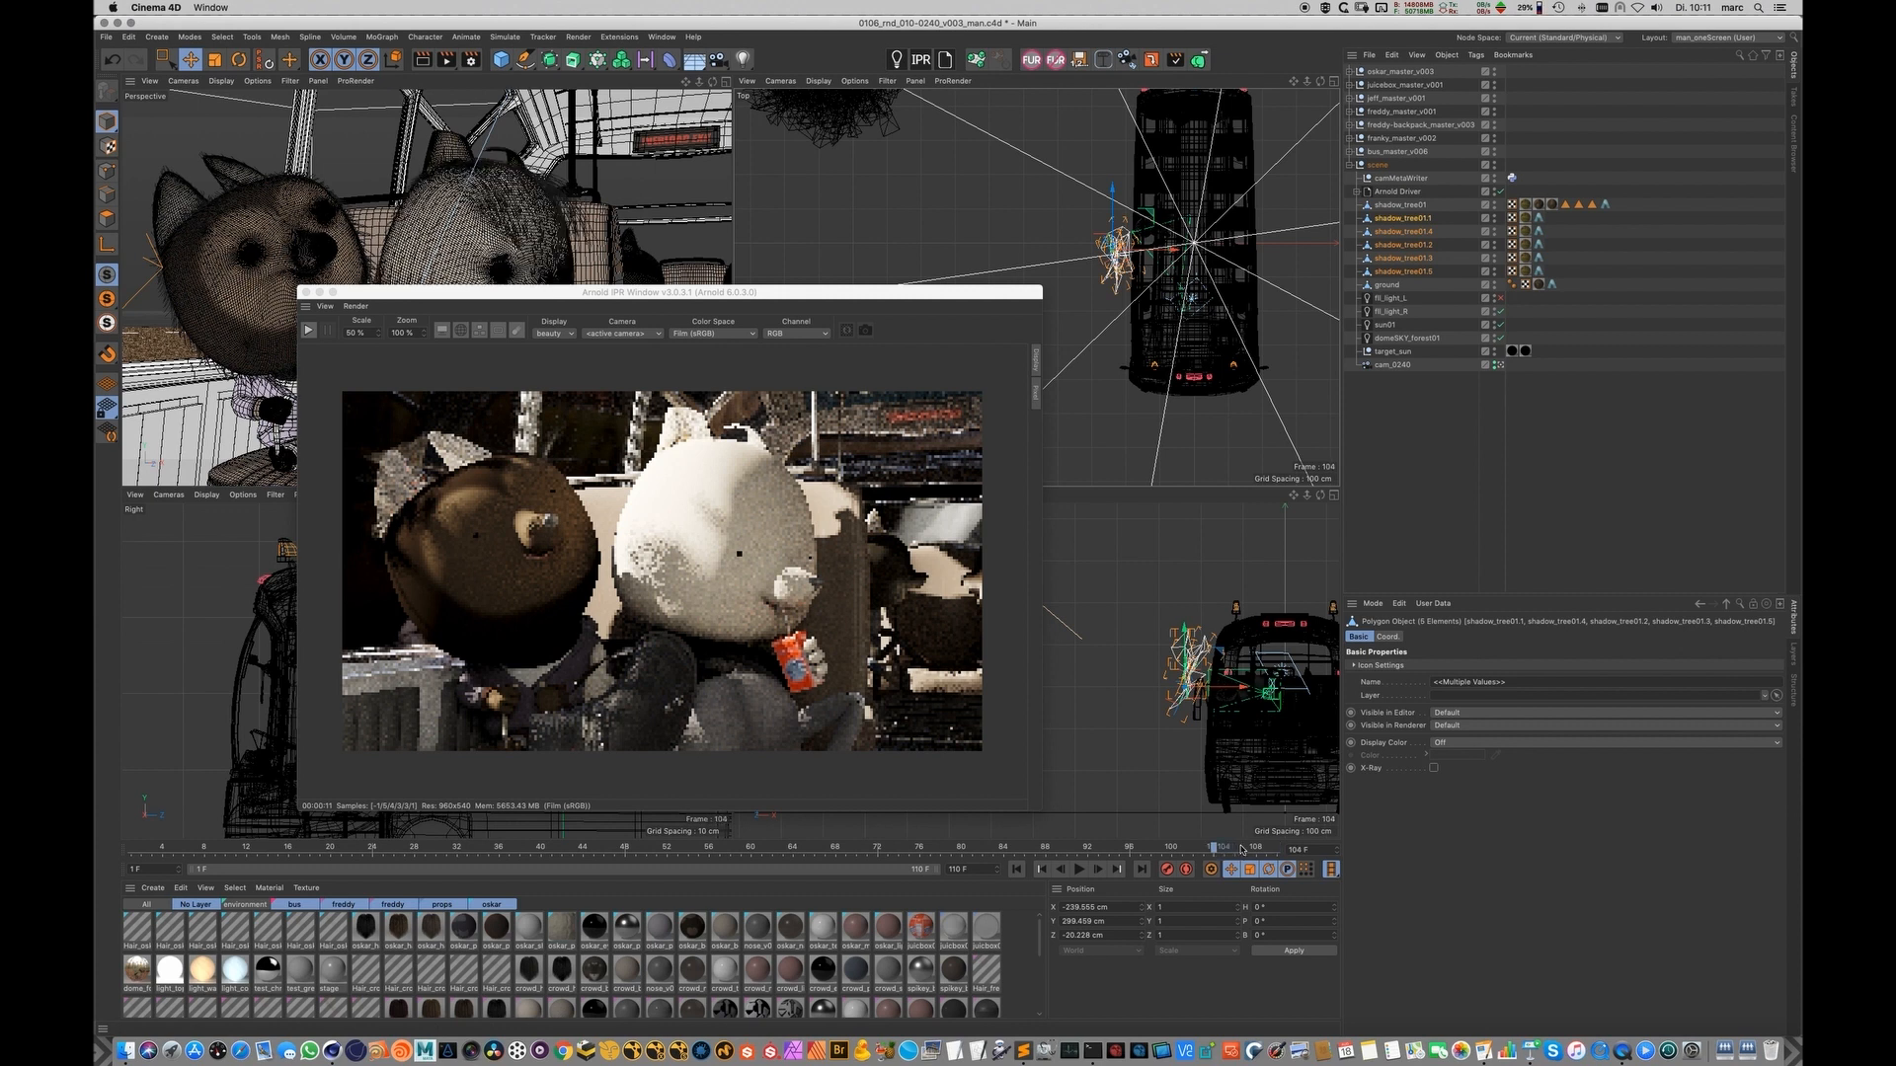
pyautogui.click(1143, 869)
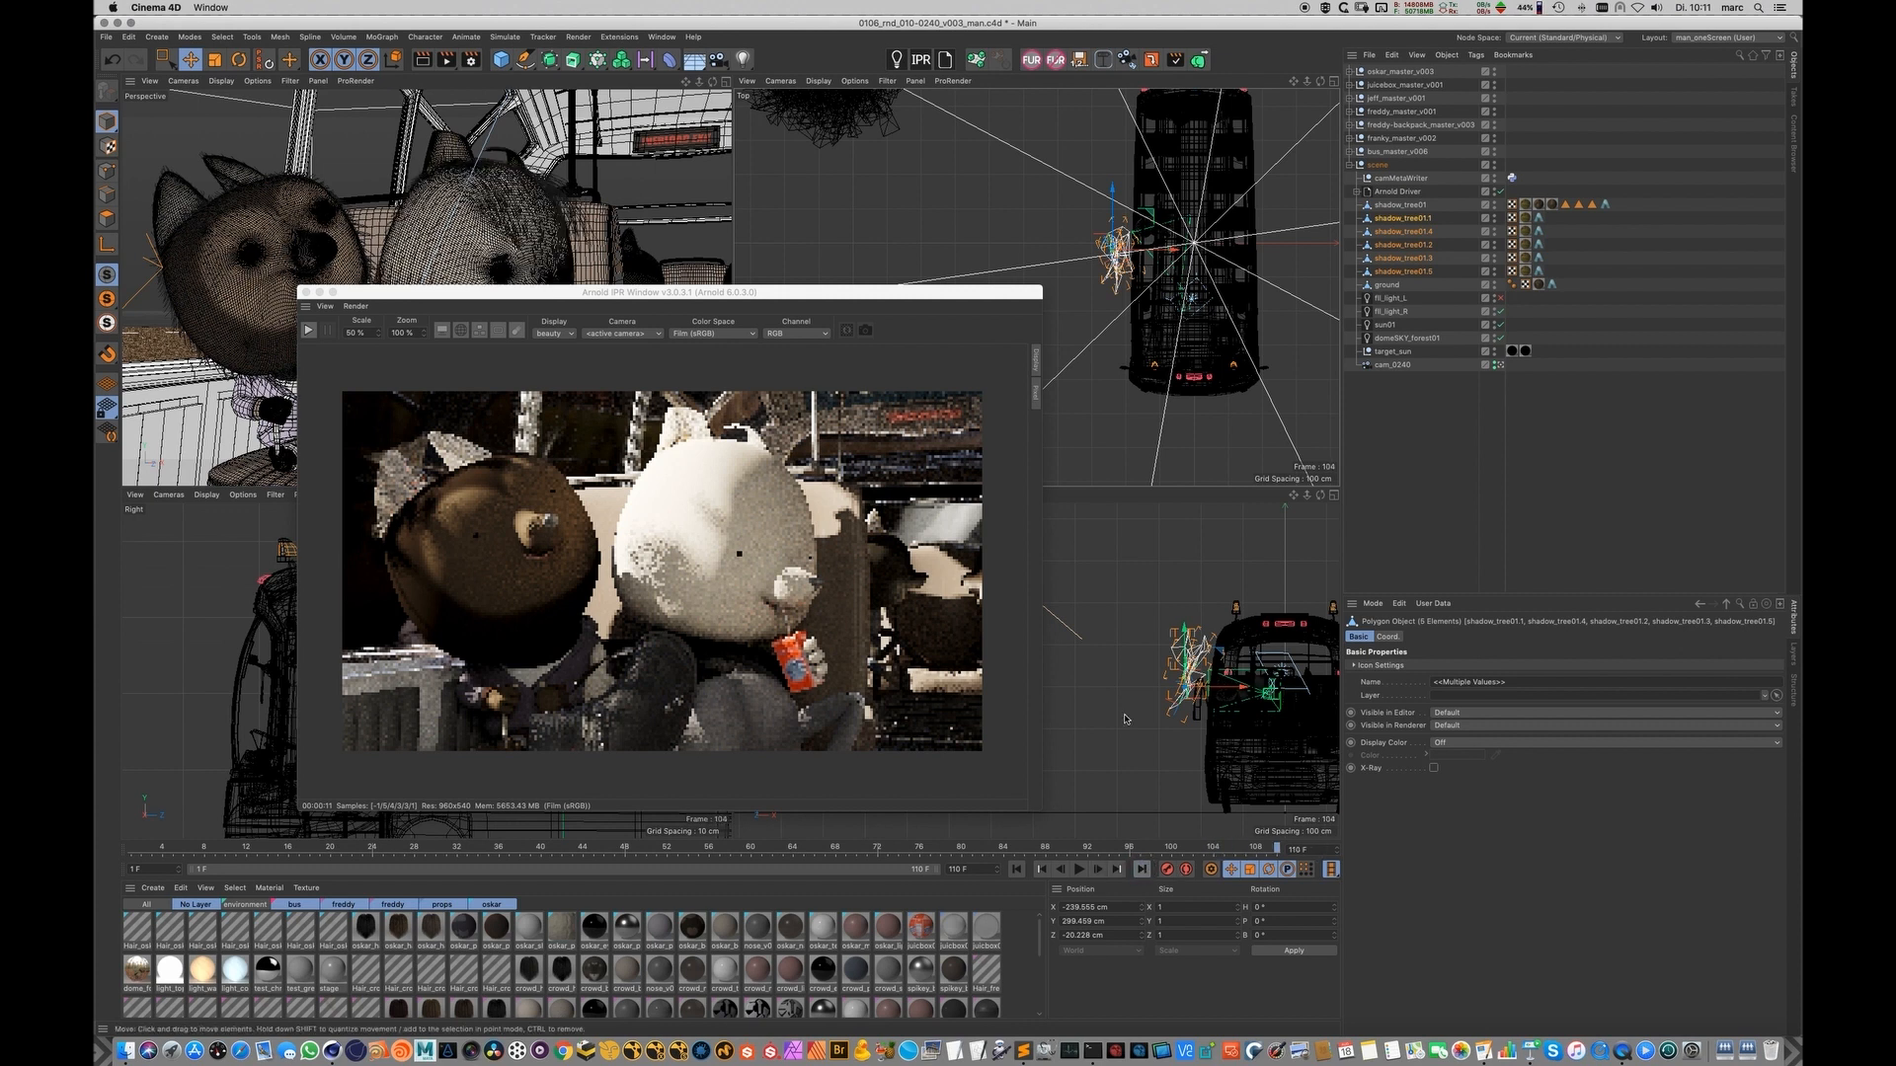
pyautogui.moveTo(495, 292); pyautogui.dragTo(573, 253)
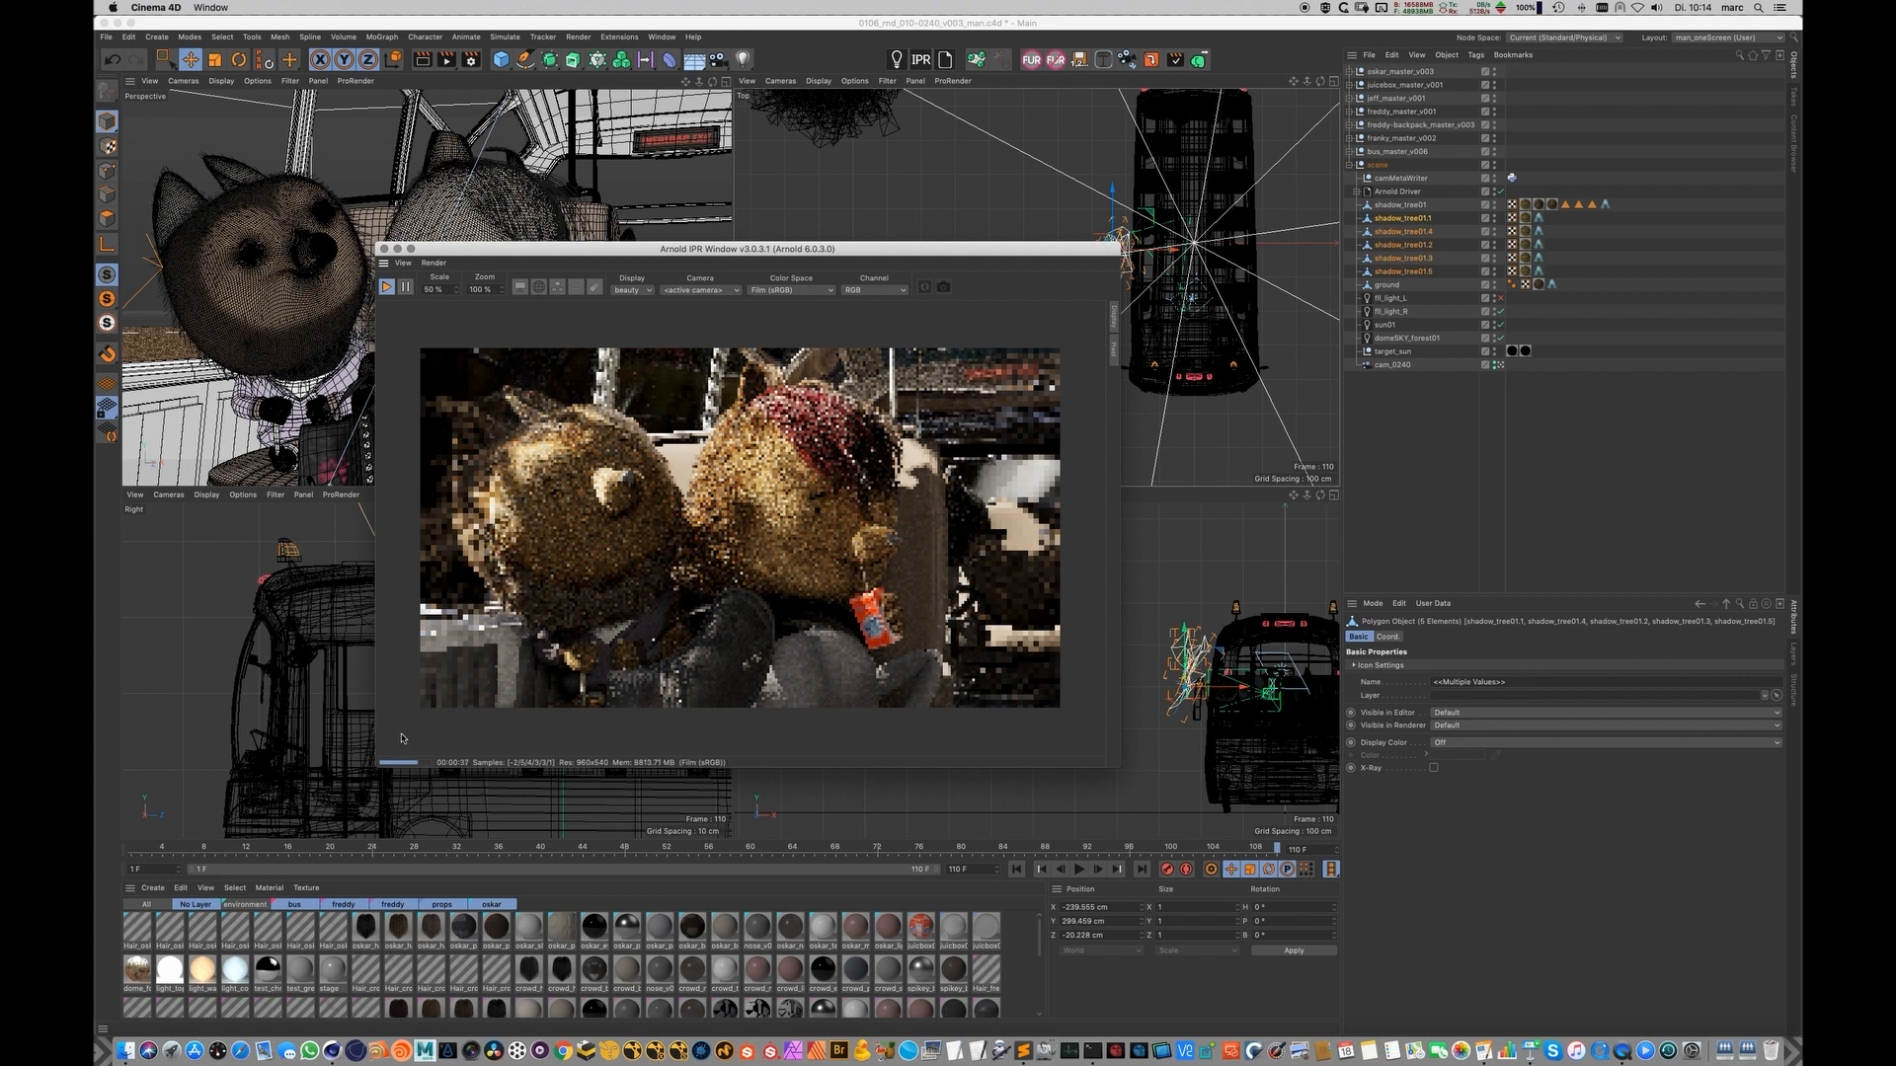
pyautogui.click(388, 291)
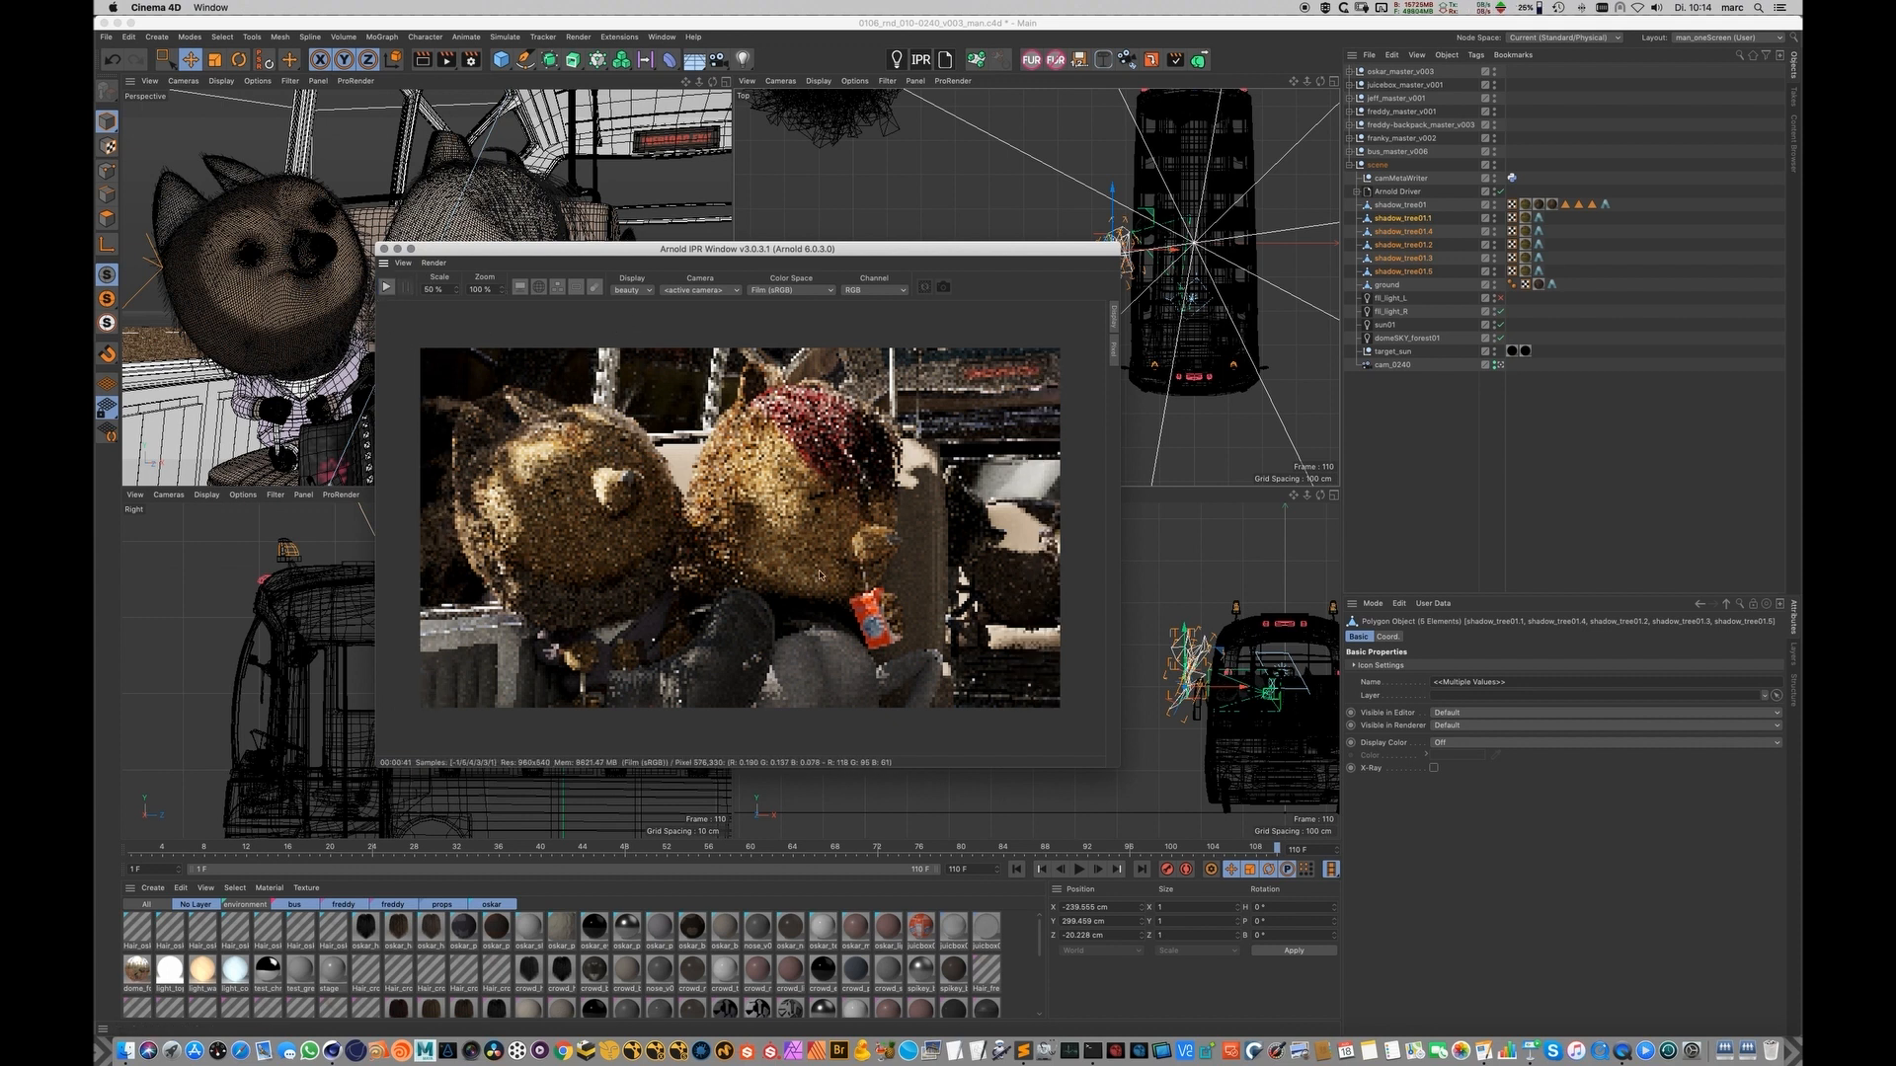
# Step: Switch to the Keynote presentation to view the finished image of the bus shot
pyautogui.press('super+Tab')
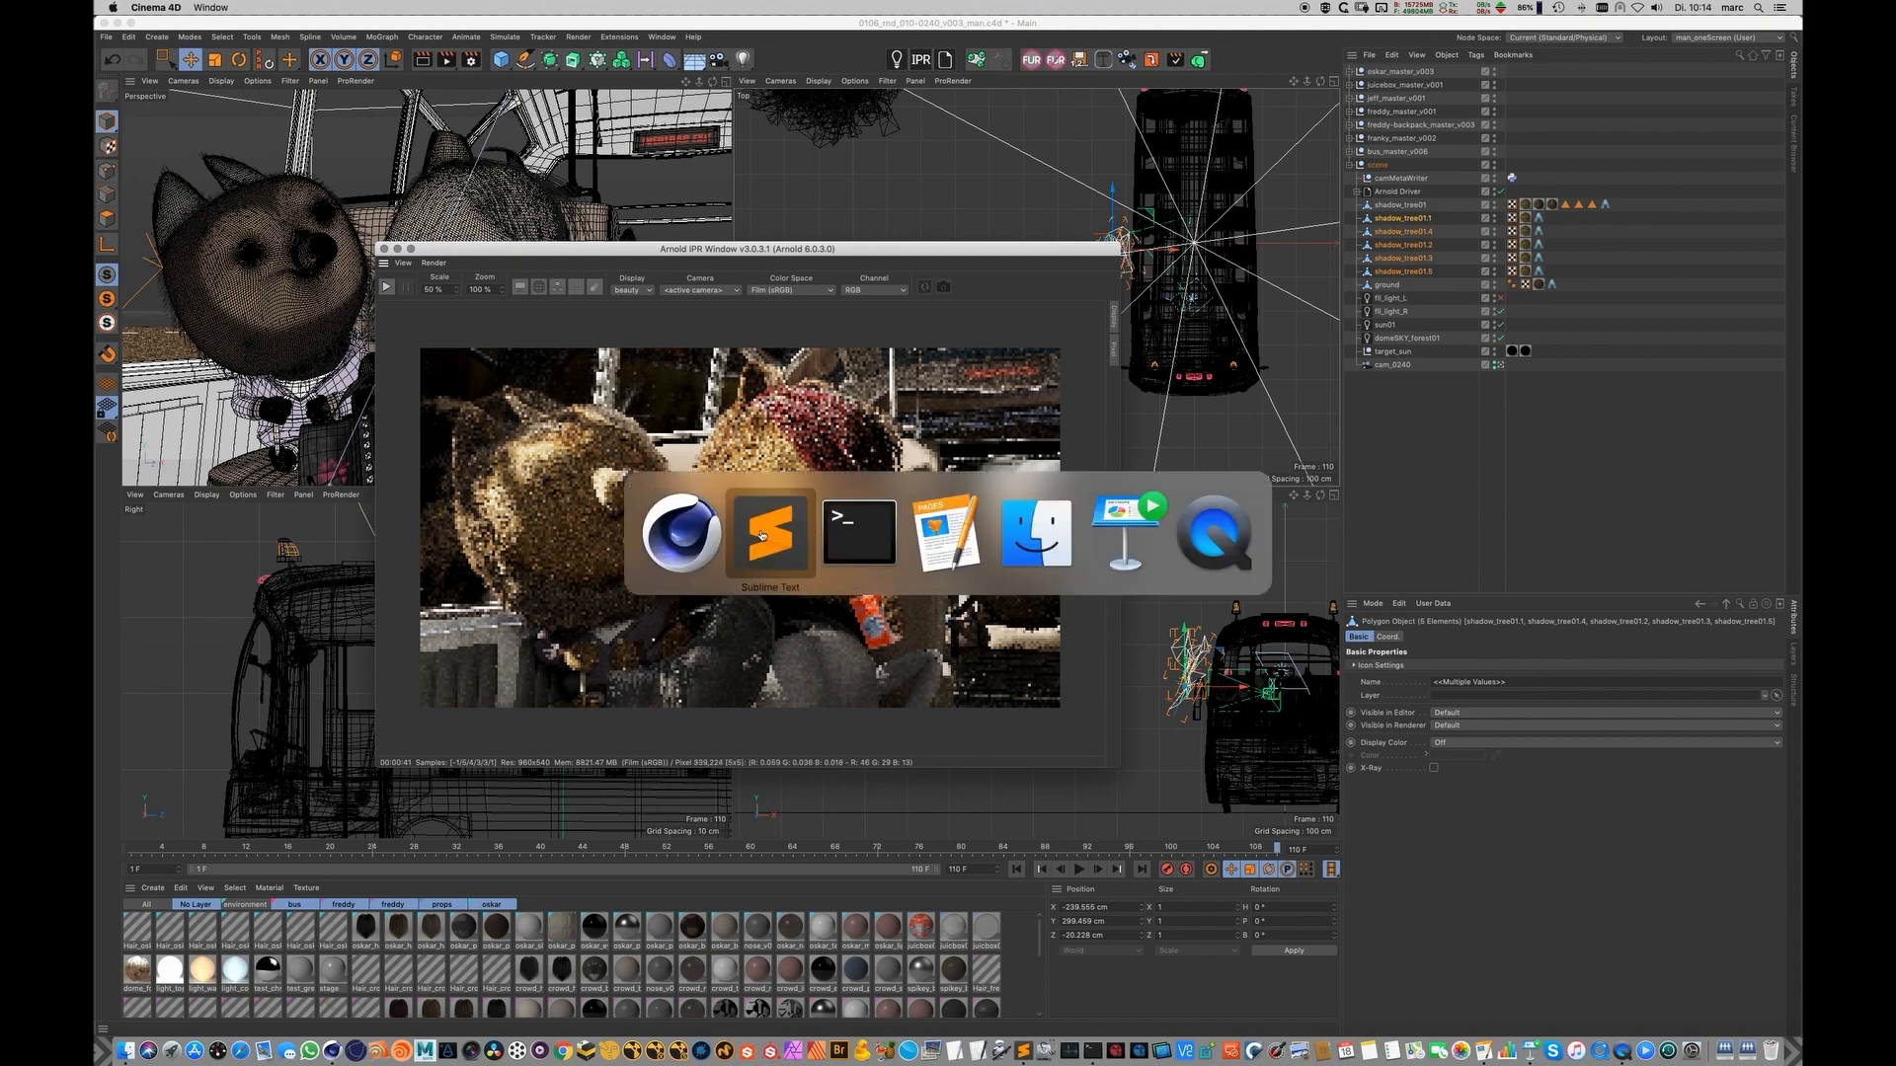
pyautogui.click(1125, 536)
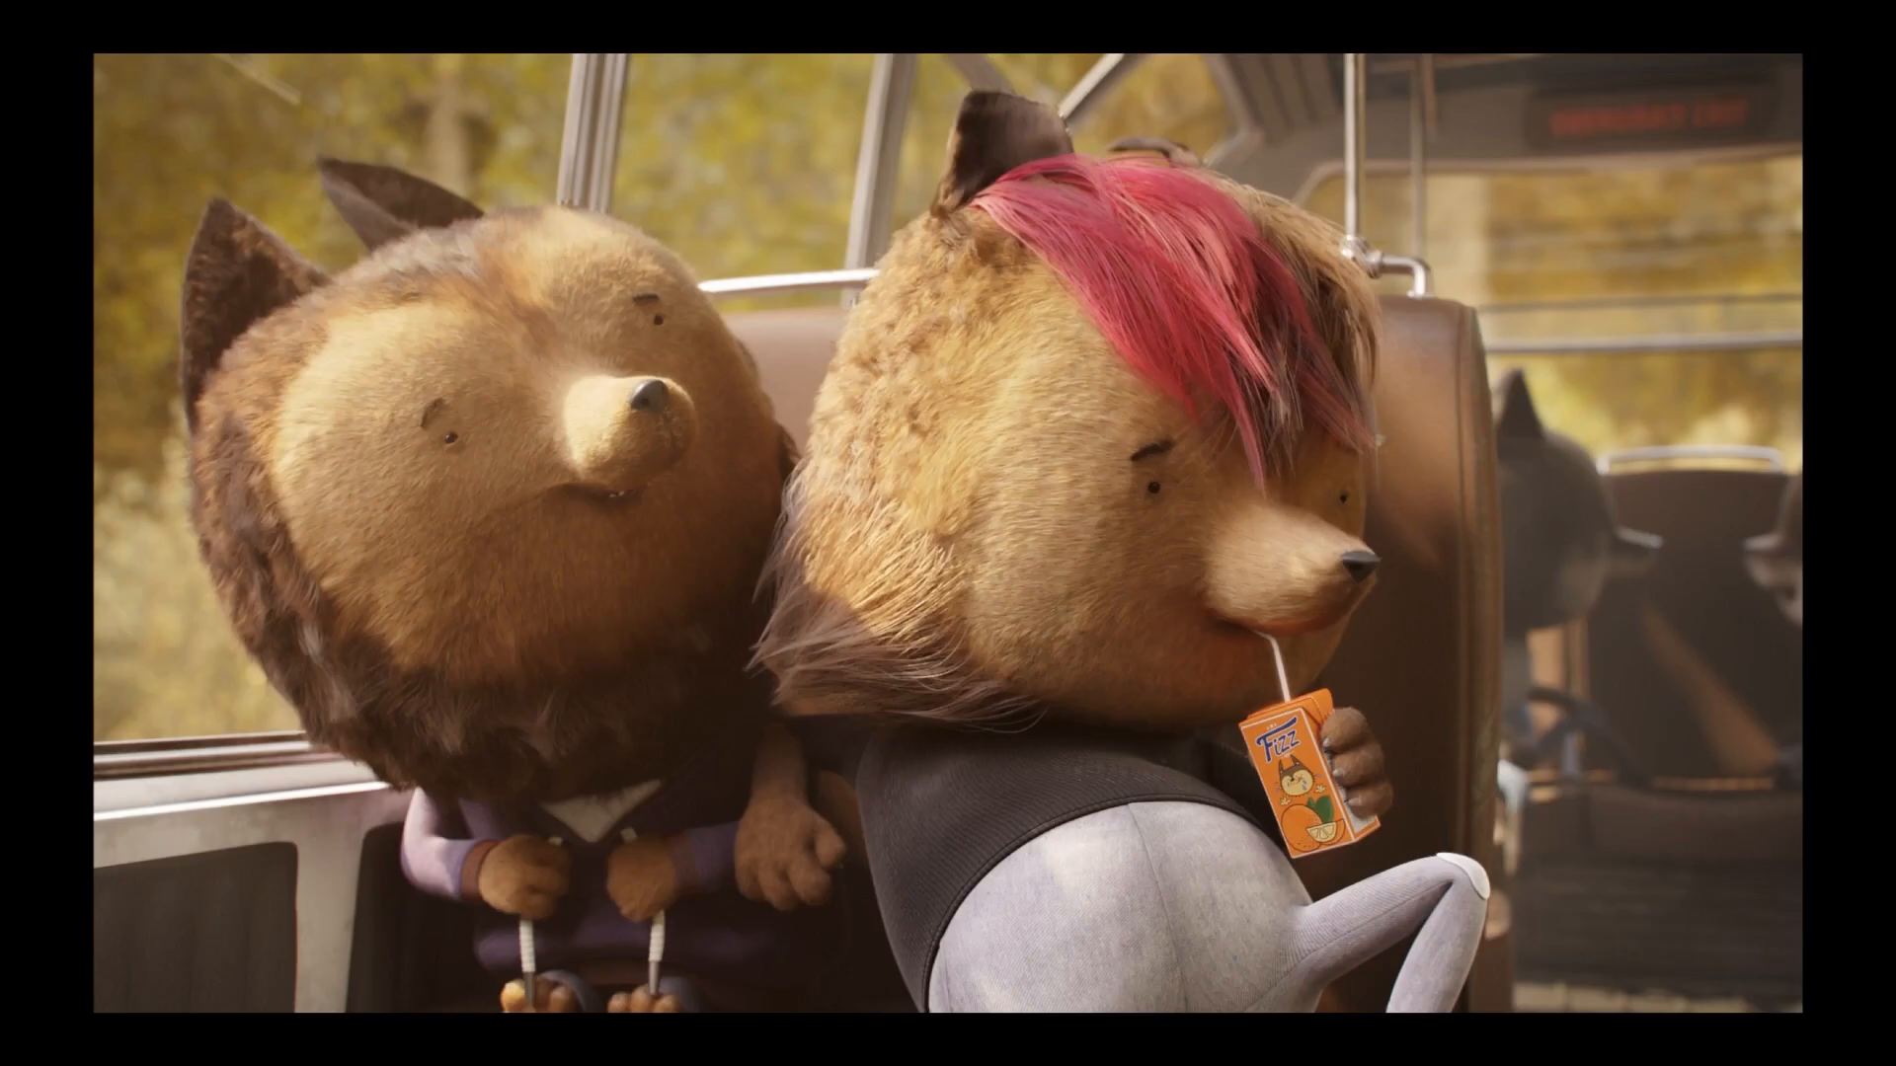
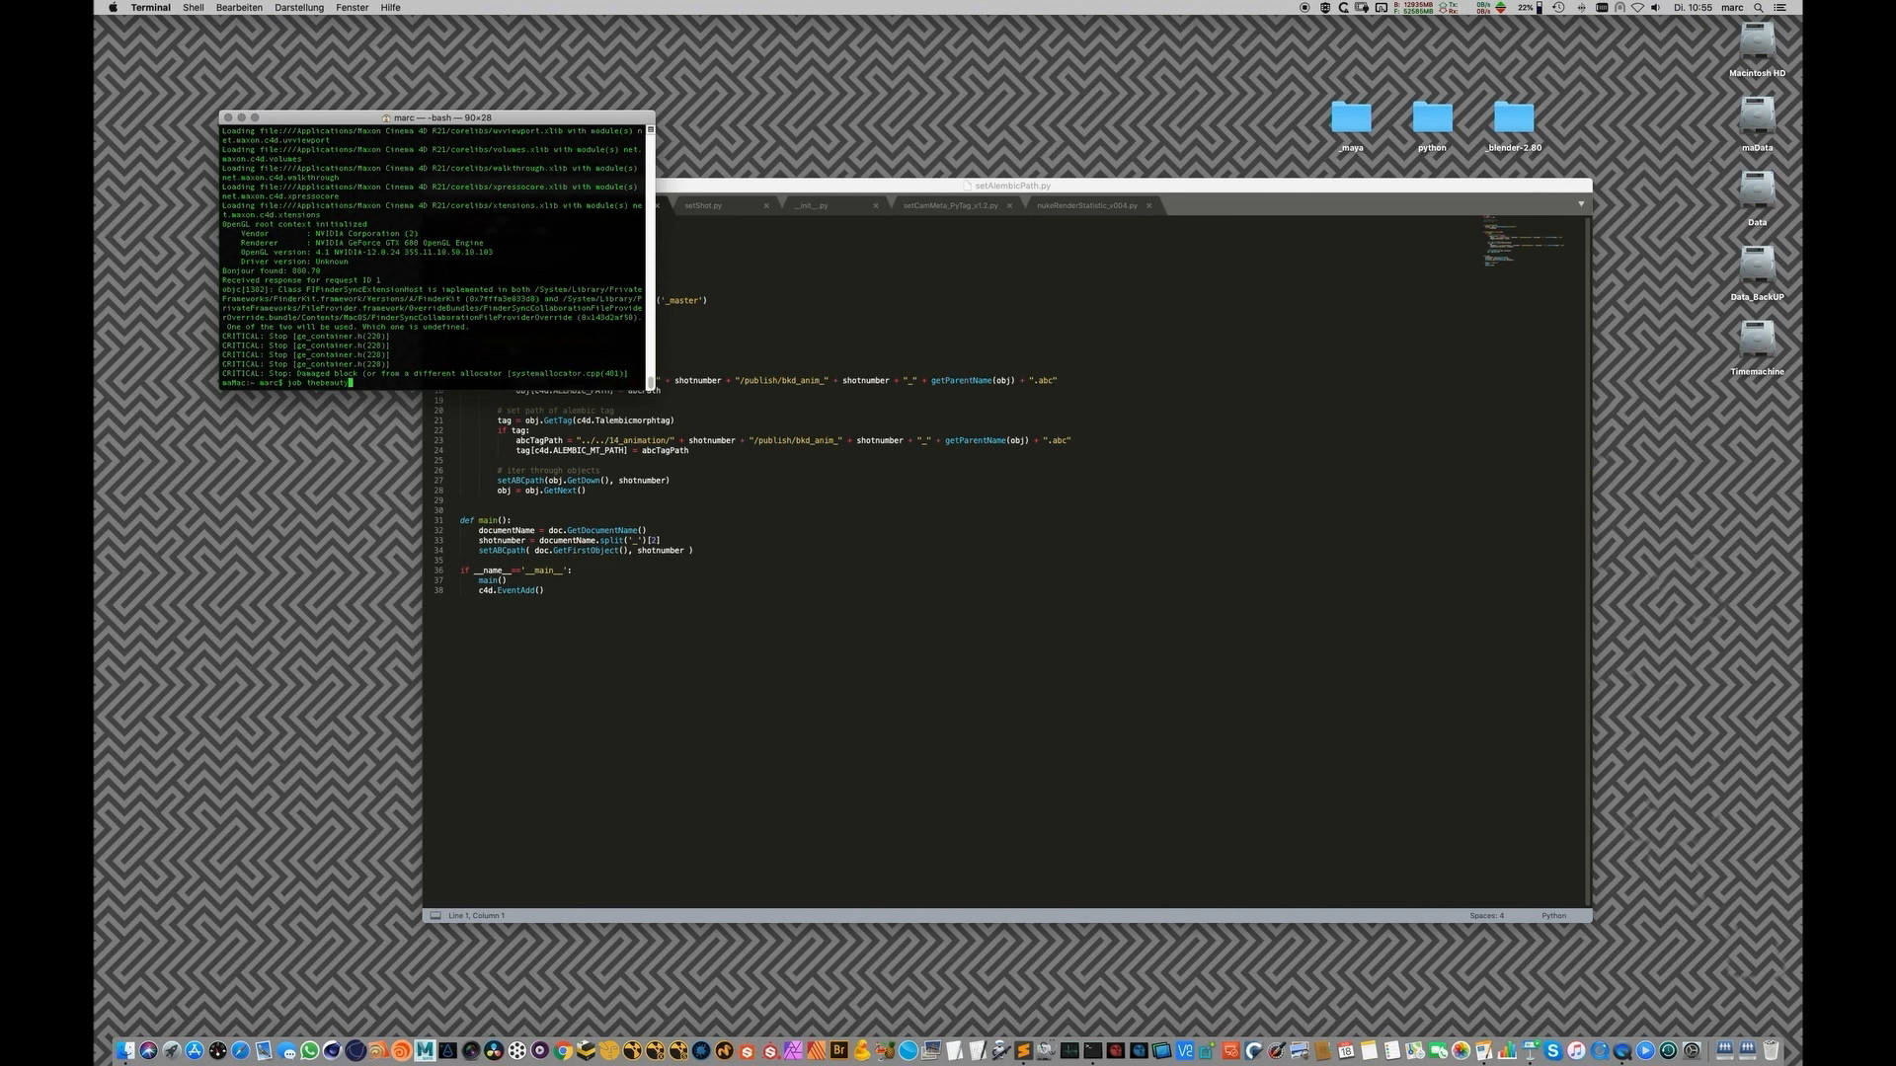
# Step: Launch Cinema 4D for the thebeauty job from Terminal and load rendering file v001 of shot 010-0060 with the Kitsu open script
pyautogui.write('d')
pyautogui.press('Return')
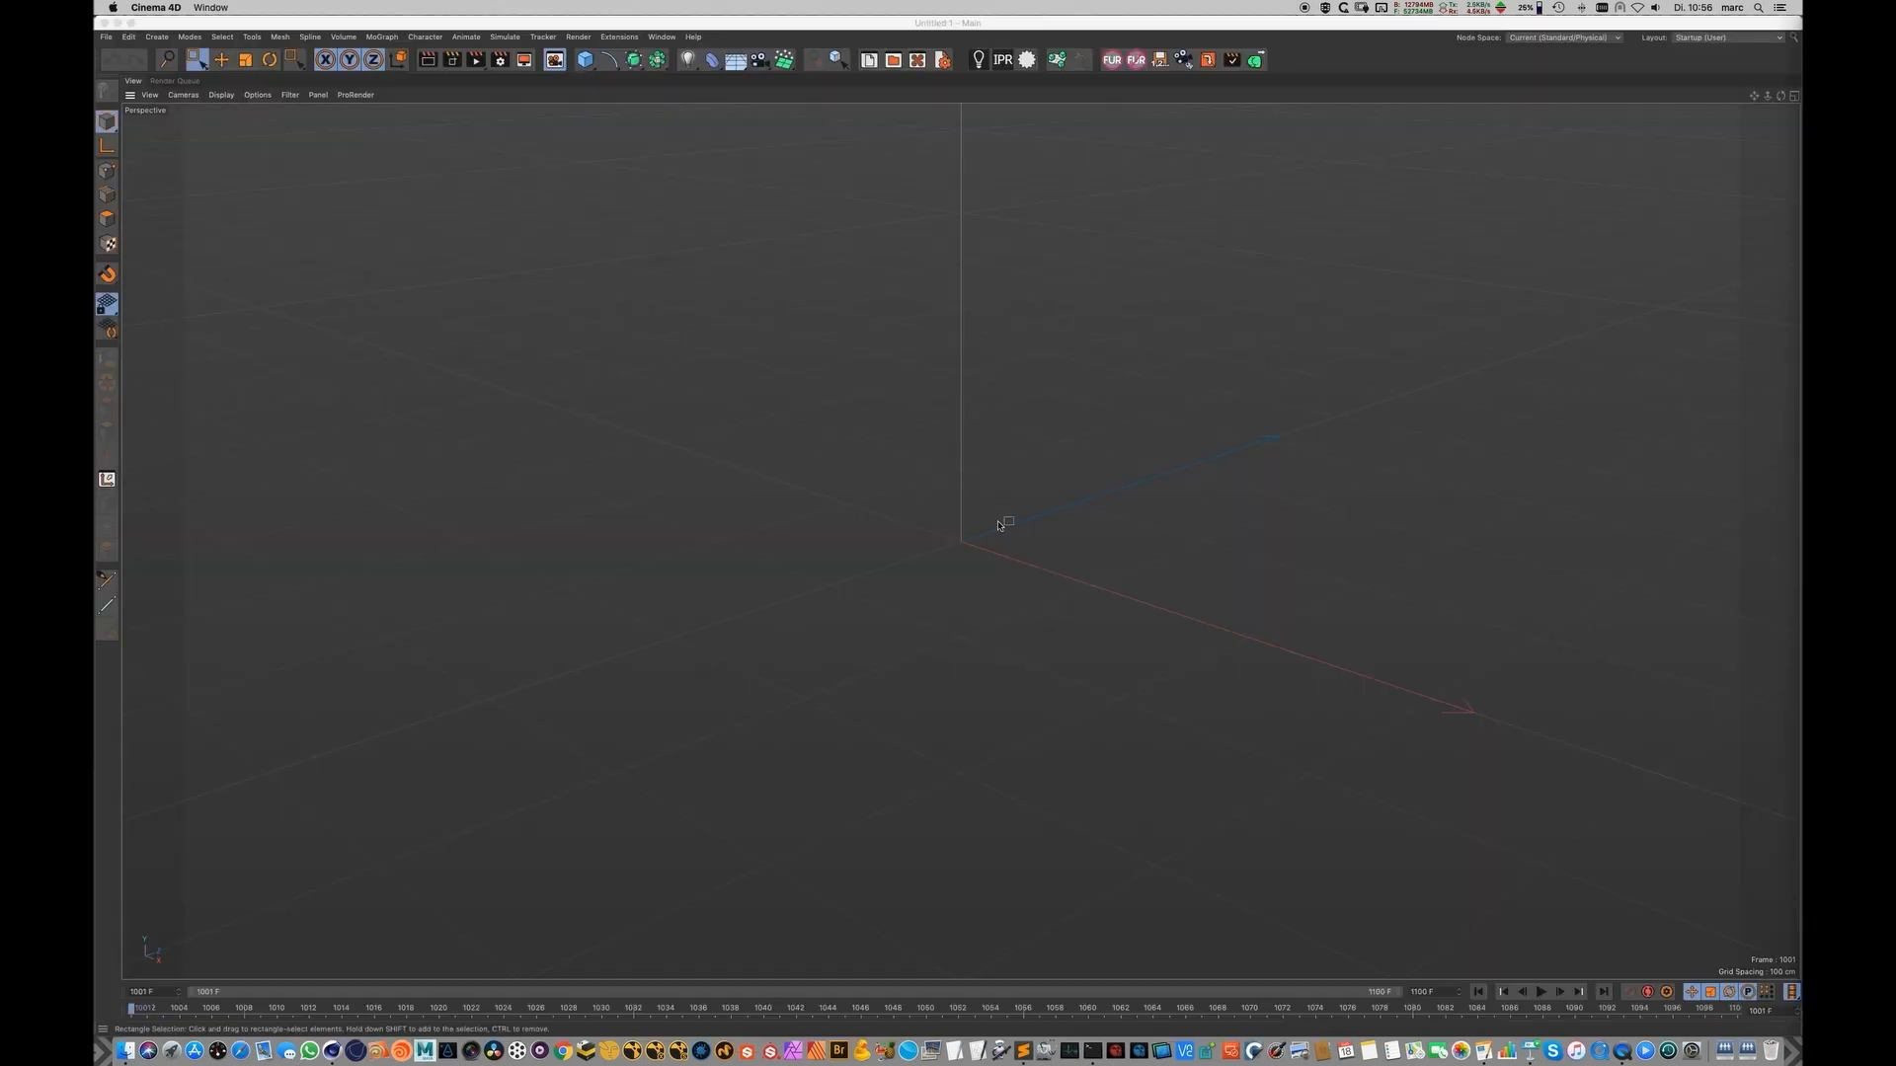
pyautogui.hotkey('shift', 'c')
pyautogui.write('ki')
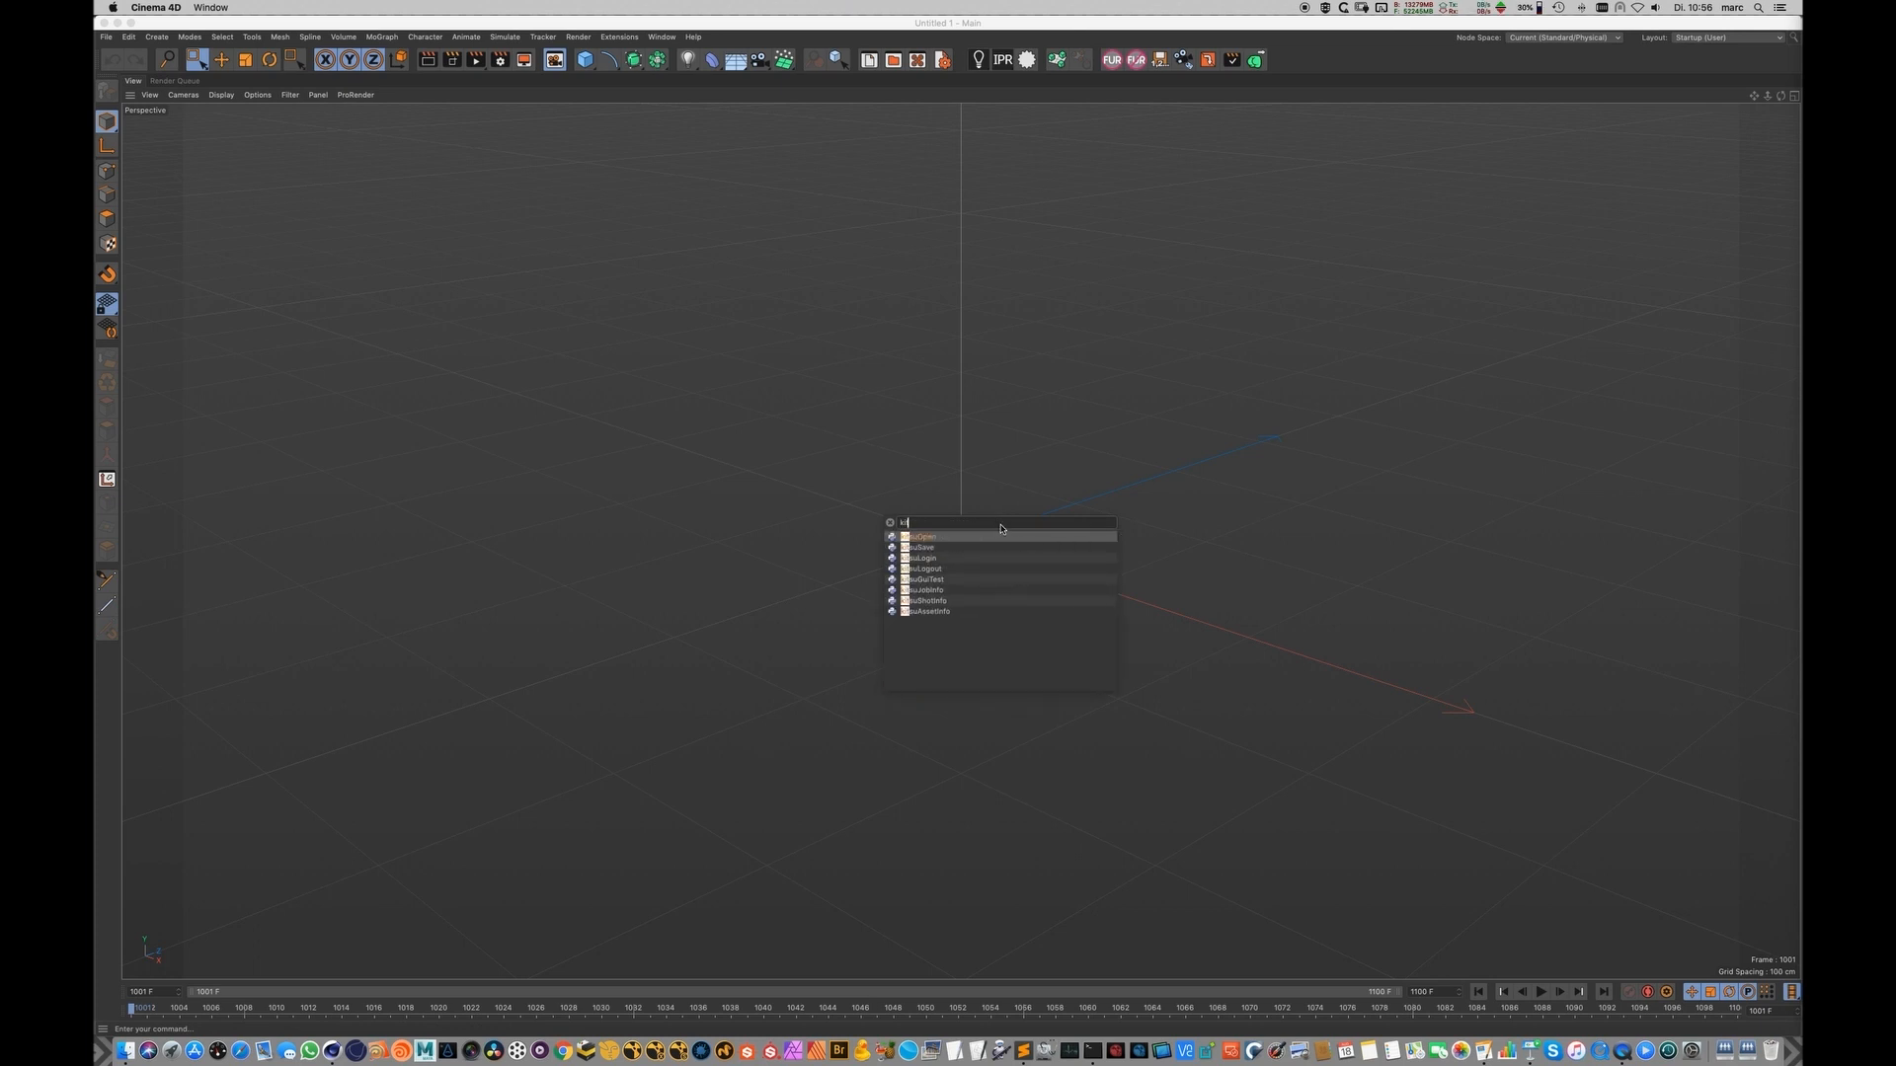
pyautogui.press('Return')
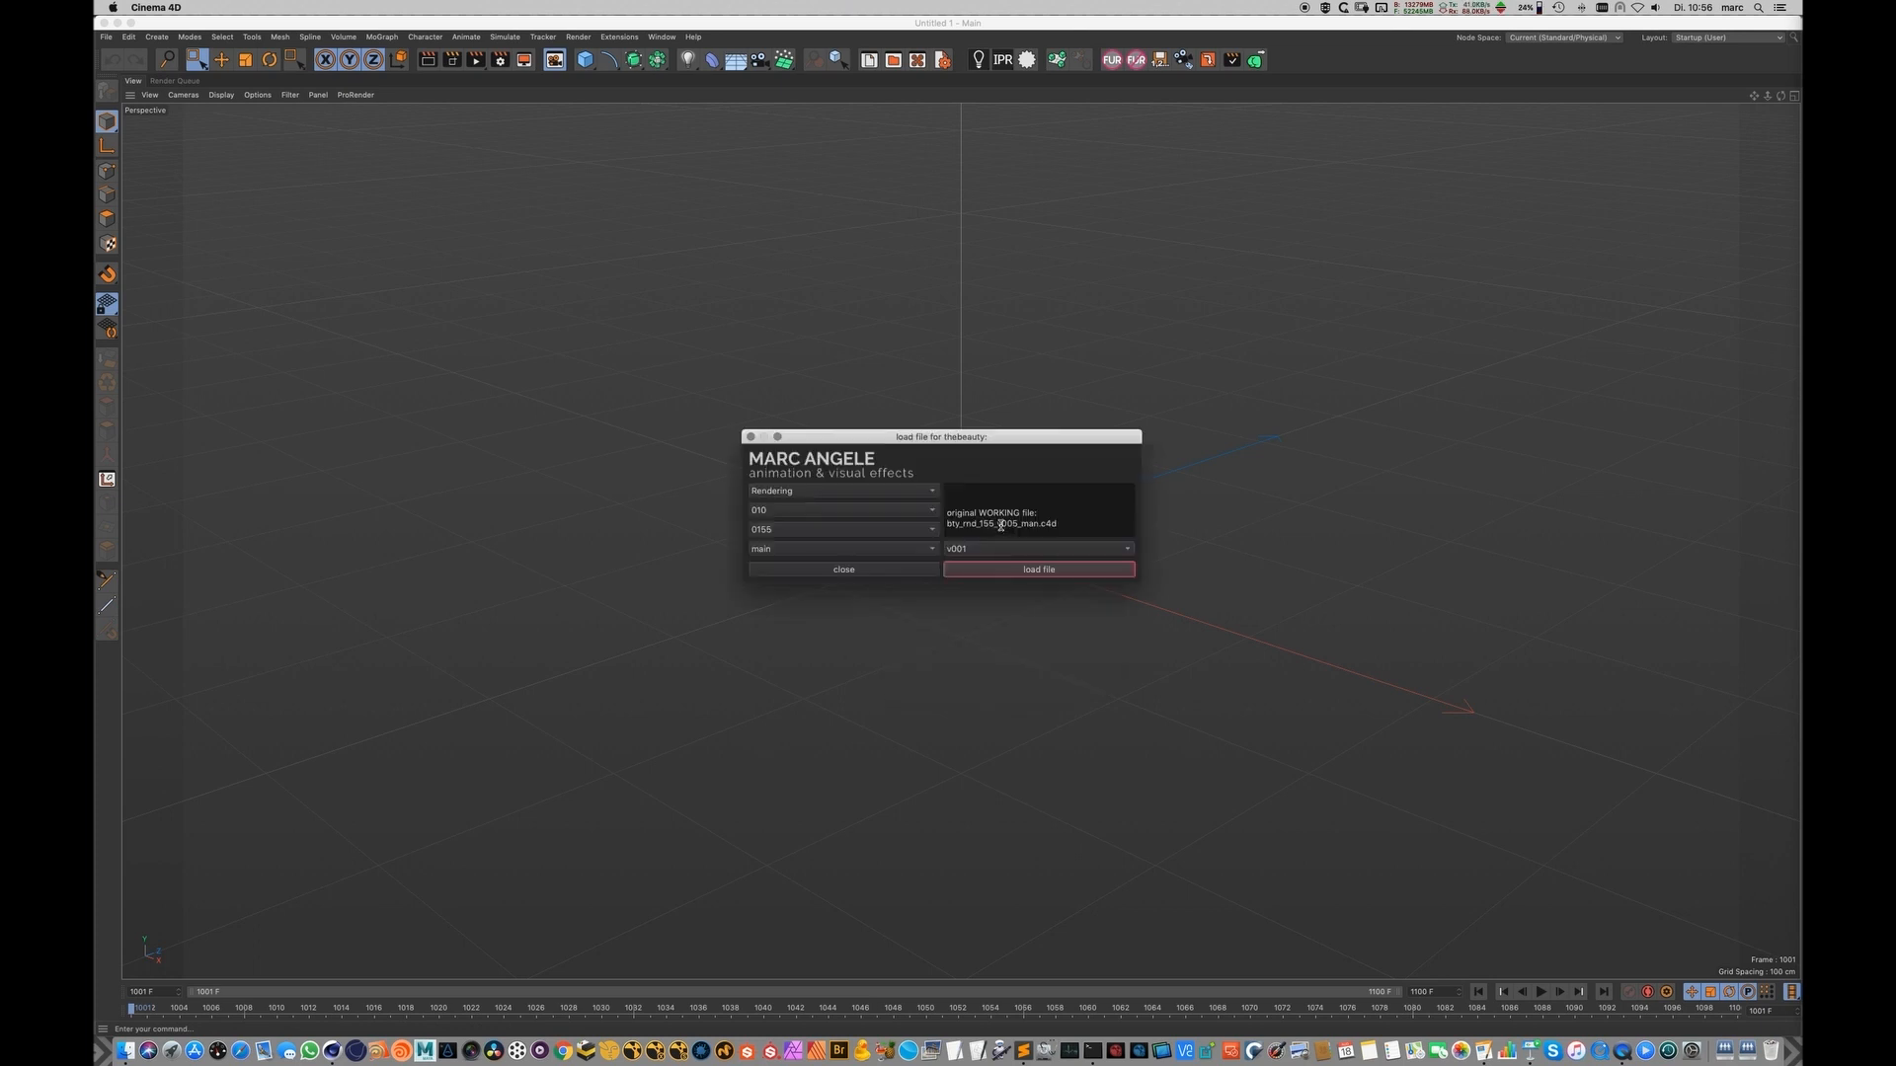
pyautogui.click(785, 530)
pyautogui.click(802, 507)
pyautogui.click(985, 578)
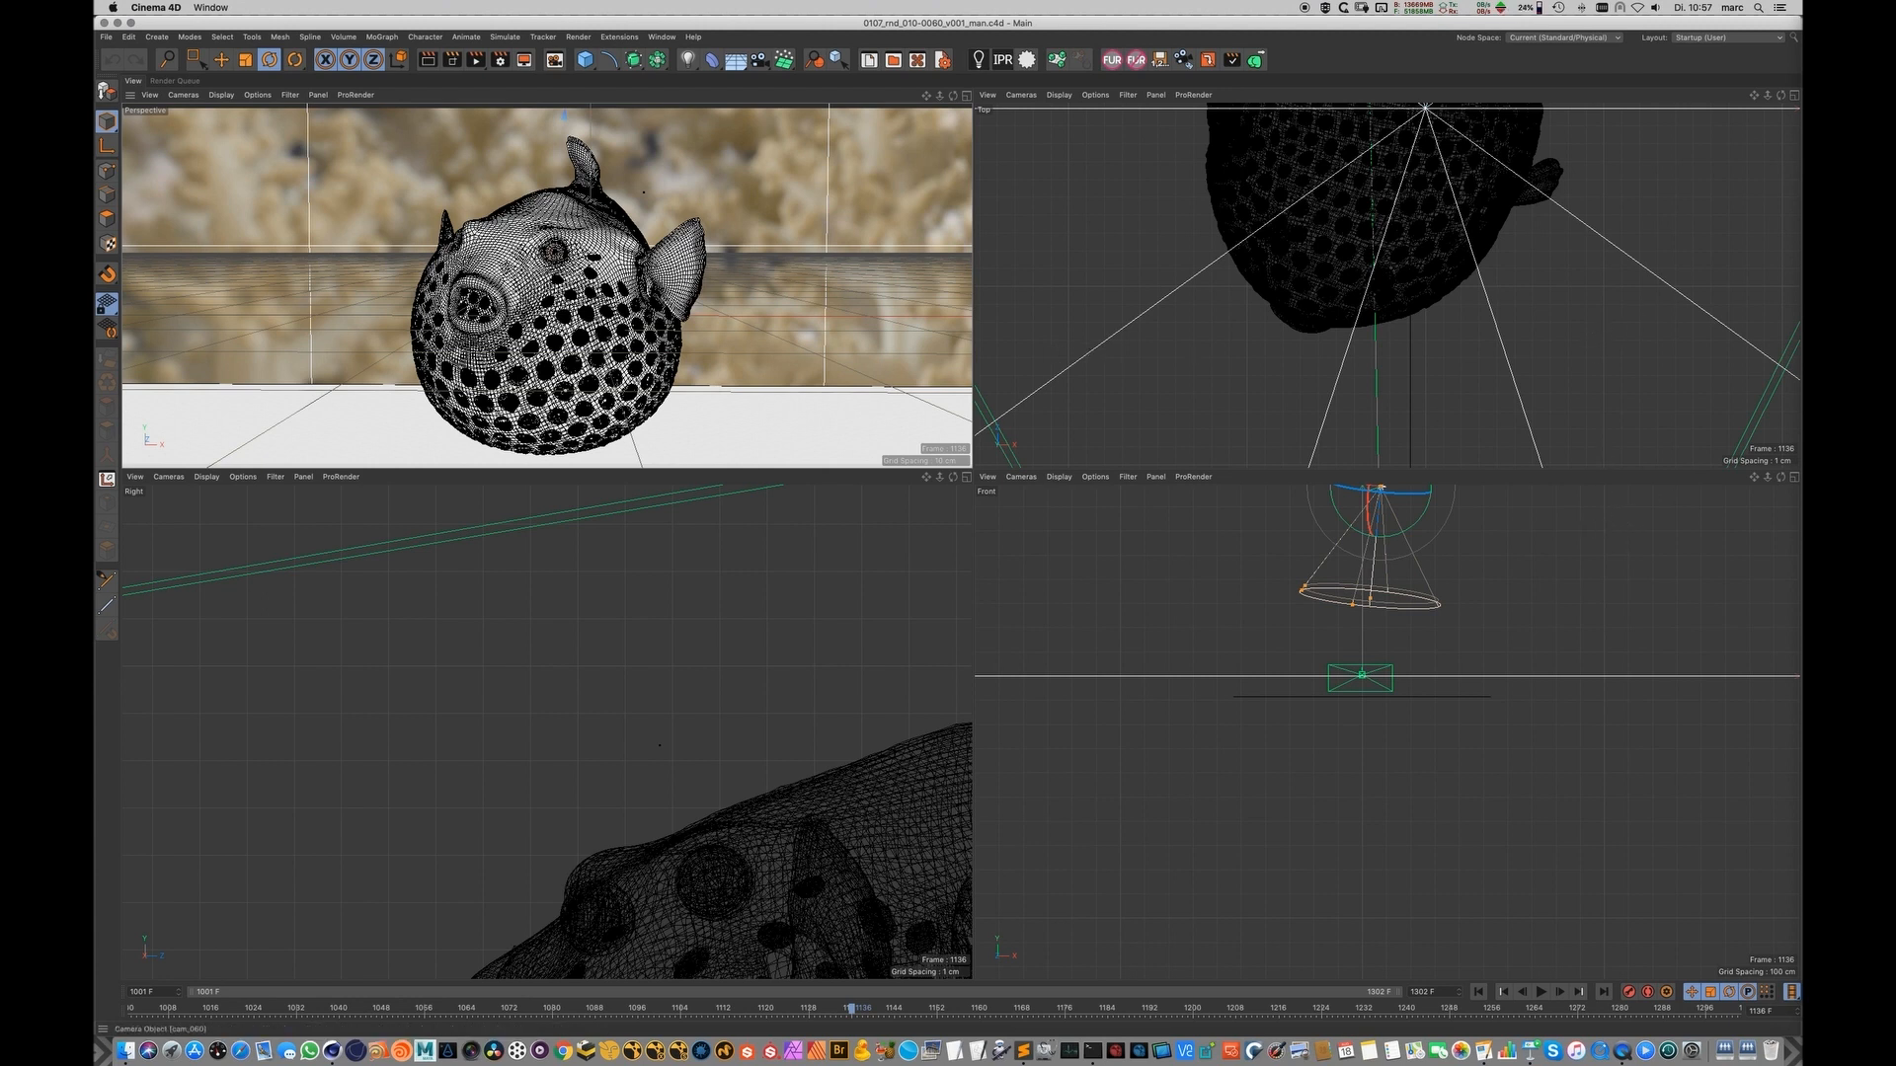
# Step: Switch the interface to the man_oneScreen layout and look over the bubblefish and its floor from above
pyautogui.click(1698, 38)
pyautogui.click(1708, 124)
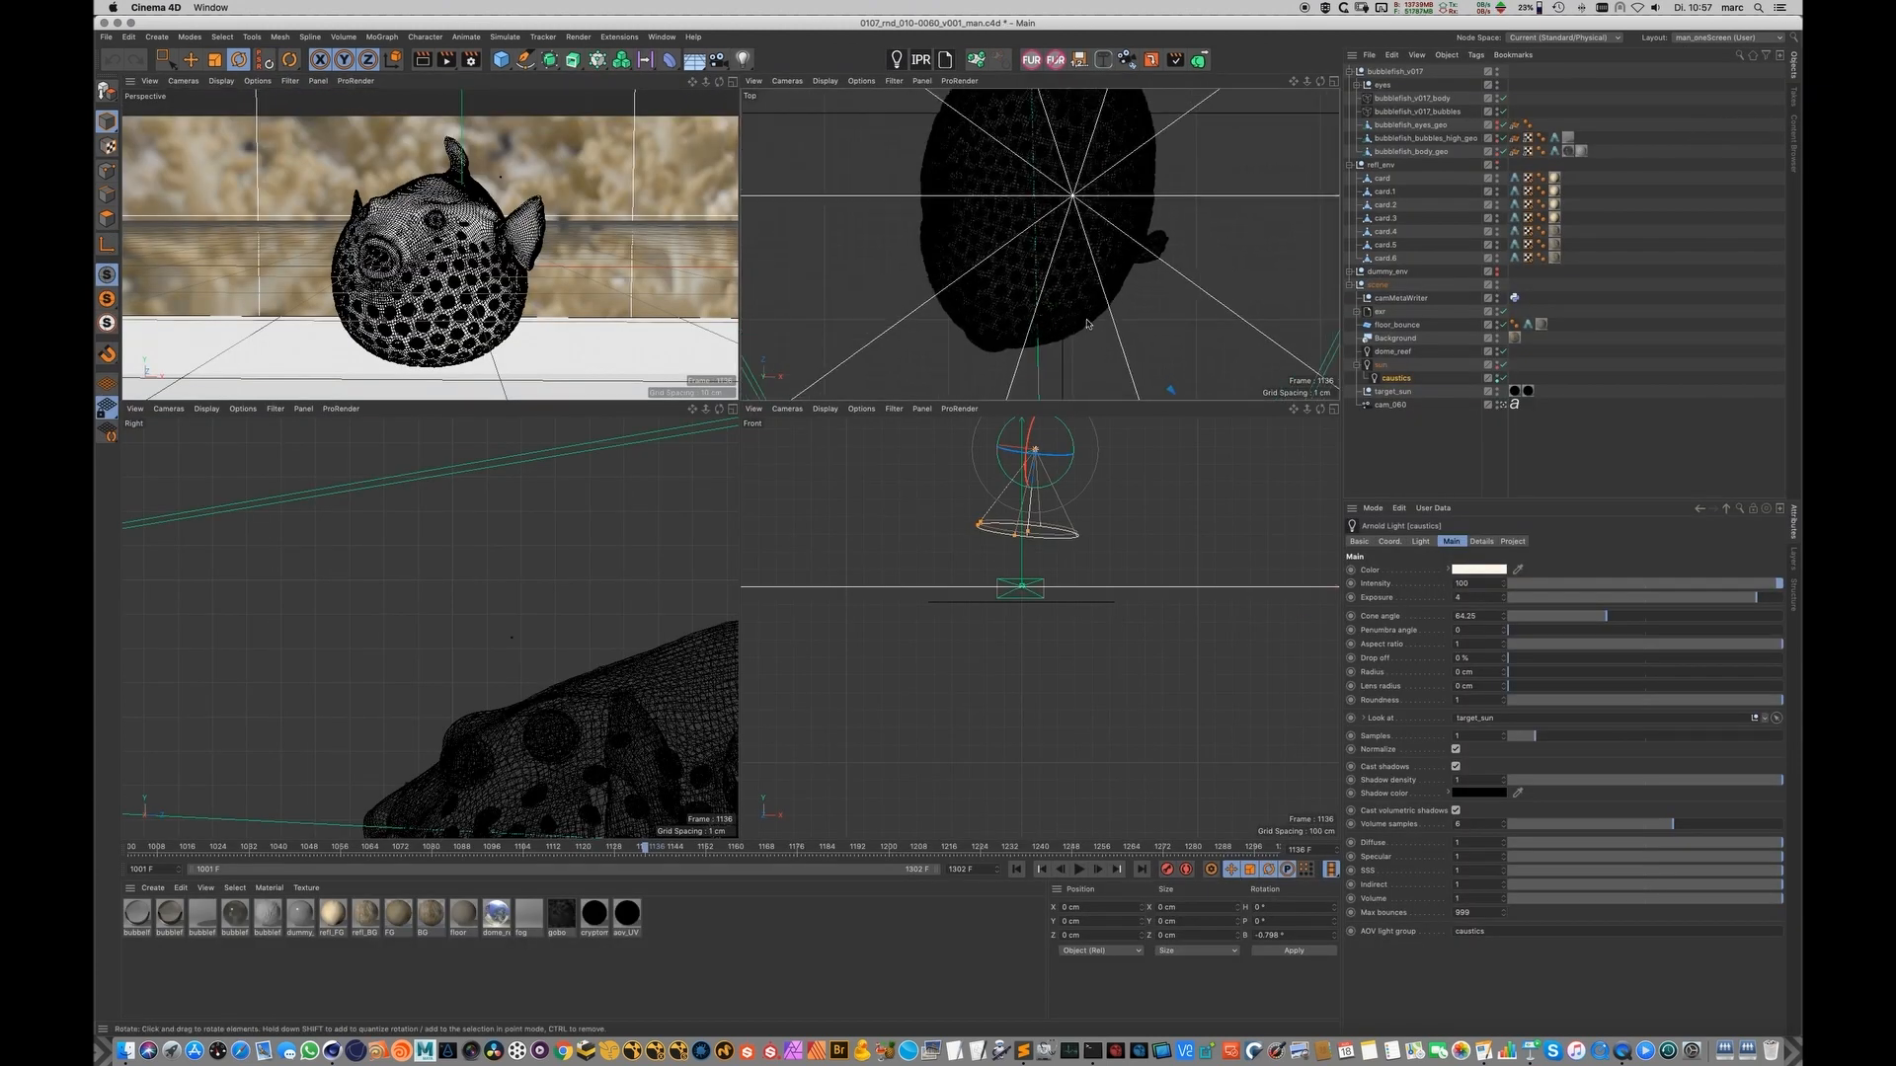
pyautogui.keyDown('alt'); pyautogui.moveTo(513, 206); pyautogui.dragTo(312, 278, button='right'); pyautogui.keyUp('alt')
pyautogui.keyDown('alt'); pyautogui.moveTo(512, 205); pyautogui.dragTo(594, 119); pyautogui.keyUp('alt')
pyautogui.keyDown('alt'); pyautogui.moveTo(548, 229); pyautogui.dragTo(468, 321, button='middle'); pyautogui.keyUp('alt')
pyautogui.keyDown('alt'); pyautogui.moveTo(468, 322); pyautogui.dragTo(508, 316, button='right'); pyautogui.keyUp('alt')
pyautogui.keyDown('alt'); pyautogui.moveTo(468, 322); pyautogui.dragTo(472, 310); pyautogui.keyUp('alt')
pyautogui.keyDown('alt'); pyautogui.moveTo(461, 334); pyautogui.dragTo(545, 314, button='right'); pyautogui.keyUp('alt')
pyautogui.keyDown('alt'); pyautogui.moveTo(461, 333); pyautogui.dragTo(540, 328); pyautogui.keyUp('alt')
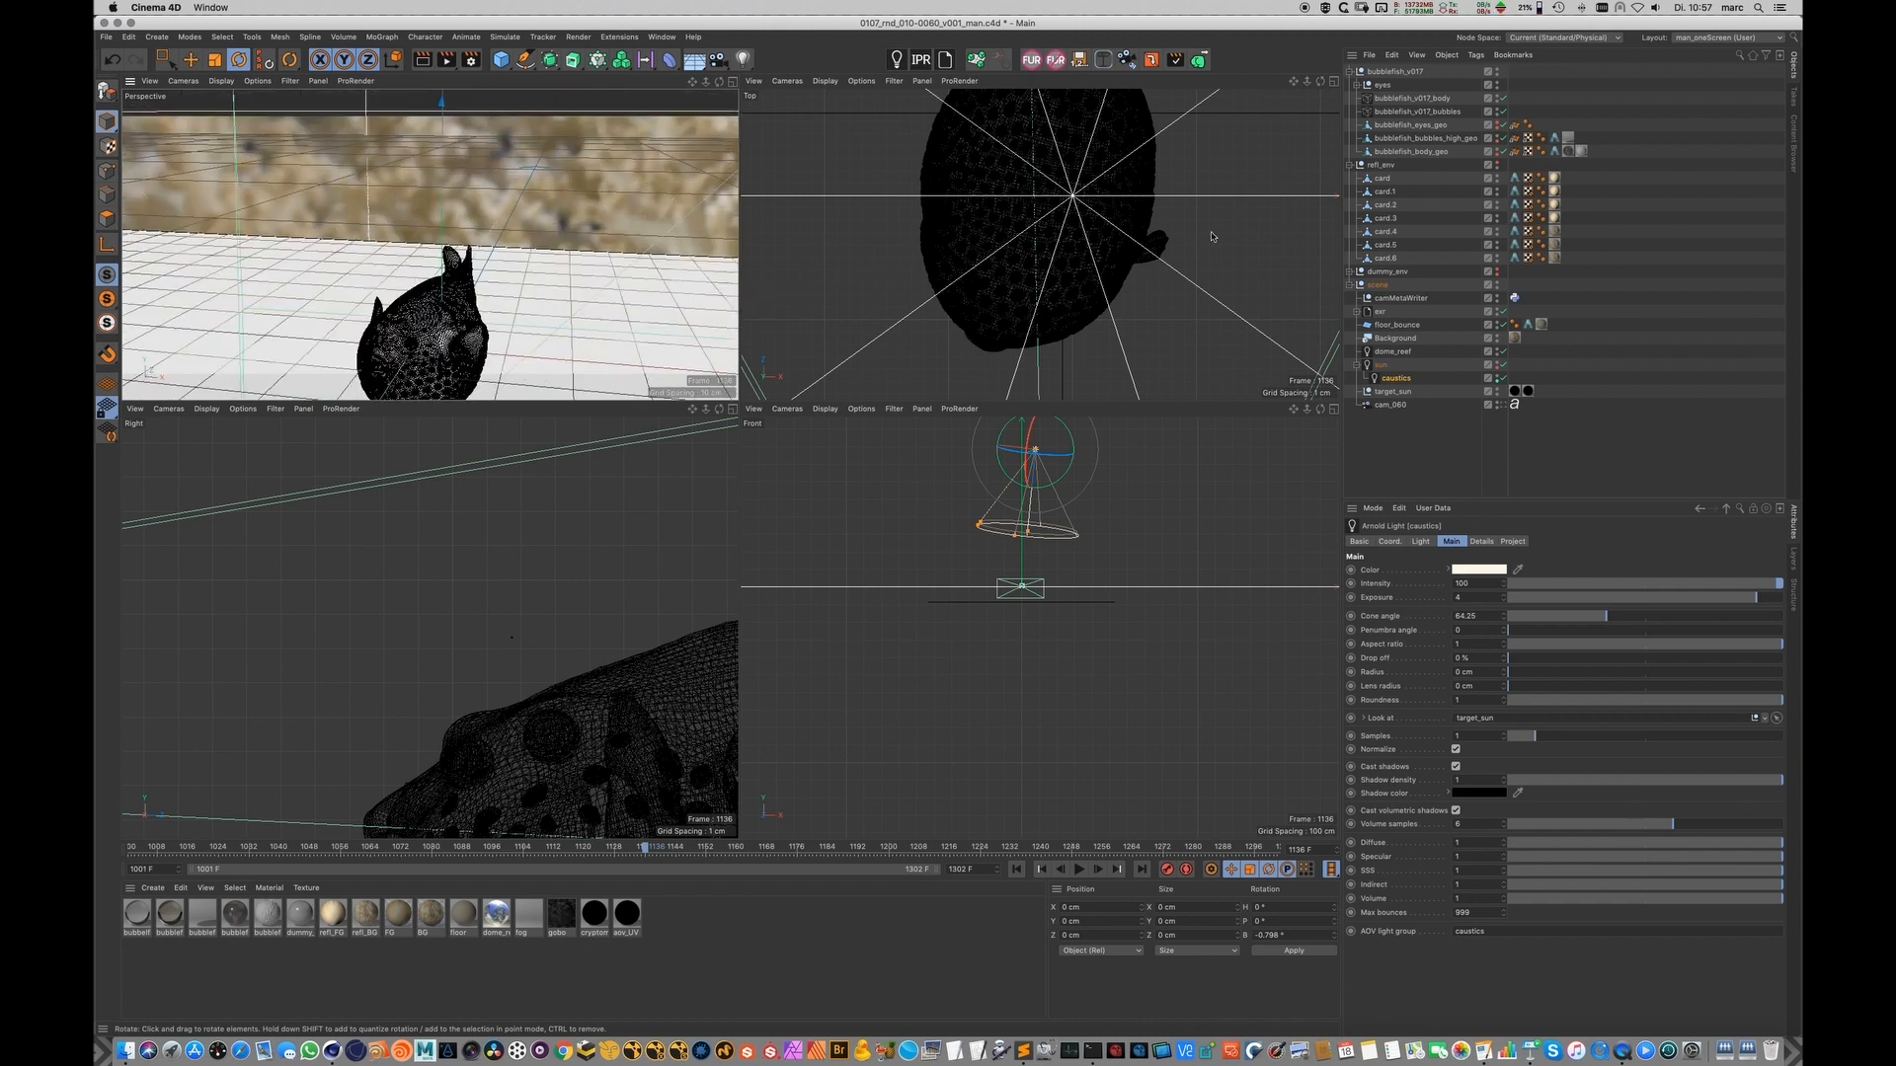
# Step: Examine the settings of the bubblefish's Arnold procedurals and its eyes and bubbles Alembic objects, and view the fish up close
pyautogui.click(1406, 99)
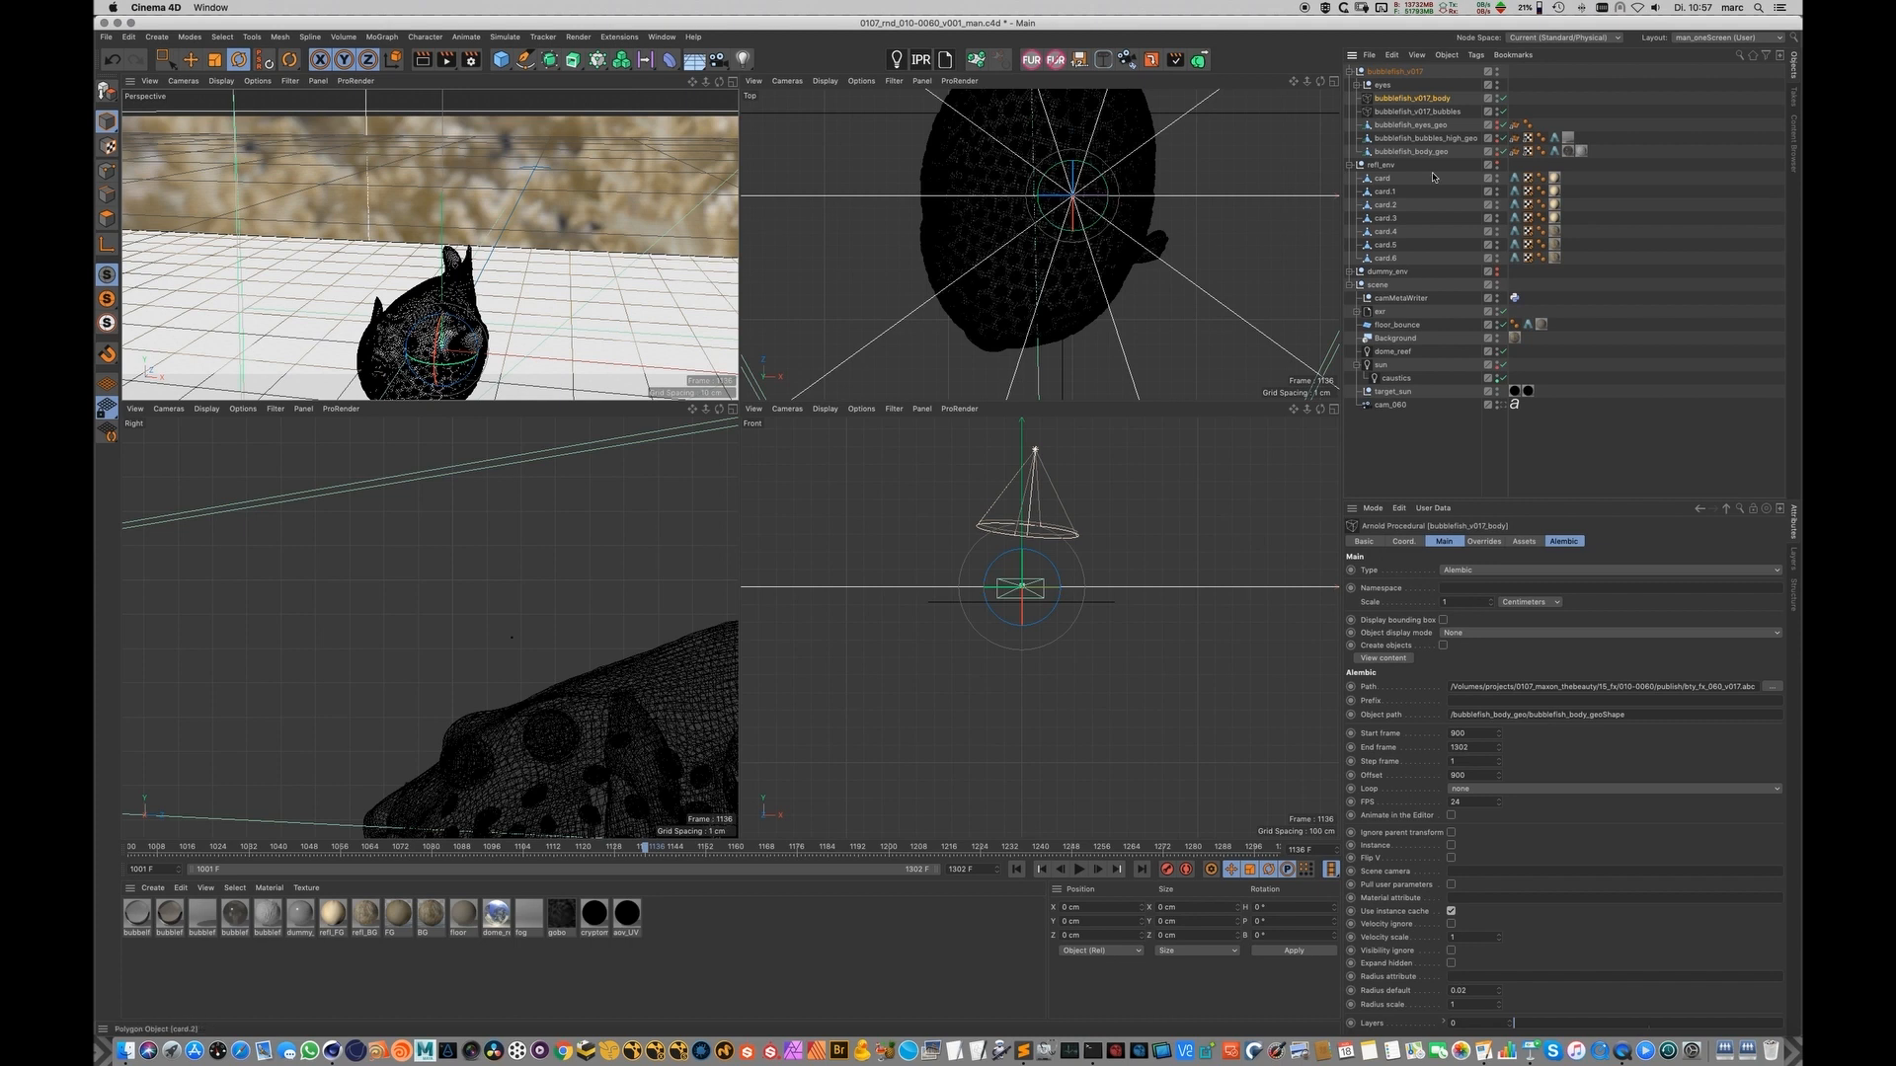
pyautogui.click(1407, 127)
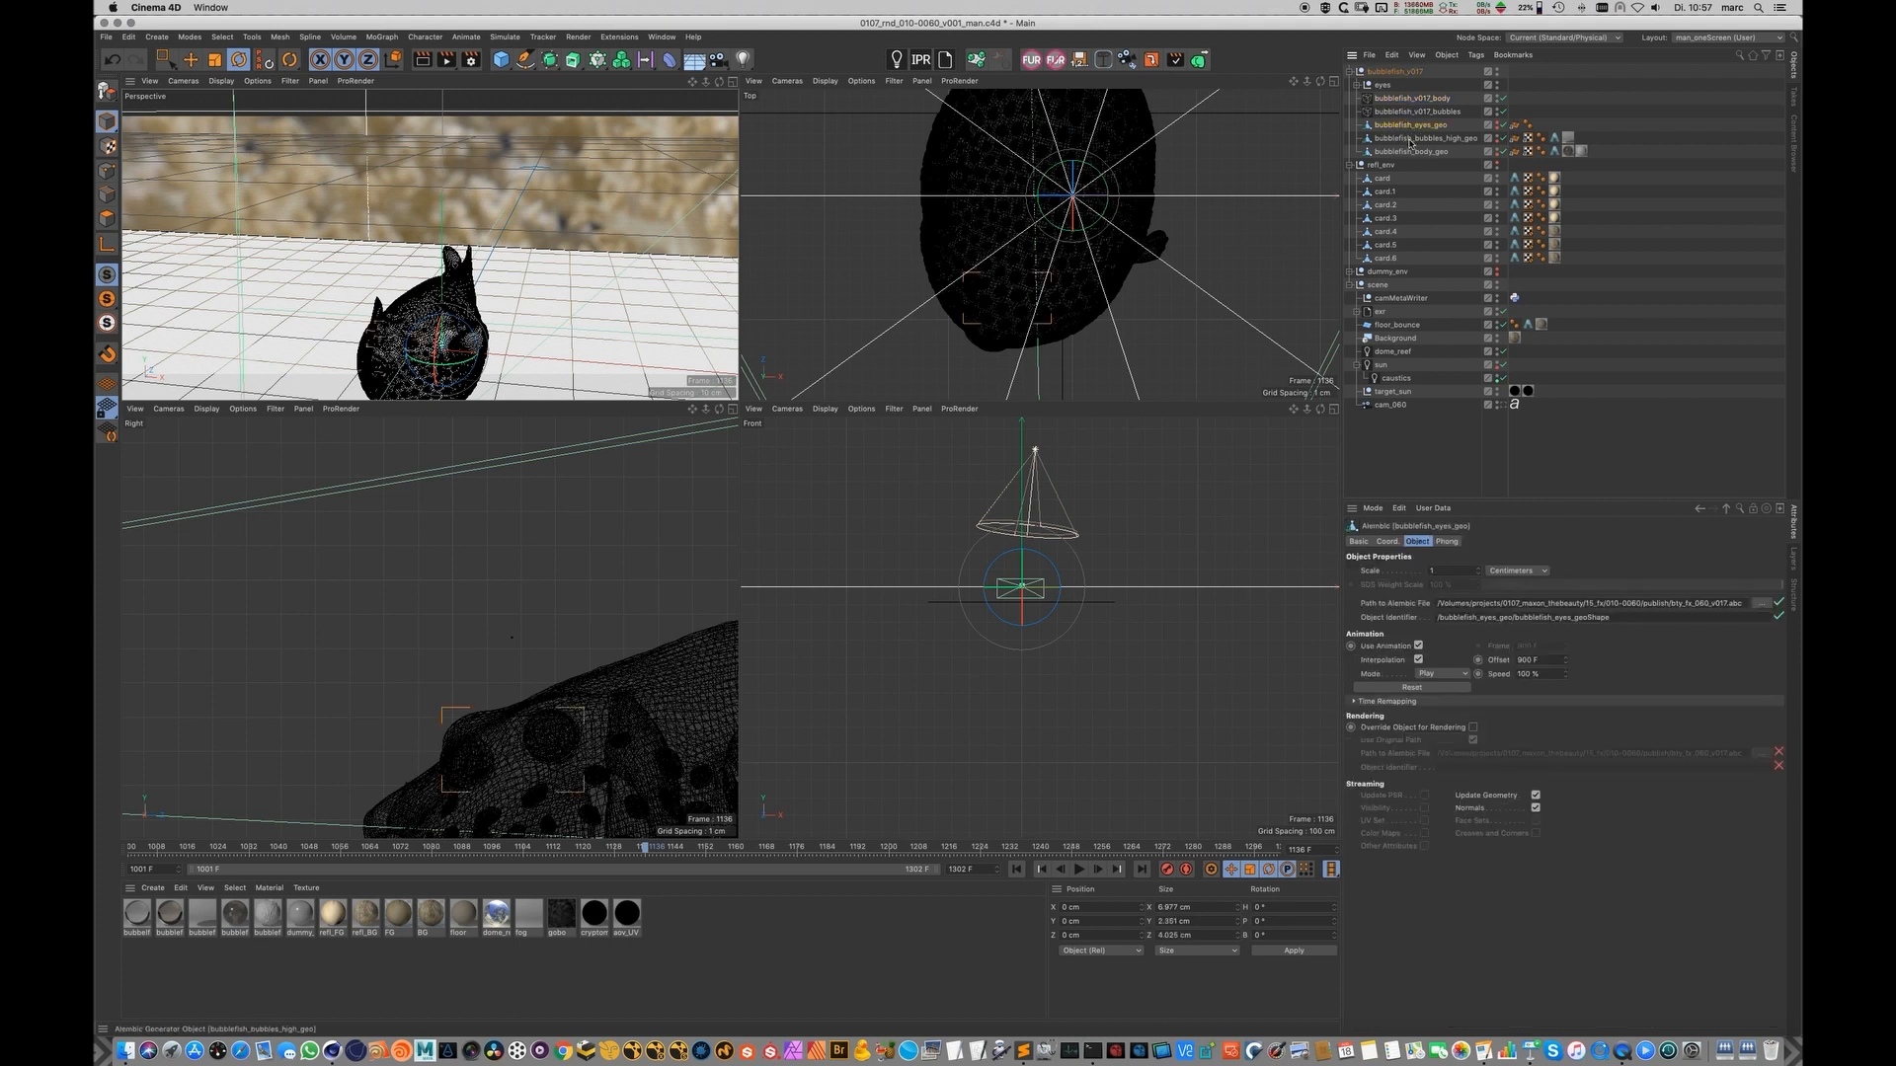
pyautogui.click(1410, 139)
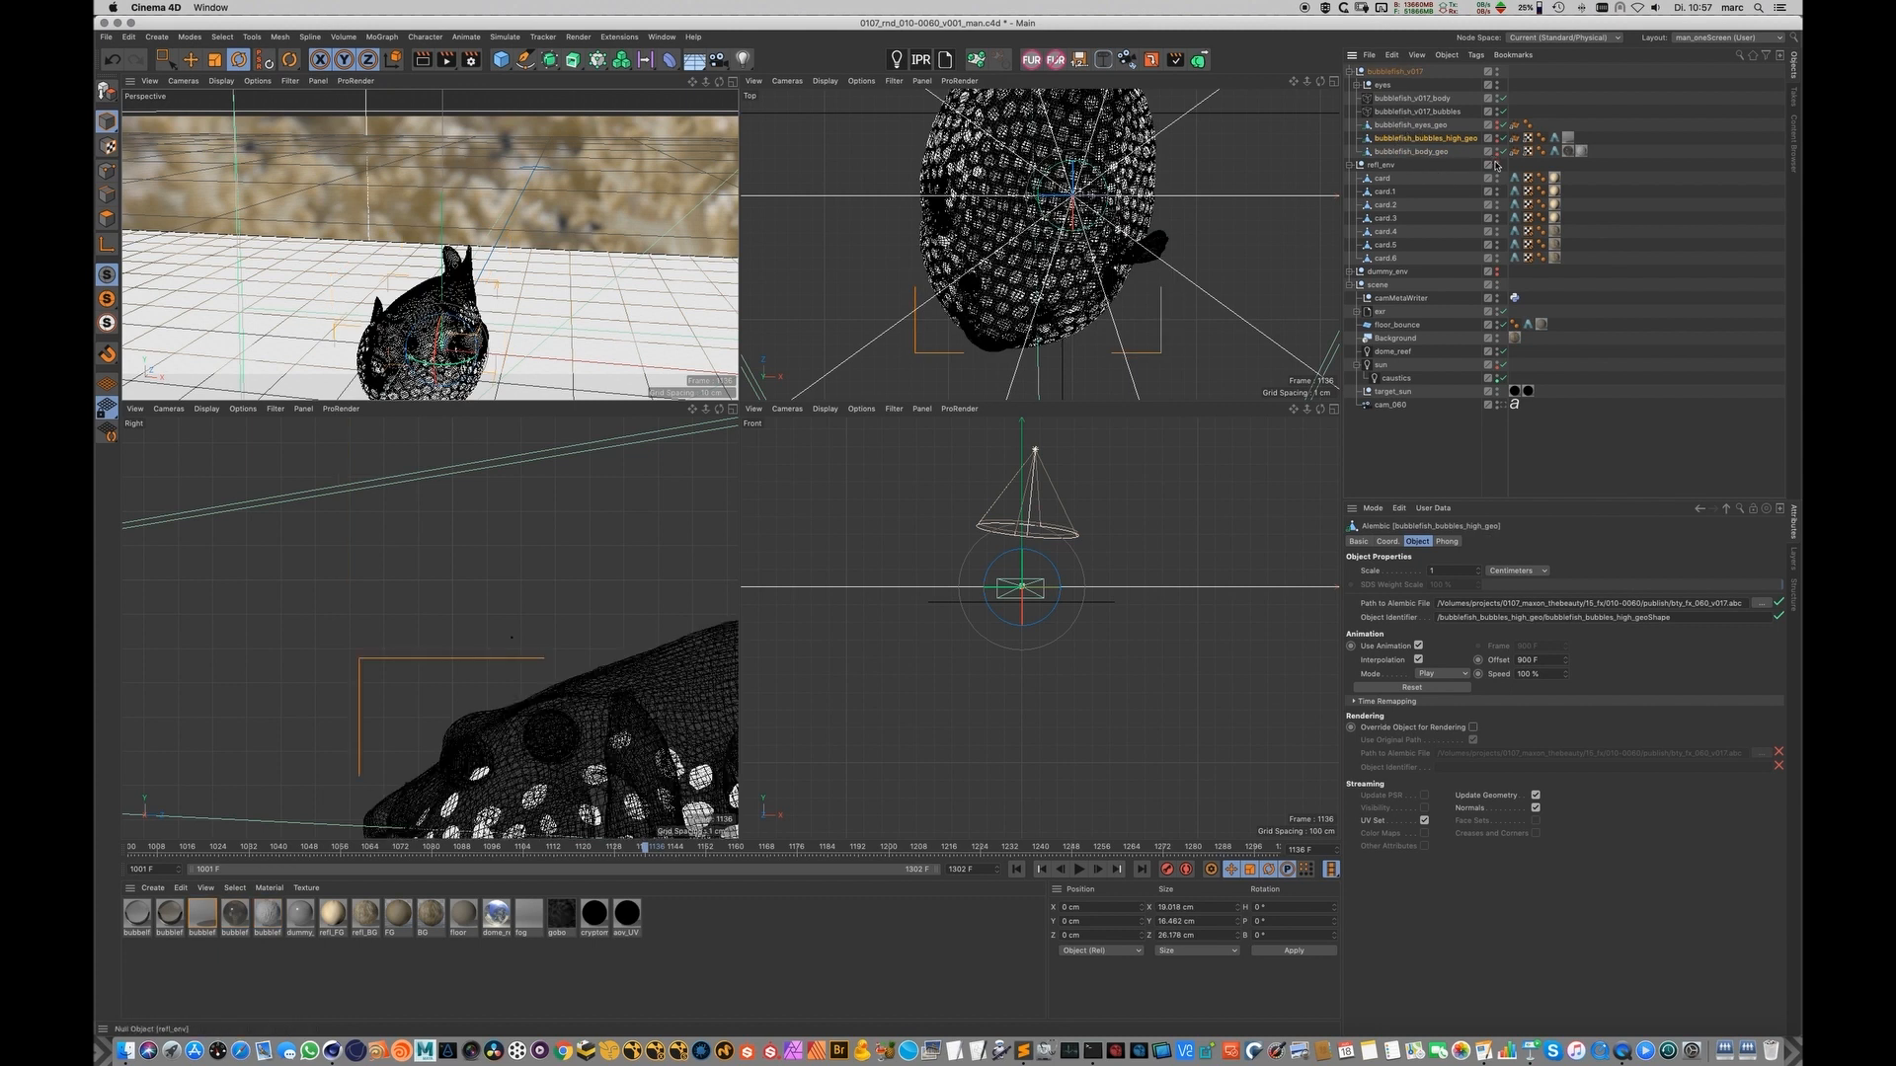
pyautogui.click(1420, 112)
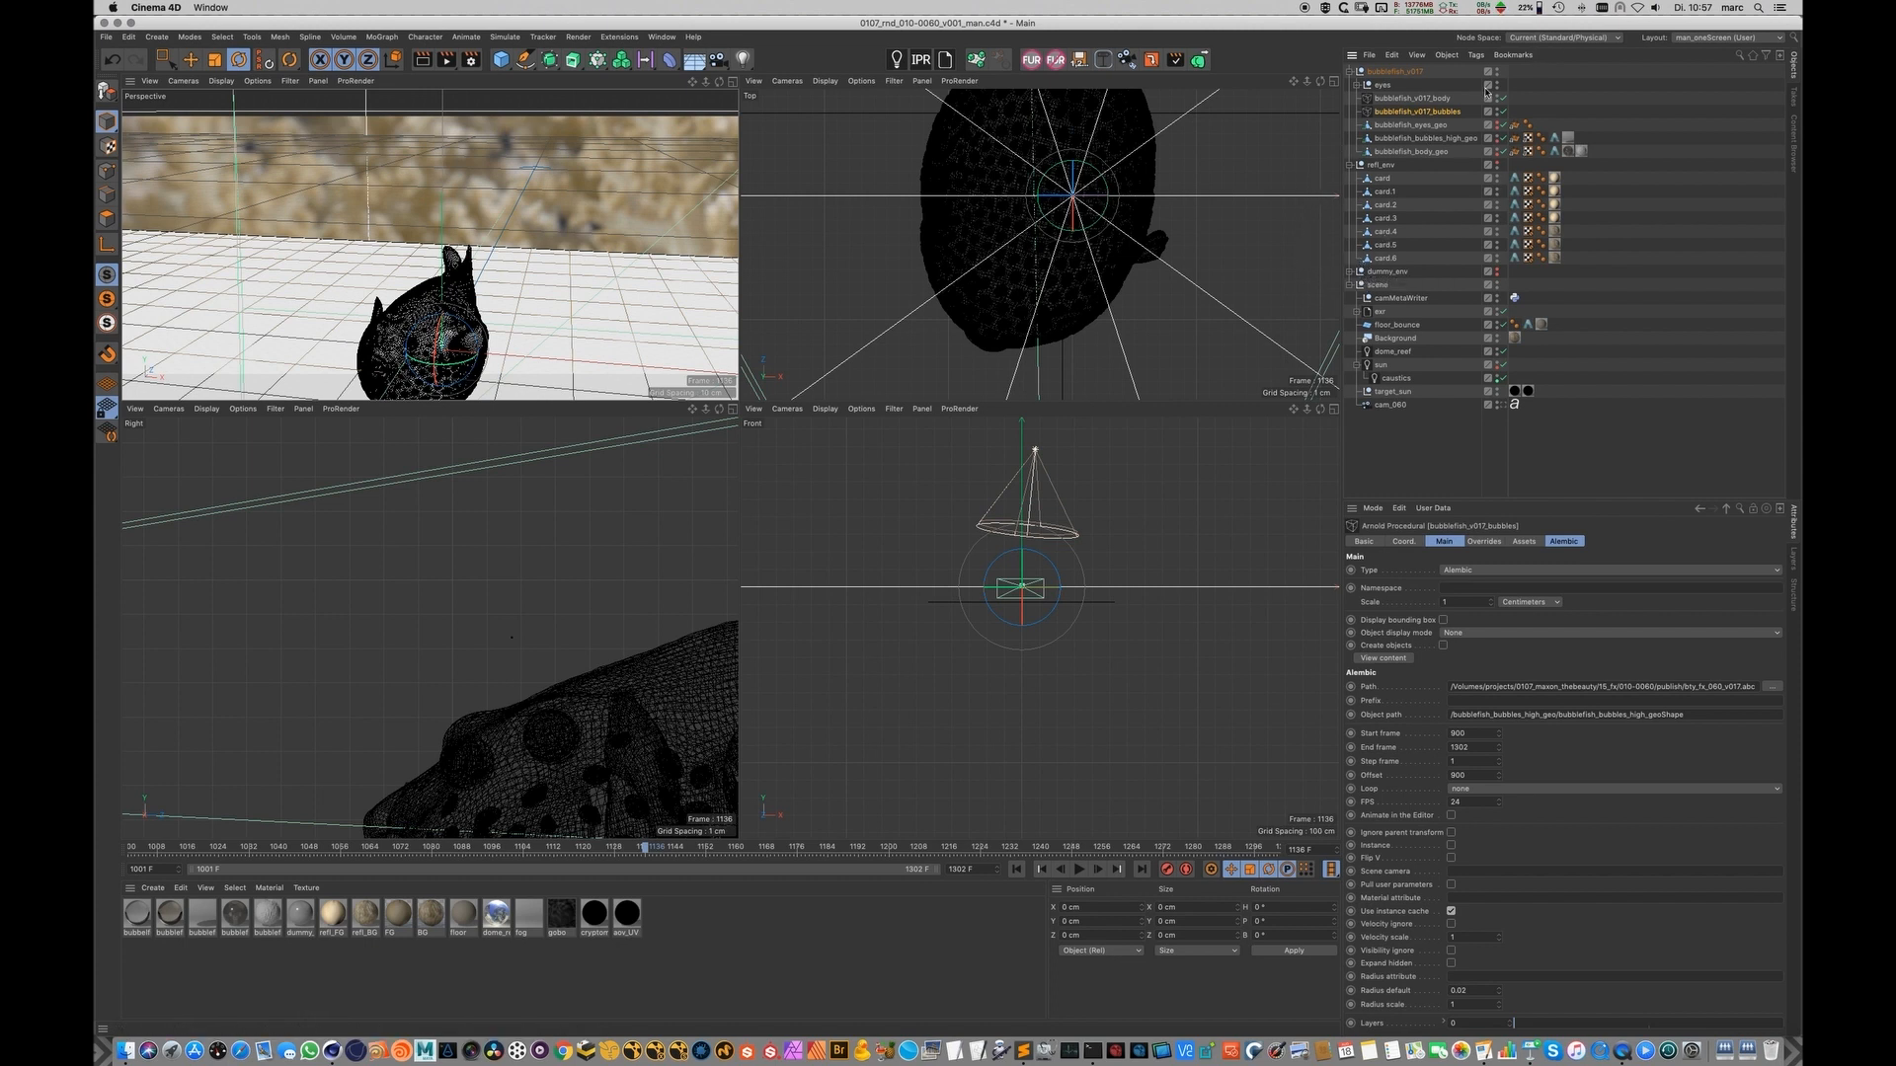
pyautogui.click(1415, 100)
pyautogui.keyDown('alt'); pyautogui.moveTo(432, 350); pyautogui.dragTo(468, 251, button='middle'); pyautogui.keyUp('alt')
pyautogui.keyDown('alt'); pyautogui.moveTo(468, 251); pyautogui.dragTo(528, 235, button='right'); pyautogui.keyUp('alt')
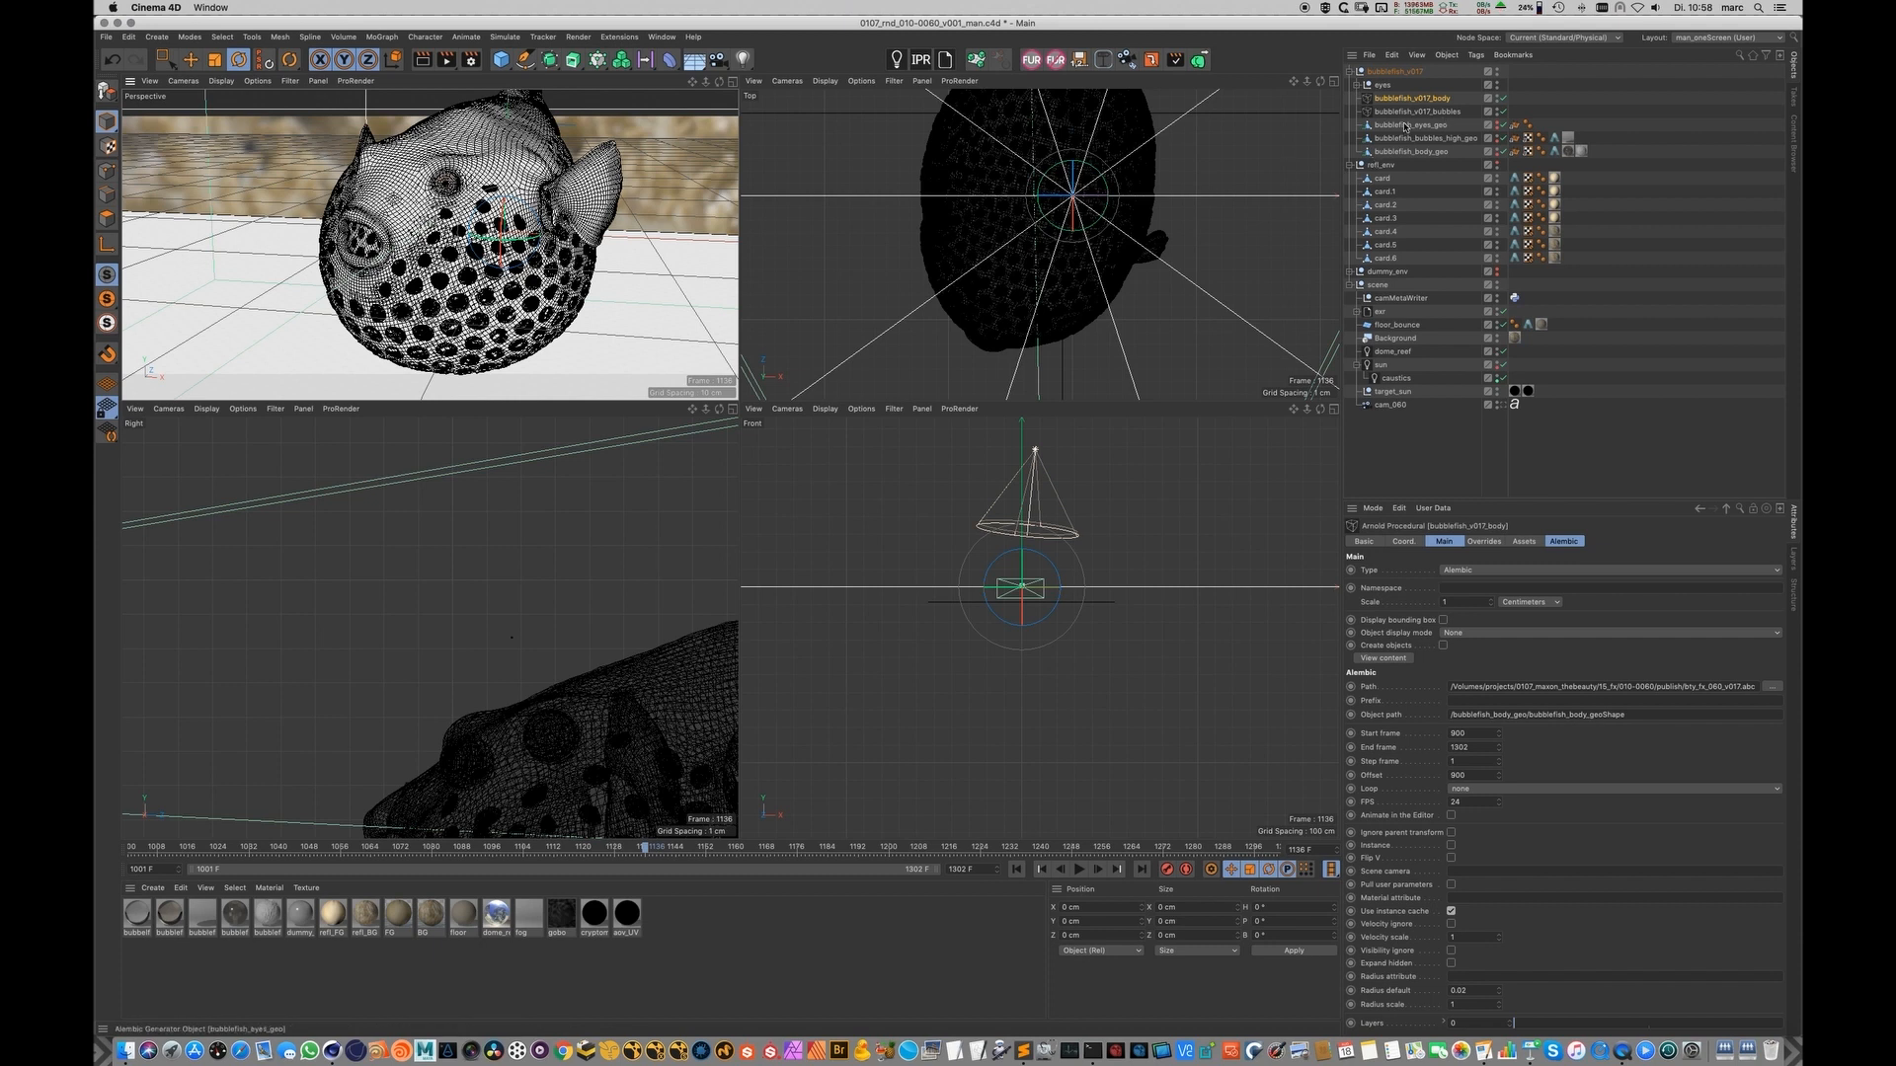
pyautogui.keyDown('alt'); pyautogui.moveTo(553, 267); pyautogui.dragTo(581, 234, button='middle'); pyautogui.keyUp('alt')
pyautogui.keyDown('alt'); pyautogui.moveTo(580, 234); pyautogui.dragTo(524, 300, button='right'); pyautogui.keyUp('alt')
pyautogui.keyDown('alt'); pyautogui.moveTo(525, 300); pyautogui.dragTo(597, 308); pyautogui.keyUp('alt')
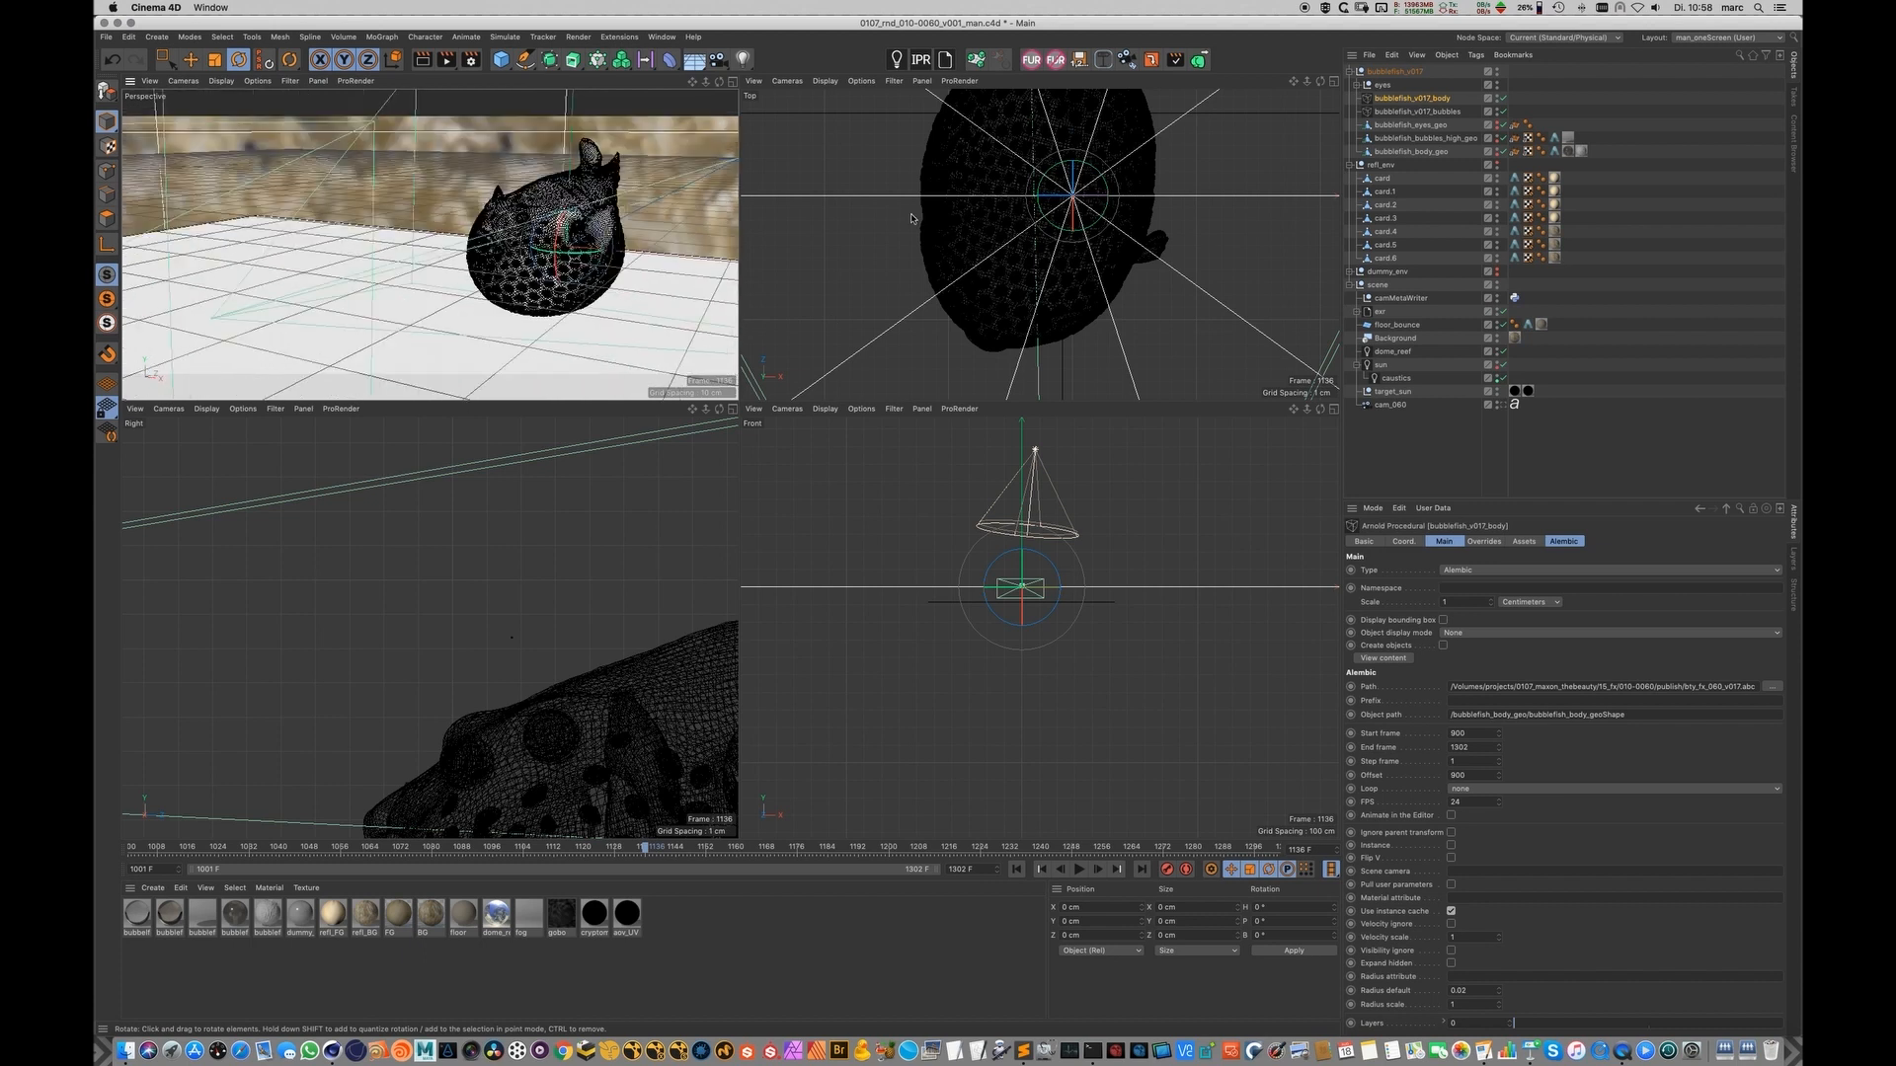
# Step: Show the refl_env reflection cards in the viewport and inspect their refl_FG material tag and arrangement around the bubblefish
pyautogui.click(1496, 163)
pyautogui.keyDown('alt'); pyautogui.moveTo(402, 270); pyautogui.dragTo(364, 275); pyautogui.keyUp('alt')
pyautogui.keyDown('alt'); pyautogui.moveTo(364, 274); pyautogui.dragTo(509, 268, button='right'); pyautogui.keyUp('alt')
pyautogui.keyDown('alt'); pyautogui.moveTo(509, 269); pyautogui.dragTo(541, 304); pyautogui.keyUp('alt')
pyautogui.click(1556, 191)
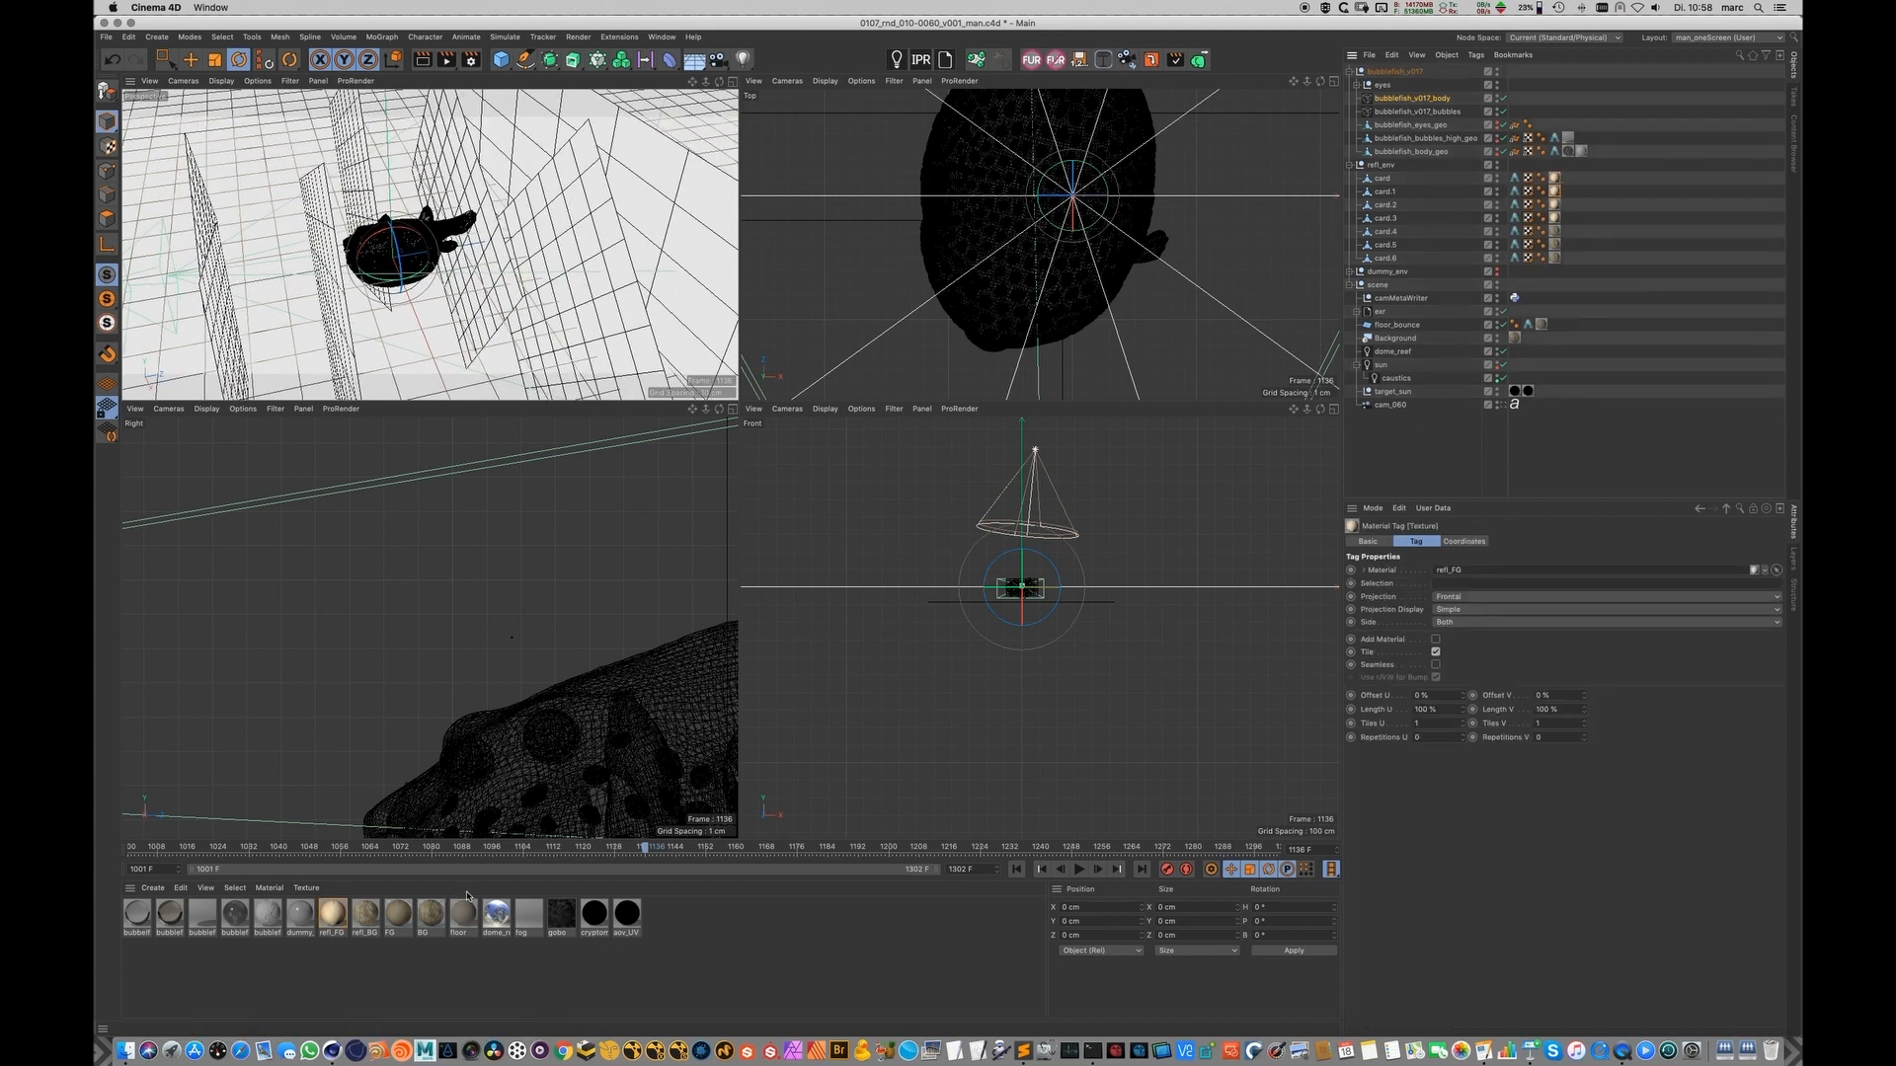
pyautogui.keyDown('alt'); pyautogui.moveTo(456, 254); pyautogui.dragTo(409, 207); pyautogui.keyUp('alt')
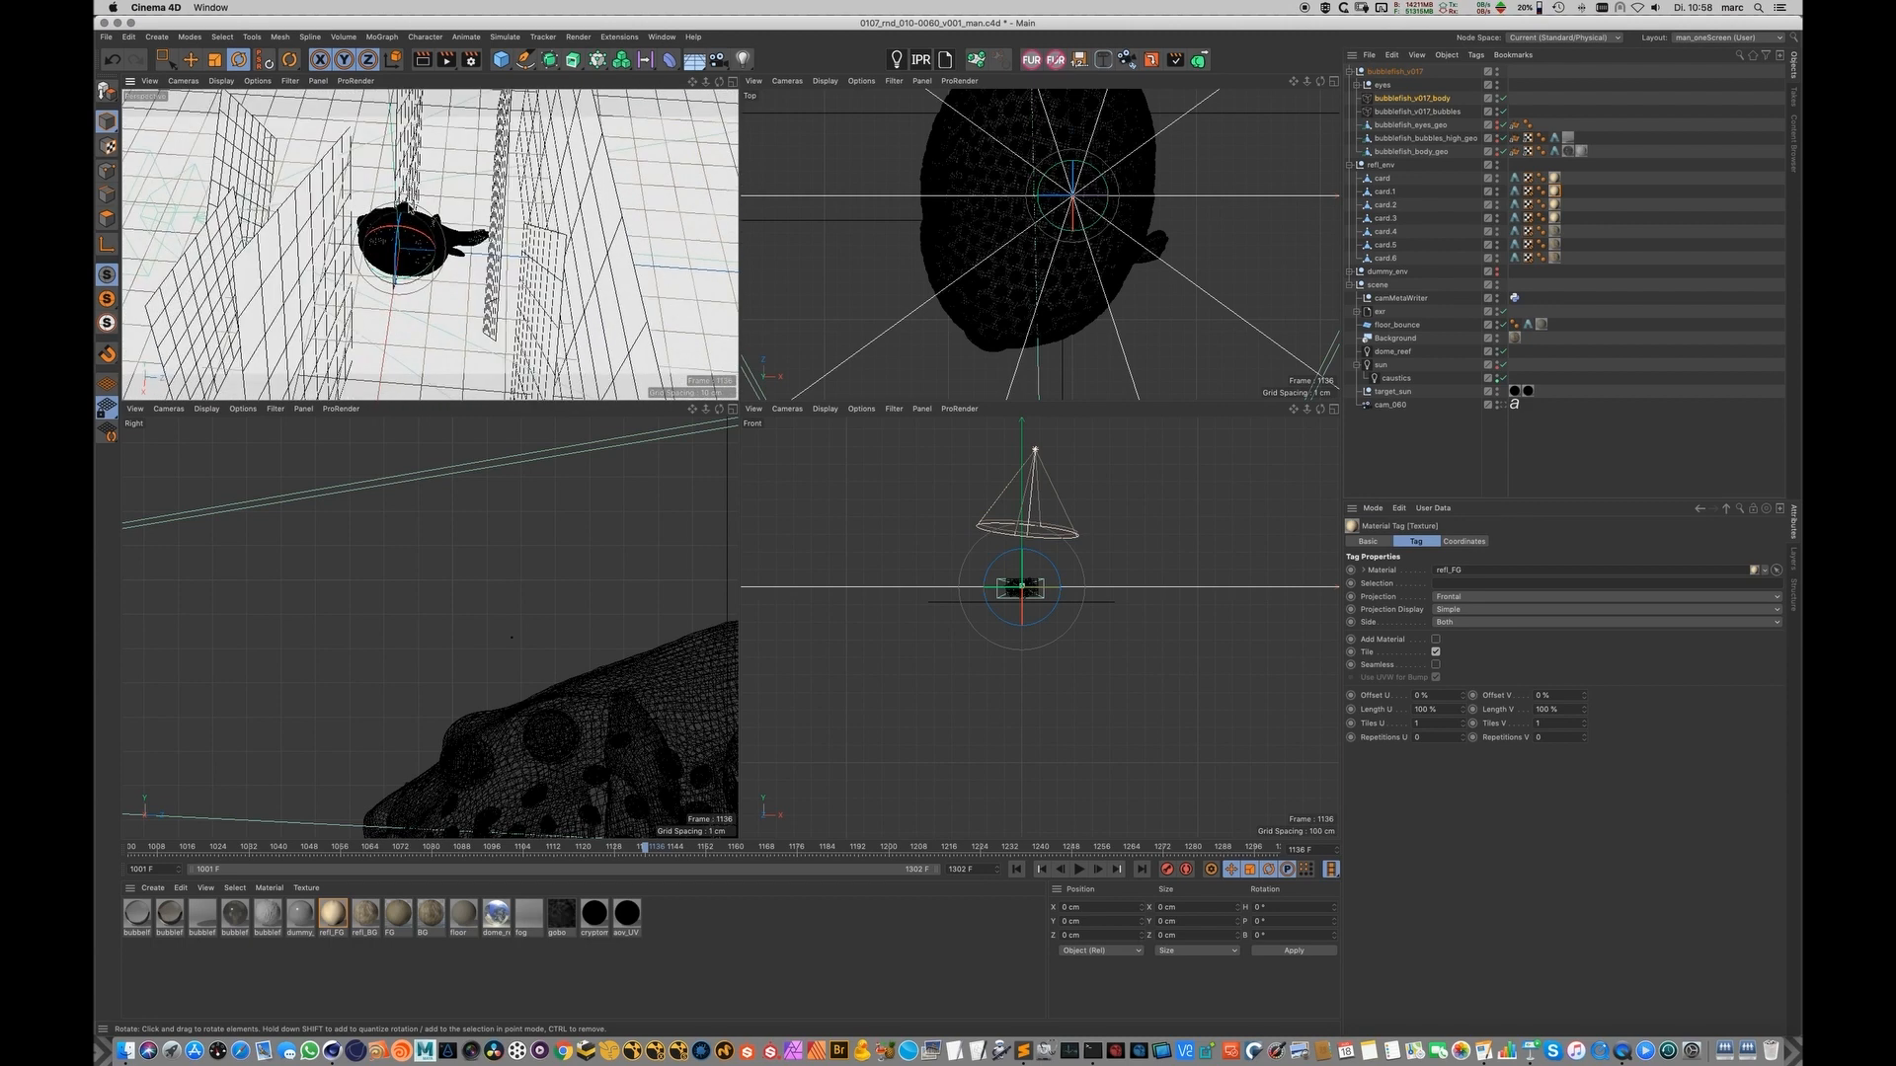
pyautogui.scroll(-10, 414, 281)
pyautogui.keyDown('alt'); pyautogui.moveTo(415, 281); pyautogui.dragTo(356, 289); pyautogui.keyUp('alt')
pyautogui.scroll(8, 370, 296)
pyautogui.scroll(6, 434, 286)
pyautogui.keyDown('alt'); pyautogui.moveTo(504, 287); pyautogui.dragTo(659, 316); pyautogui.keyUp('alt')
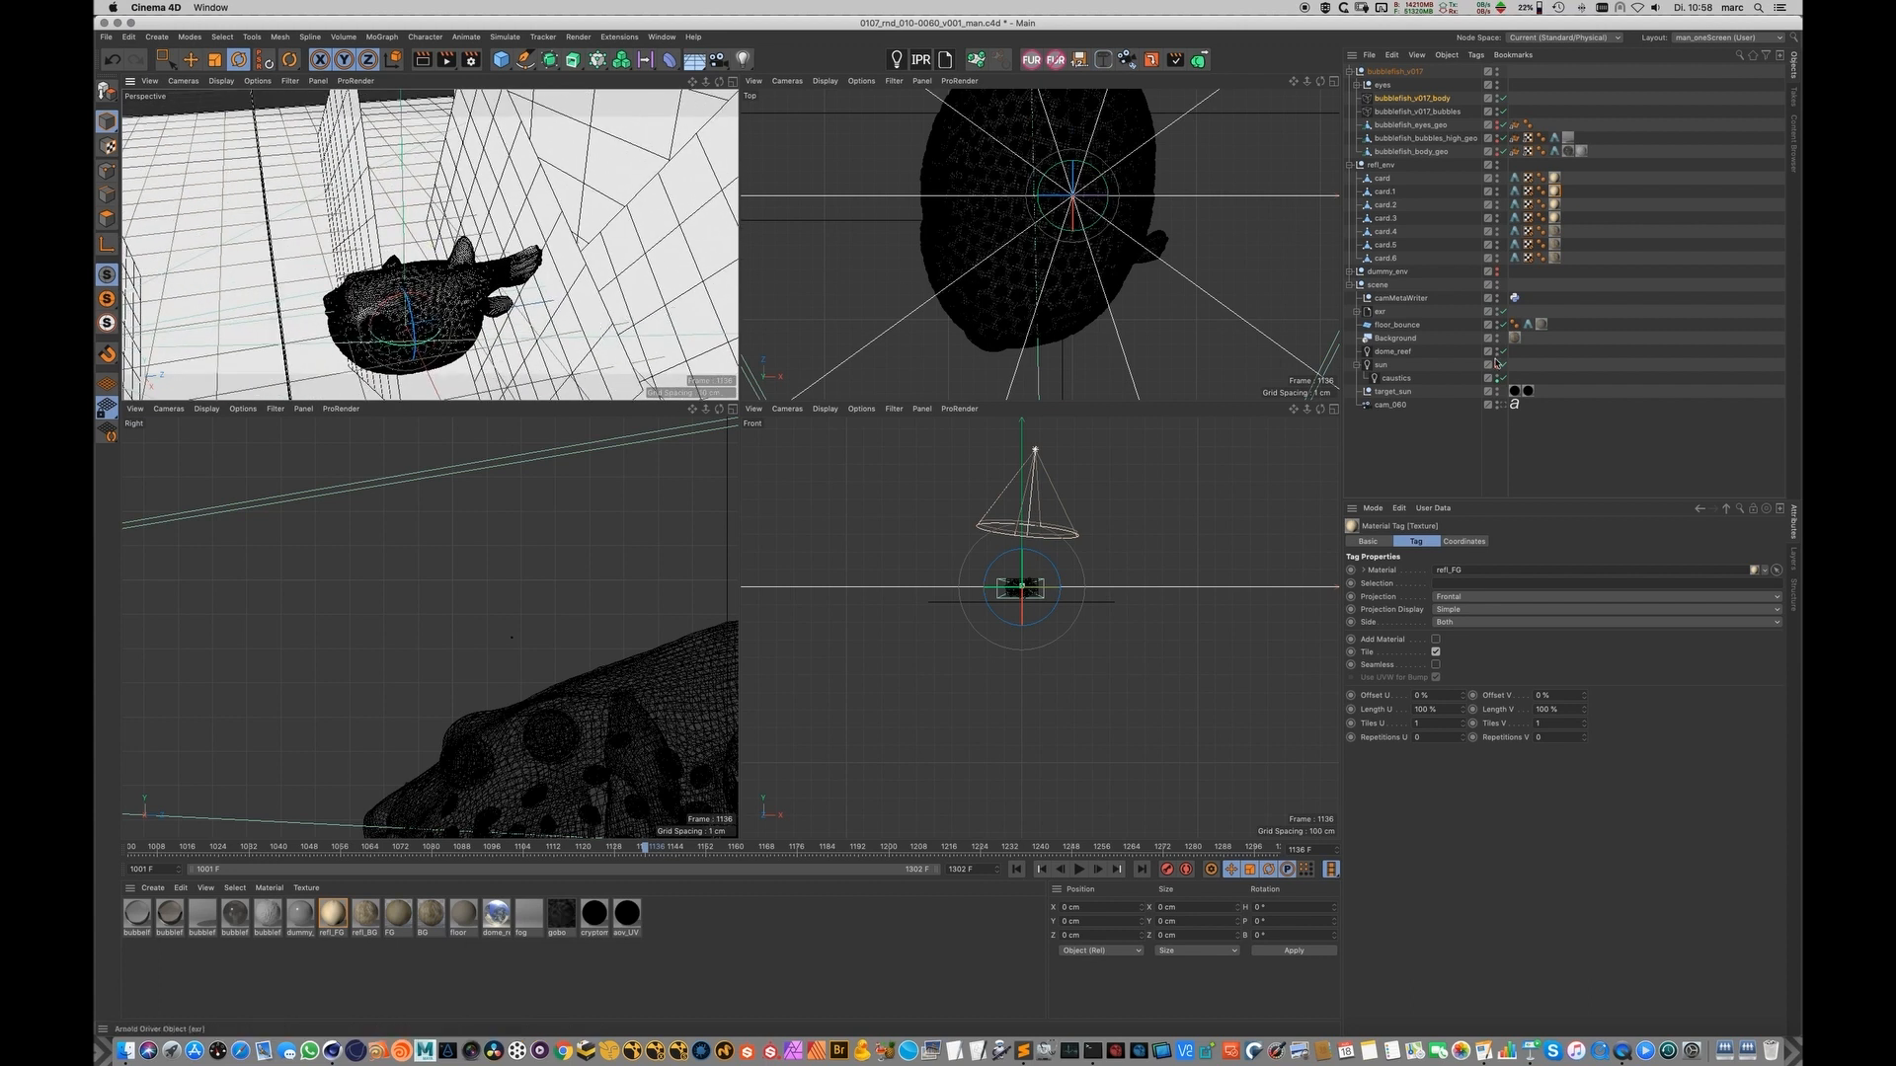
# Step: Return to the cam_060 view with the refl_env cards hidden, and load rendering file v001 of shot 010-0130 with the Kitsu open script
pyautogui.click(1501, 404)
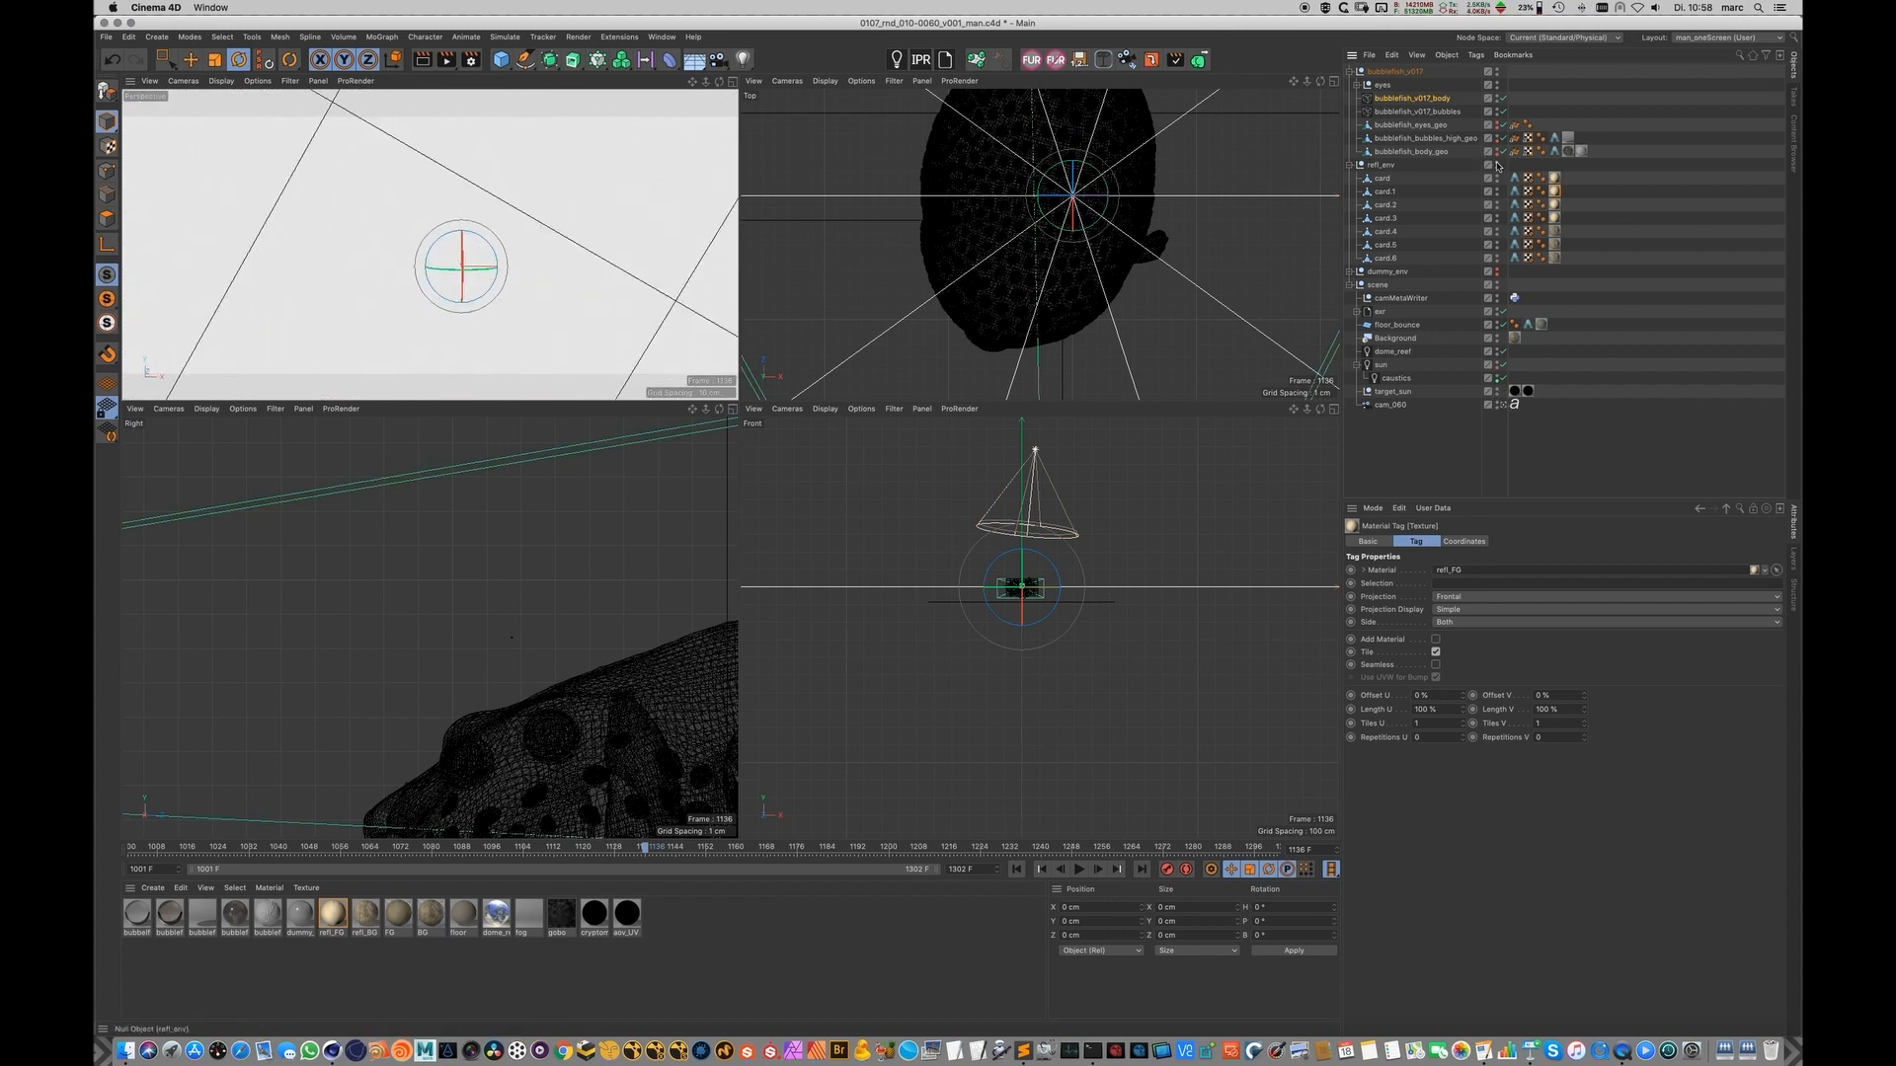
pyautogui.hotkey('shift', 'c')
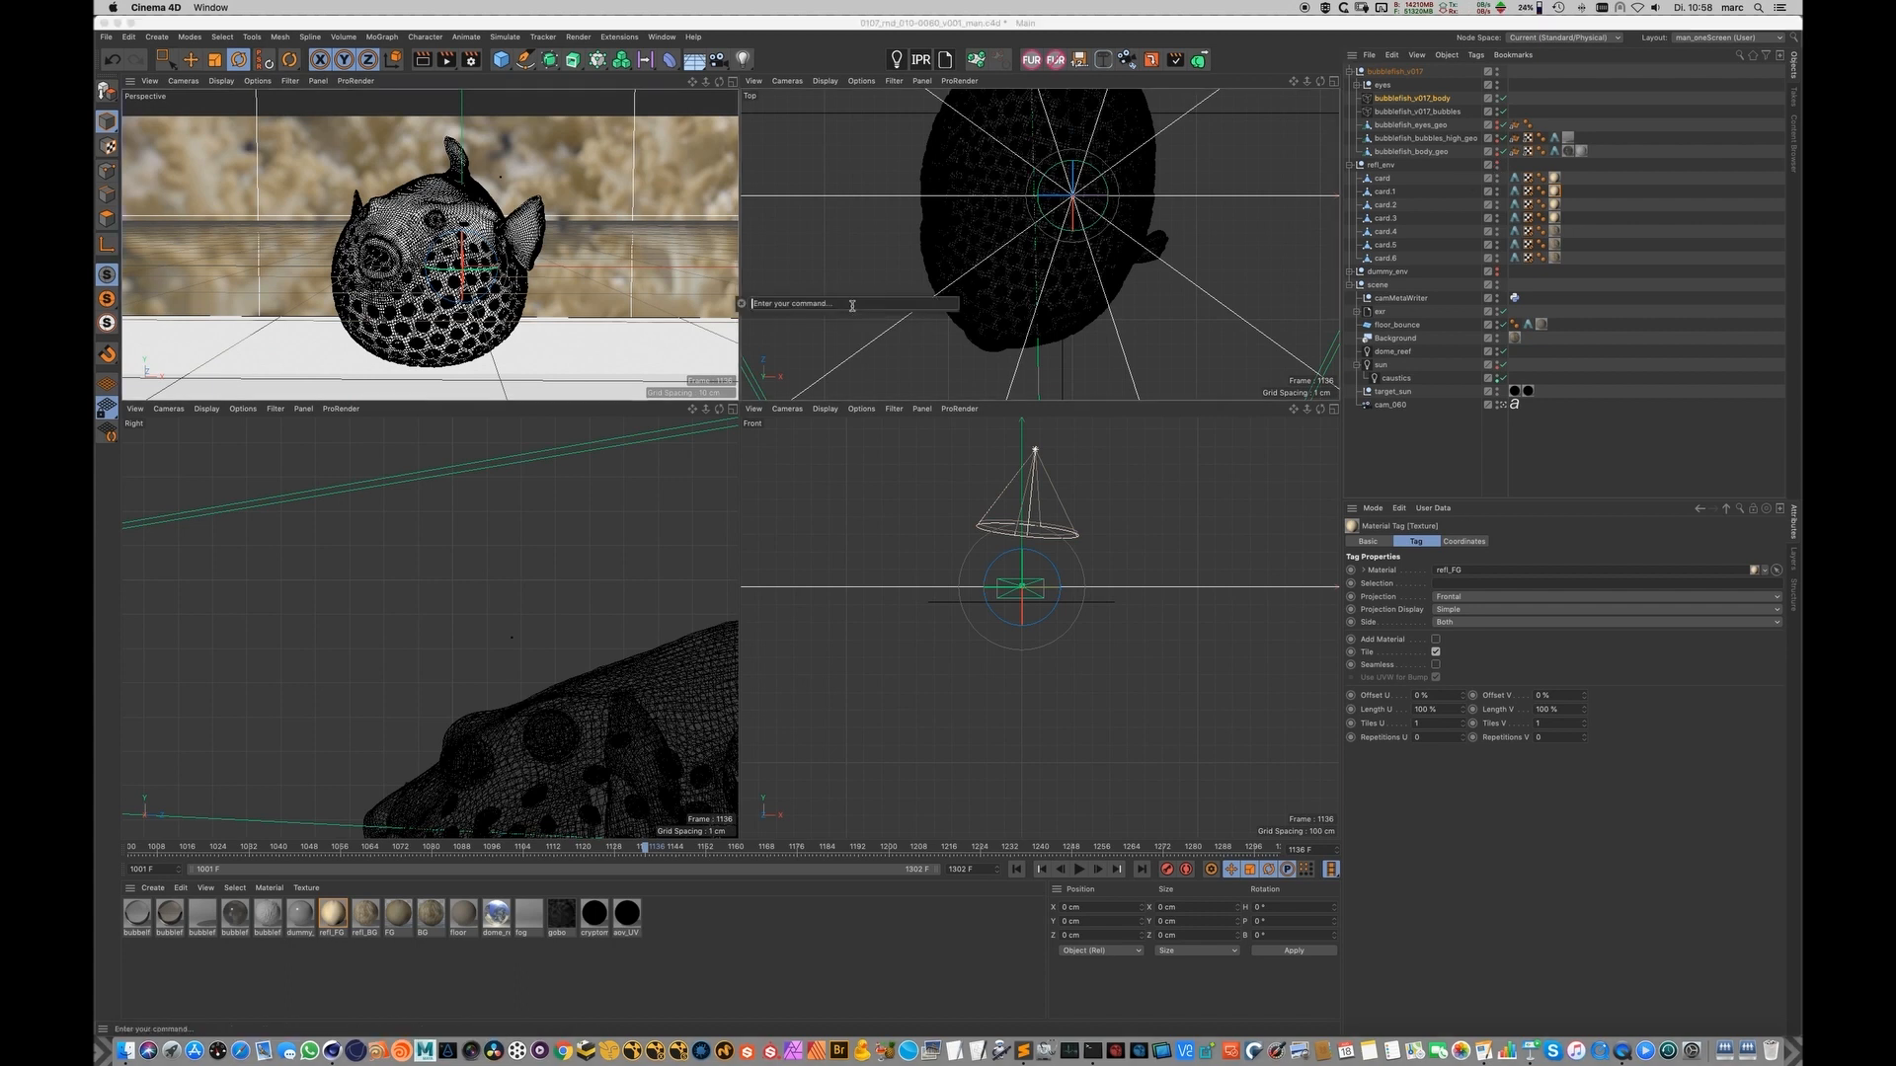
pyautogui.write('kits')
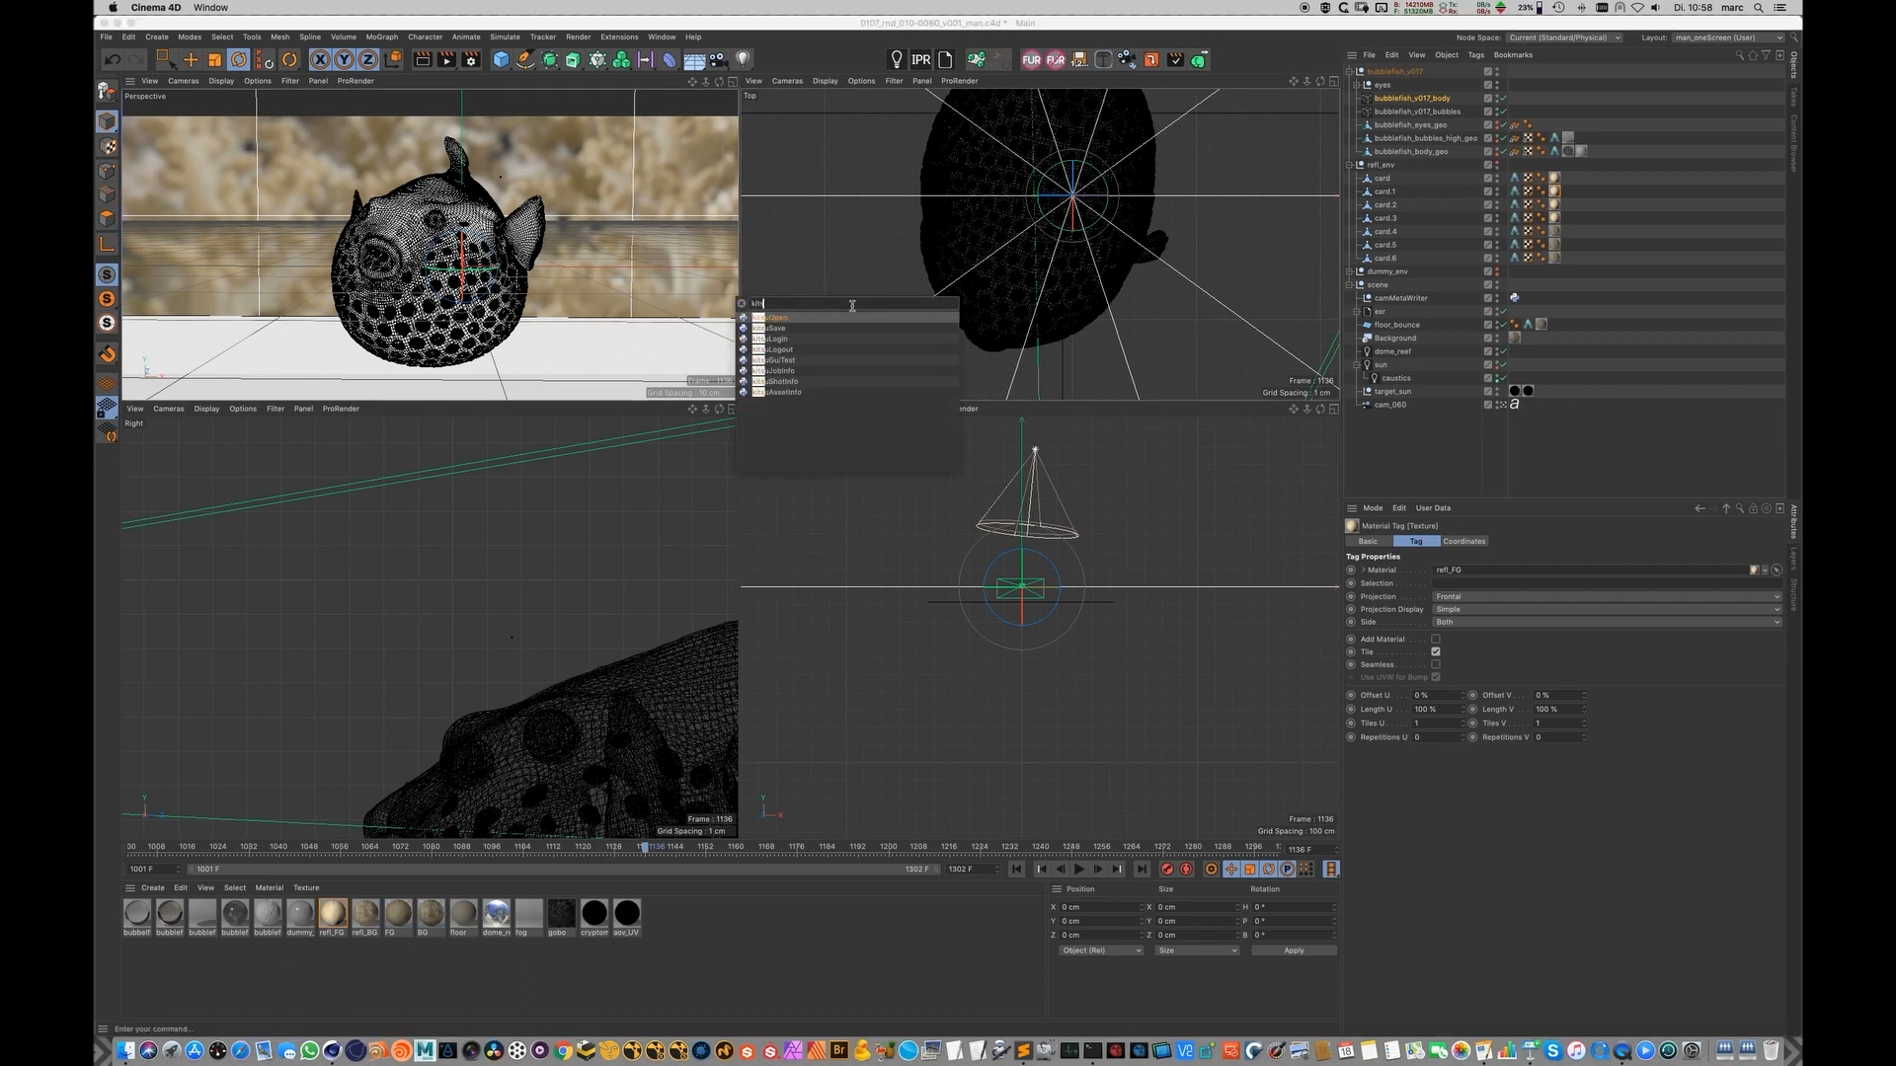
pyautogui.write('s')
pyautogui.press('Return')
pyautogui.click(790, 529)
pyautogui.click(814, 519)
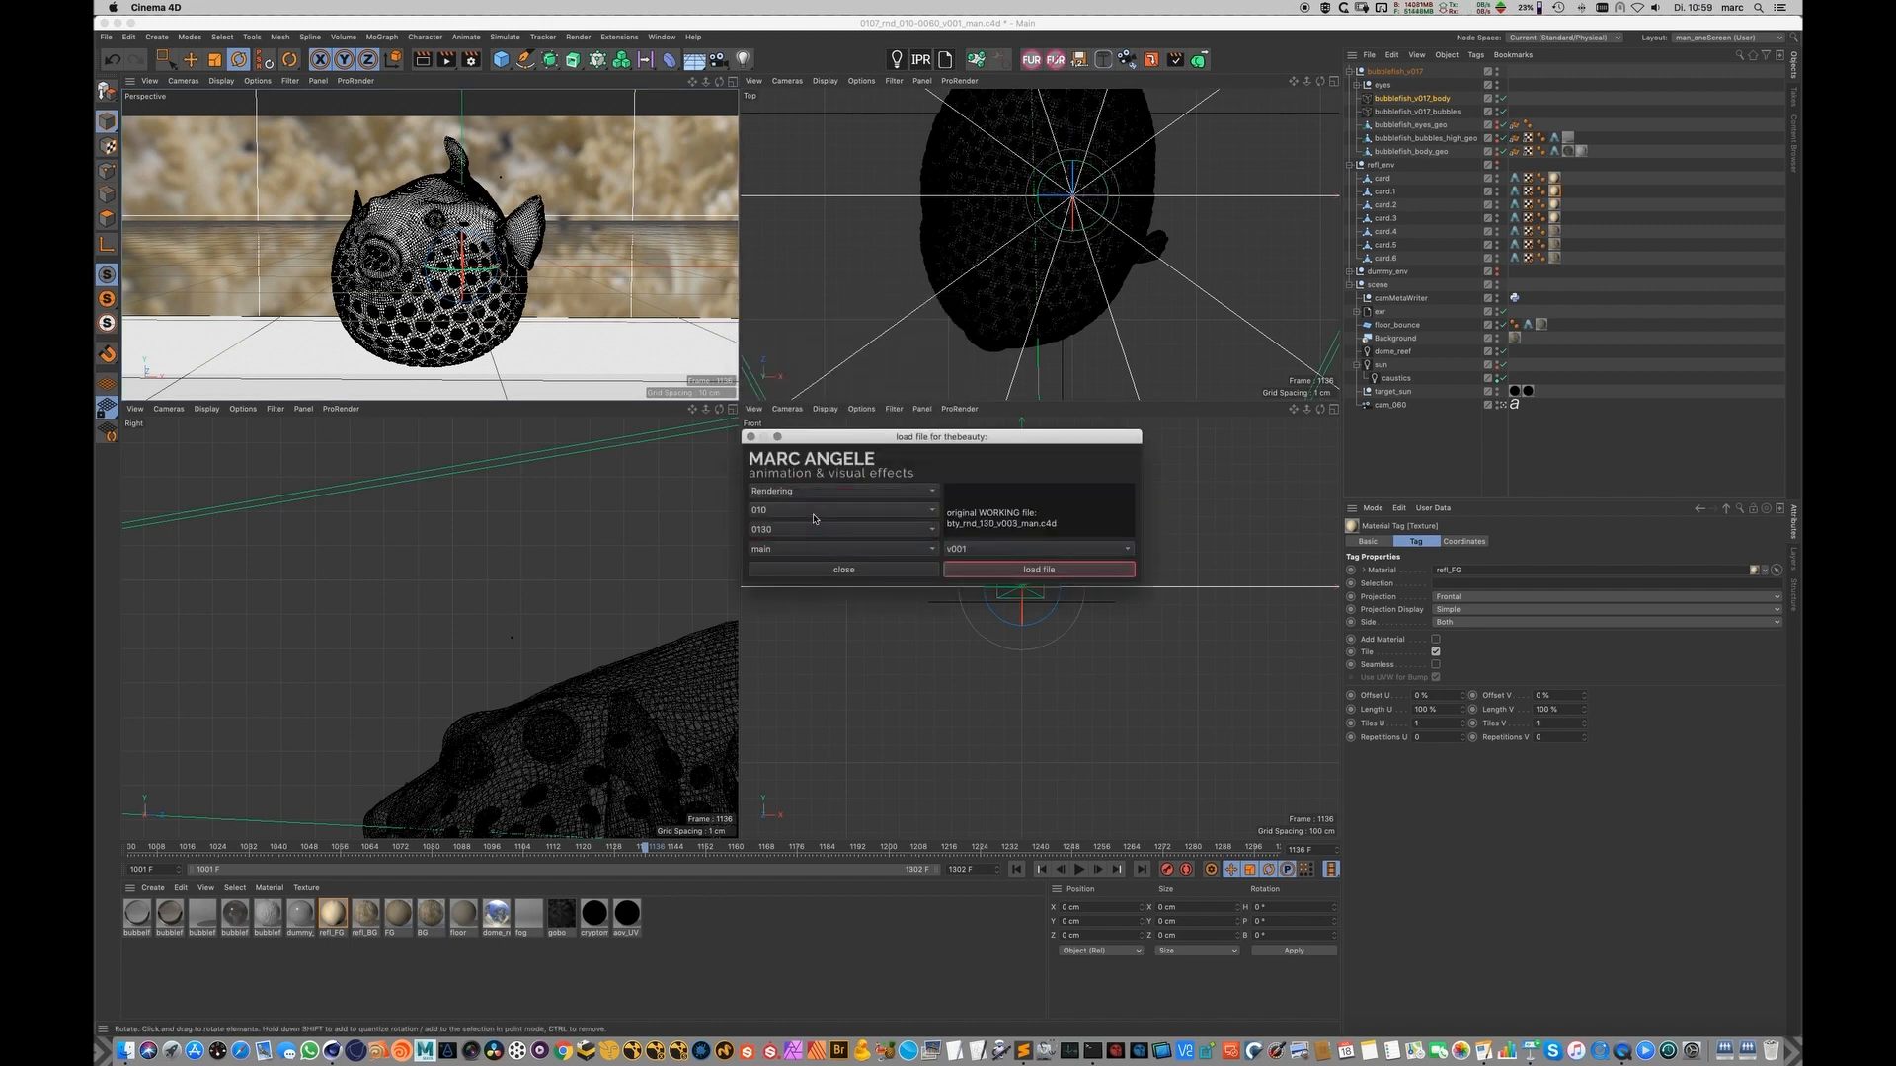
pyautogui.click(1017, 571)
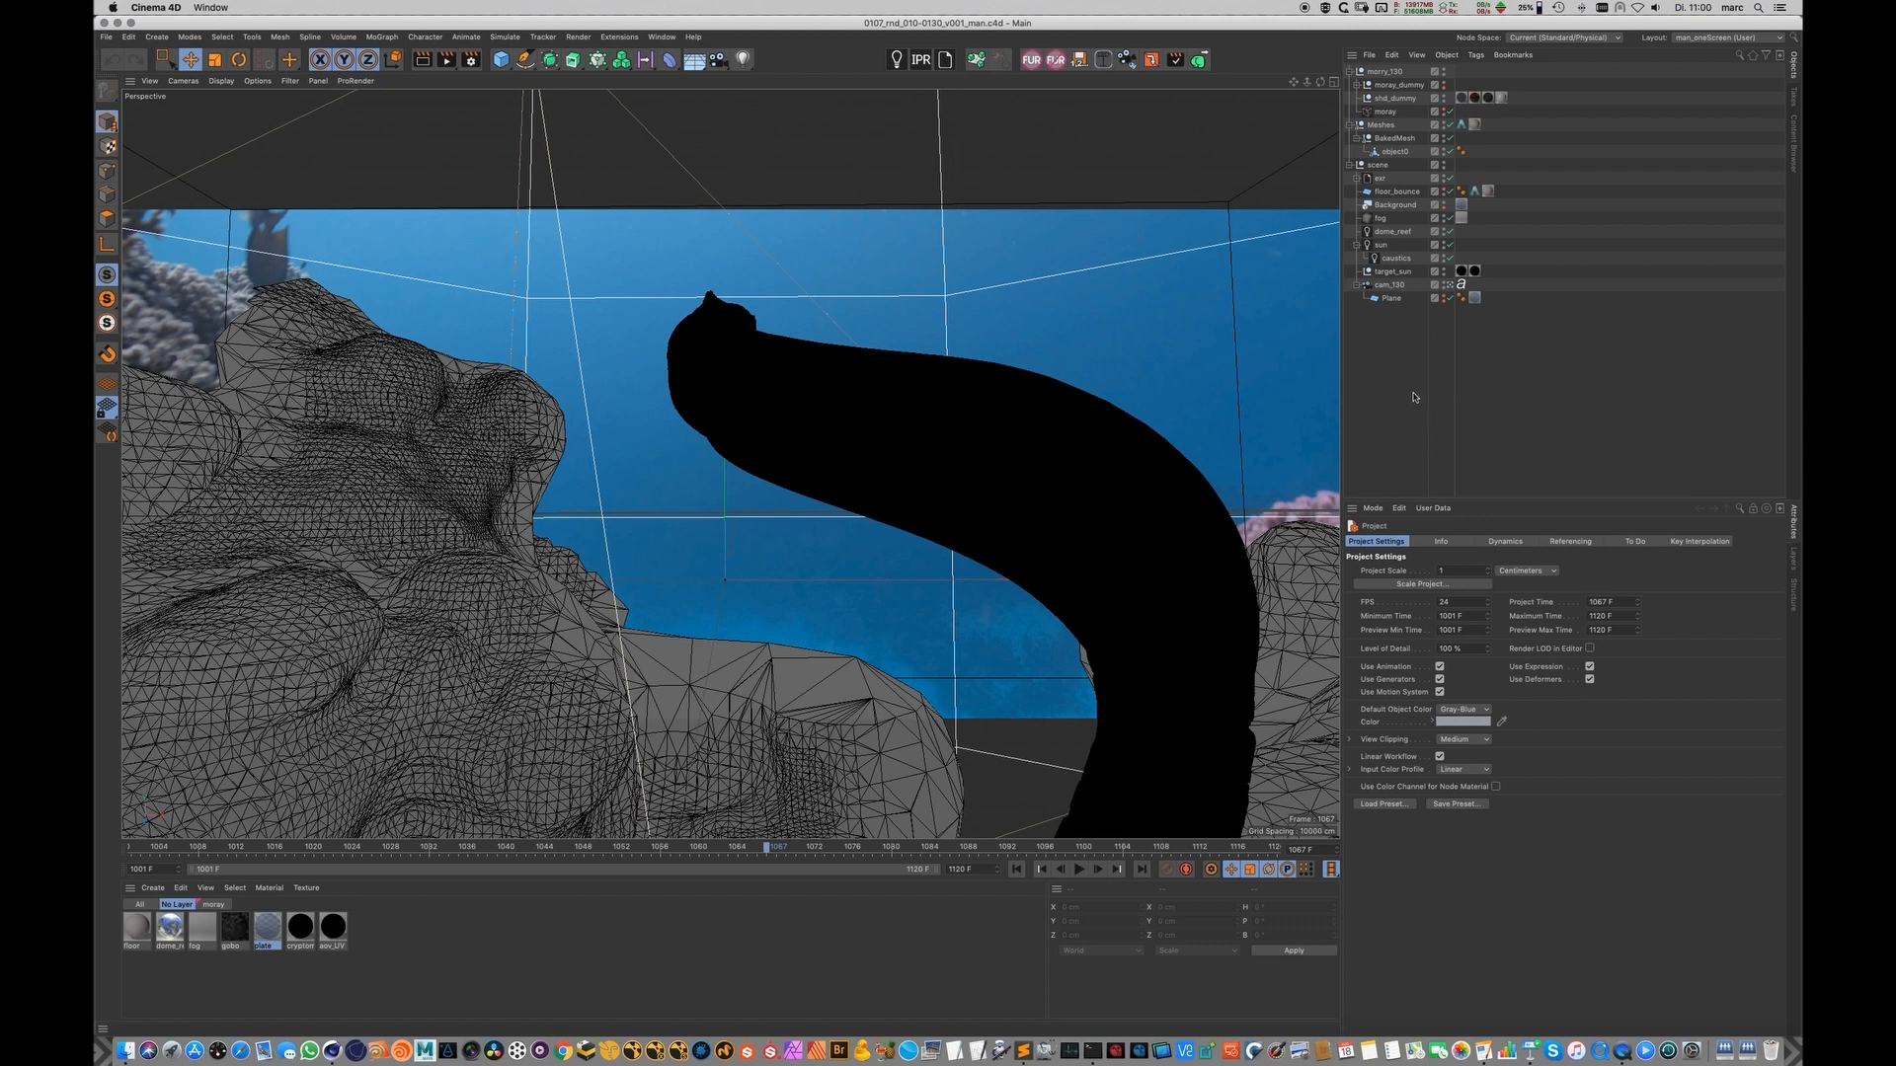
# Step: Leave the cam_130 view and look over the moray, rock meshes and light setup from outside the shot camera
pyautogui.click(1448, 286)
pyautogui.click(1448, 286)
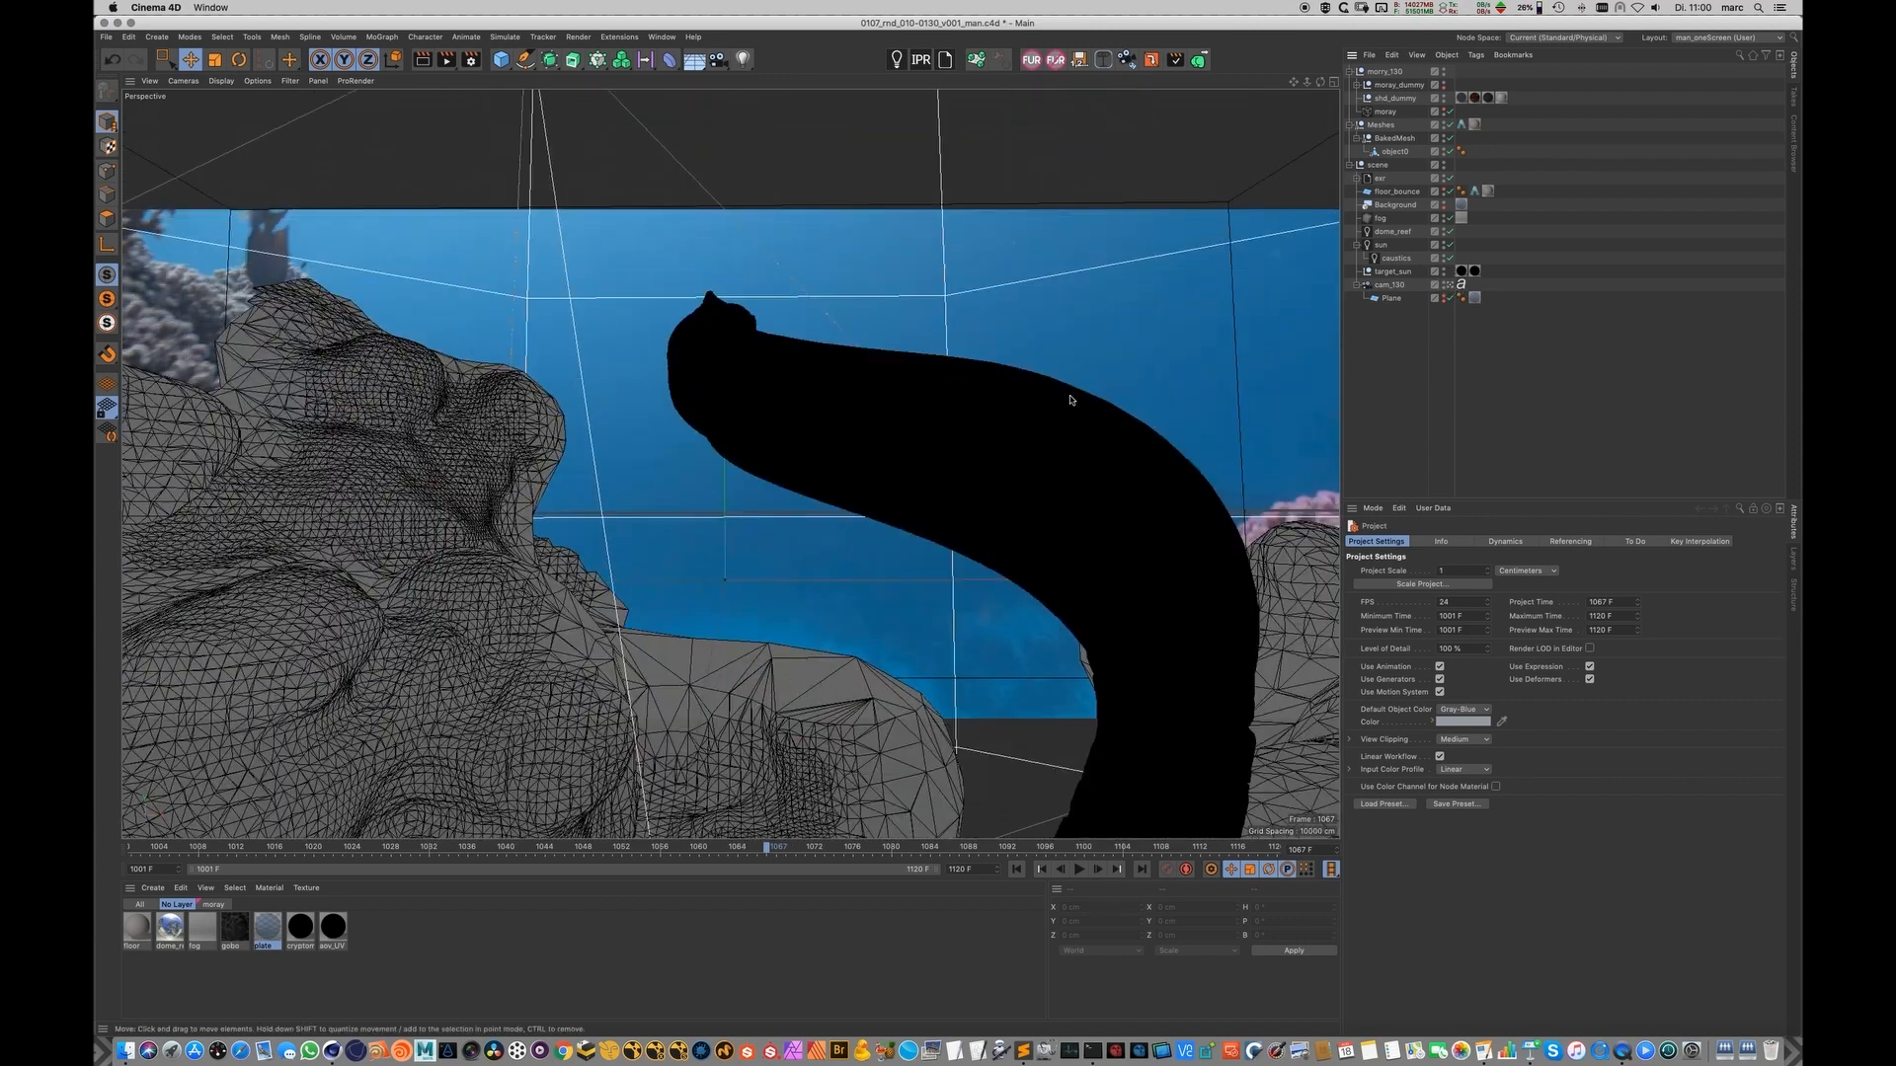
pyautogui.click(1450, 284)
pyautogui.moveTo(884, 472)
pyautogui.keyDown('alt'); pyautogui.mouseDown()
pyautogui.moveTo(846, 483)
pyautogui.moveTo(893, 491)
pyautogui.mouseUp(); pyautogui.keyUp('alt')
pyautogui.keyDown('alt'); pyautogui.moveTo(893, 492); pyautogui.dragTo(872, 491, button='right'); pyautogui.keyUp('alt')
pyautogui.keyDown('alt'); pyautogui.moveTo(872, 491); pyautogui.dragTo(931, 470); pyautogui.keyUp('alt')
pyautogui.keyDown('alt'); pyautogui.moveTo(932, 470); pyautogui.dragTo(938, 462, button='right'); pyautogui.keyUp('alt')
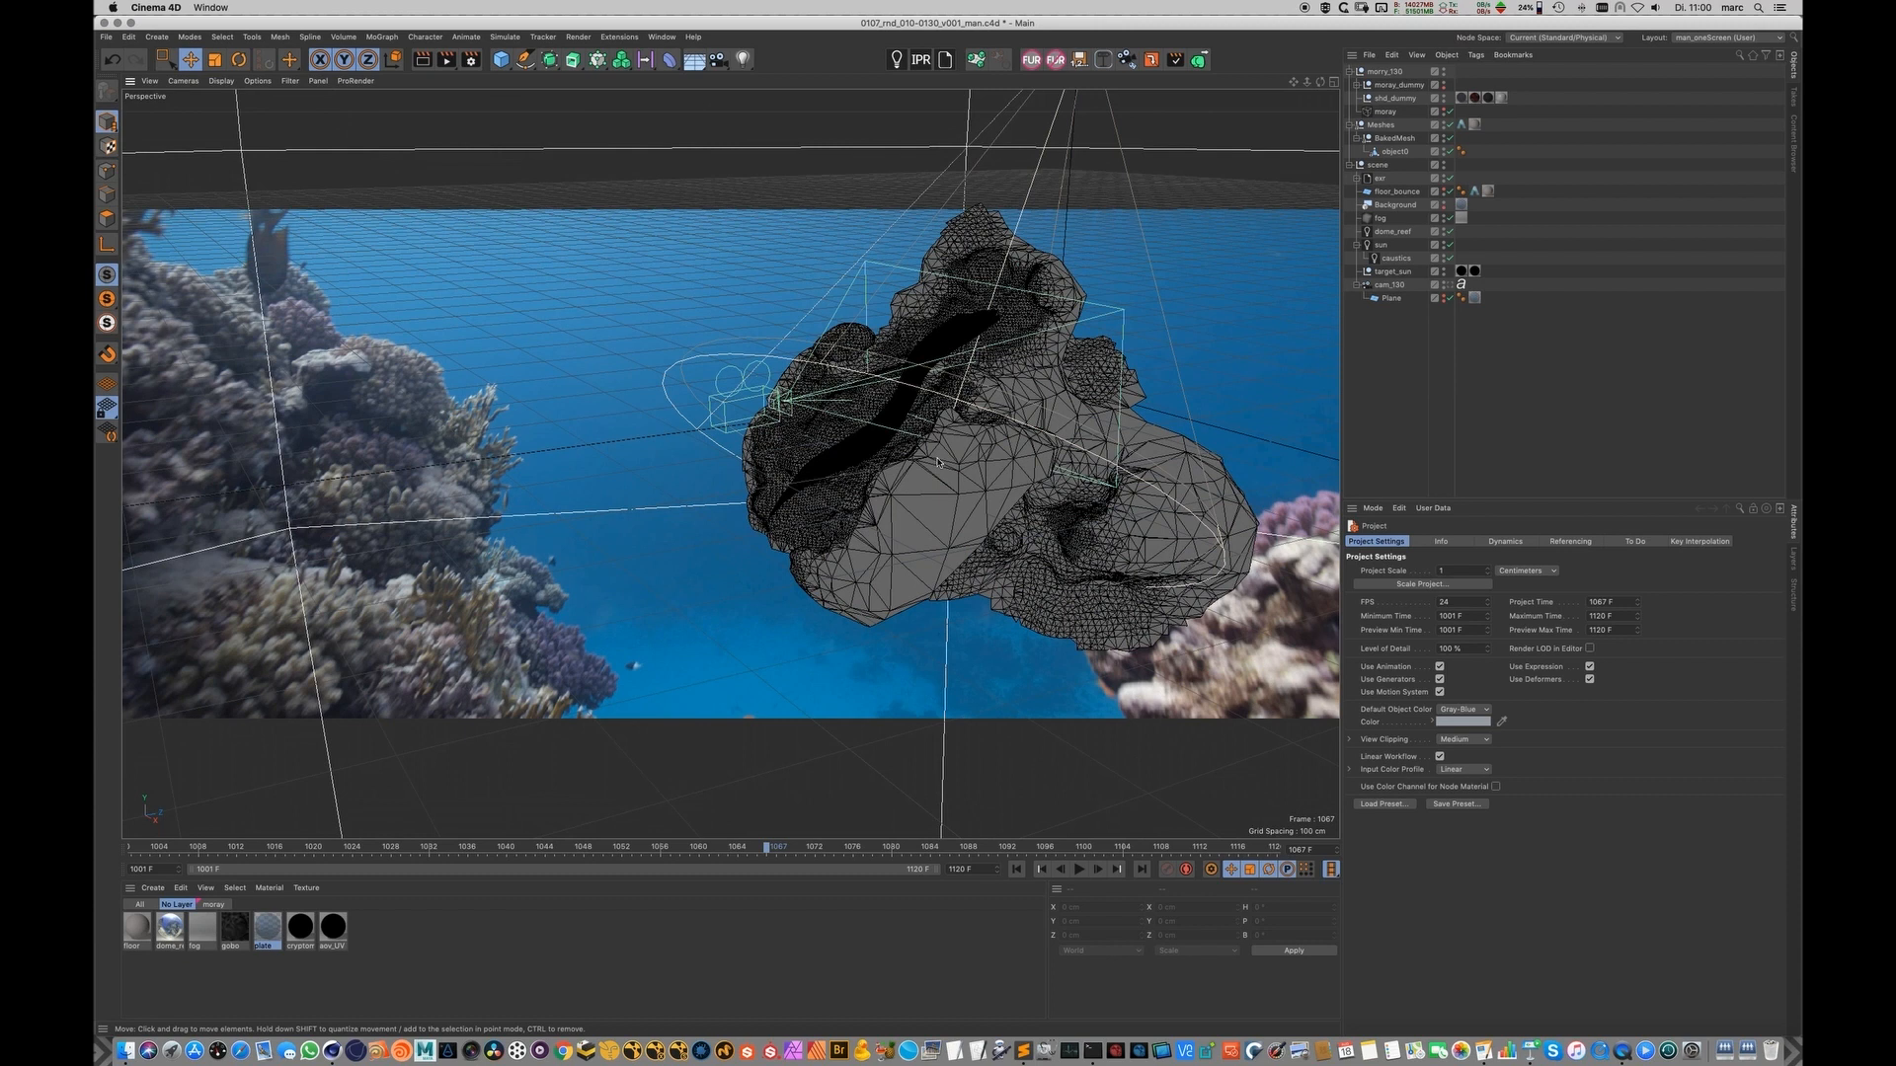
# Step: Examine the moray and rocks at frame 1071 from several angles, and advance to frame 1081 through cam_130
pyautogui.moveTo(755, 847); pyautogui.dragTo(805, 847)
pyautogui.keyDown('alt'); pyautogui.moveTo(984, 525); pyautogui.dragTo(797, 635); pyautogui.keyUp('alt')
pyautogui.keyDown('alt'); pyautogui.moveTo(937, 552); pyautogui.dragTo(909, 549); pyautogui.keyUp('alt')
pyautogui.keyDown('alt'); pyautogui.moveTo(909, 549); pyautogui.dragTo(1043, 521, button='right'); pyautogui.keyUp('alt')
pyautogui.keyDown('alt'); pyautogui.moveTo(1043, 521); pyautogui.dragTo(889, 471); pyautogui.keyUp('alt')
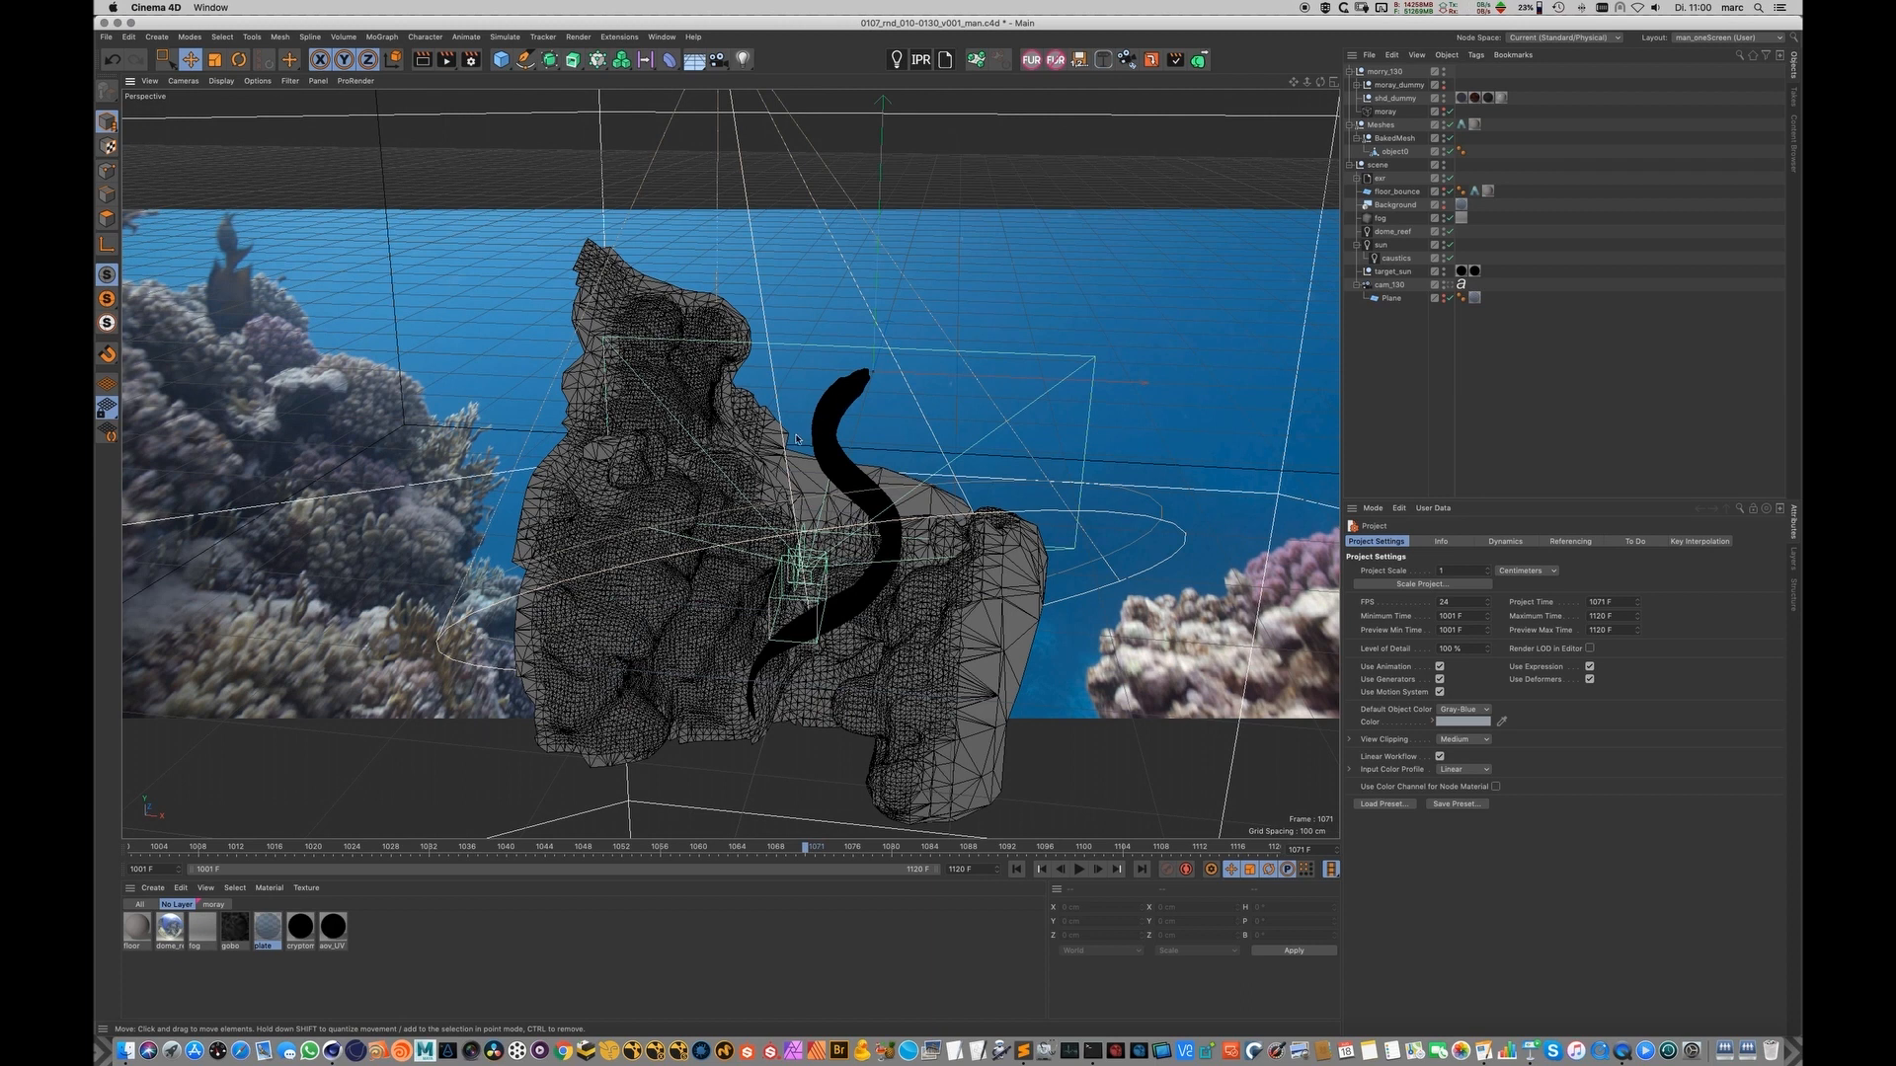
pyautogui.keyDown('alt'); pyautogui.moveTo(798, 499); pyautogui.dragTo(780, 472); pyautogui.keyUp('alt')
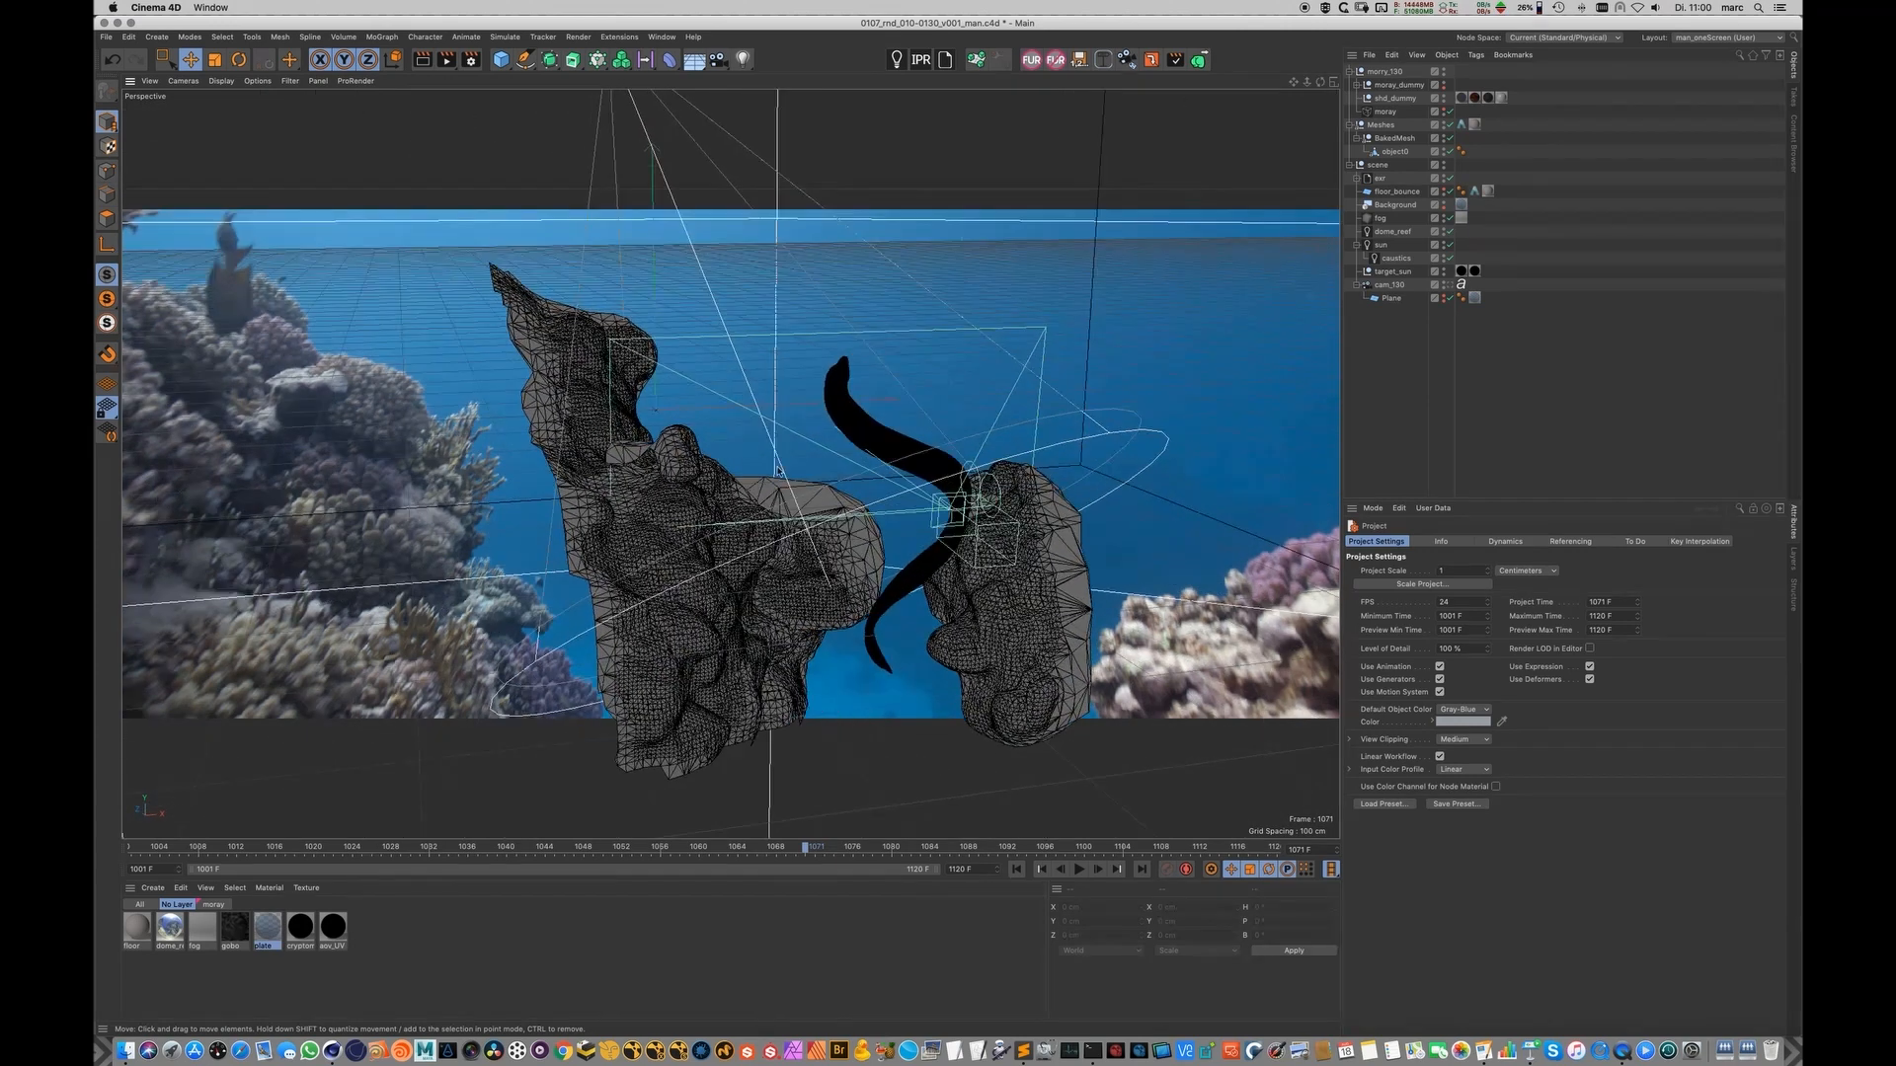
pyautogui.scroll(-5, 885, 542)
pyautogui.keyDown('alt'); pyautogui.moveTo(944, 559); pyautogui.dragTo(848, 560); pyautogui.keyUp('alt')
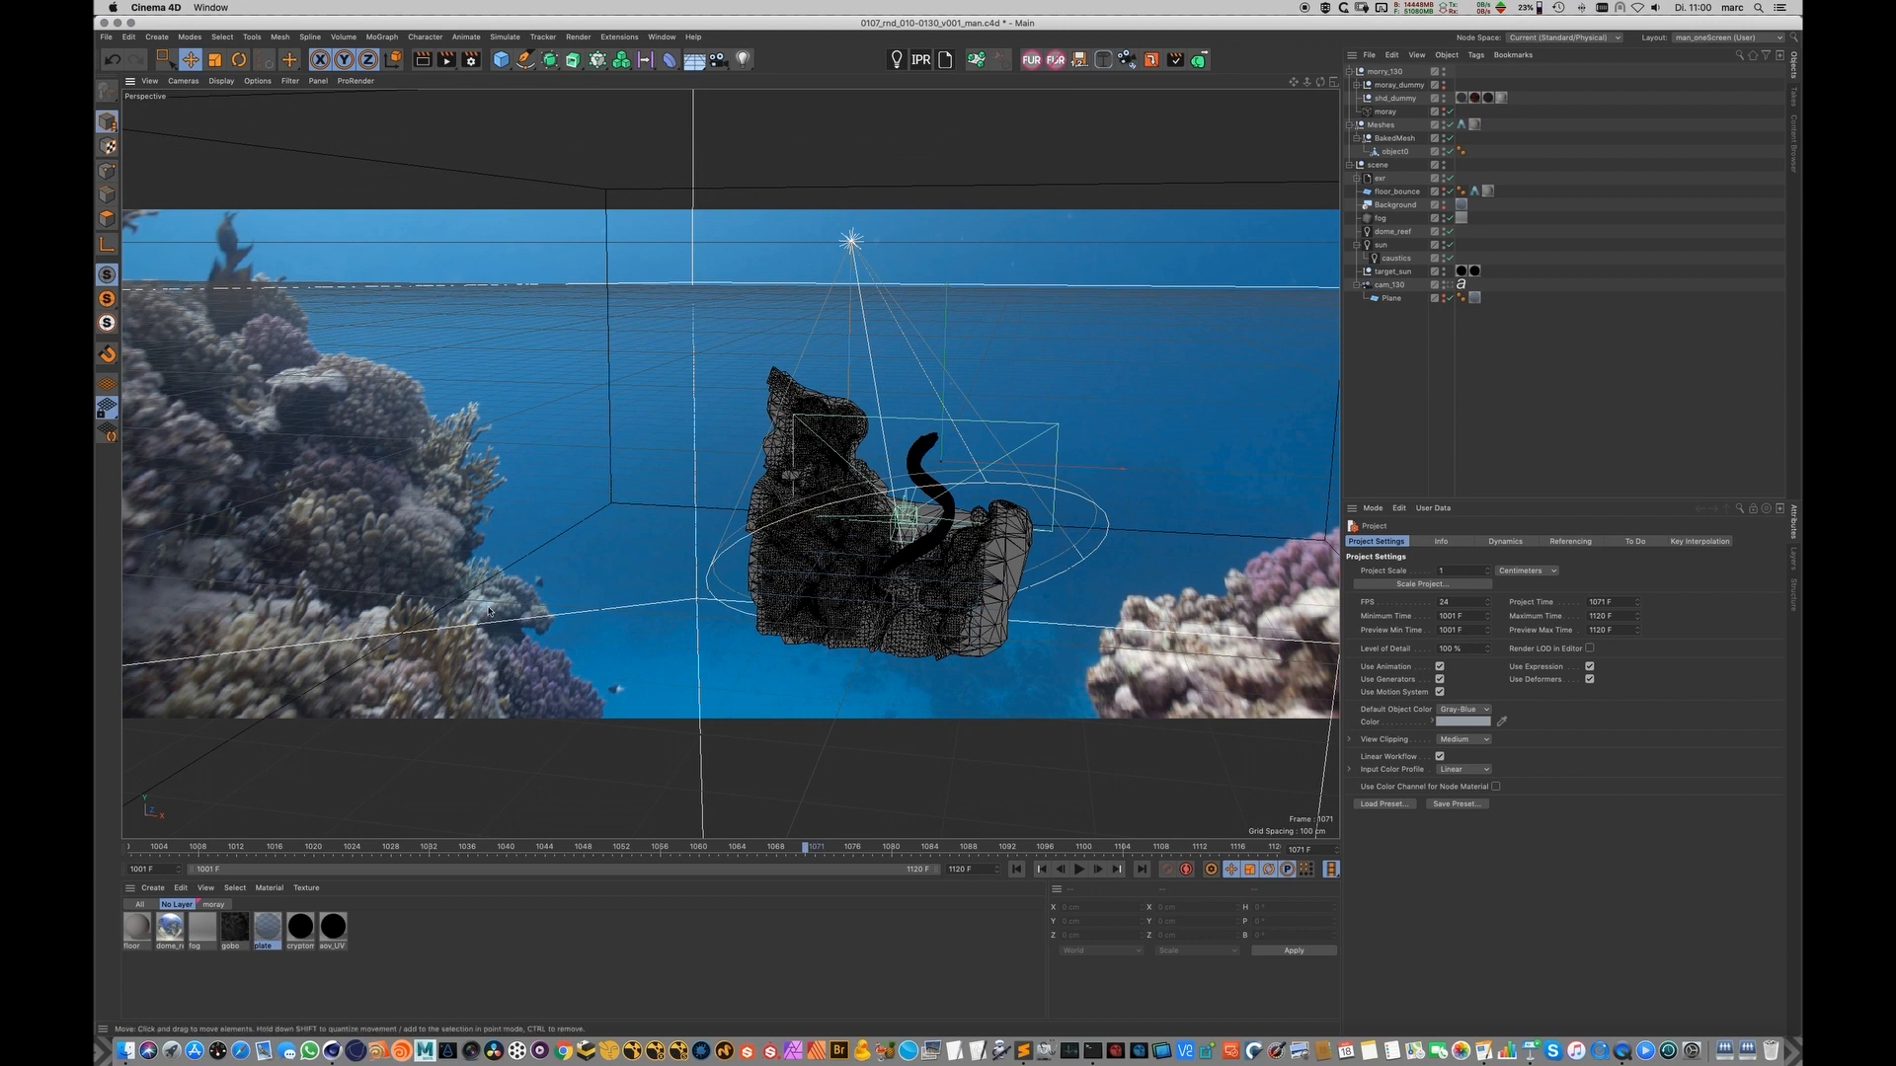
pyautogui.click(1450, 284)
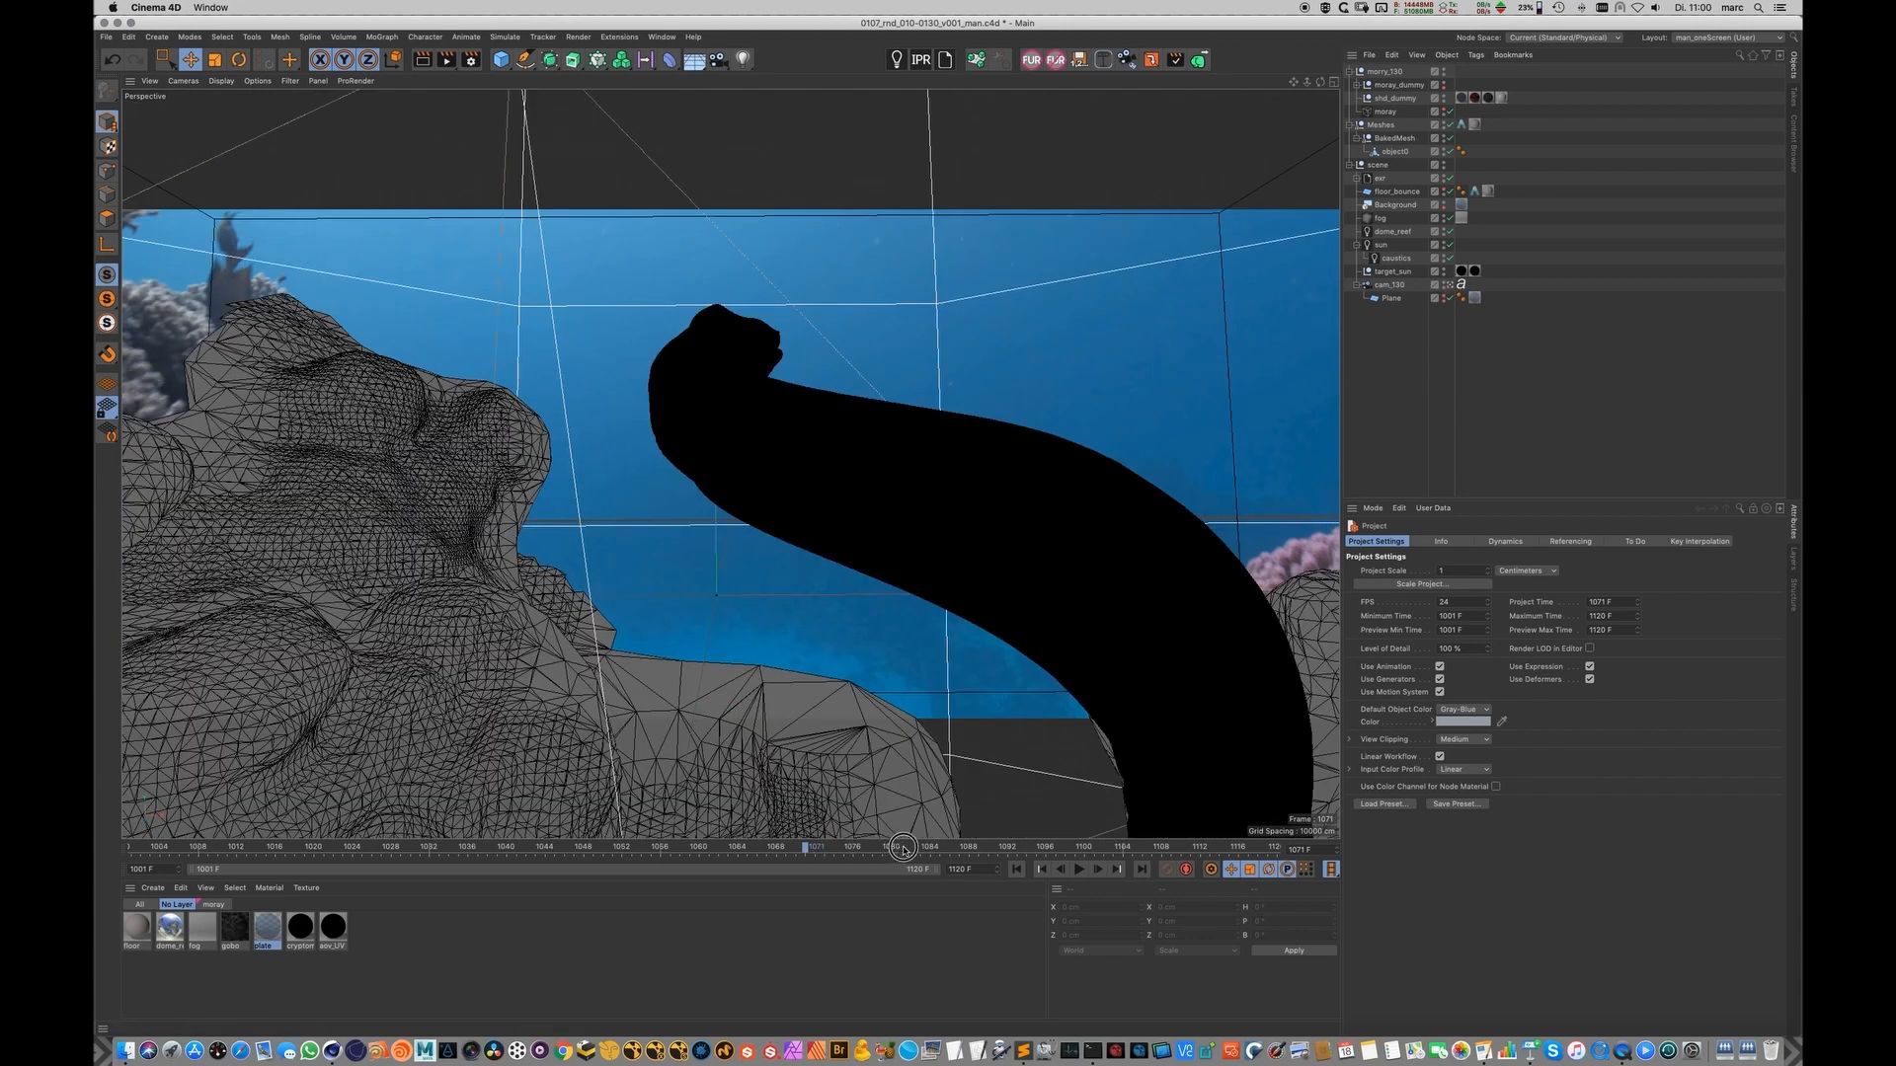
pyautogui.press('F8')
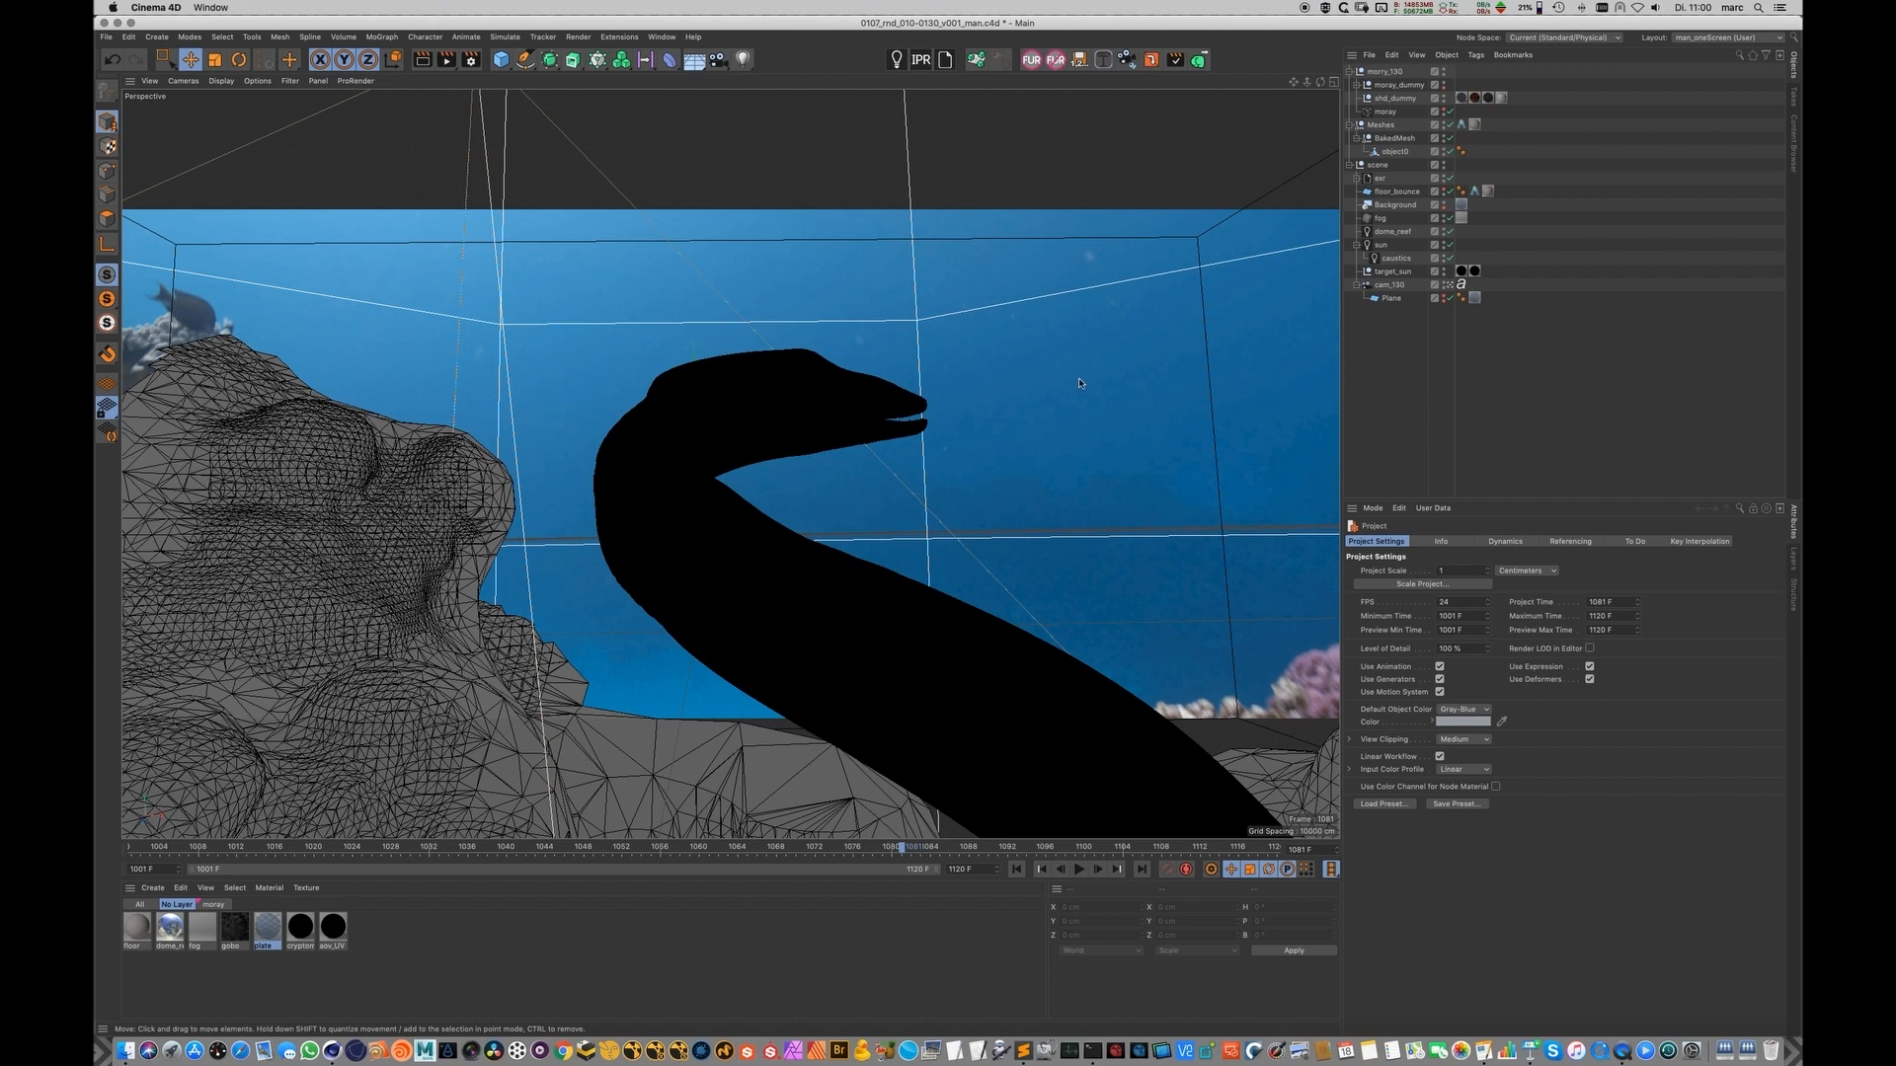
# Step: Inspect the fog volume and the dome_reef Arnold light surrounding the moray scene from outside the shot camera
pyautogui.click(1450, 284)
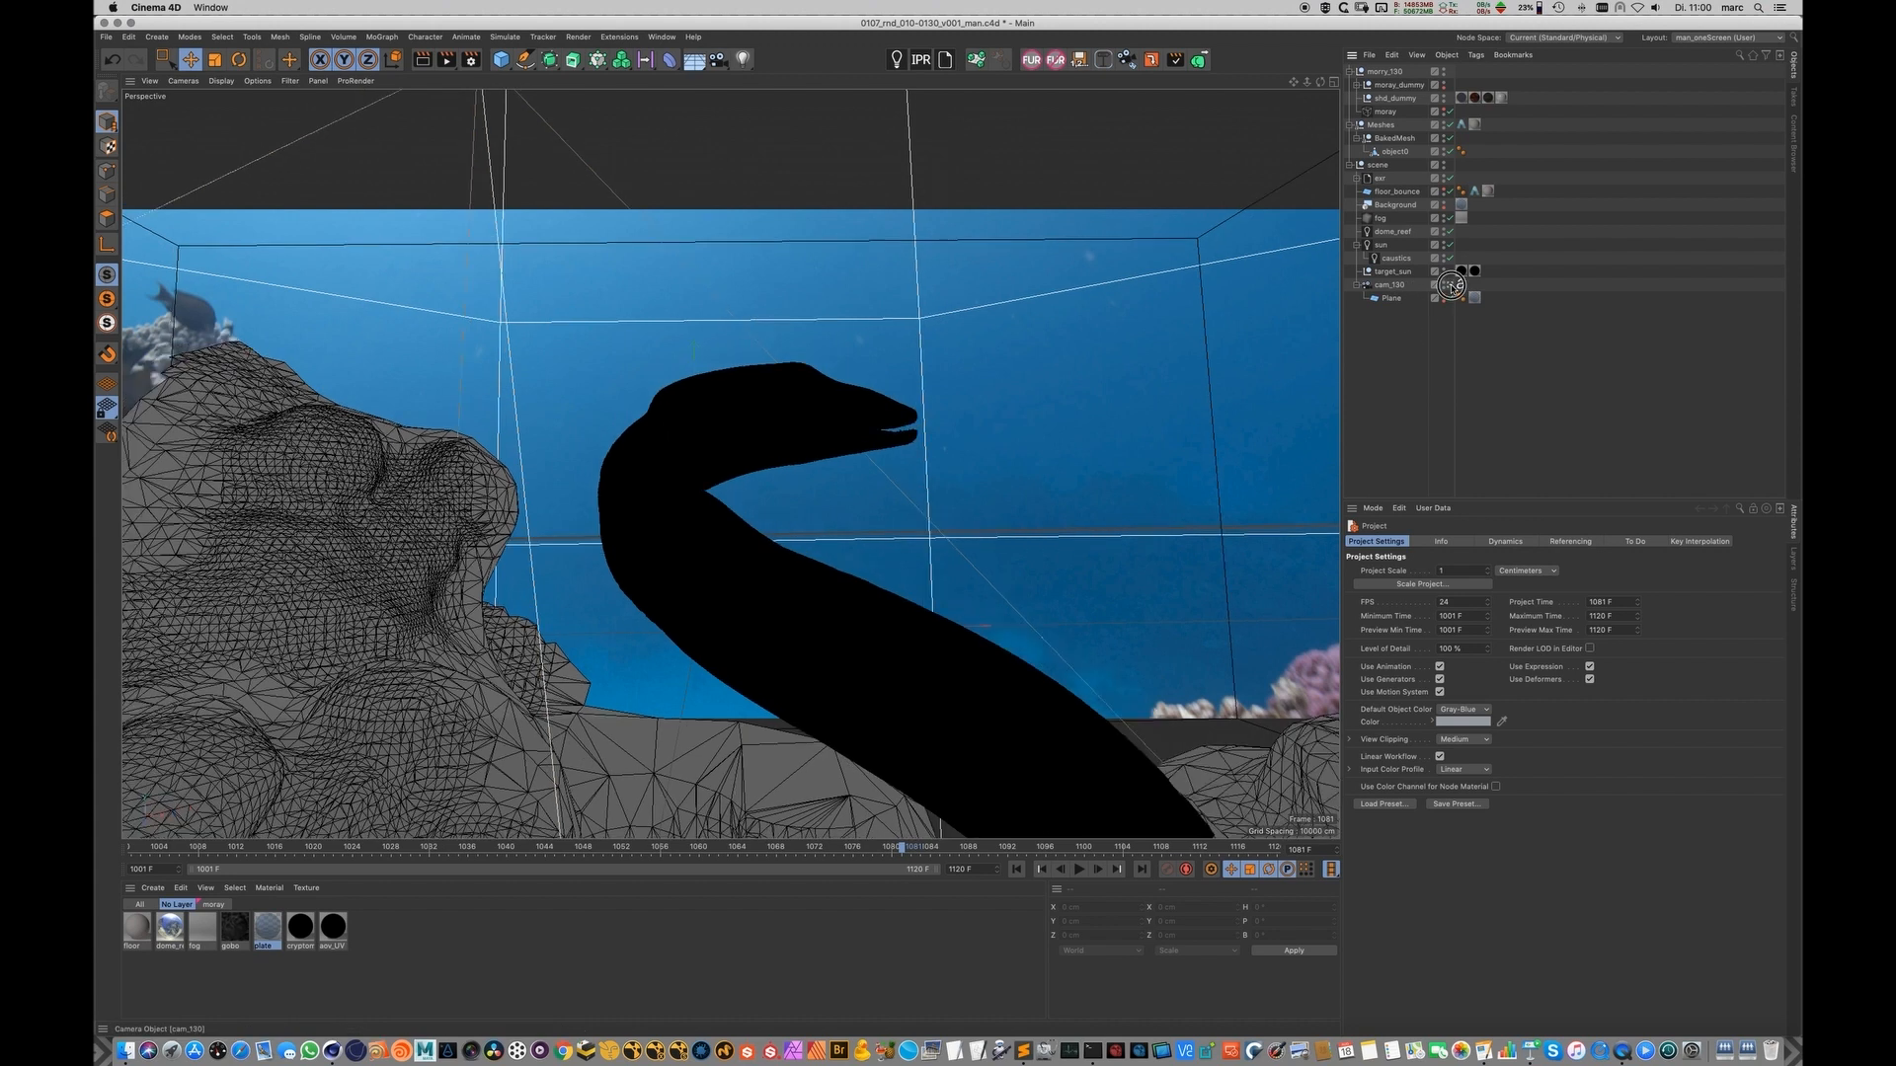
pyautogui.keyDown('alt'); pyautogui.moveTo(875, 442); pyautogui.dragTo(735, 480, button='right'); pyautogui.keyUp('alt')
pyautogui.keyDown('alt'); pyautogui.moveTo(922, 464); pyautogui.dragTo(770, 496, button='right'); pyautogui.keyUp('alt')
pyautogui.keyDown('alt'); pyautogui.moveTo(771, 498); pyautogui.dragTo(654, 533); pyautogui.keyUp('alt')
pyautogui.keyDown('alt'); pyautogui.moveTo(790, 494); pyautogui.dragTo(918, 464, button='right'); pyautogui.keyUp('alt')
pyautogui.click(1005, 432)
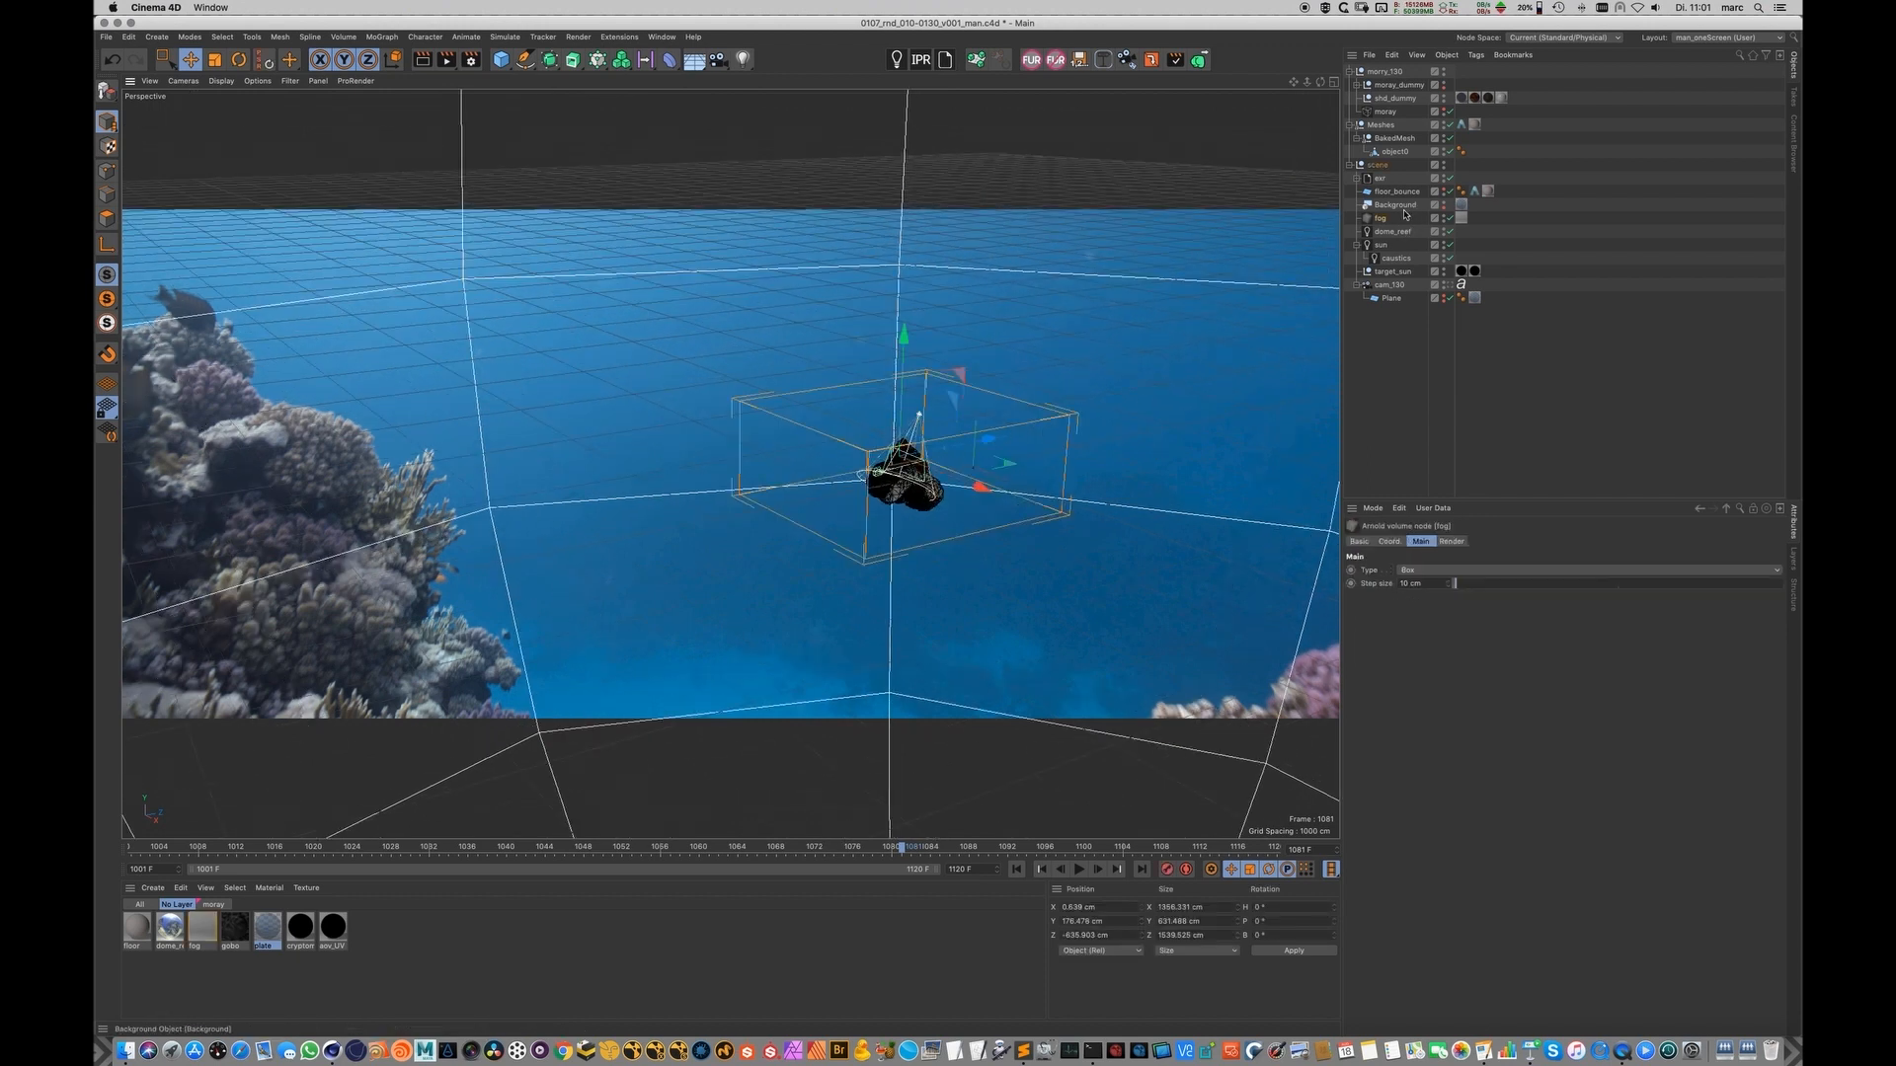
pyautogui.keyDown('alt'); pyautogui.moveTo(932, 465); pyautogui.dragTo(553, 578, button='right'); pyautogui.keyUp('alt')
pyautogui.click(1046, 396)
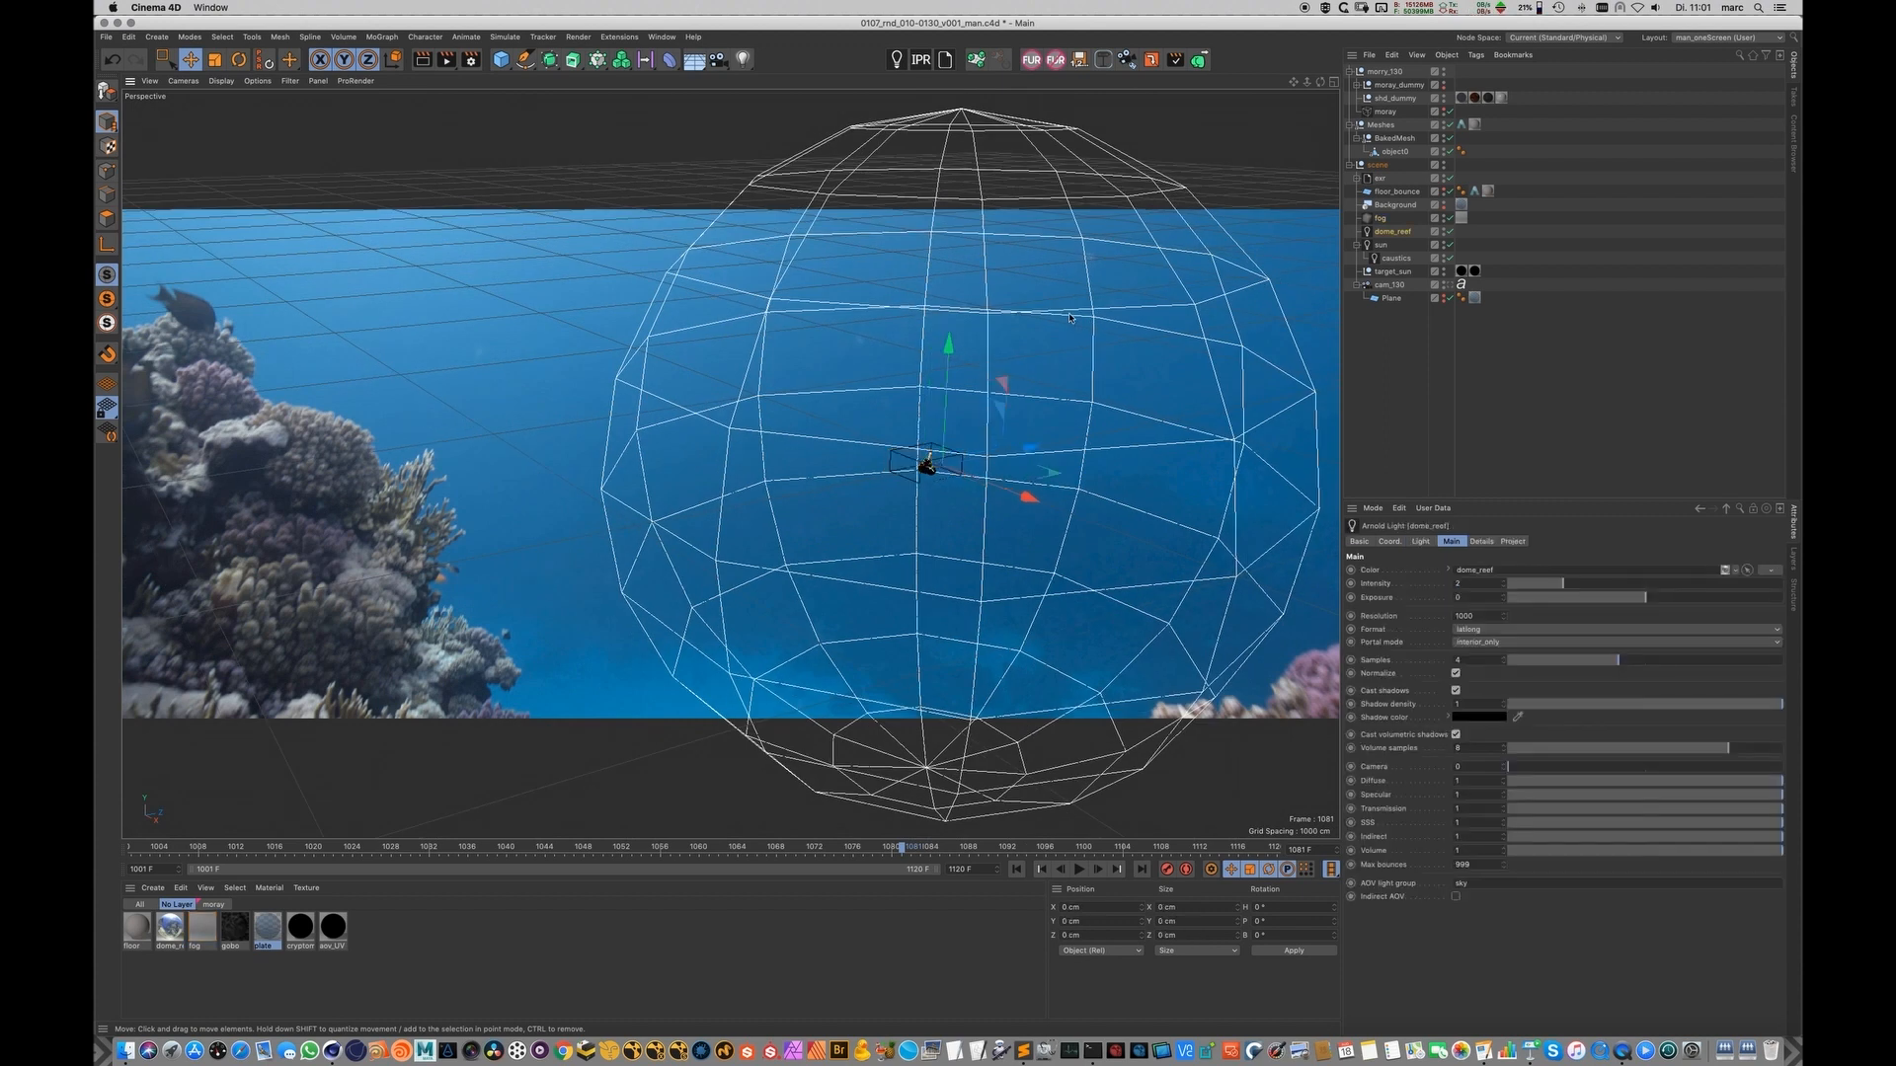
pyautogui.keyDown('alt'); pyautogui.moveTo(1035, 327); pyautogui.dragTo(1023, 361); pyautogui.keyUp('alt')
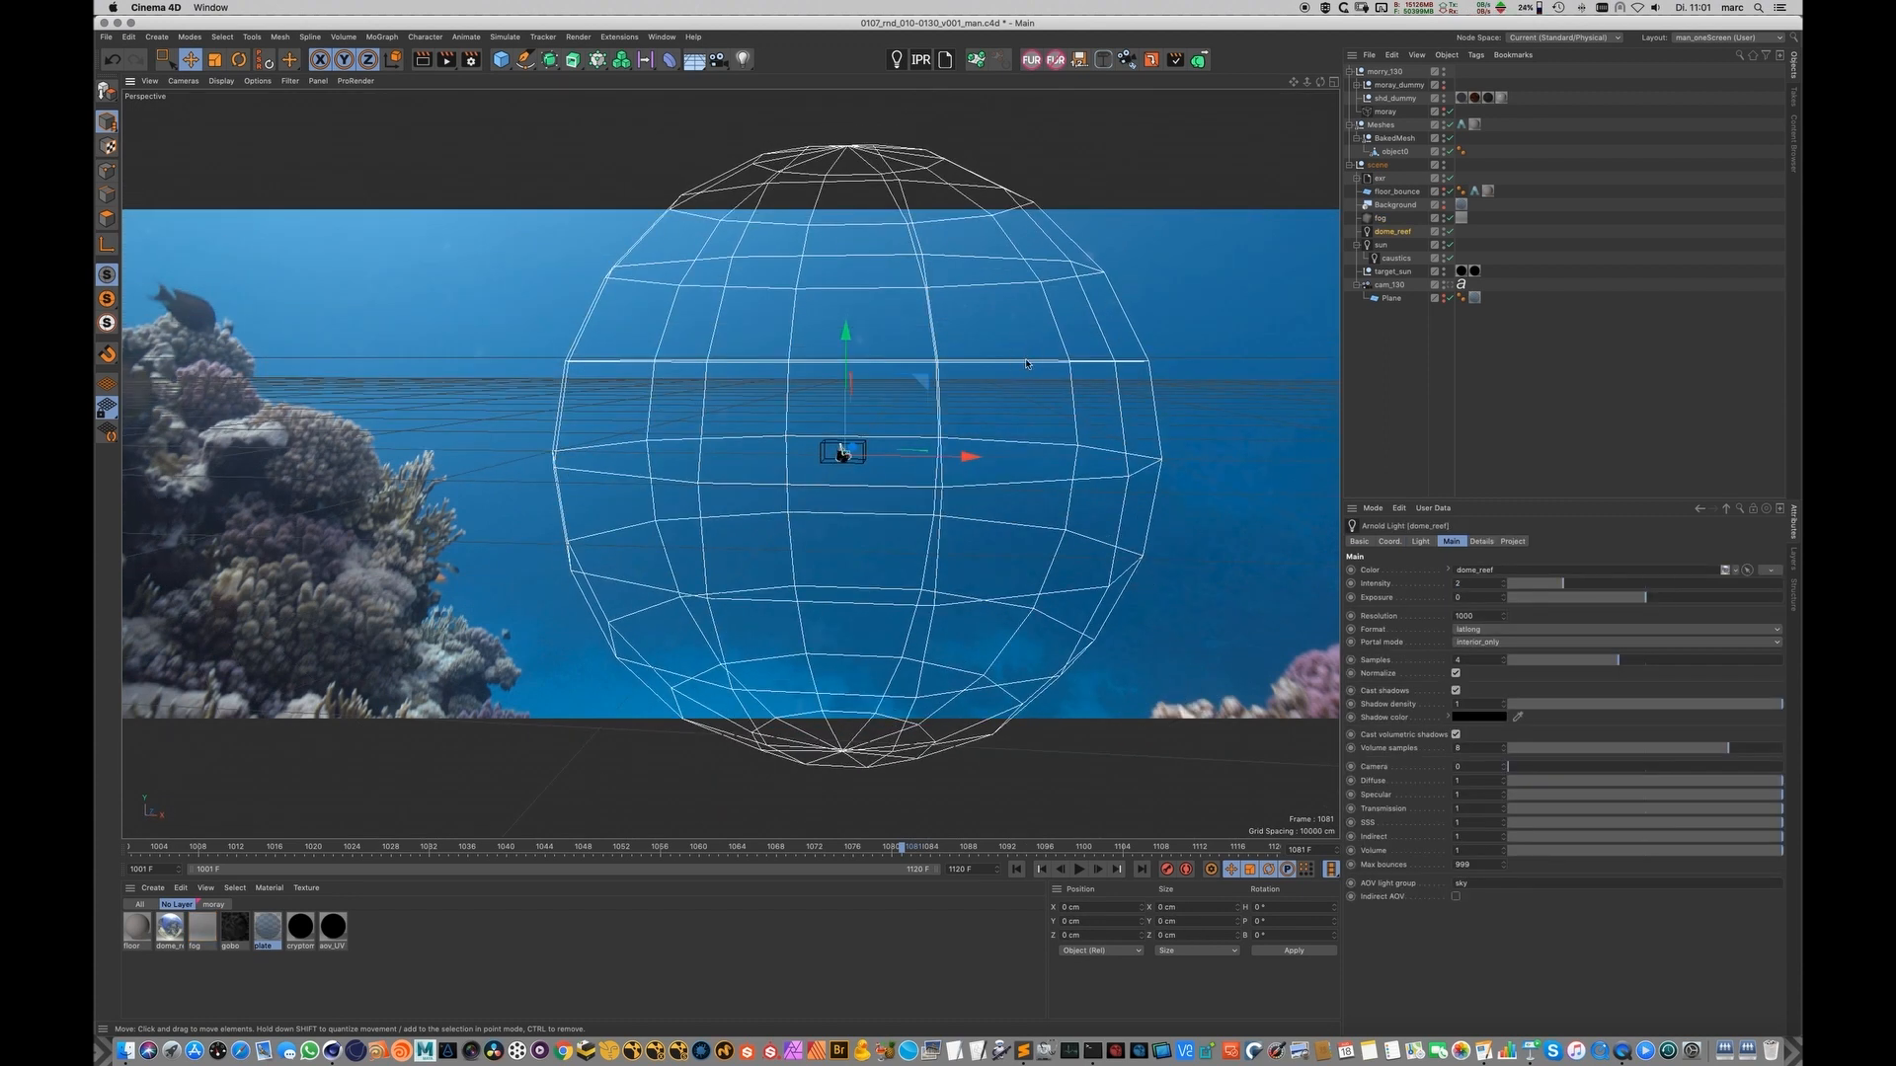
# Step: Inspect the sun and caustics Arnold light settings and view how they are aimed at the moray and rocks
pyautogui.click(1380, 245)
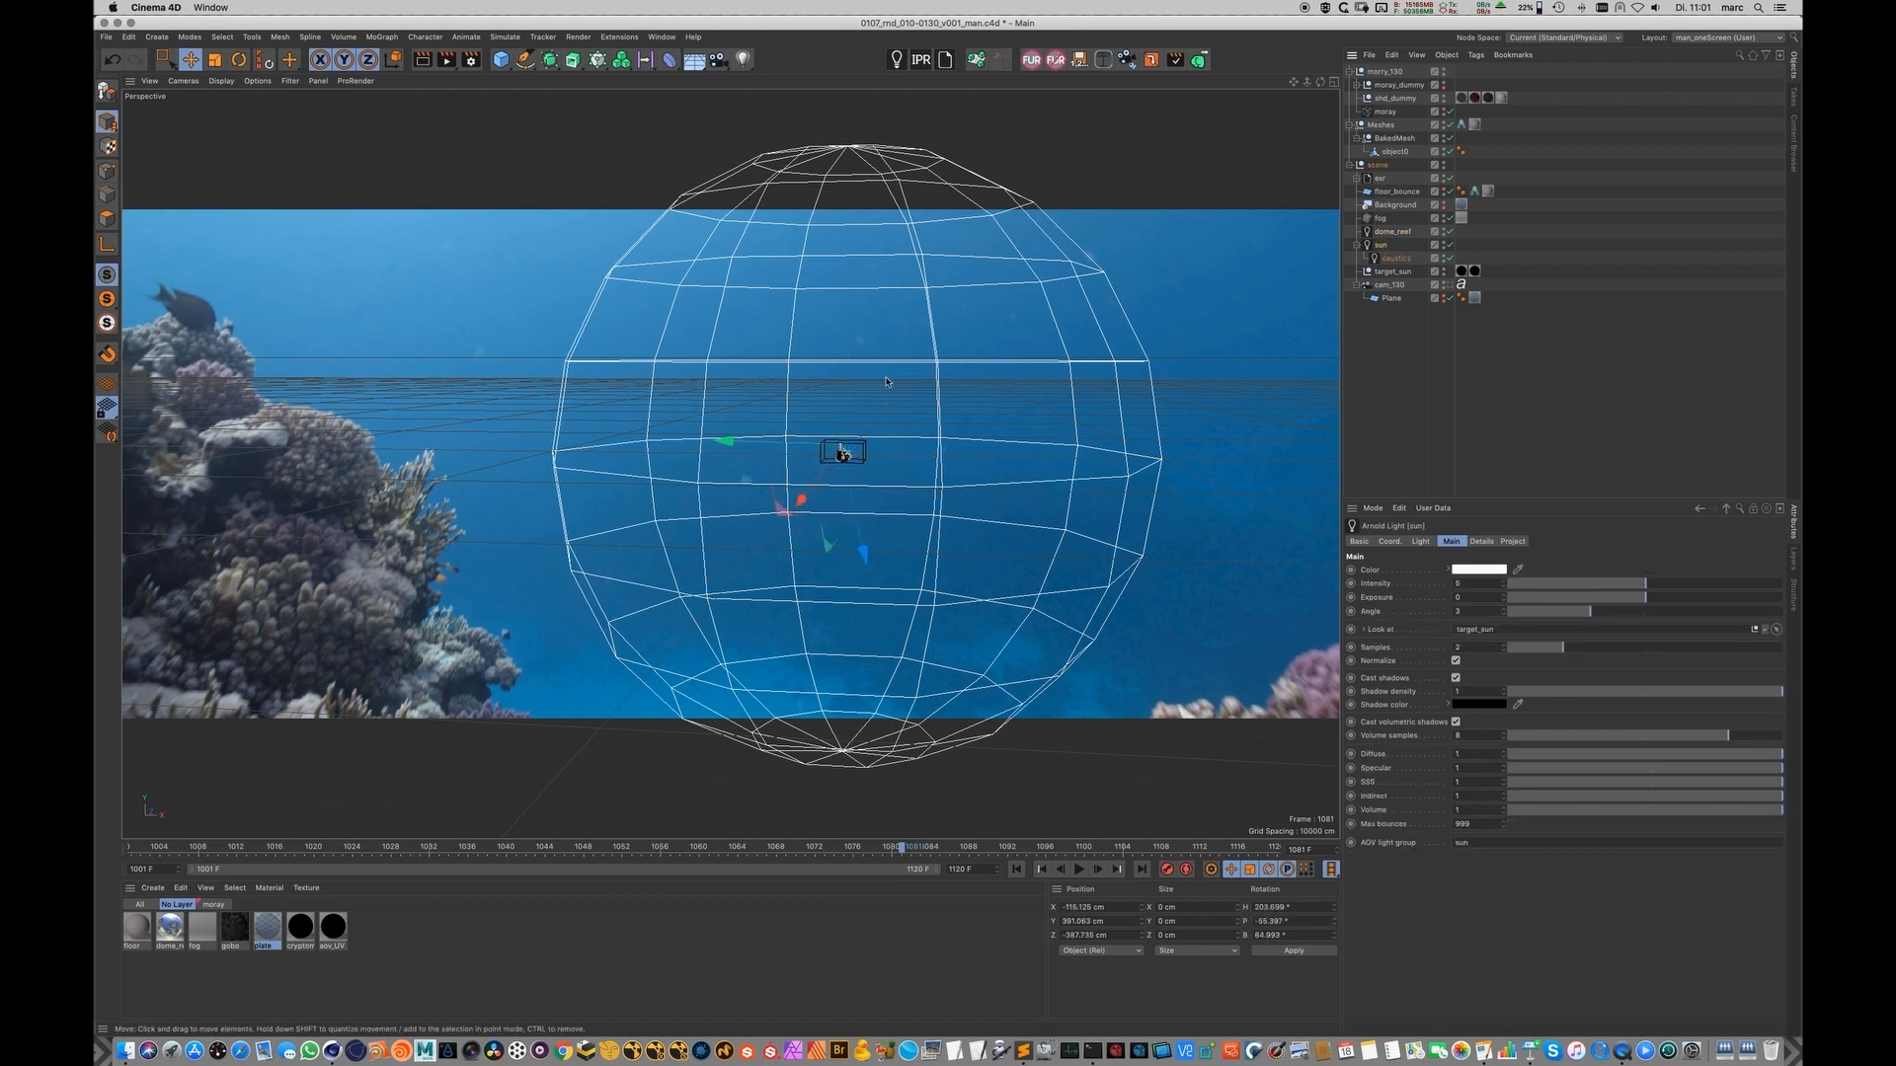
pyautogui.scroll(6, 848, 455)
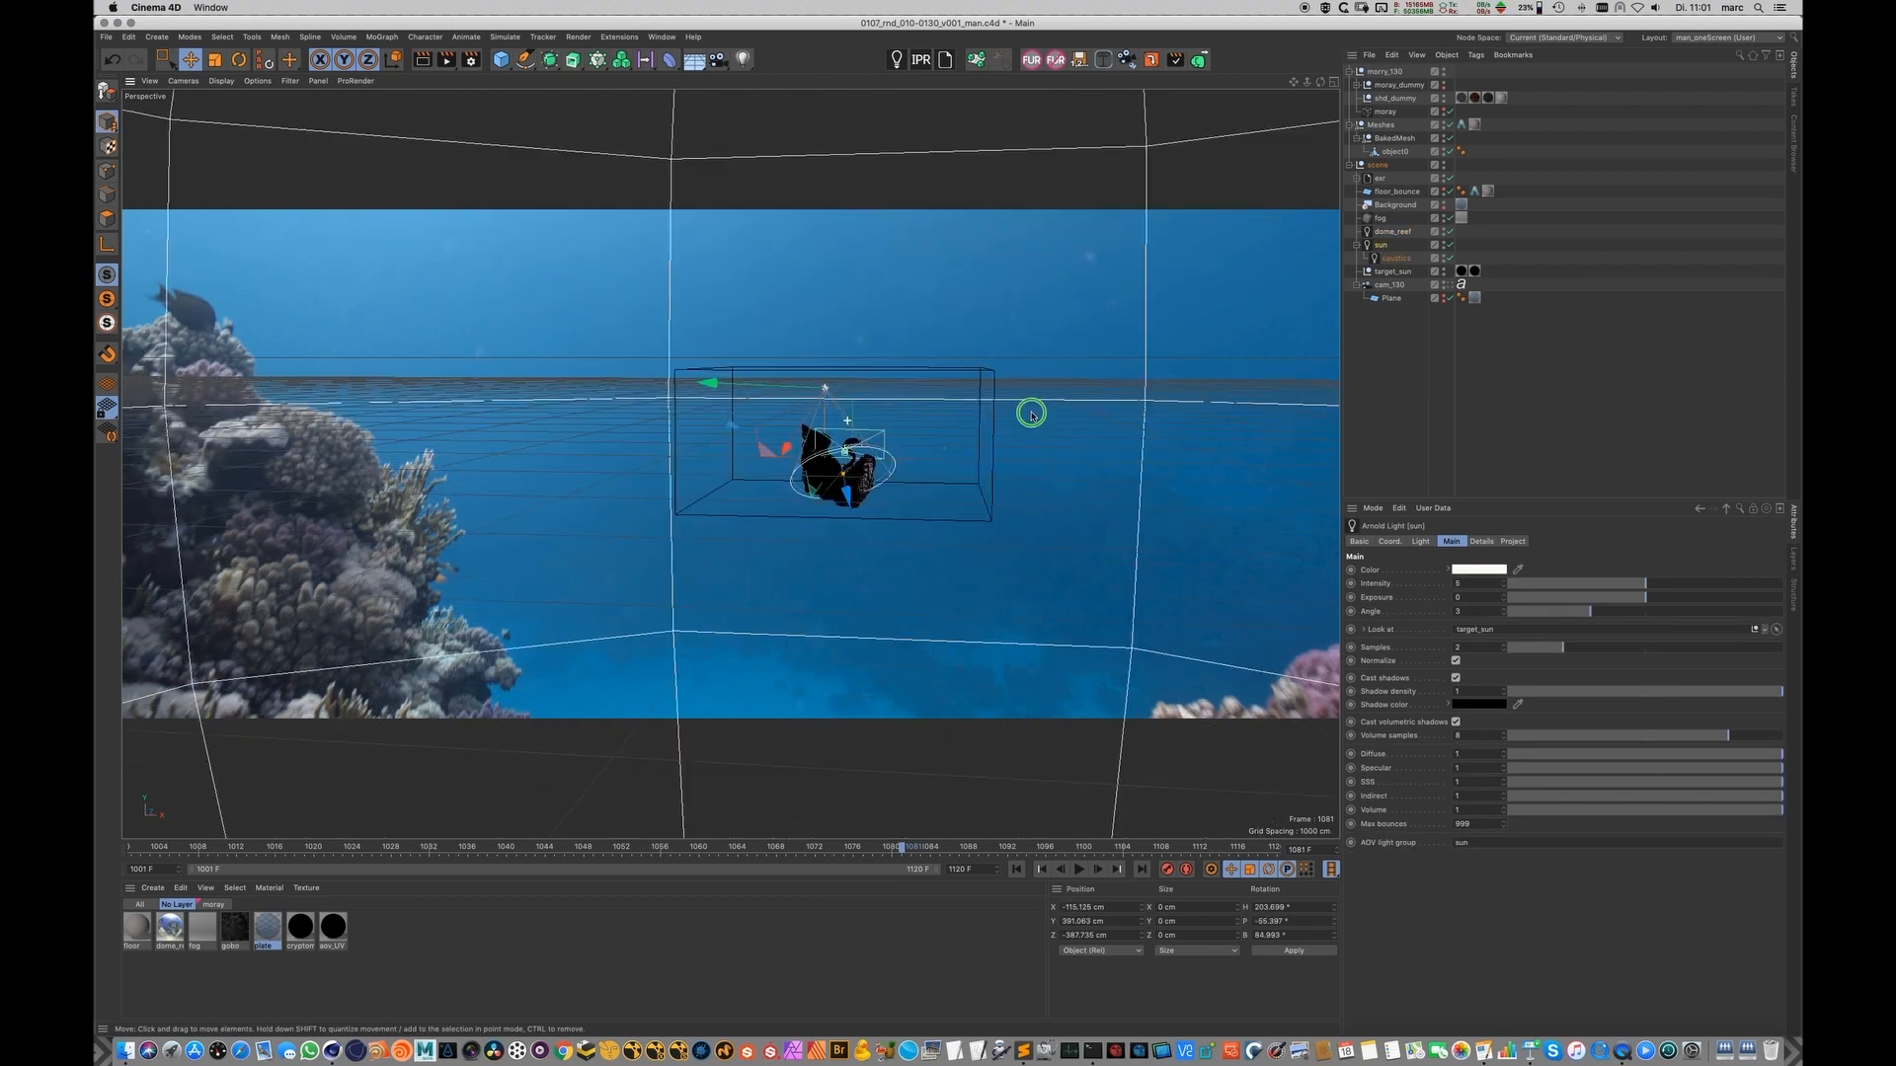
pyautogui.scroll(5, 814, 496)
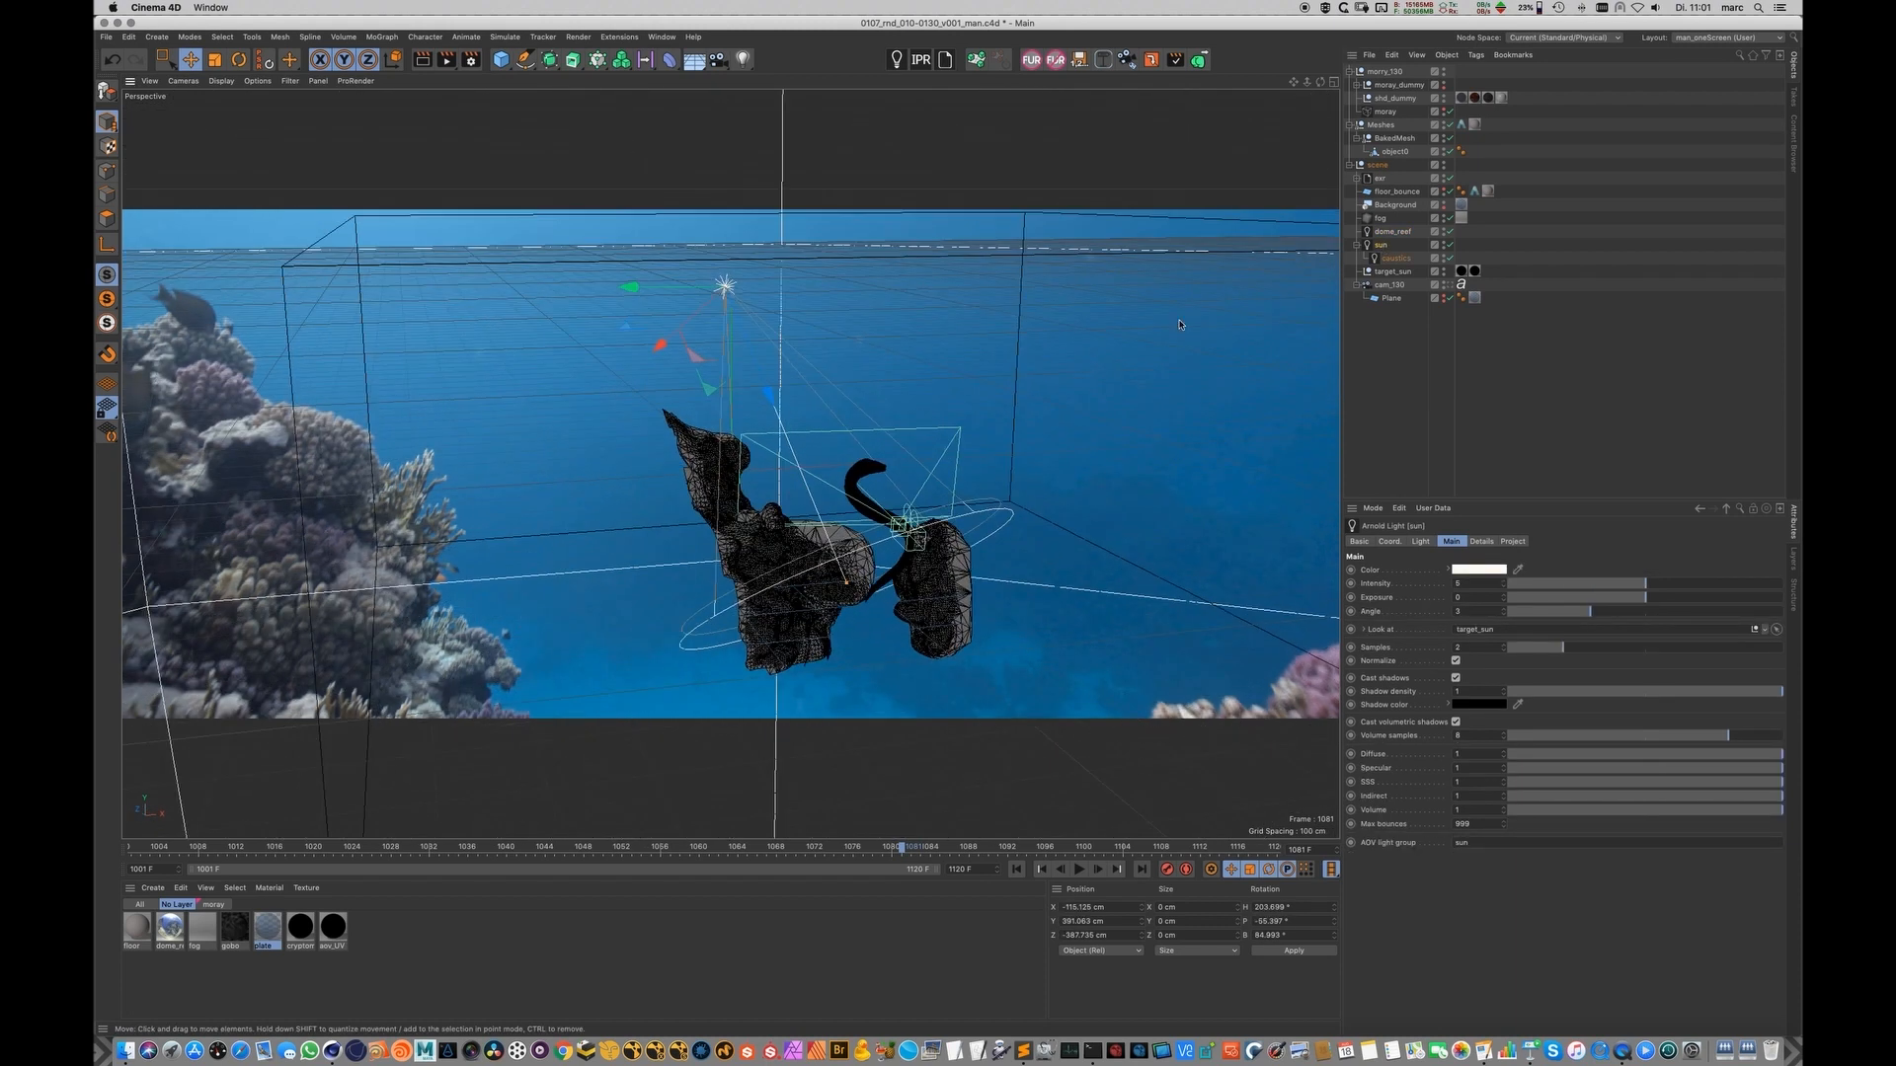
pyautogui.click(1395, 259)
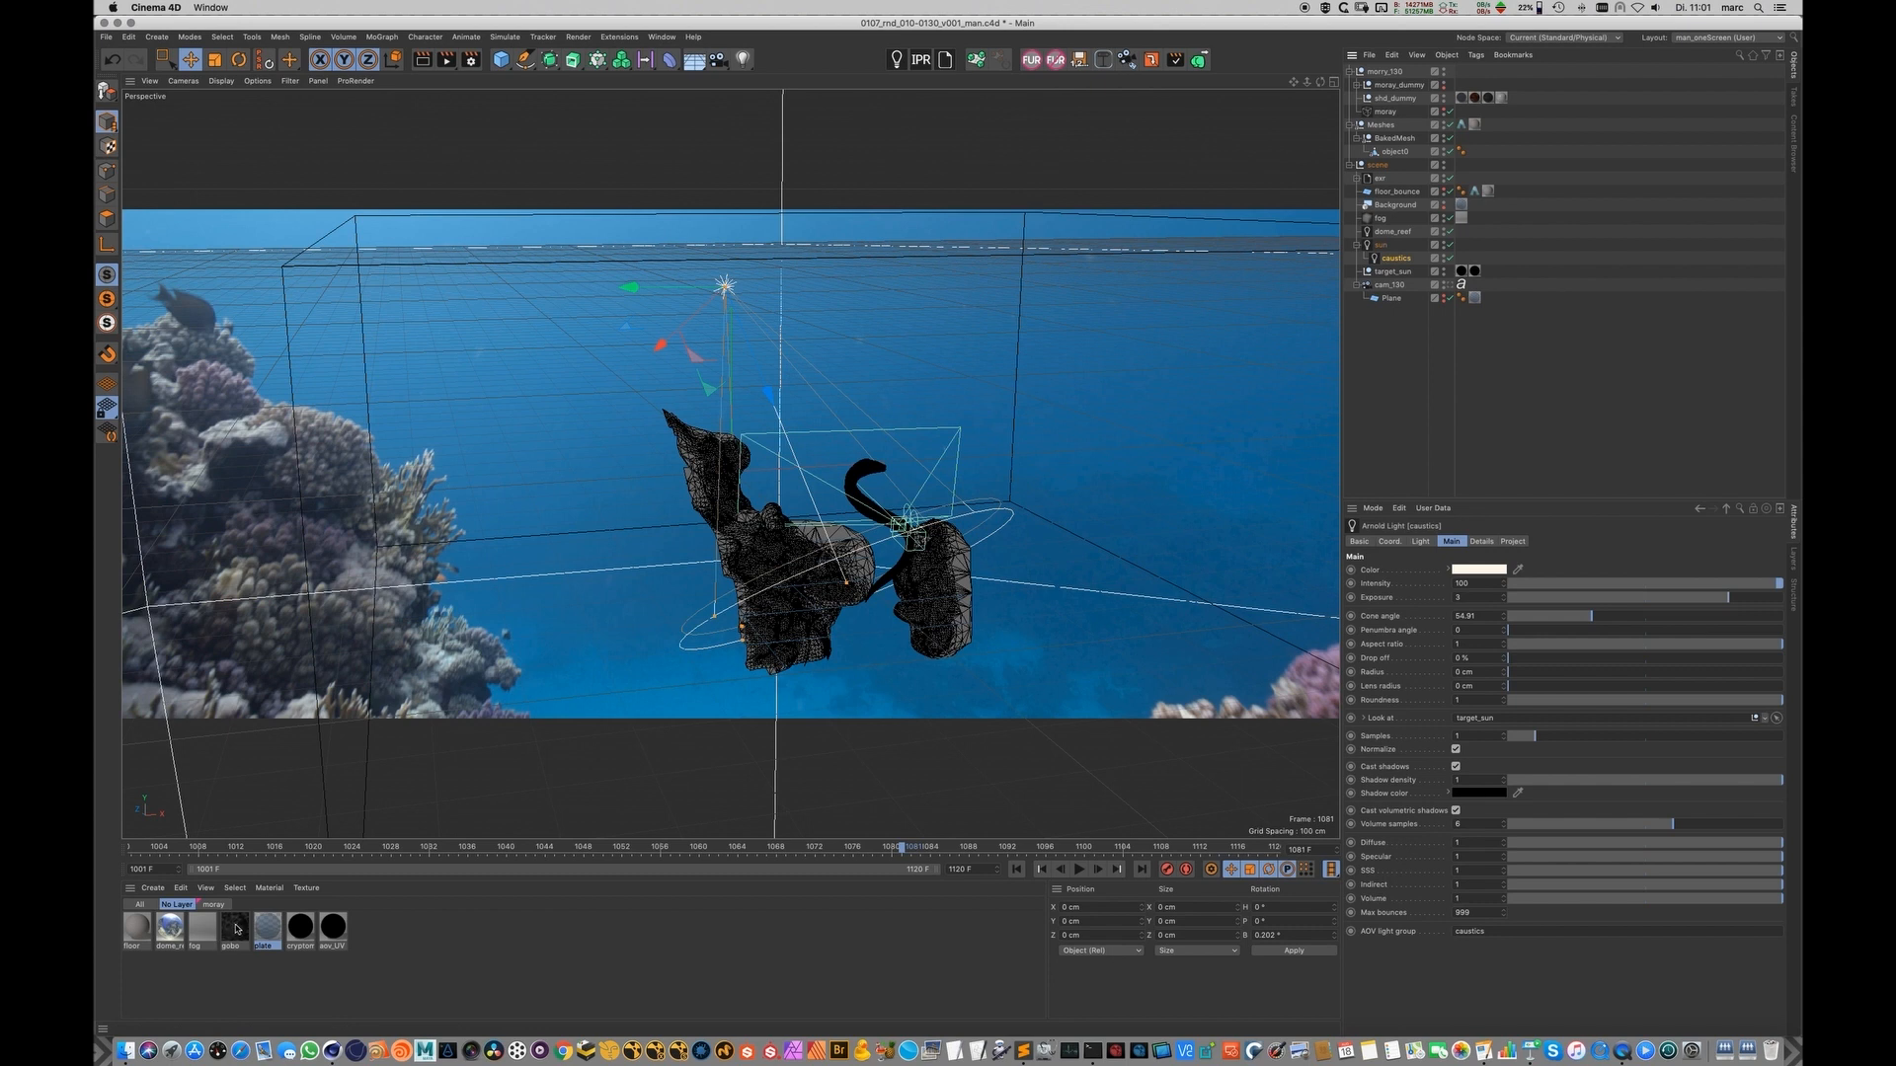
pyautogui.scroll(5, 943, 460)
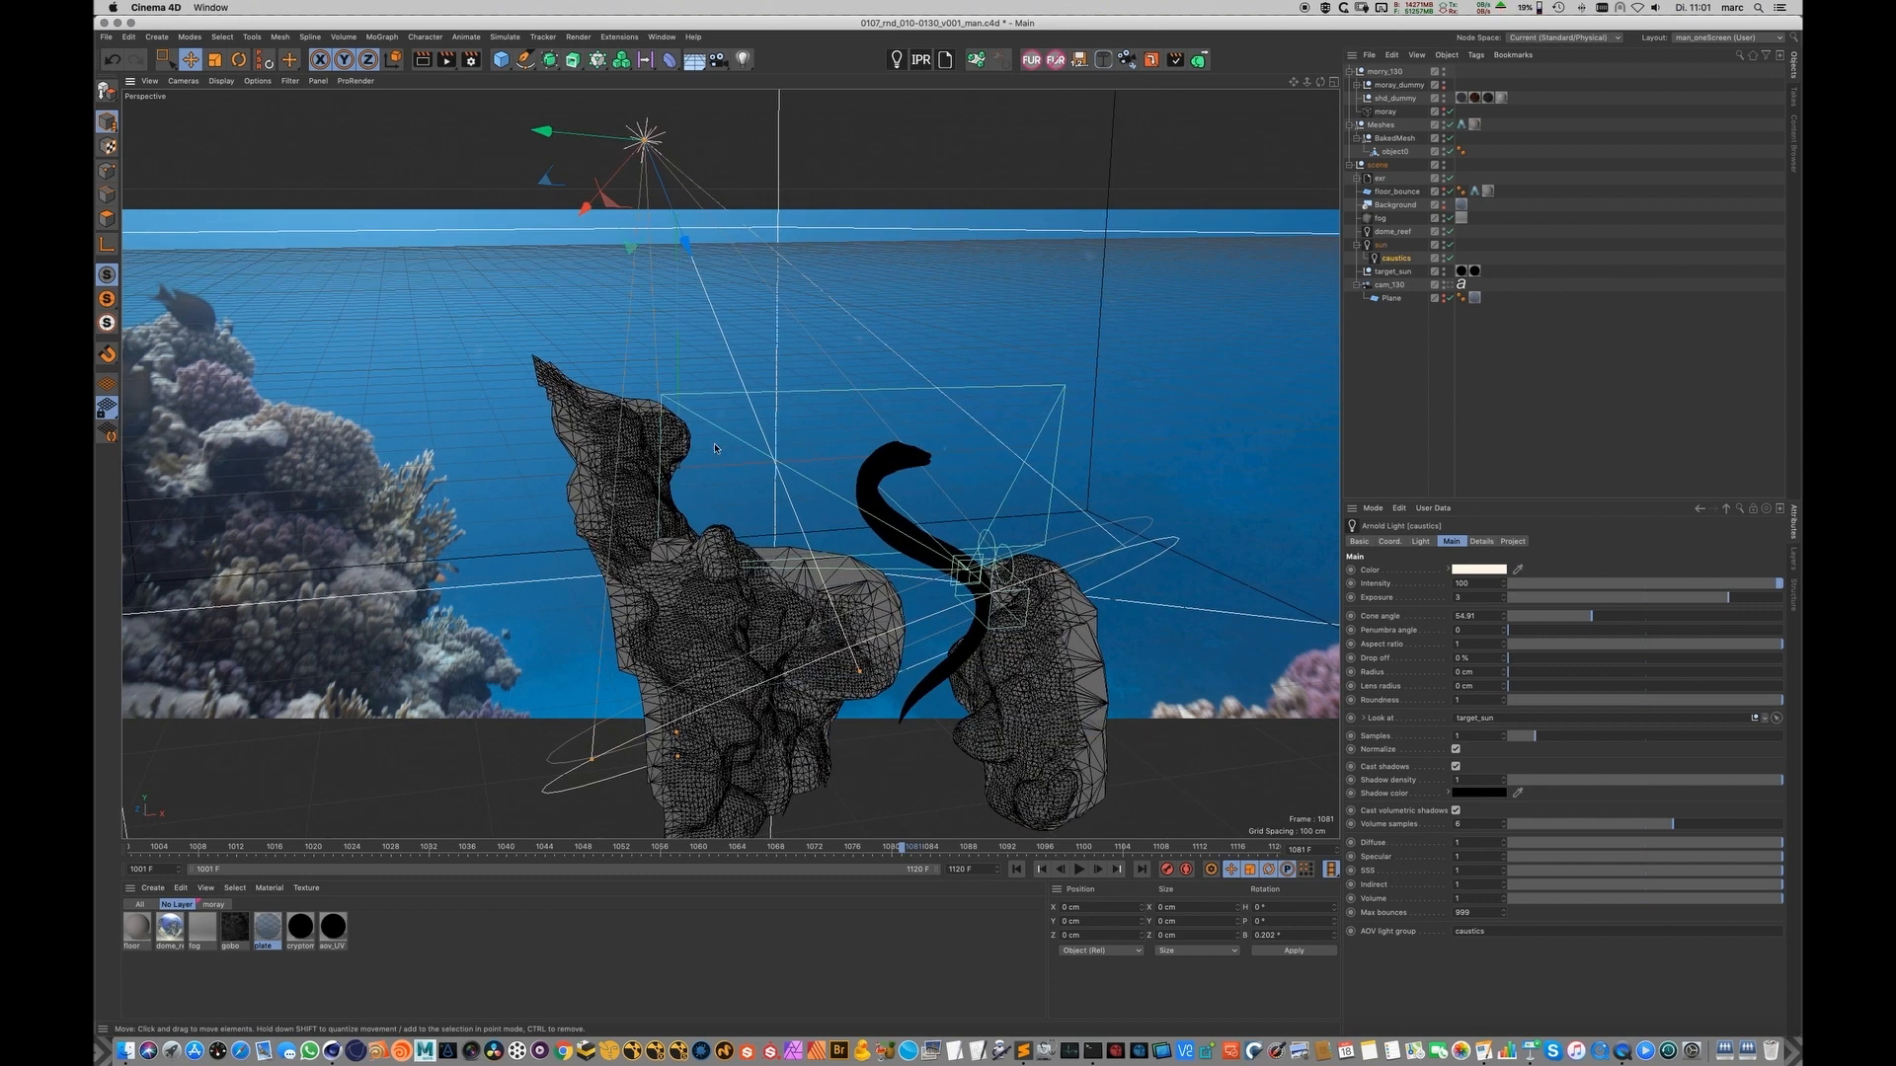
pyautogui.keyDown('alt'); pyautogui.moveTo(796, 481); pyautogui.dragTo(758, 541); pyautogui.keyUp('alt')
pyautogui.scroll(6, 892, 471)
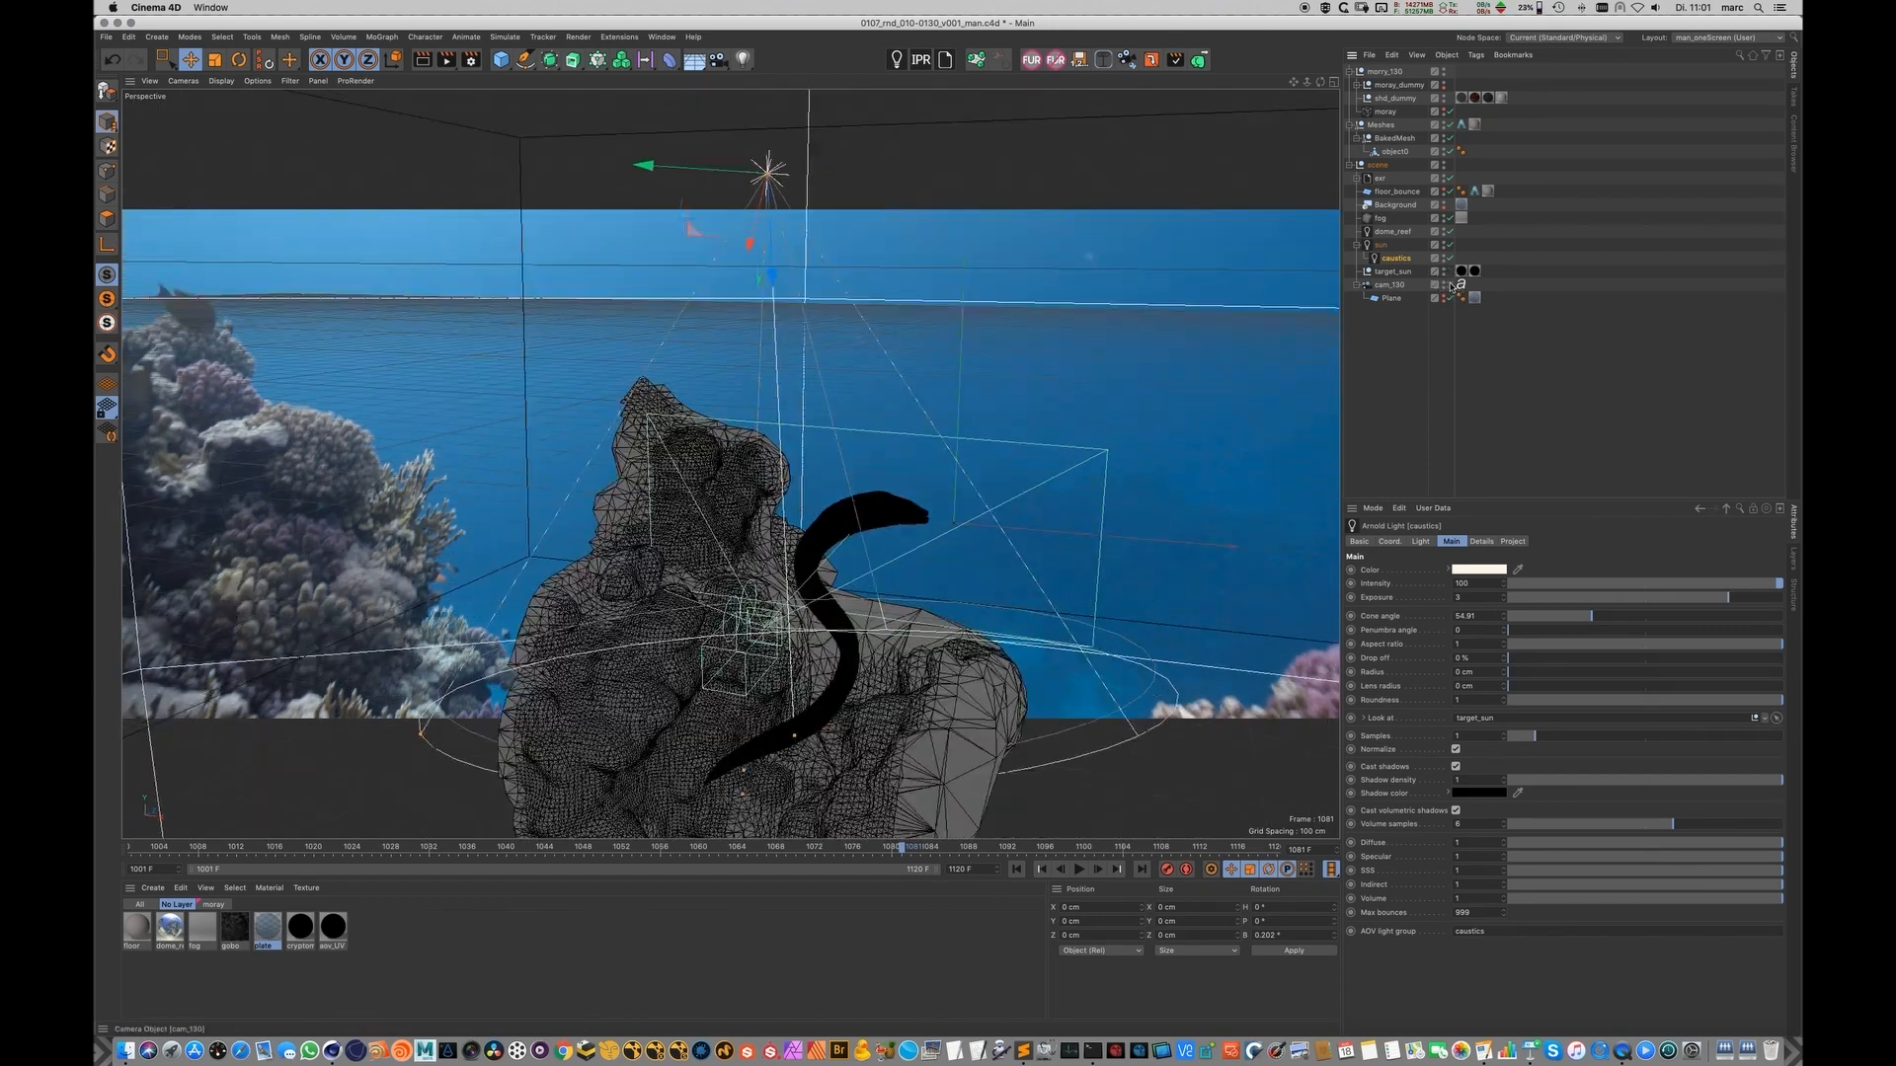
# Step: Load rendering file v001 of shot 010-0155 from the thebeauty job with the Kitsu open script
pyautogui.hotkey('shift', 'c')
pyautogui.write('ki')
pyautogui.press('Return')
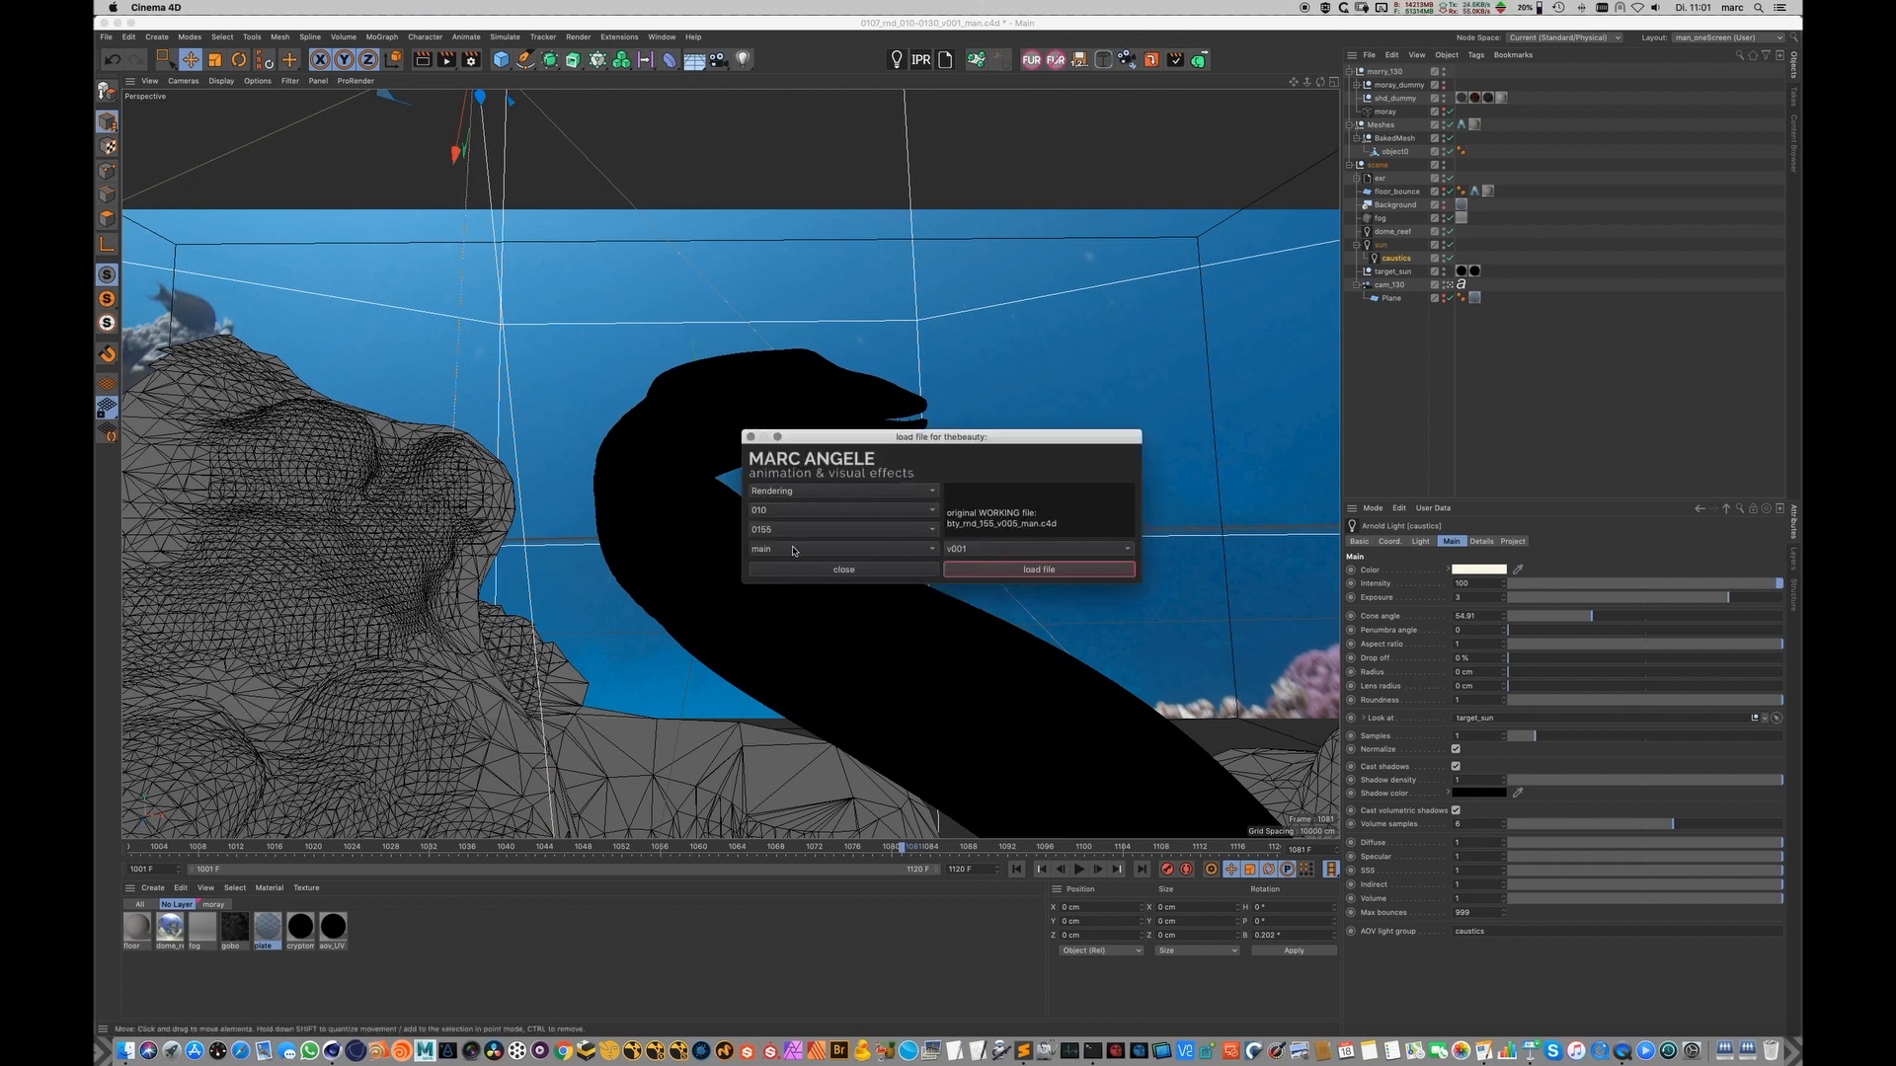
pyautogui.click(768, 507)
pyautogui.click(770, 509)
pyautogui.click(1013, 570)
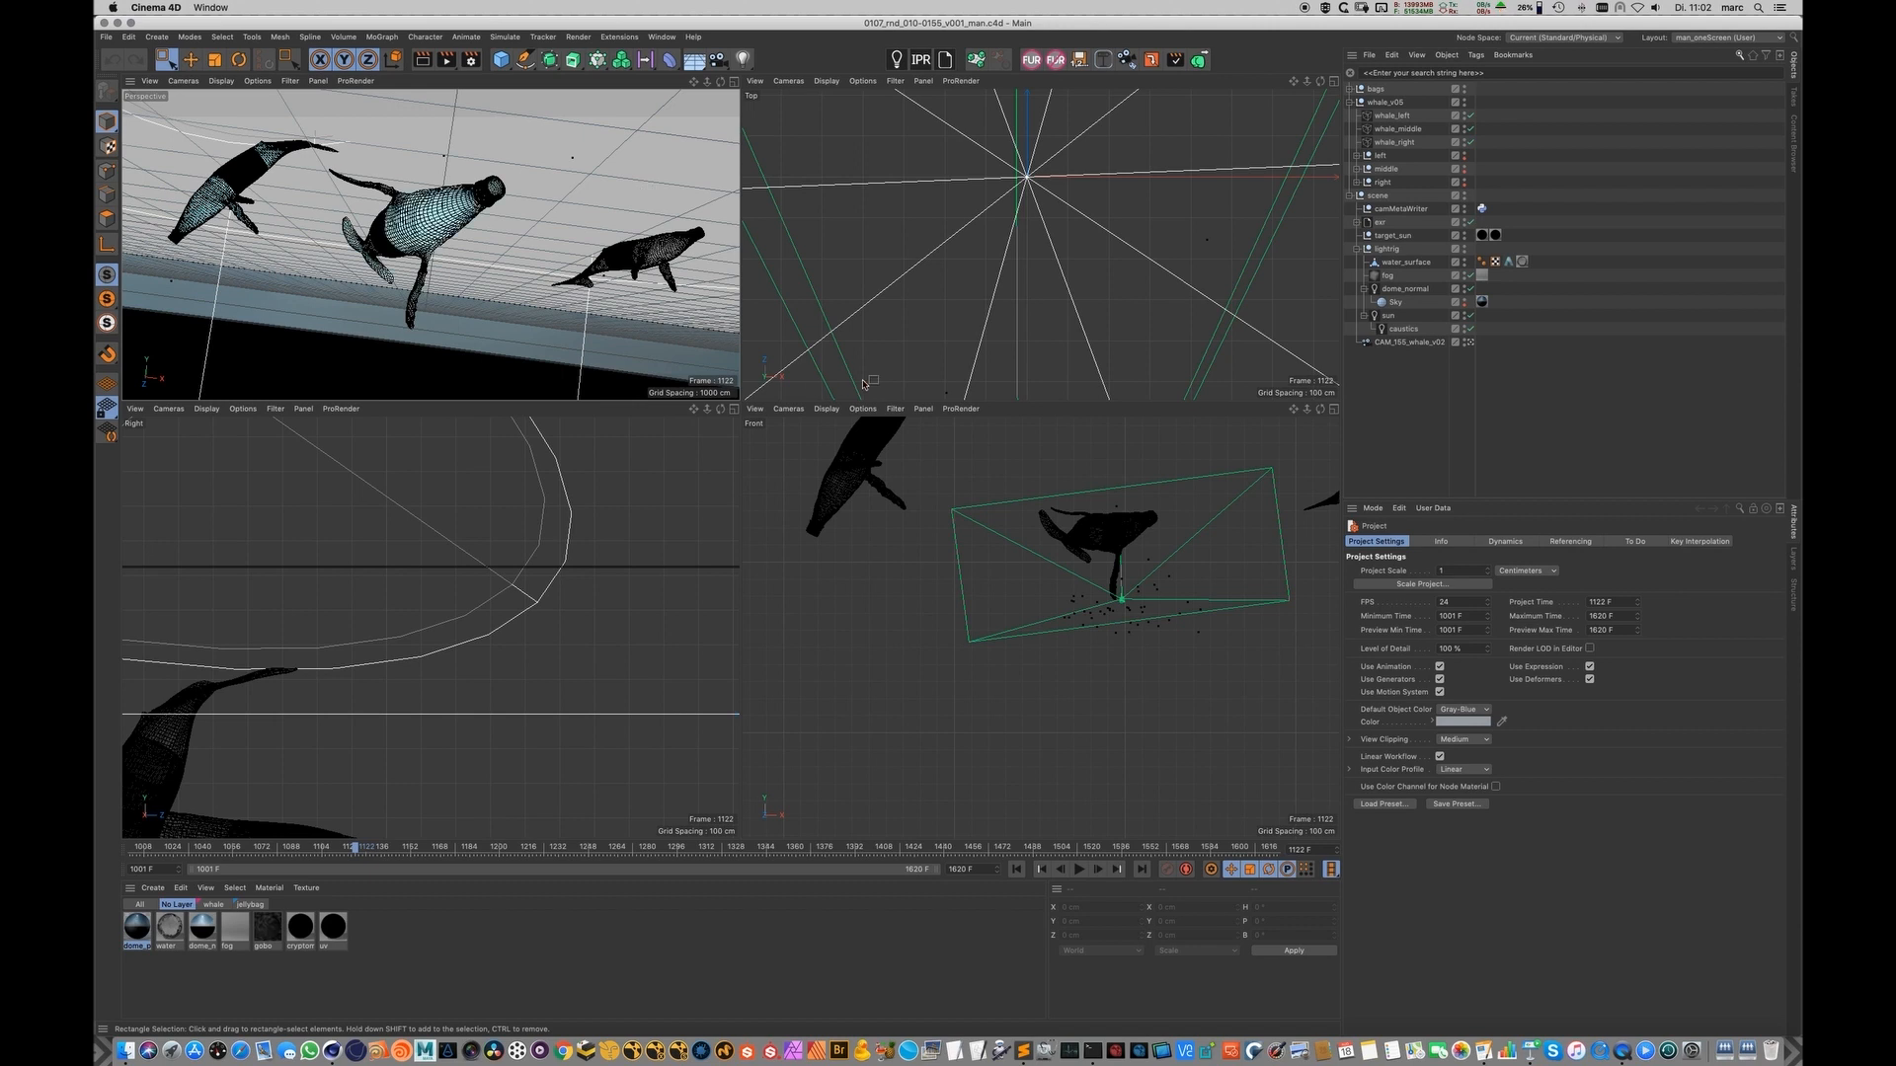
# Step: View the whales from outside CAM_155_whale_v02, and inspect the whale_right Arnold procedural and the left whale's Alembic objects
pyautogui.click(1400, 343)
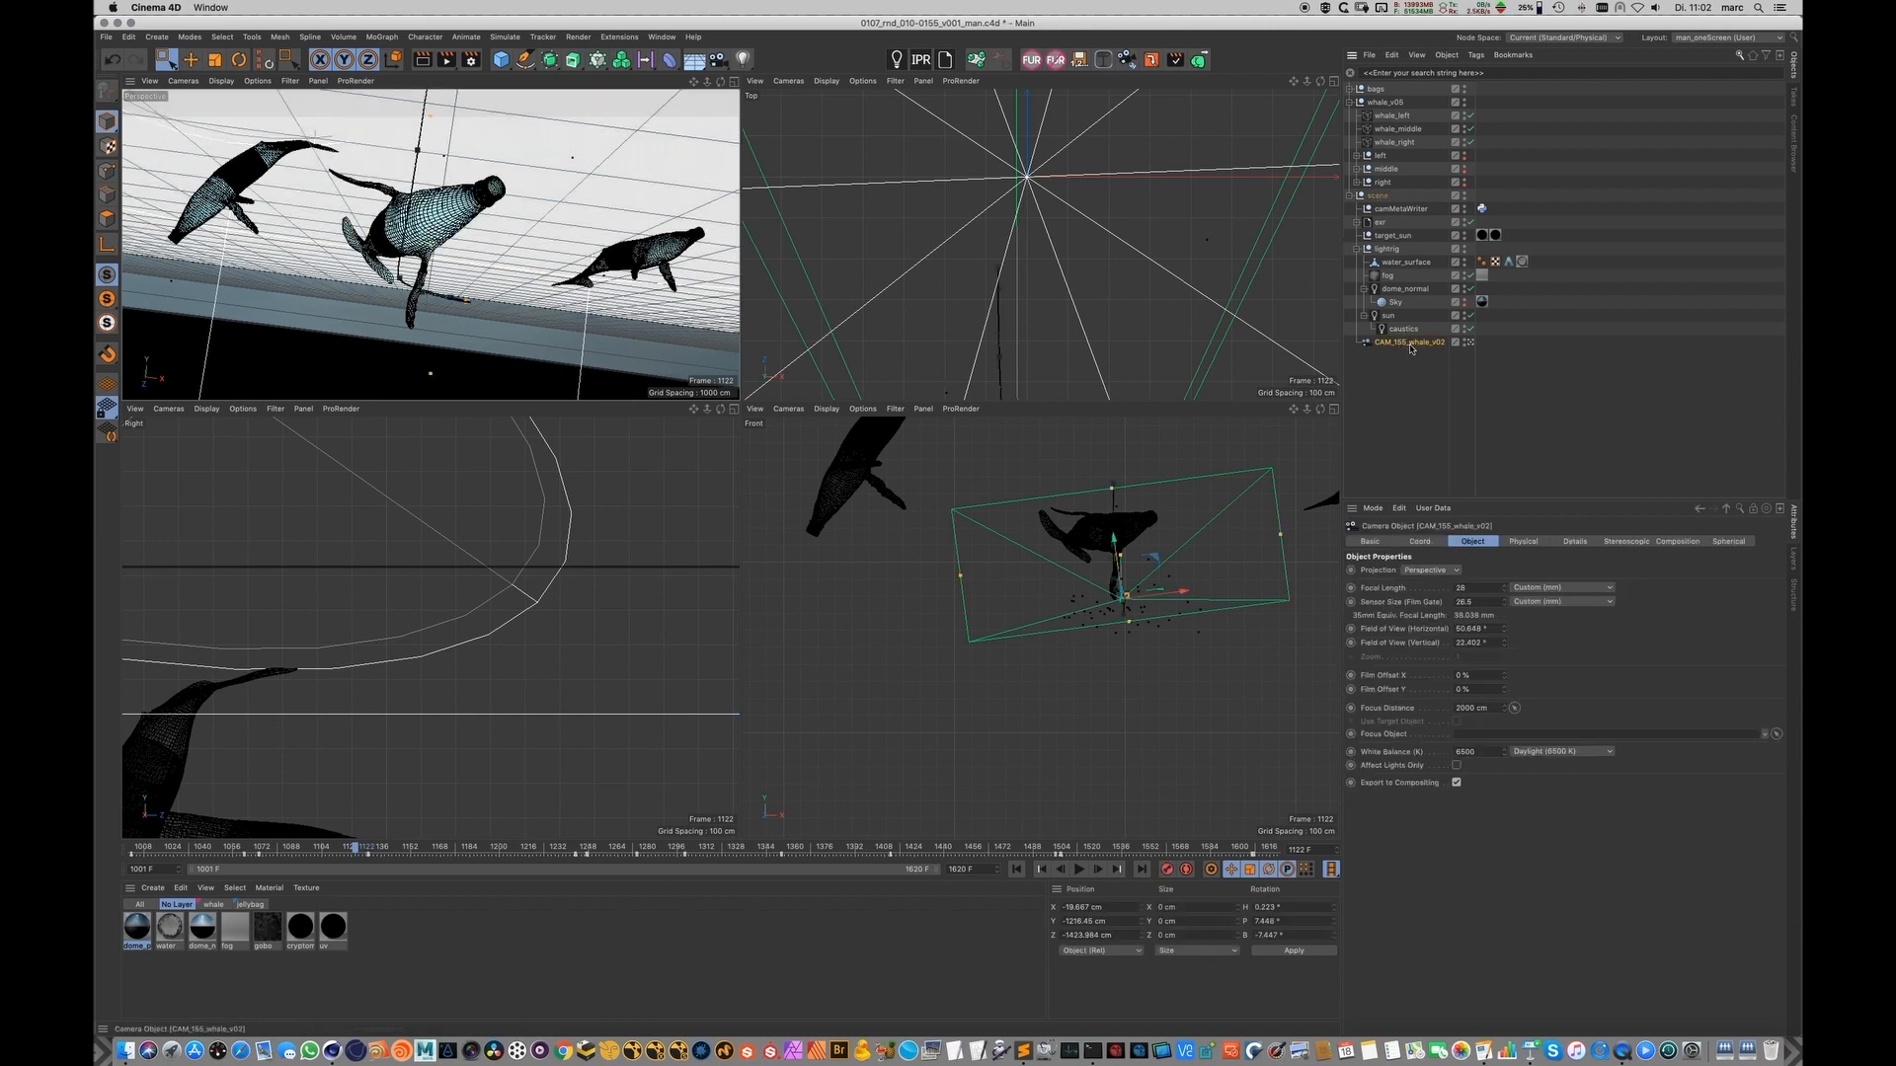
pyautogui.click(1469, 342)
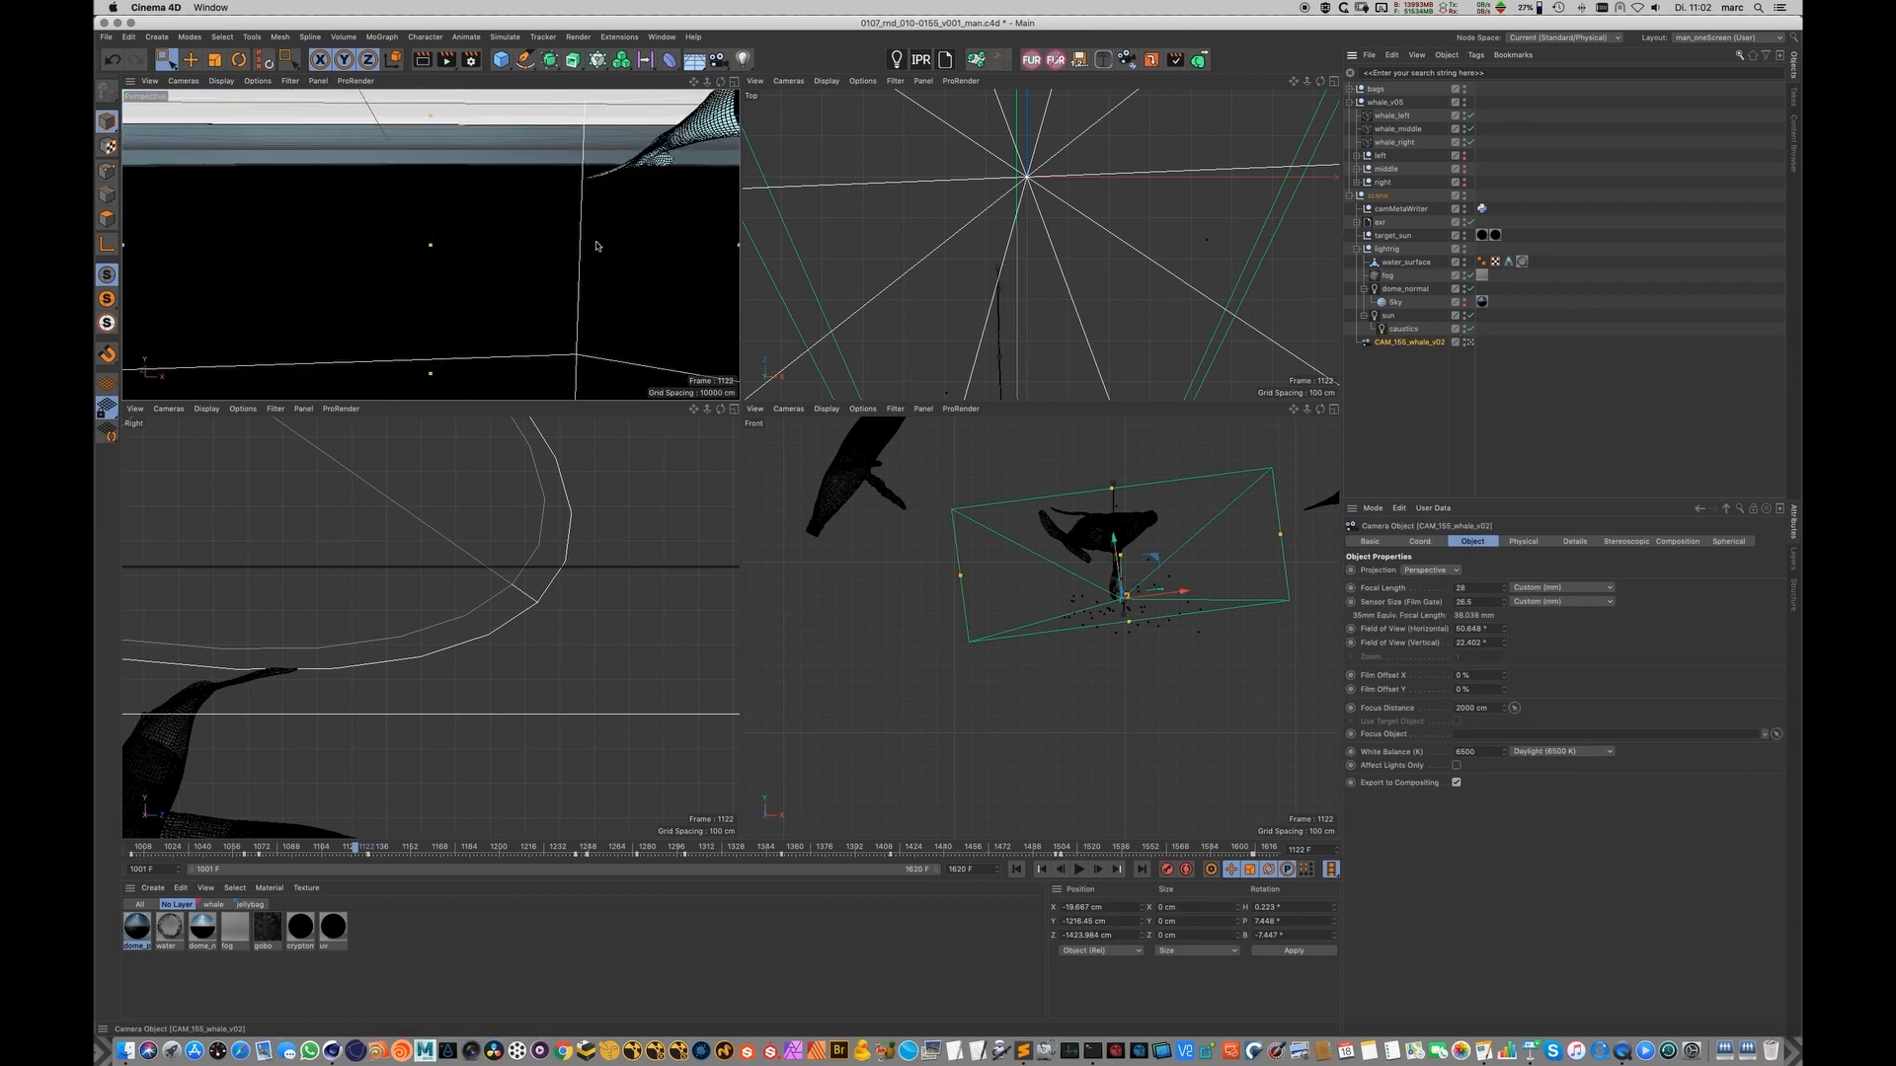
pyautogui.keyDown('alt'); pyautogui.moveTo(622, 270); pyautogui.dragTo(588, 237); pyautogui.keyUp('alt')
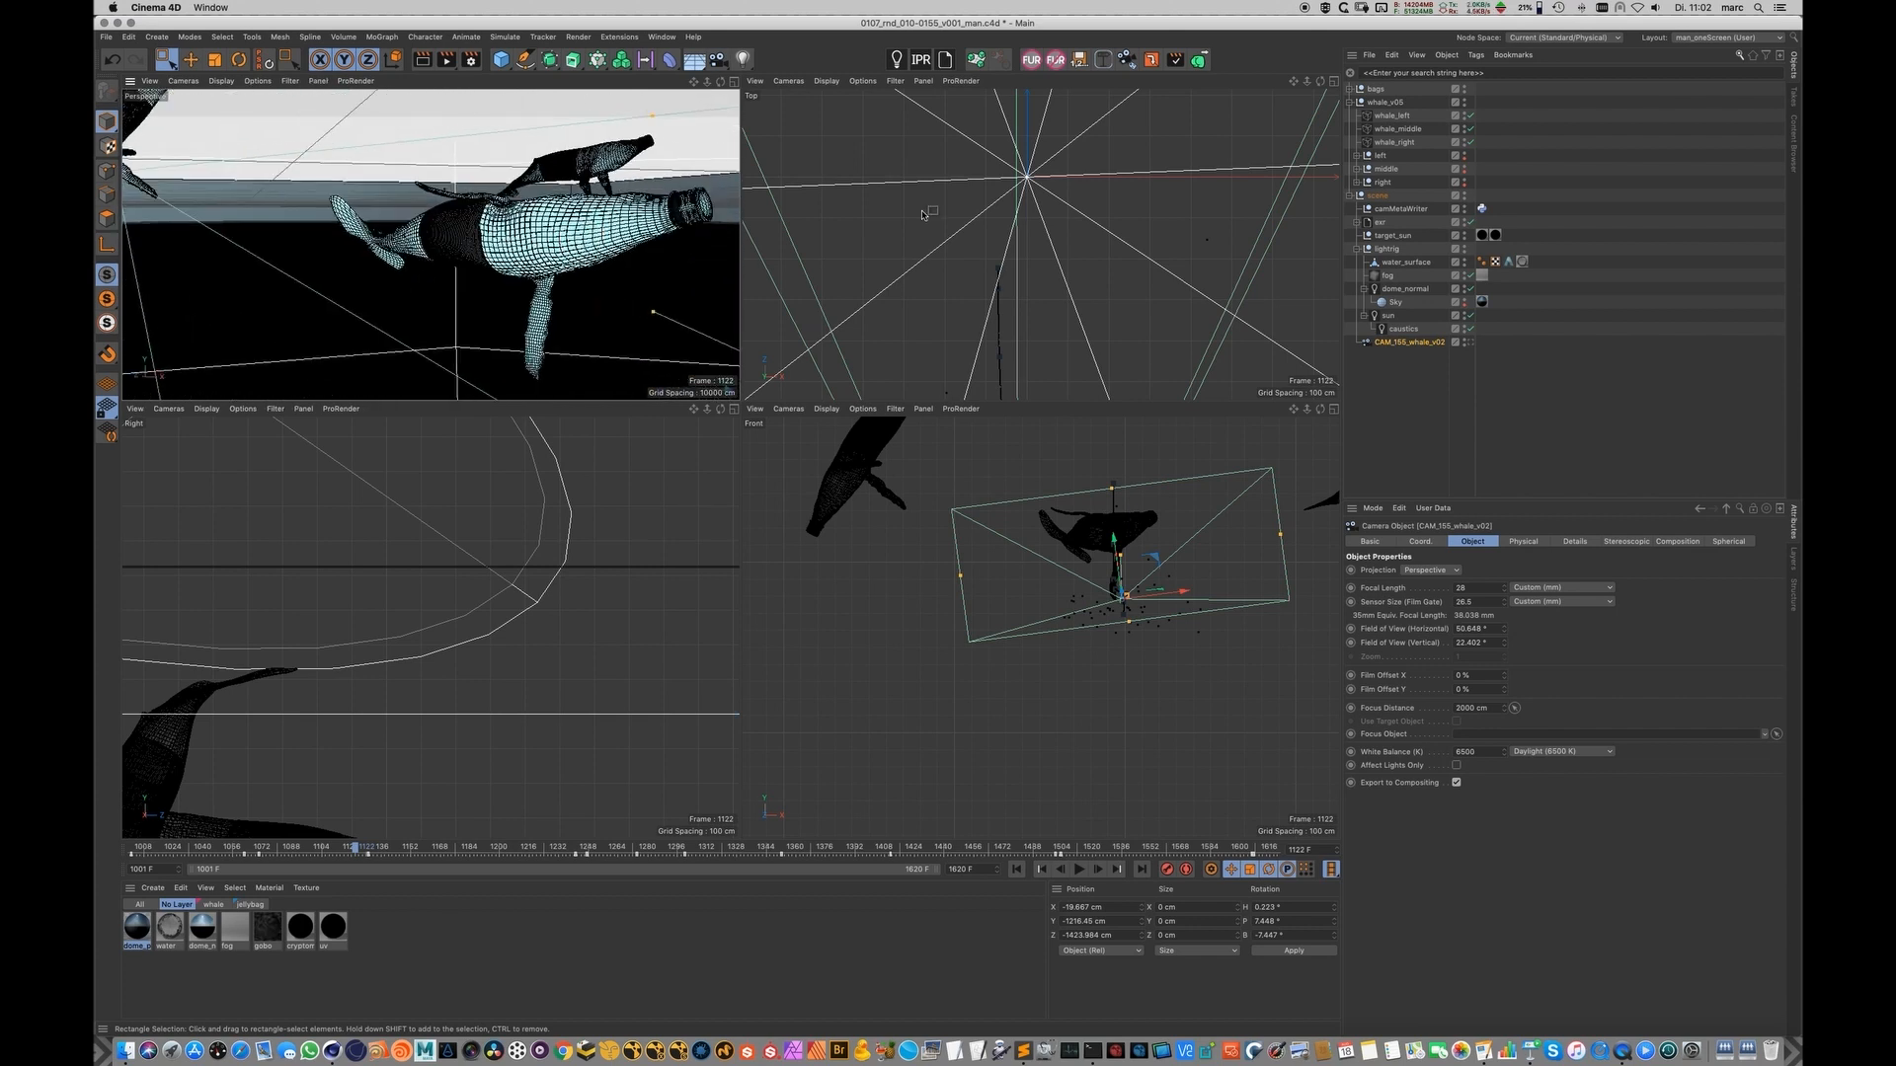
pyautogui.click(1396, 143)
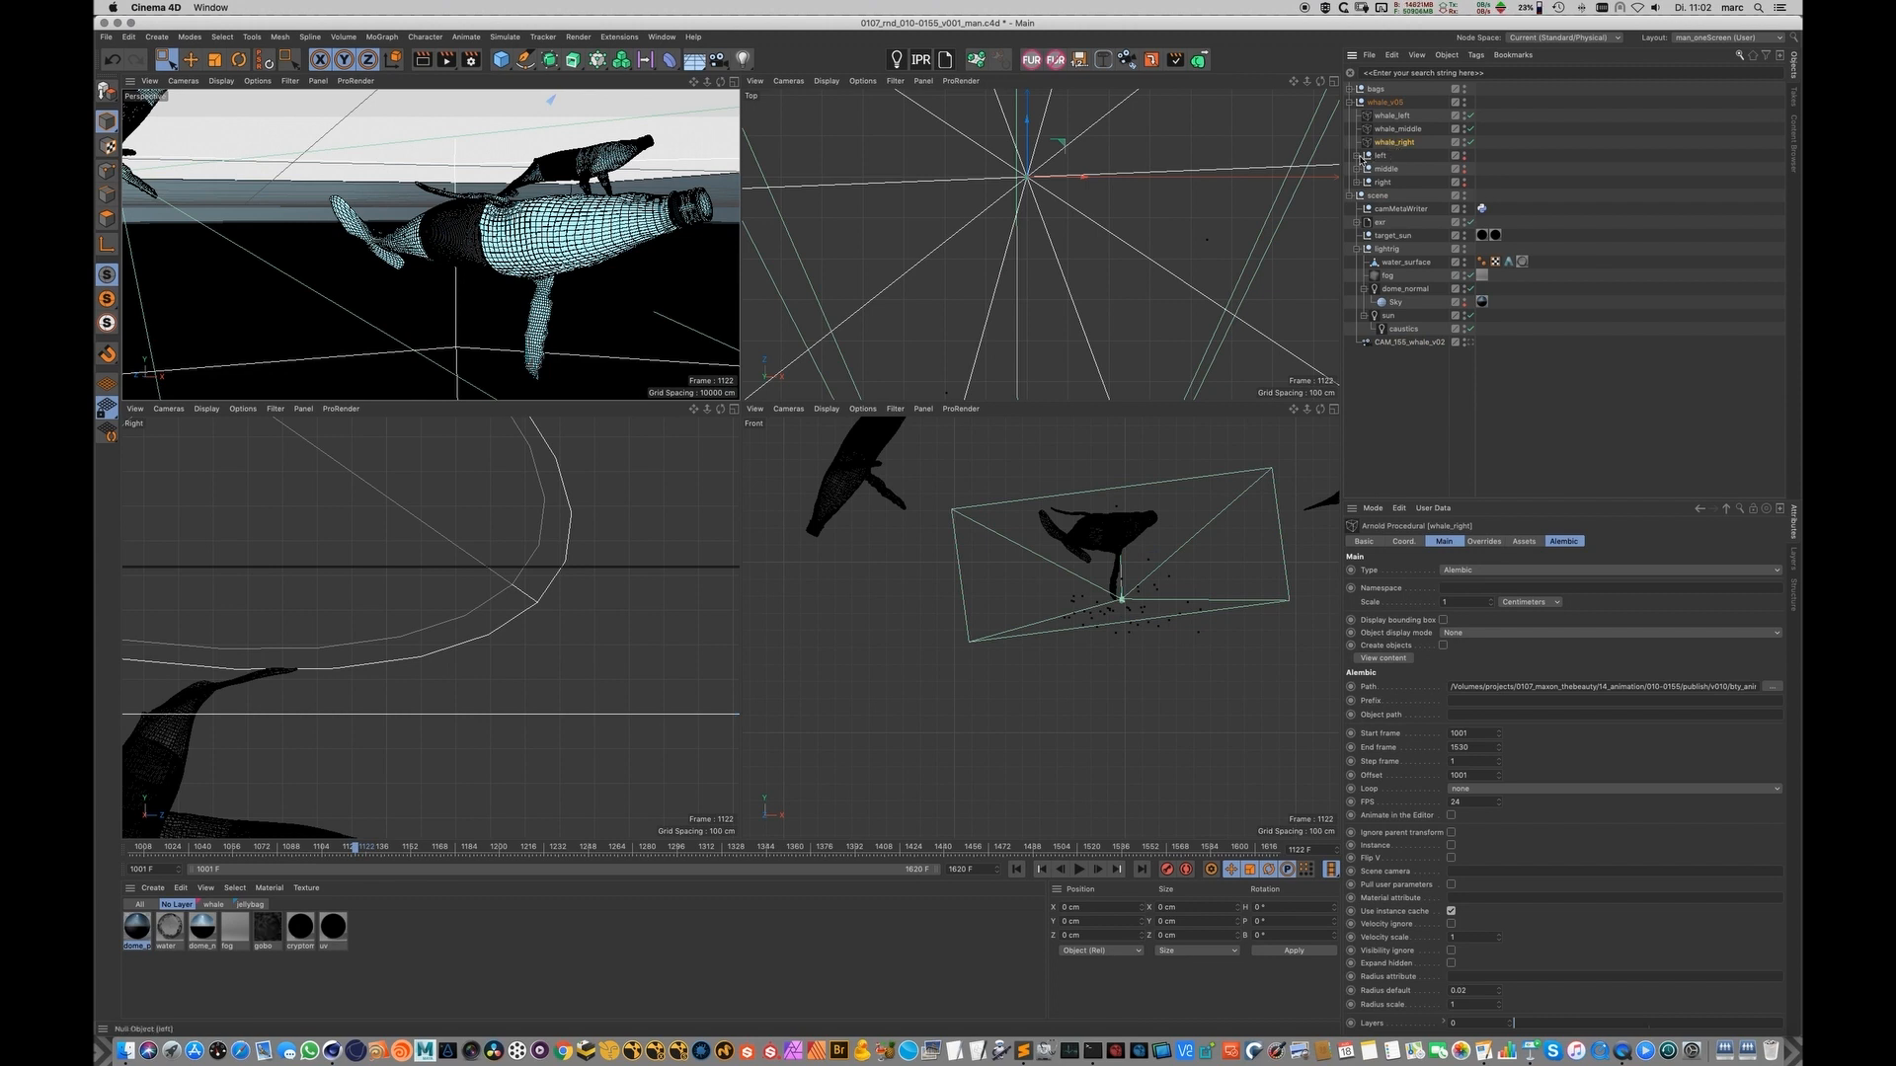
pyautogui.click(1359, 156)
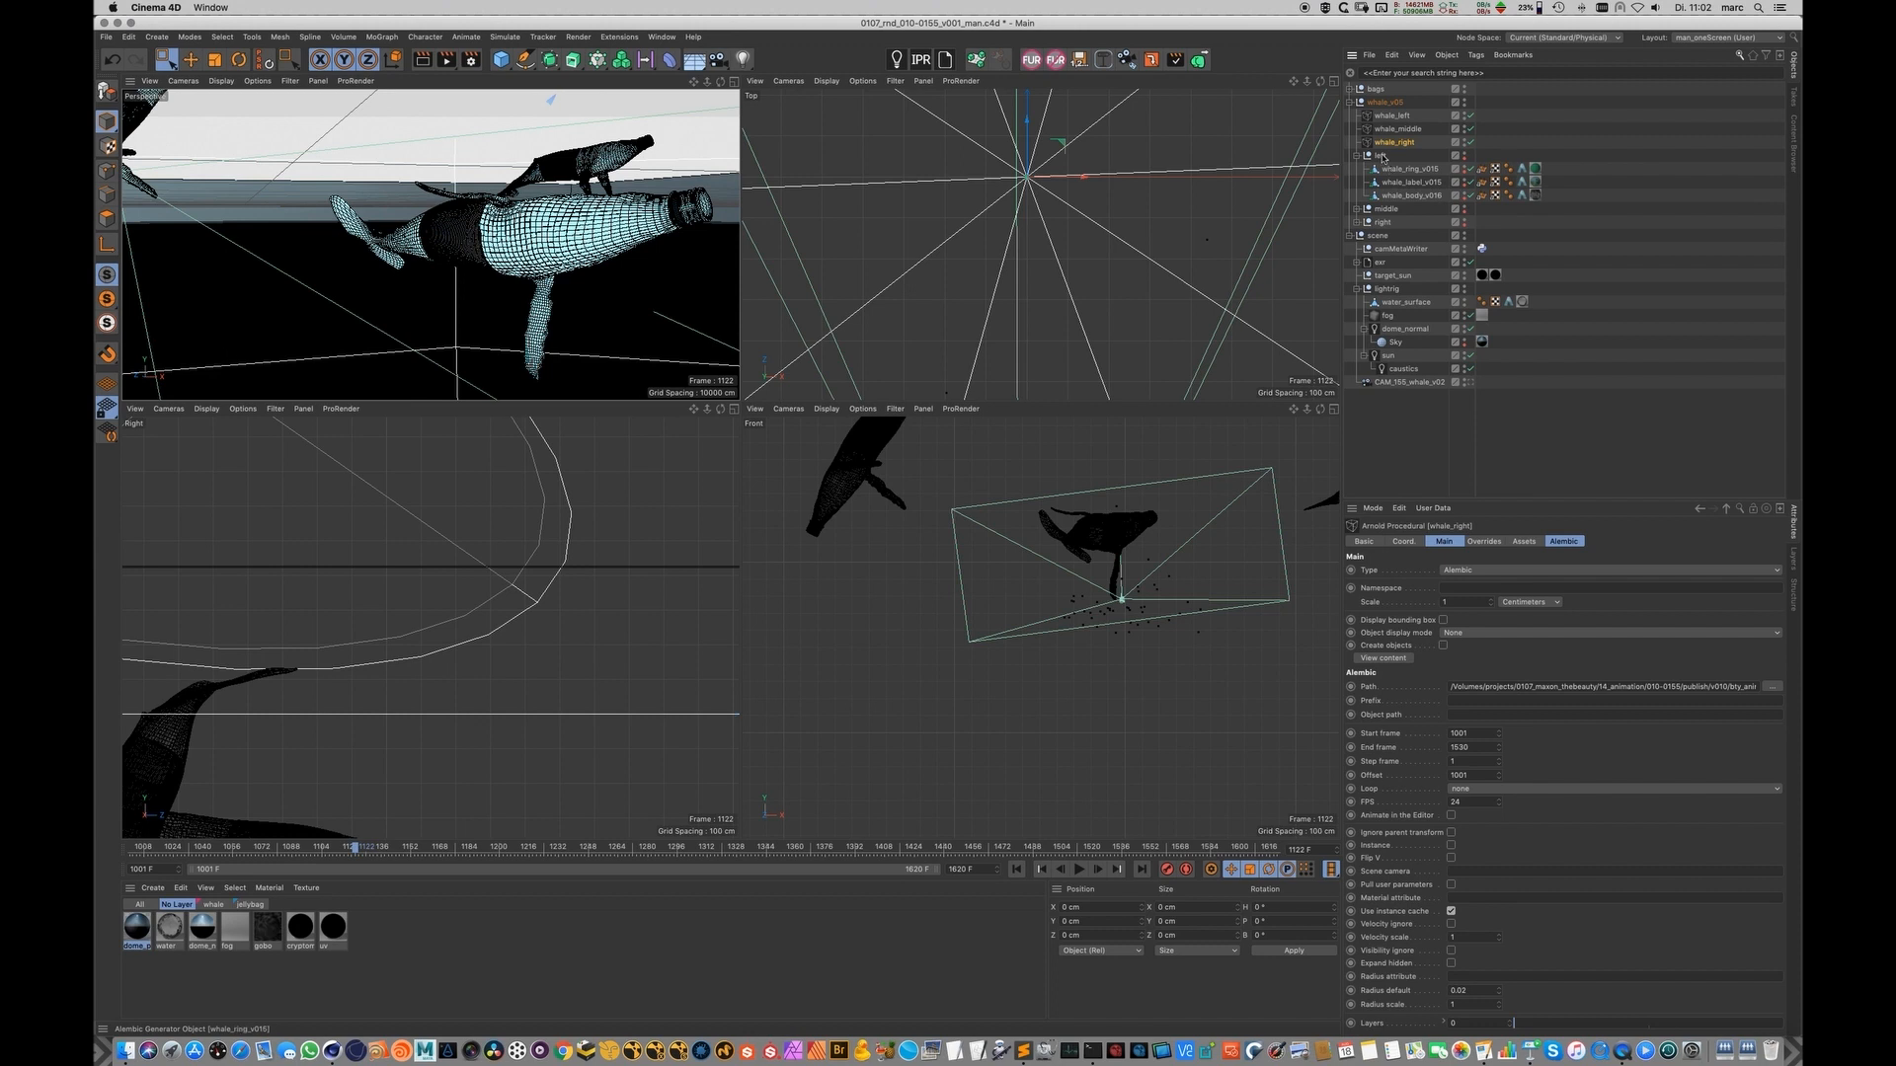
pyautogui.click(1358, 156)
pyautogui.click(1381, 158)
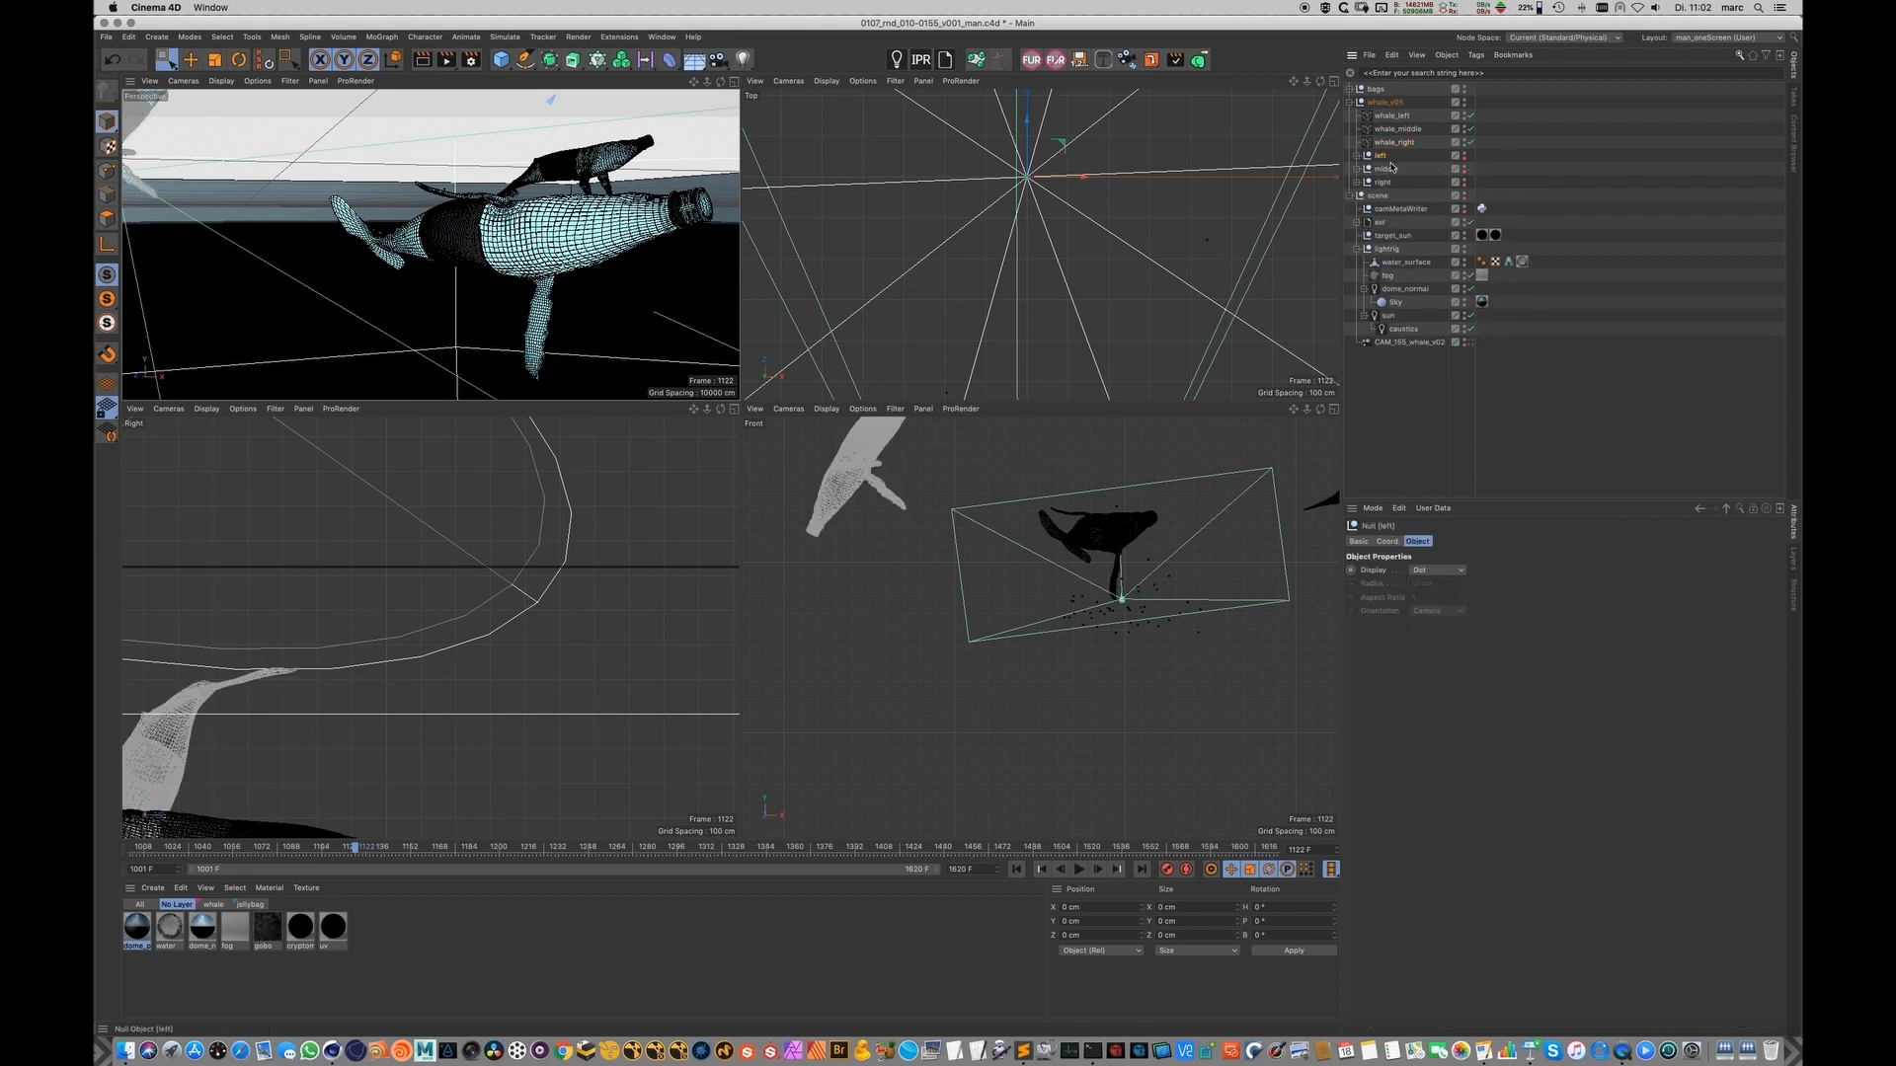
pyautogui.click(1413, 401)
# Step: View the whale scene from a distance and inspect the water_surface object and the fog volume
pyautogui.keyDown('alt'); pyautogui.moveTo(469, 240); pyautogui.dragTo(642, 316, button='middle'); pyautogui.keyUp('alt')
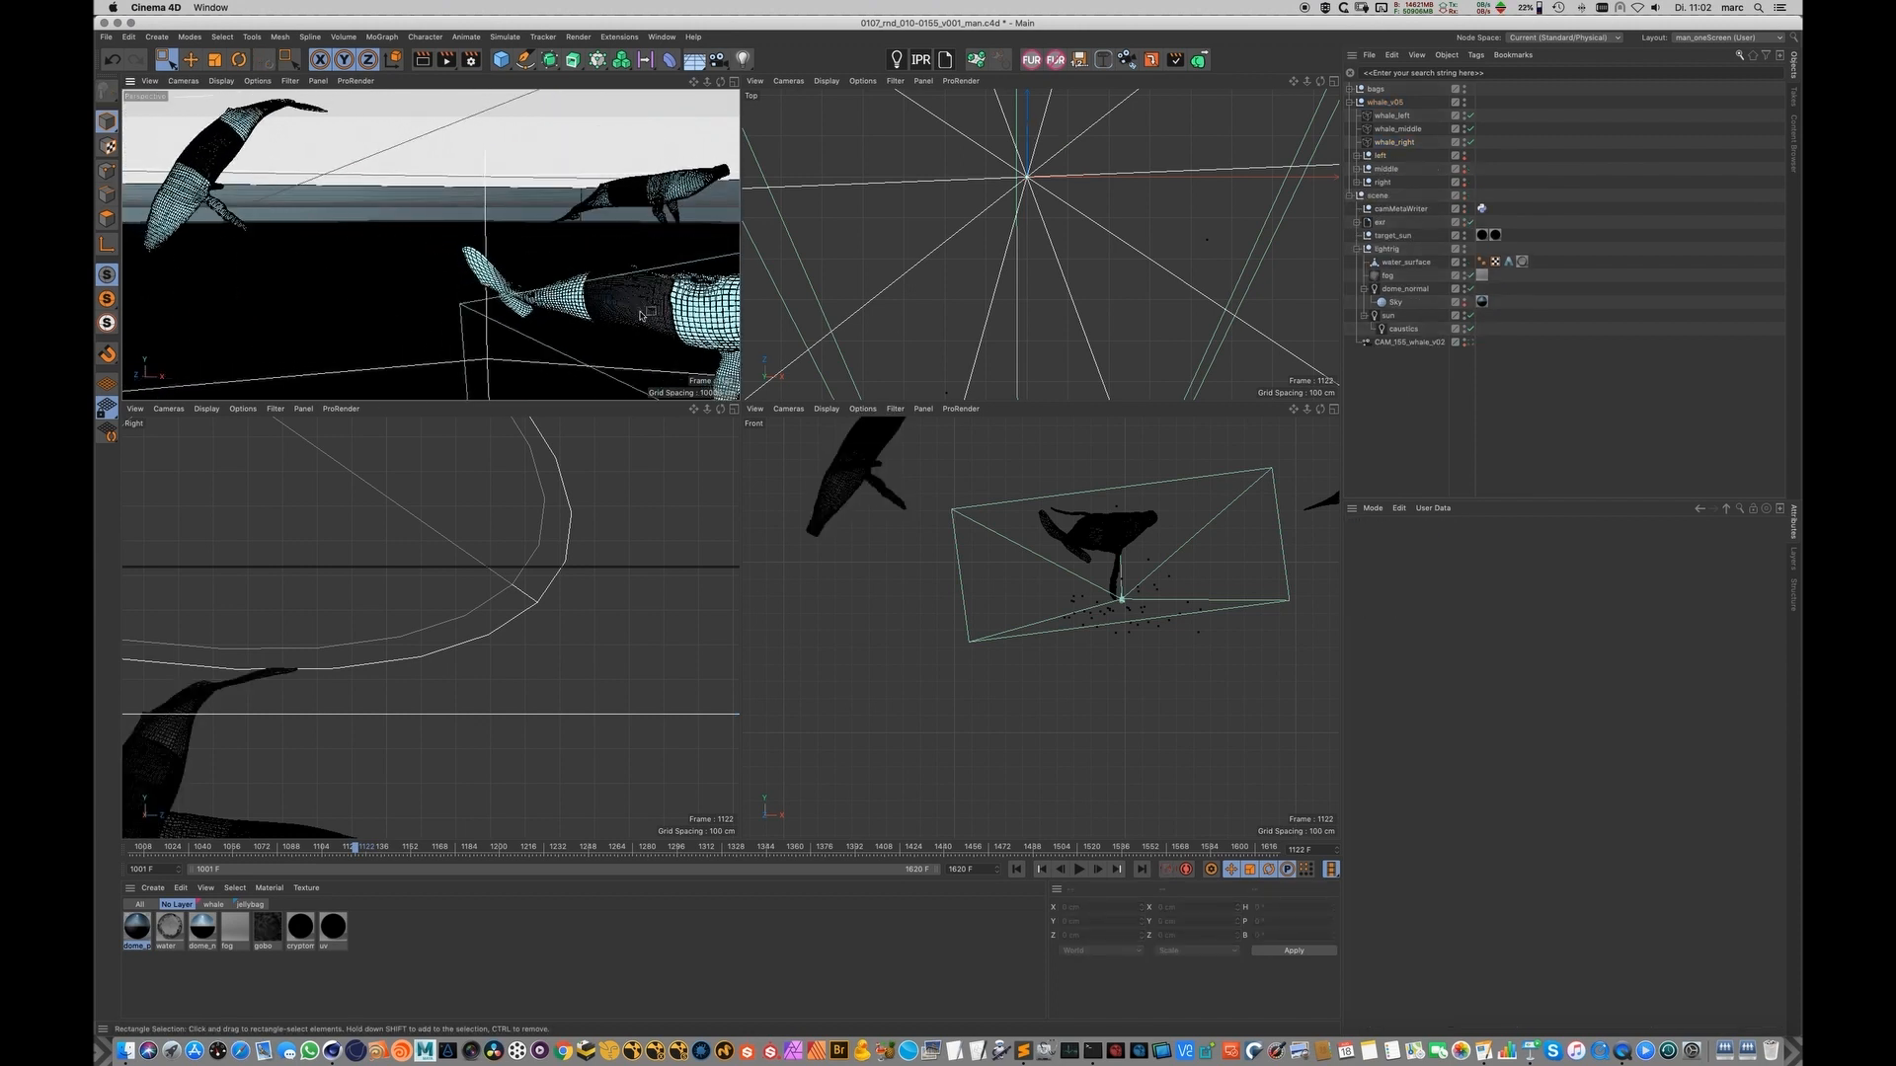
pyautogui.keyDown('alt'); pyautogui.moveTo(368, 228); pyautogui.dragTo(320, 231, button='right'); pyautogui.keyUp('alt')
pyautogui.keyDown('alt'); pyautogui.moveTo(462, 229); pyautogui.dragTo(344, 273, button='middle'); pyautogui.keyUp('alt')
pyautogui.keyDown('alt'); pyautogui.moveTo(435, 265); pyautogui.dragTo(247, 326, button='right'); pyautogui.keyUp('alt')
pyautogui.keyDown('alt'); pyautogui.moveTo(449, 265); pyautogui.dragTo(499, 216); pyautogui.keyUp('alt')
pyautogui.click(1407, 263)
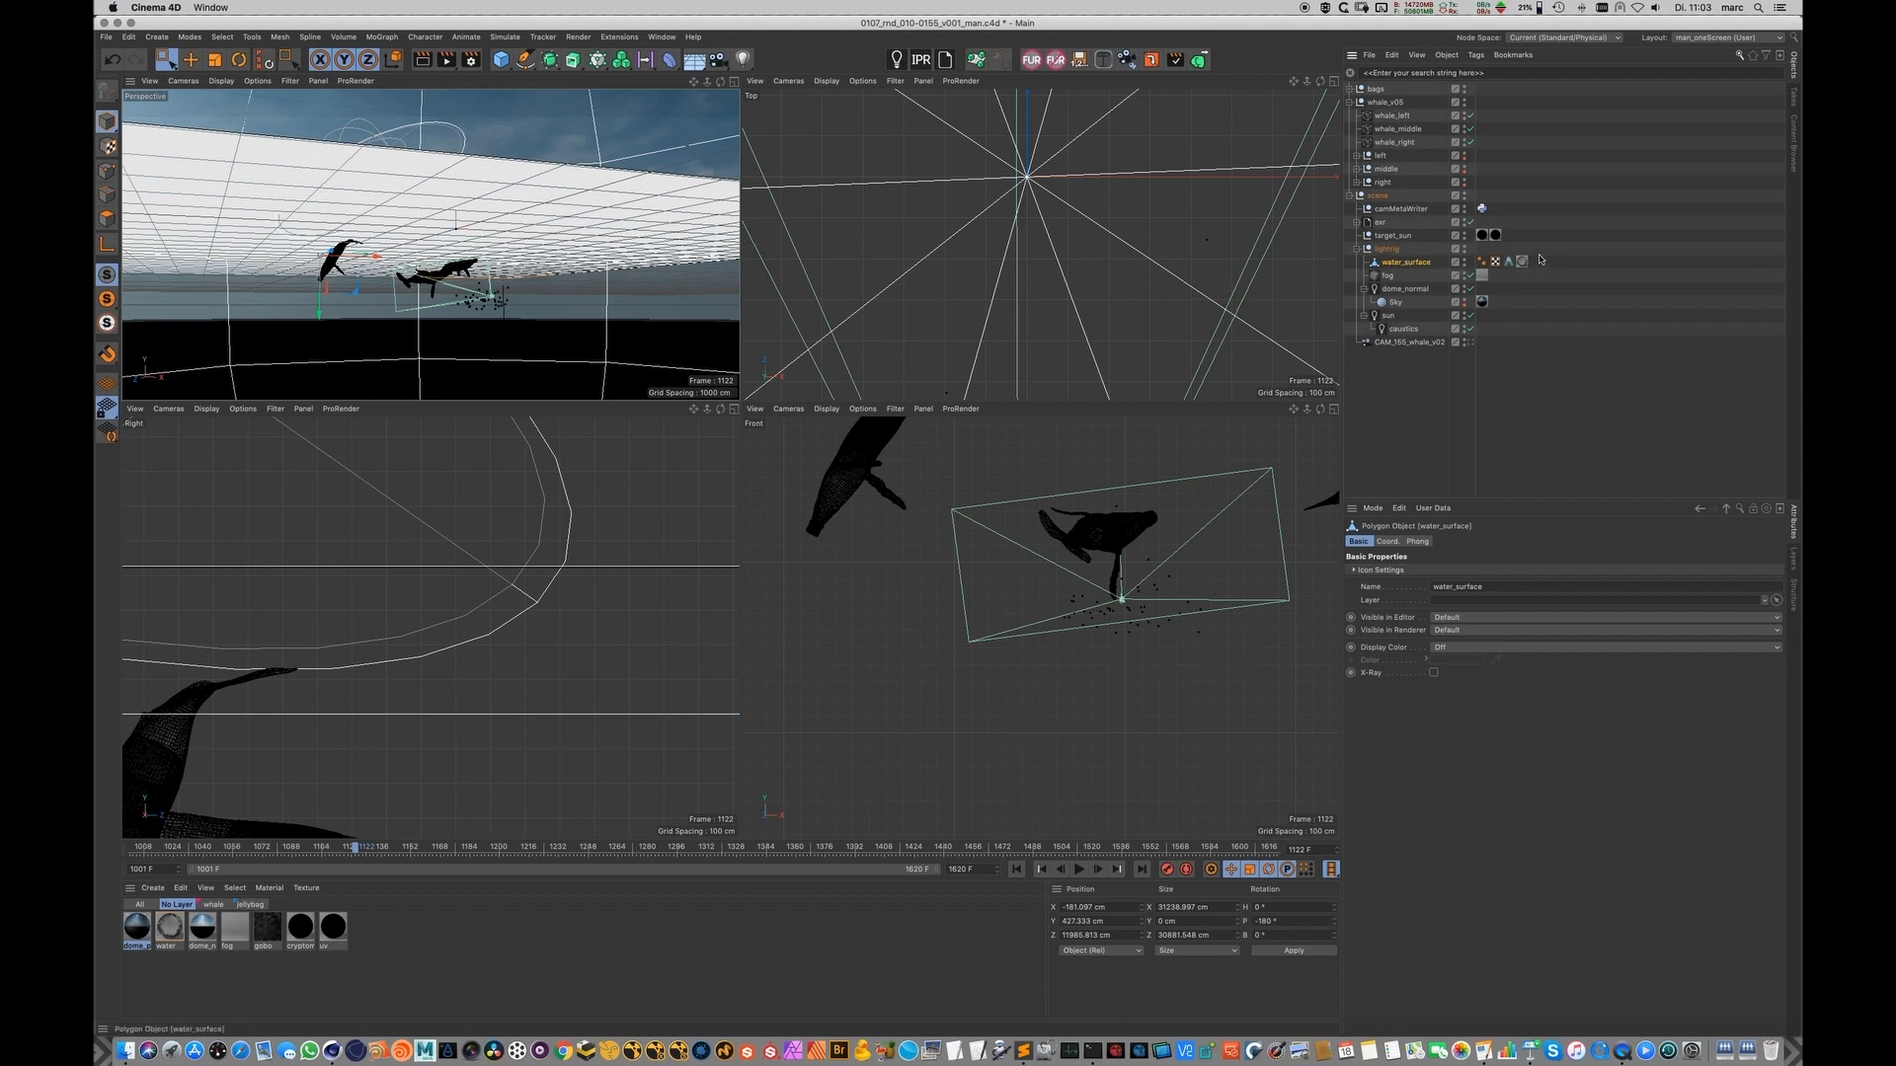
pyautogui.keyDown('alt'); pyautogui.moveTo(393, 257); pyautogui.dragTo(397, 303, button='right'); pyautogui.keyUp('alt')
pyautogui.click(1387, 278)
pyautogui.keyDown('alt'); pyautogui.moveTo(351, 294); pyautogui.dragTo(387, 253); pyautogui.keyUp('alt')
pyautogui.keyDown('alt'); pyautogui.moveTo(531, 269); pyautogui.dragTo(684, 229, button='right'); pyautogui.keyUp('alt')
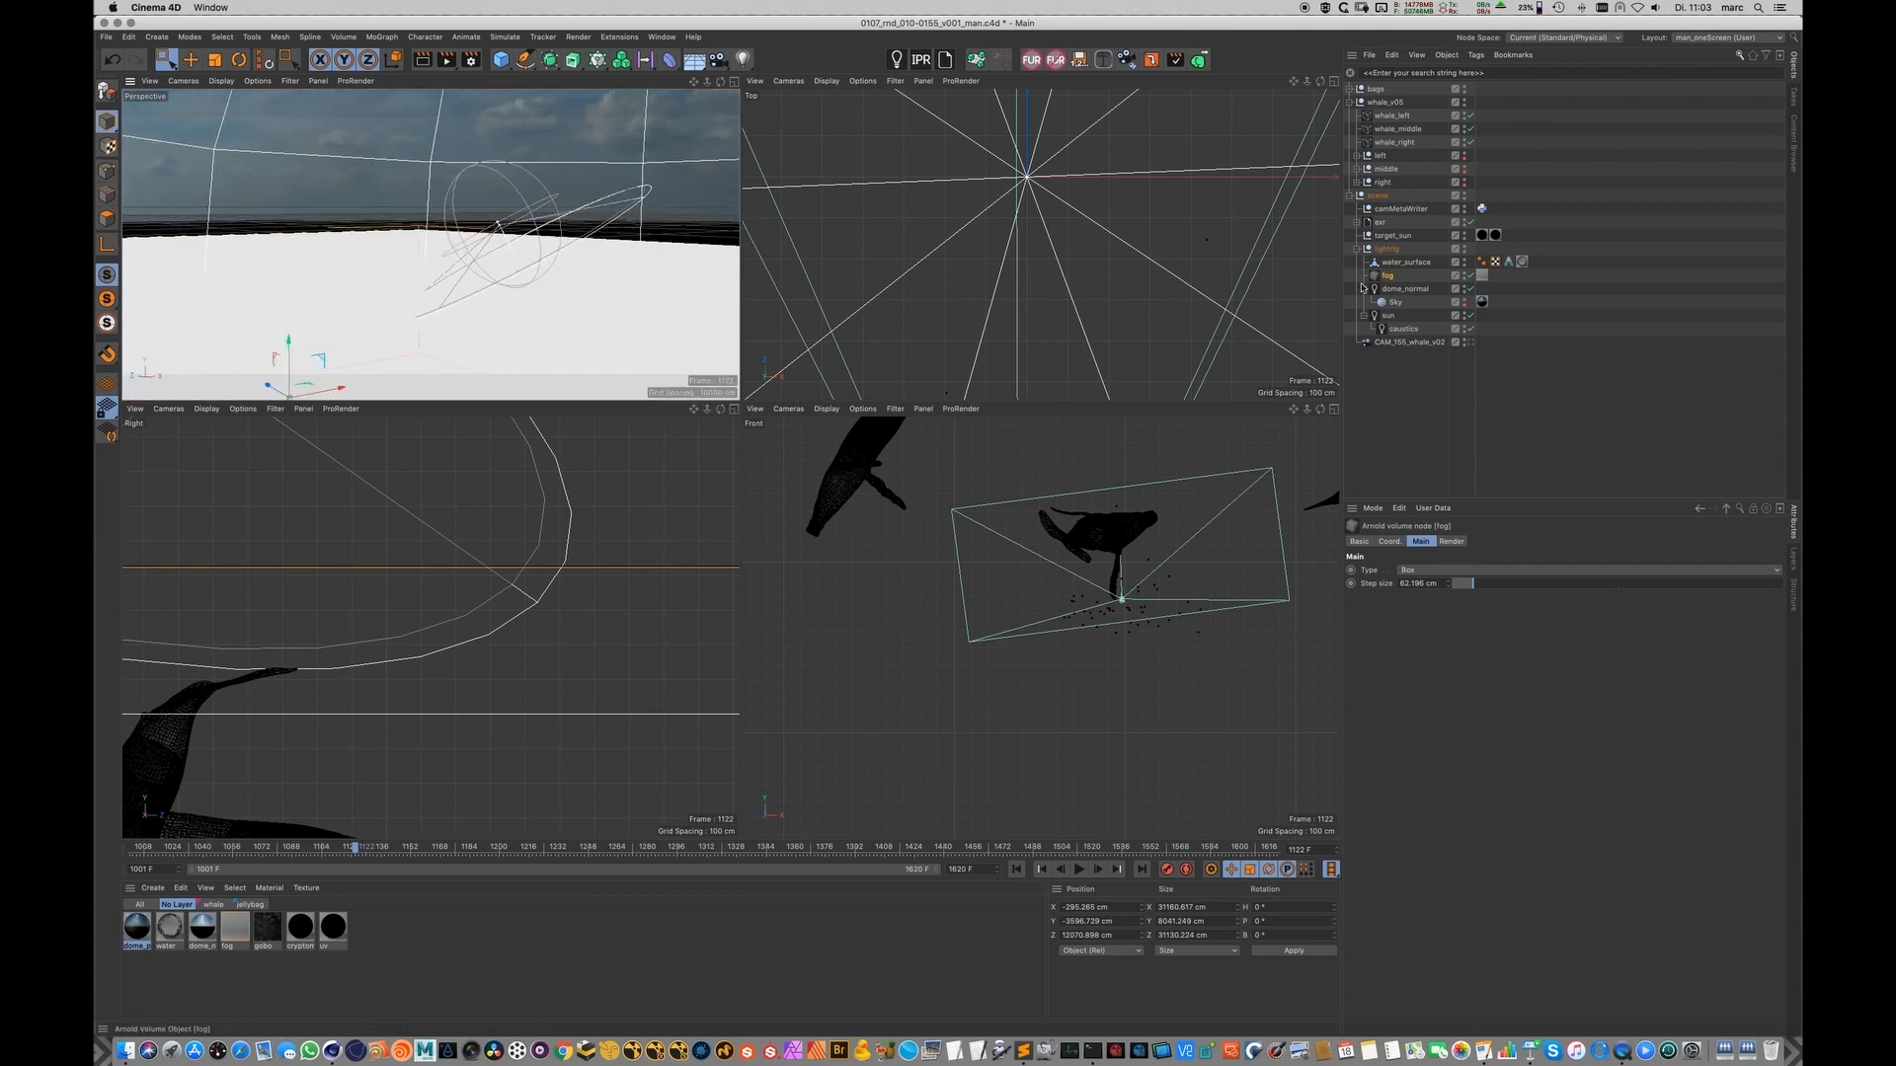
# Step: Inspect the caustics Arnold light's settings and its placement above the water surface and whales
pyautogui.click(1402, 329)
pyautogui.keyDown('alt'); pyautogui.moveTo(502, 177); pyautogui.dragTo(506, 121, button='middle'); pyautogui.keyUp('alt')
pyautogui.keyDown('alt'); pyautogui.moveTo(570, 234); pyautogui.dragTo(681, 212, button='right'); pyautogui.keyUp('alt')
pyautogui.keyDown('alt'); pyautogui.moveTo(564, 211); pyautogui.dragTo(625, 202); pyautogui.keyUp('alt')
pyautogui.keyDown('alt'); pyautogui.moveTo(626, 205); pyautogui.dragTo(583, 217, button='right'); pyautogui.keyUp('alt')
pyautogui.keyDown('alt'); pyautogui.moveTo(582, 217); pyautogui.dragTo(566, 294, button='middle'); pyautogui.keyUp('alt')
pyautogui.keyDown('alt'); pyautogui.moveTo(565, 294); pyautogui.dragTo(552, 298, button='right'); pyautogui.keyUp('alt')
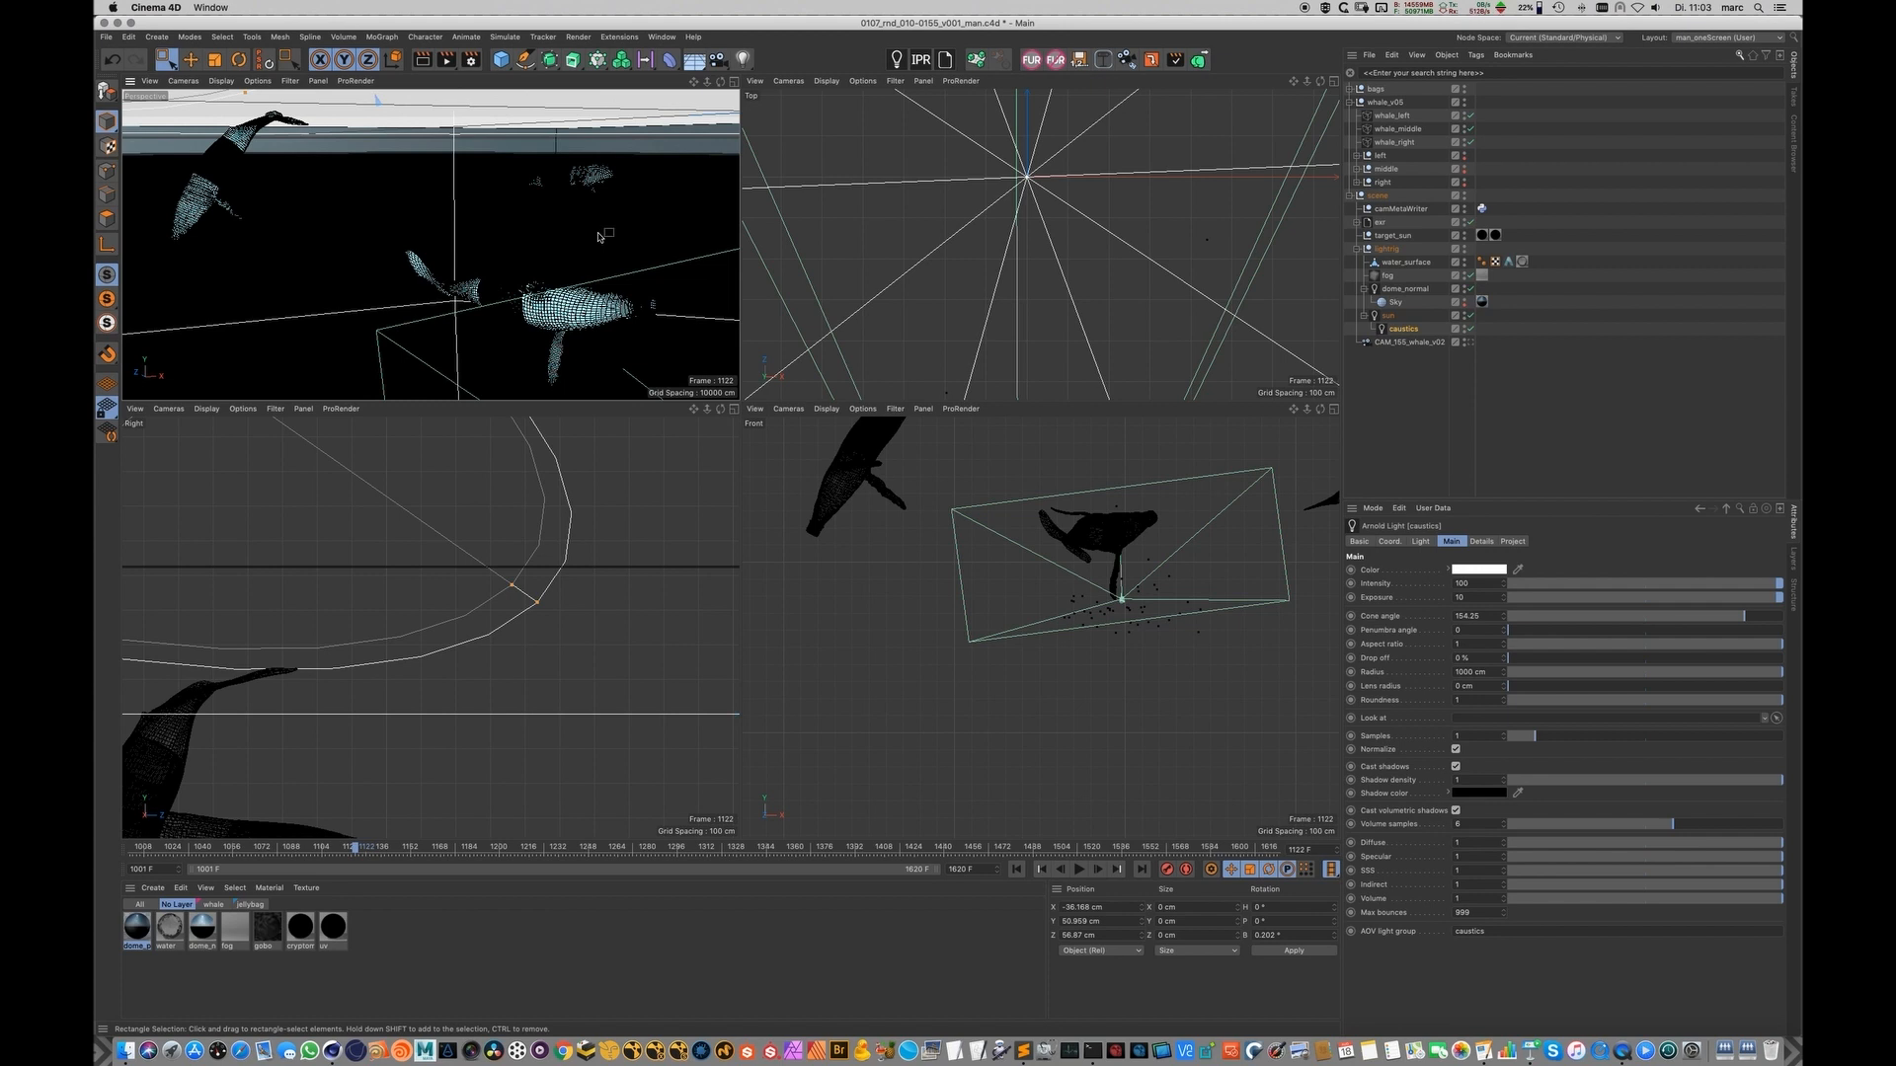
# Step: Examine the three whales close up and from below against the water surface
pyautogui.scroll(3, 304, 139)
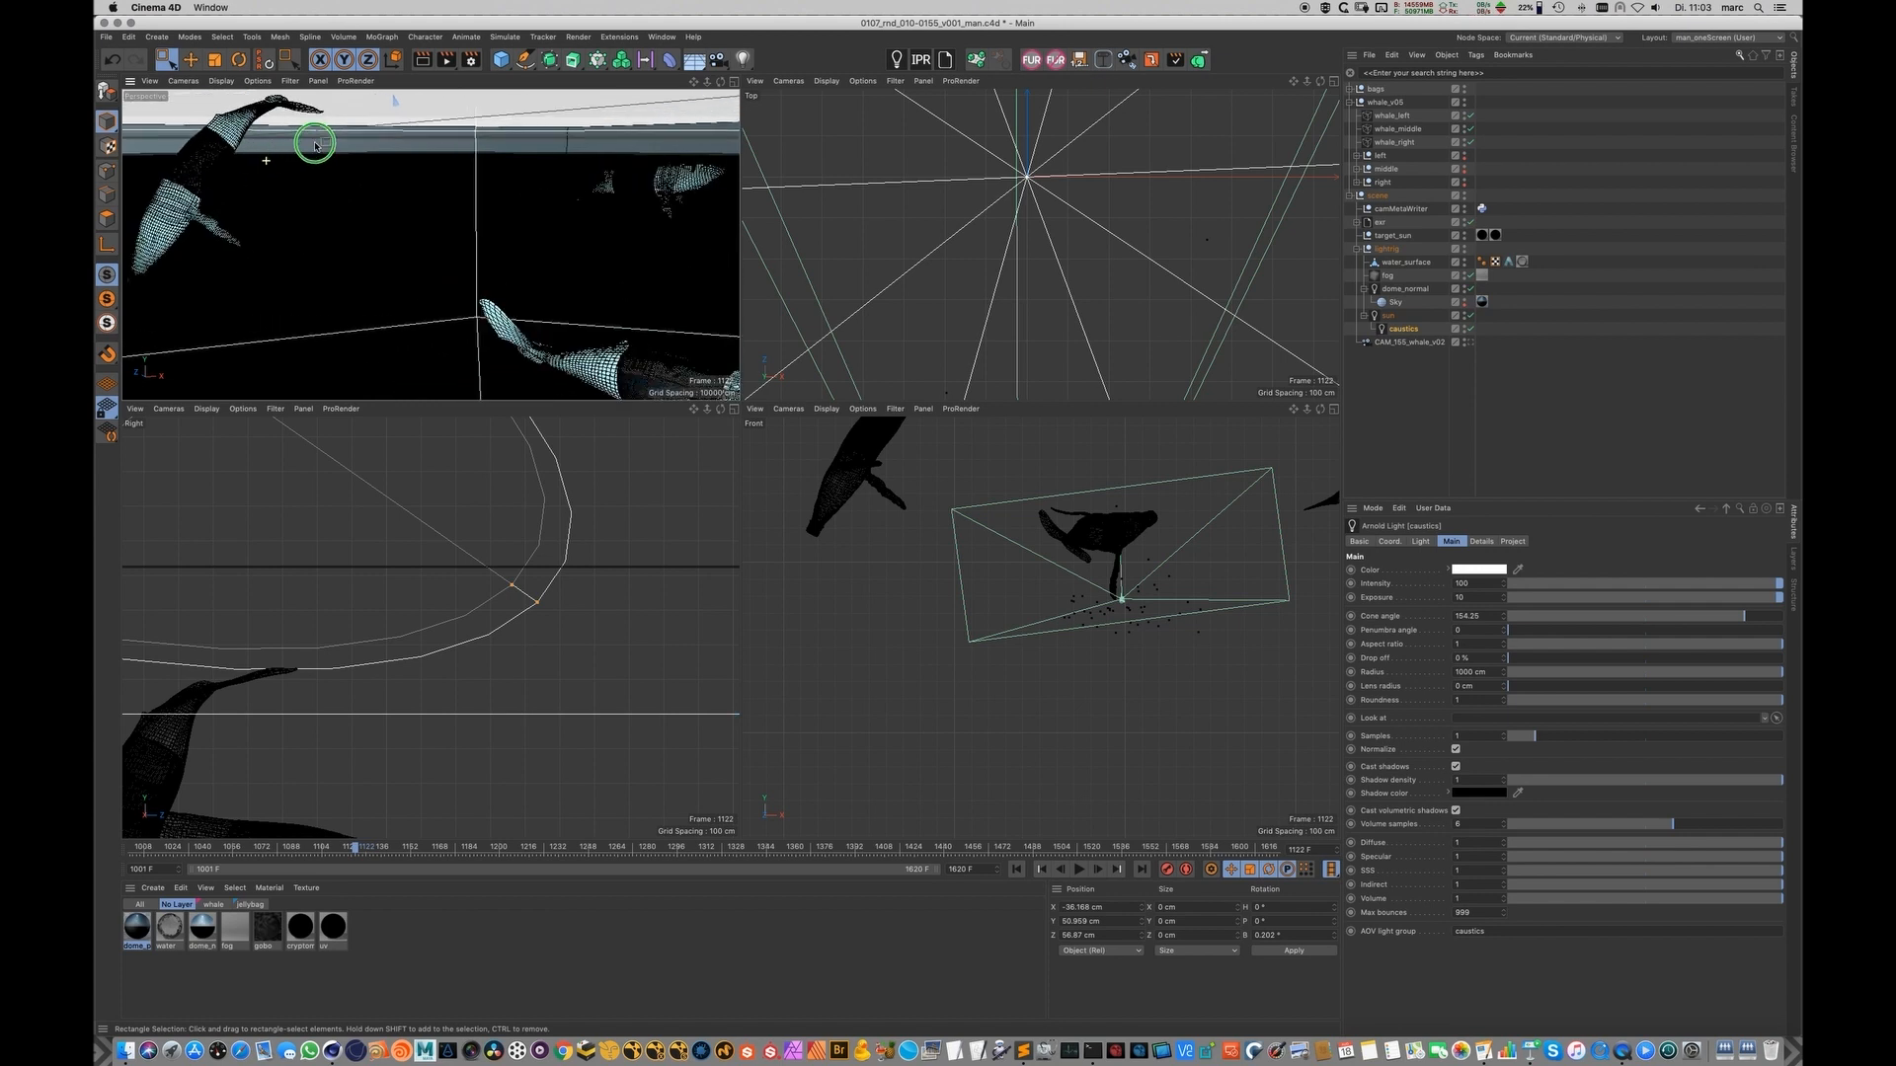
pyautogui.scroll(5, 587, 339)
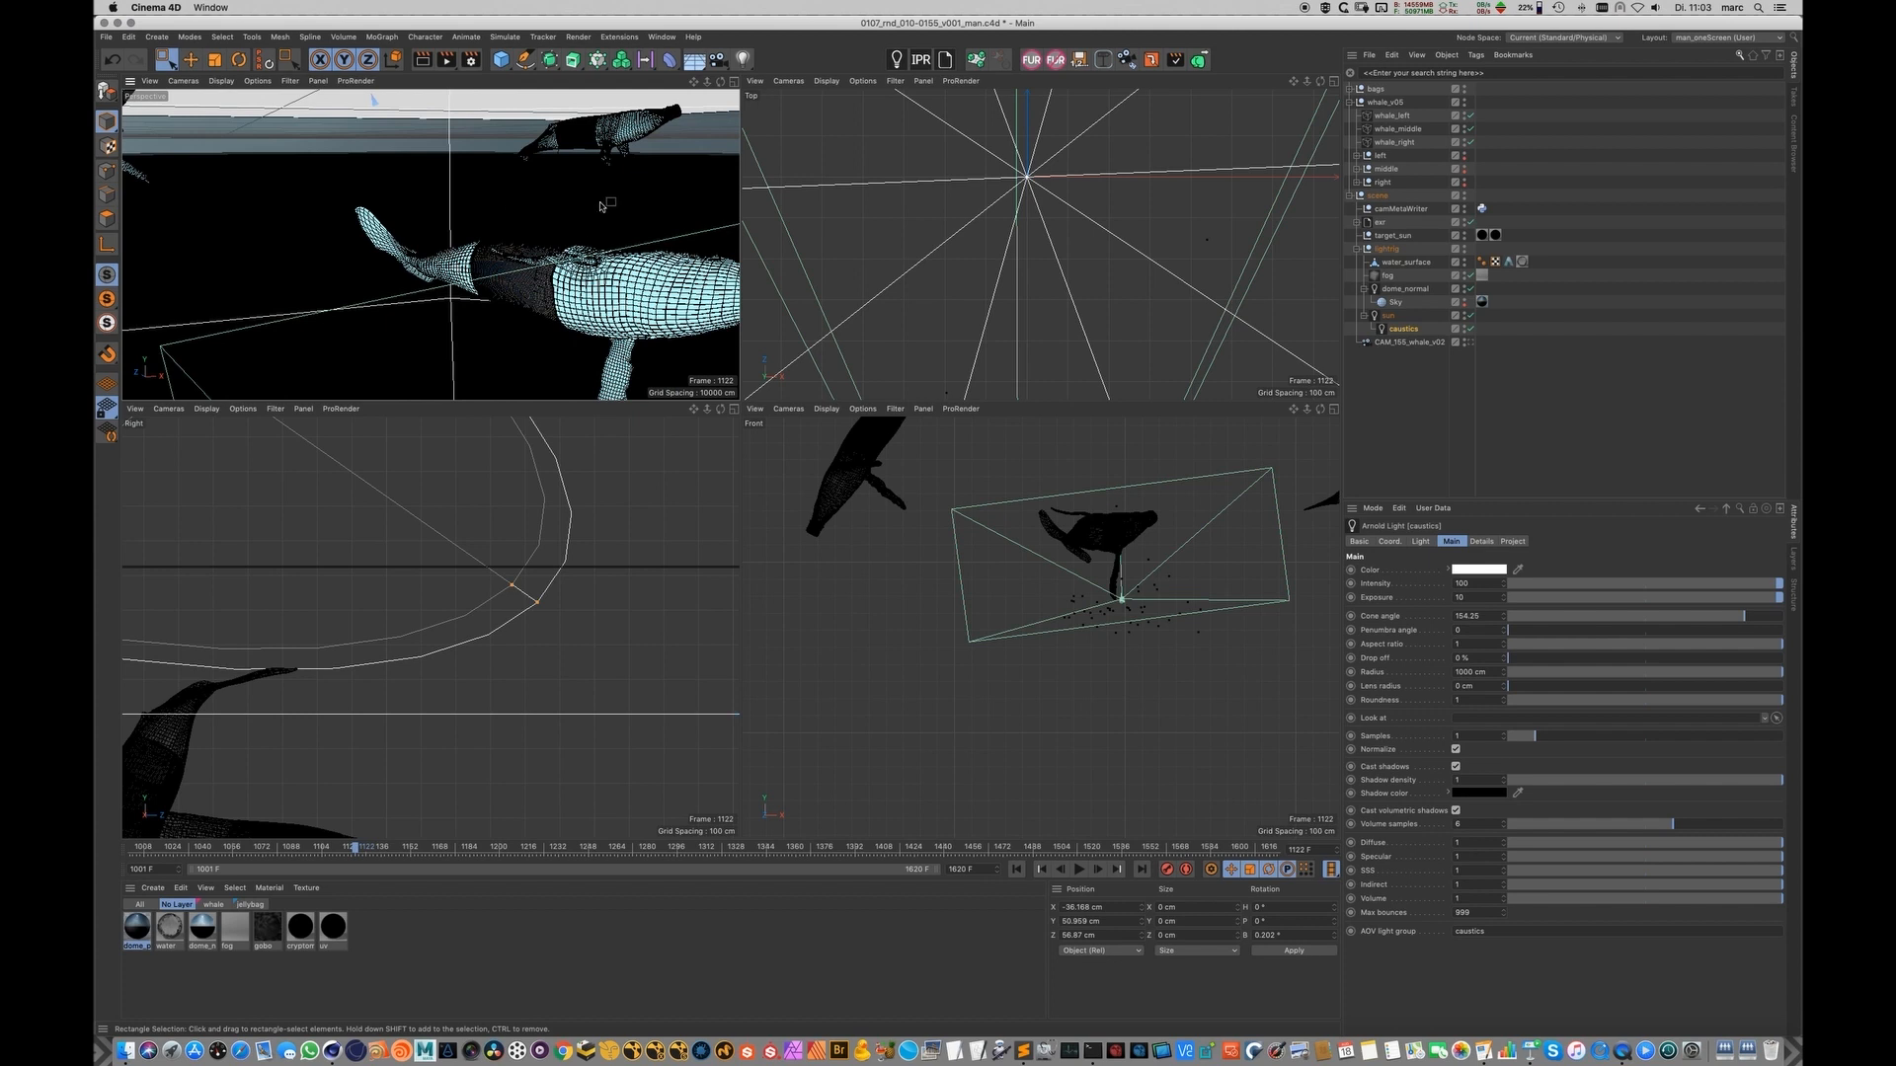
pyautogui.keyDown('alt'); pyautogui.moveTo(679, 381); pyautogui.dragTo(669, 292); pyautogui.keyUp('alt')
pyautogui.keyDown('alt'); pyautogui.moveTo(668, 292); pyautogui.dragTo(526, 301, button='middle'); pyautogui.keyUp('alt')
pyautogui.moveTo(525, 302)
pyautogui.keyDown('alt'); pyautogui.mouseDown(button='right')
pyautogui.moveTo(457, 322)
pyautogui.moveTo(524, 326)
pyautogui.mouseUp(button='right'); pyautogui.keyUp('alt')
pyautogui.moveTo(525, 326)
pyautogui.keyDown('alt'); pyautogui.mouseDown()
pyautogui.moveTo(475, 322)
pyautogui.moveTo(495, 339)
pyautogui.moveTo(584, 297)
pyautogui.moveTo(551, 279)
pyautogui.moveTo(561, 317)
pyautogui.moveTo(514, 329)
pyautogui.mouseUp(); pyautogui.keyUp('alt')
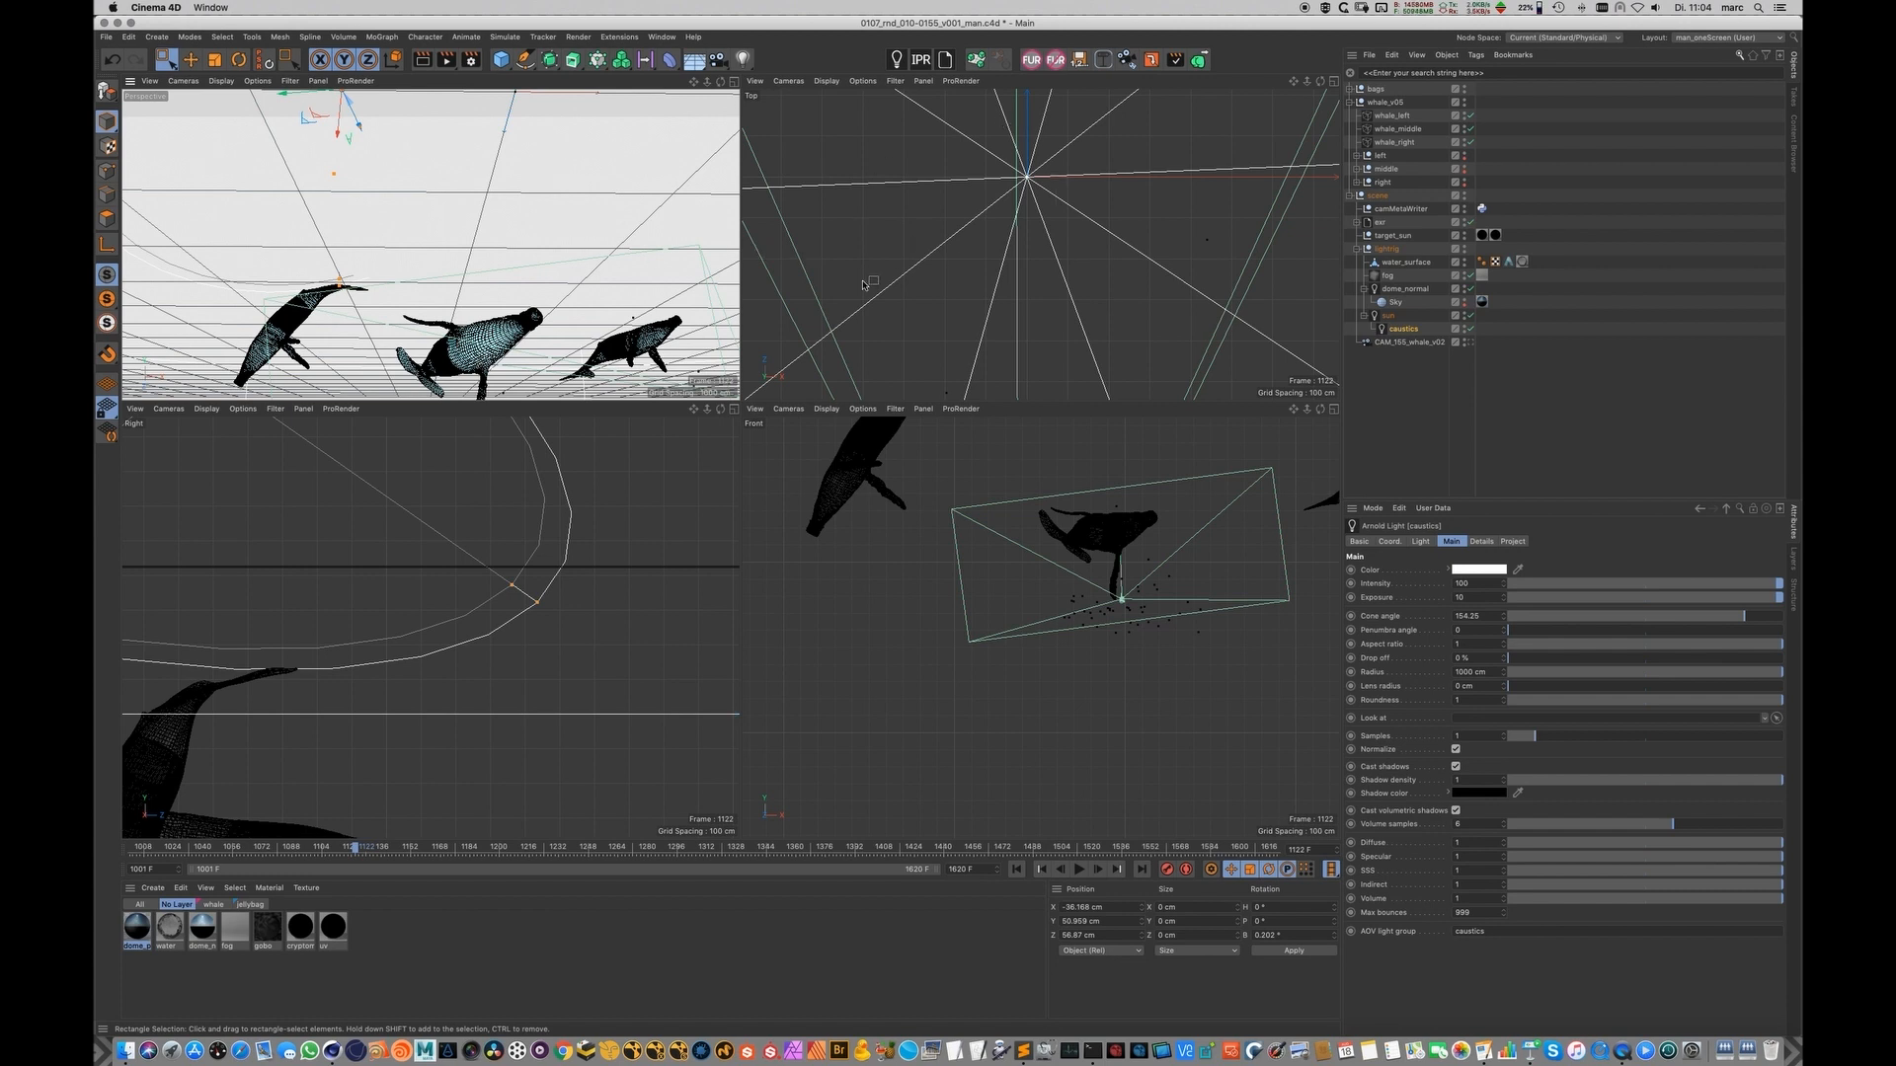
pyautogui.keyDown('alt'); pyautogui.moveTo(494, 327); pyautogui.dragTo(540, 215, button='middle'); pyautogui.keyUp('alt')
pyautogui.keyDown('alt'); pyautogui.moveTo(540, 214); pyautogui.dragTo(597, 284, button='right'); pyautogui.keyUp('alt')
pyautogui.keyDown('alt'); pyautogui.moveTo(616, 264); pyautogui.dragTo(549, 265, button='middle'); pyautogui.keyUp('alt')
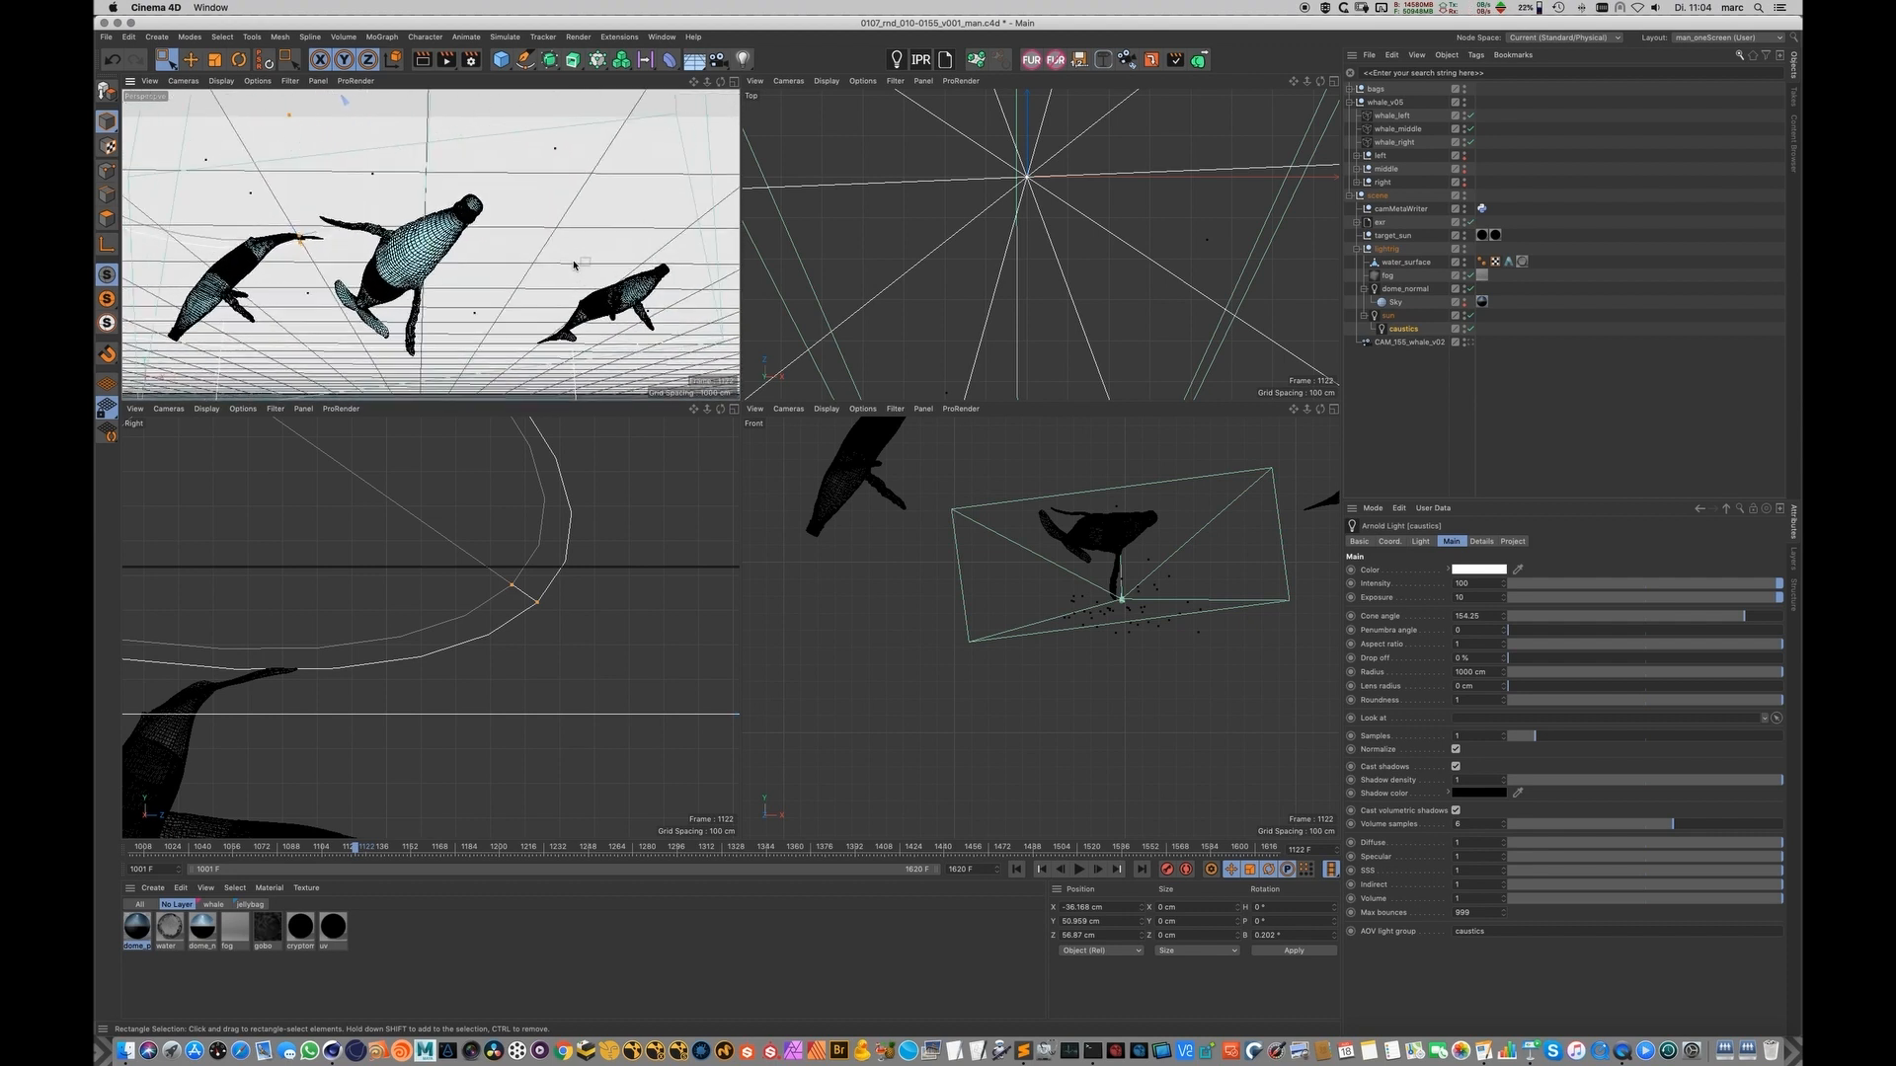
# Step: Switch to the playback of the underwater sequence video
pyautogui.press('super+Tab')
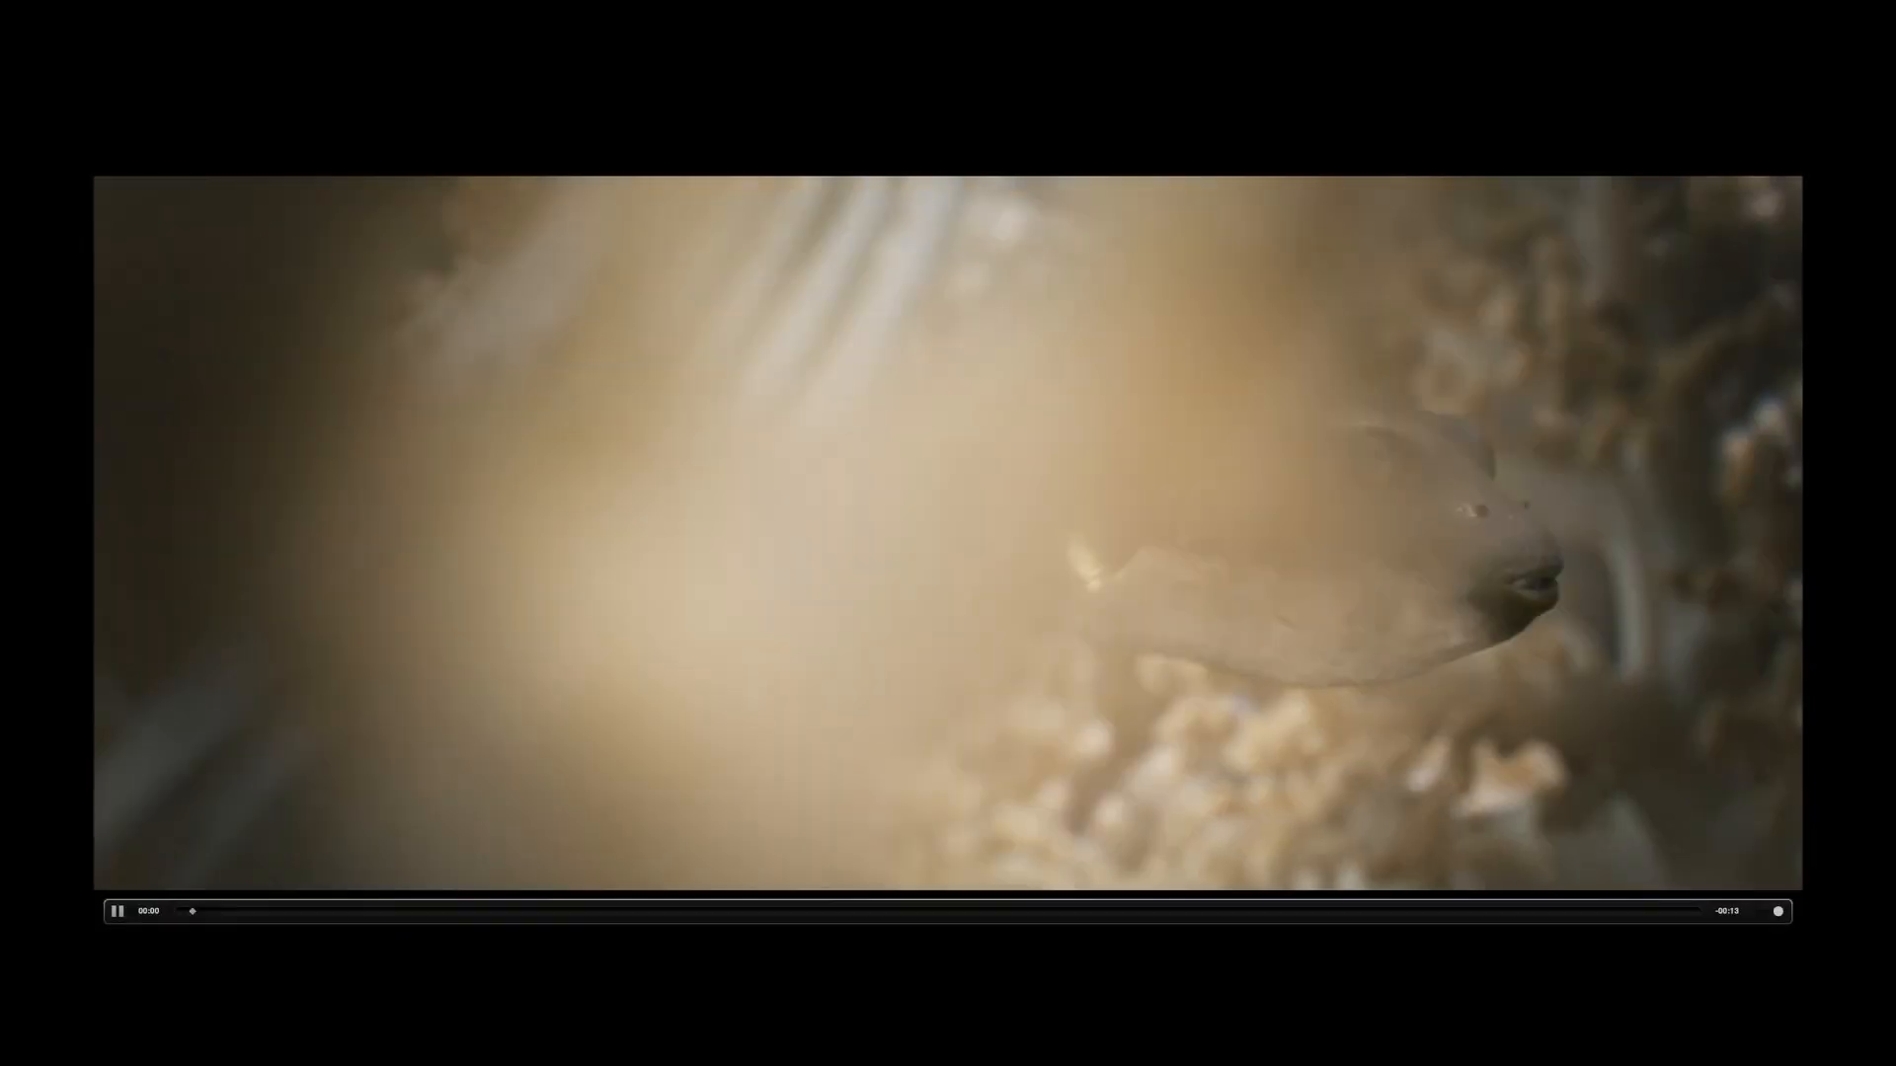